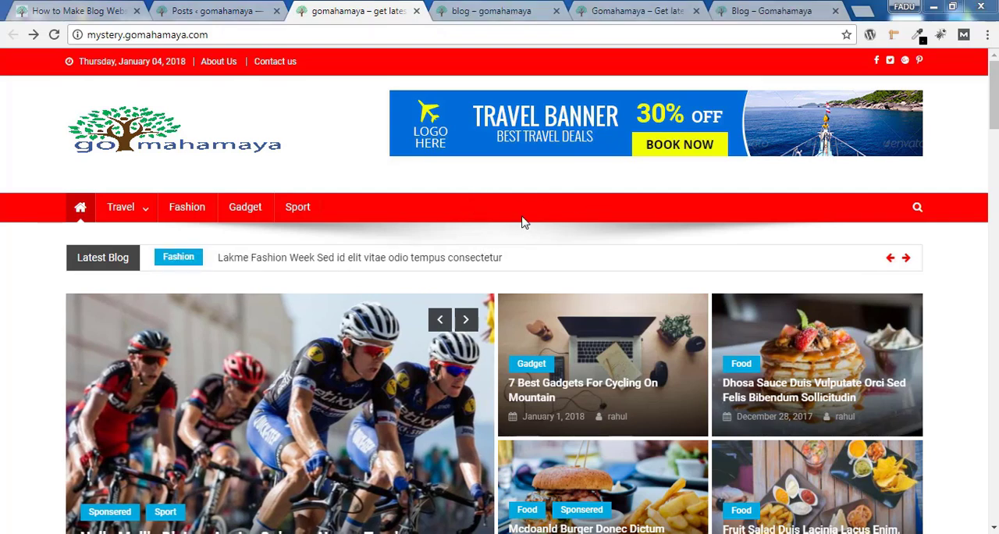
Review the post listing on the blog page, examining the featured images, titles, categories and excerpts
left_click(498, 6)
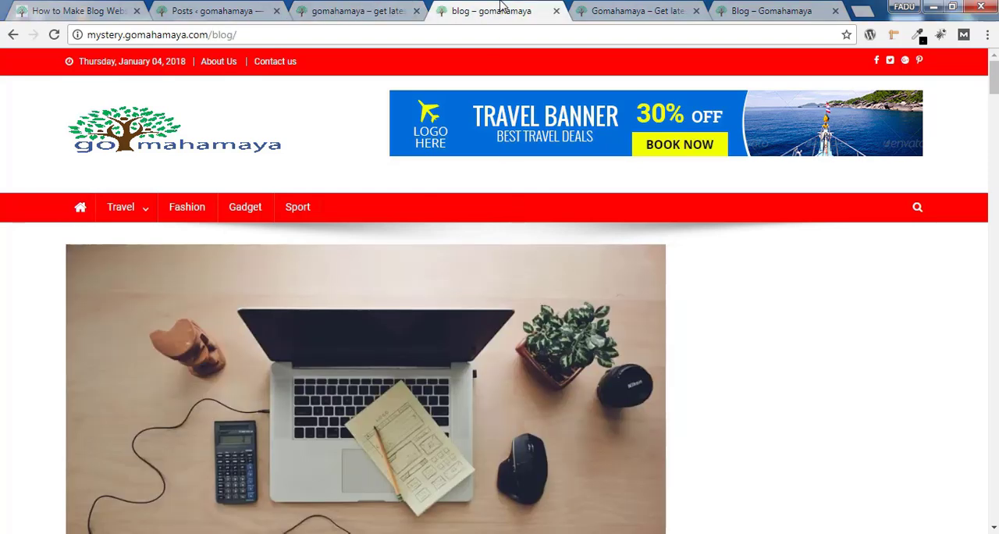
scroll(939, 107, "down", 1)
scroll(836, 78, "down", 3)
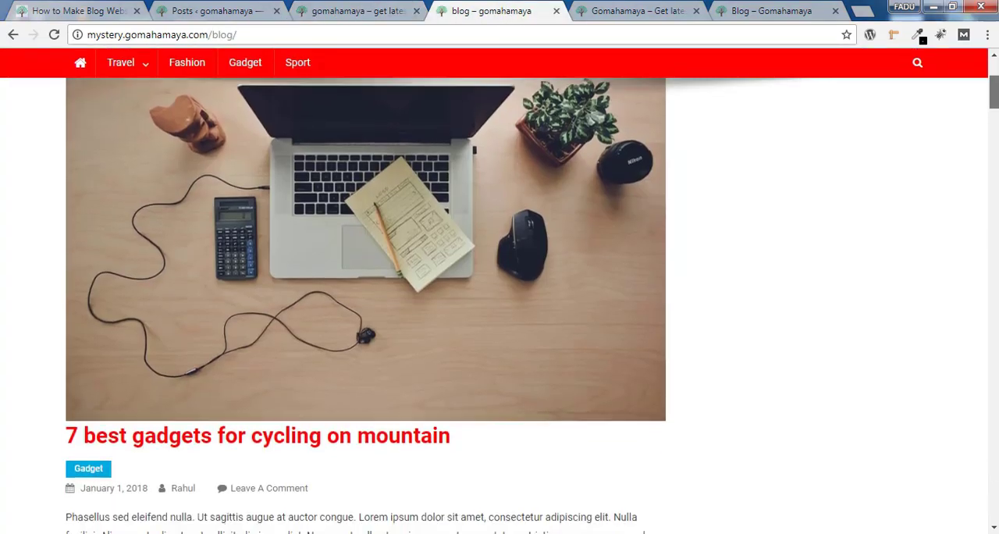
scroll(836, 78, "up", 3)
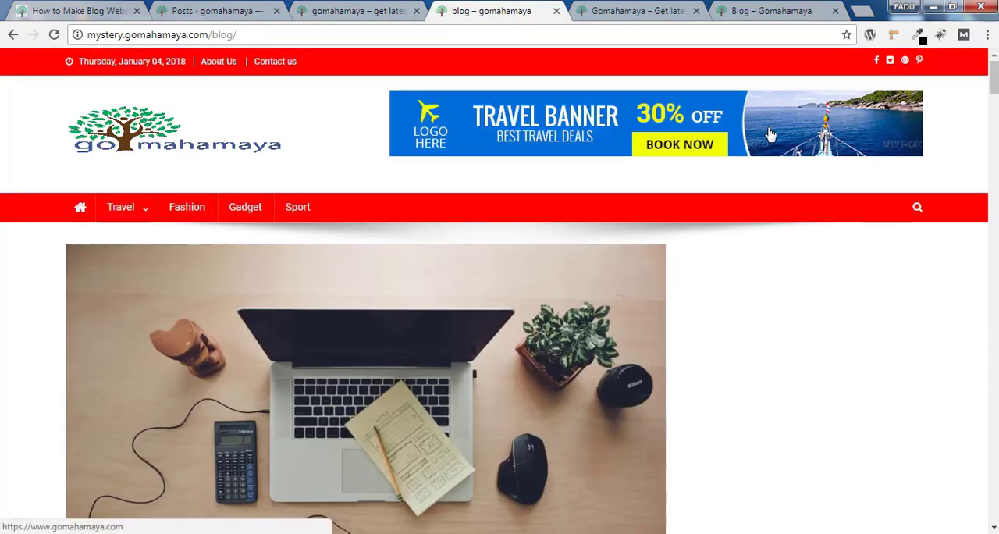
scroll(893, 115, "down", 3)
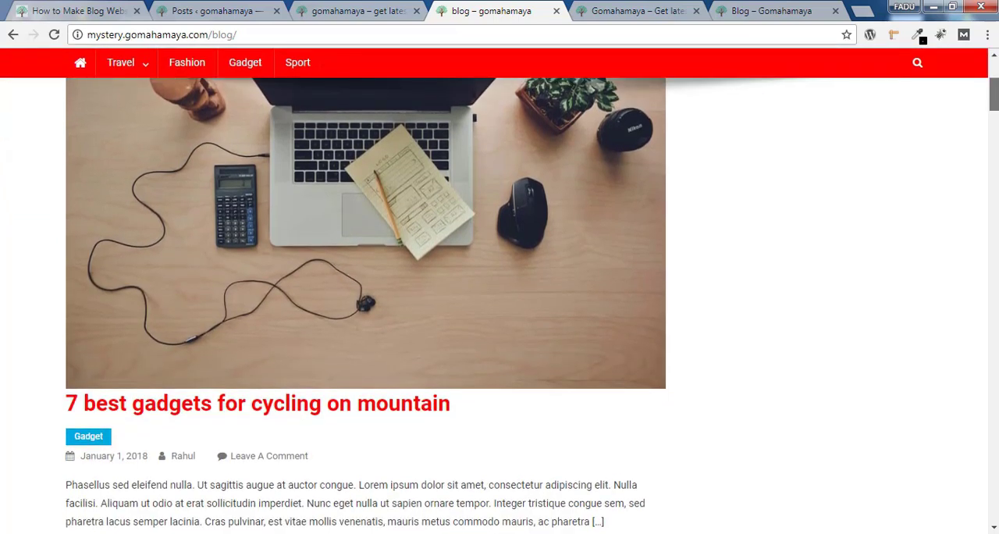
scroll(898, 103, "up", 1)
scroll(781, 191, "down", 3)
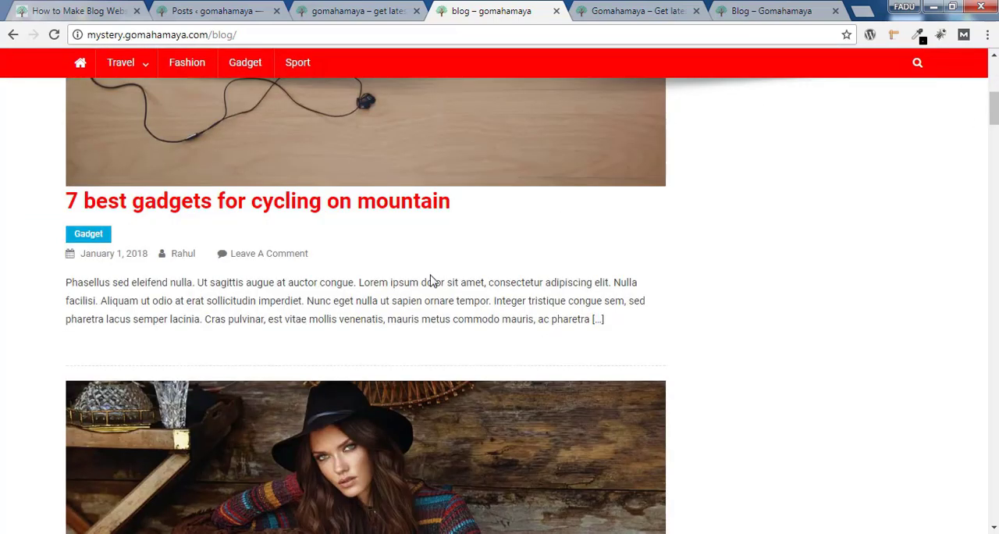
scroll(781, 234, "down", 3)
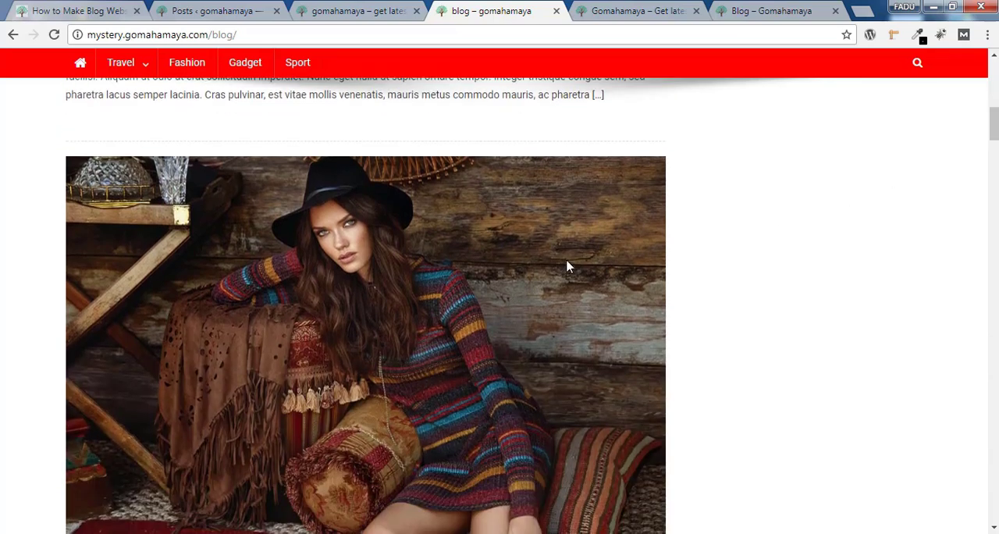
scroll(502, 309, "down", 4)
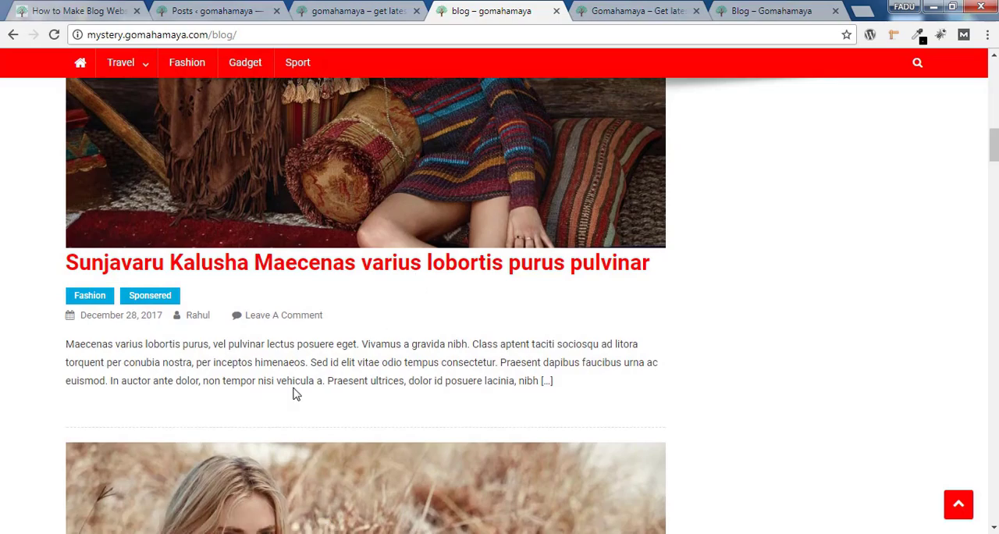
left_click_drag(293, 387, 580, 401)
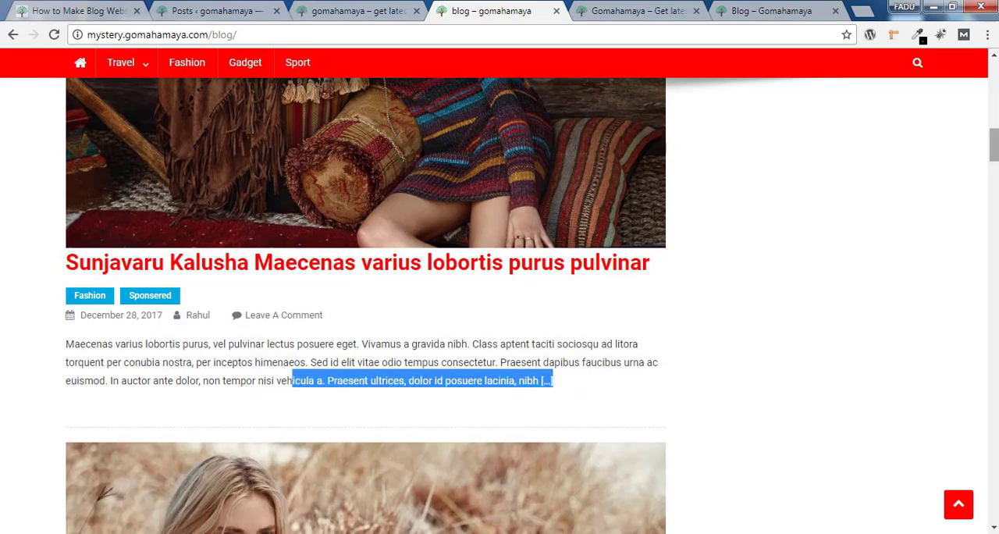
left_click_drag(994, 145, 994, 474)
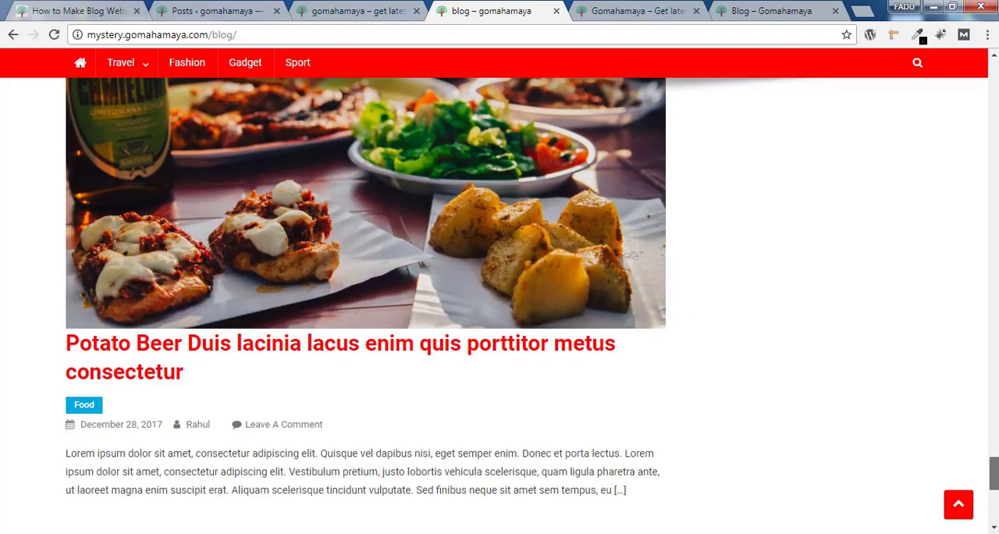
Return to the homepage and examine its featured posts and the Sports and Travel sections
left_click(349, 6)
scroll(404, 224, "down", 2)
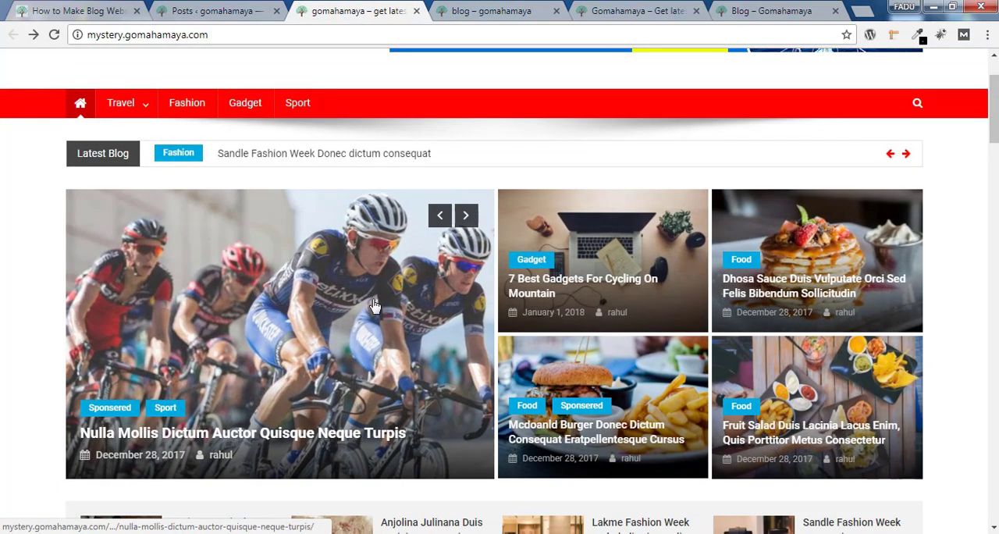
scroll(374, 305, "down", 3)
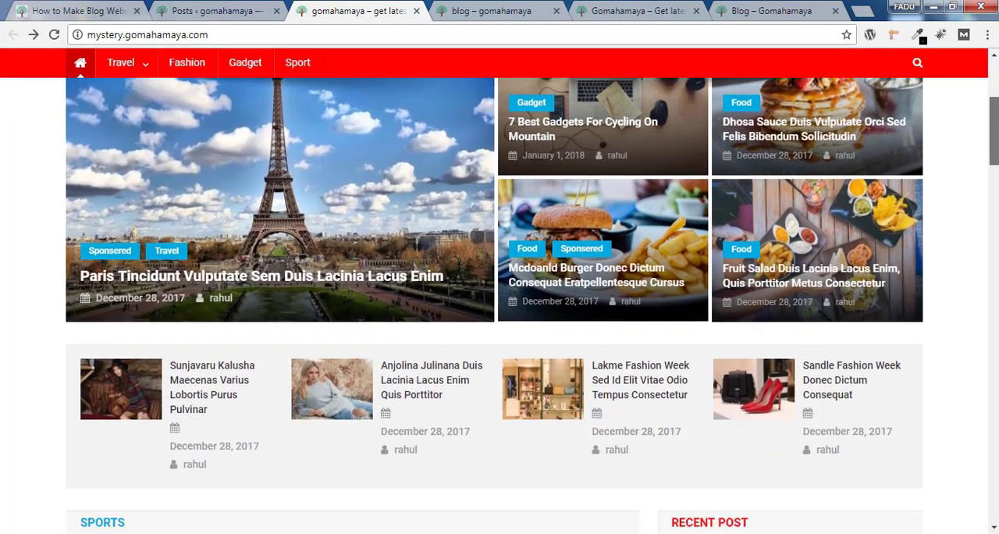
scroll(269, 342, "down", 1)
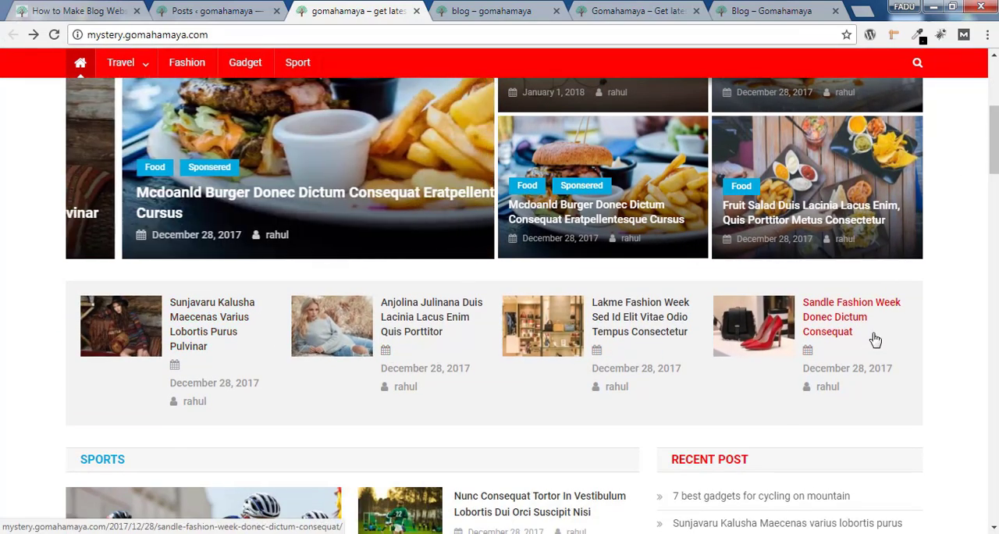
scroll(994, 141, "down", 4)
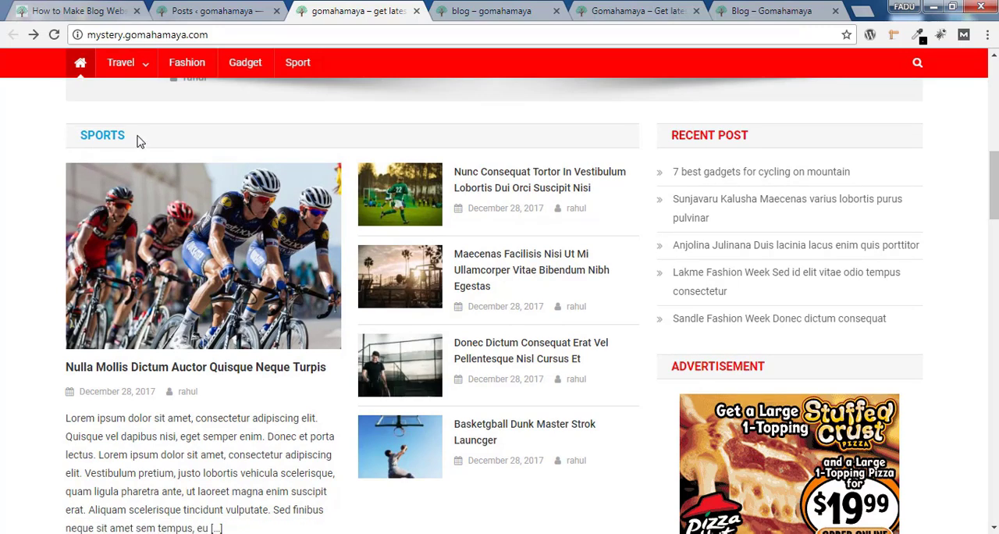
double_click(102, 139)
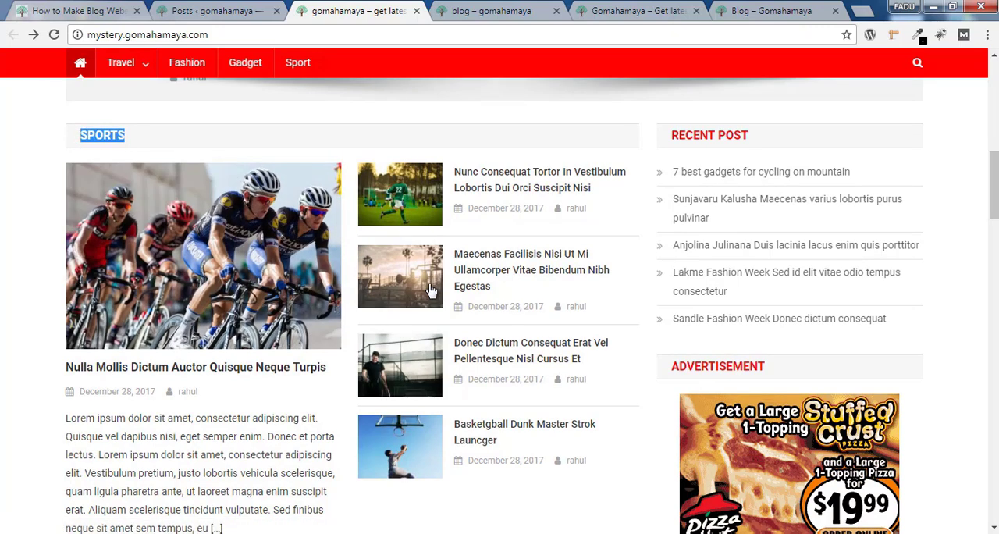
scroll(437, 148, "down", 1)
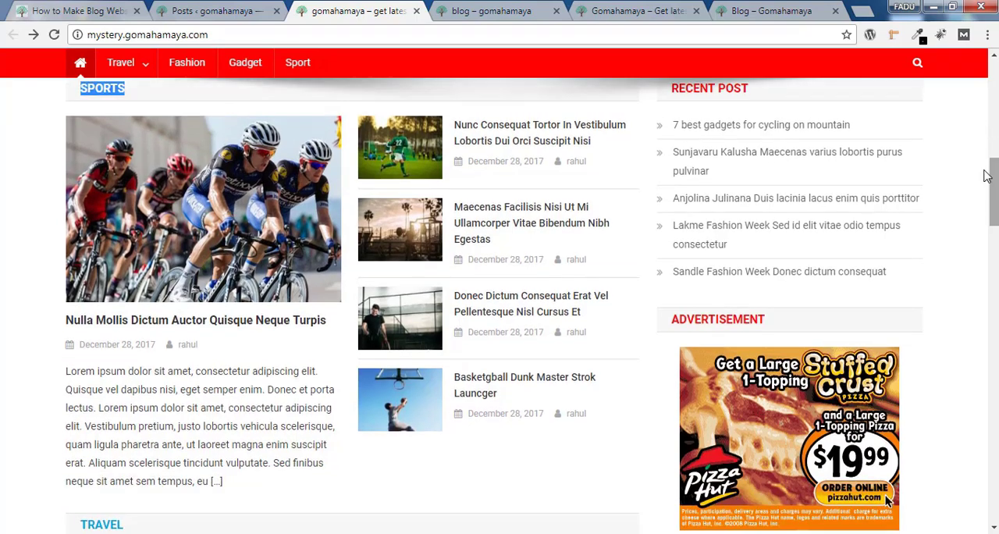
scroll(887, 254, "down", 3)
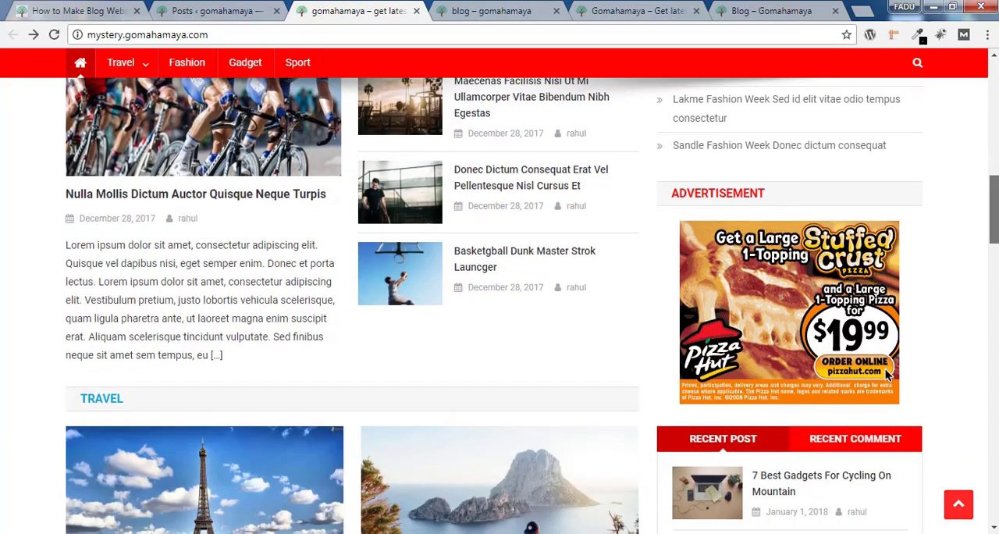
scroll(70, 212, "down", 1)
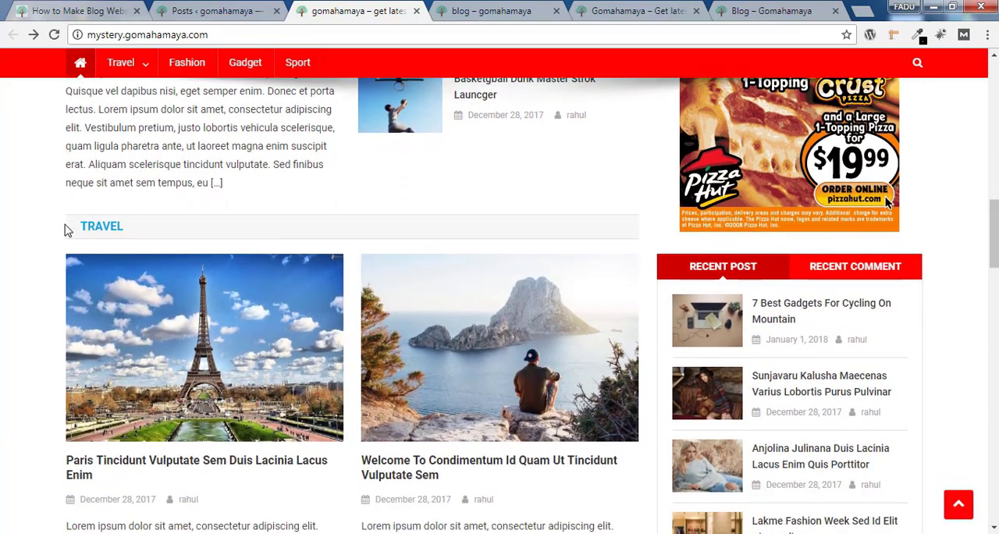
left_click_drag(67, 231, 134, 229)
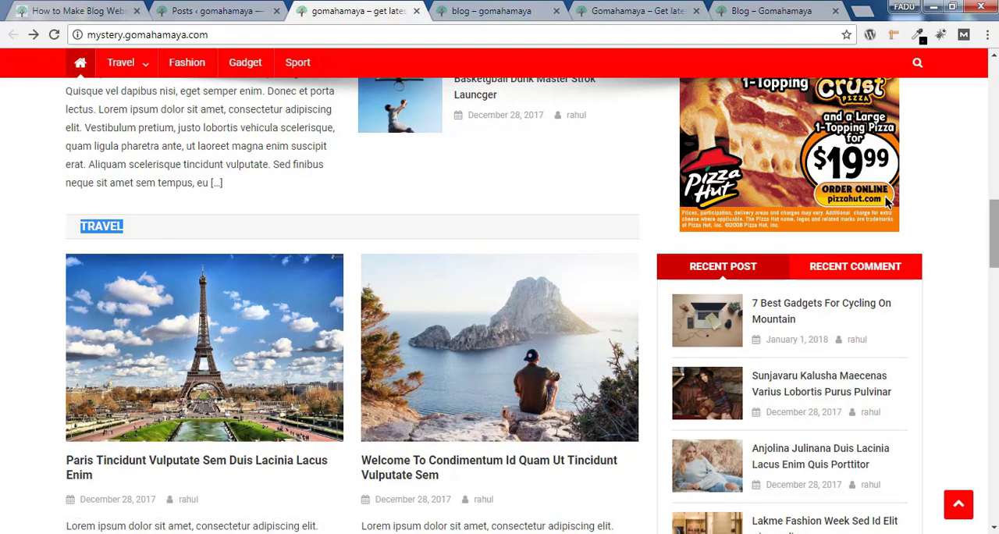
Examine the homepage's sidebar widgets and the layout of its Gadgets and Fashion sections
scroll(888, 202, "down", 4)
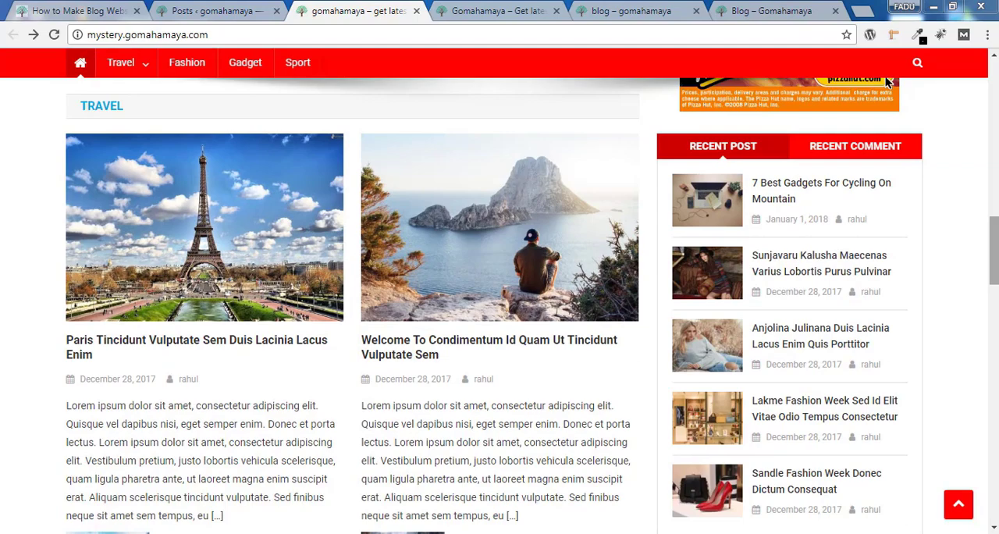
scroll(500, 304, "down", 2)
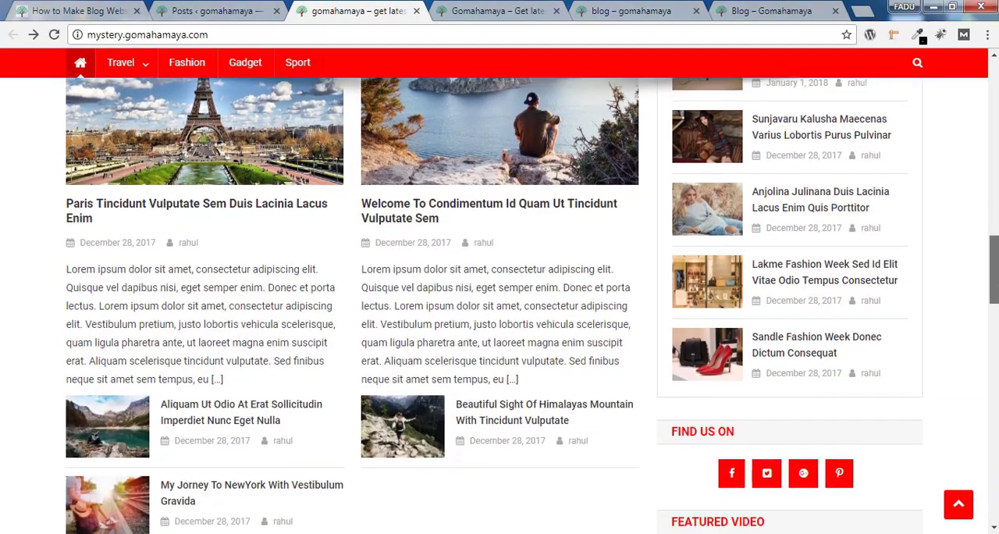
scroll(888, 512, "up", 6)
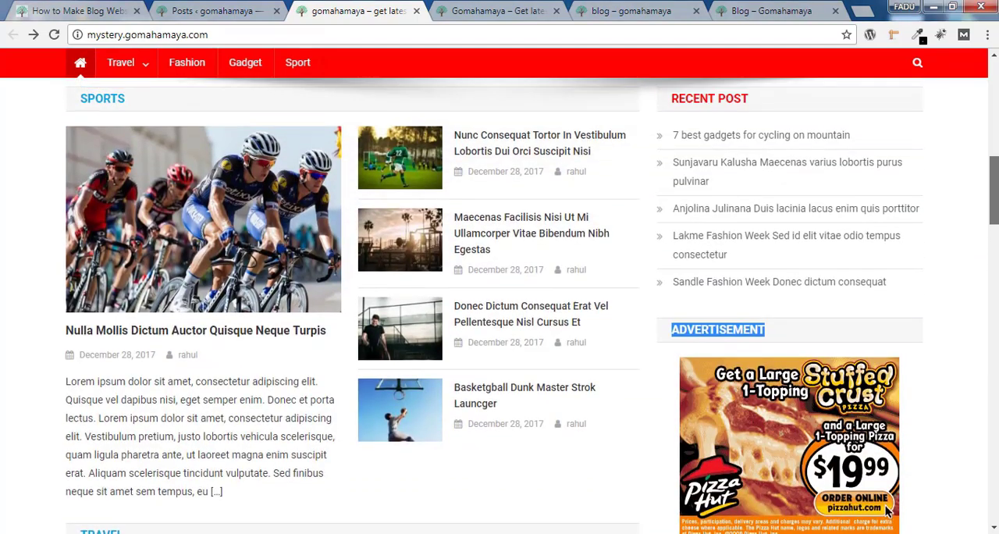
scroll(888, 512, "down", 6)
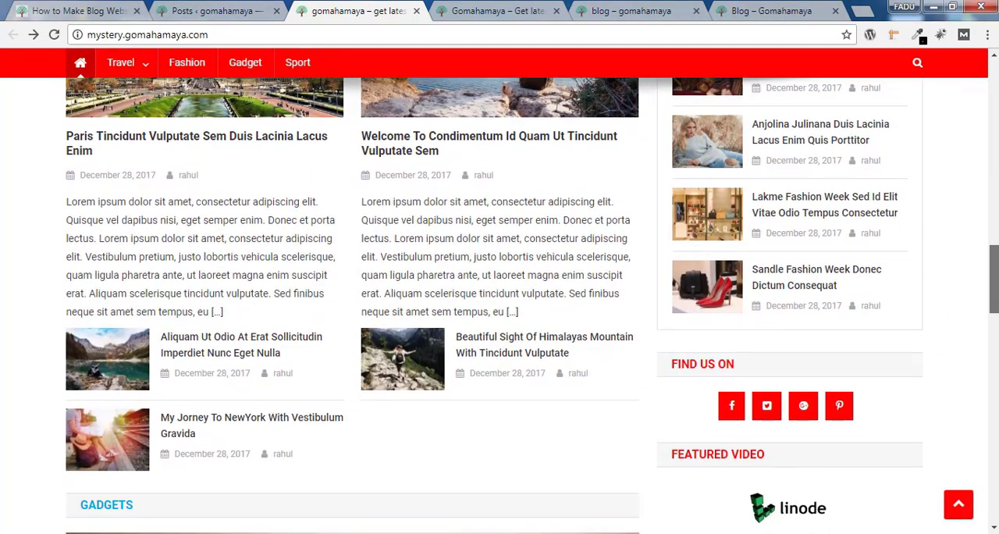
scroll(940, 334, "down", 4)
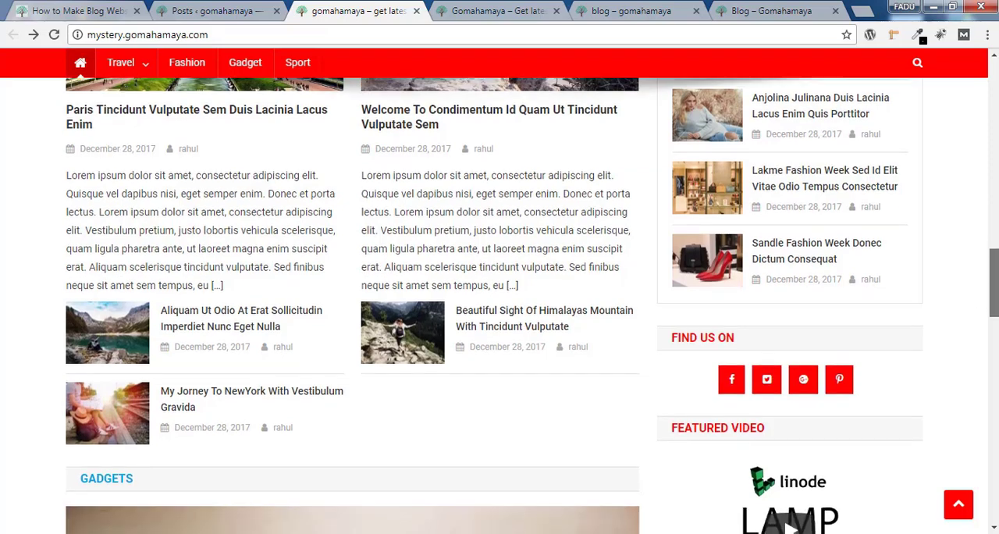
scroll(983, 337, "down", 3)
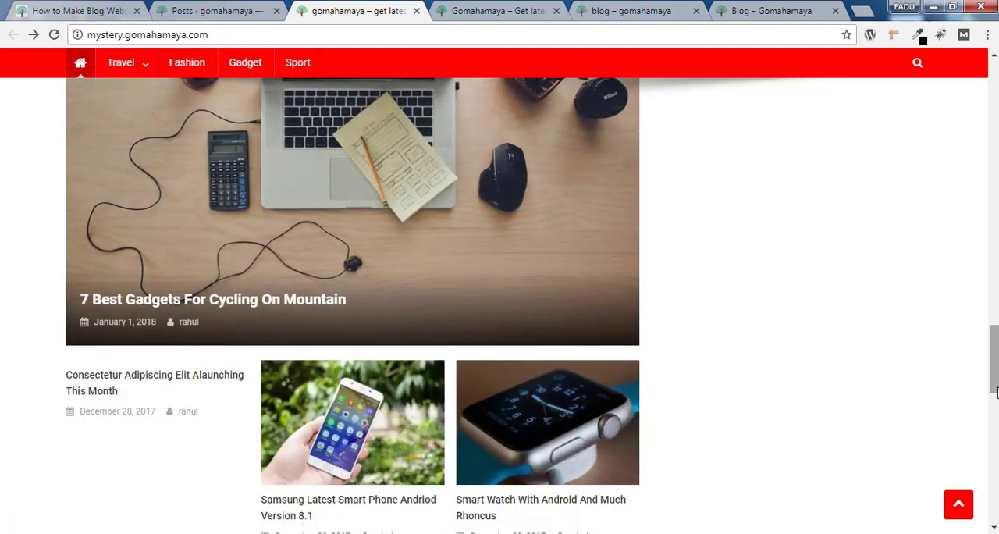
left_click_drag(994, 356, 995, 354)
scroll(333, 271, "down", 5)
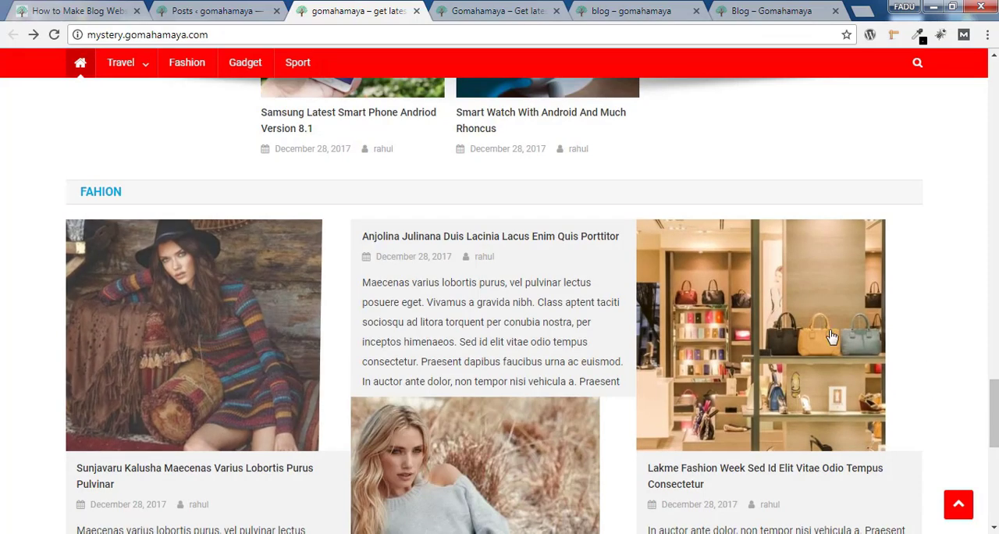
left_click_drag(992, 396, 996, 414)
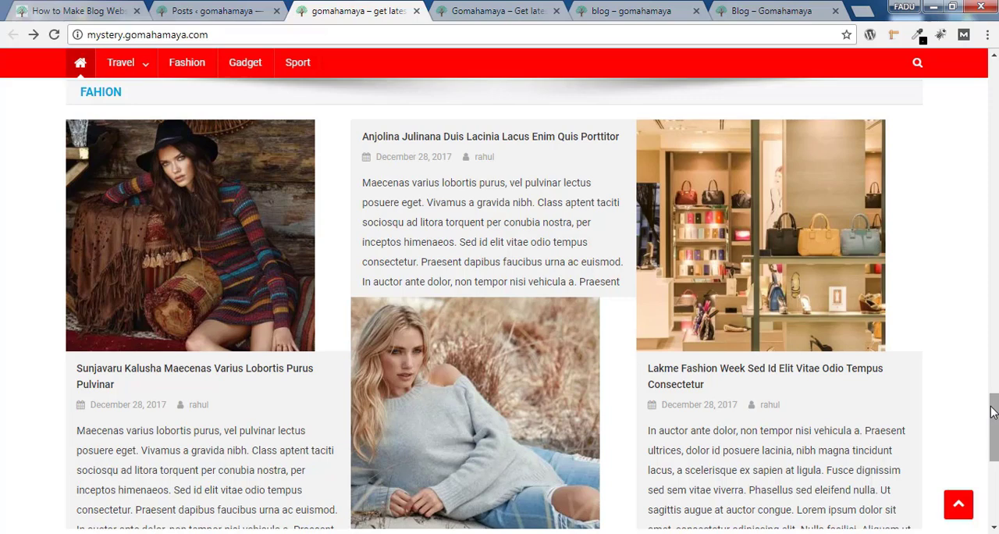
left_click_drag(993, 412, 996, 110)
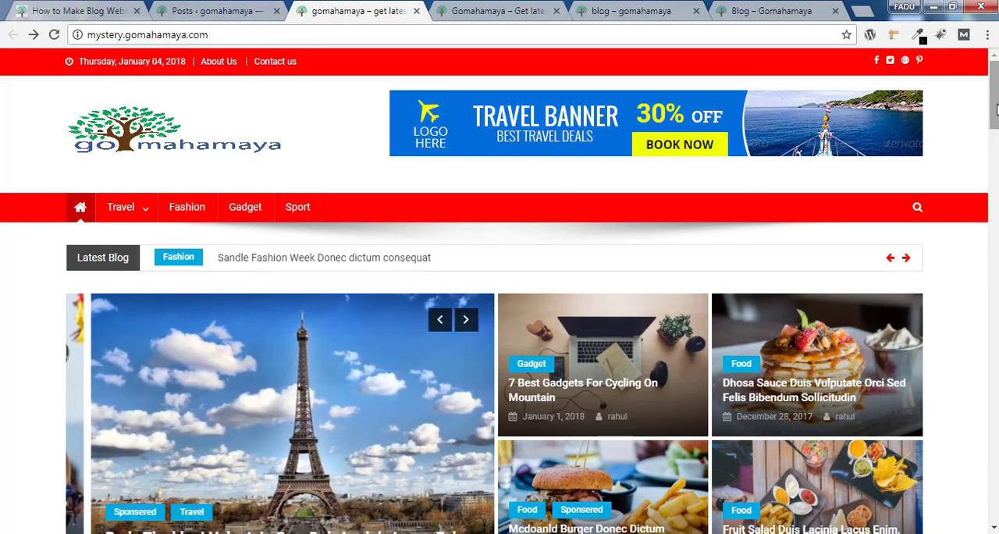
Examine the homepage's footer widgets, sidebar Advertisement block and header area
scroll(500, 289, "down", 20)
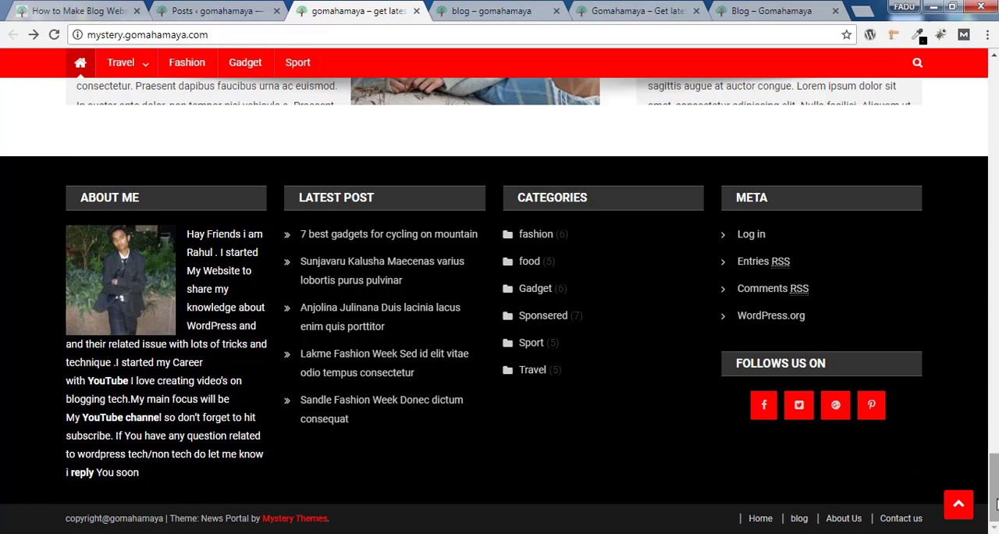
left_click_drag(996, 500, 990, 219)
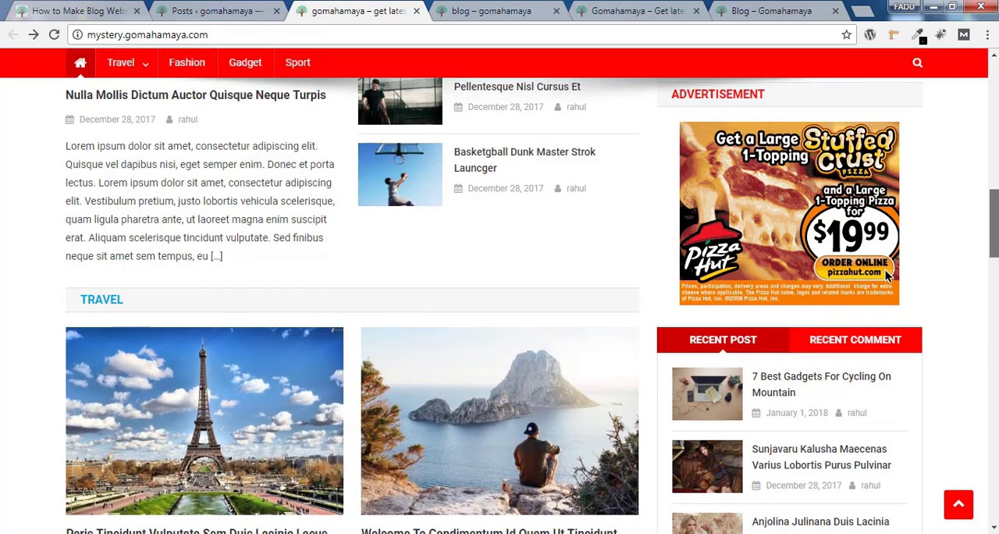
left_click_drag(995, 223, 994, 162)
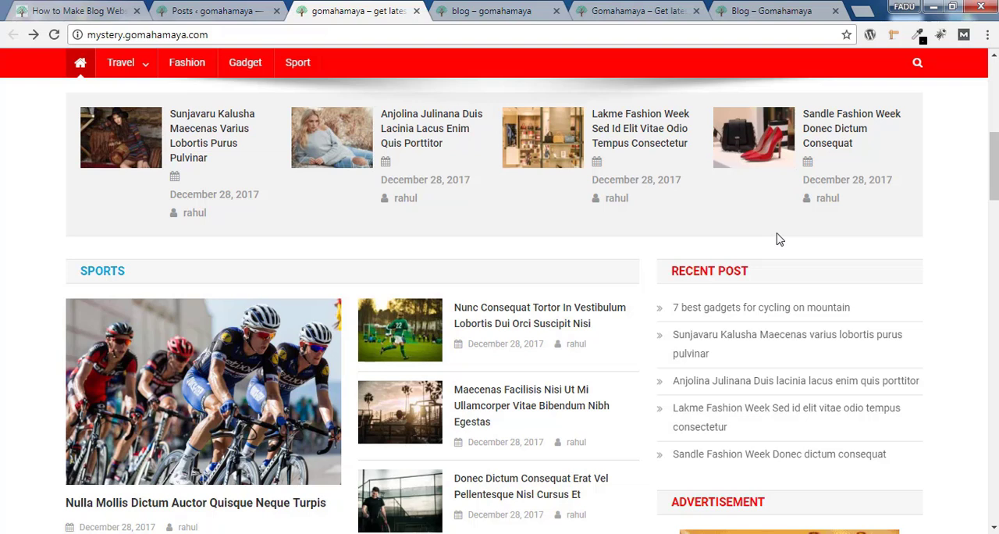
scroll(777, 239, "up", 7)
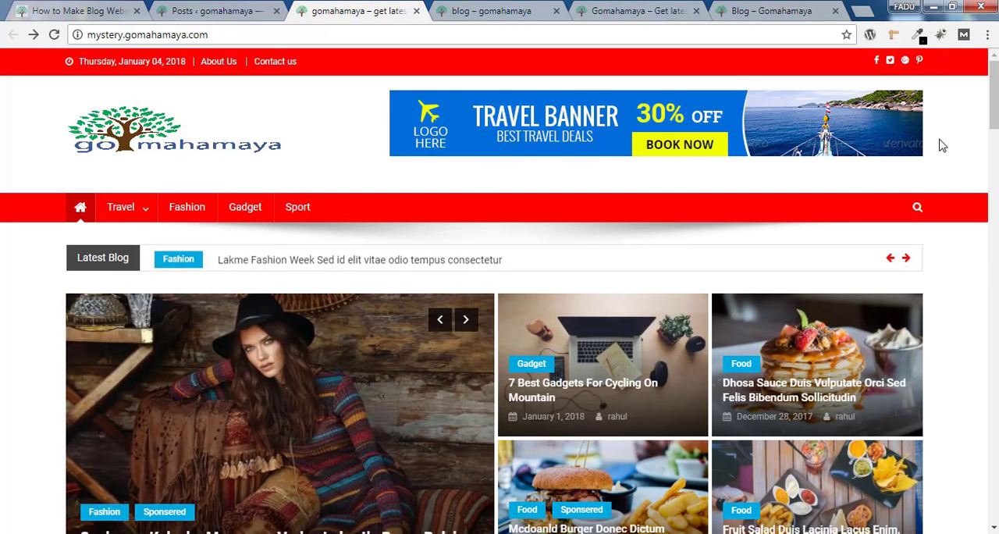
scroll(942, 145, "down", 5)
scroll(740, 158, "down", 6)
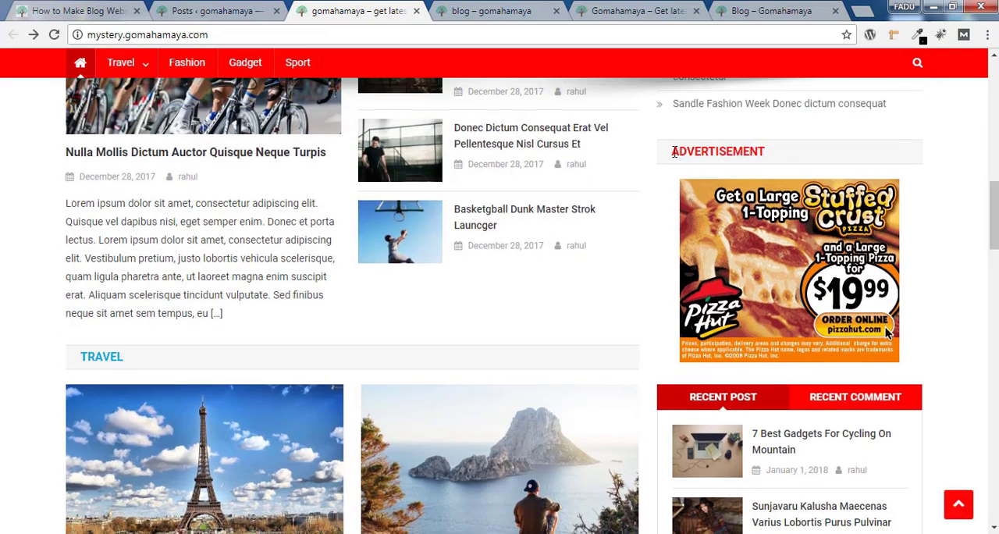
left_click_drag(674, 151, 805, 163)
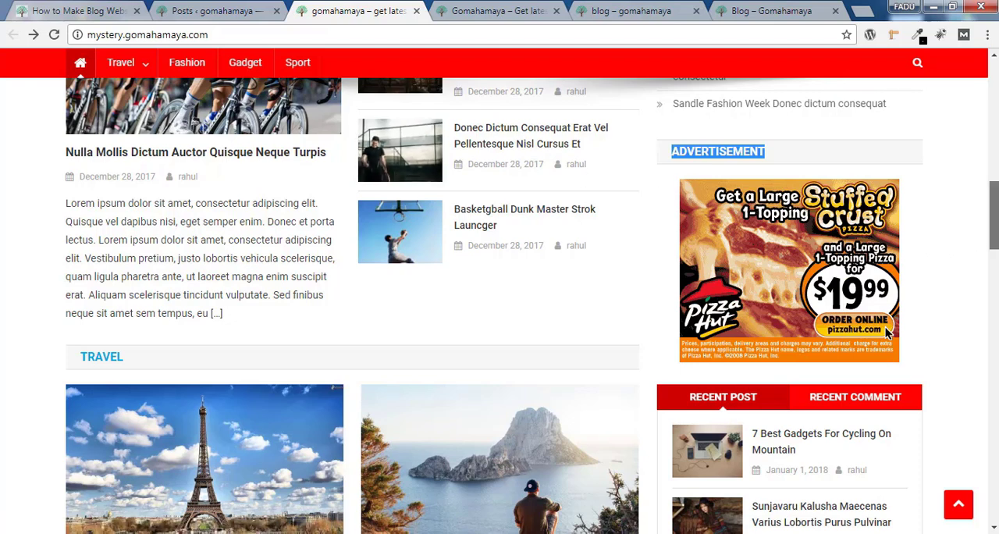
scroll(887, 332, "up", 15)
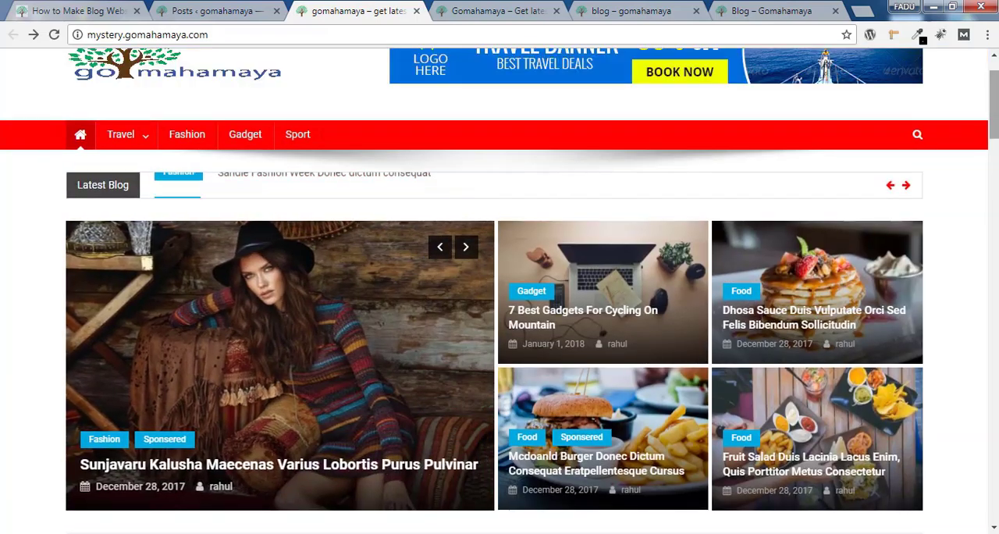
scroll(523, 176, "up", 1)
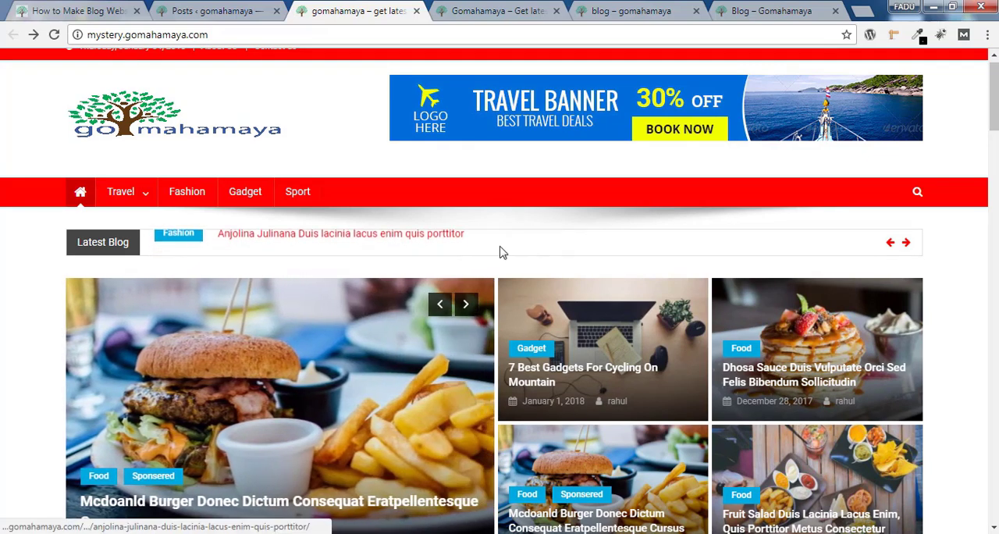
Switch to the demo.gomahamaya.com homepage and examine its post sections, Sports section and sidebar Advertisement block
left_click(491, 11)
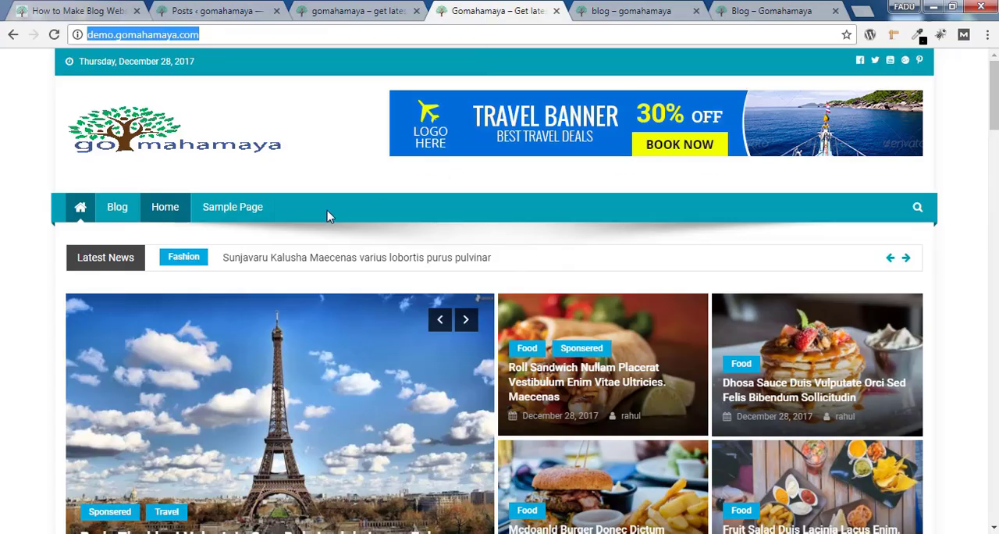
scroll(485, 221, "down", 10)
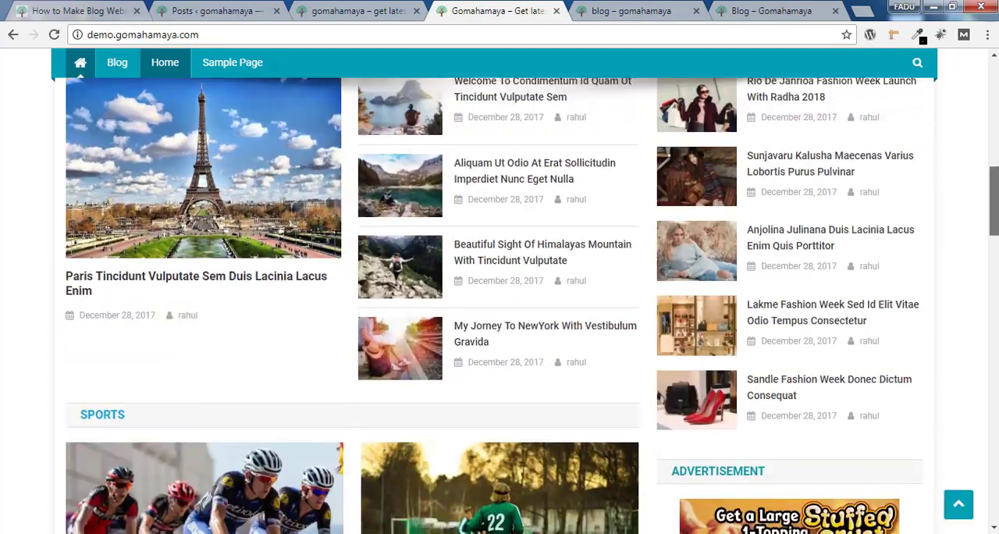
scroll(887, 488, "up", 6)
scroll(887, 488, "down", 12)
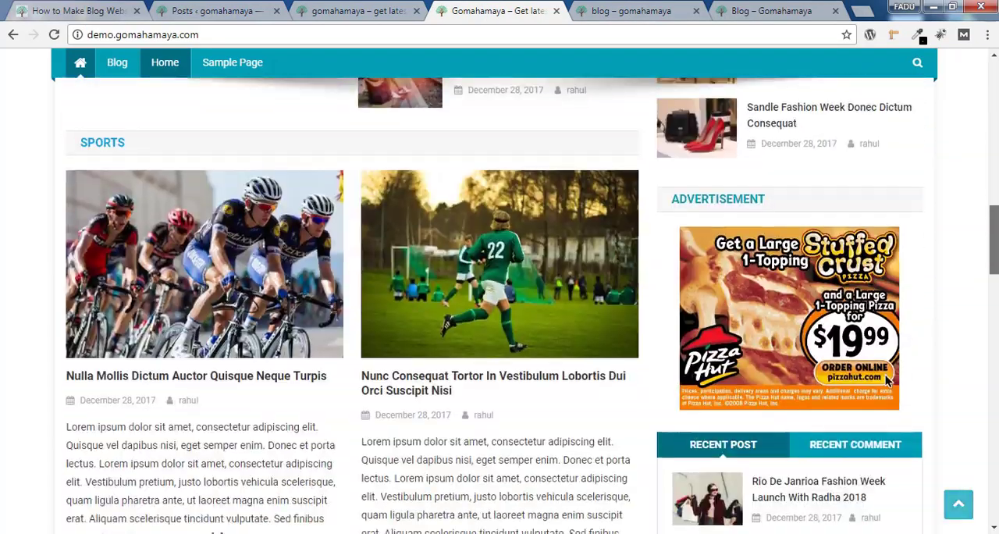
scroll(967, 75, "down", 5)
scroll(967, 75, "up", 15)
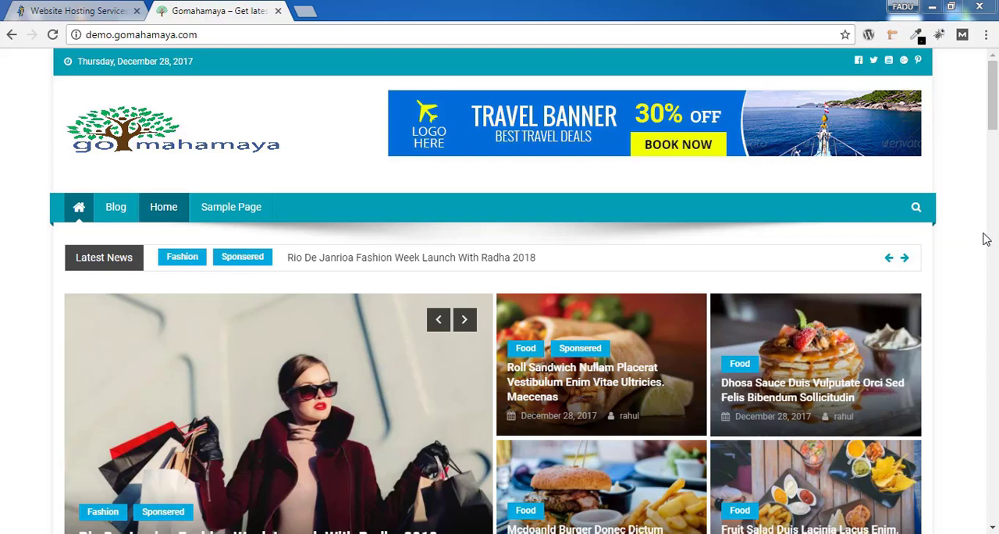
Switch to the HostGator website and open its Web Hosting plans
key("ctrl+shift+Tab")
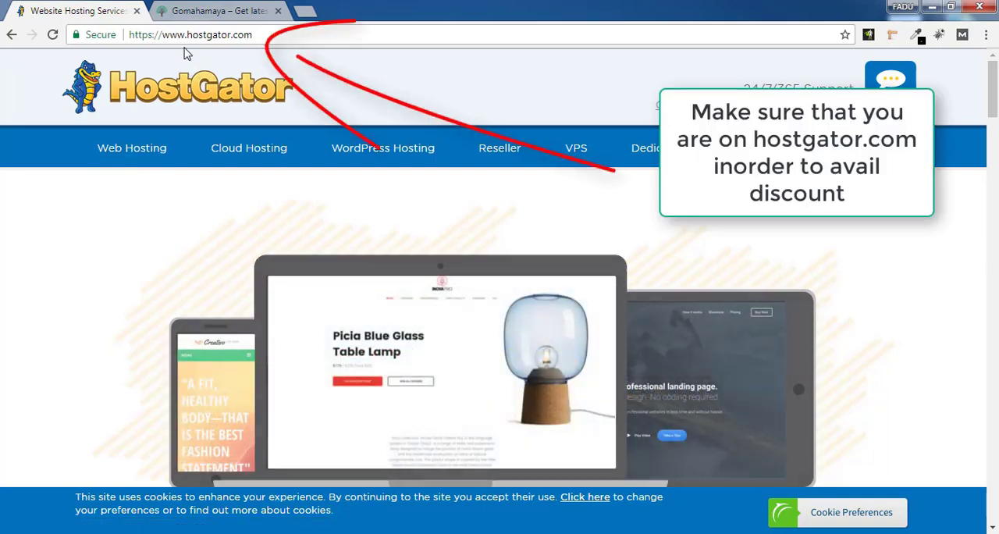
left_click(137, 156)
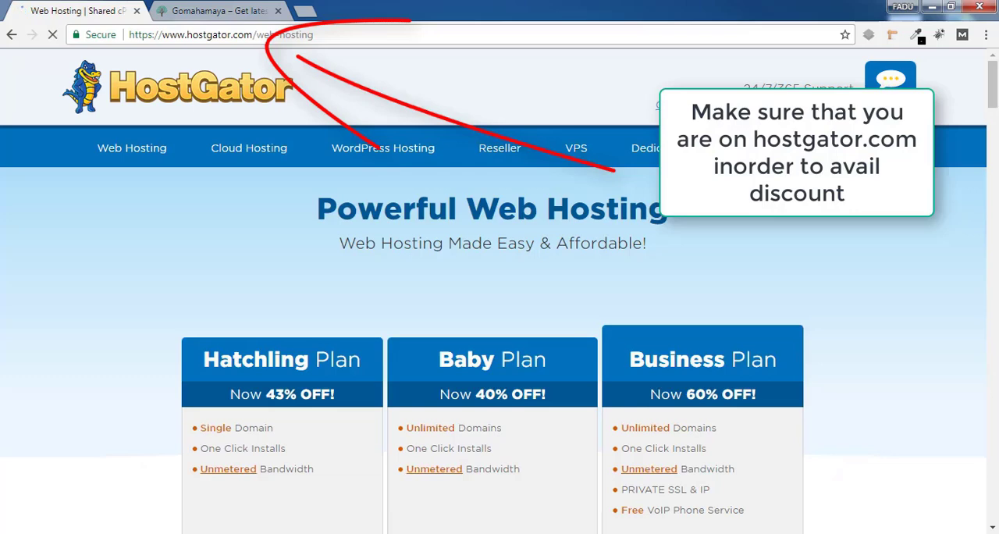
scroll(283, 310, "down", 3)
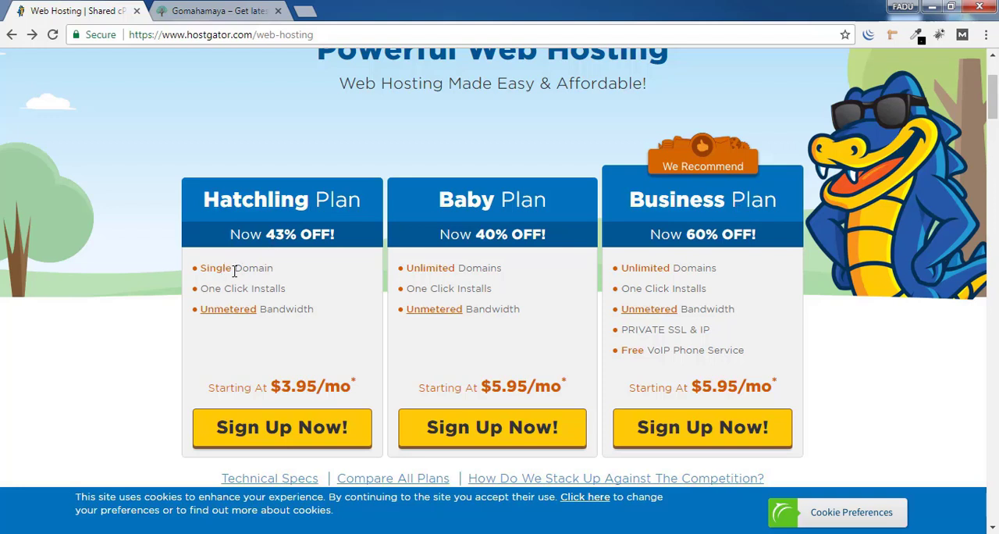
Compare the domain allowances of the Hatchling and Baby plans, and start the sign-up for the Hatchling plan
left_click_drag(234, 271, 281, 269)
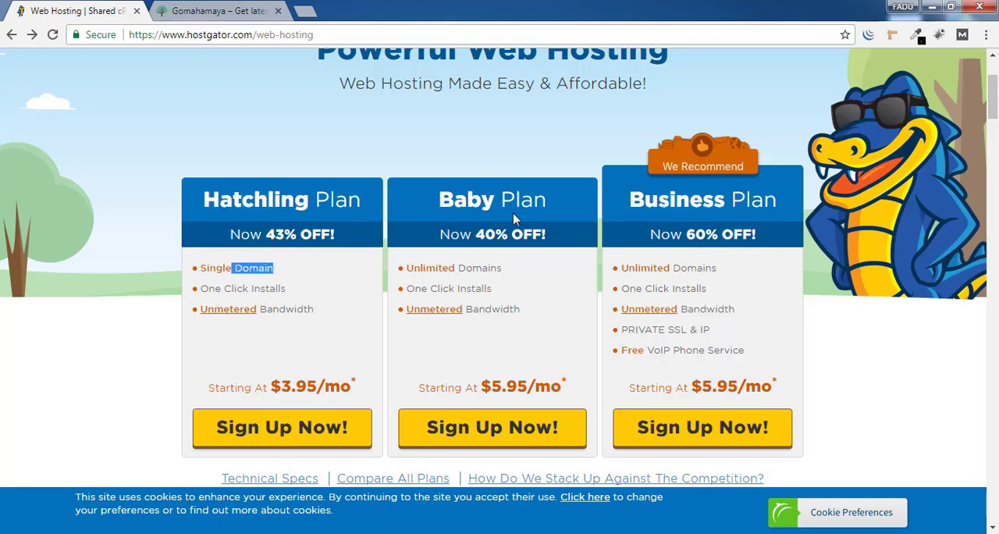
left_click_drag(413, 270, 463, 281)
left_click(462, 281)
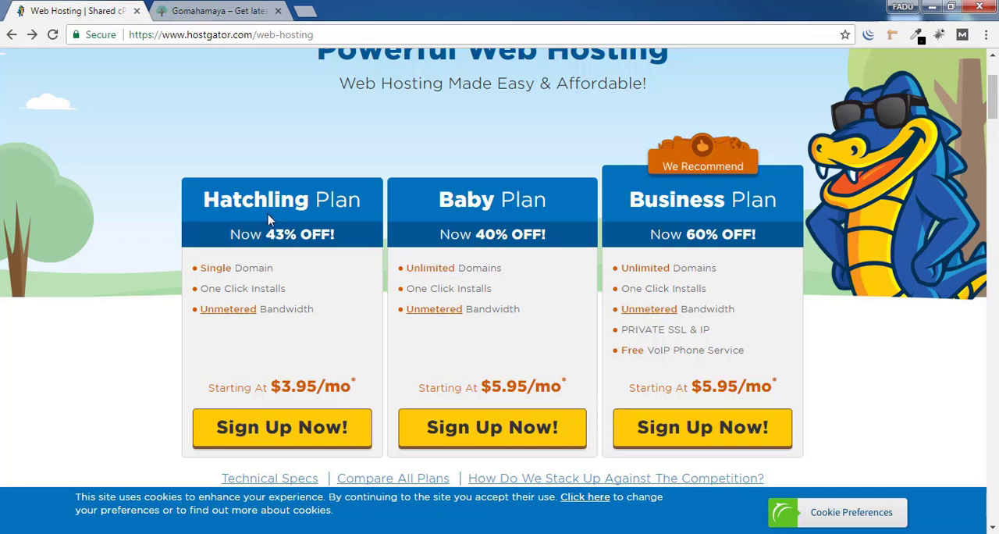
left_click_drag(267, 212, 338, 245)
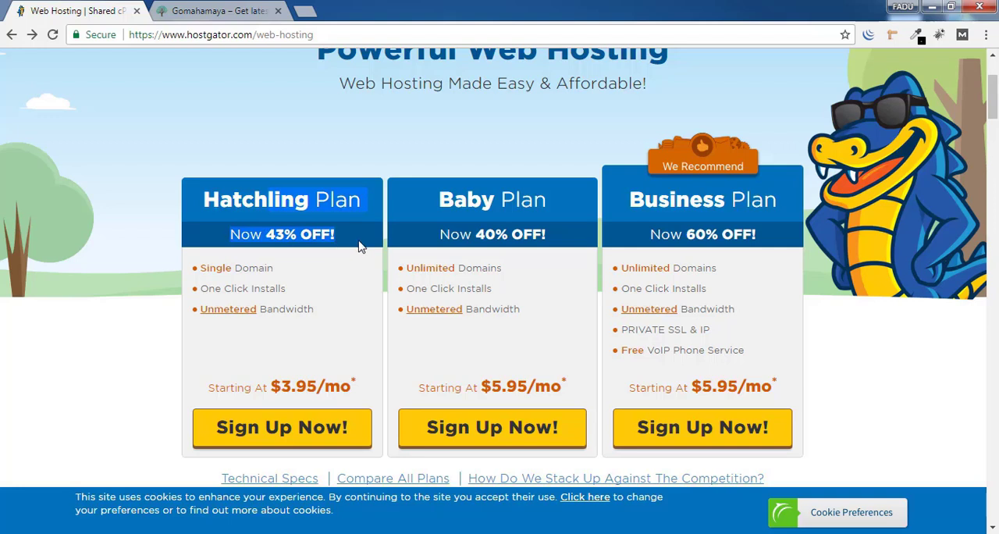
left_click(359, 246)
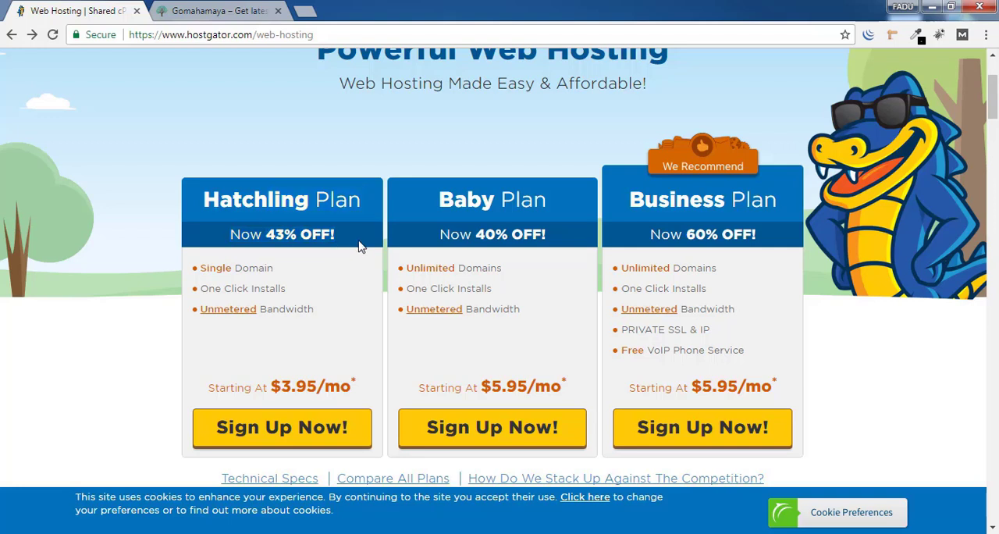
left_click(297, 442)
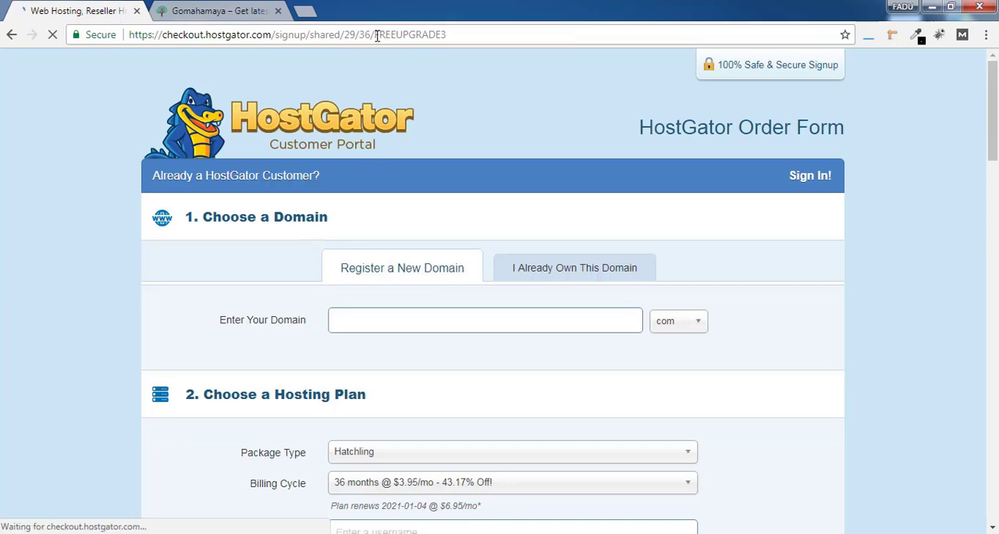
left_click_drag(377, 35, 454, 36)
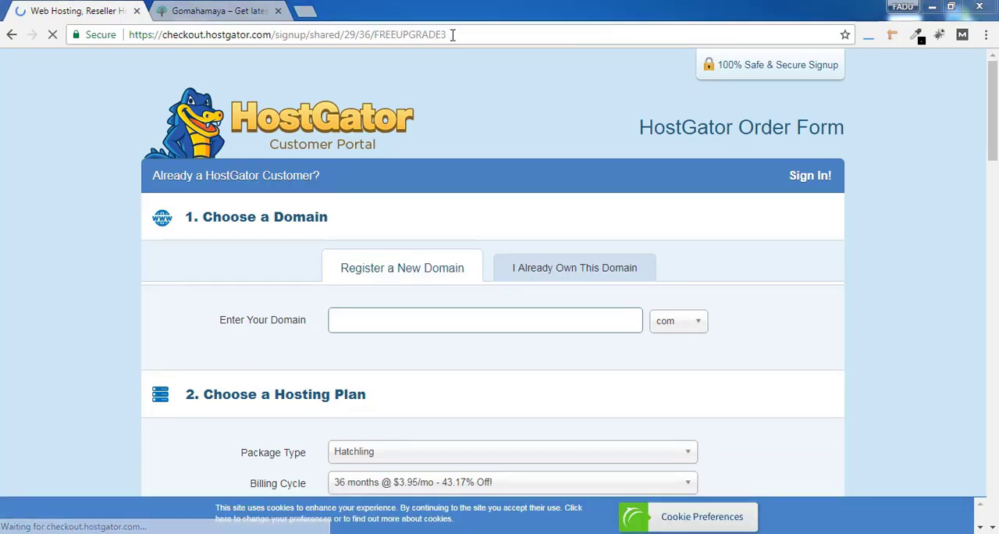
left_click(442, 82)
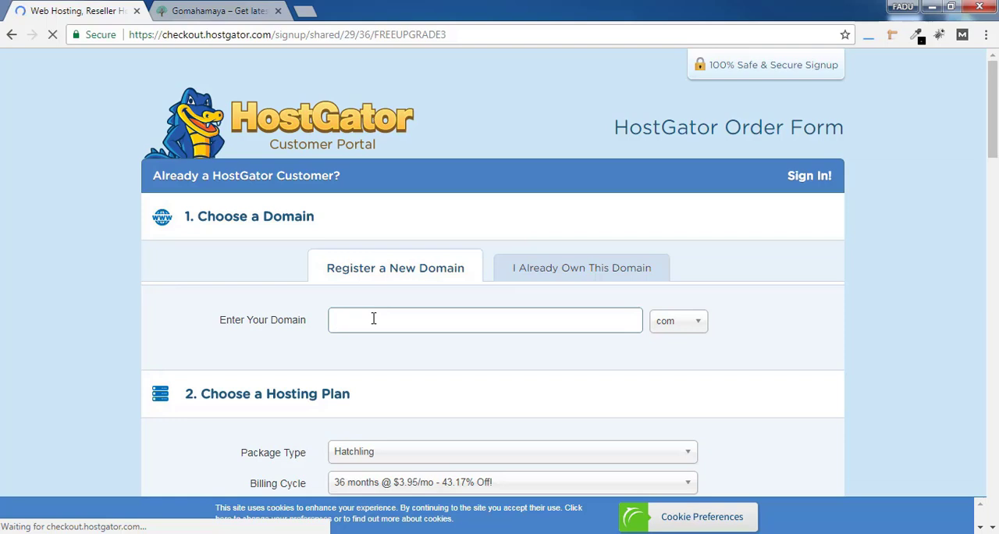
Enter gomahamayas as the new domain to register, keeping the com extension
type("gomahamayas")
key("Tab")
left_click(589, 351)
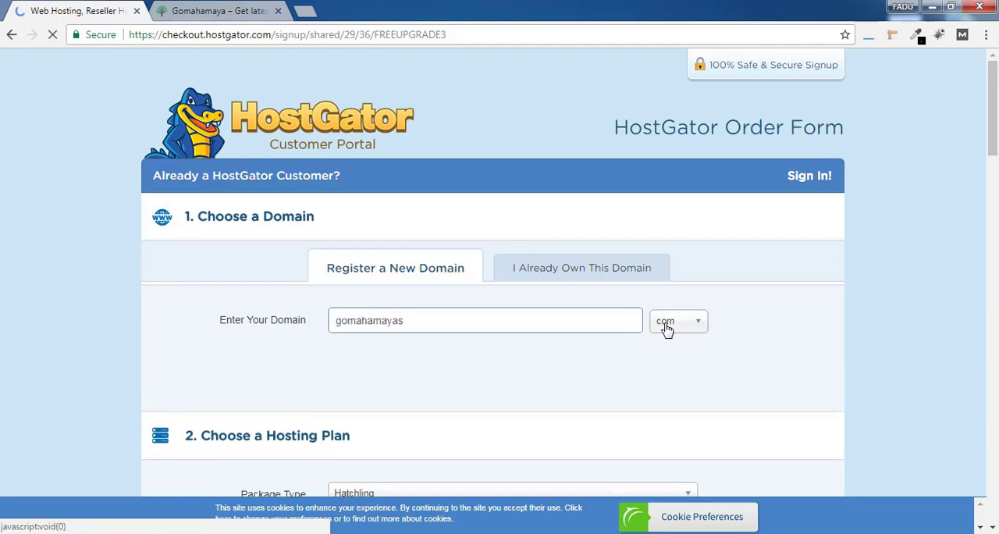
left_click(687, 331)
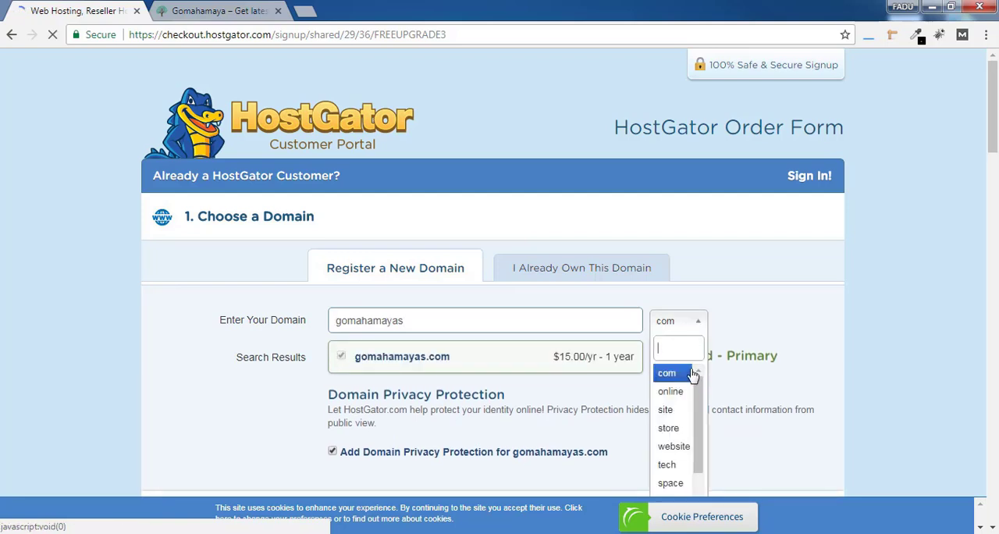
left_click(759, 321)
Review the domain extensions and their prices, and remove Domain Privacy Protection for gomahamayas.com
left_click_drag(993, 98, 993, 121)
scroll(582, 143, "down", 1)
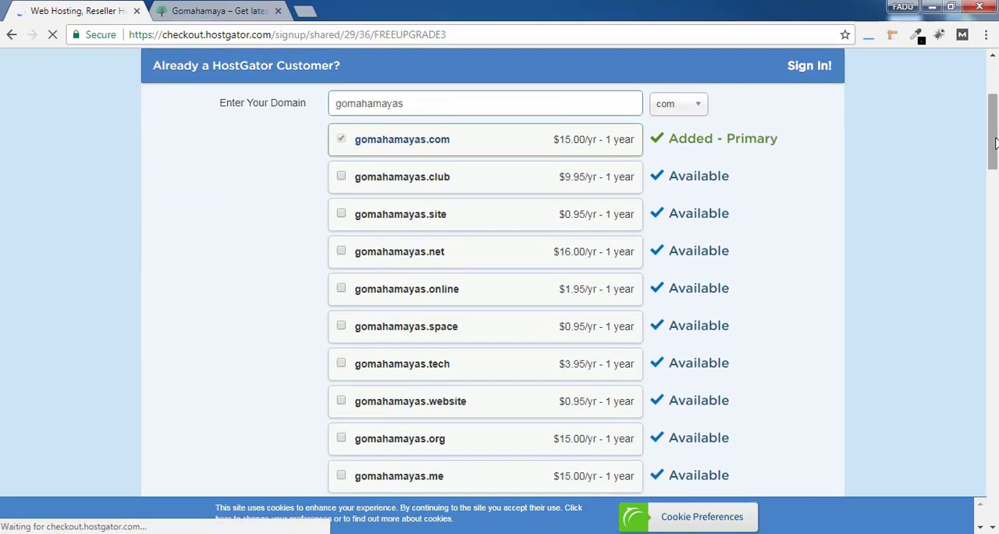
left_click_drag(555, 141, 596, 144)
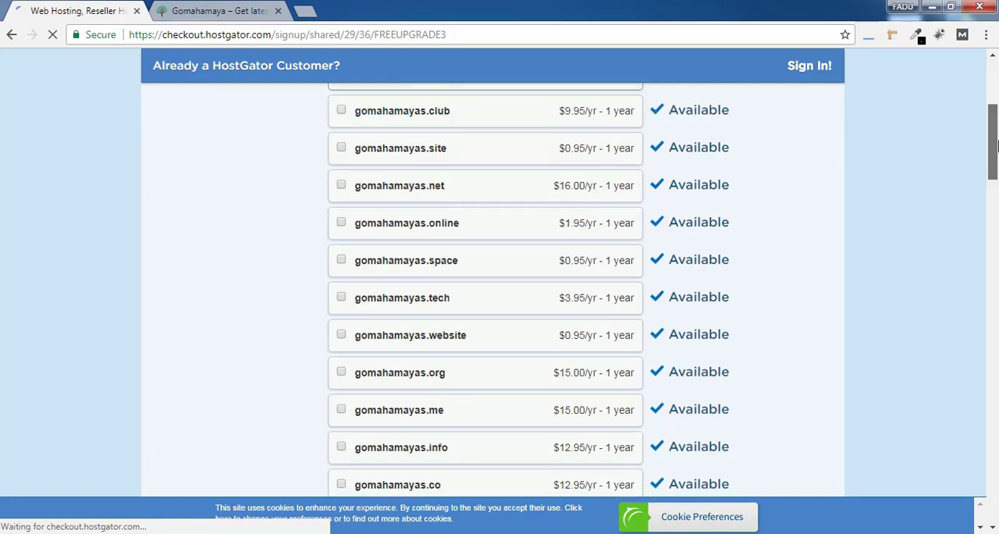
scroll(547, 142, "down", 8)
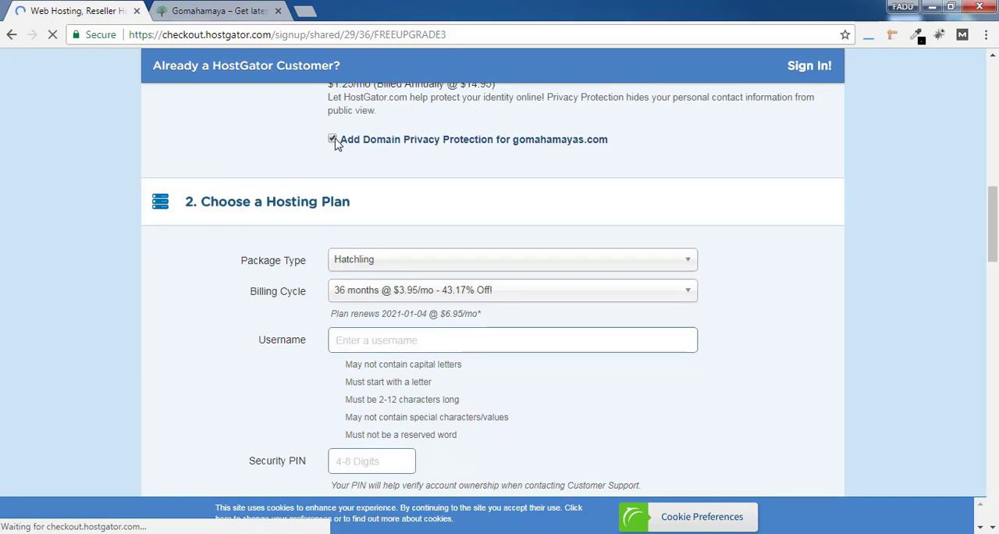
left_click(332, 183)
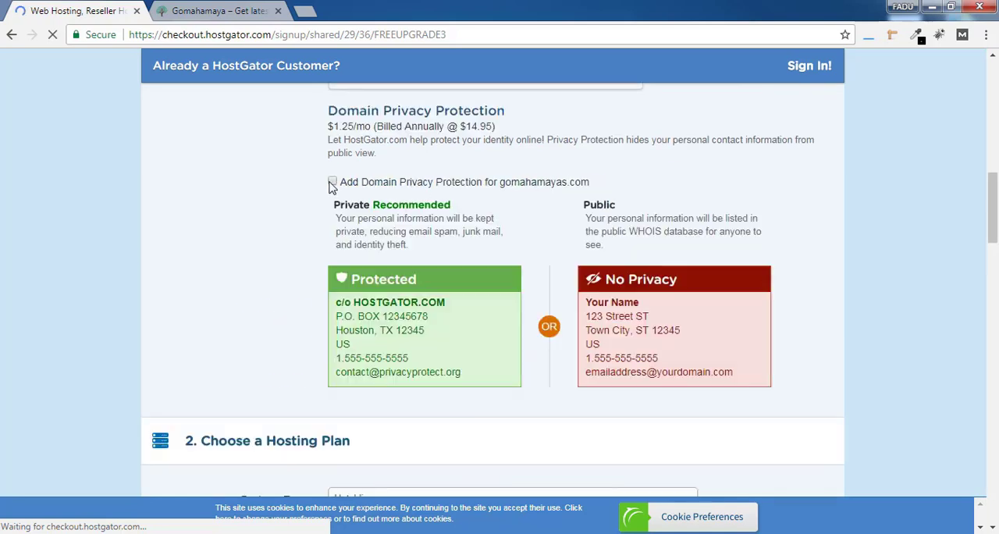
left_click_drag(468, 373, 344, 302)
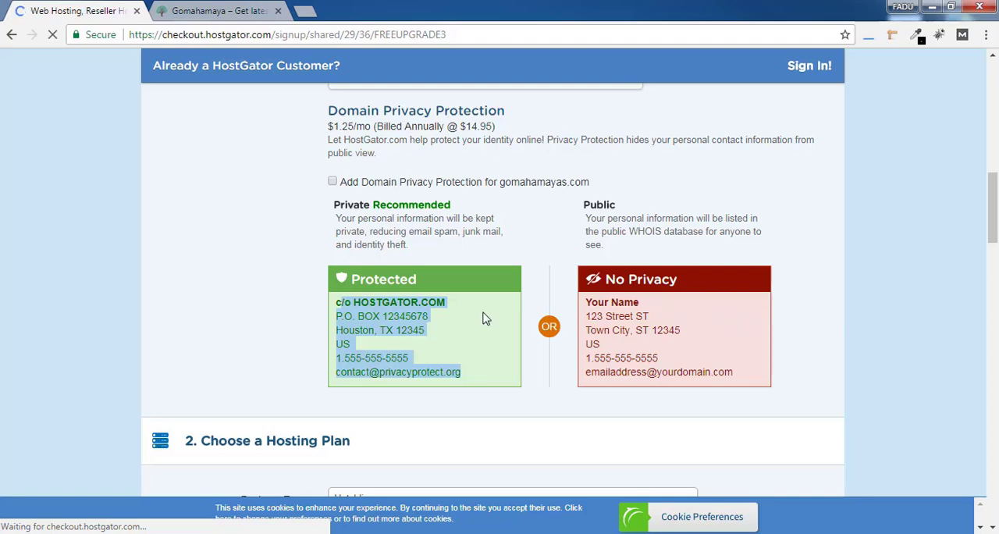
Keep the Hatchling package type and set the billing cycle to 3 months @ $10.95/mo
left_click_drag(994, 209, 996, 251)
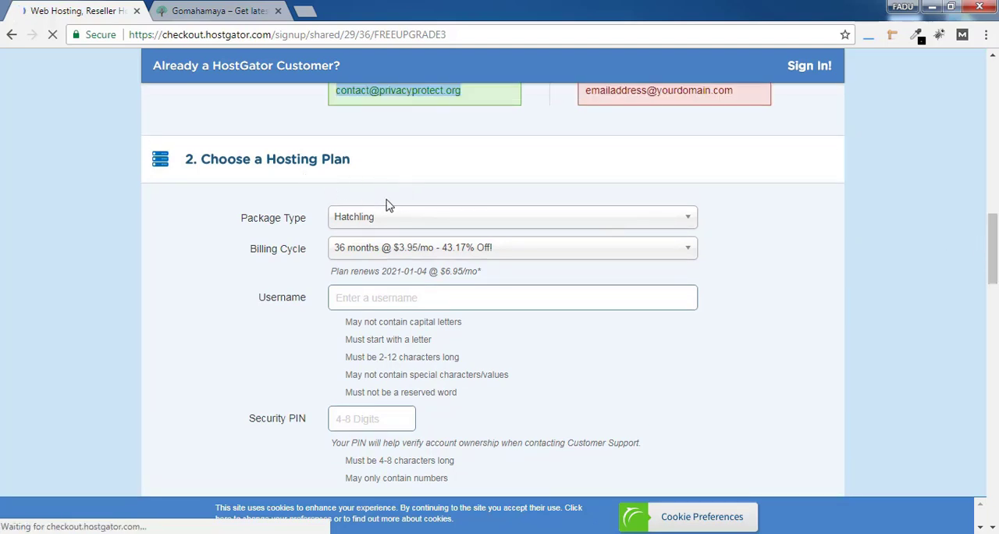
left_click(368, 226)
left_click(372, 244)
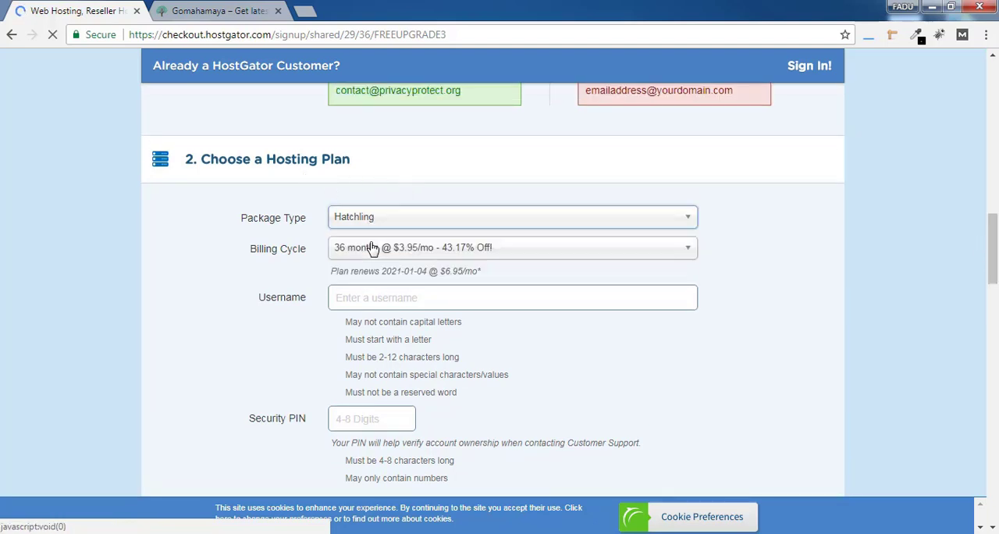
left_click(373, 248)
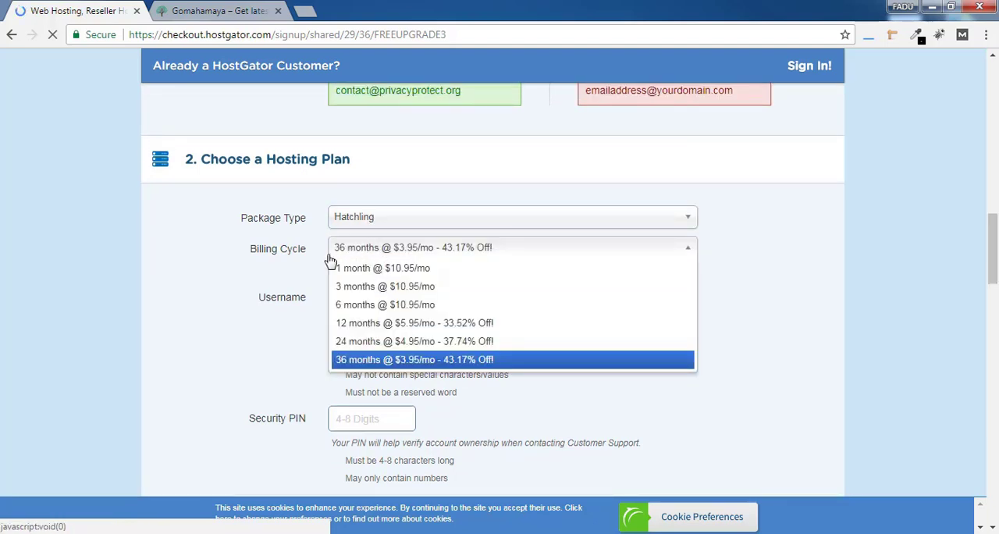
left_click(396, 286)
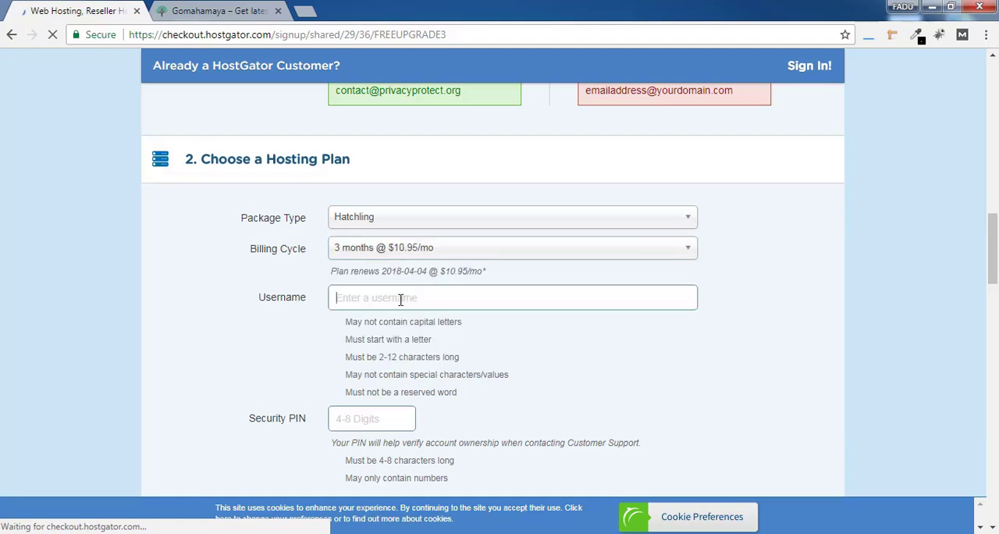
Enter ghjgh as the hosting account's username and fill in the security PIN
left_click(401, 299)
left_click(373, 417)
left_click(423, 299)
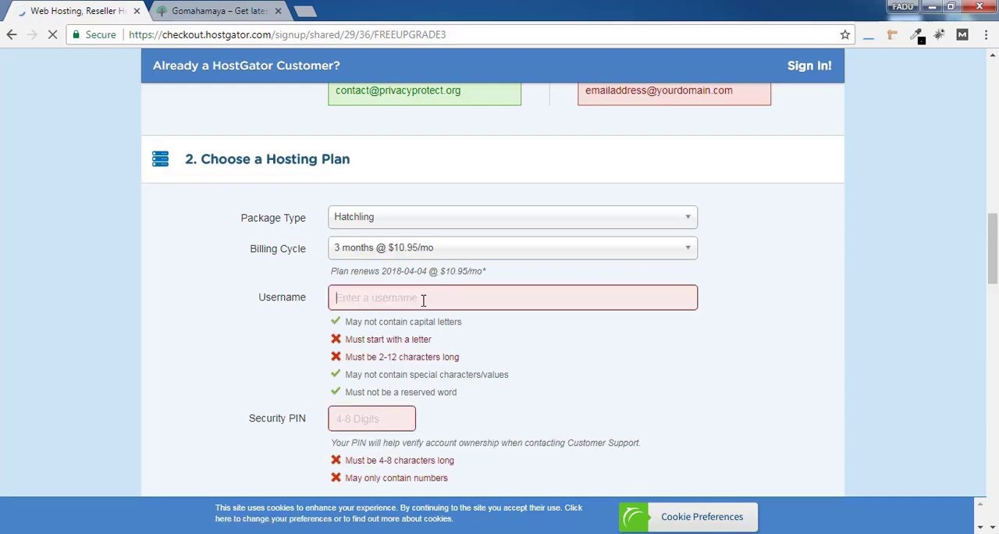
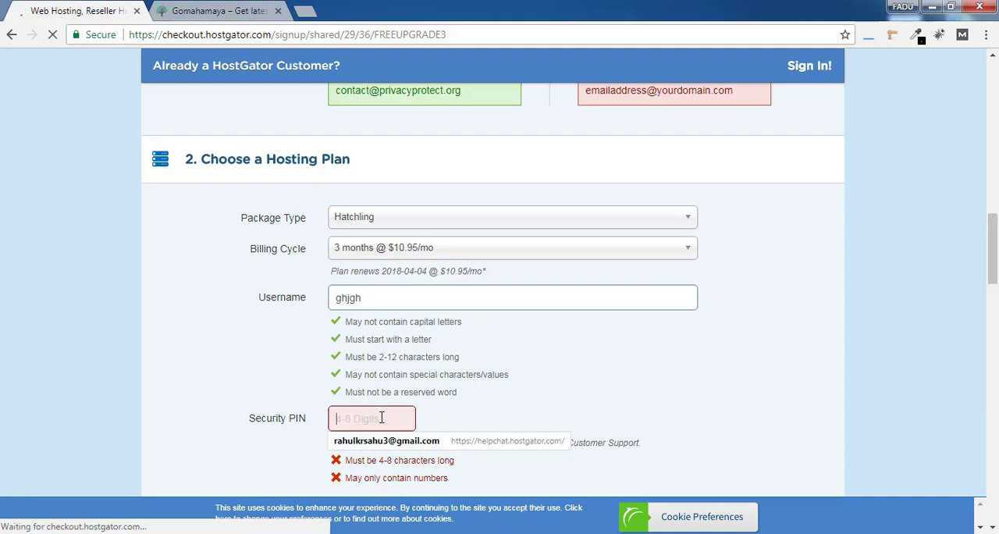
key("Down")
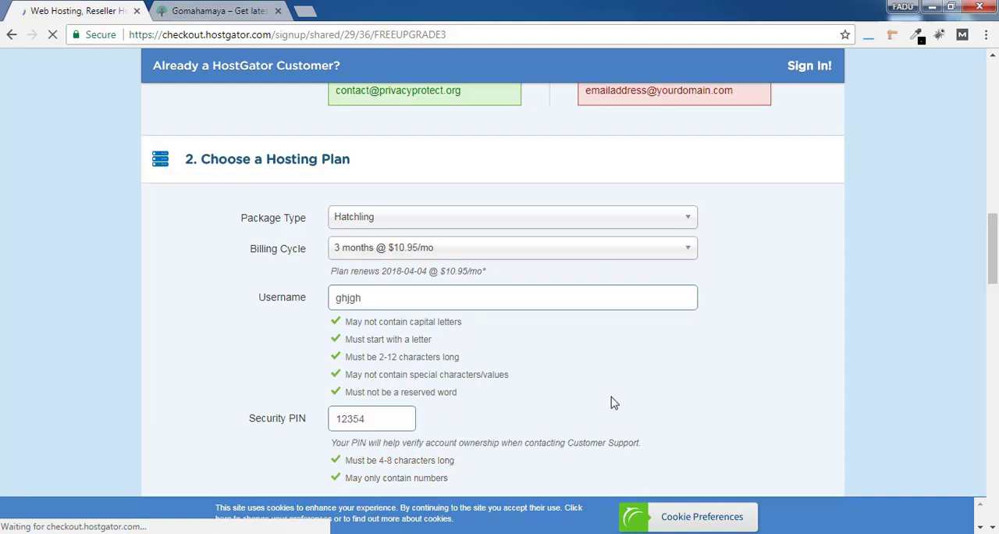
Deselect the SiteLock hacker protection and the CodeGuard site backup in the additional services
left_click_drag(988, 278, 997, 338)
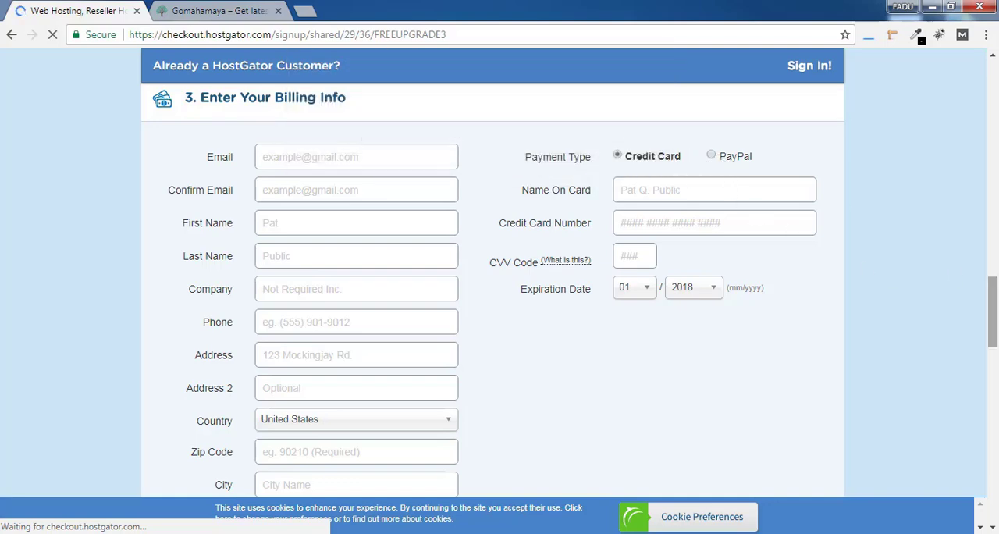
left_click_drag(993, 318, 995, 387)
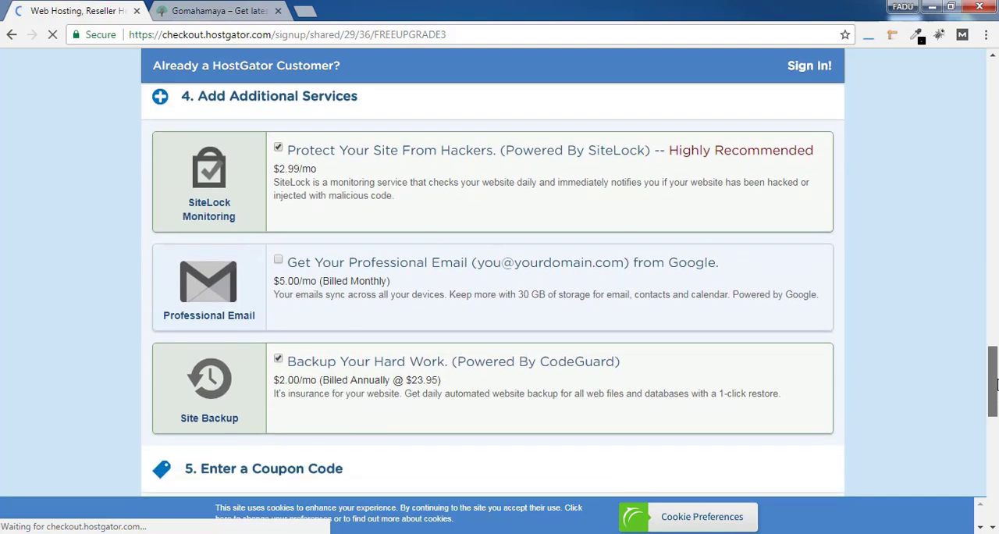
left_click(279, 149)
left_click(279, 361)
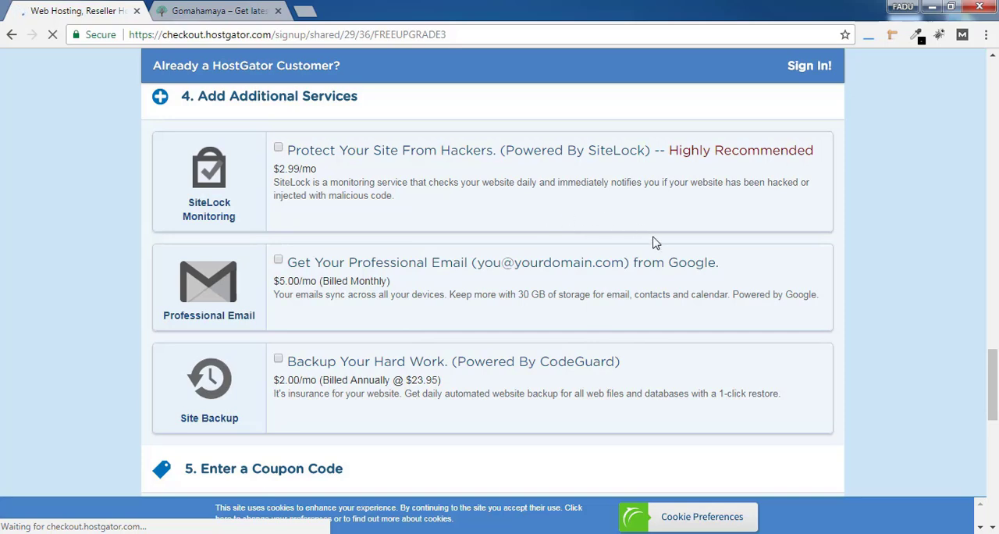
Replace the coupon code in the hosting order with HOSTCOUPON60 and validate it
scroll(578, 295, "down", 5)
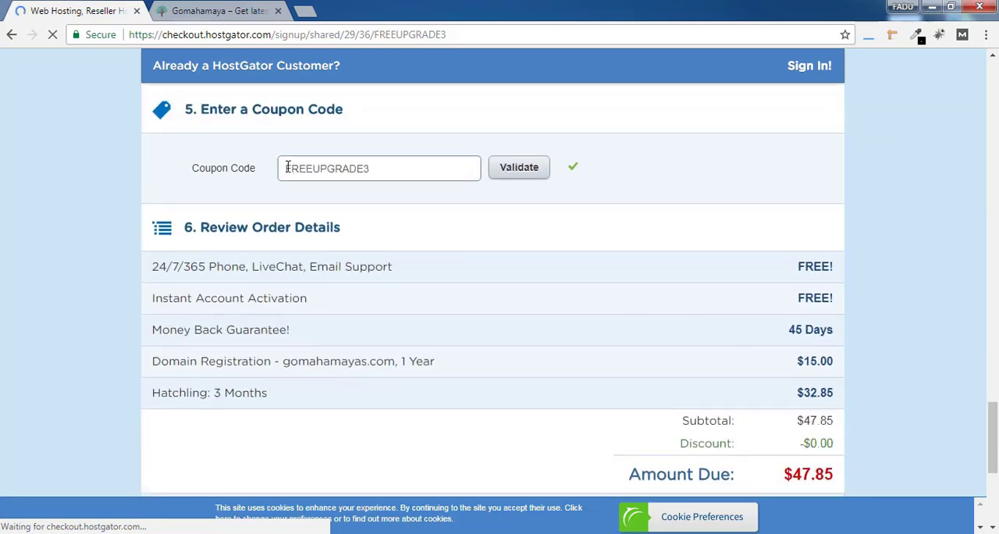
double_click(288, 167)
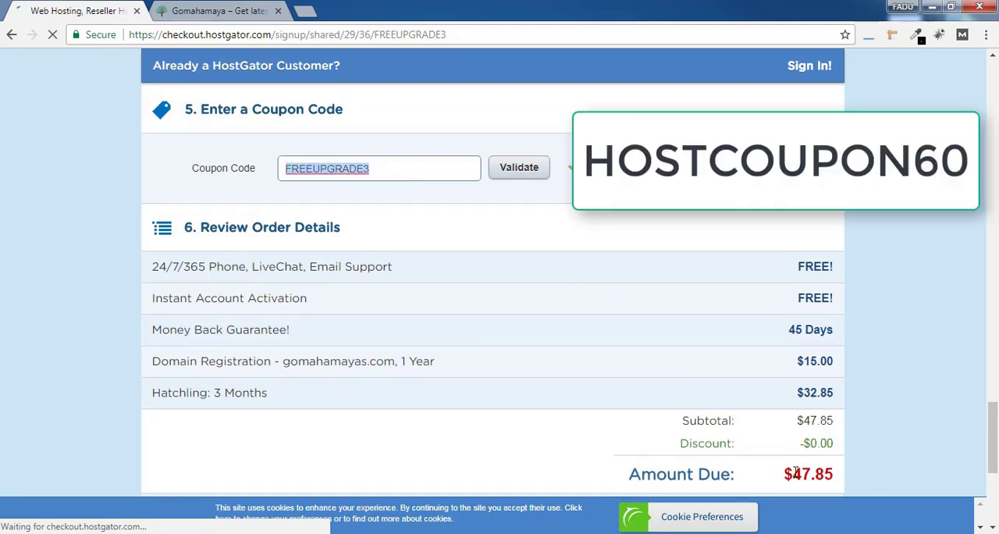
left_click_drag(793, 478, 820, 478)
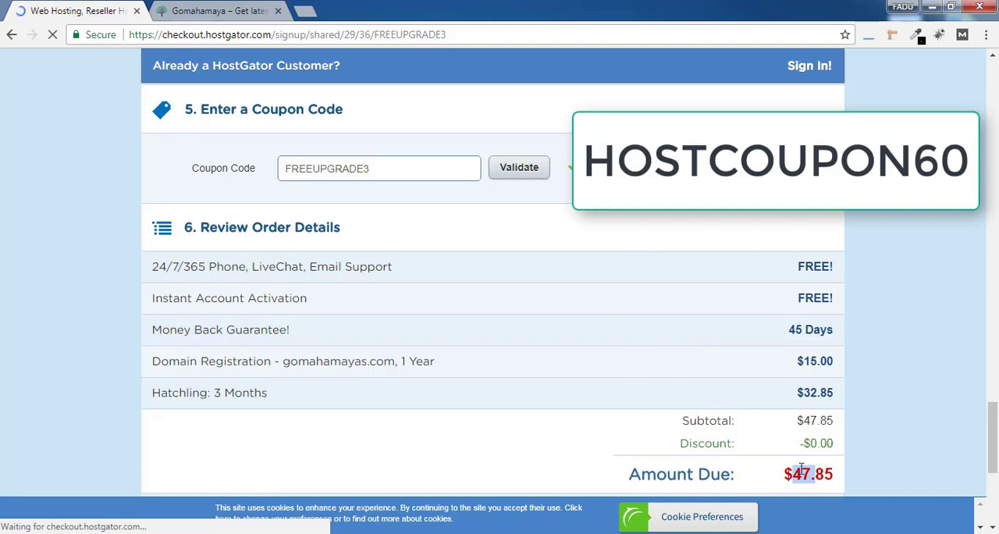
left_click_drag(384, 164, 247, 187)
key("BackSpace")
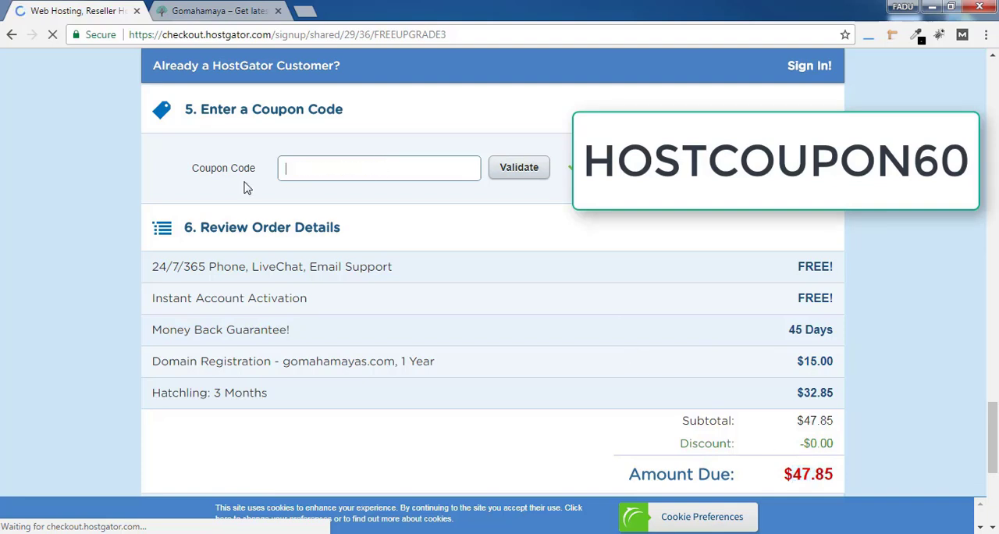
type("HOSTCOUPON60")
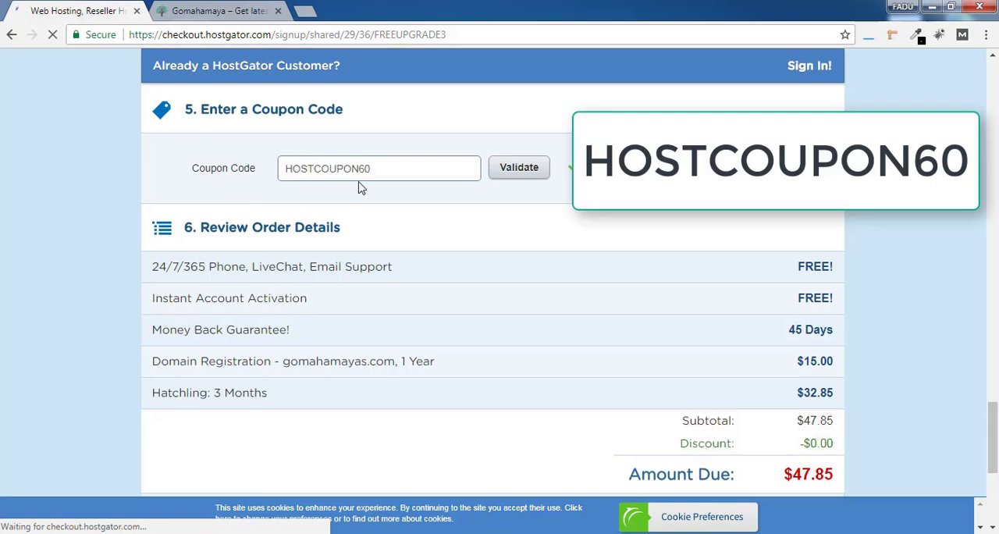
left_click(534, 172)
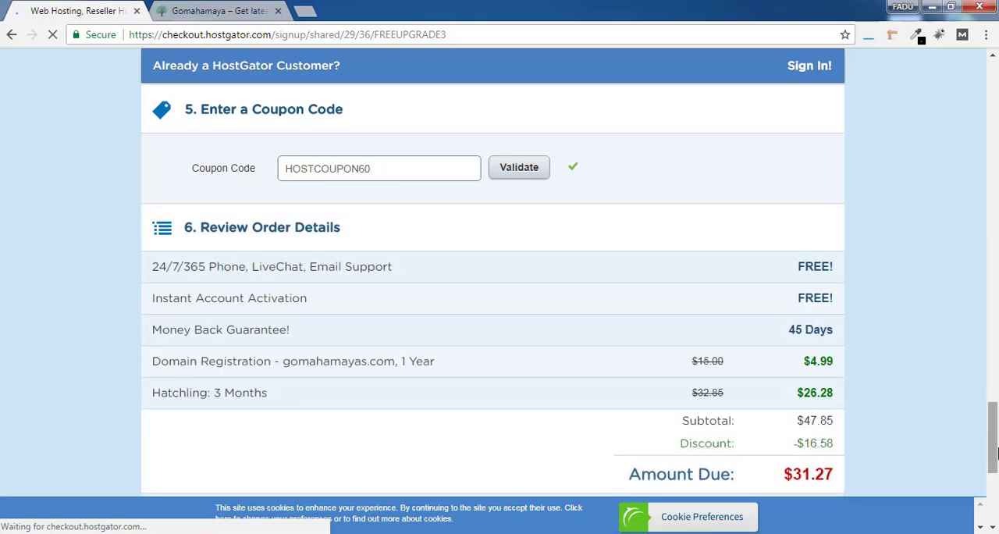
Review the discounted amount due and agree to the Terms of Service, Cancellation Policy and Privacy Policy
scroll(995, 453, "down", 1)
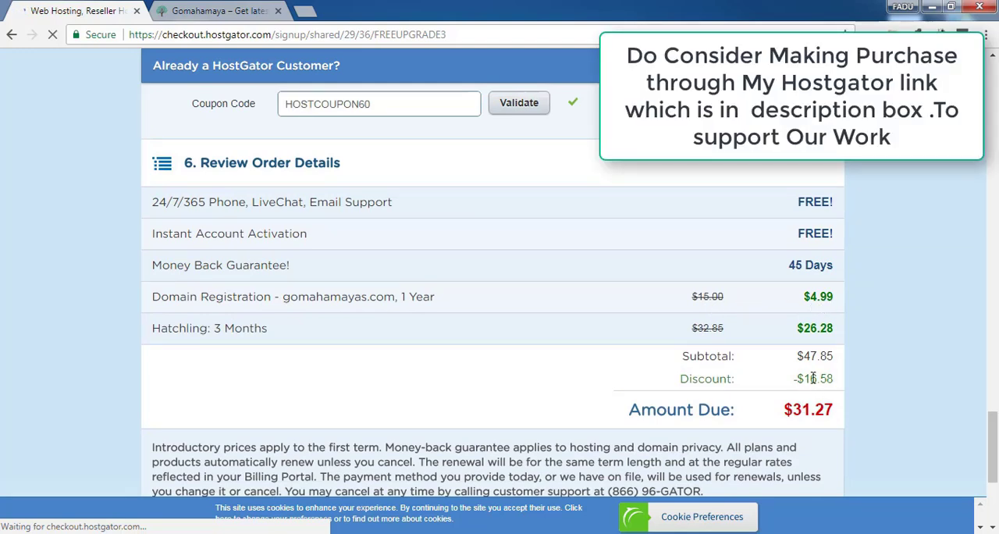
left_click_drag(785, 414, 835, 419)
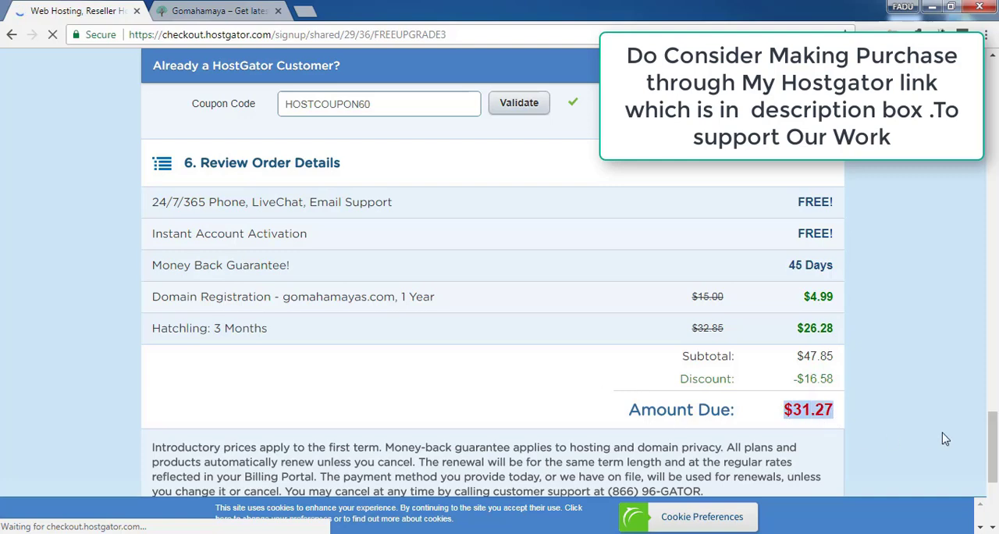
left_click_drag(994, 436, 995, 460)
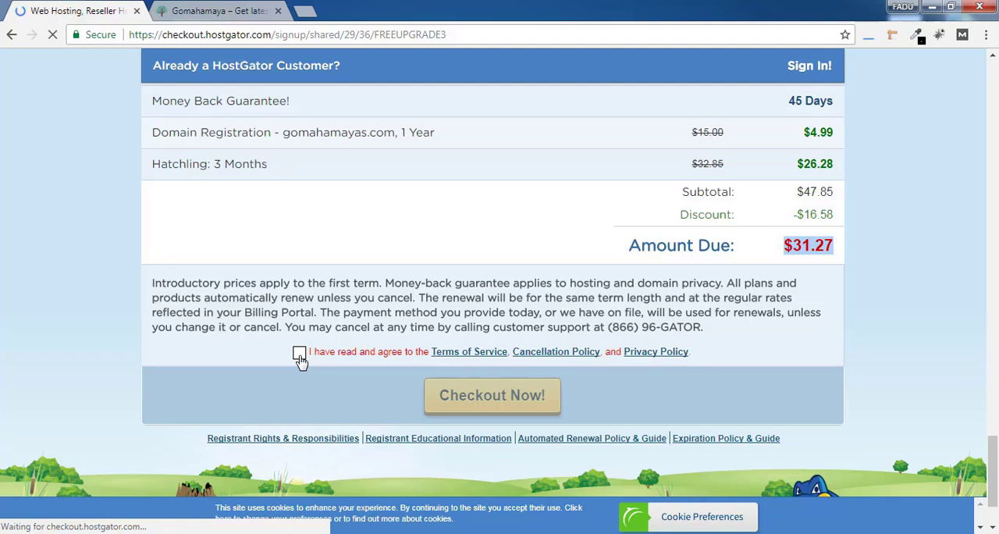
left_click(299, 356)
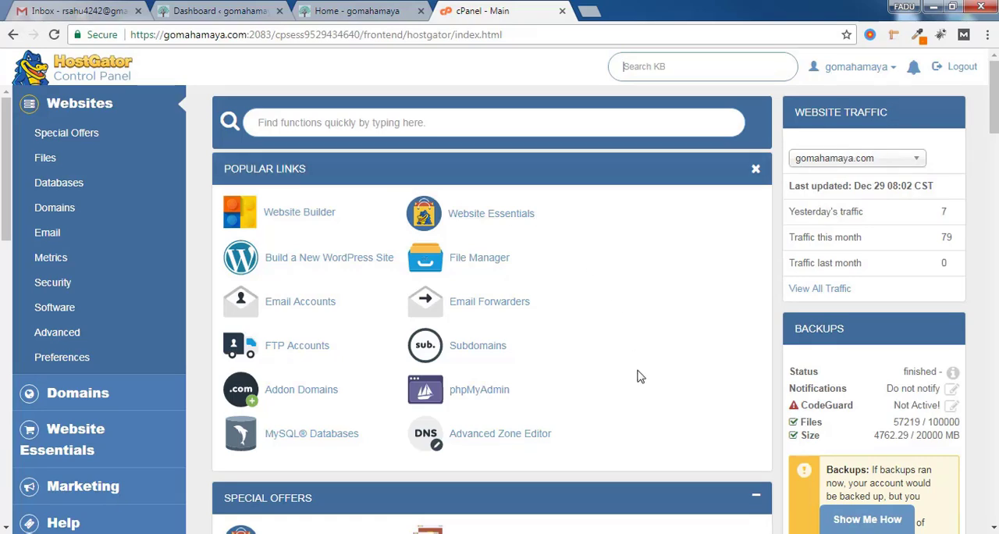
Open QuickInstall from the Software section of the hosting control panel and choose the WordPress installer
scroll(492, 313, "down", 12)
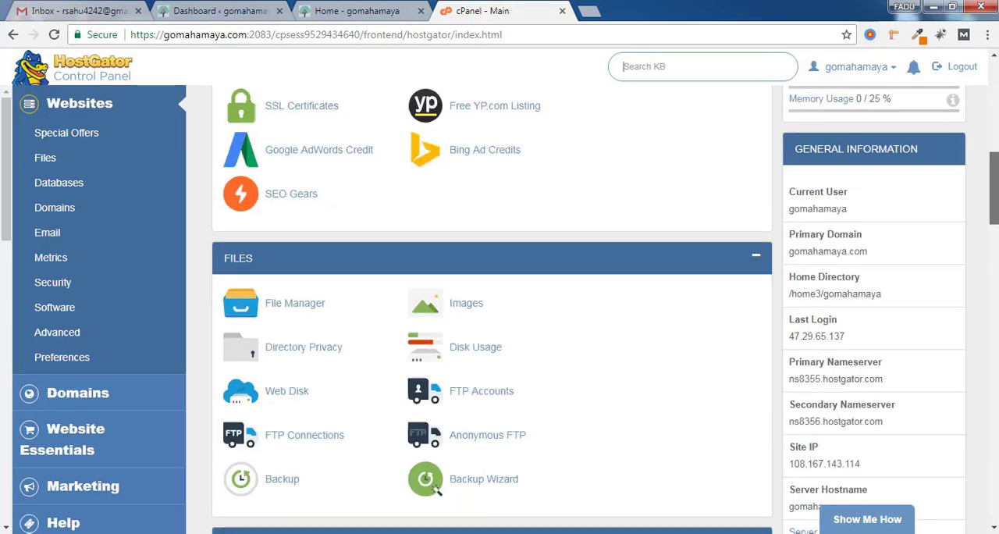
scroll(492, 312, "down", 15)
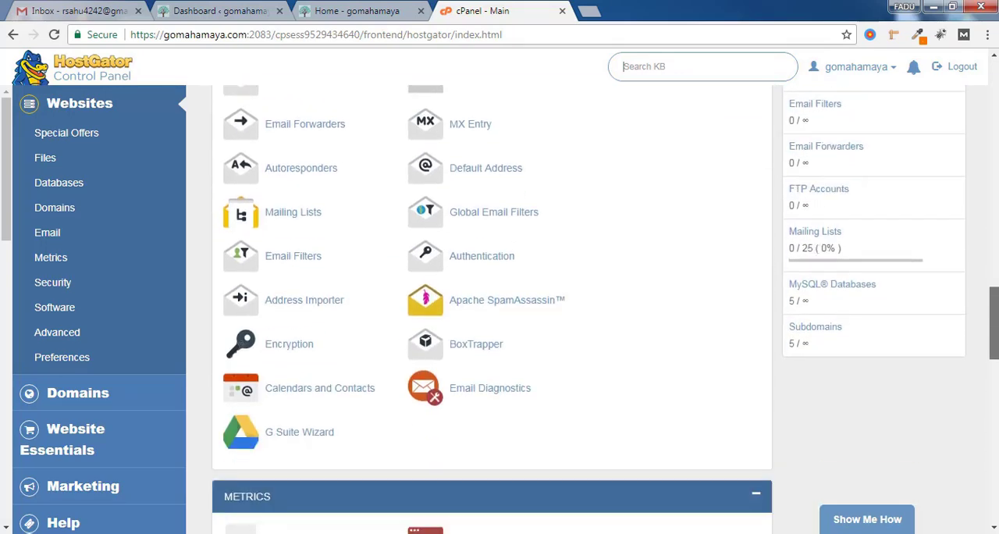
scroll(492, 312, "down", 2)
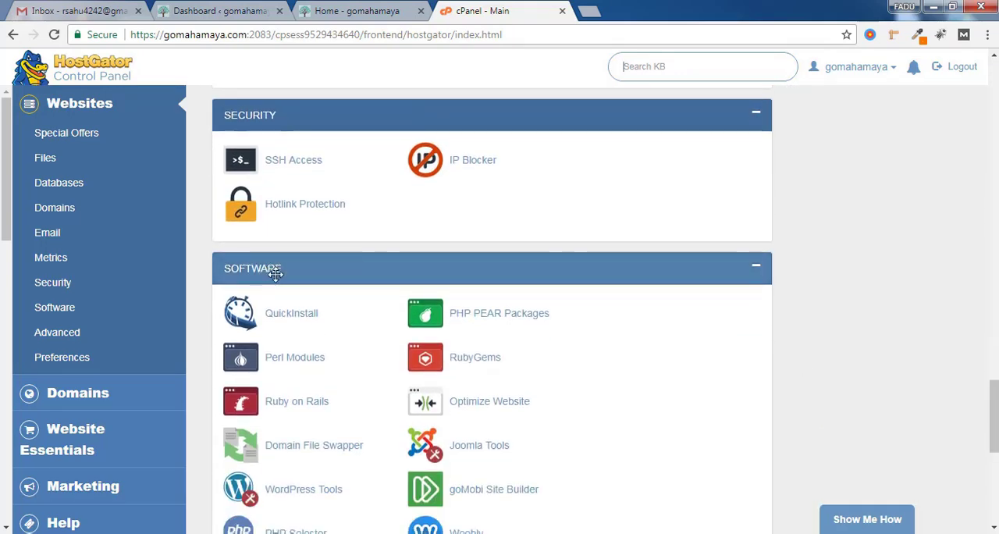
left_click(282, 321)
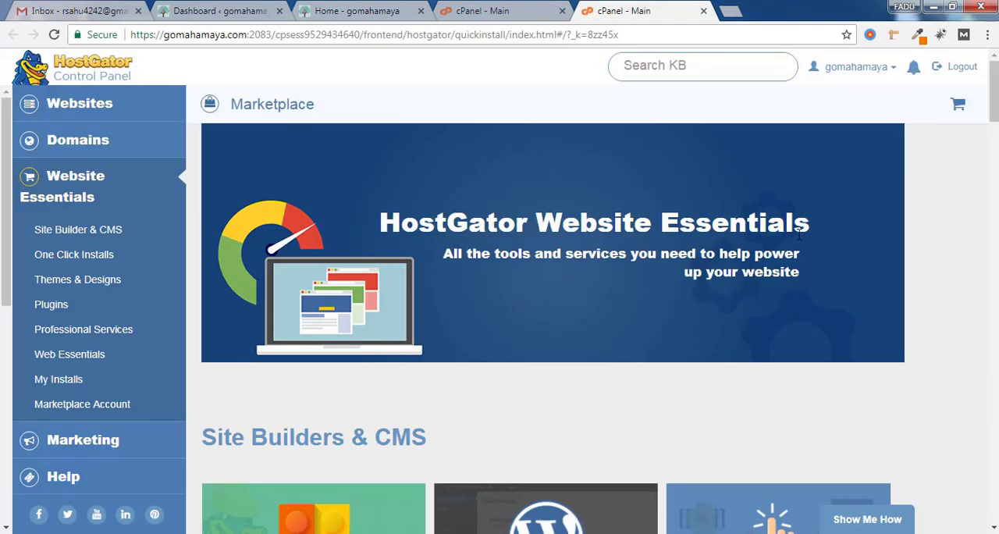
scroll(461, 318, "down", 3)
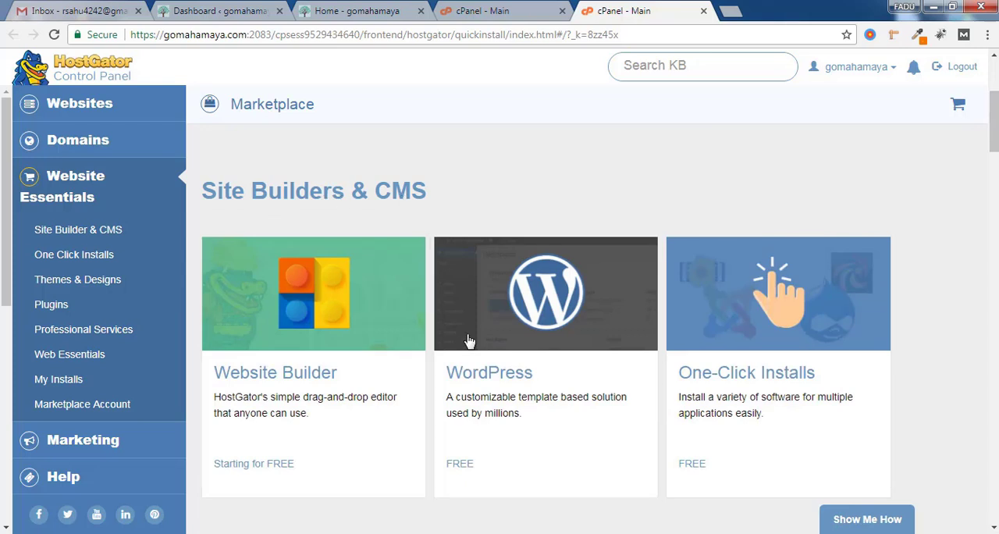
left_click(513, 379)
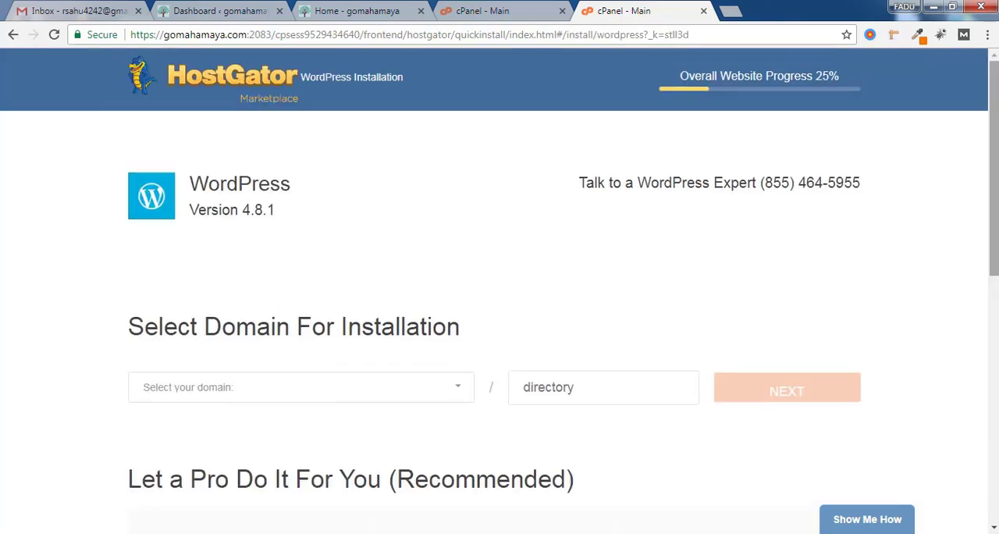
Select mystery.gomahamaya.com as the WordPress installation domain without a subdirectory and proceed to the install settings
left_click_drag(123, 335, 460, 346)
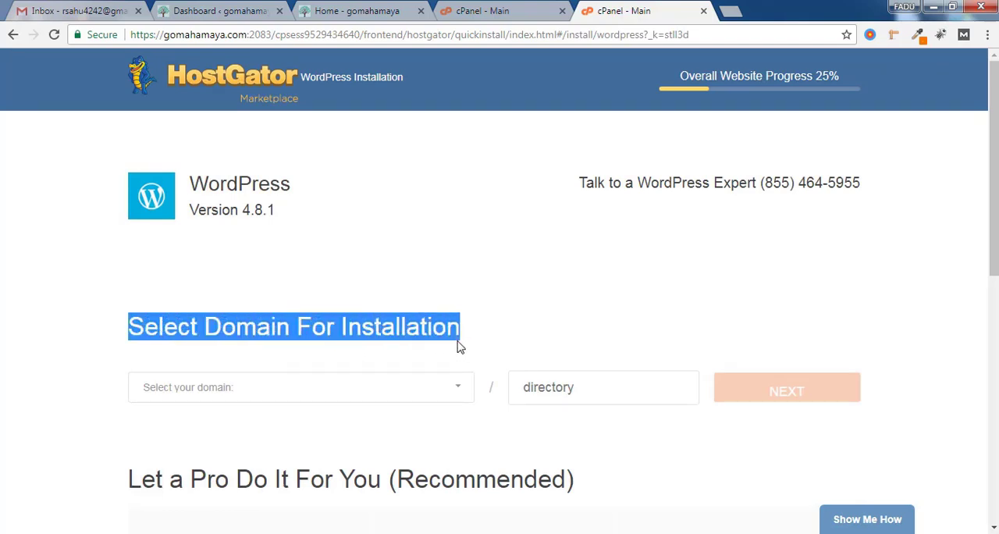
left_click(403, 394)
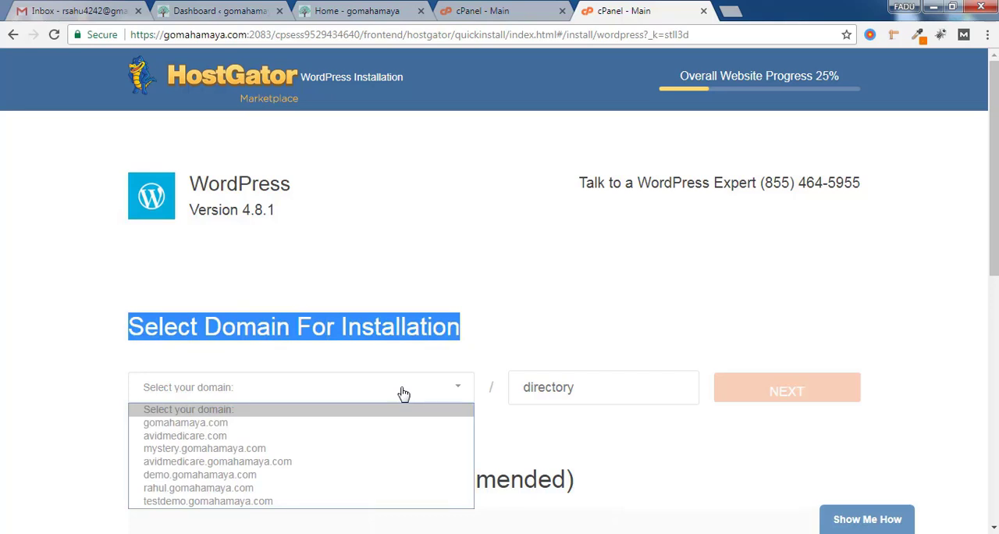
left_click(398, 452)
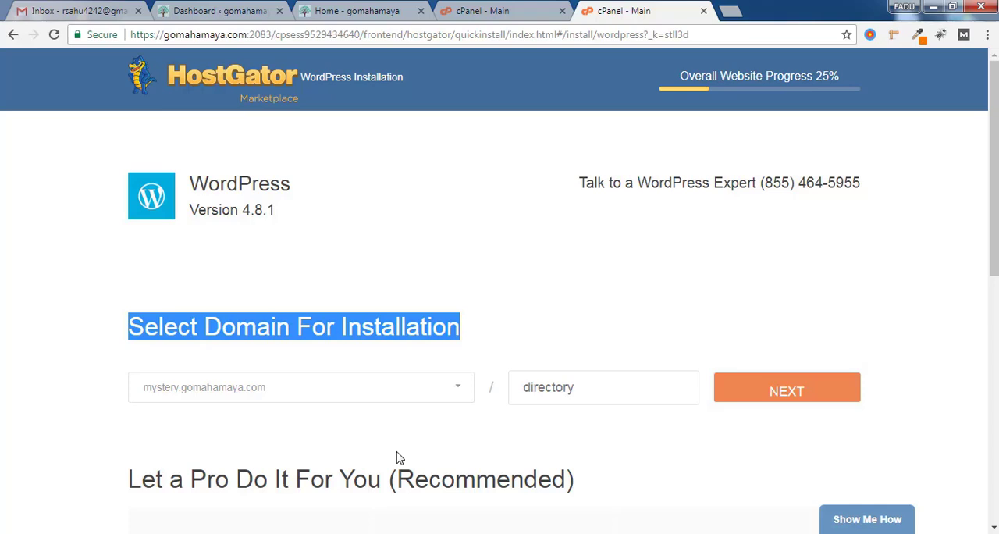
left_click(828, 396)
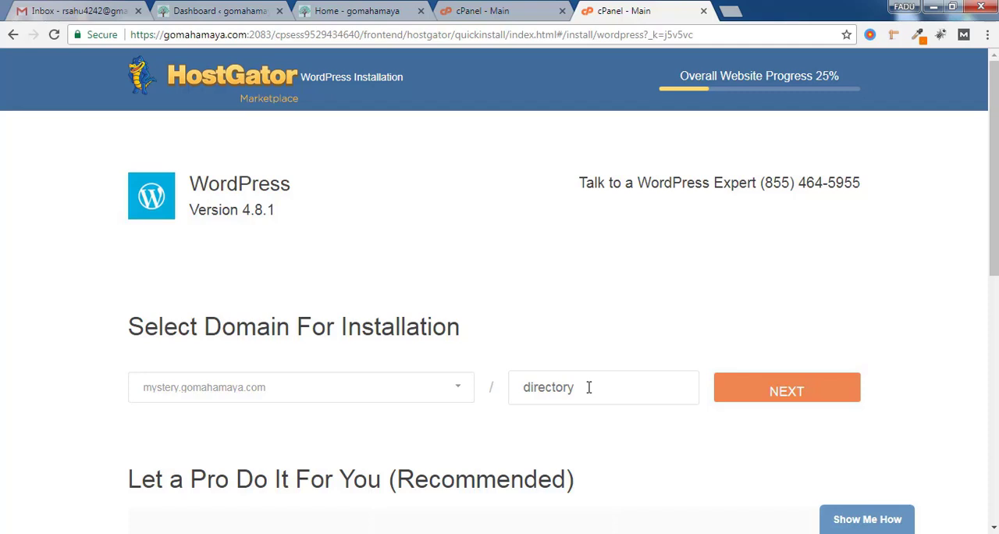
left_click(803, 398)
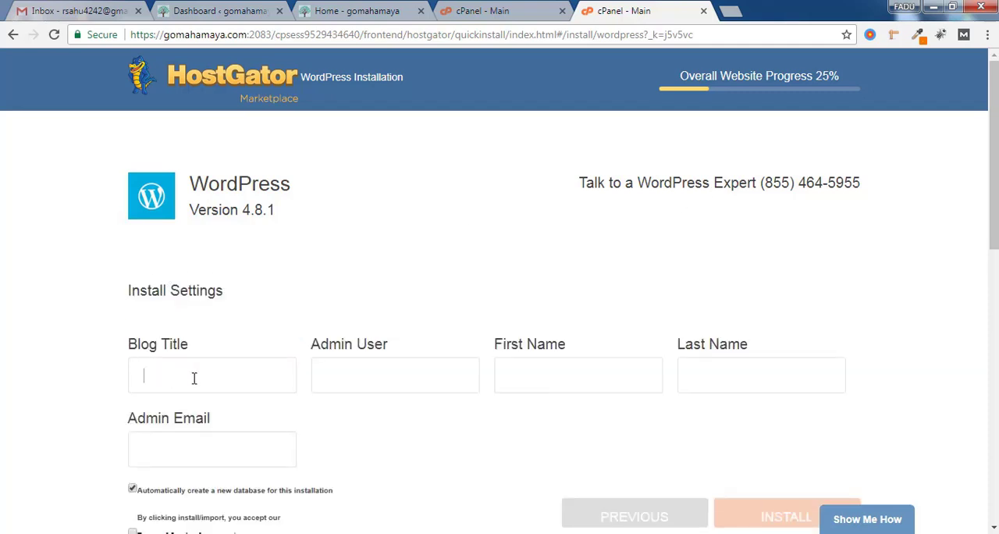
Enter gomahamaya as the blog title and fill in the admin username, first name, last name and admin e-mail
left_click(519, 368)
left_click(729, 367)
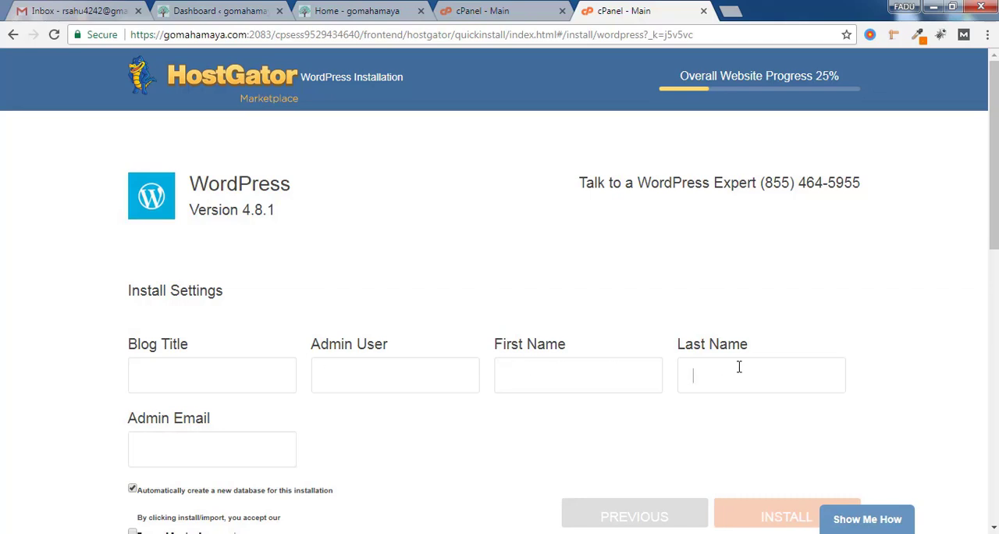
left_click(215, 366)
type("gomahamaya")
left_click(432, 368)
type("rahul")
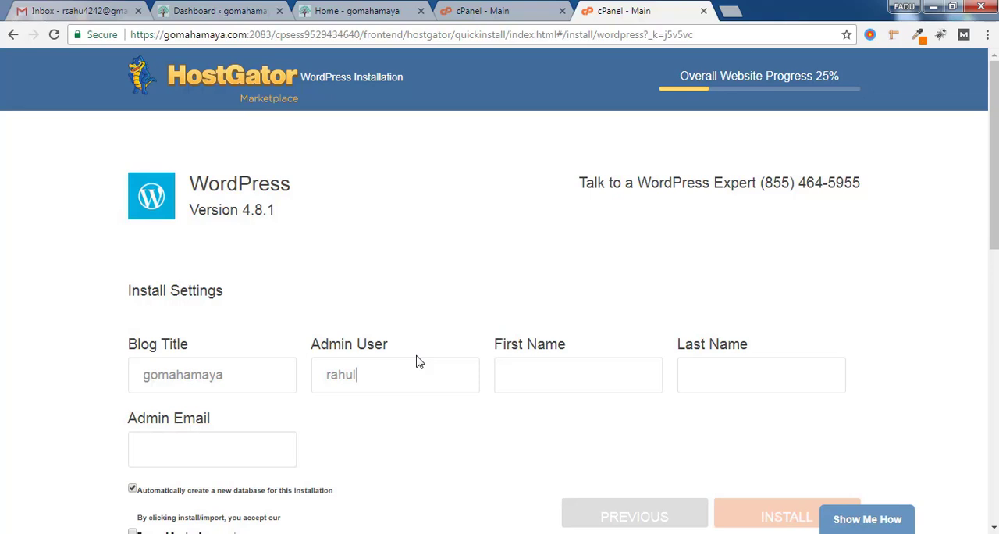
left_click(418, 366)
left_click(529, 381)
type("rahul")
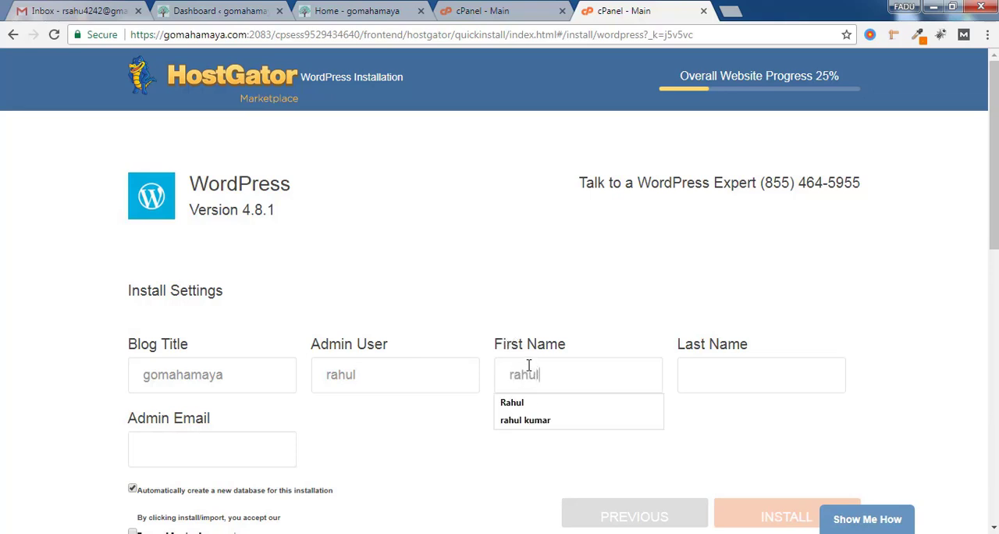
key("Tab")
type("kumar")
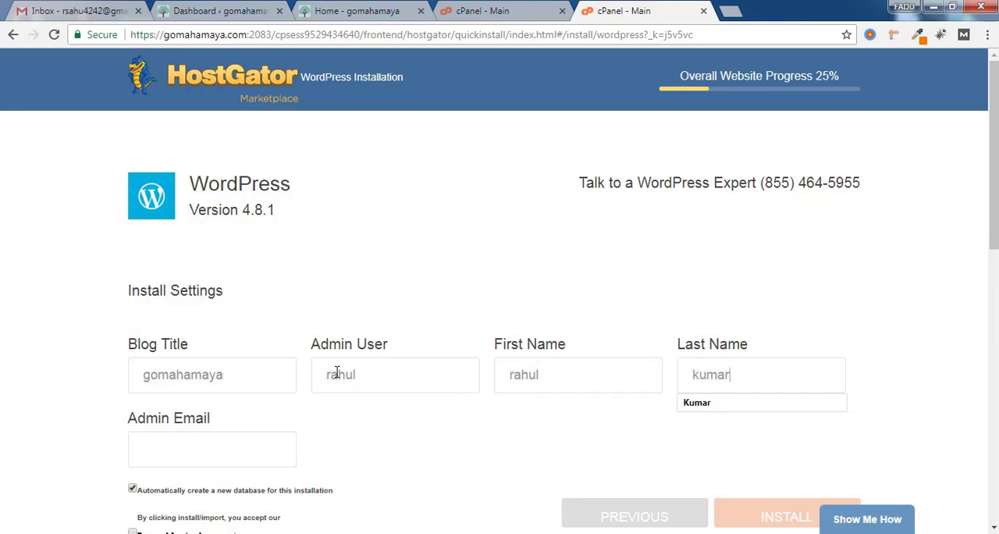
left_click(196, 456)
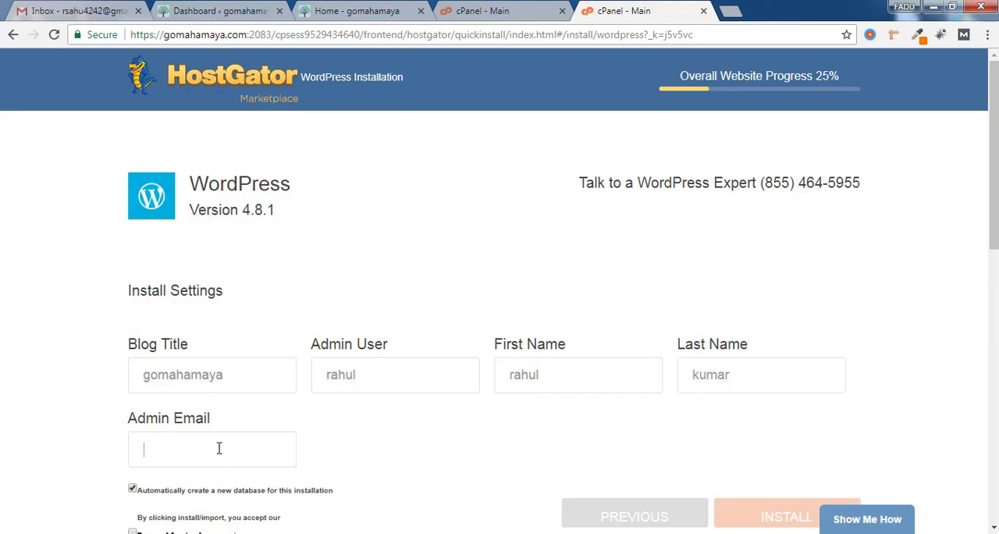
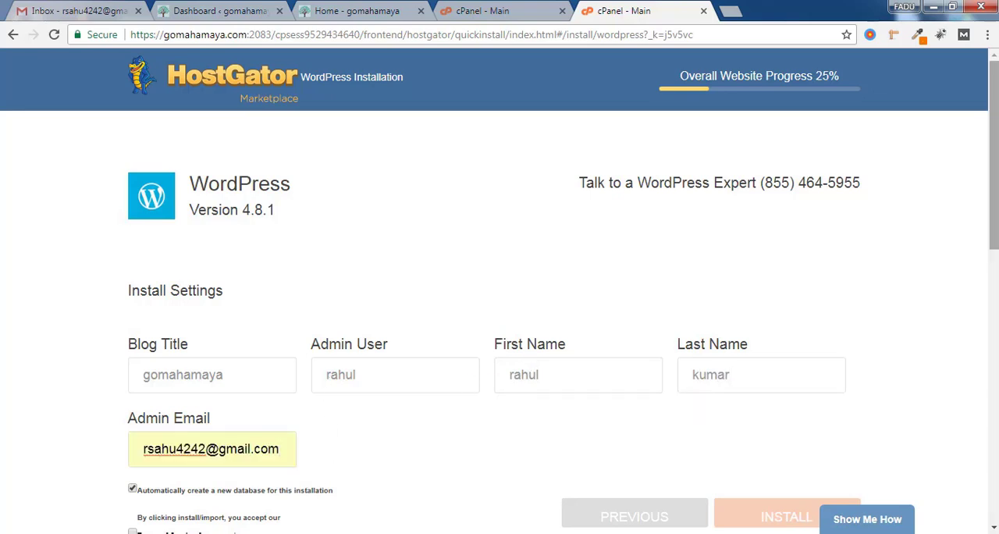
Accept the Terms of Service Agreement and install WordPress with an automatically created database
left_click_drag(997, 157, 996, 187)
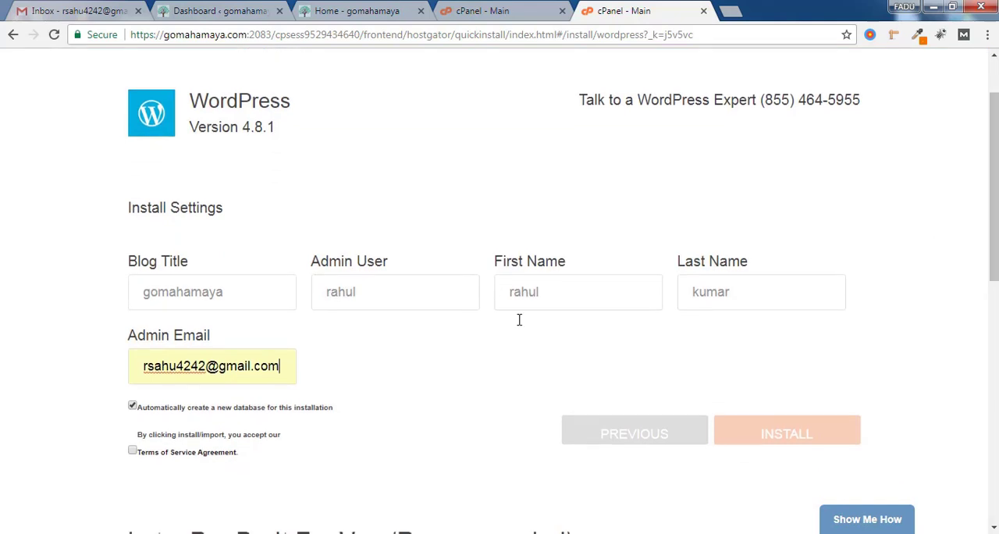
left_click(133, 452)
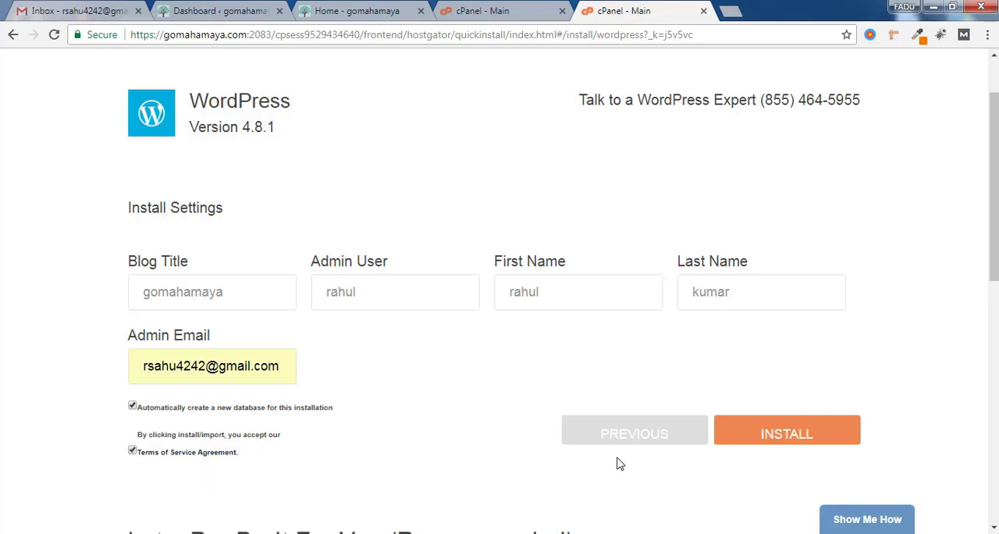
left_click(787, 434)
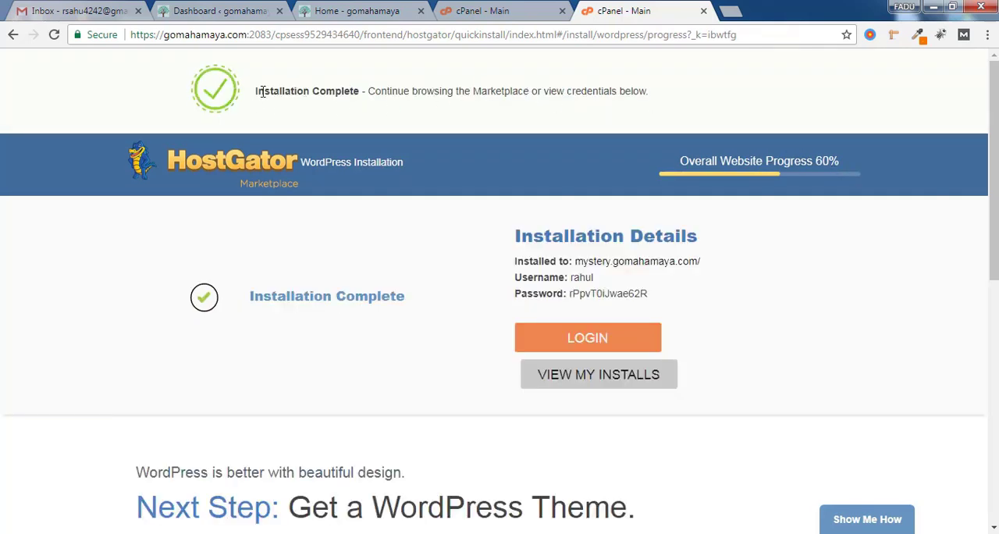
left_click_drag(254, 92, 374, 105)
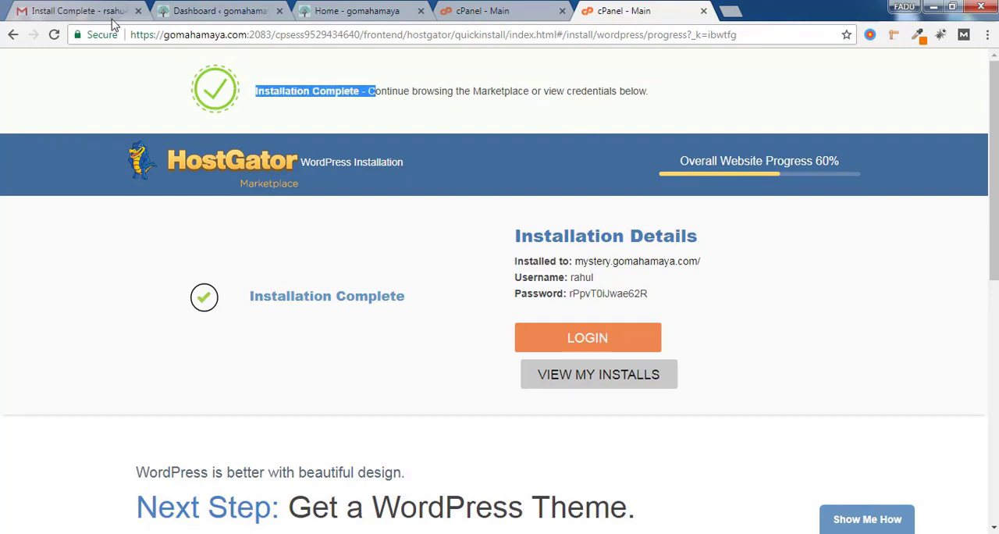
Switch to Gmail and review the site URL, admin URL and login credentials in HostGator's Install Complete e-mail
left_click(66, 9)
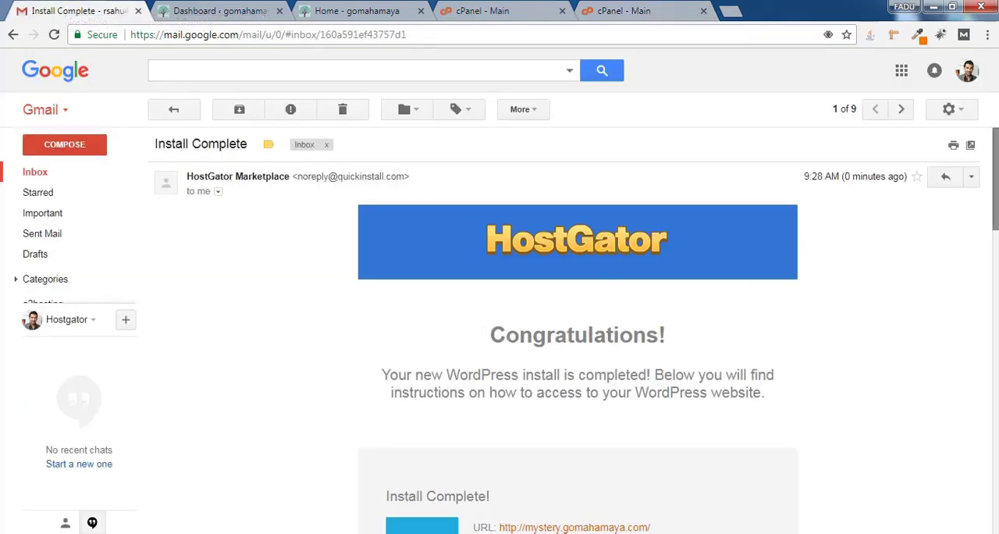
scroll(905, 275, "down", 2)
scroll(810, 256, "down", 3)
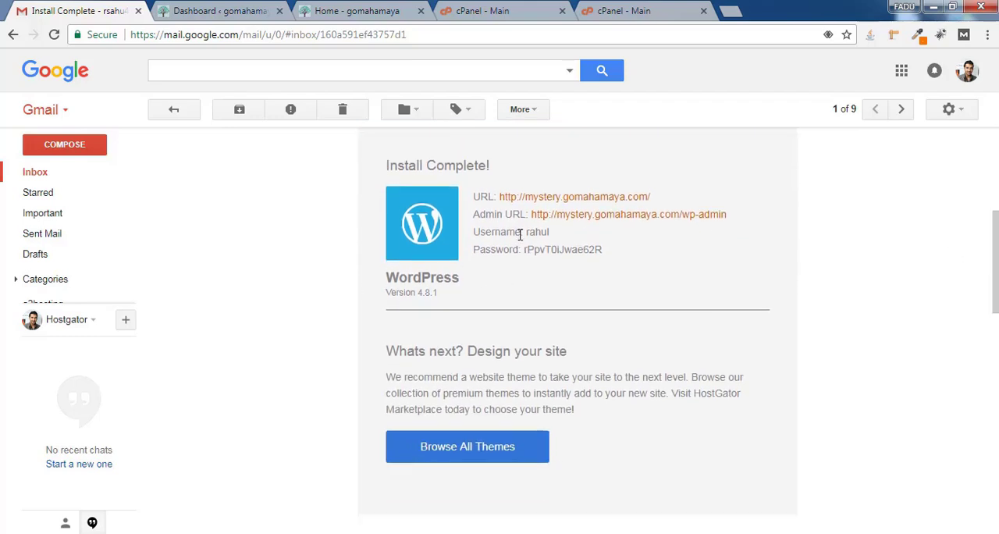
left_click_drag(525, 232, 562, 240)
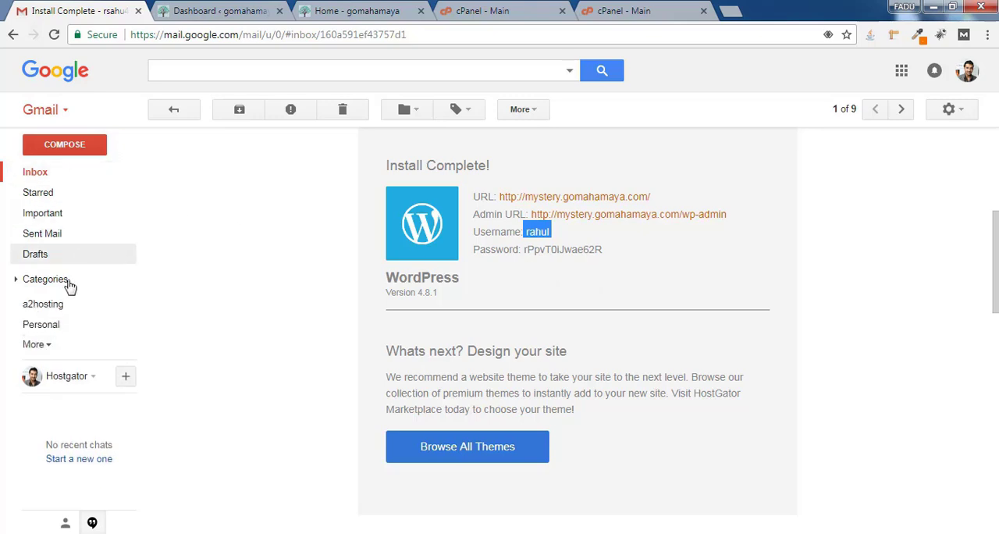
left_click(35, 344)
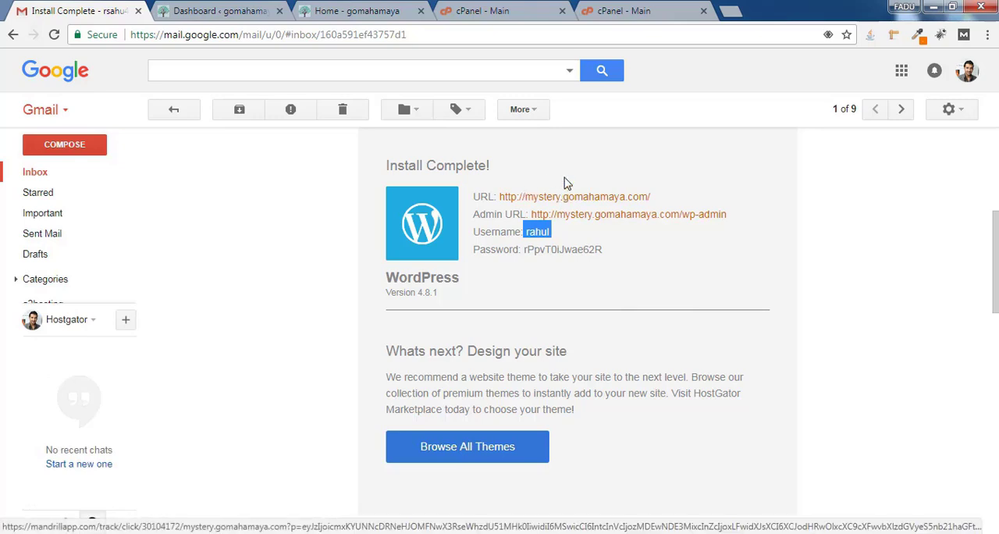
Open mystery.gomahamaya.com in a new browser tab and view the freshly installed WordPress home page
left_click(629, 11)
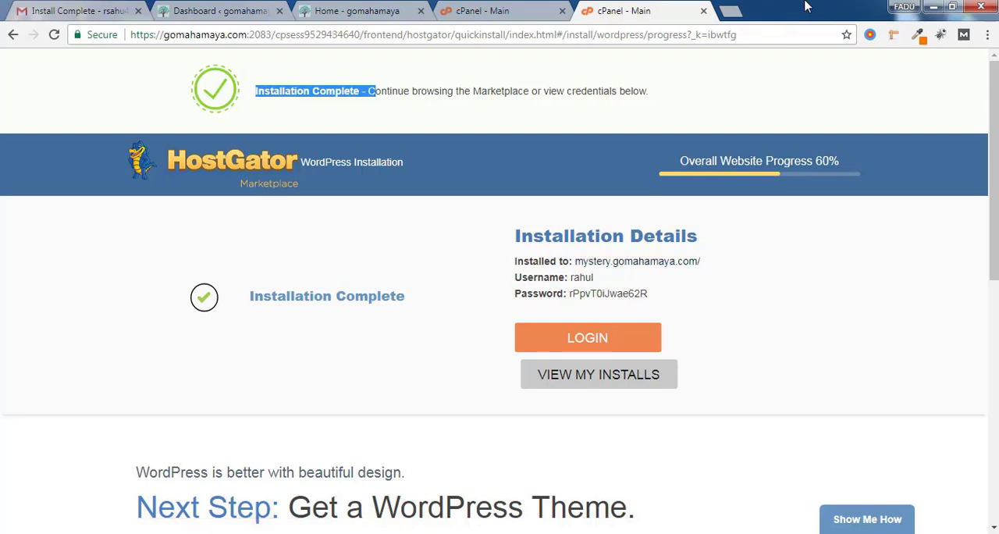
left_click(732, 12)
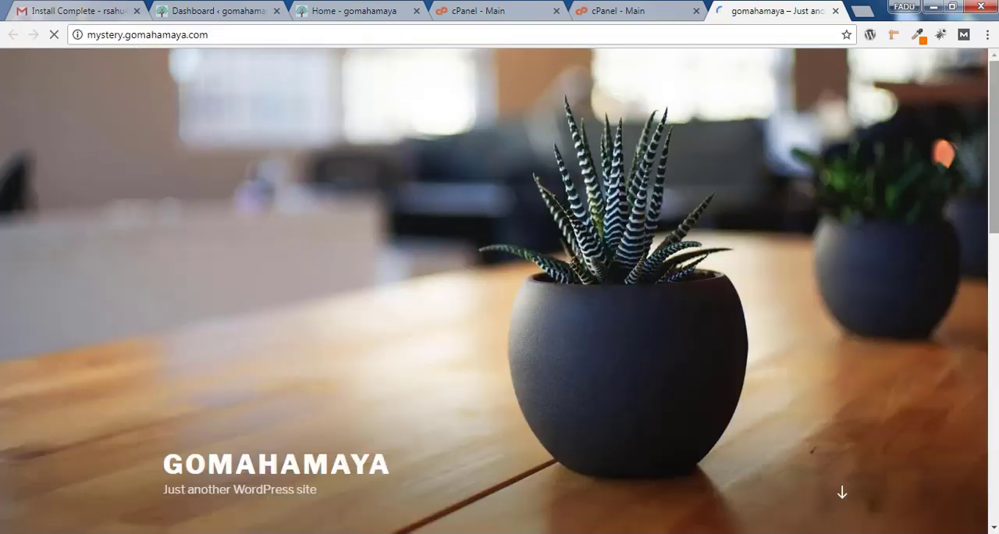
mouse_move(994, 167)
left_mouse_down()
mouse_move(994, 456)
mouse_move(994, 167)
left_mouse_up()
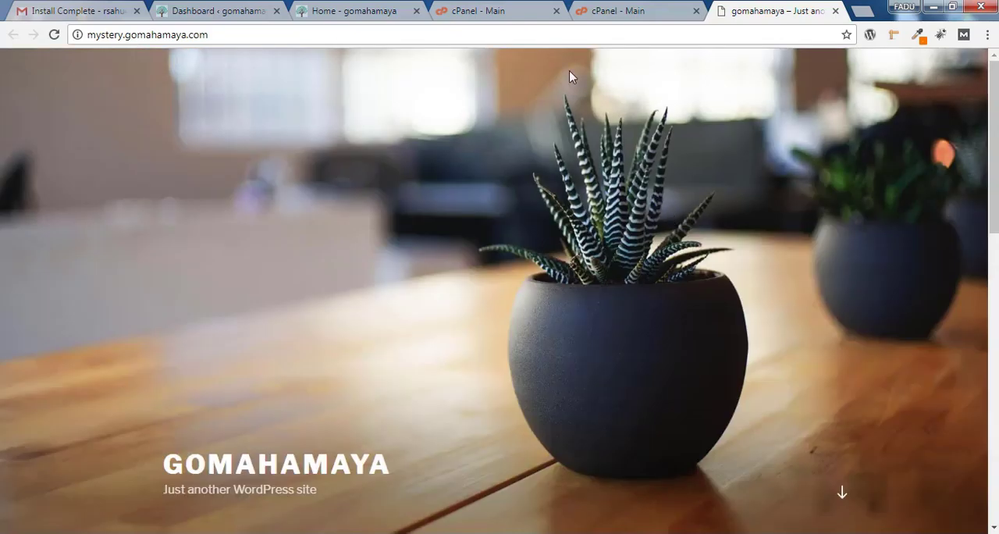
Open the WordPress login page at mystery.gomahamaya.com/wp-admin
left_click(616, 34)
left_click(616, 33)
type("/w")
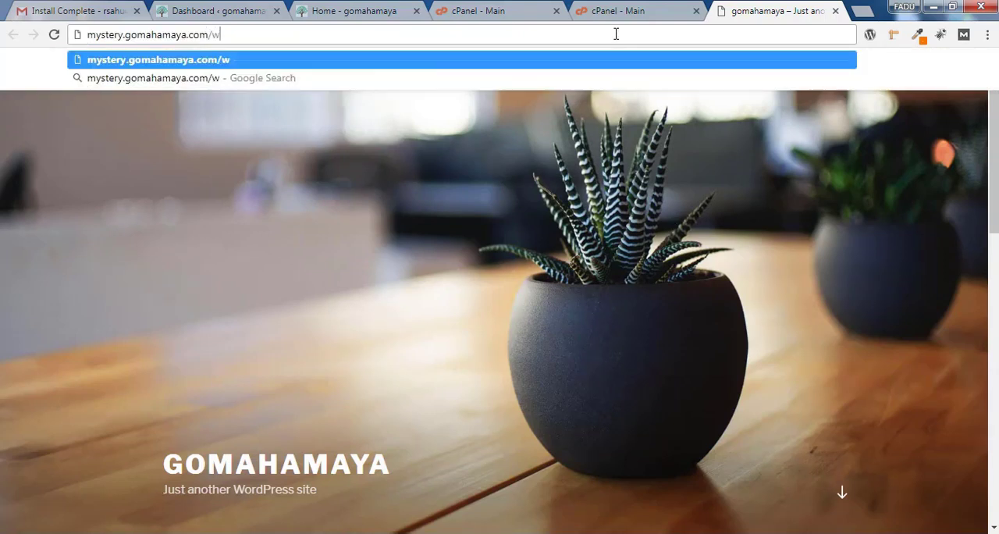
type("p-admin")
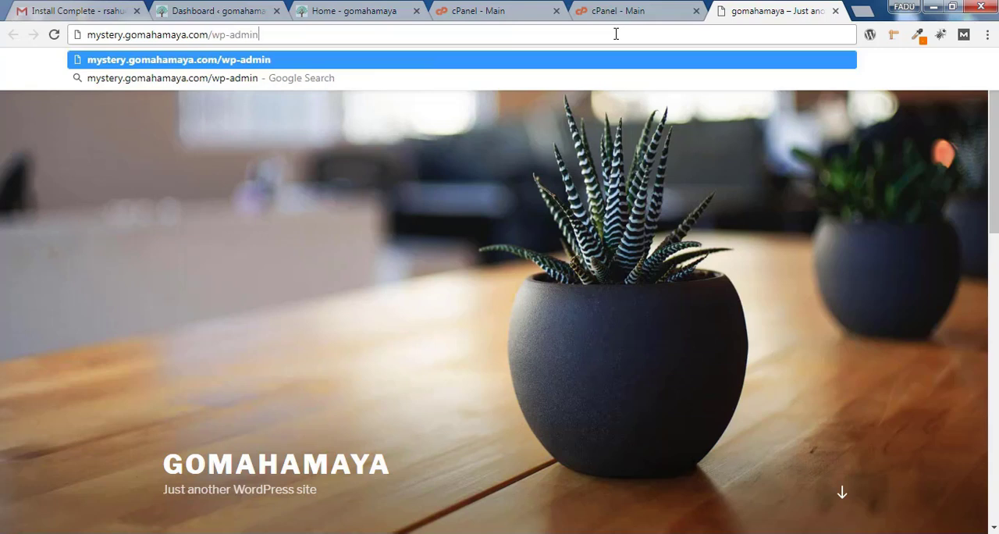
key("Return")
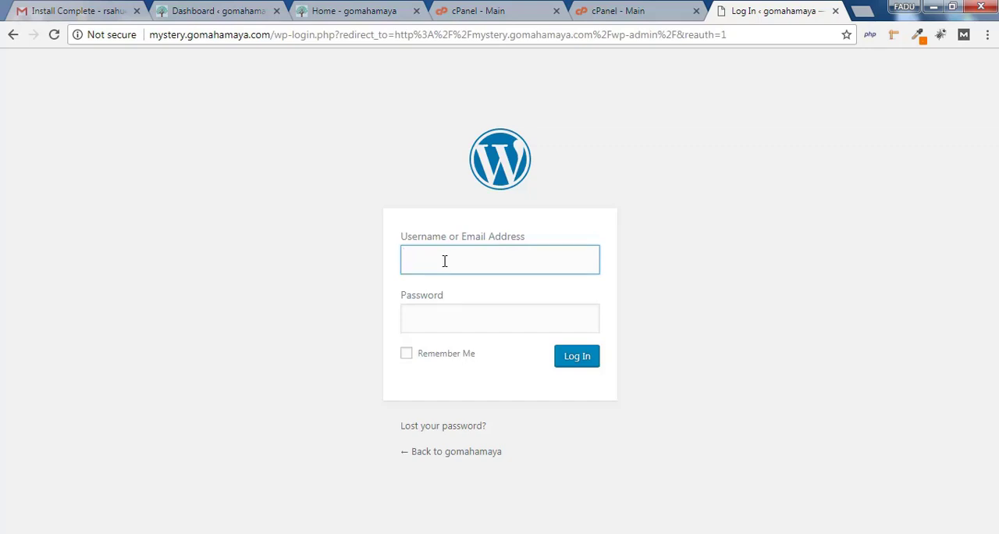
left_click(433, 328)
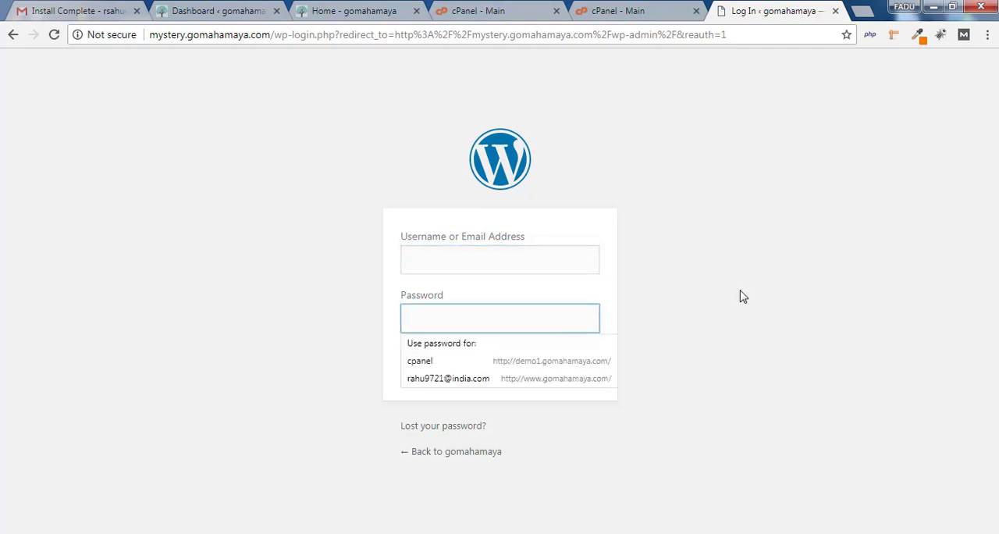
left_click(791, 293)
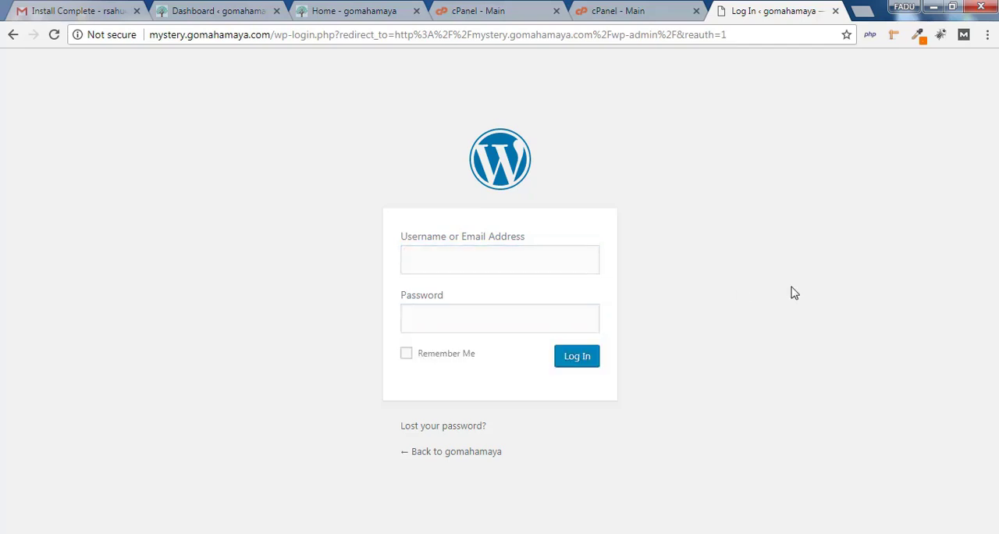
Copy the generated WordPress password from the Installation Details on the cPanel page and return to the login page
left_click(655, 10)
left_click_drag(596, 283, 587, 281)
left_click_drag(665, 301, 573, 306)
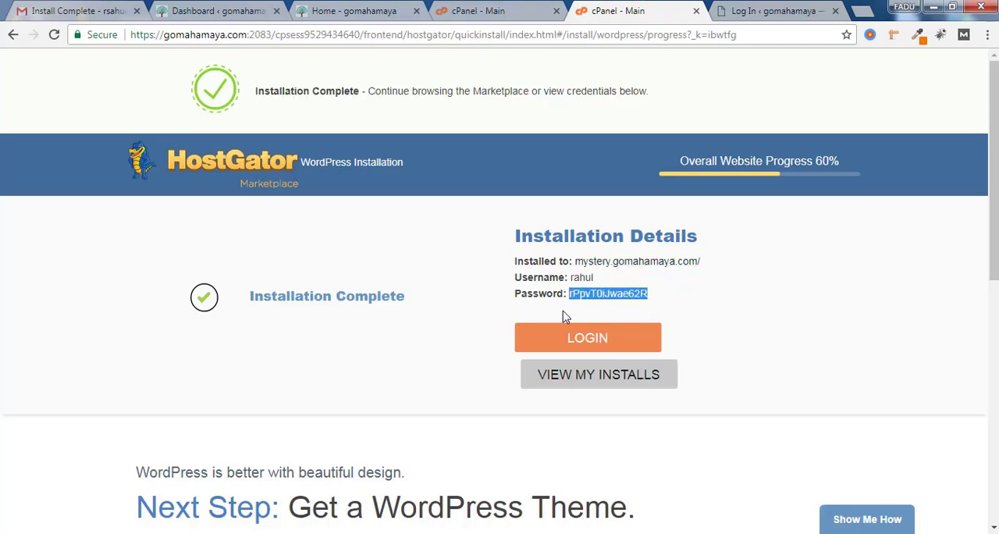
left_click(781, 10)
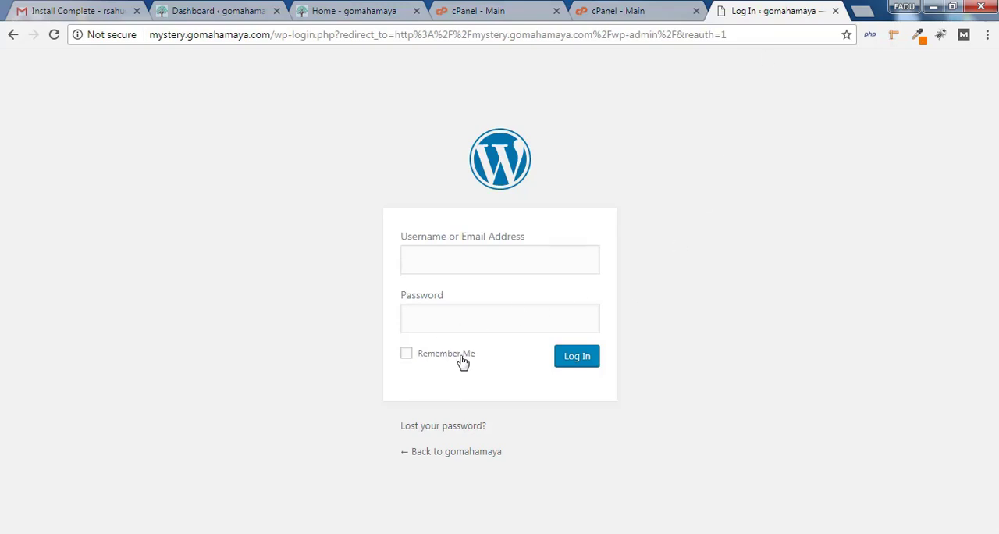
Enter the admin username, paste the account password and log in to WordPress
left_click(511, 261)
type("rahul")
left_click(564, 317)
key("ctrl+v")
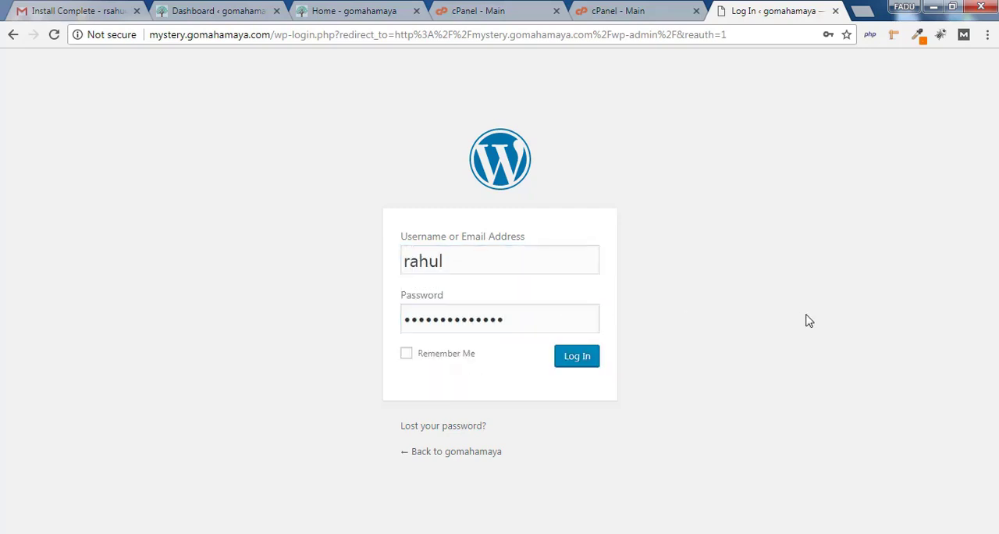
left_click(573, 361)
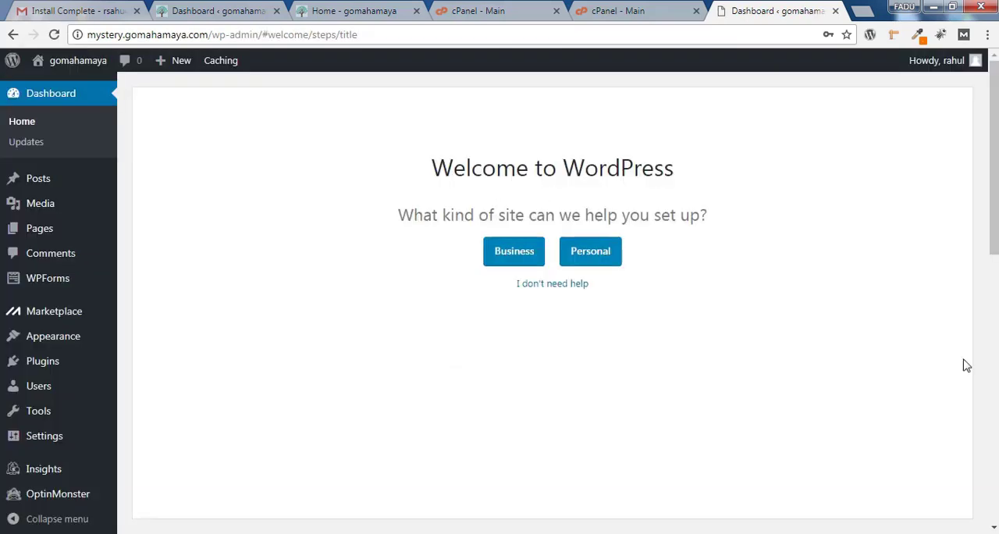
Decline the WordPress setup help and dismiss the WPForms Constant Contact notice on the dashboard
left_click_drag(431, 167, 664, 178)
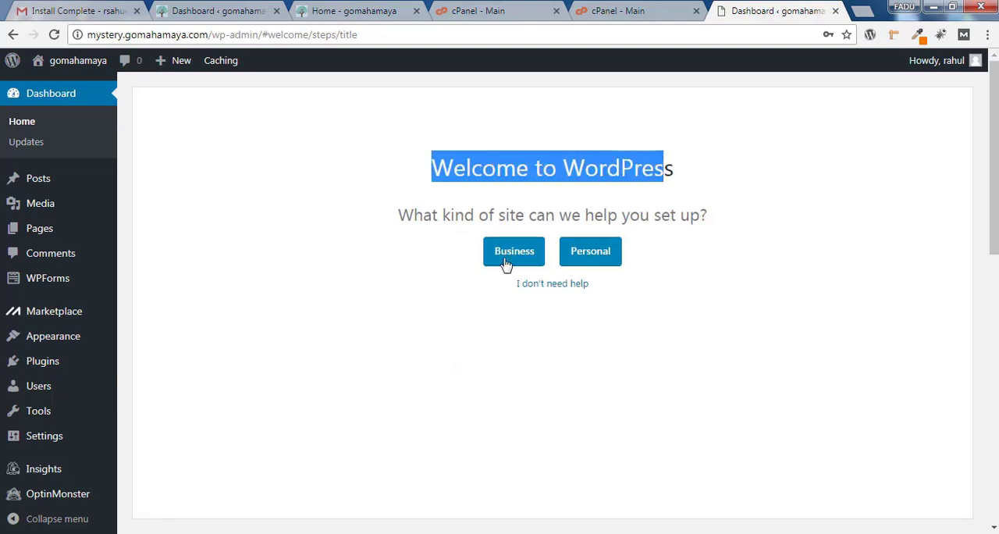
left_click(552, 291)
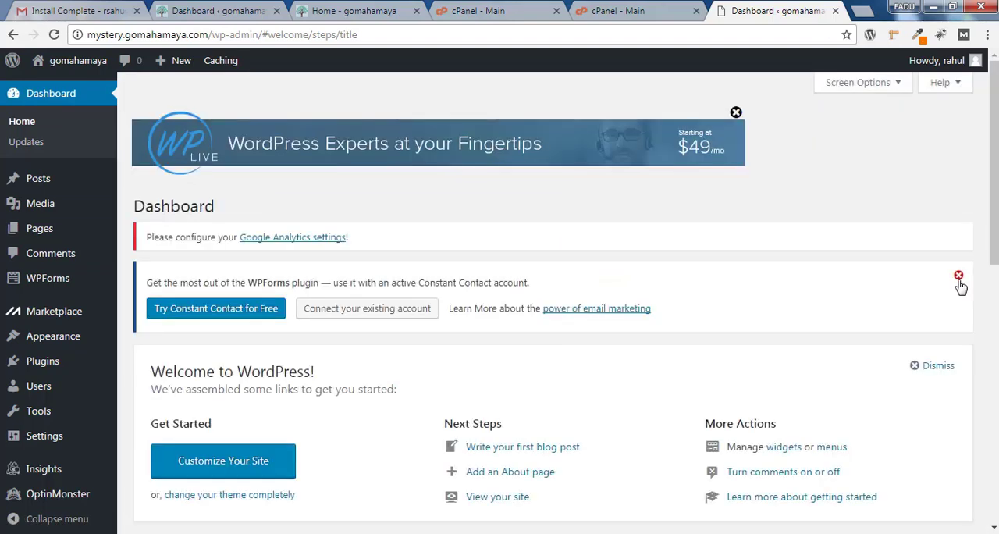
left_click(959, 278)
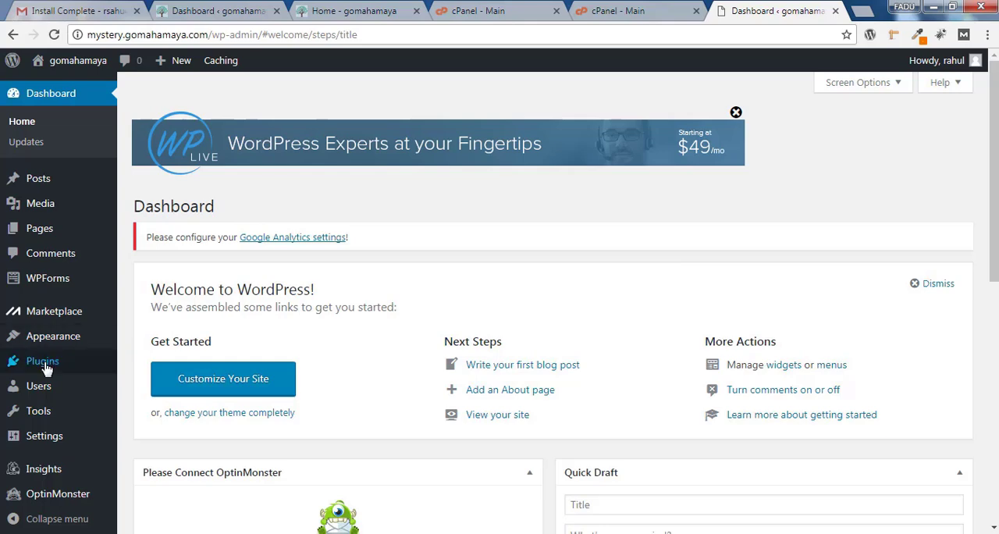
Open the installed plugins list, select all plugins and deactivate them with a bulk action
mouse_move(45, 365)
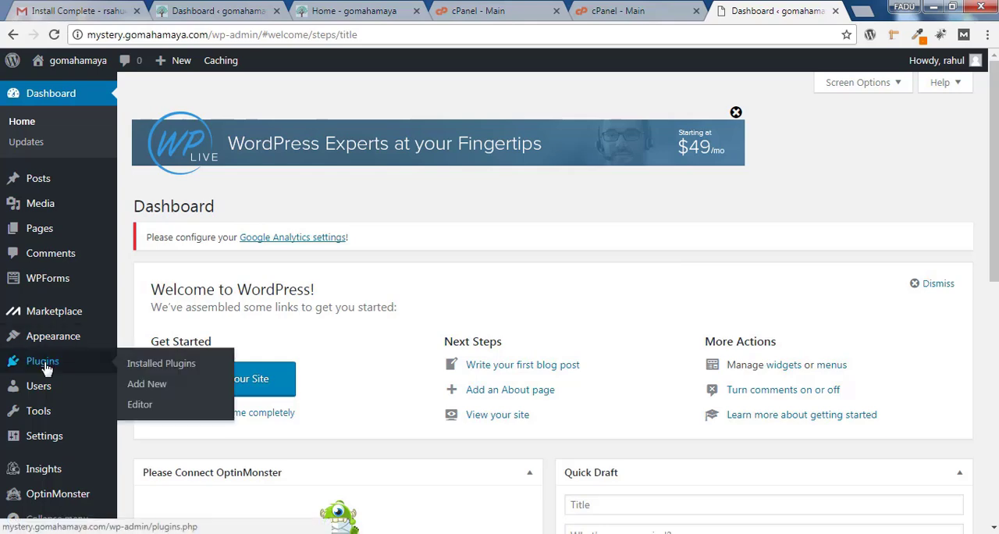
left_click(161, 366)
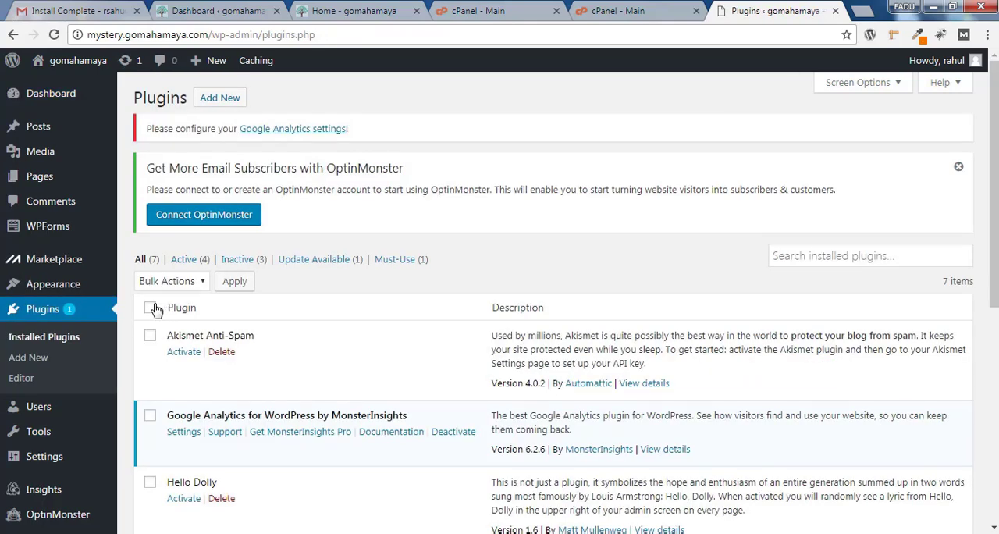
left_click(150, 308)
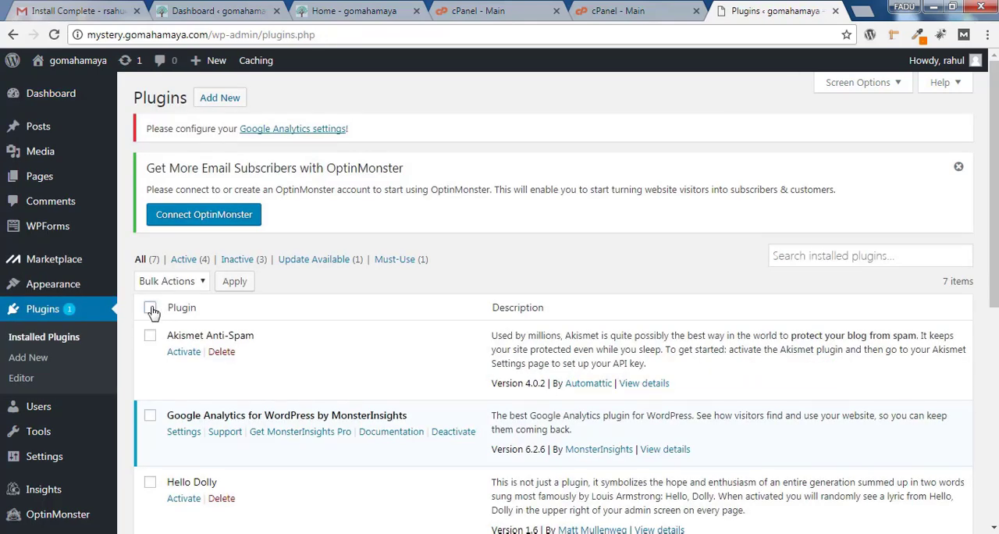
left_click(185, 282)
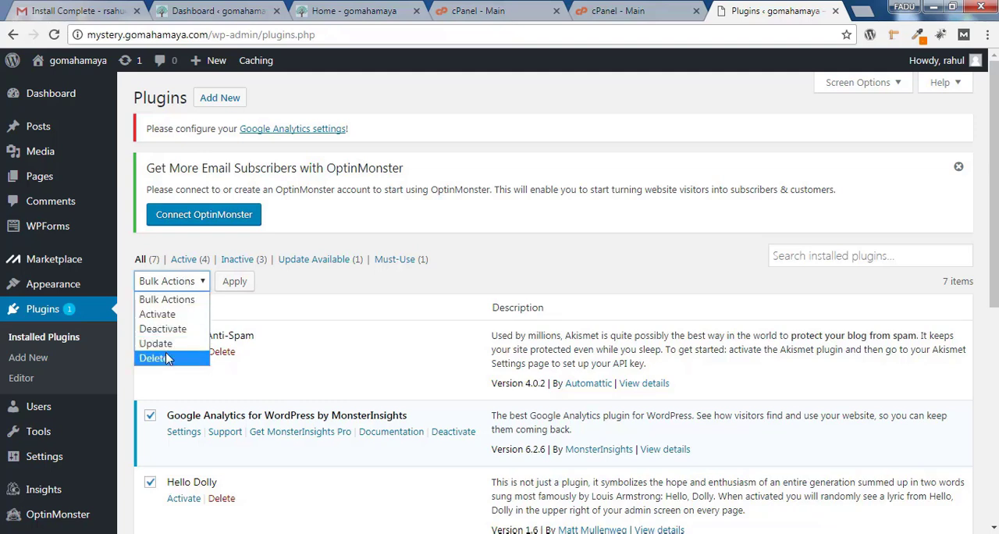
left_click(322, 290)
scroll(859, 295, "down", 2)
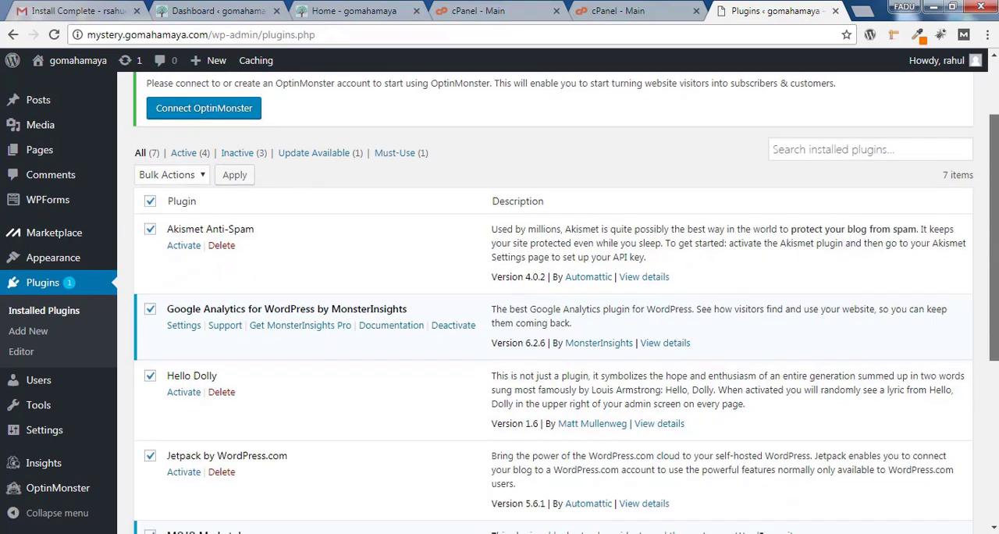
scroll(547, 296, "down", 1)
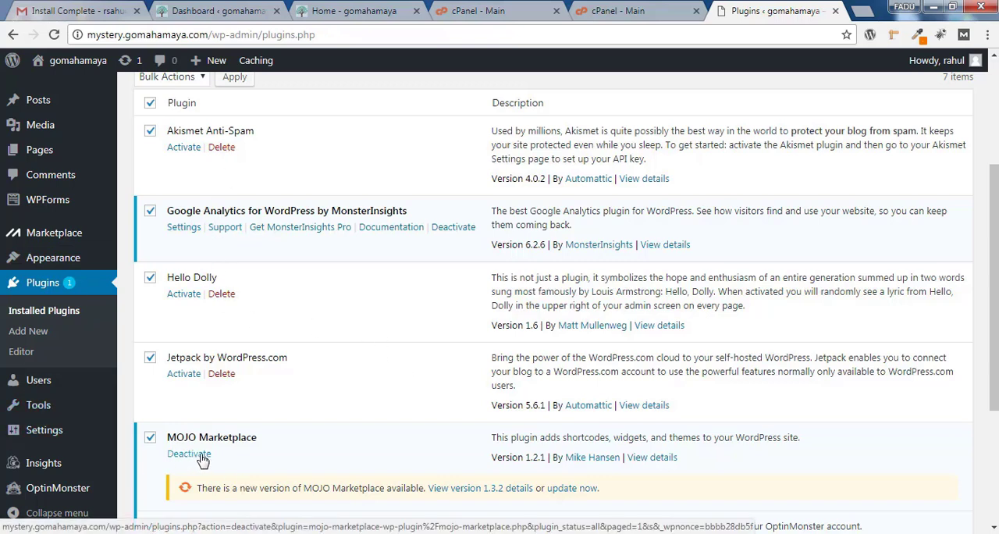
scroll(201, 461, "up", 1)
mouse_move(201, 196)
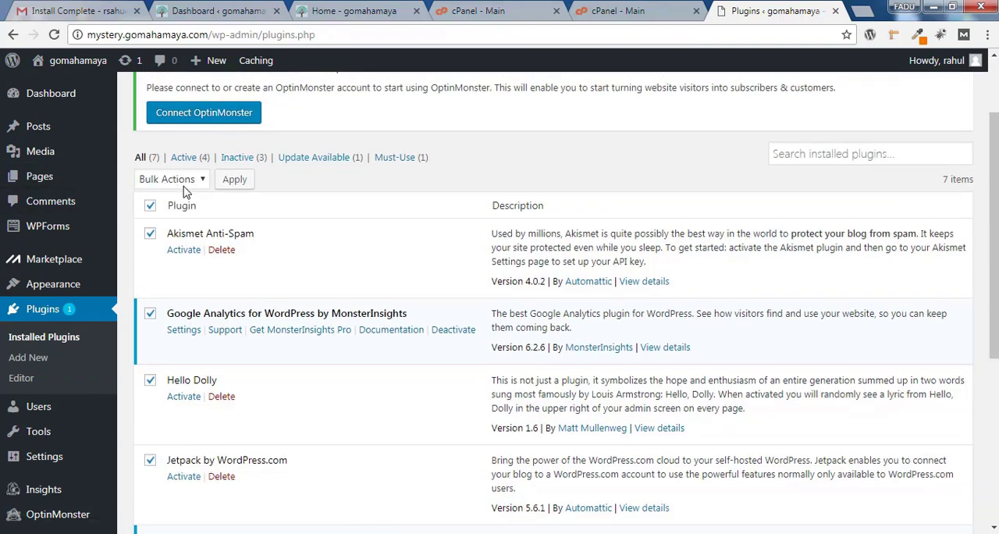
left_click(185, 186)
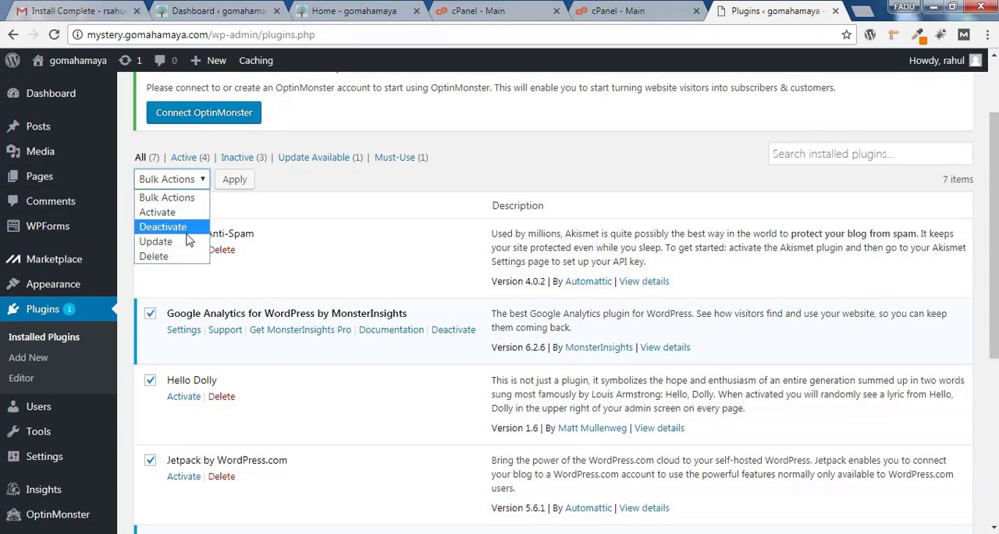
left_click(184, 228)
left_click(233, 179)
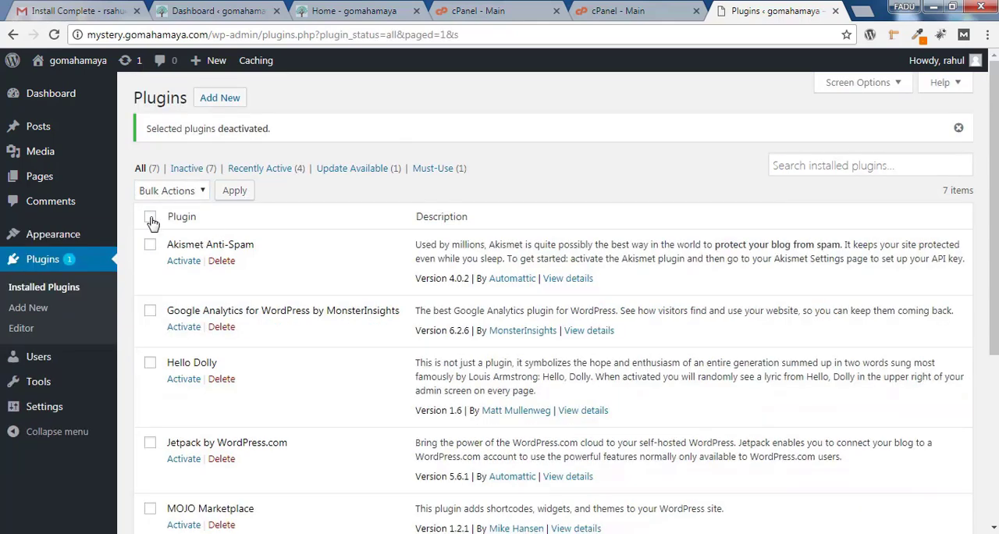
Select all the deactivated plugins again, delete them in bulk and confirm the deletion
left_click(151, 219)
left_click(164, 191)
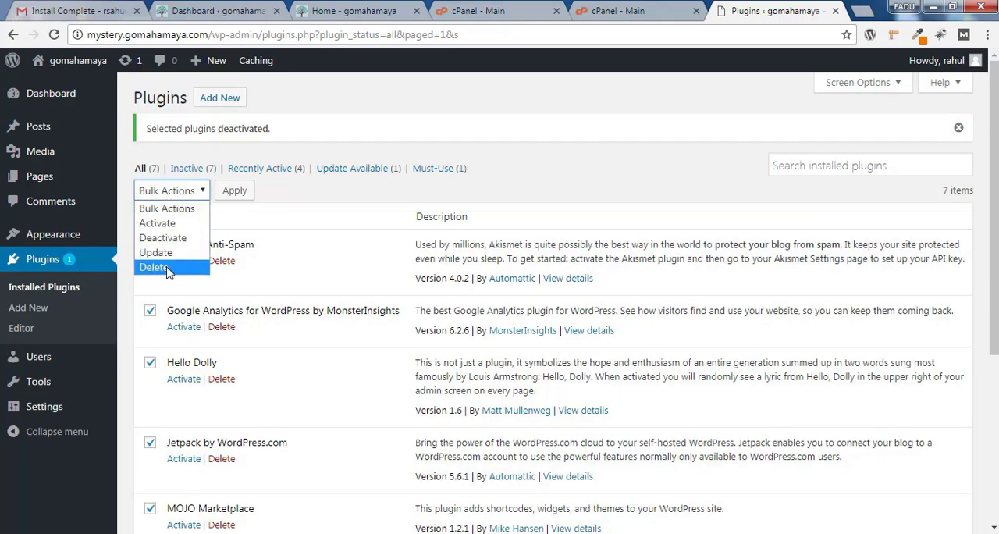
left_click(166, 268)
left_click(235, 191)
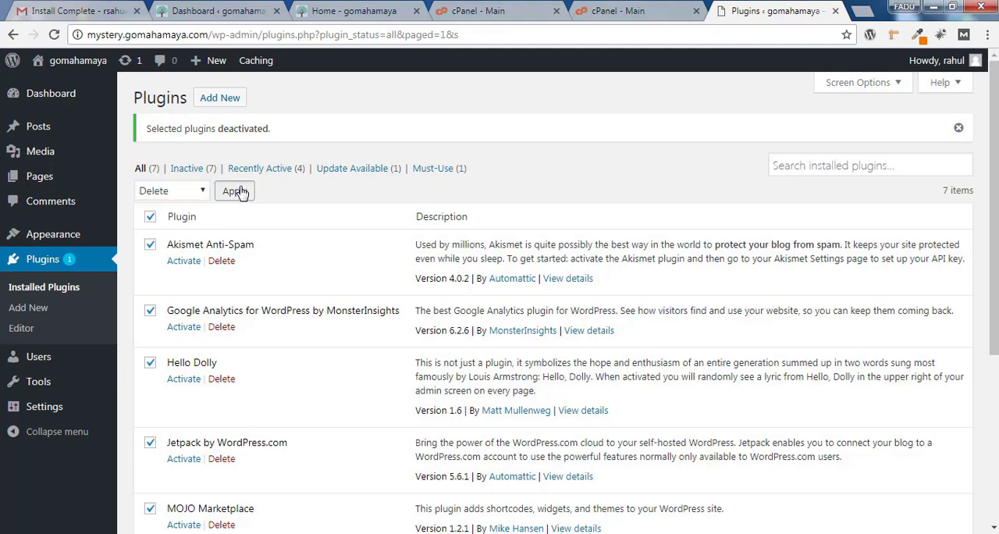
left_click(559, 114)
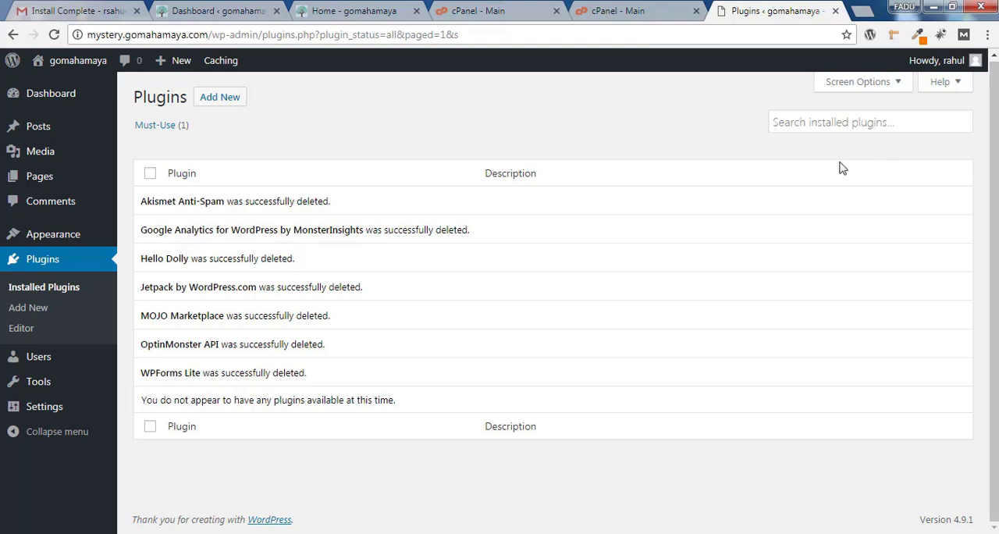
Look over the dashboard home page and the WordPress Updates page
left_click(62, 102)
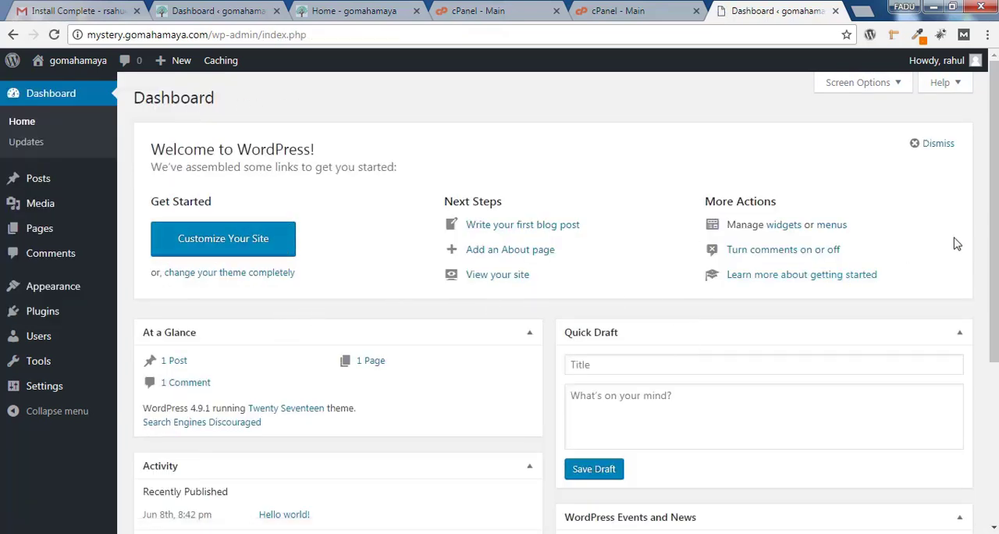
mouse_move(994, 244)
left_mouse_down()
mouse_move(994, 355)
mouse_move(994, 253)
left_mouse_up()
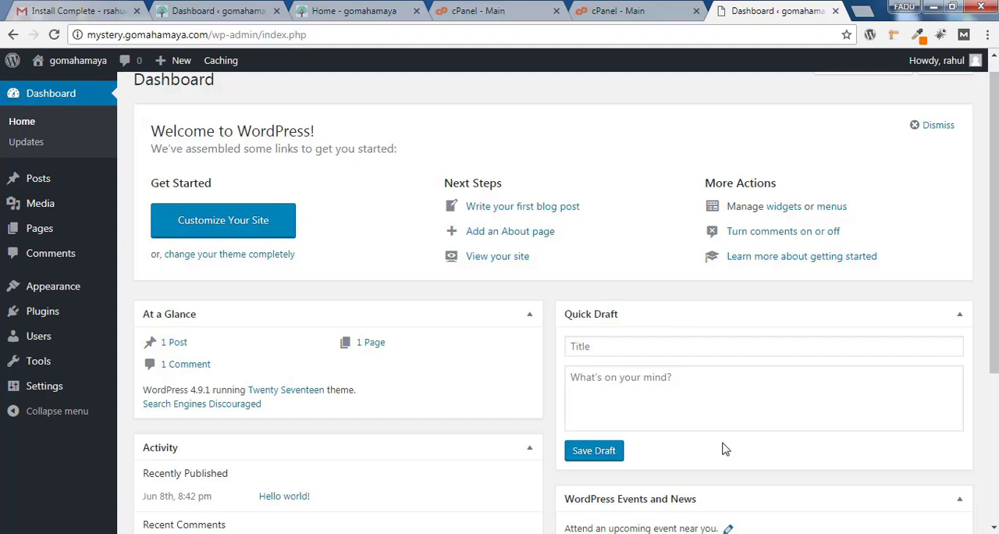
left_click(35, 153)
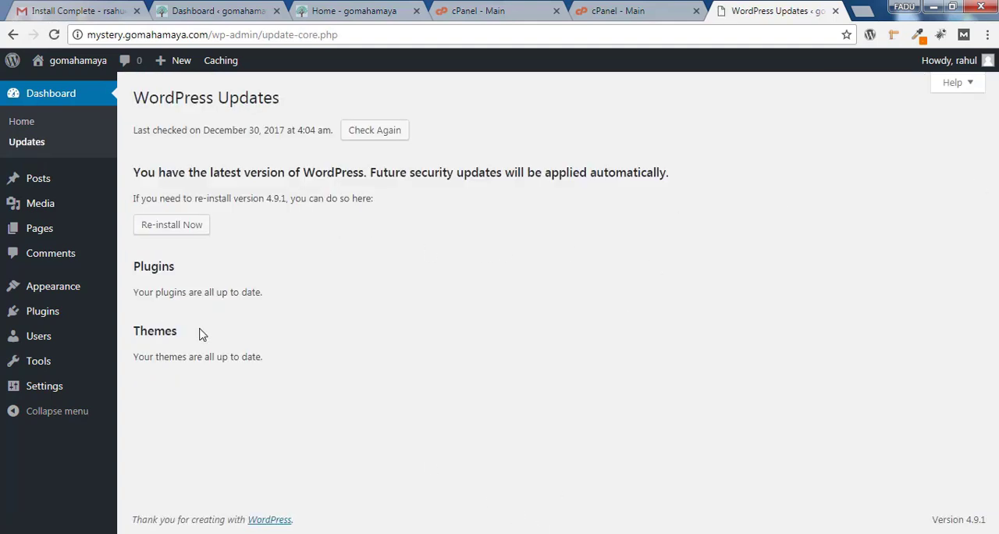
mouse_move(91, 183)
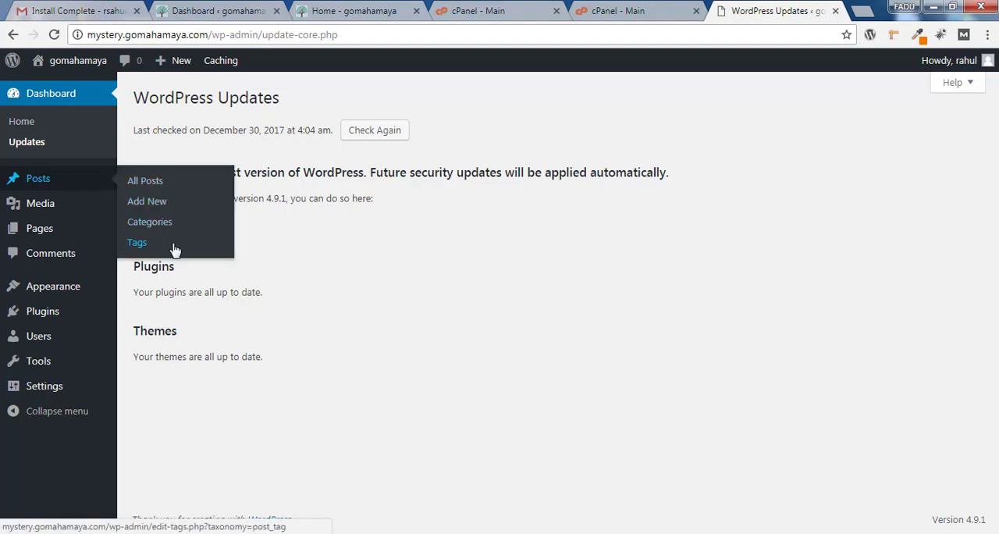
mouse_move(73, 210)
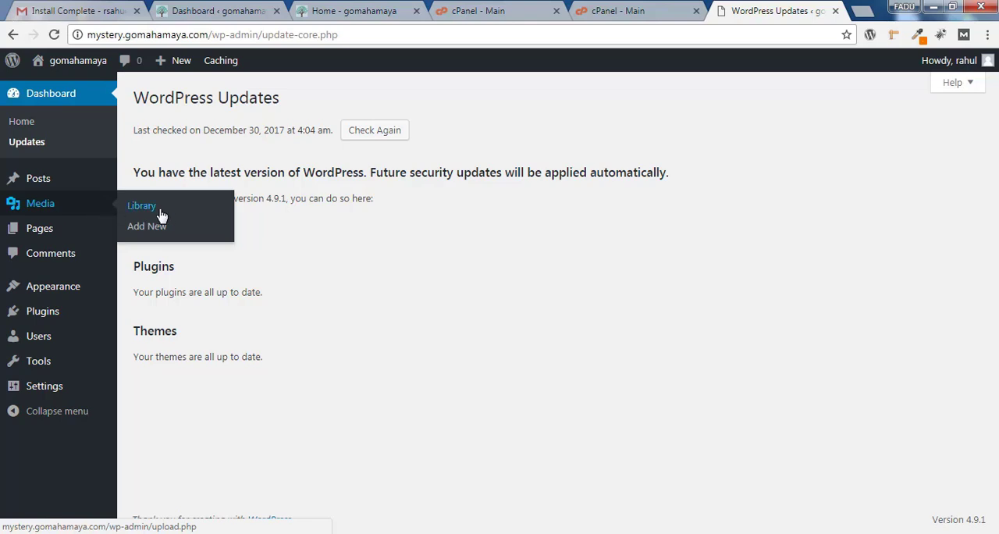
mouse_move(100, 243)
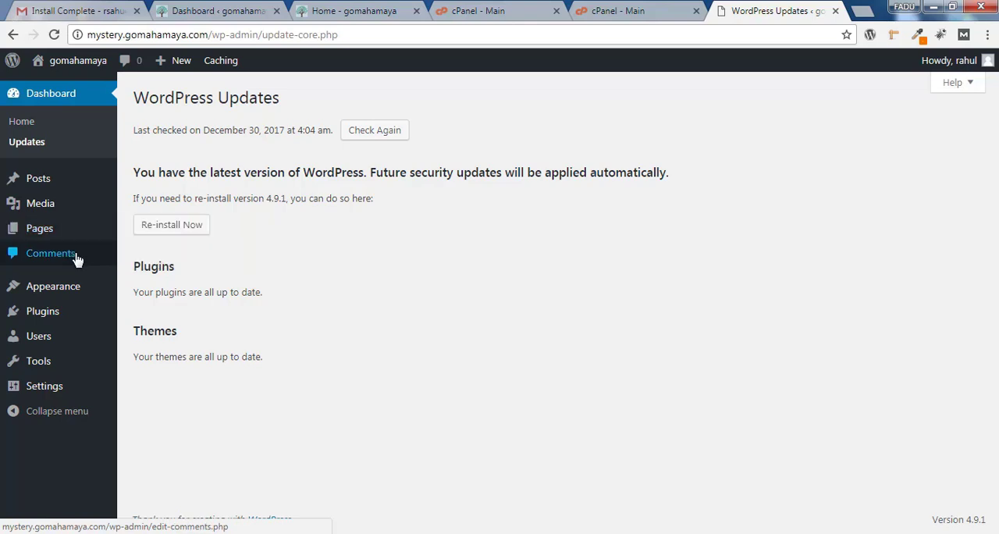
mouse_move(70, 295)
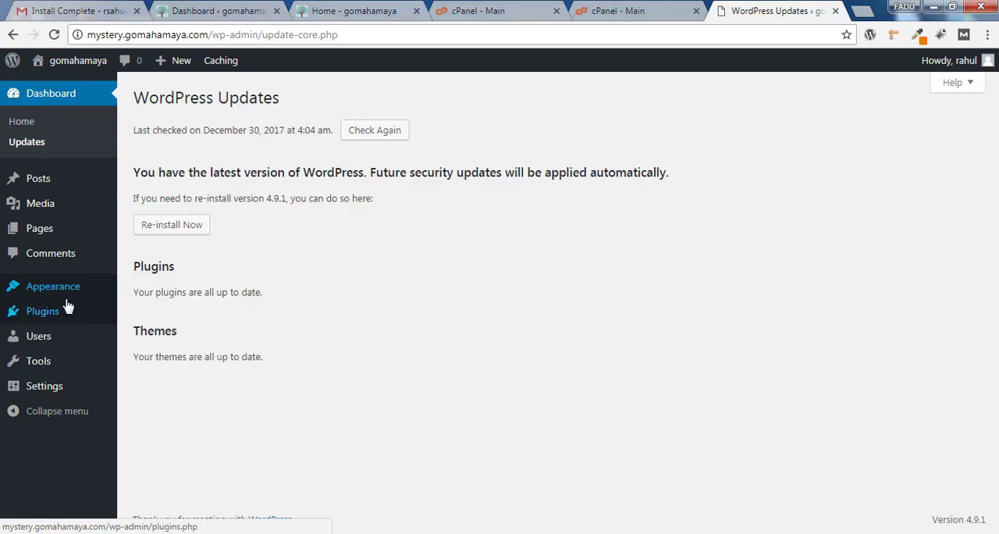
mouse_move(58, 318)
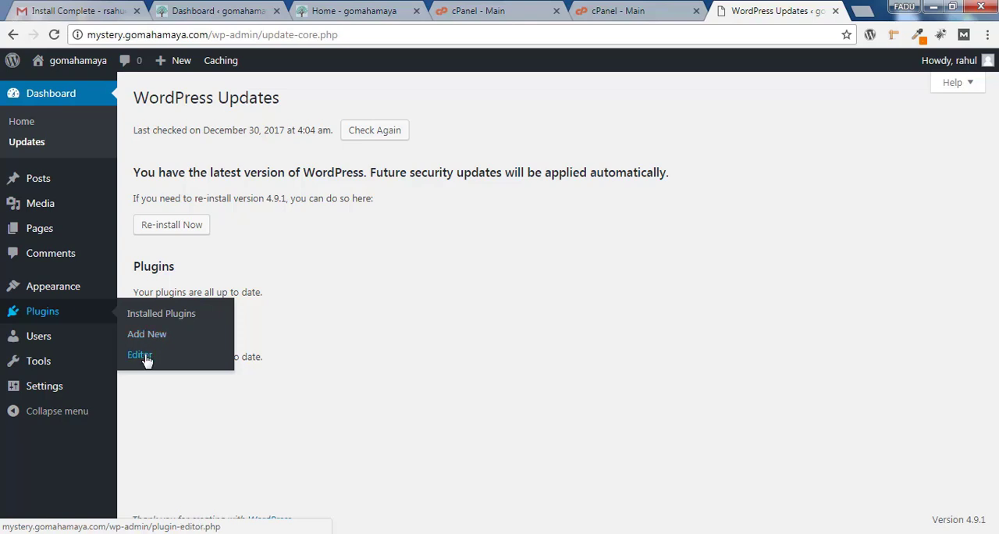
Open the administrator's profile from the list of all users and look through its options
mouse_move(70, 341)
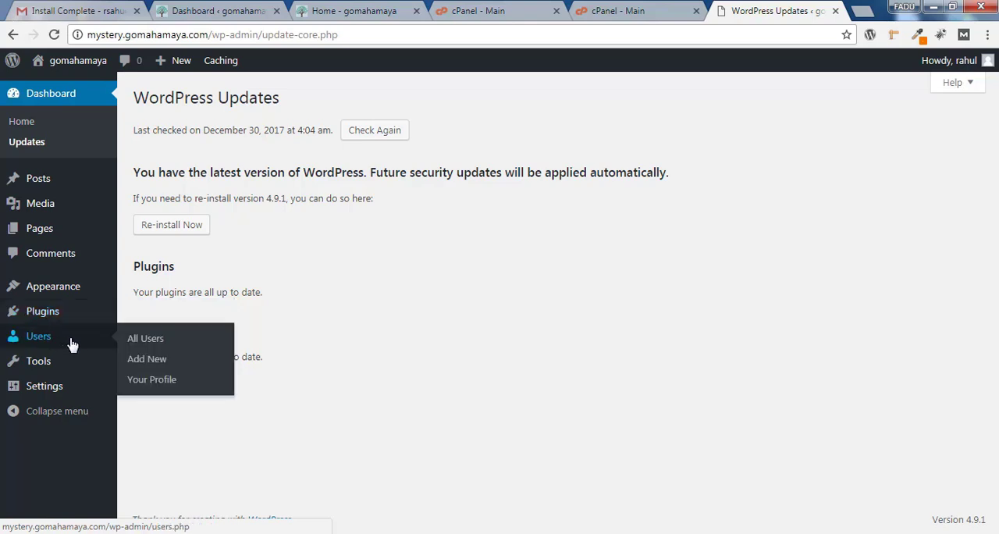
left_click(145, 338)
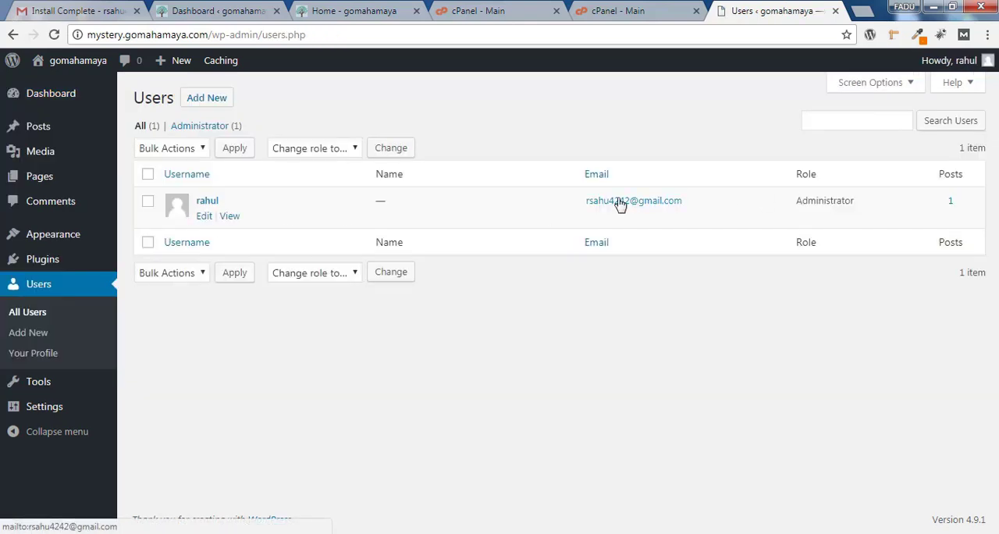
left_click(204, 217)
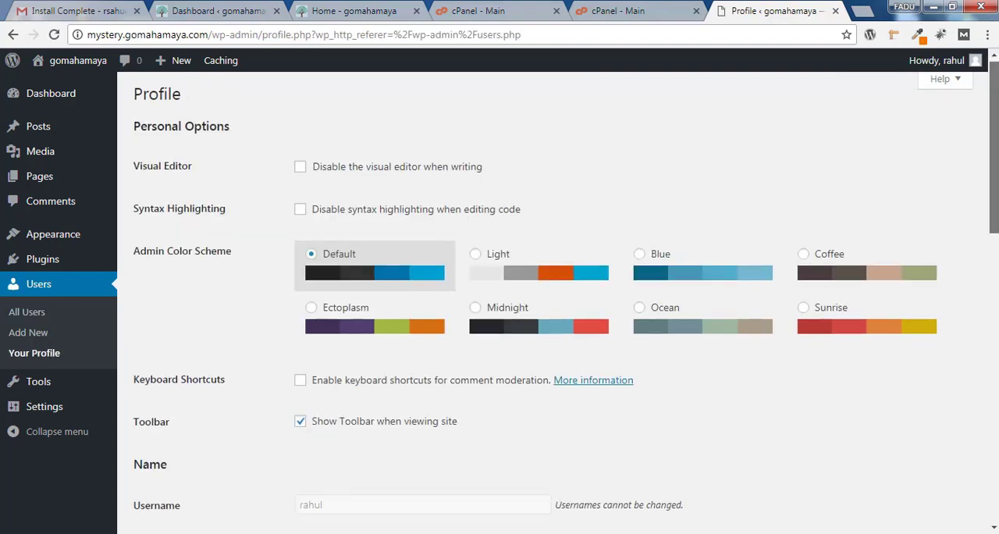
scroll(204, 219, "down", 2)
scroll(480, 153, "down", 6)
scroll(480, 153, "up", 8)
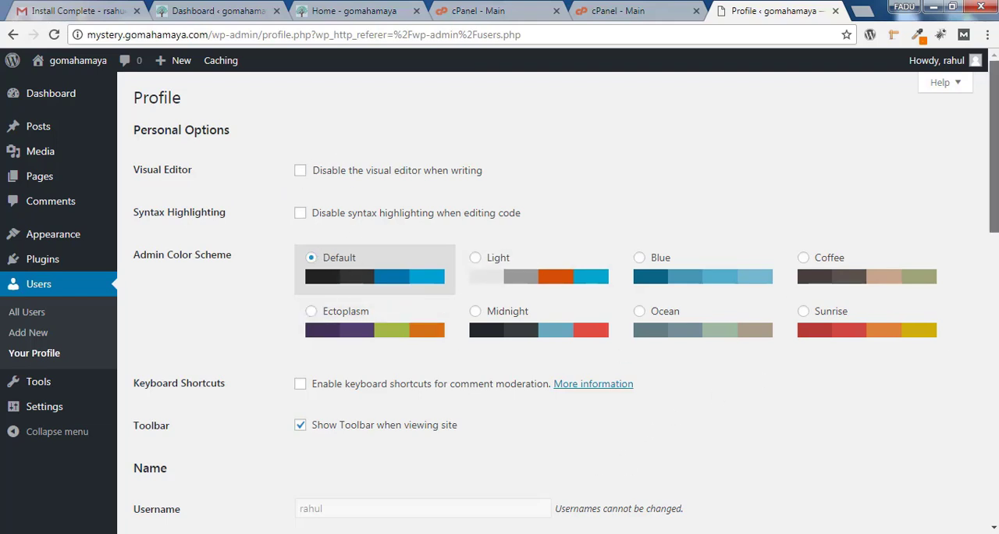
Set the profile's admin color scheme to Ectoplasm
scroll(993, 156, "down", 2)
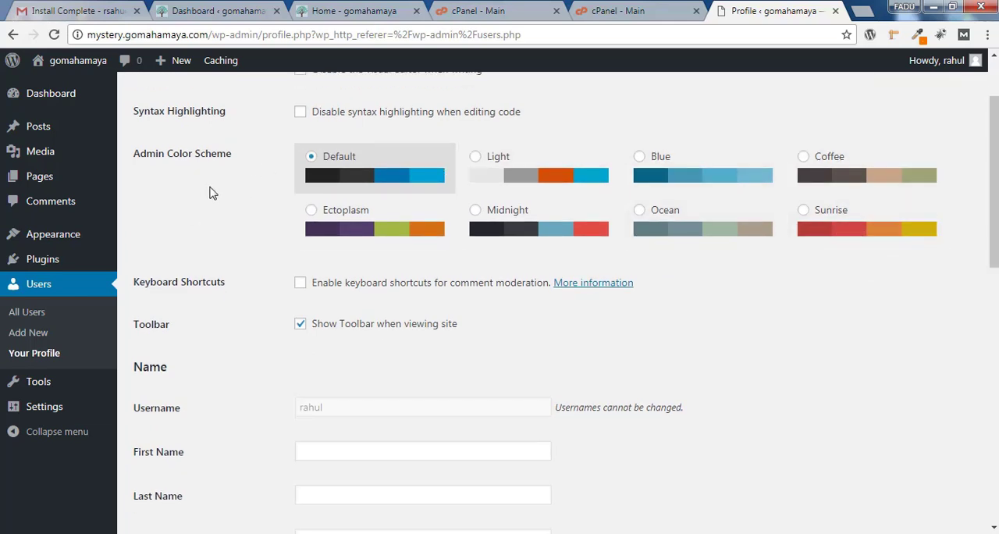
left_click(310, 212)
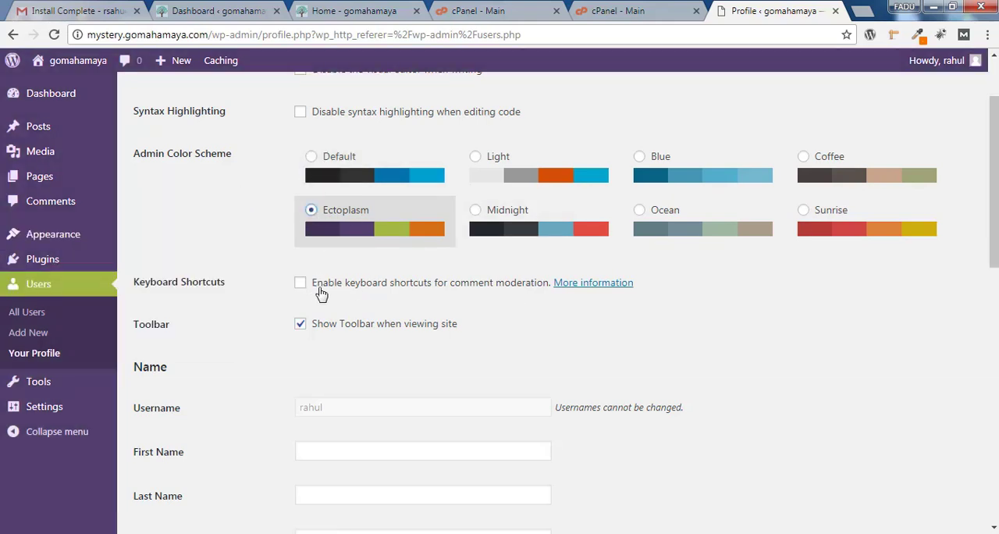
Look through the profile's nickname, public display name, biographical info and account management fields
left_click_drag(994, 179, 995, 247)
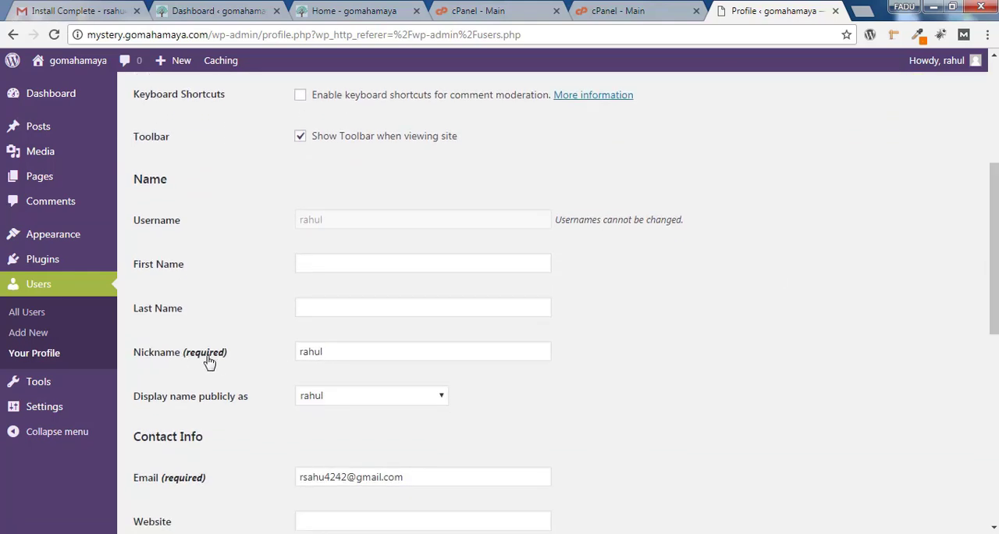
left_click_drag(401, 352, 285, 358)
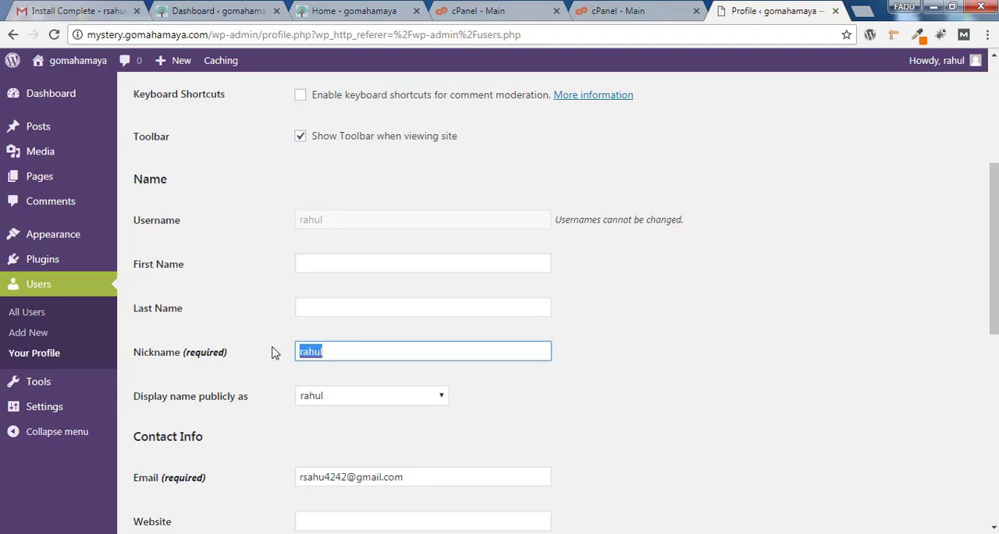
key("Right")
left_click(382, 398)
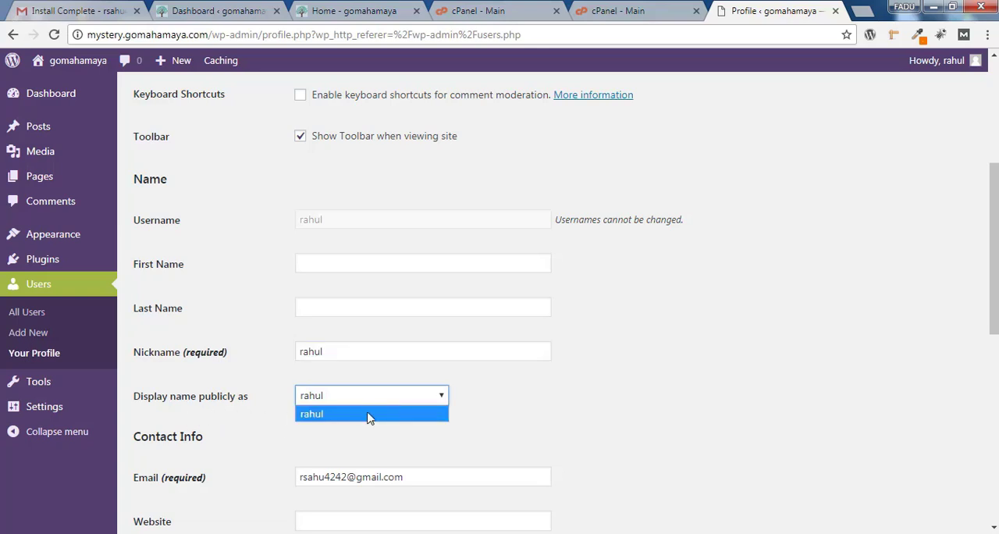
left_click(383, 414)
left_click(769, 355)
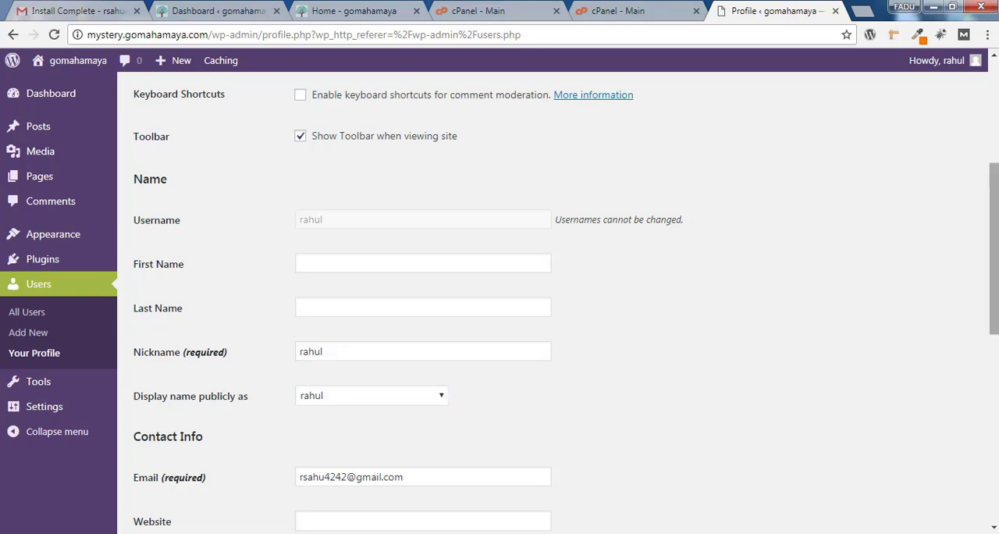
left_click_drag(994, 257, 995, 402)
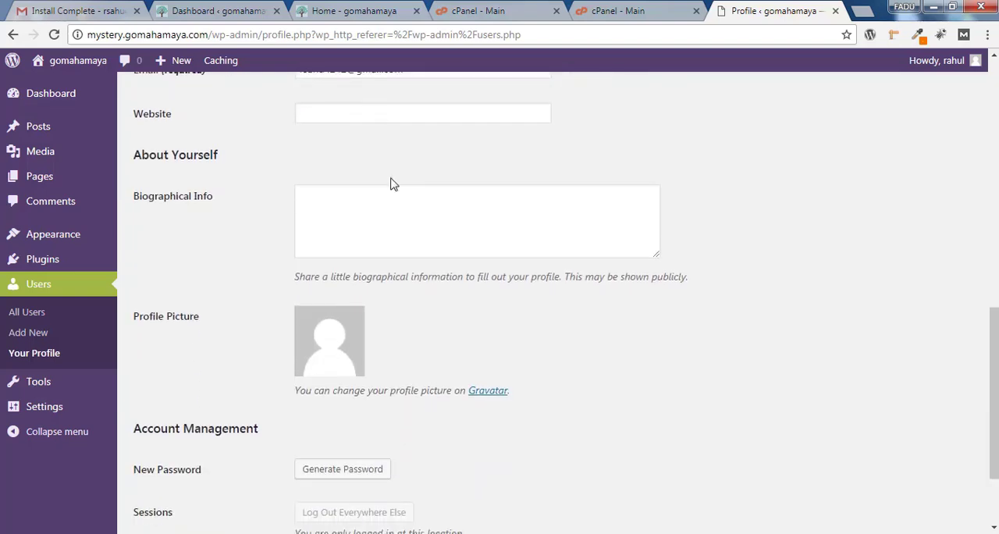
left_click(401, 214)
left_click_drag(995, 328, 994, 372)
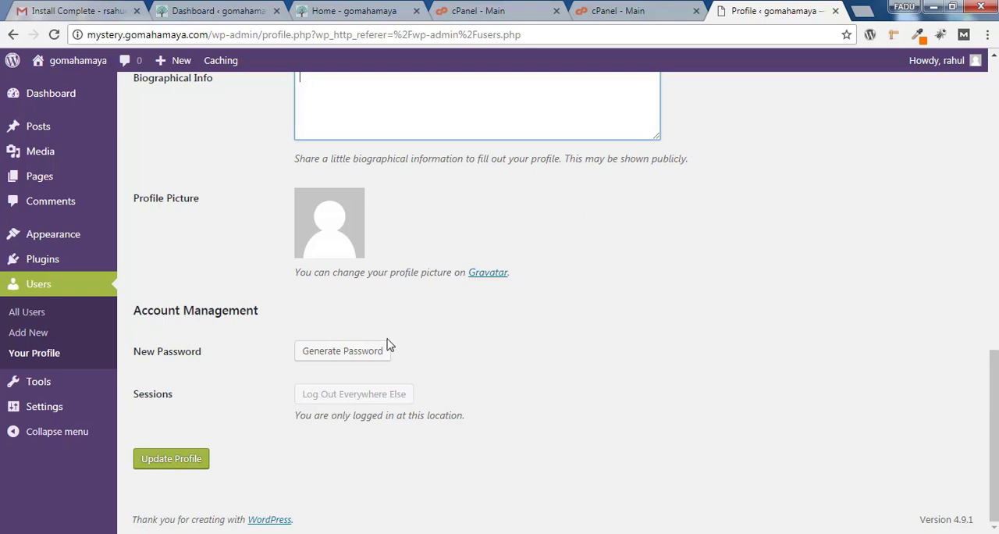
Generate a new account password in the profile, check the original password on the HostGator installation page and submit the profile update
left_click(353, 356)
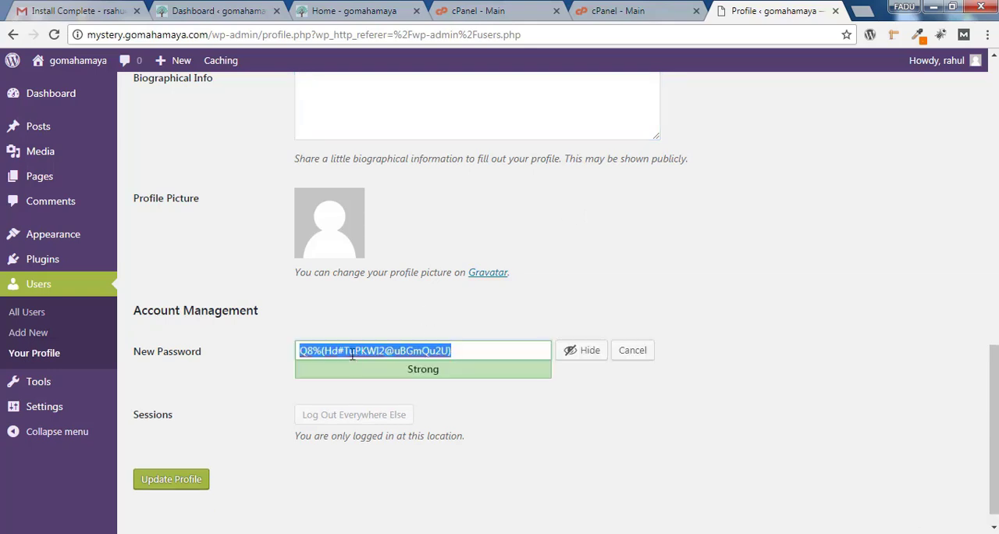
left_click_drag(515, 349, 272, 352)
left_click(647, 9)
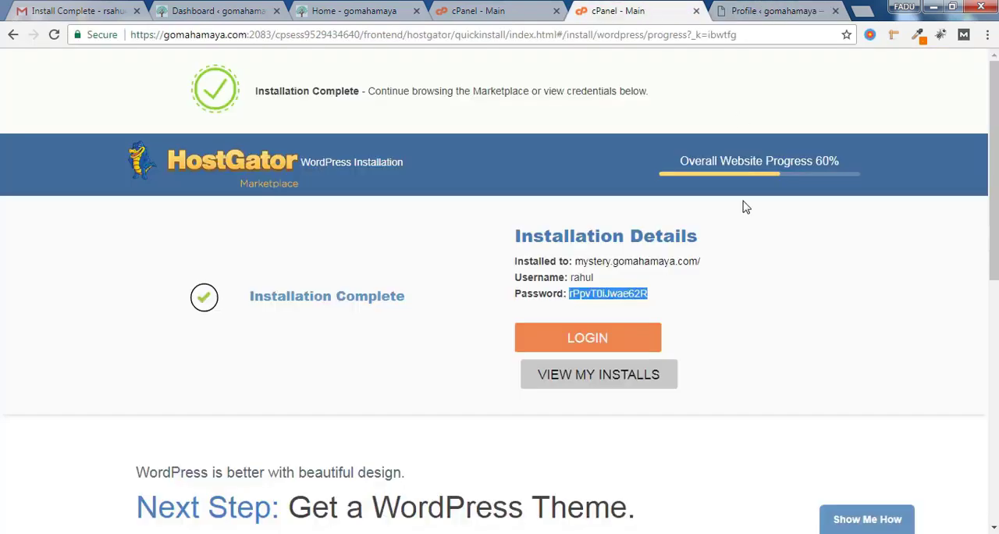
left_click_drag(642, 293, 597, 294)
left_click(652, 295)
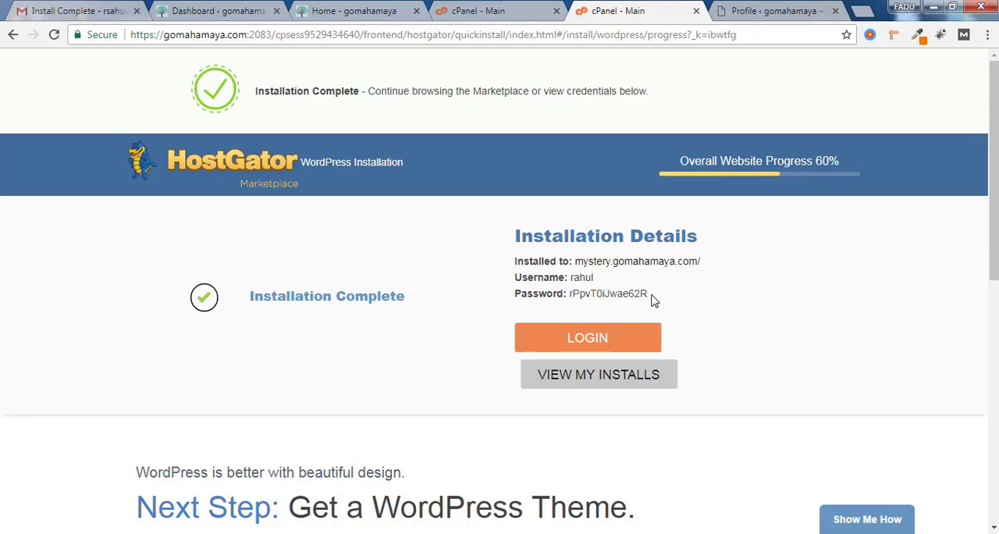
left_click(804, 10)
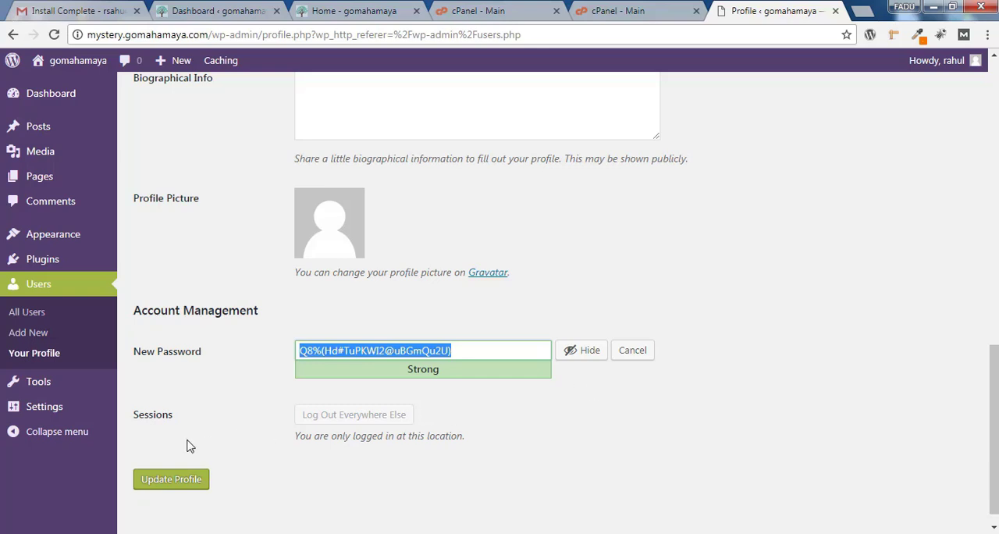
left_click(166, 480)
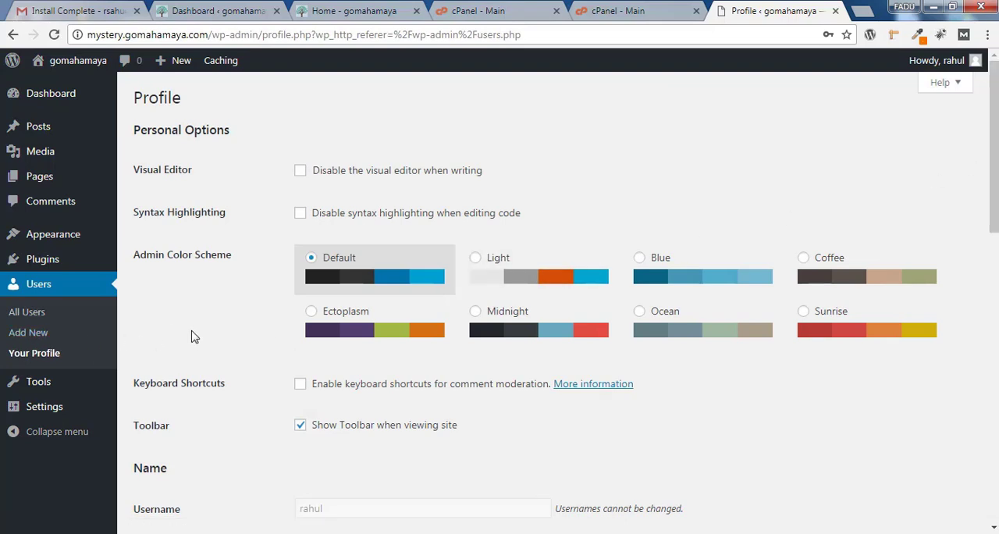
Open the form for adding a new user, go through its fields and choose the Editor role
left_click(45, 337)
left_click(366, 165)
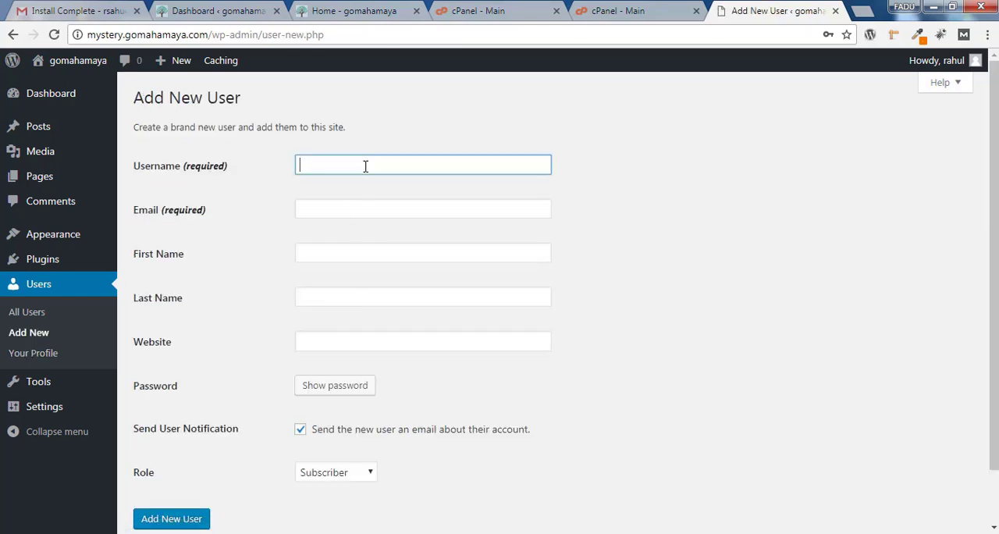
left_click(373, 212)
left_click(376, 253)
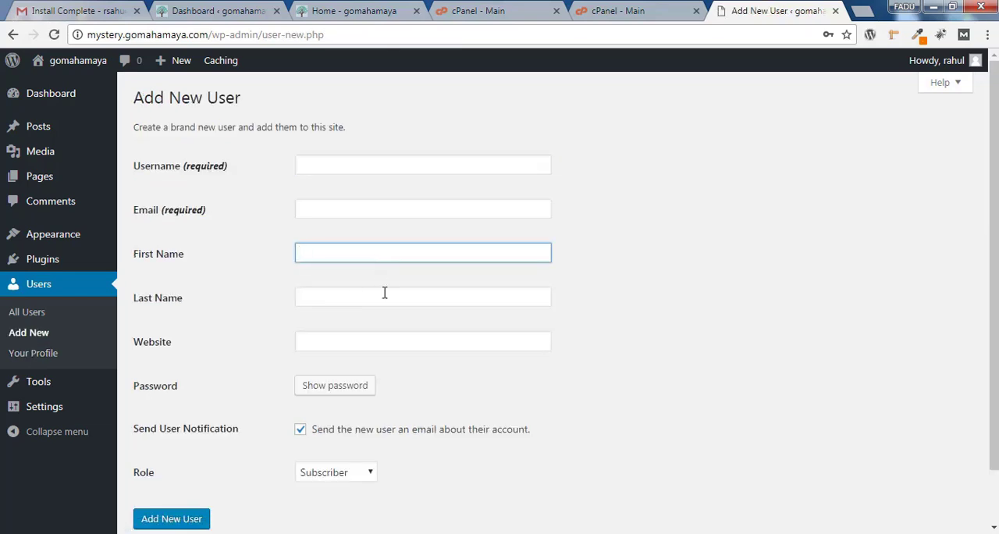
left_click(384, 293)
left_click(393, 339)
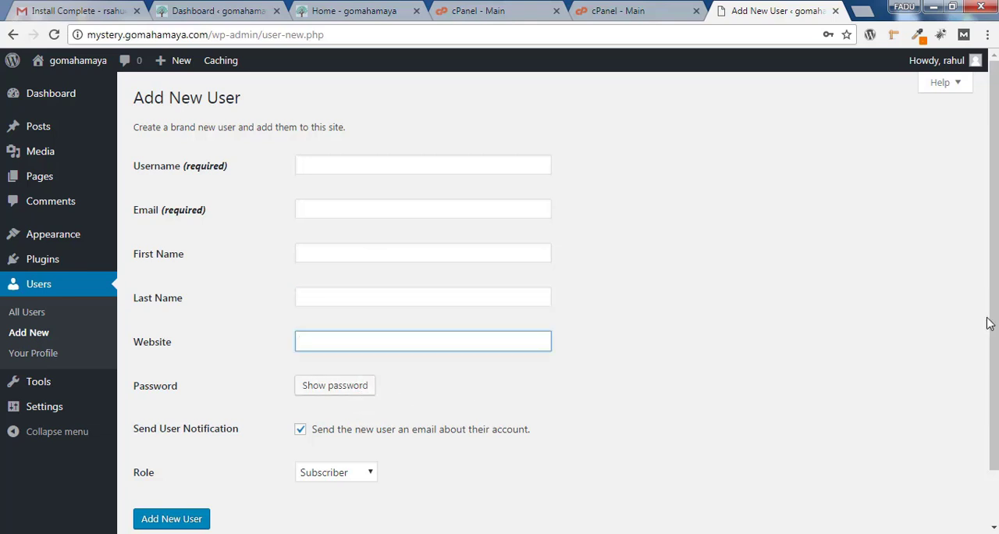
scroll(987, 323, "down", 1)
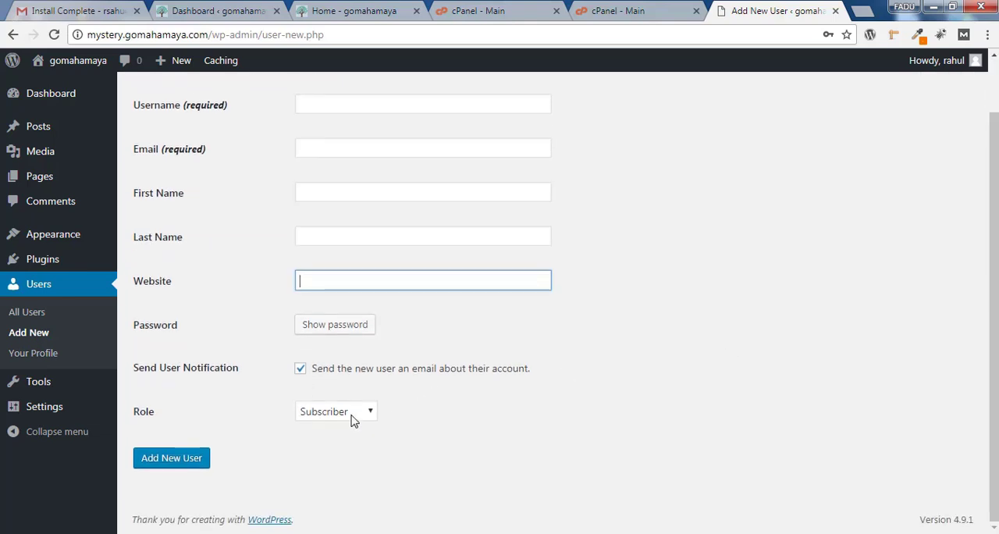
left_click(352, 414)
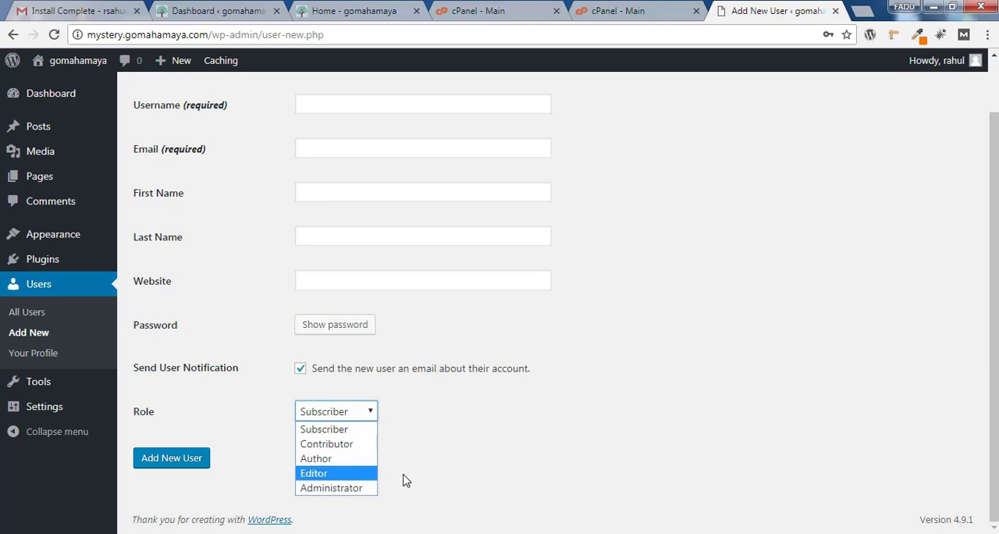
left_click(331, 474)
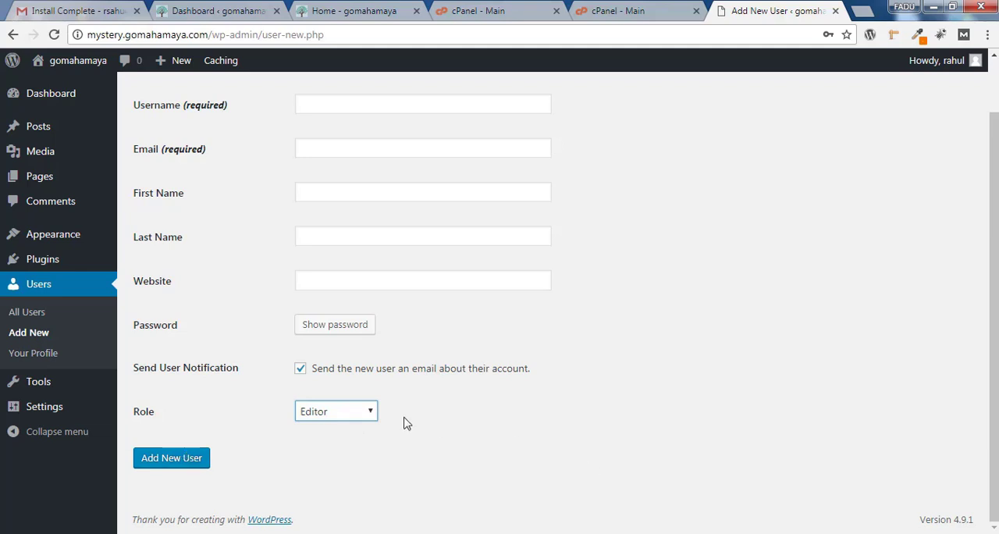
Open the general settings and set the site tagline to "get latest and fastest news"
mouse_move(51, 382)
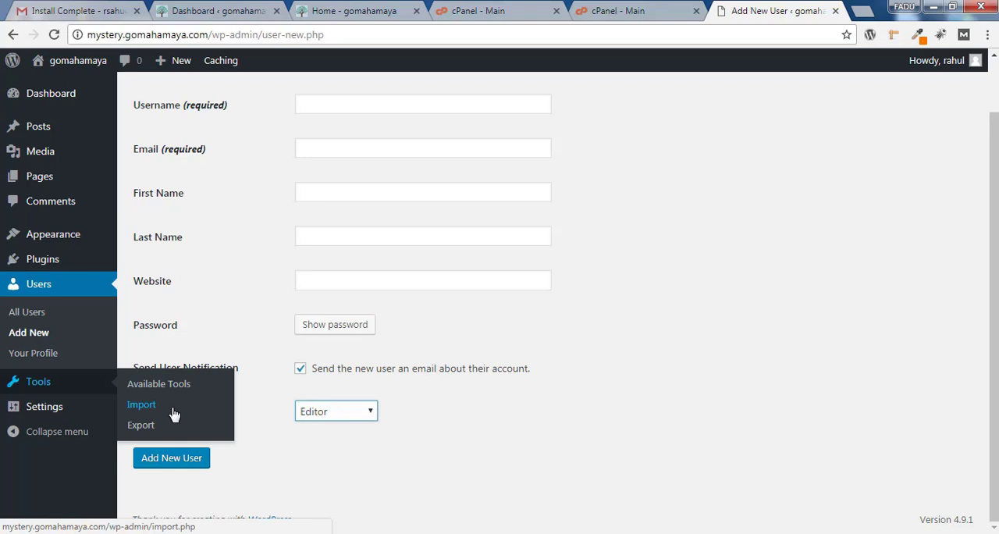
mouse_move(76, 408)
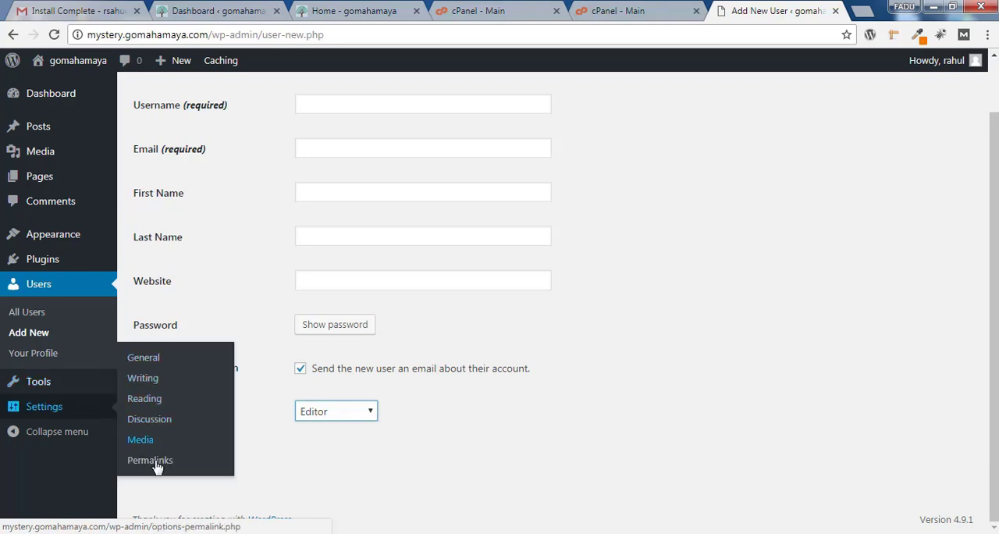
left_click(156, 358)
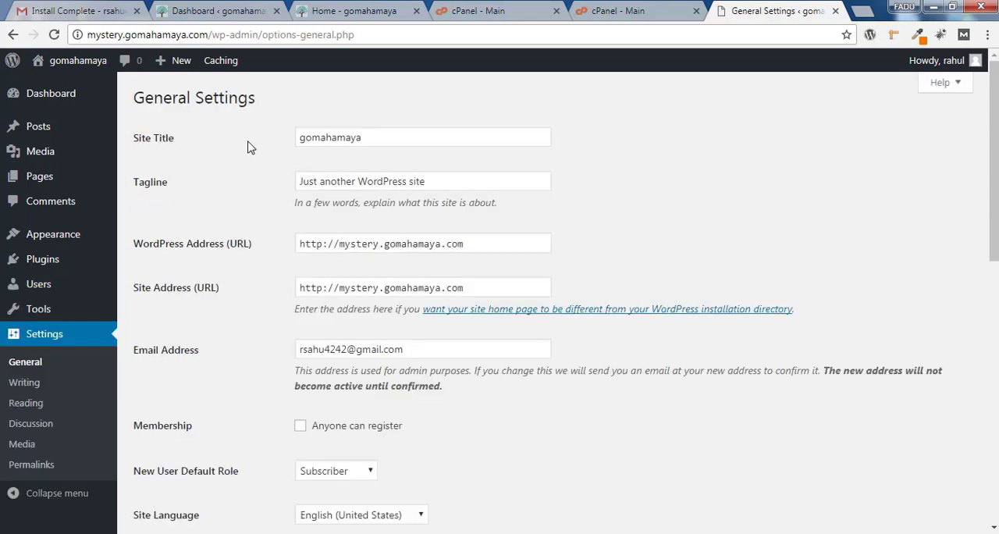
left_click_drag(462, 138, 268, 149)
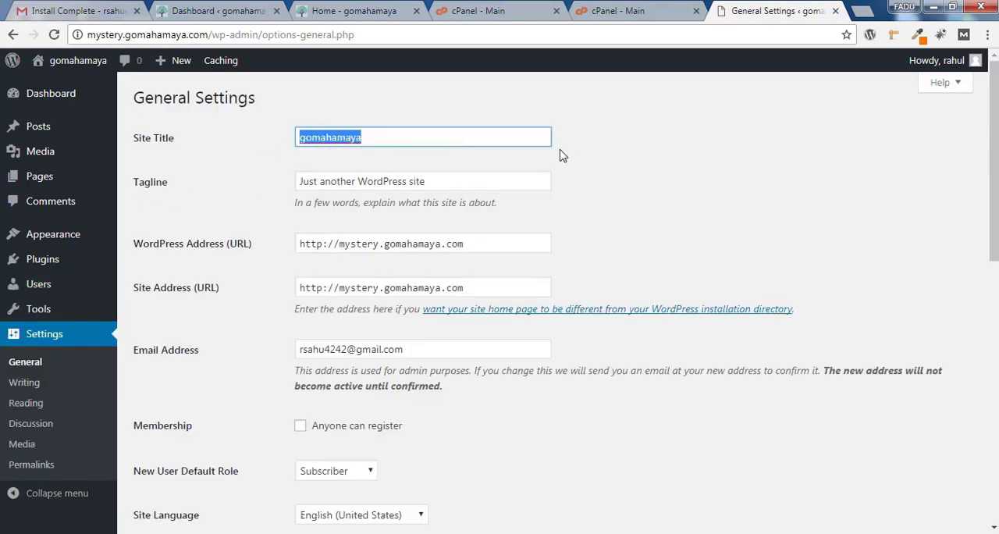
left_click(716, 169)
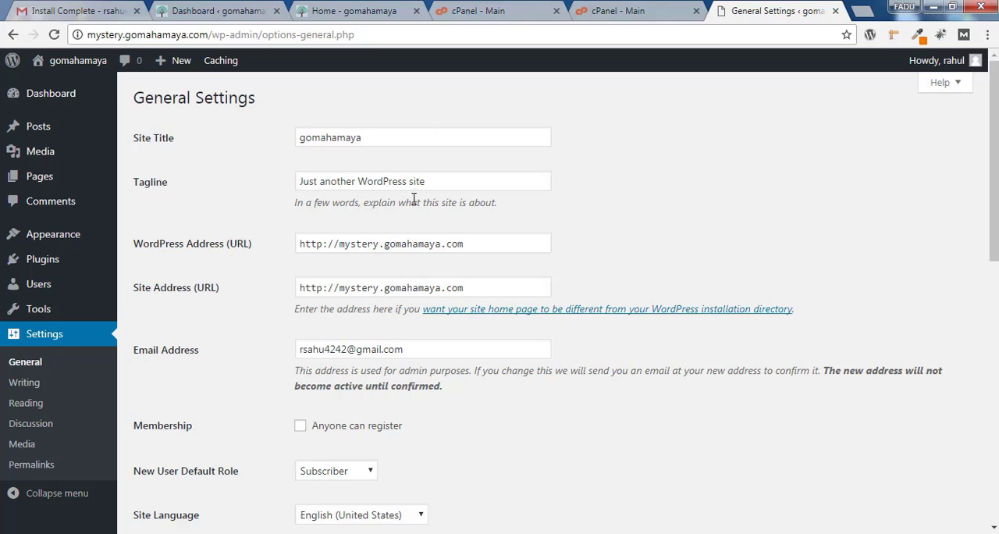
left_click_drag(485, 181, 280, 186)
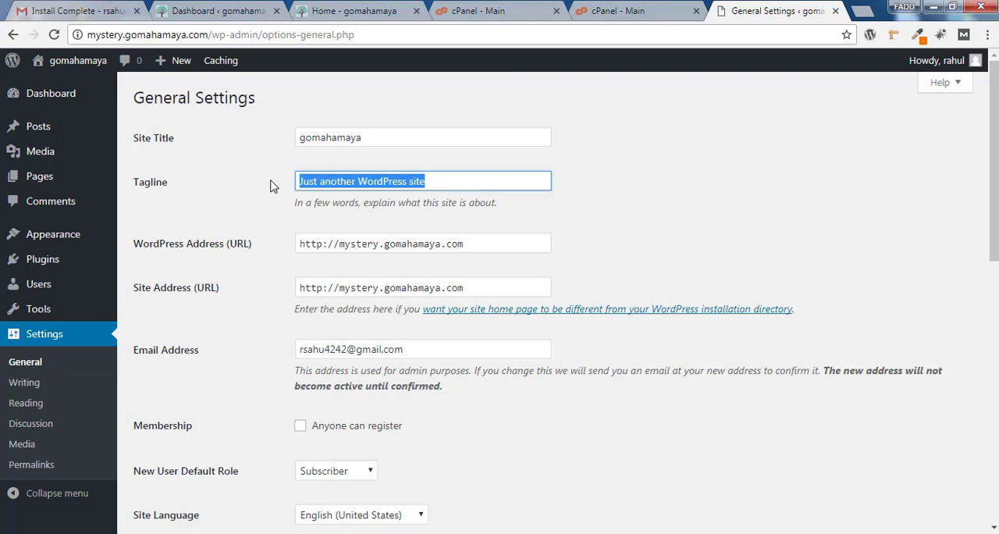
type("get latest an")
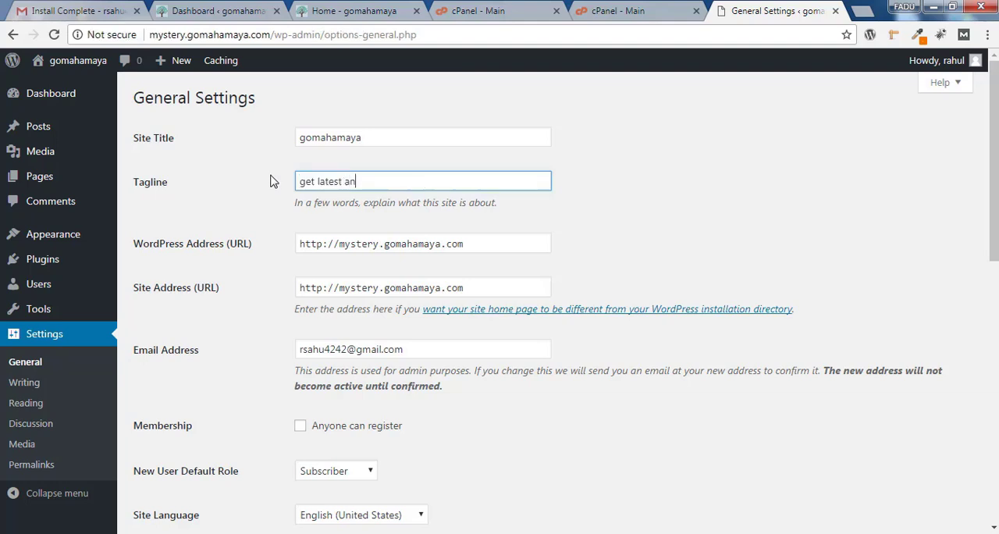
type("d fastest news")
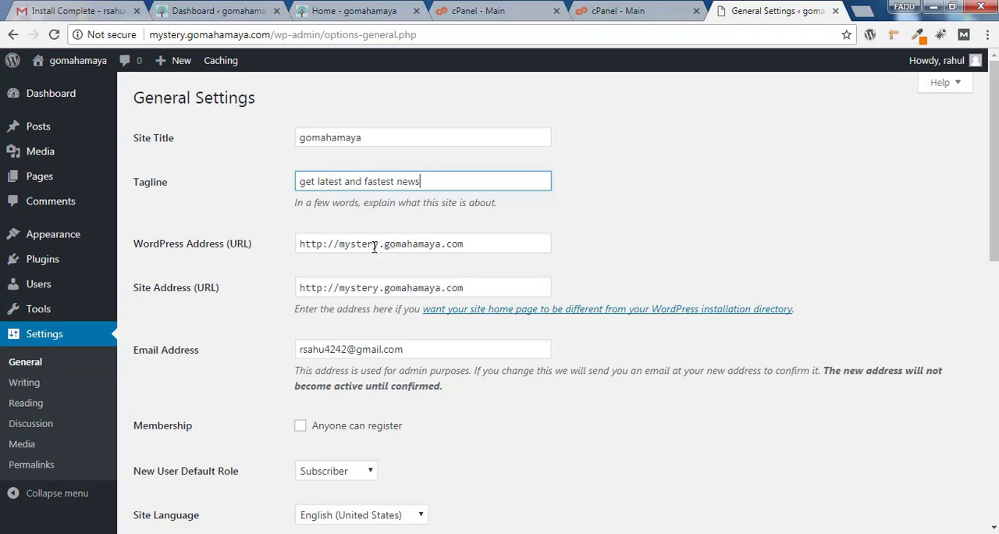
left_click_drag(381, 245, 338, 245)
key("BackSpace")
left_click(382, 288)
left_click_drag(383, 288, 338, 288)
key("BackSpace")
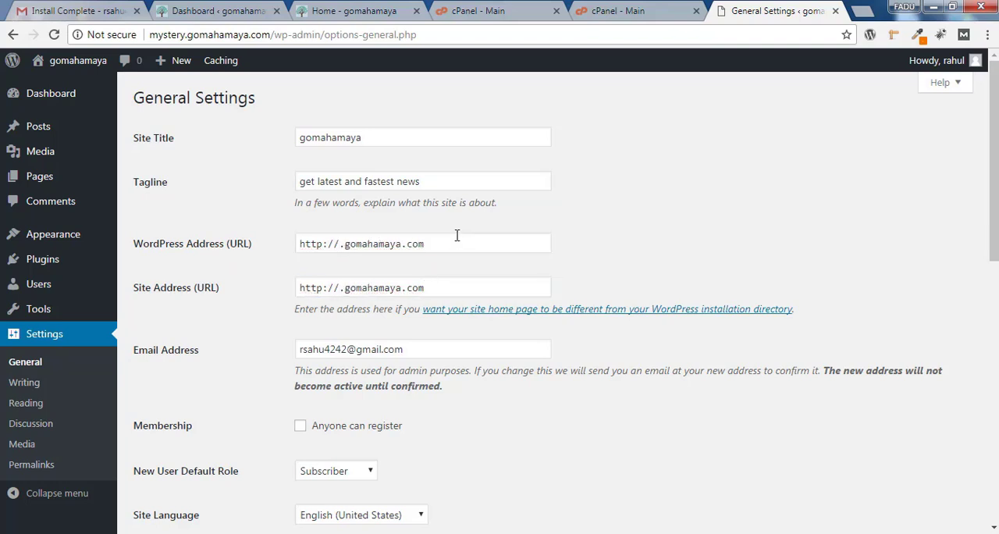
left_click(341, 245)
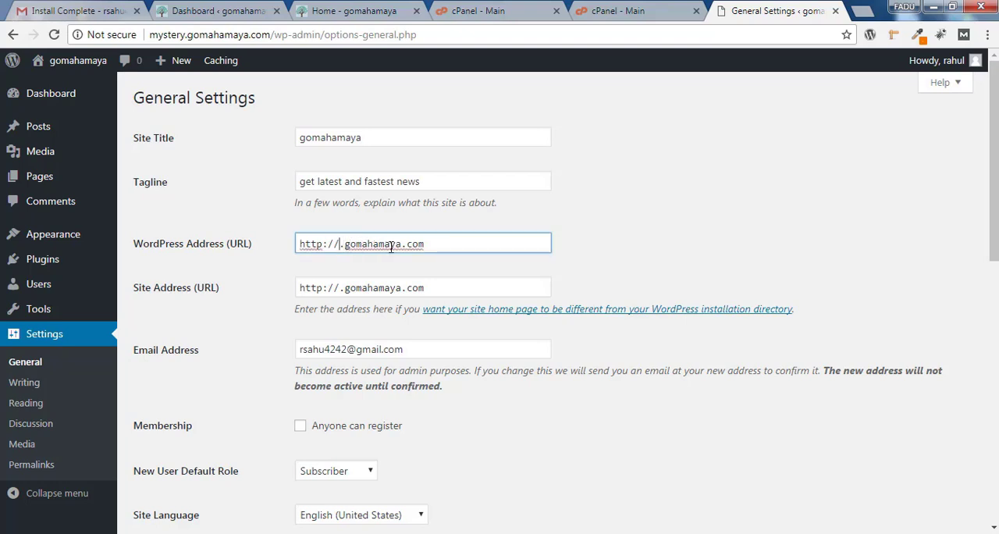
type("www")
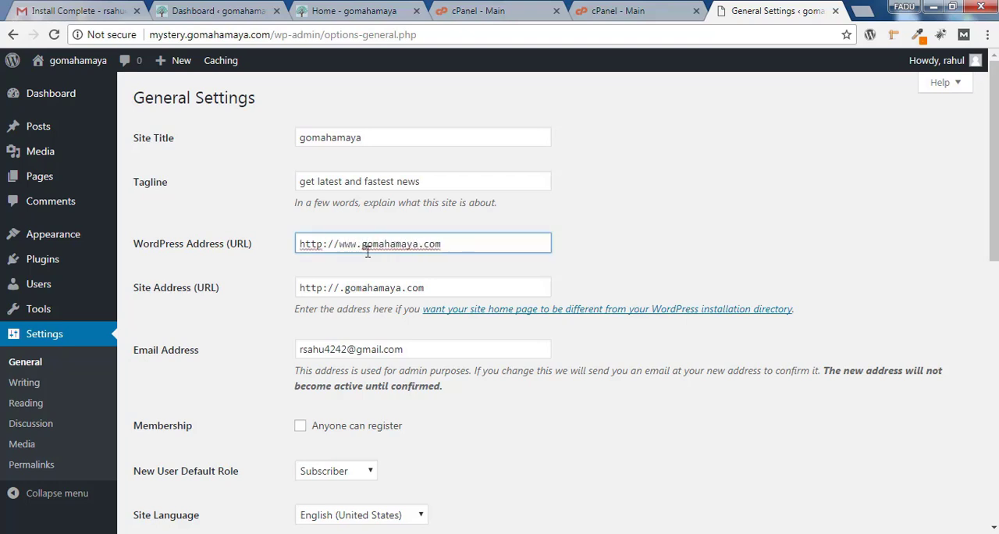
left_click(341, 287)
type("www")
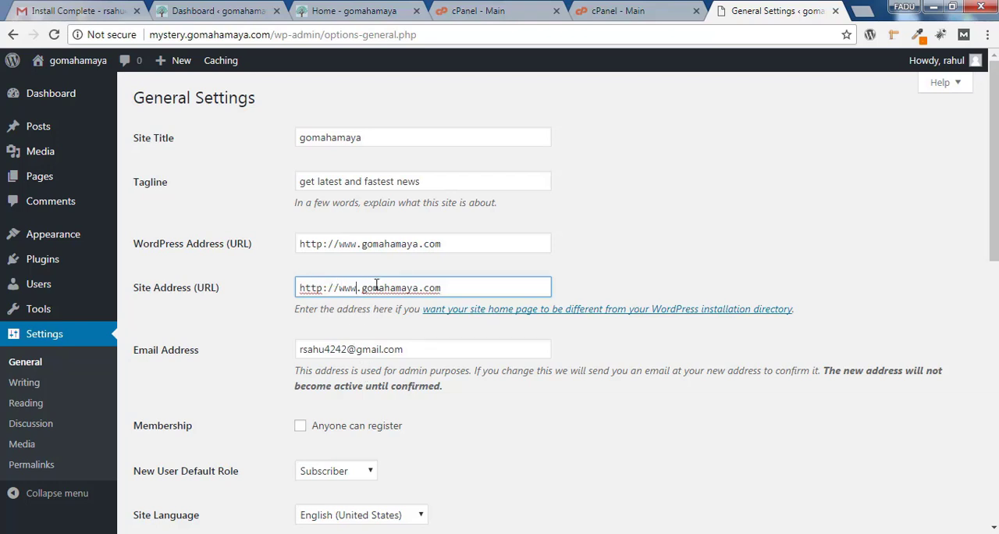
left_click(442, 339)
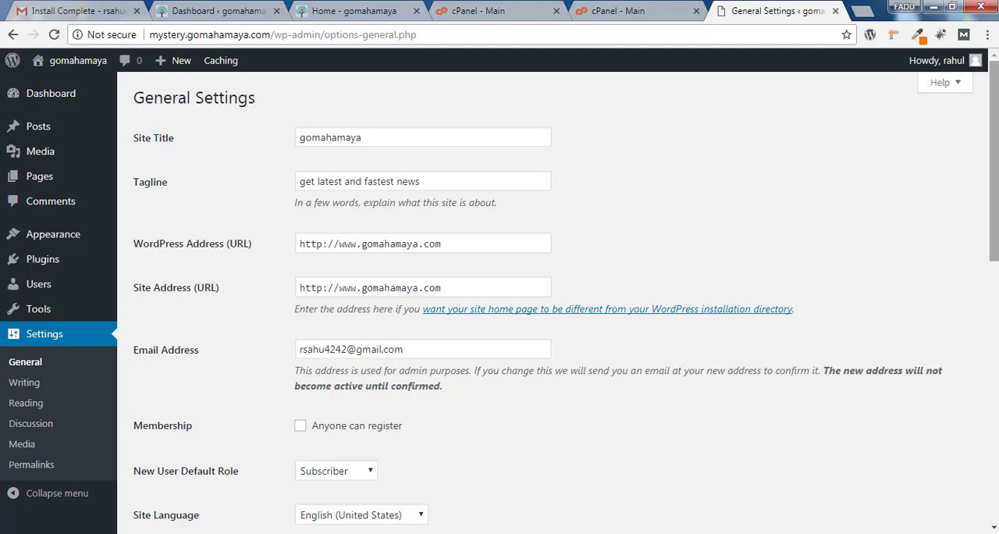
Examine the administrator email address and the membership option in the general settings
left_click_drag(994, 156, 994, 230)
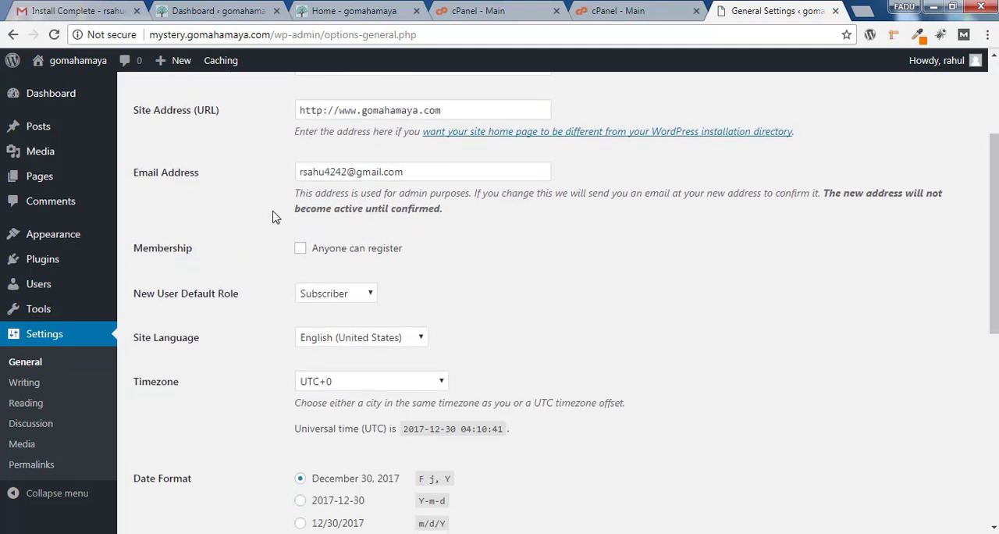
left_click(440, 171)
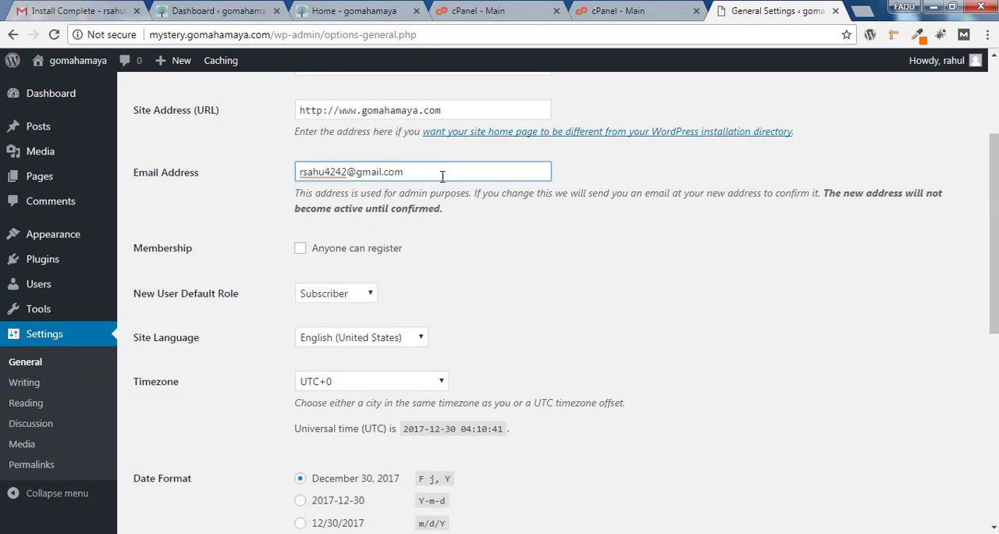
left_click_drag(344, 179, 283, 184)
left_click(728, 257)
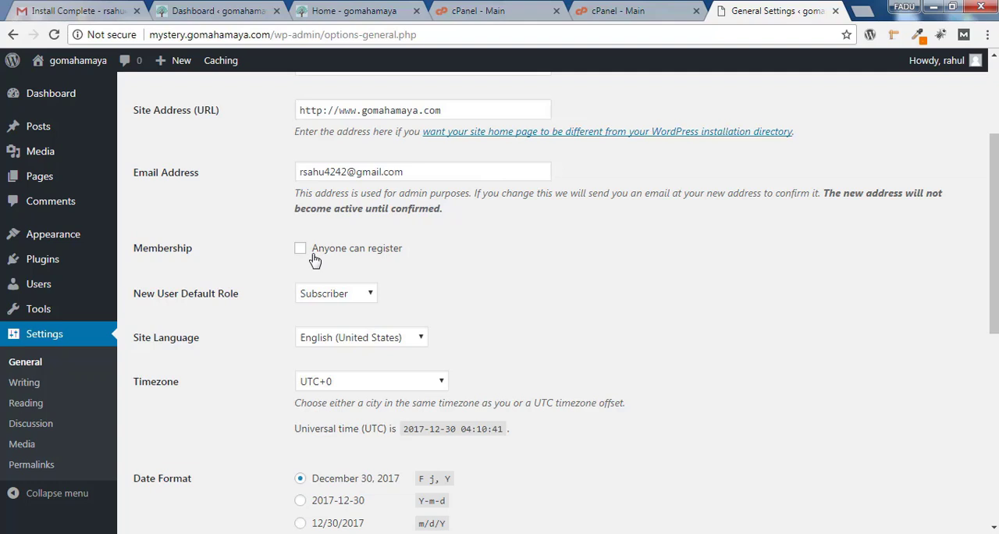
Set the site language to Afrikaans in the general settings and save the change
scroll(583, 281, "up", 1)
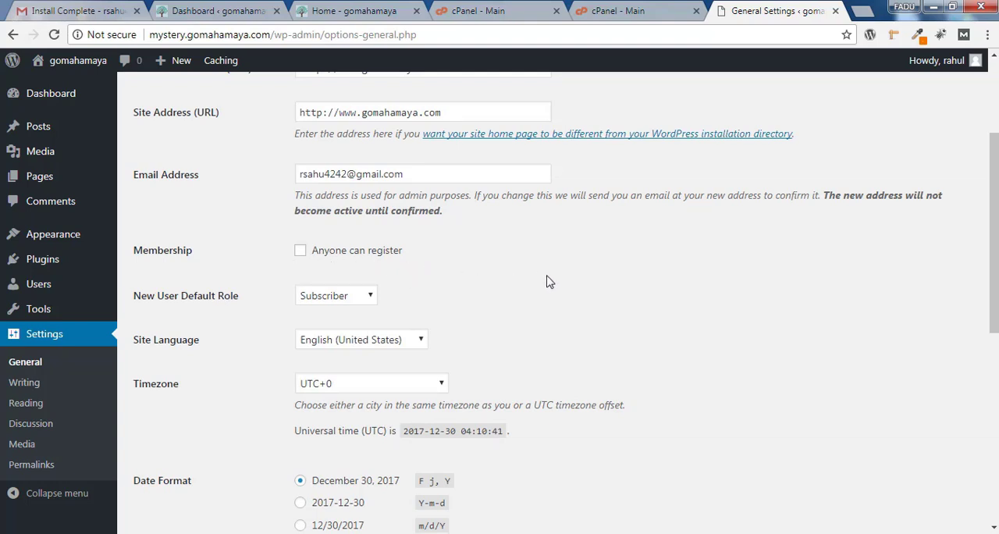
scroll(796, 279, "down", 2)
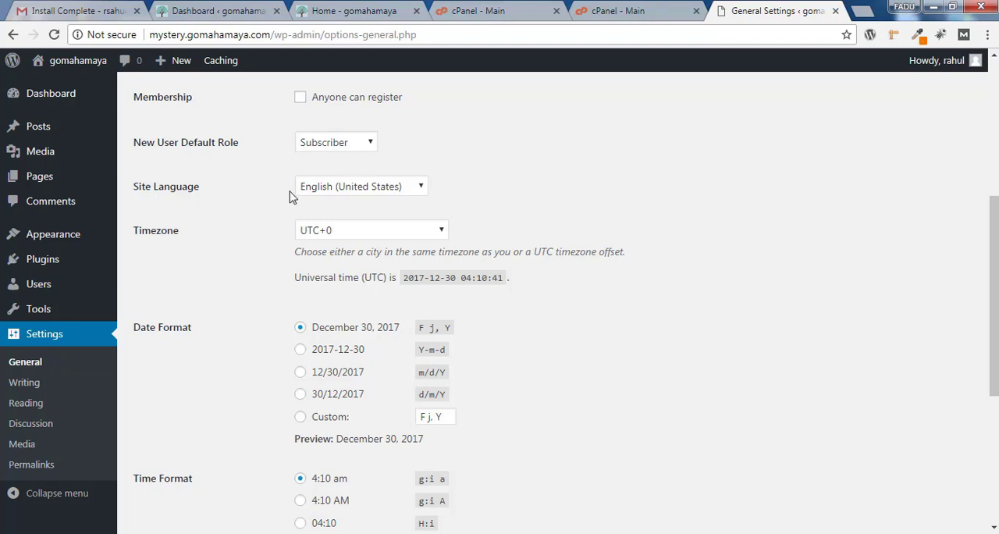
left_click(340, 194)
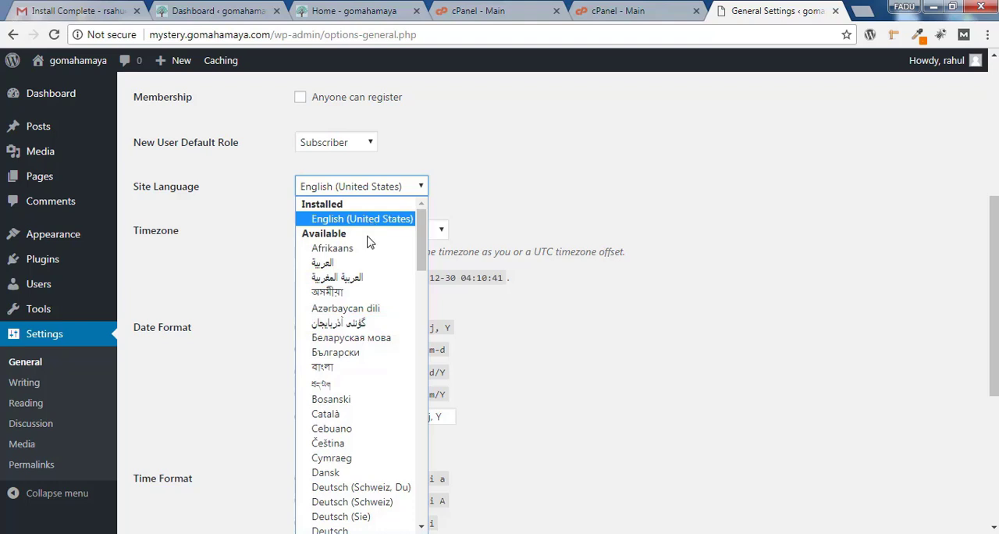
left_click(367, 249)
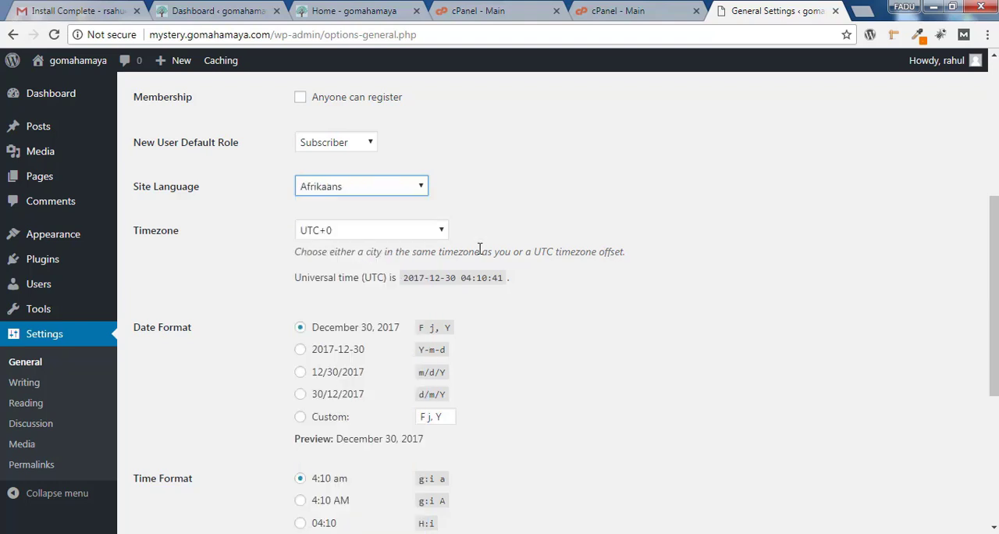
left_click_drag(996, 330, 995, 455)
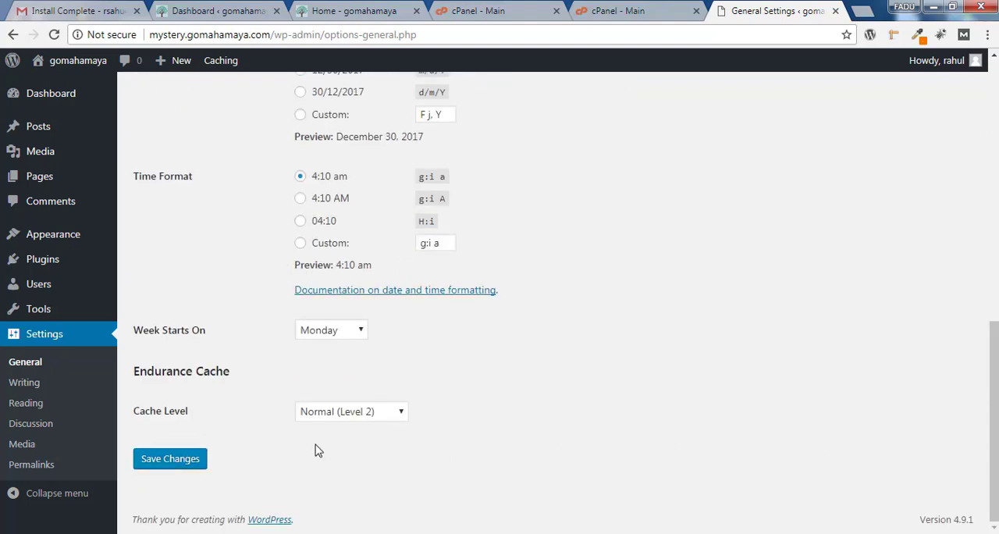
left_click(168, 461)
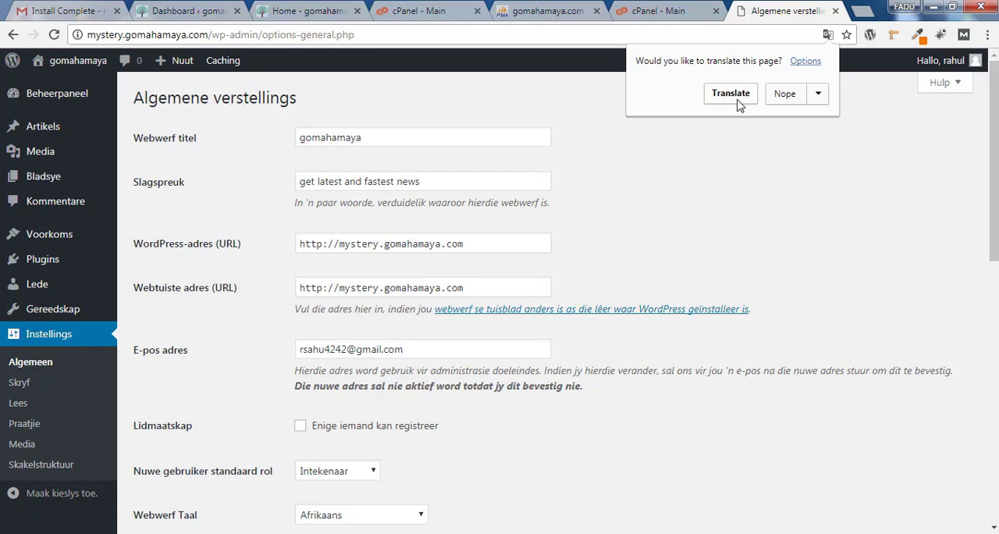
Dismiss the translation offer, set the site language back to English (United States) and save the general settings
left_click(709, 359)
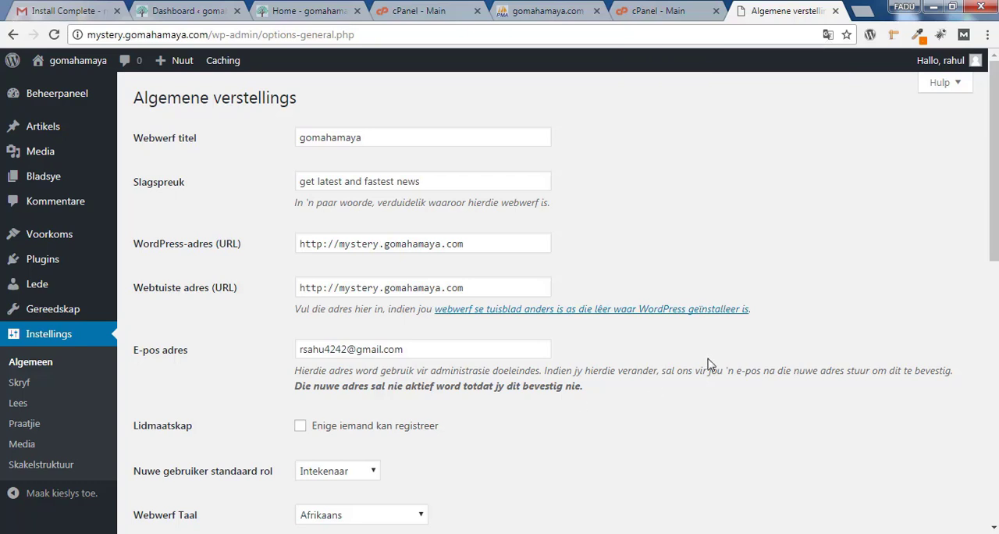
left_click_drag(994, 195, 994, 267)
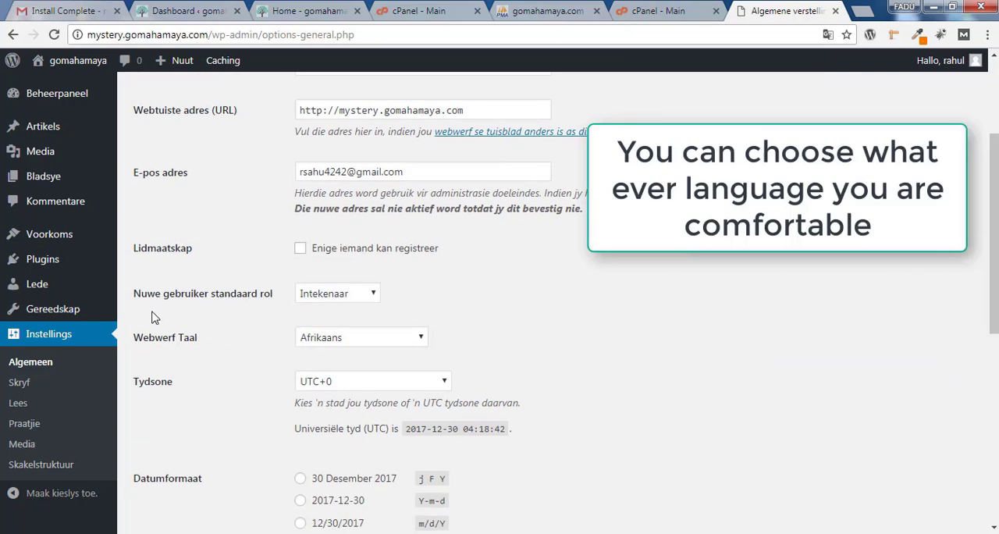
left_click(423, 337)
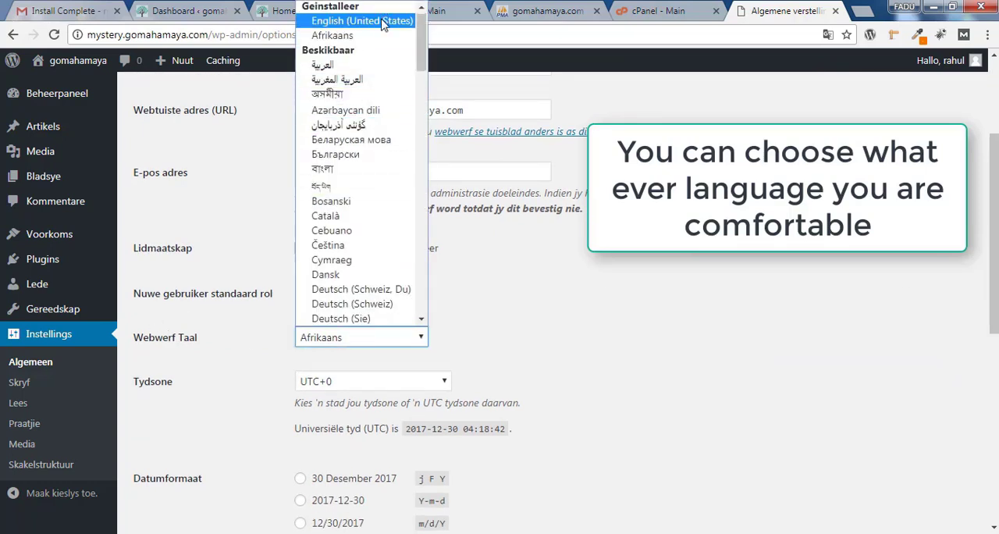
left_click(383, 22)
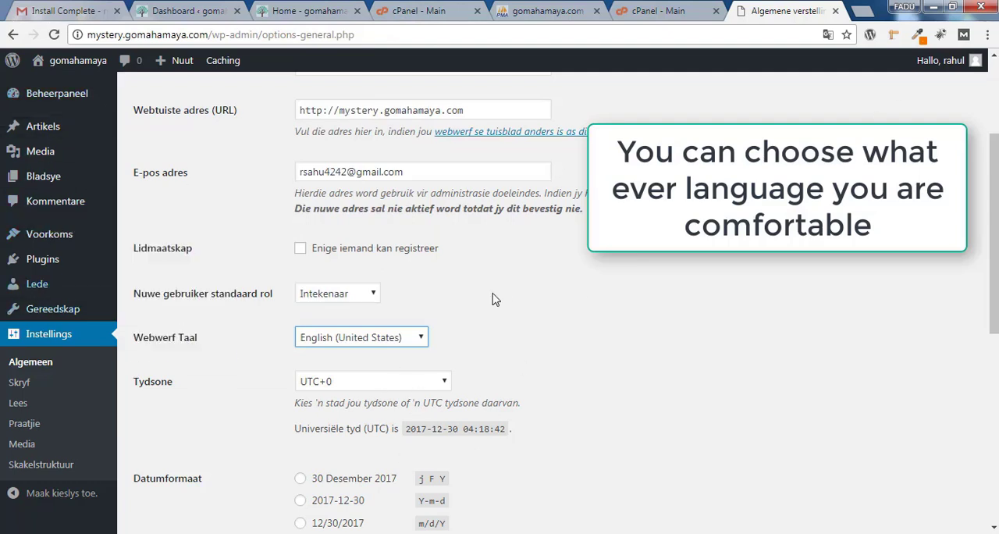
scroll(363, 325, "down", 1)
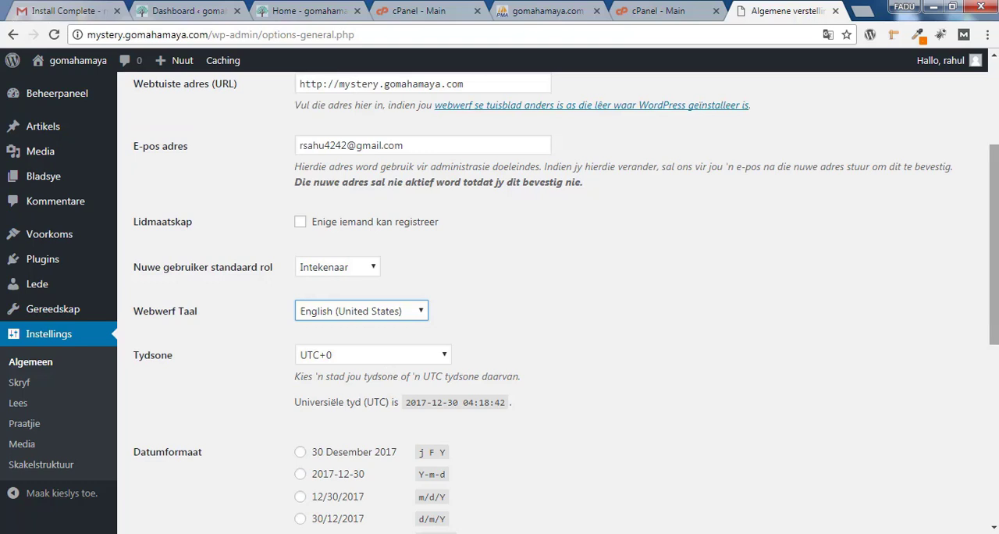
left_click_drag(994, 285, 994, 460)
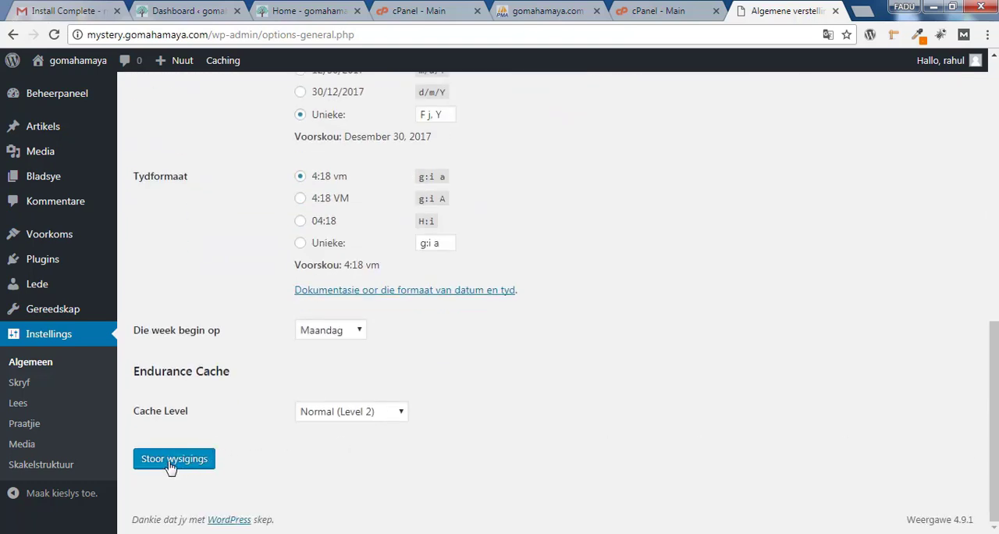
left_click(198, 459)
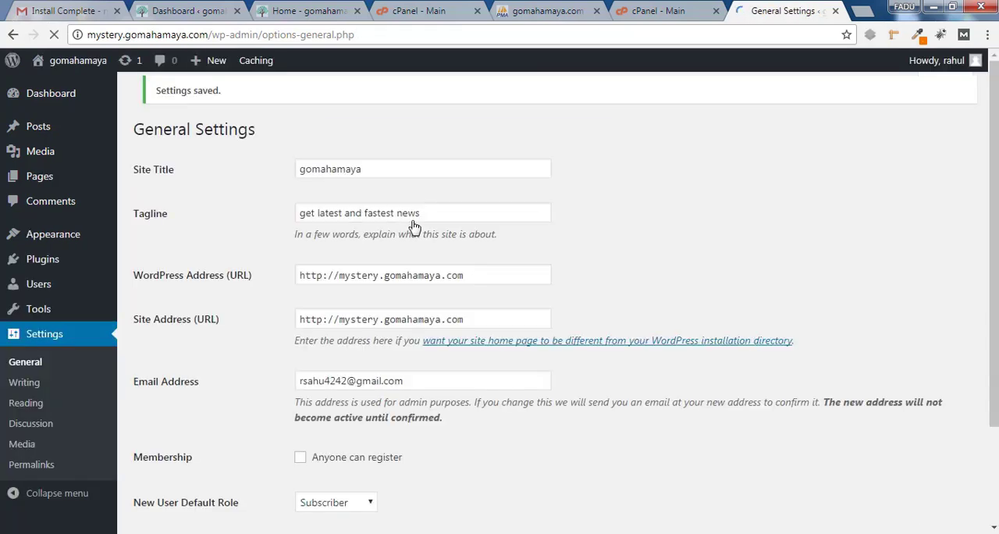
Review the timezone, date and time format, and week start options, and save the general settings
scroll(182, 140, "down", 6)
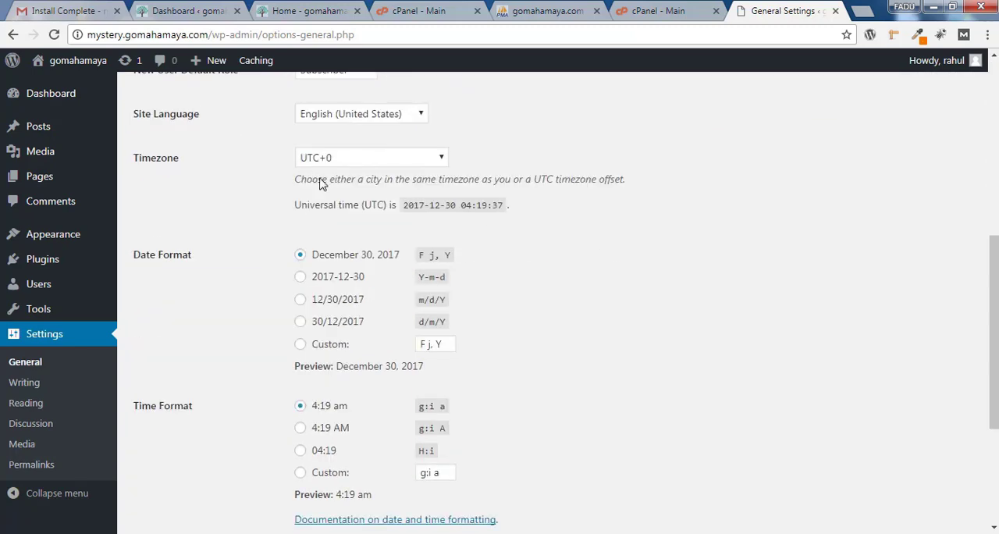
left_click(347, 163)
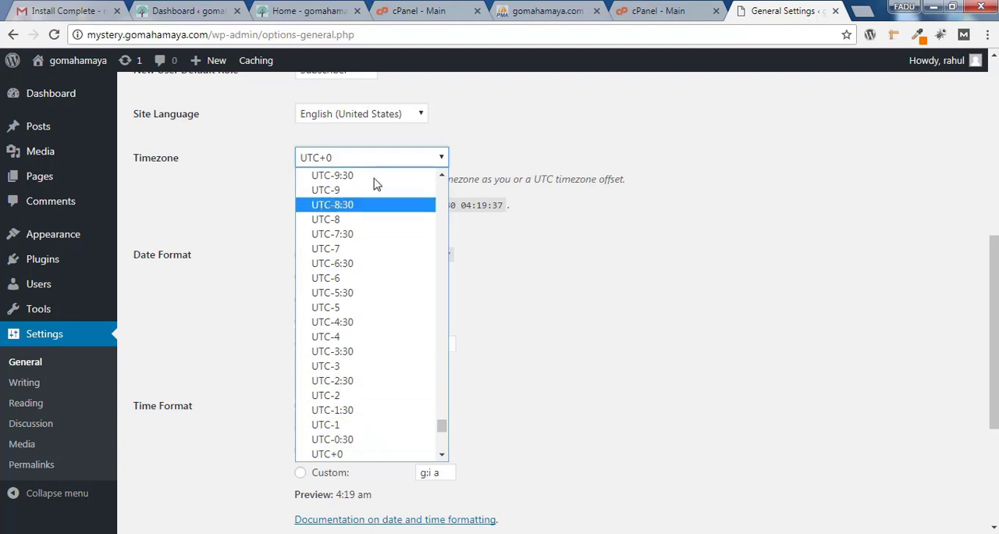
left_click(537, 209)
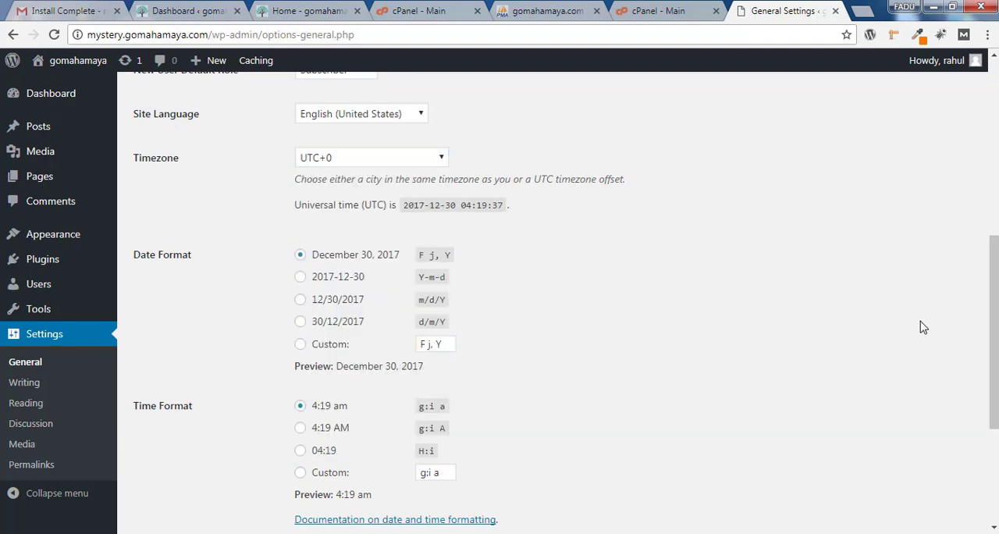
scroll(838, 279, "down", 3)
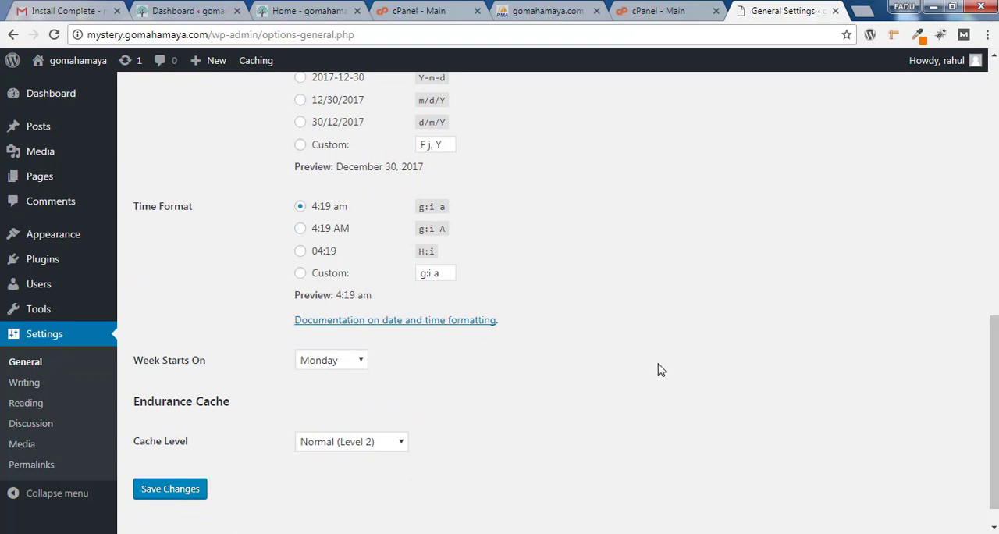
scroll(993, 390, "down", 1)
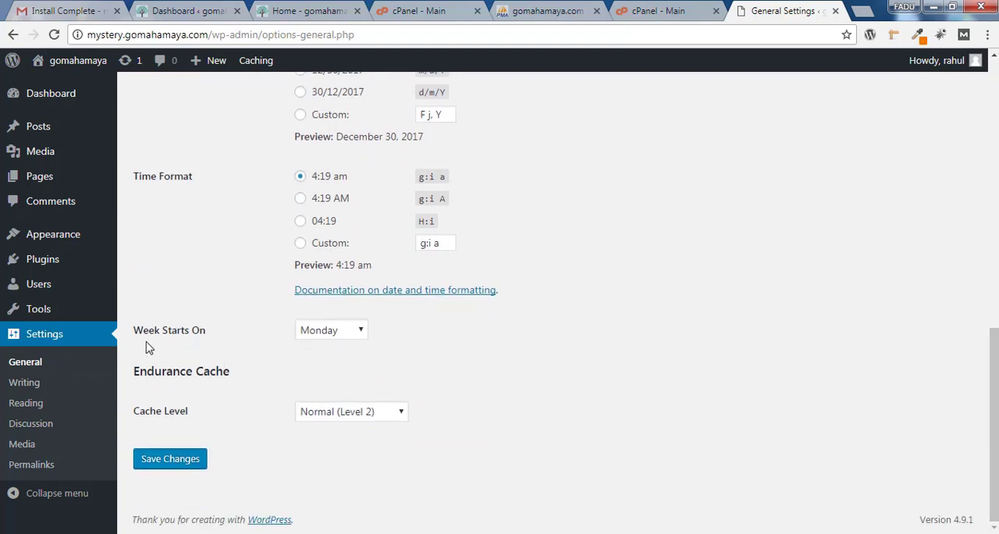
left_click(338, 341)
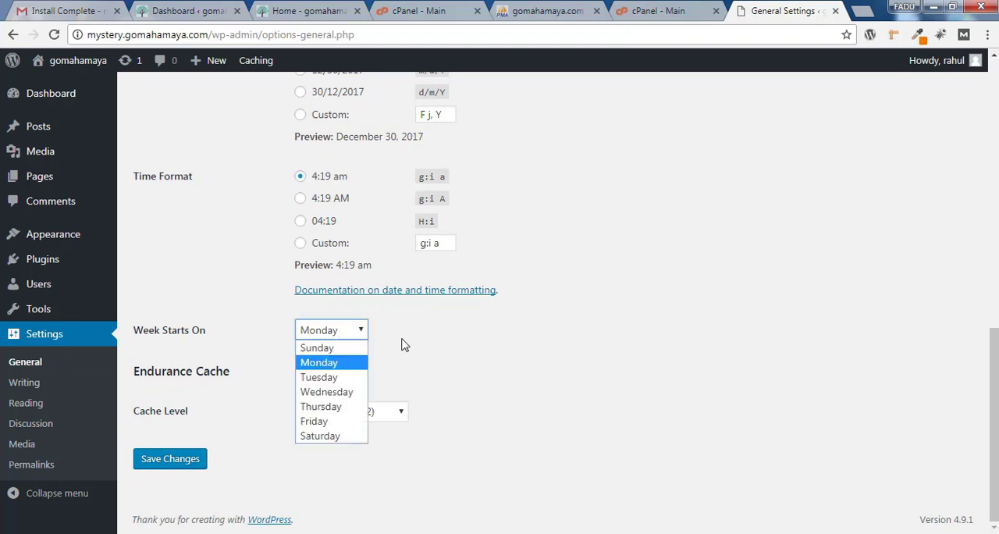
left_click(562, 342)
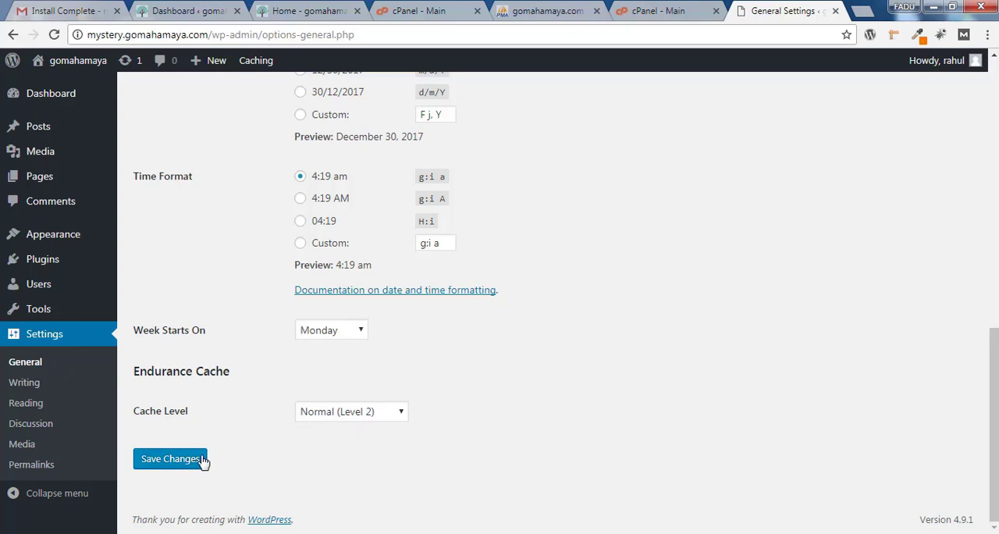
left_click(179, 467)
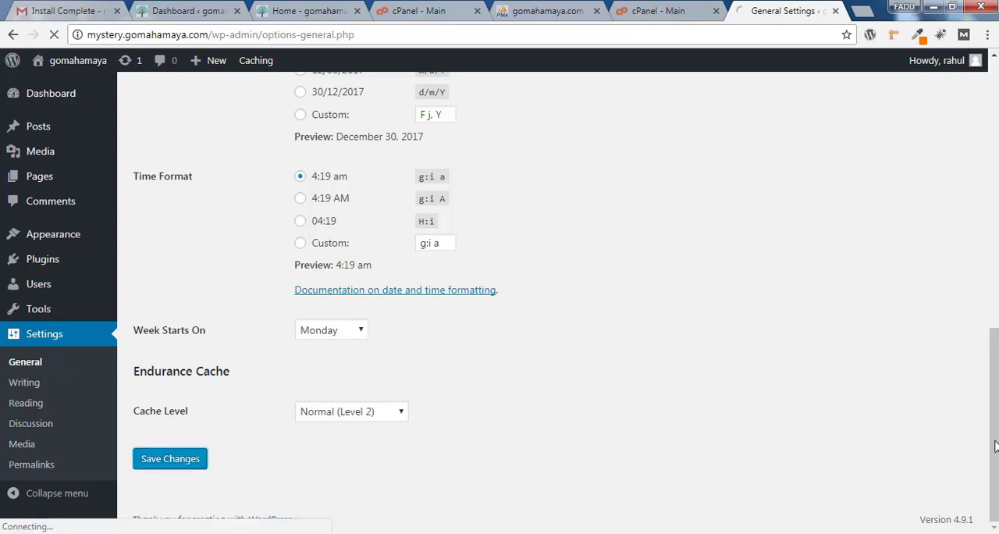
Open the writing settings, review the default post and post-via-email options, and save them
left_click(24, 384)
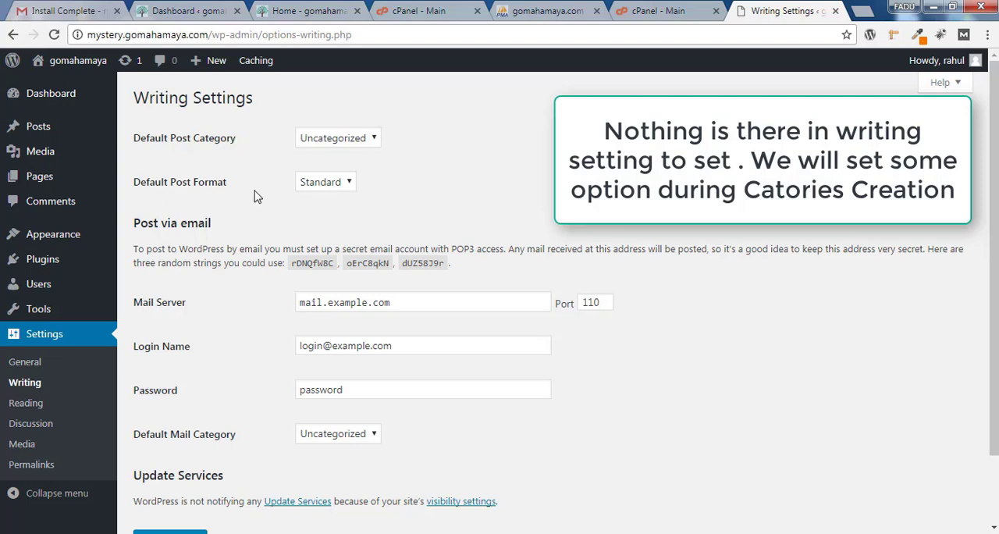
scroll(820, 256, "down", 2)
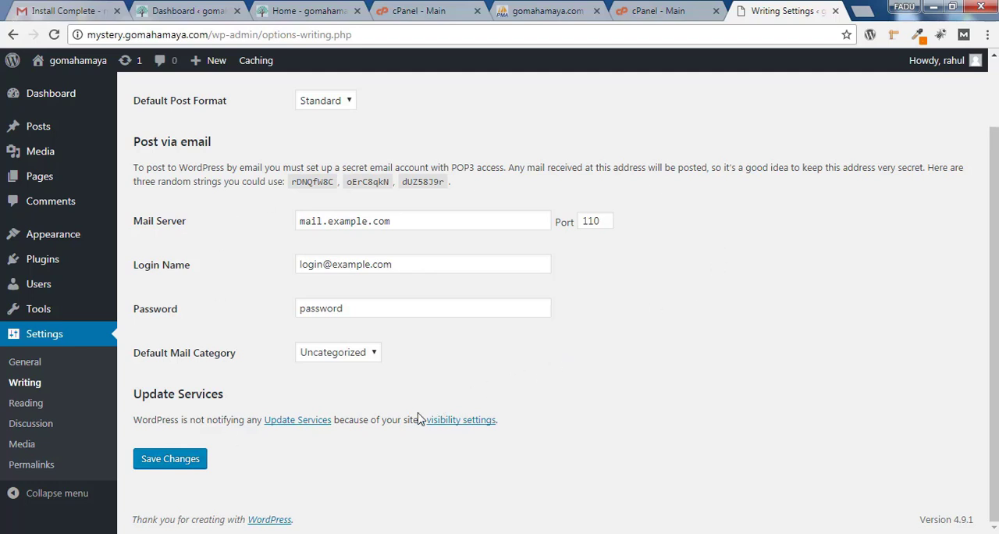
left_click(166, 461)
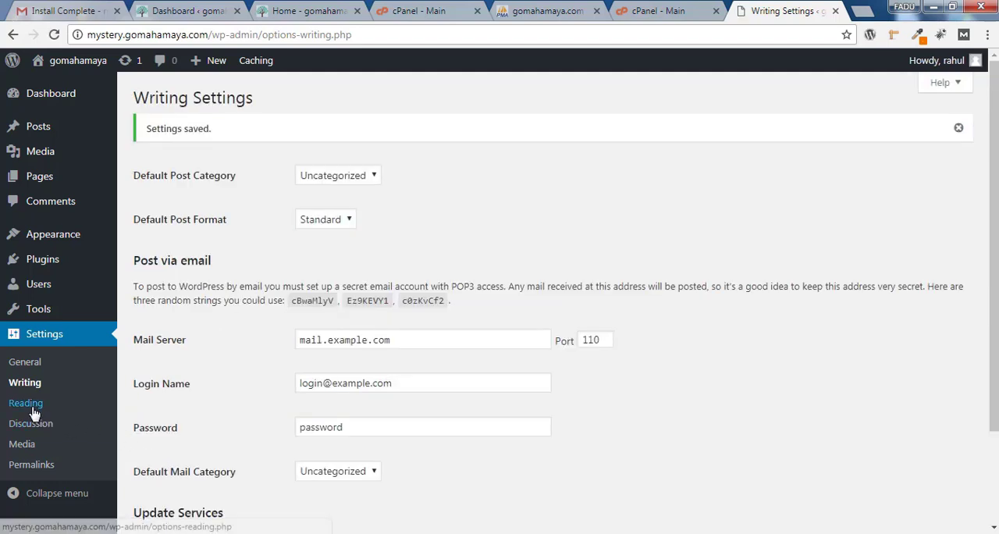
left_click(34, 413)
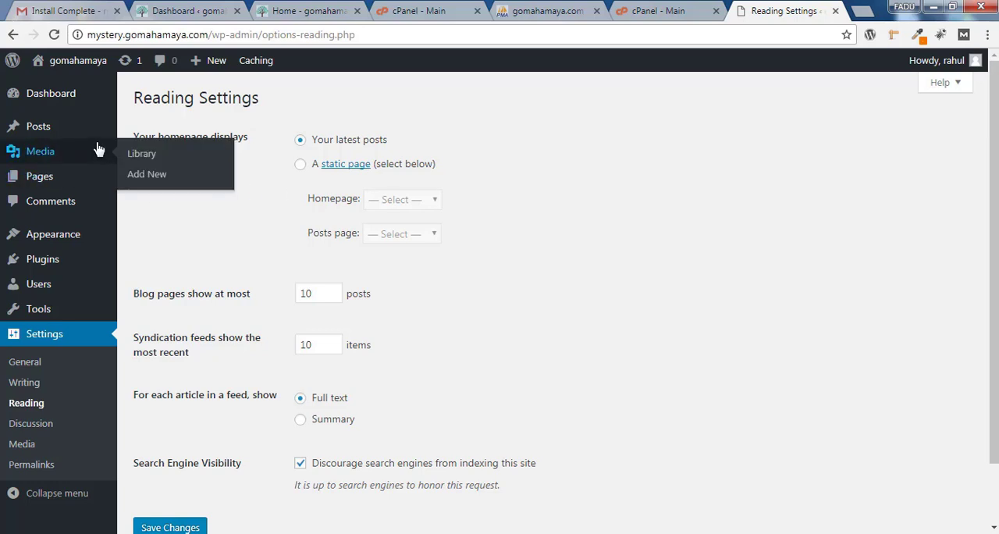
mouse_move(99, 132)
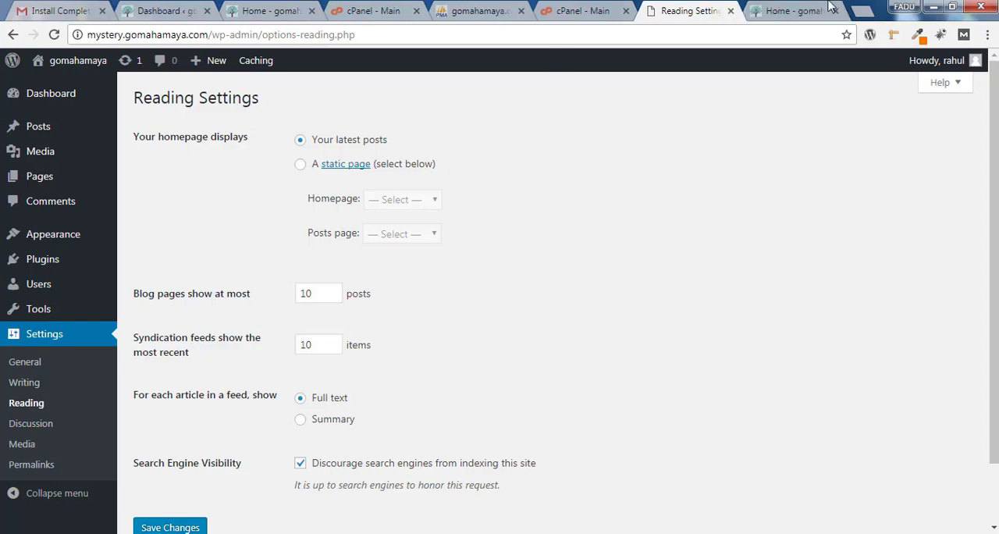
left_click(796, 10)
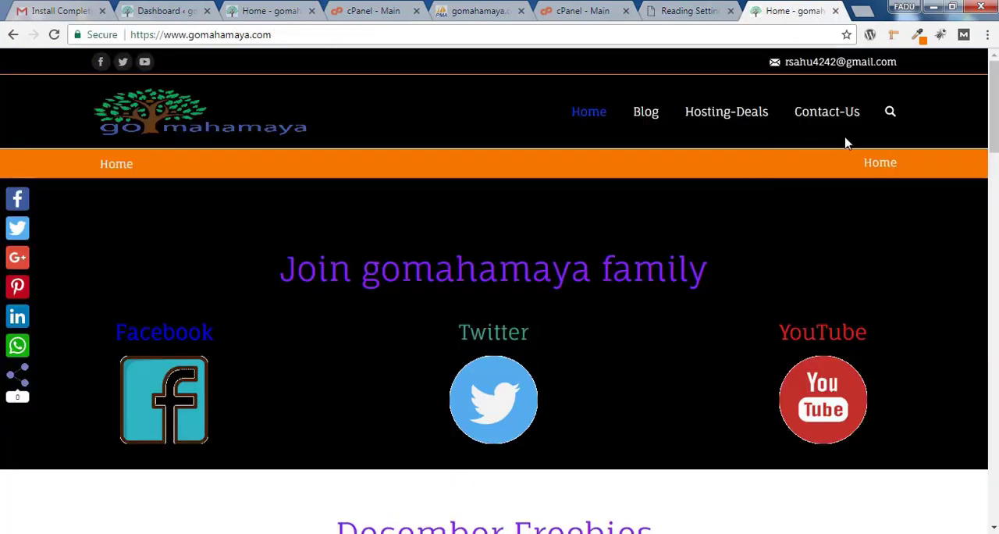
mouse_move(994, 117)
left_mouse_down()
mouse_move(994, 413)
mouse_move(993, 117)
left_mouse_up()
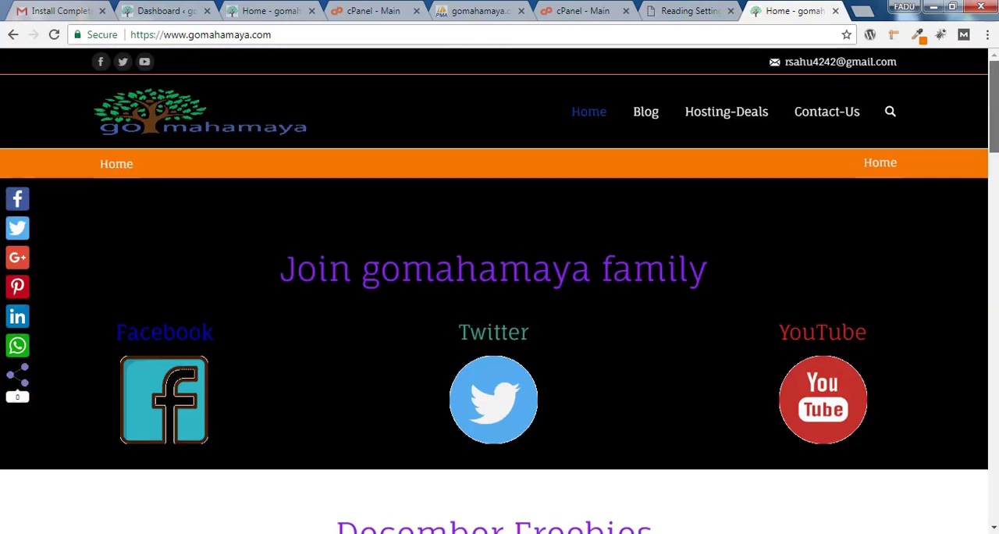
left_click(647, 110)
left_click(690, 11)
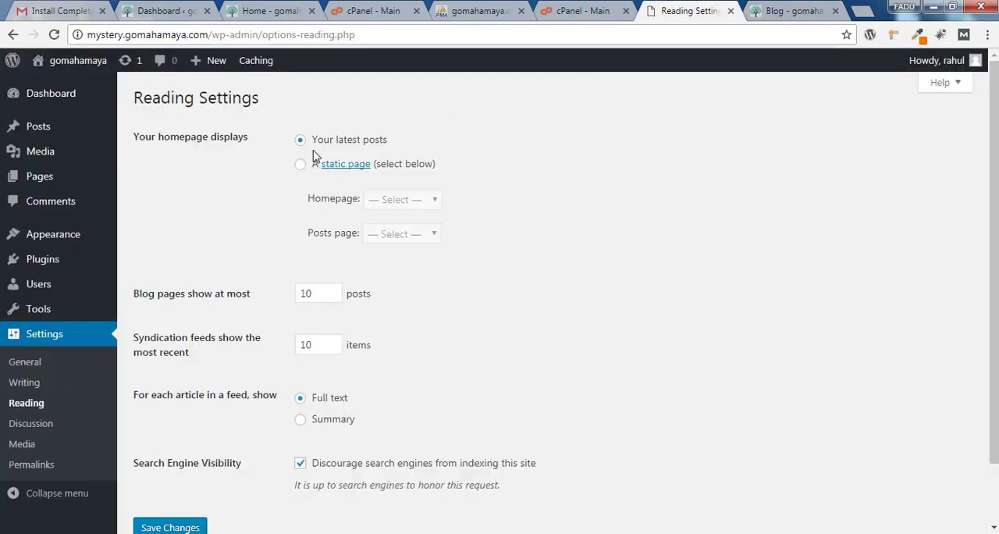
Examine the post list on the live site's blog page and the layout of its home page, and return to the reading settings
left_click(796, 11)
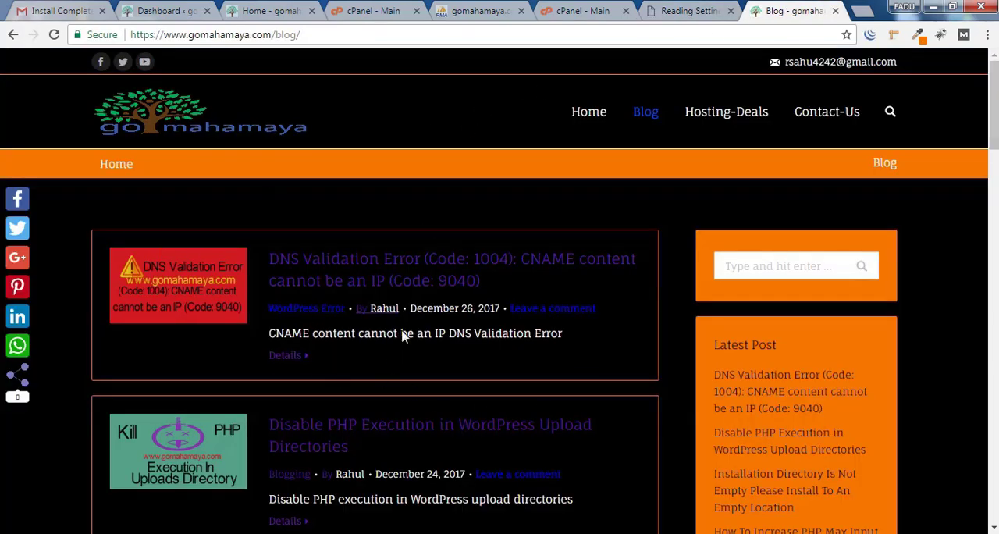
scroll(402, 334, "down", 2)
scroll(343, 305, "down", 2)
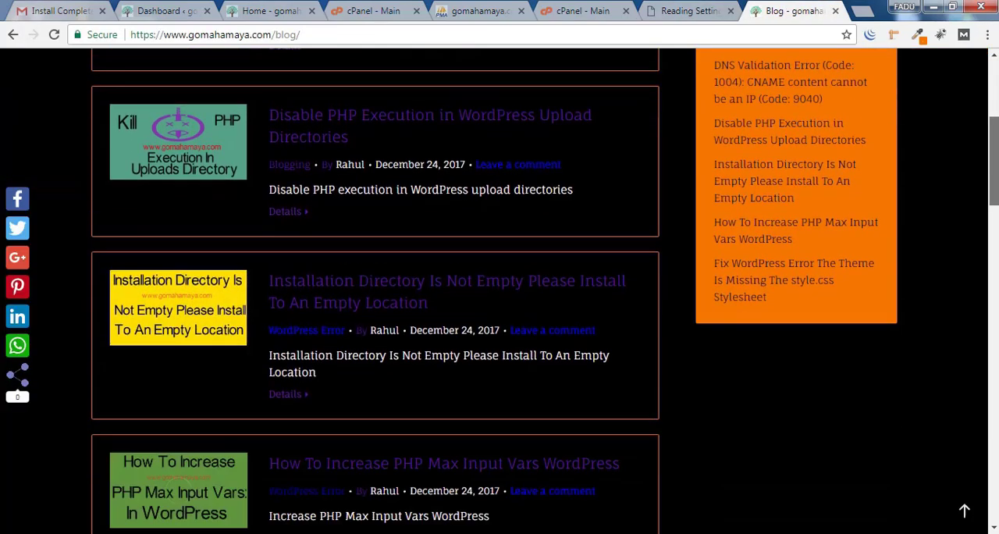
scroll(344, 304, "up", 4)
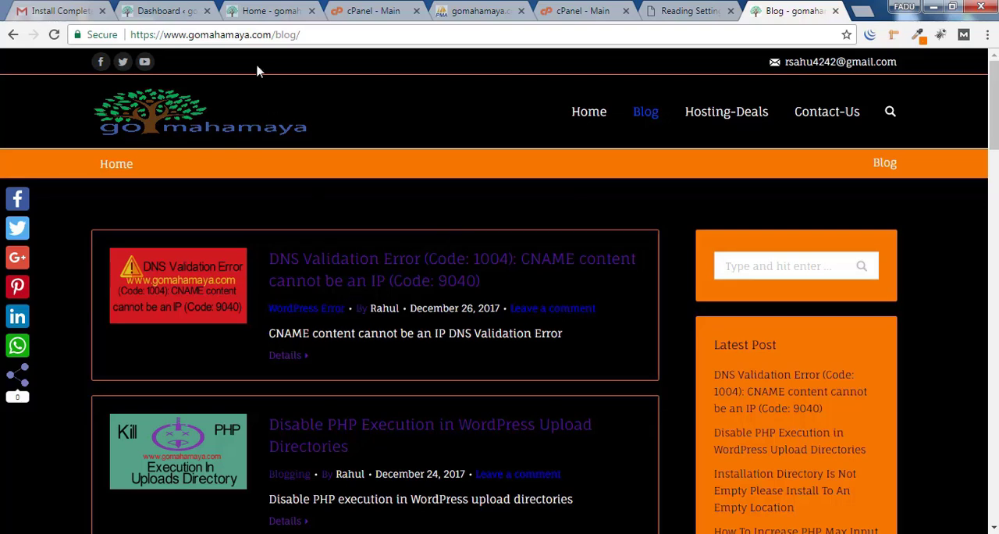
left_click(591, 117)
scroll(500, 312, "down", 12)
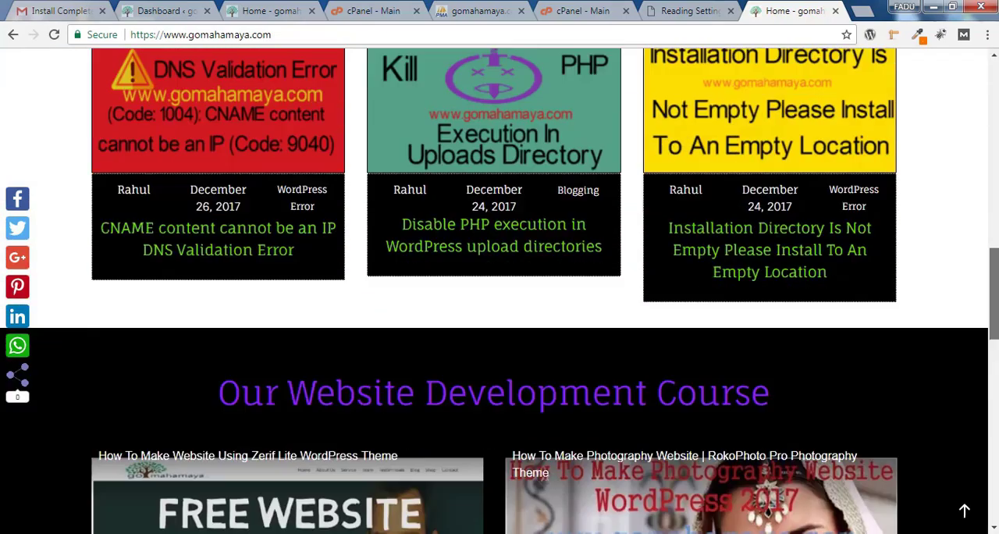
left_click_drag(994, 293, 994, 103)
left_click(690, 11)
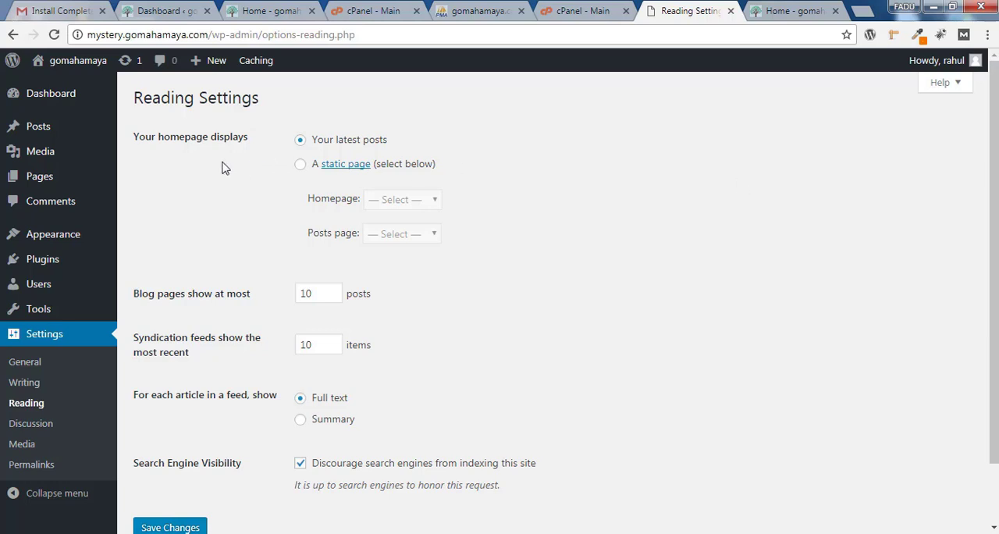
Create a new page titled Home and publish it
mouse_move(73, 181)
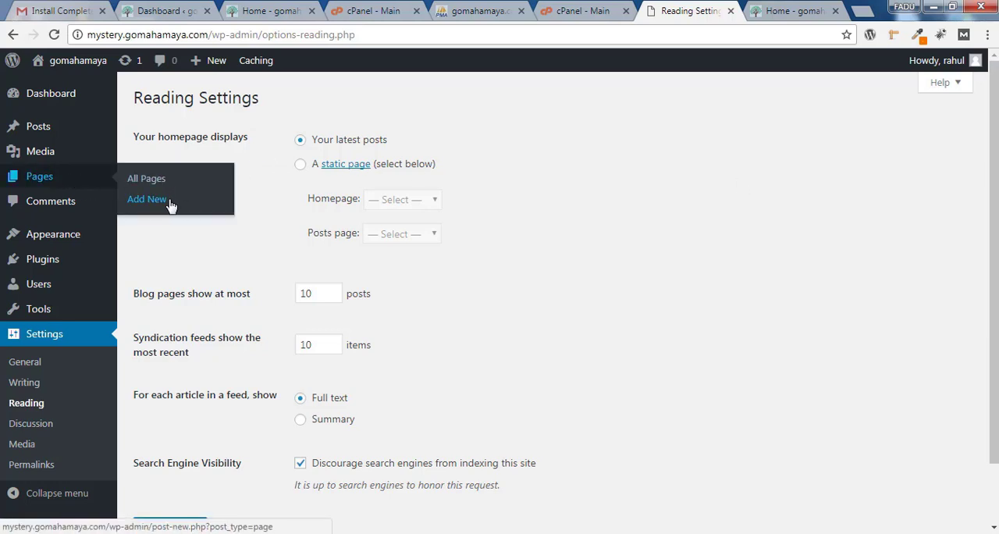
left_click(147, 199)
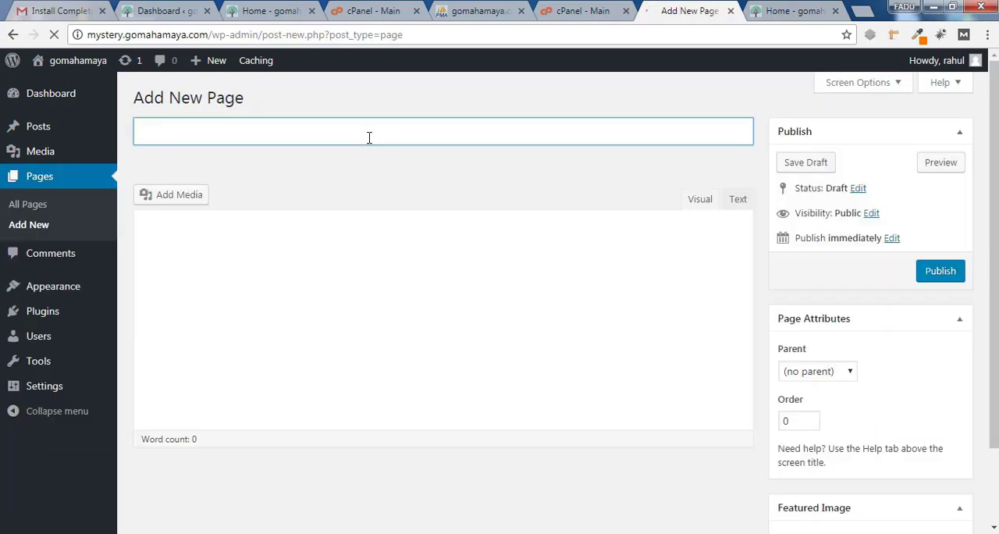
type("Home")
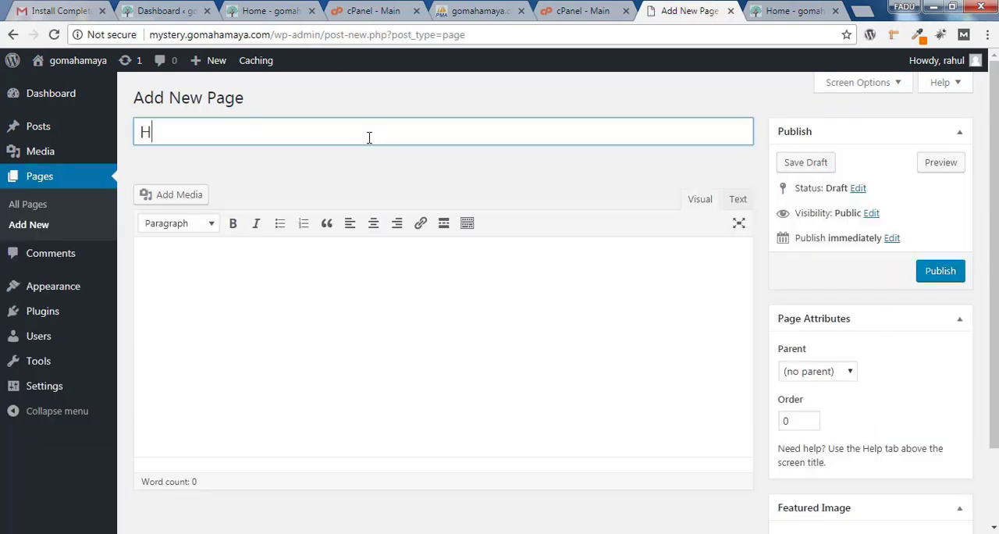
left_click(941, 271)
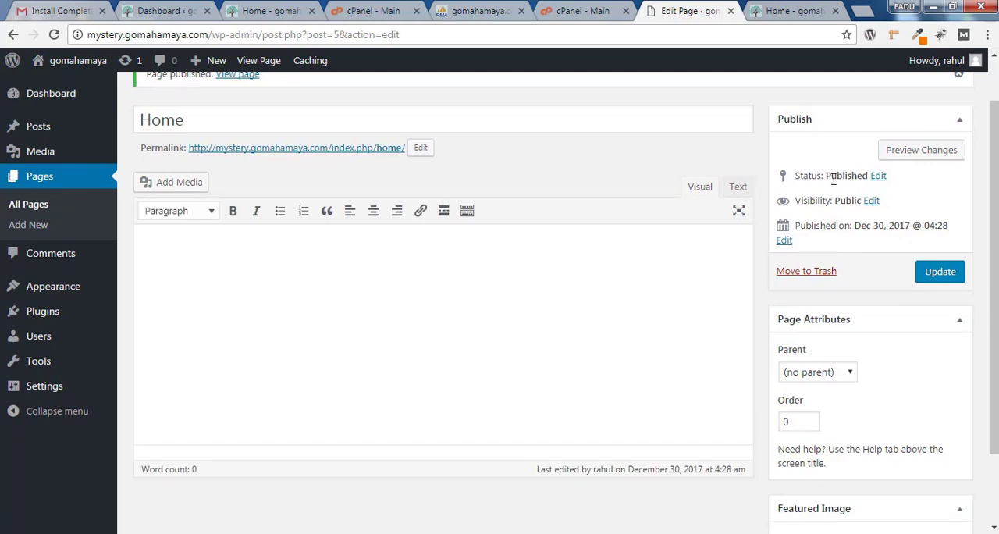
left_click(878, 176)
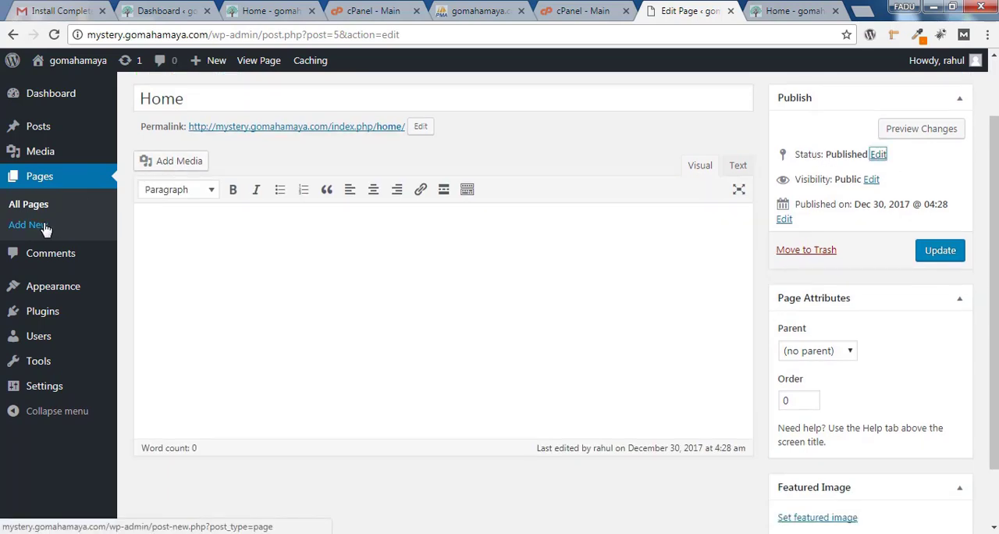
Add another new page titled blog and publish it
scroll(586, 187, "up", 2)
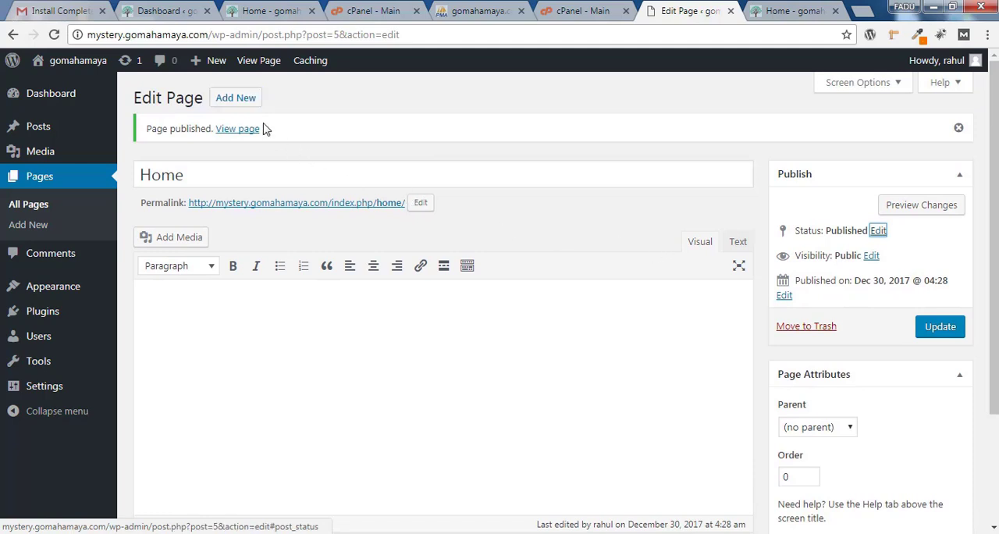
left_click(242, 100)
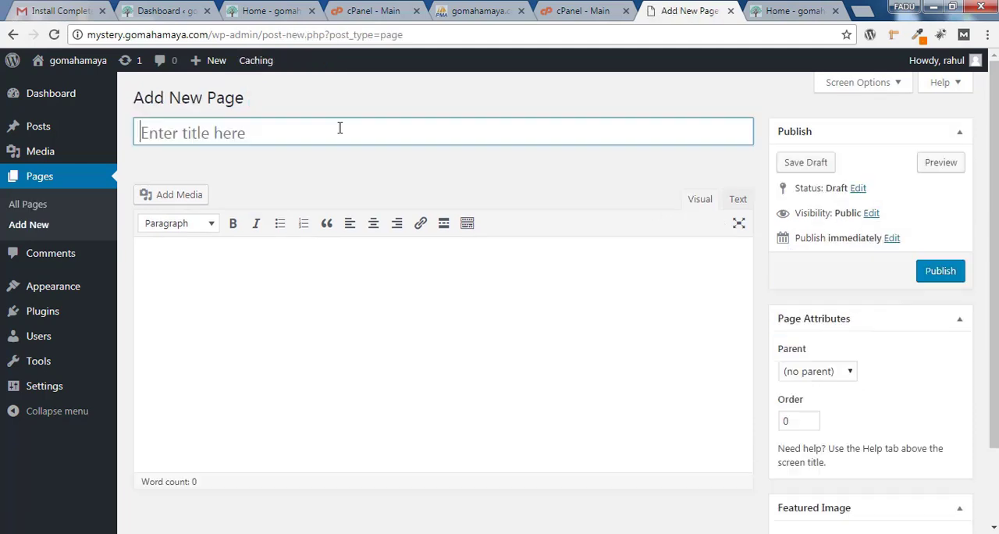
type("blog")
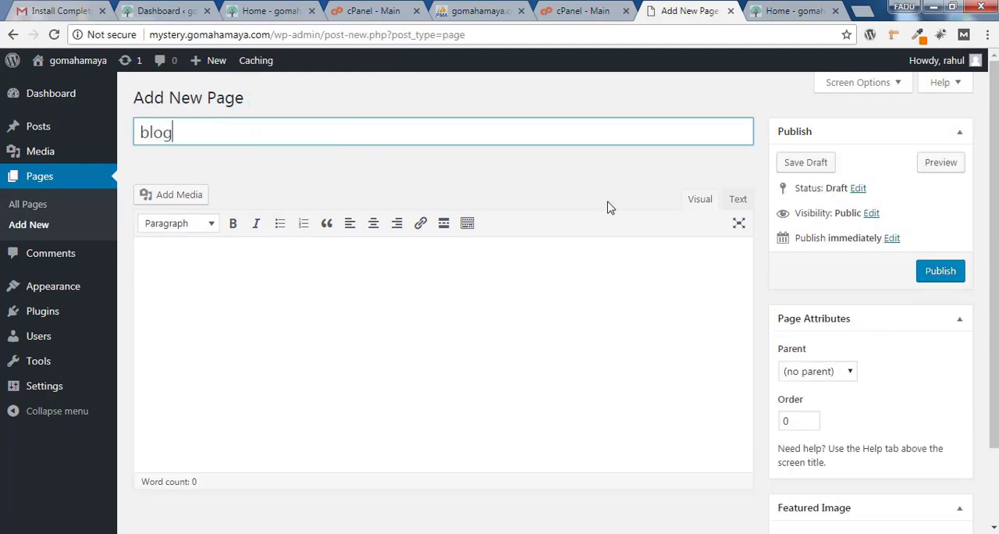
left_click(566, 192)
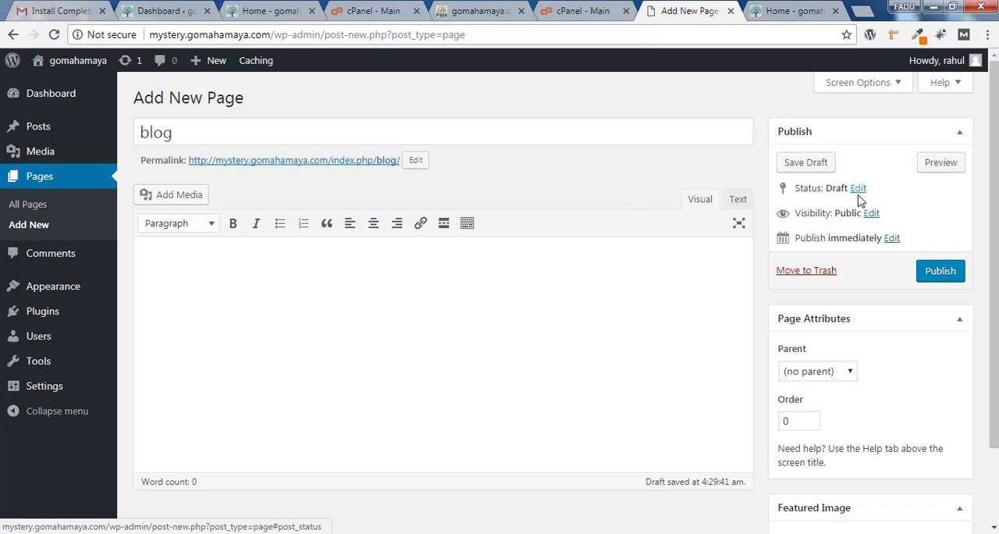
left_click(943, 272)
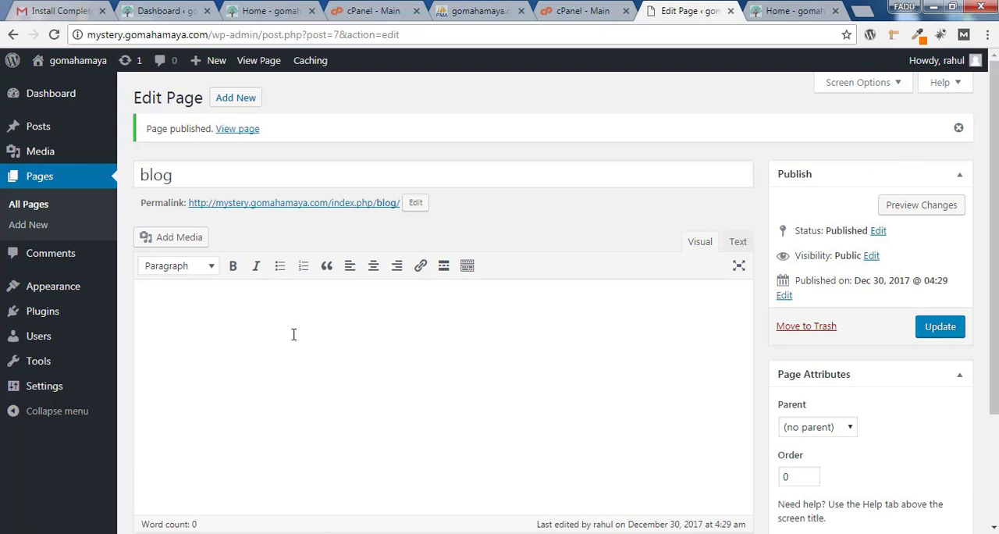
In the reading settings, make the homepage display a static page, with Home as the homepage and blog as the posts page
mouse_move(89, 382)
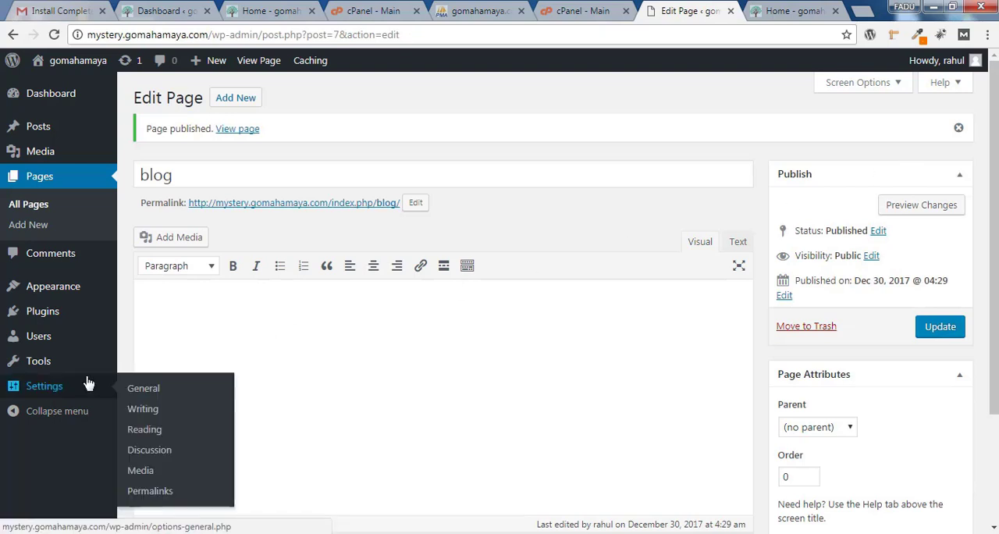
left_click(156, 436)
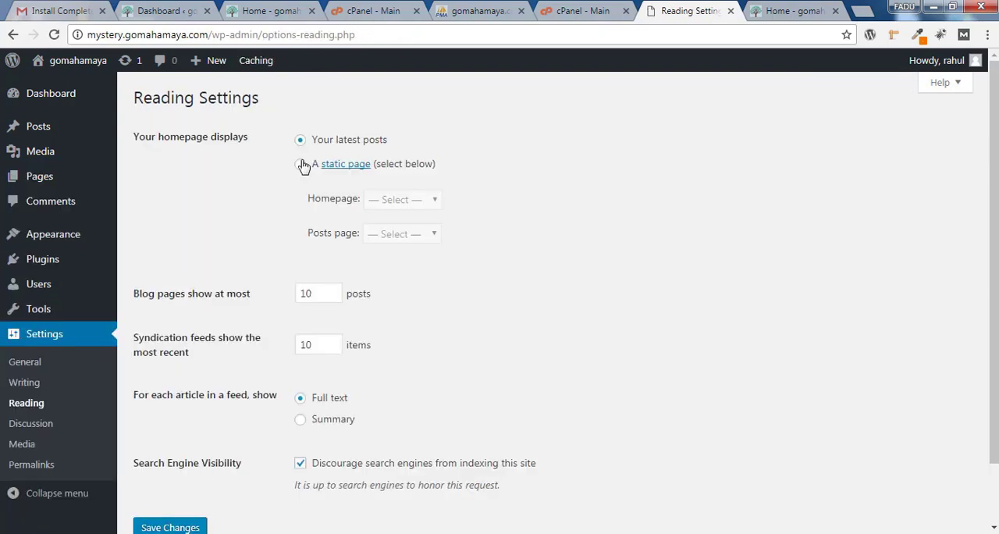
left_click(302, 164)
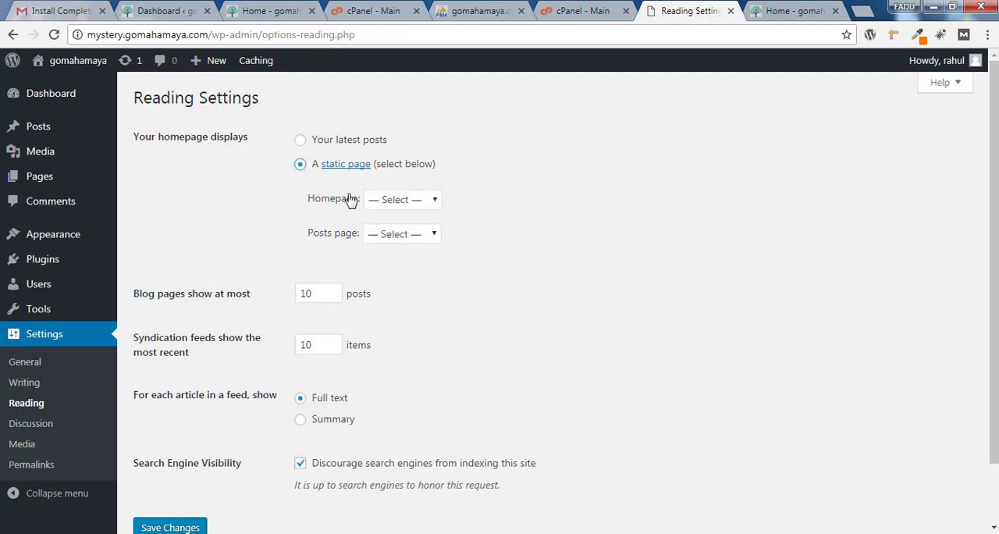
left_click(414, 203)
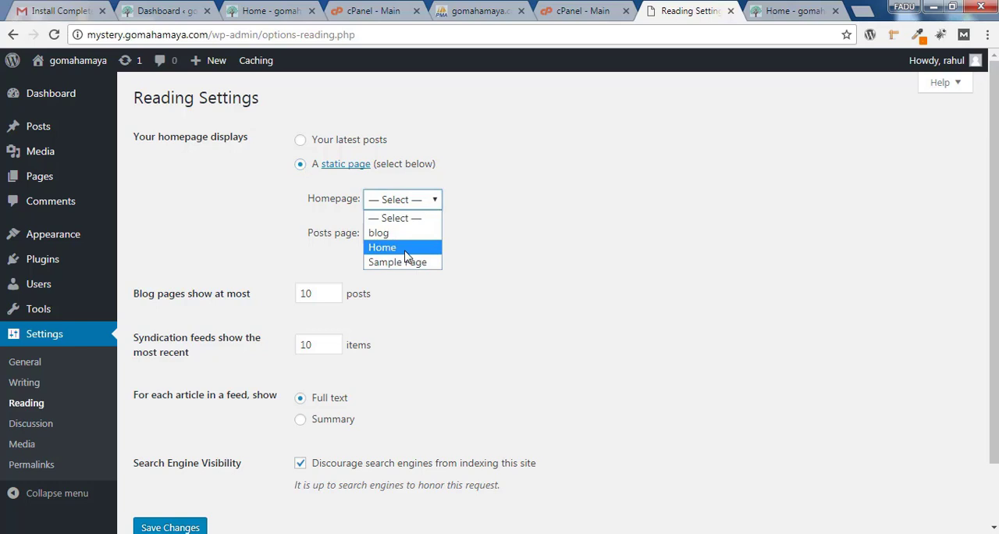
left_click(405, 251)
left_click(407, 237)
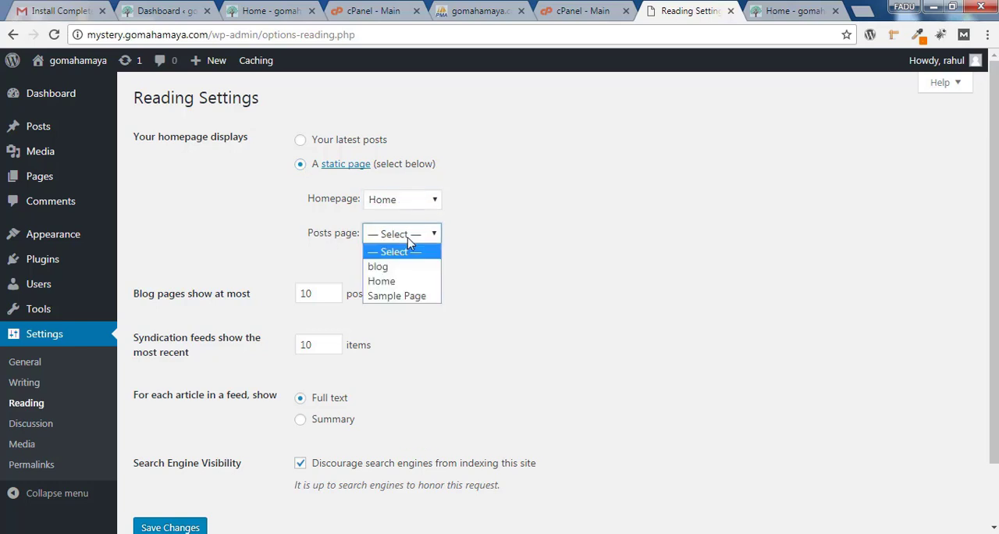
left_click(406, 269)
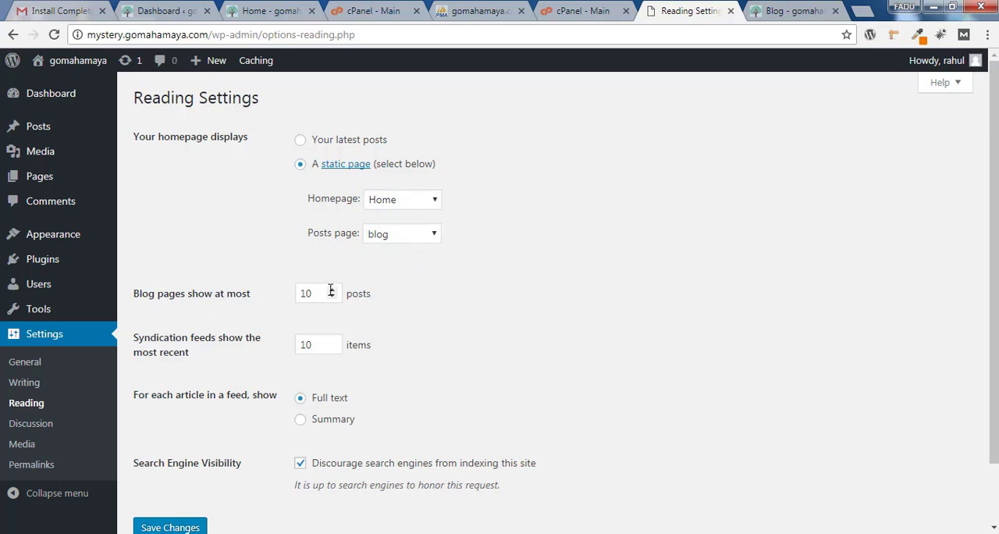
Examine the post list and pagination on the live site's blog page, and return to the reading settings
left_click(792, 11)
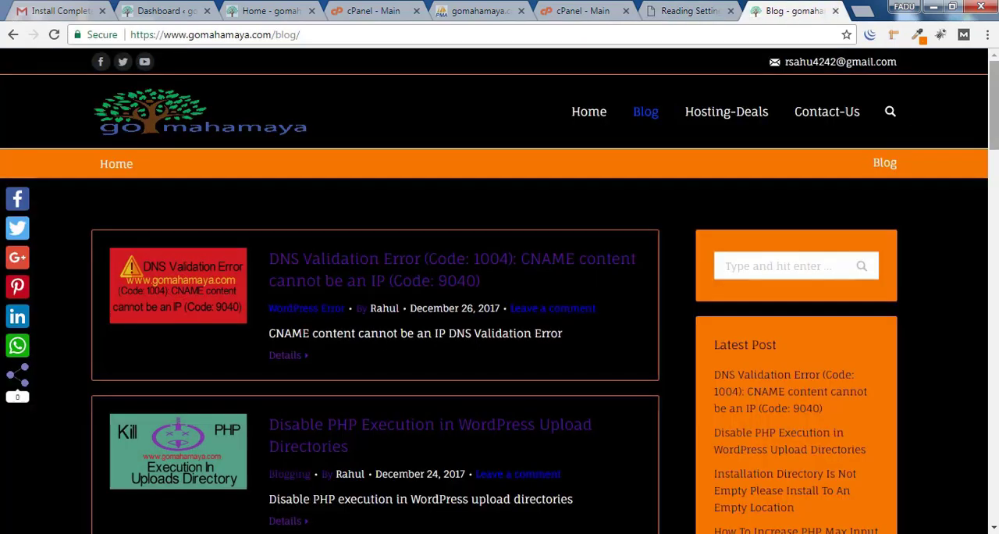
scroll(499, 291, "down", 10)
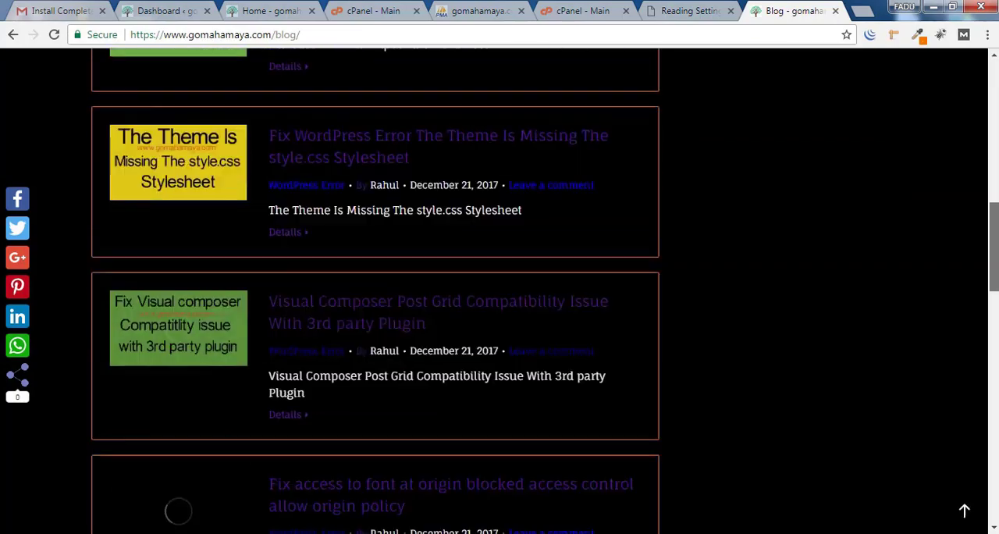
scroll(178, 511, "down", 14)
scroll(178, 512, "up", 14)
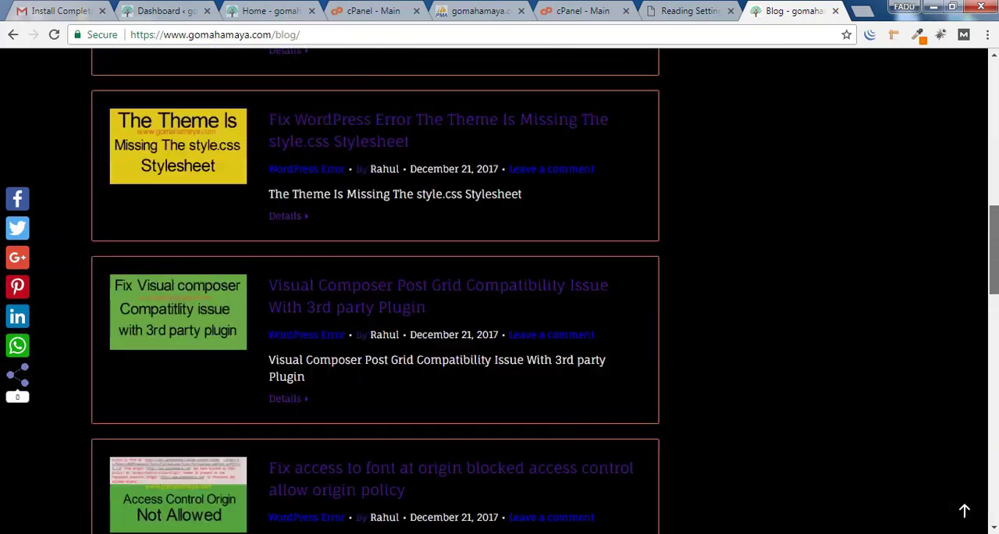
scroll(178, 511, "down", 8)
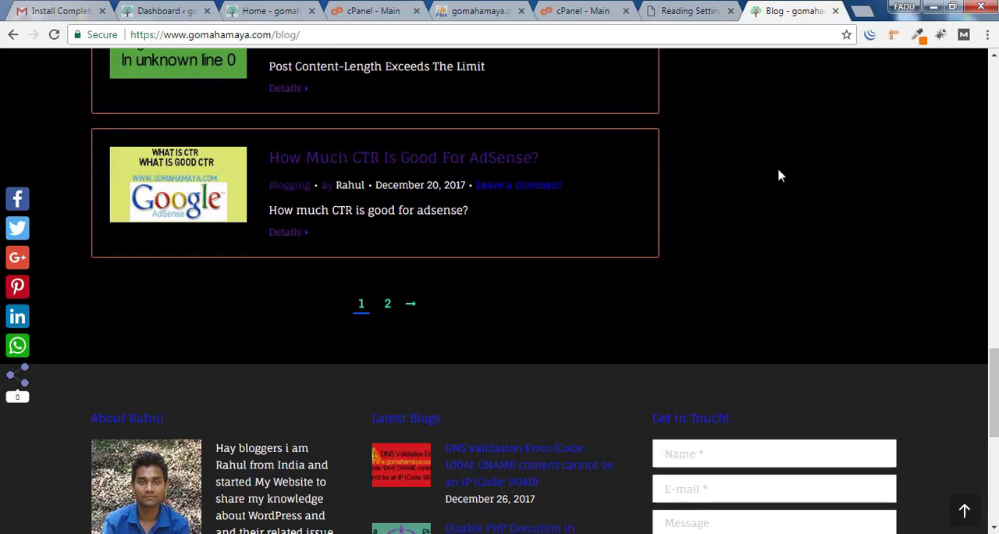
left_click(679, 10)
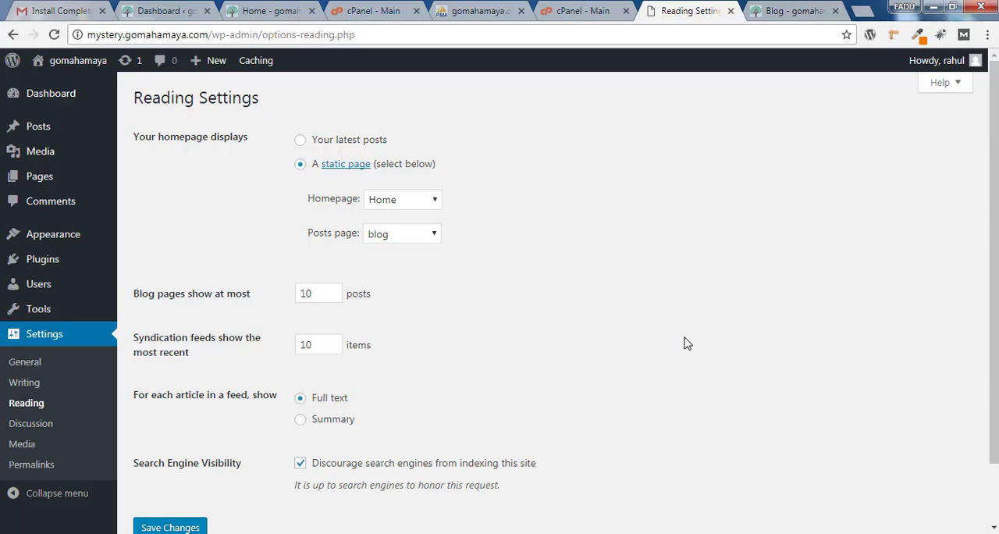
Try the Summary option for articles in a feed, and save the reading settings
scroll(685, 344, "down", 1)
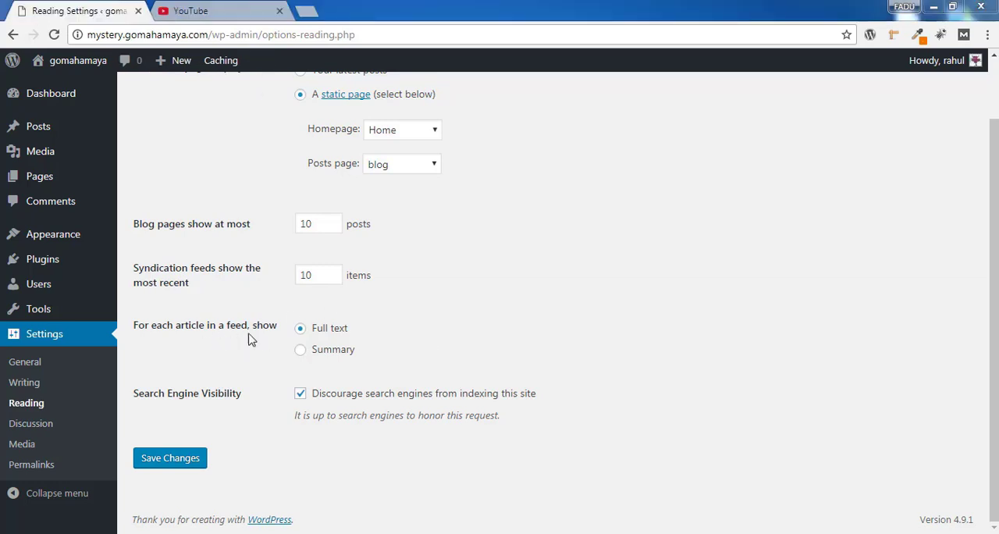
left_click(300, 351)
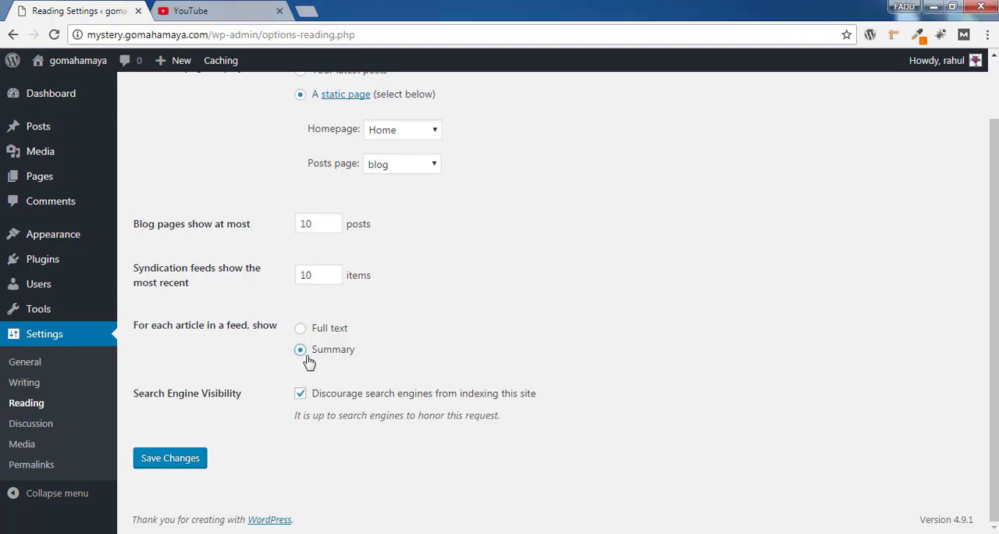
double_click(247, 324)
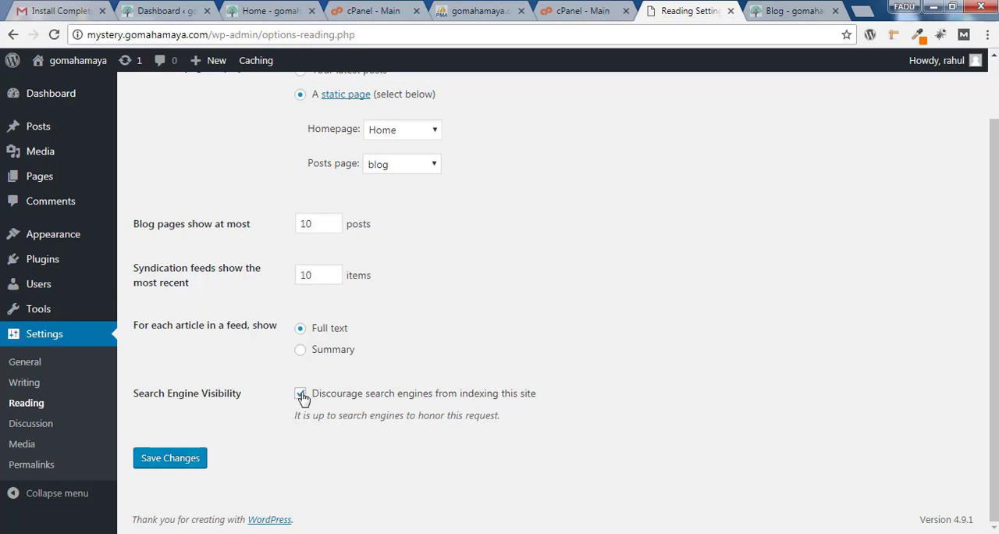
left_click(171, 459)
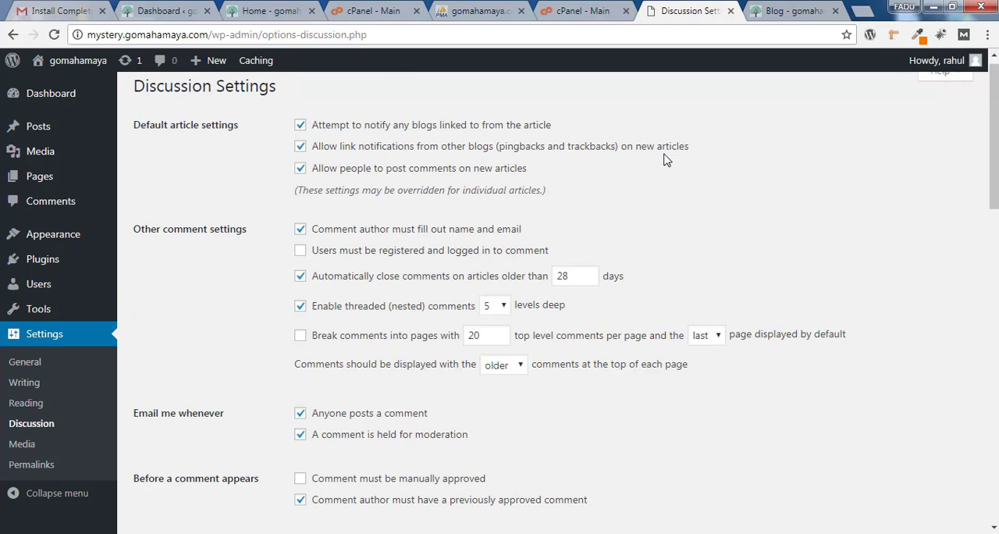
In the discussion settings, turn off automatically closing comments on older articles
scroll(162, 139, "up", 1)
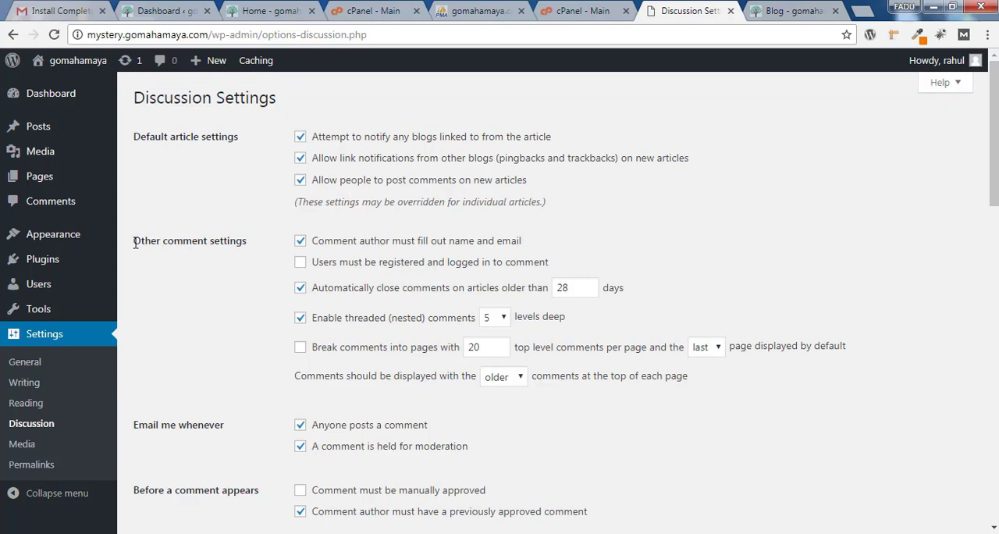
left_click_drag(134, 243, 263, 251)
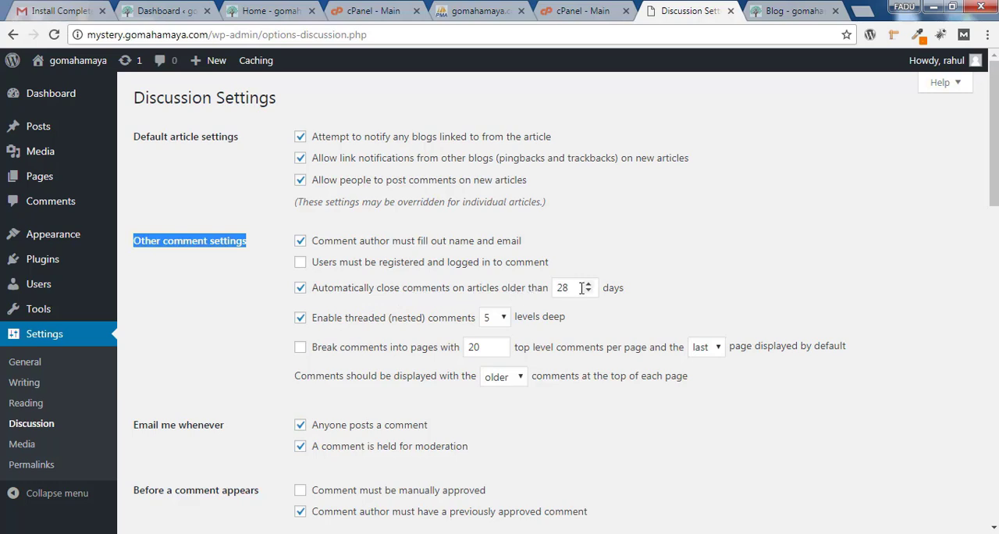
left_click(300, 288)
left_click(637, 322)
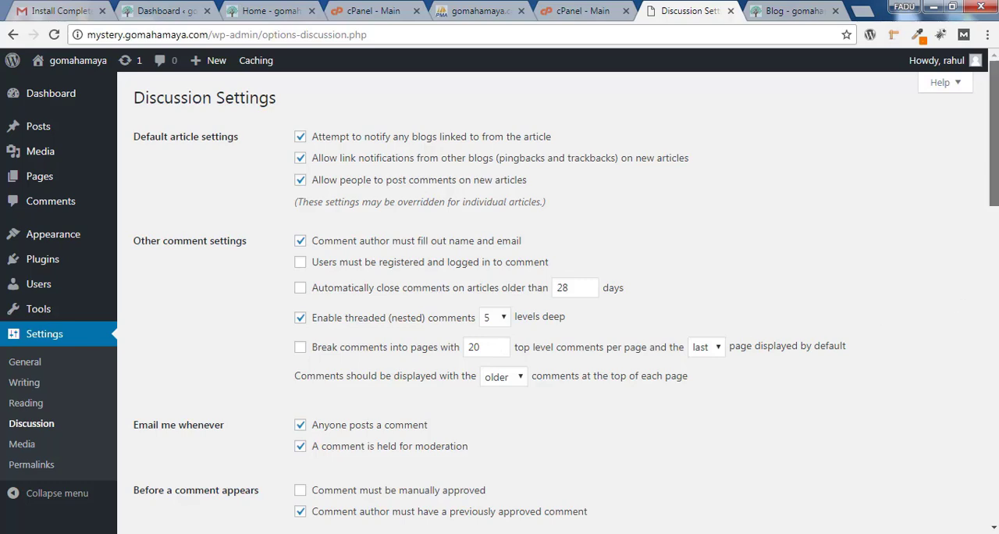
Turn off the email notifications for anyone posting a comment and for comments held for moderation
scroll(993, 133, "down", 1)
scroll(994, 133, "down", 1)
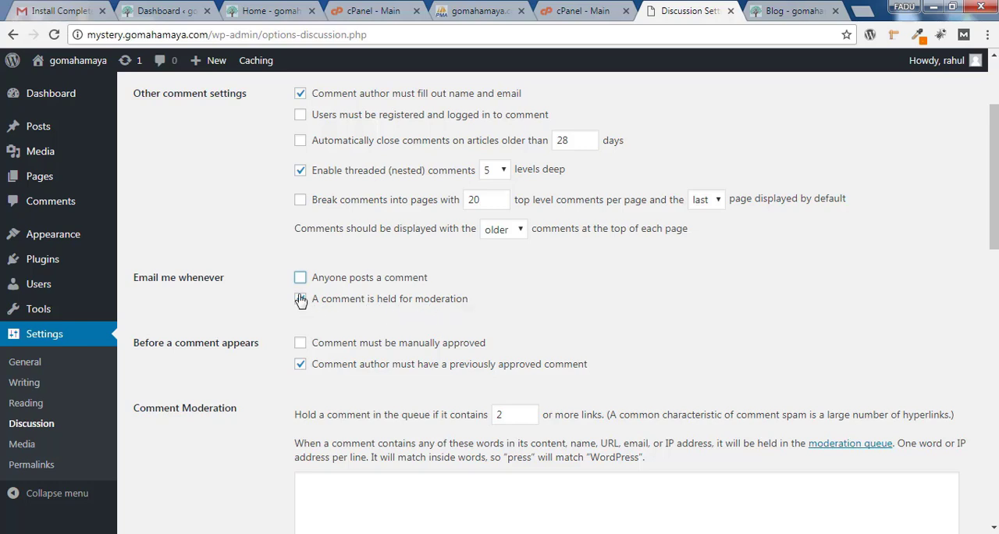
left_click(301, 299)
Require comments to be manually approved before they appear, and review the comment moderation and blacklist options
scroll(994, 195, "down", 2)
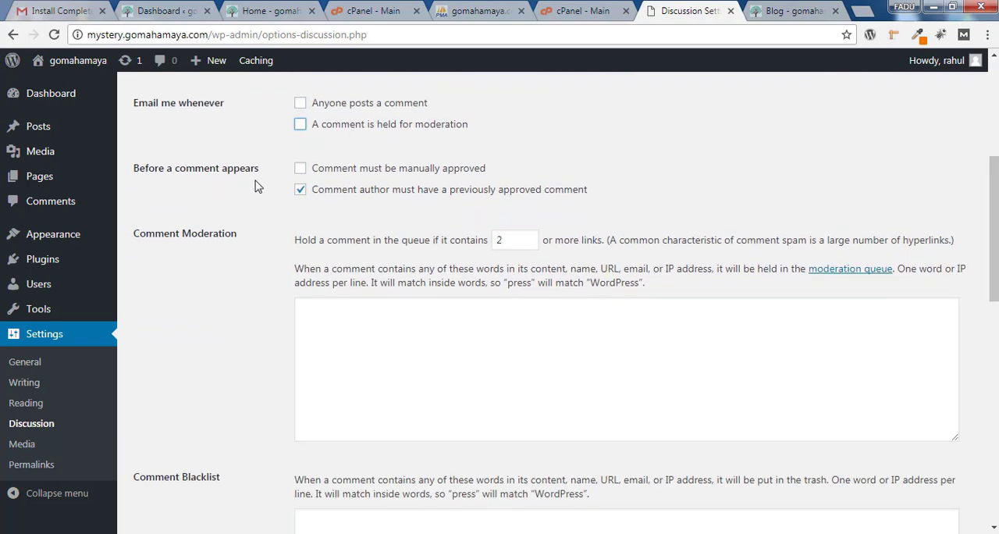
left_click(300, 170)
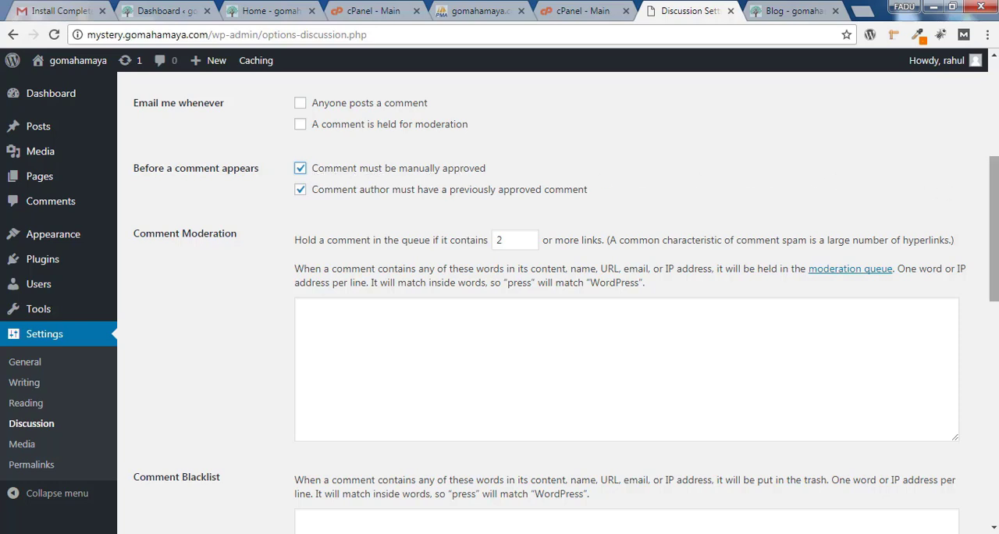
left_click_drag(997, 189, 997, 217)
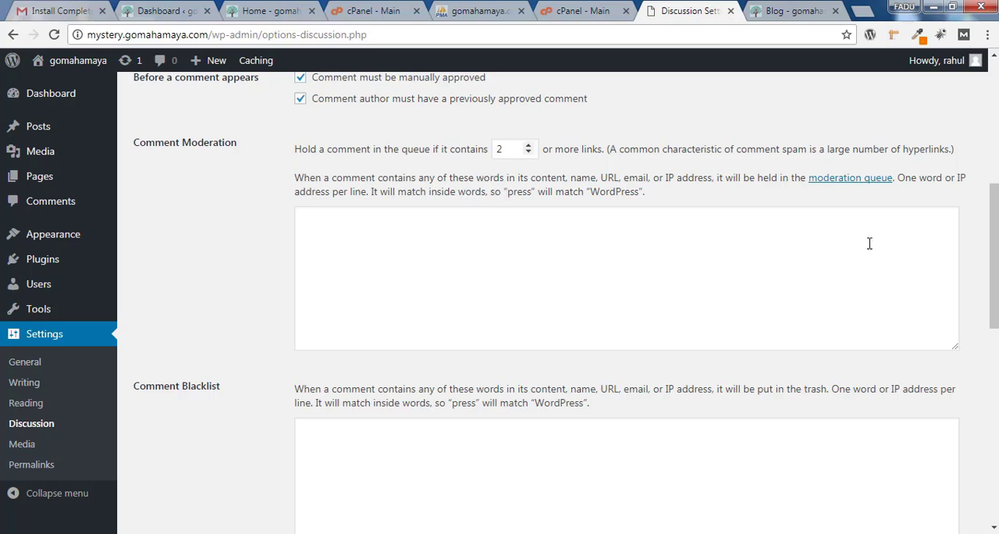
scroll(896, 271, "up", 1)
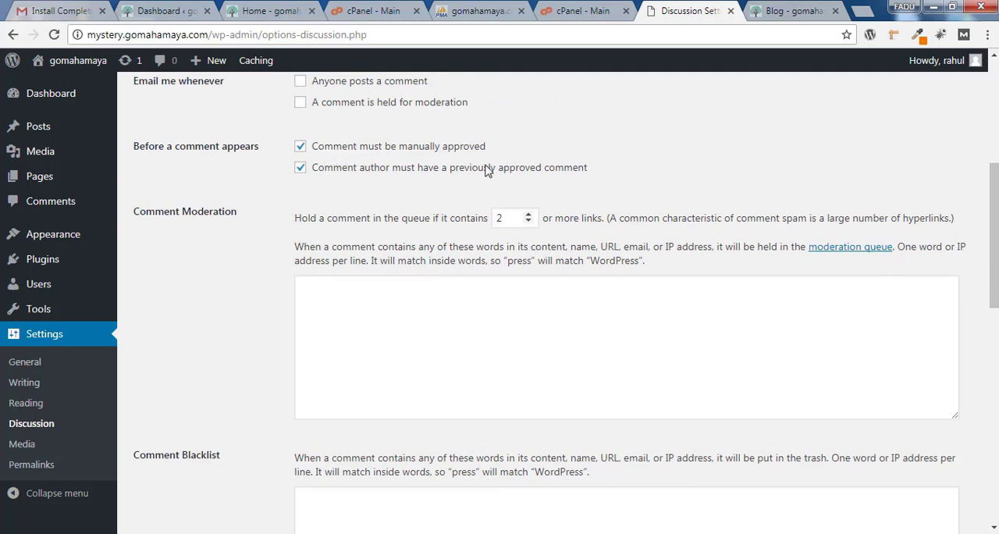
scroll(994, 234, "down", 3)
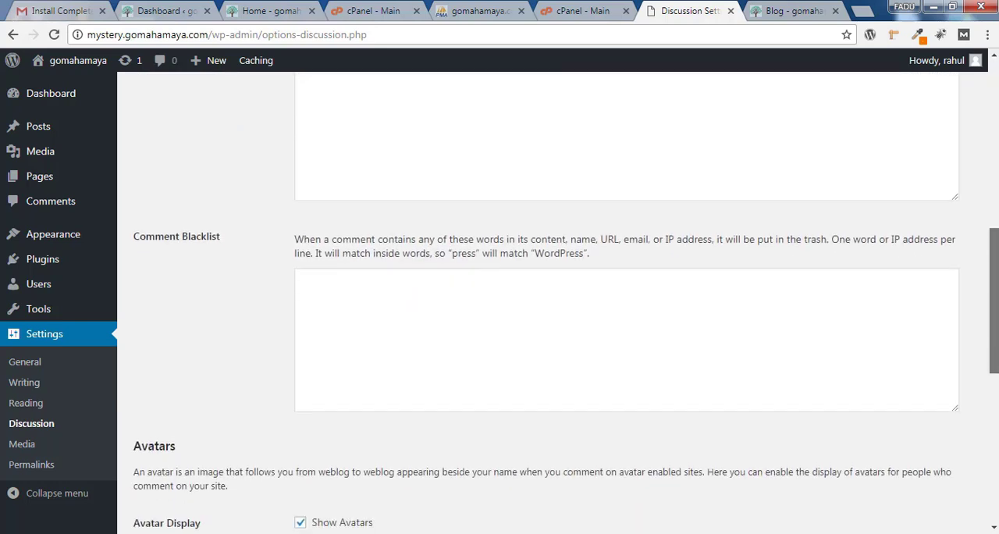
left_click(551, 360)
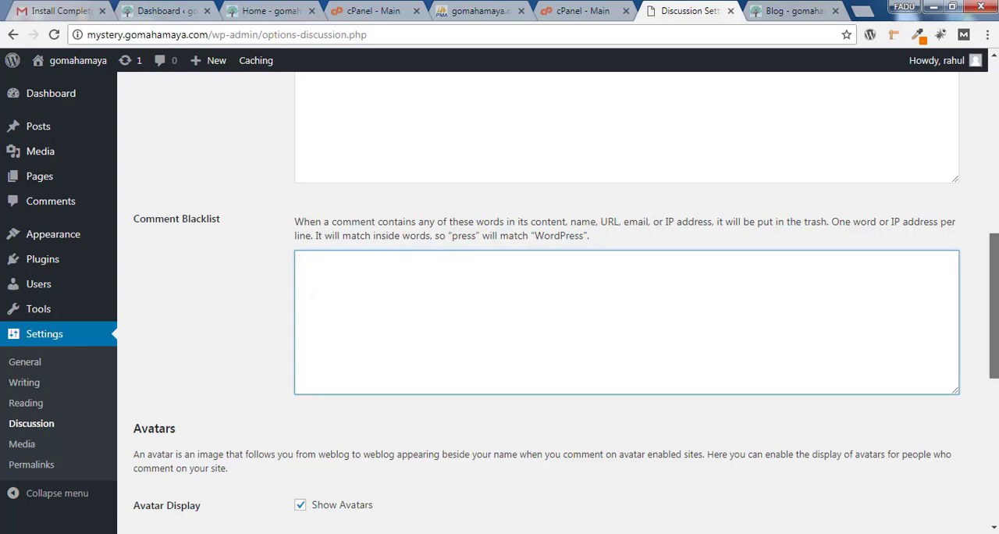
Turn the avatar display off and back on, and review the maximum rating and default avatar options
scroll(994, 313, "down", 1)
scroll(994, 336, "down", 2)
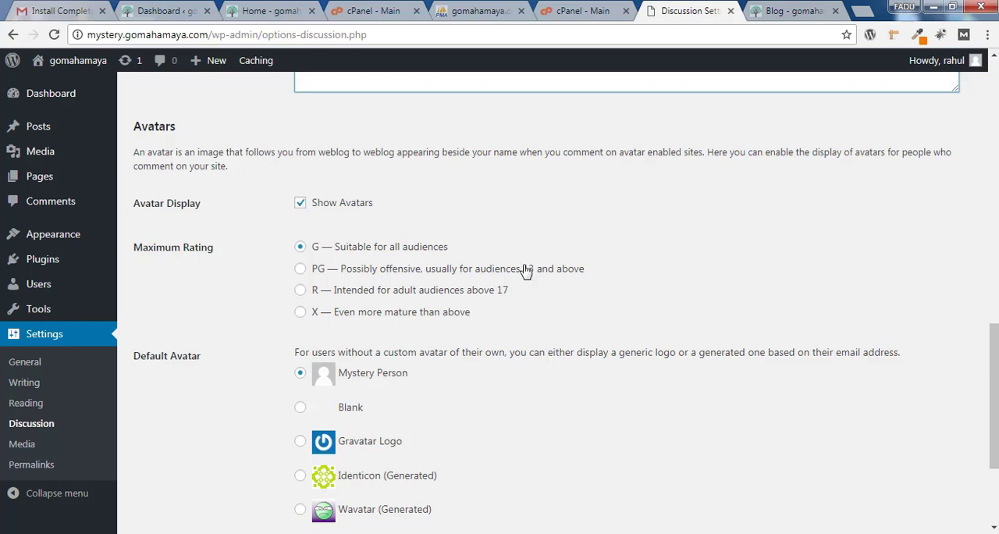
scroll(664, 351, "down", 1)
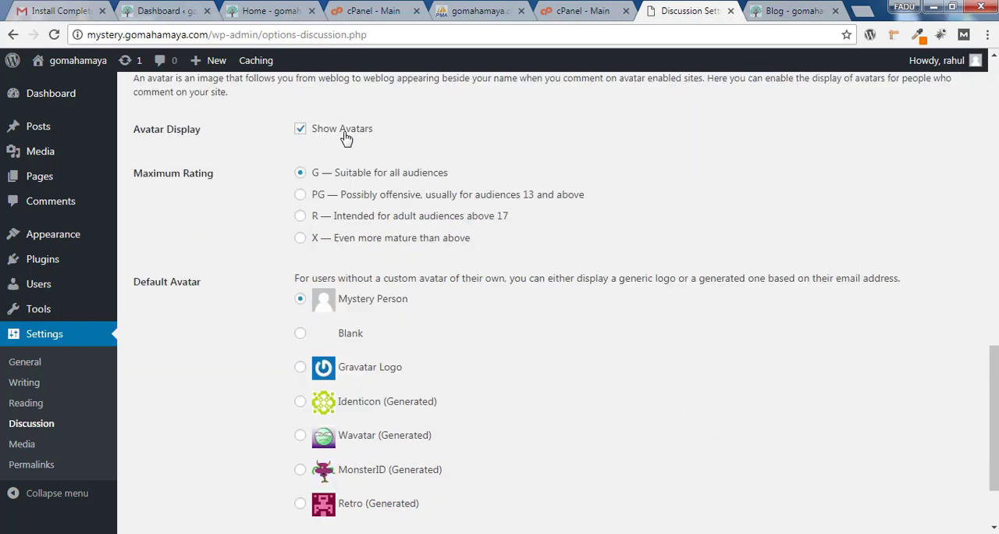
left_click(300, 129)
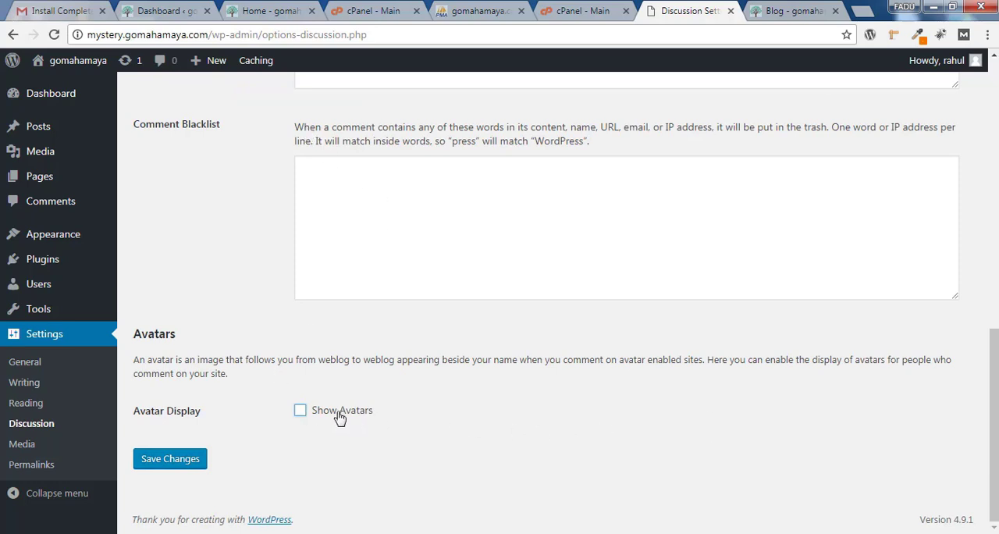
left_click(301, 411)
scroll(307, 418, "down", 4)
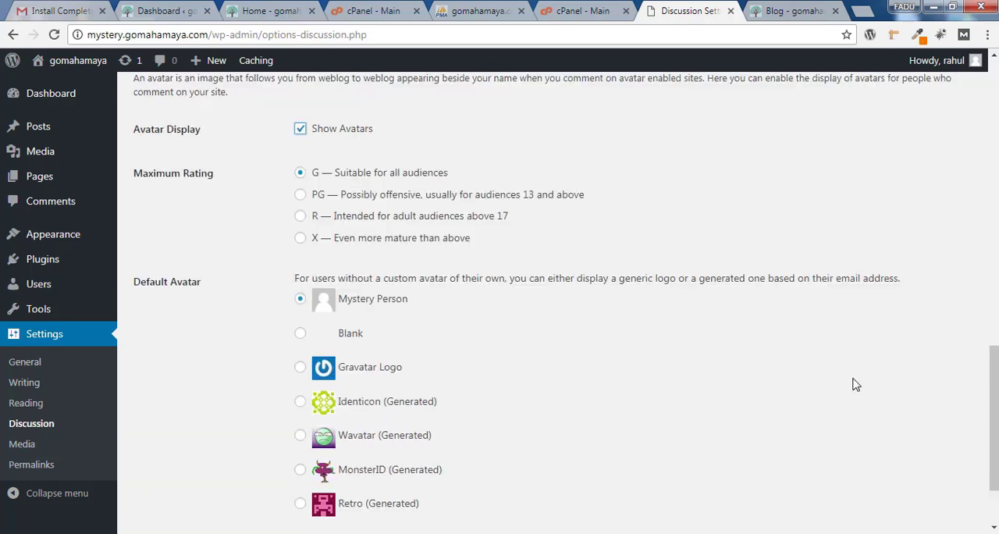
scroll(856, 383, "down", 1)
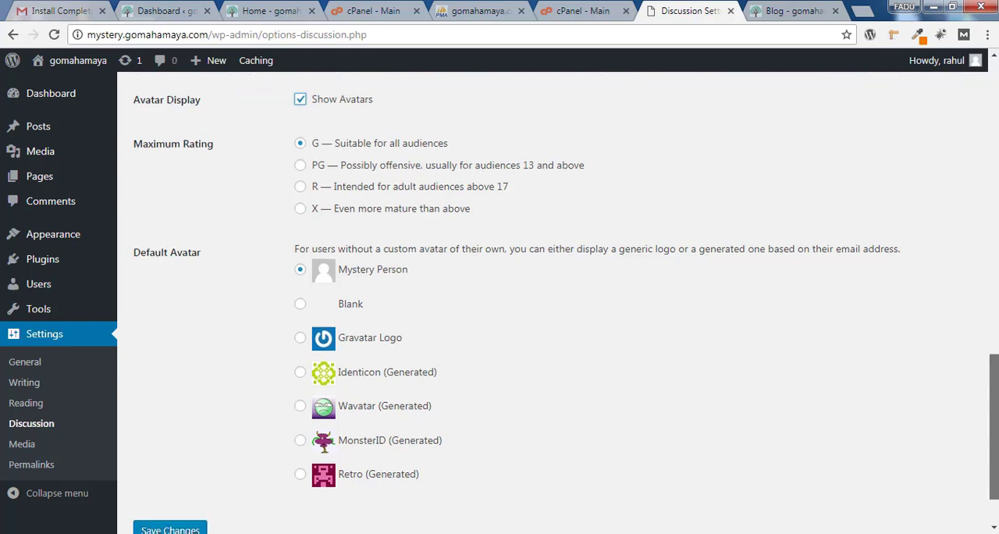
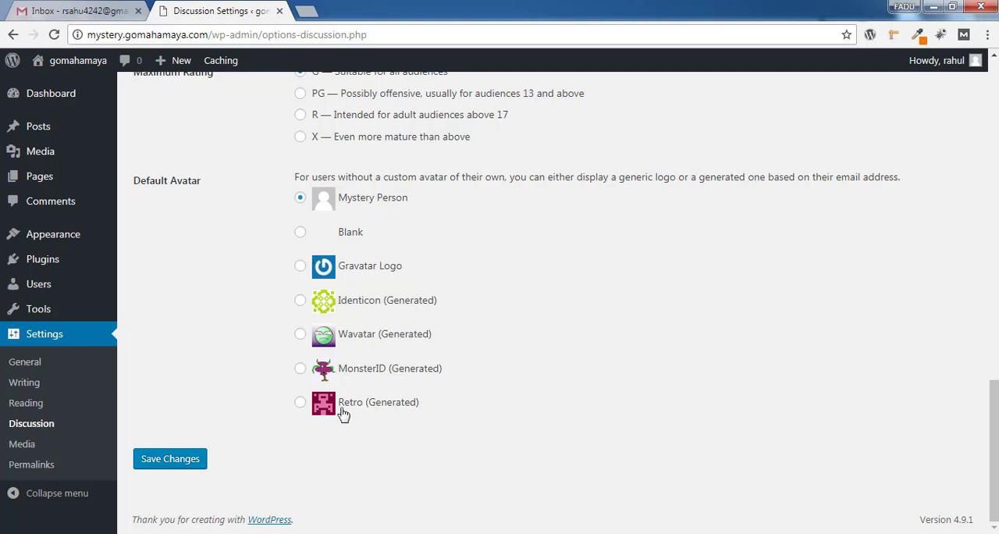
Set the default avatar to MonsterID (Generated), save the discussion settings, and check the avatar in the account menu
left_click(300, 232)
left_click(301, 266)
mouse_move(91, 283)
mouse_move(979, 70)
left_click(301, 369)
left_click(182, 464)
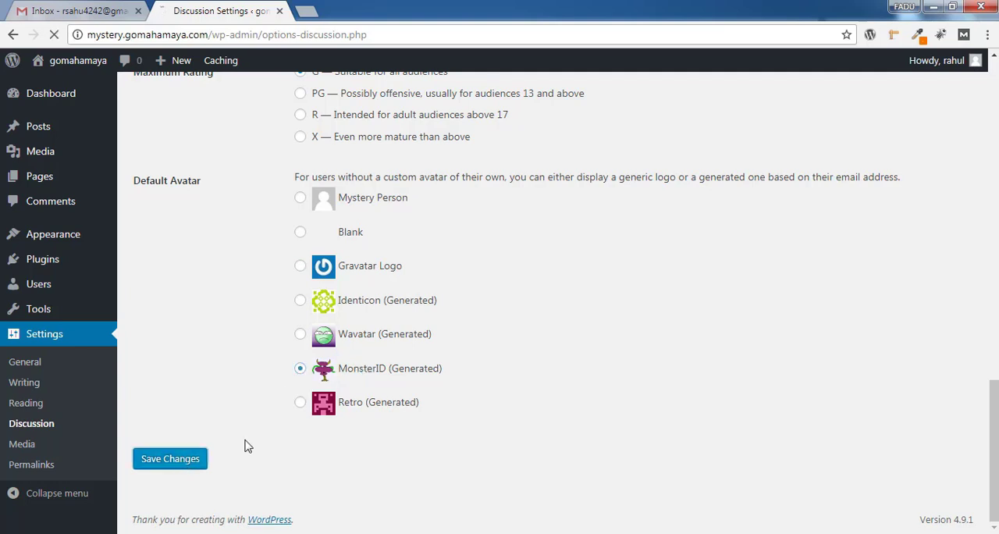
mouse_move(974, 67)
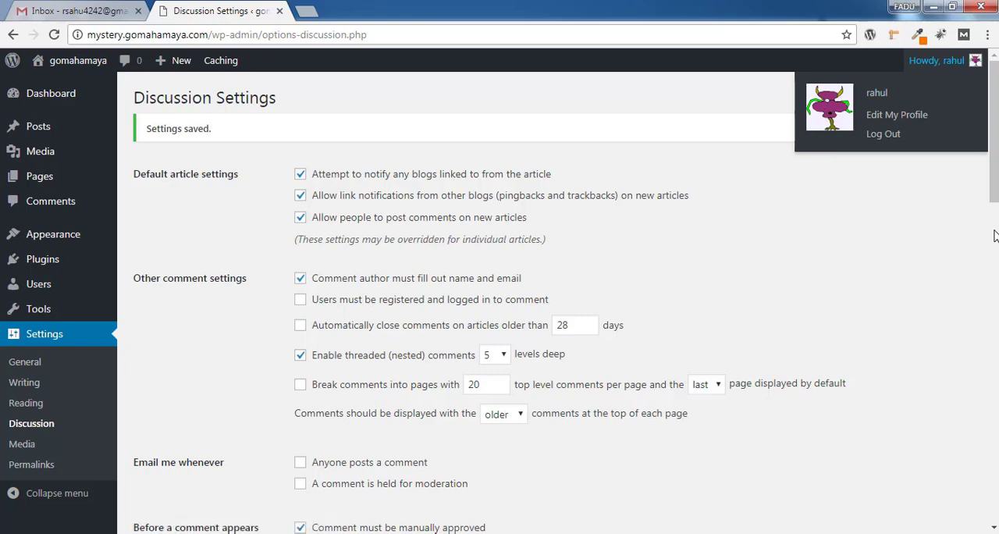
scroll(834, 156, "down", 1)
scroll(547, 297, "down", 13)
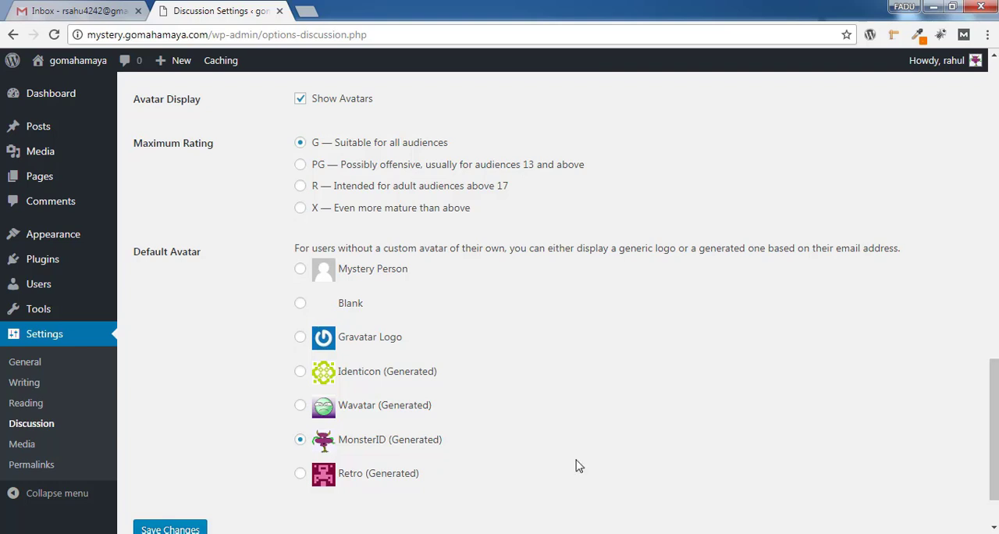
Review the medium and large image sizes in the media settings and save the settings with the existing values
left_click(45, 448)
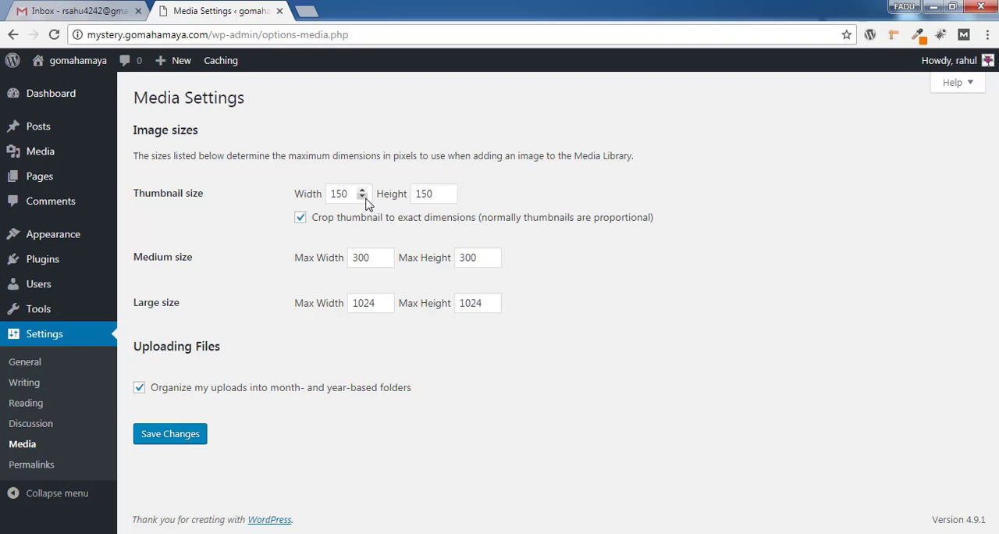
left_click_drag(381, 258, 338, 265)
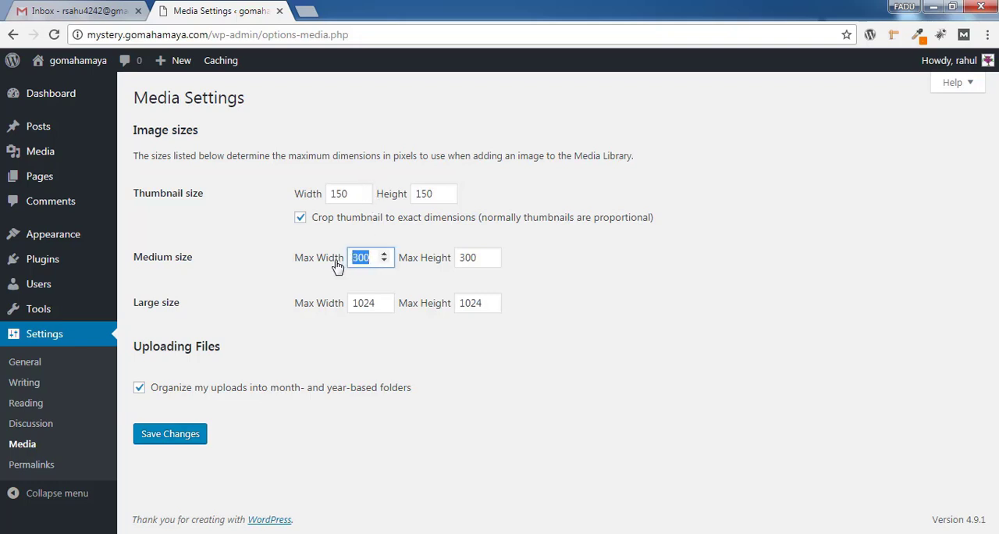
left_click_drag(482, 256, 437, 259)
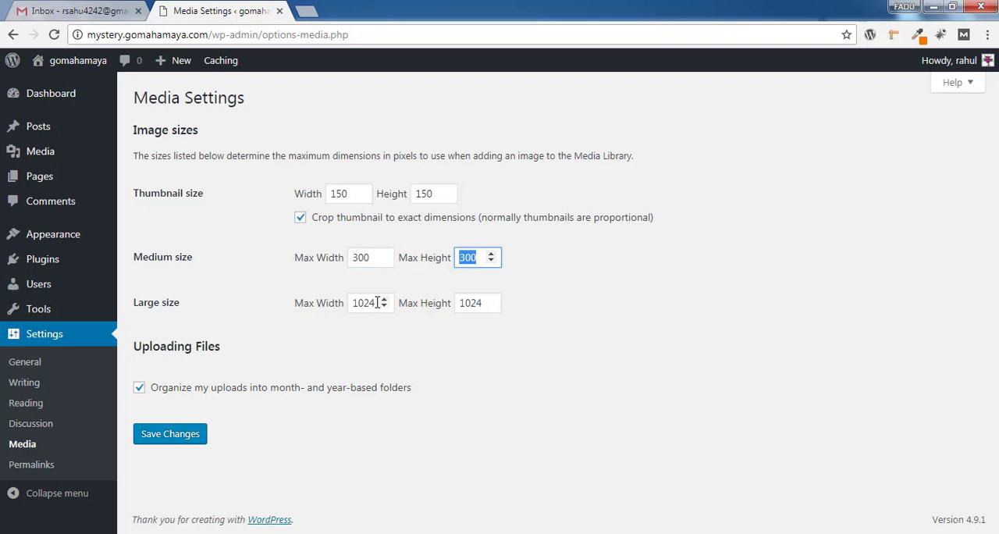
left_click_drag(377, 303, 354, 302)
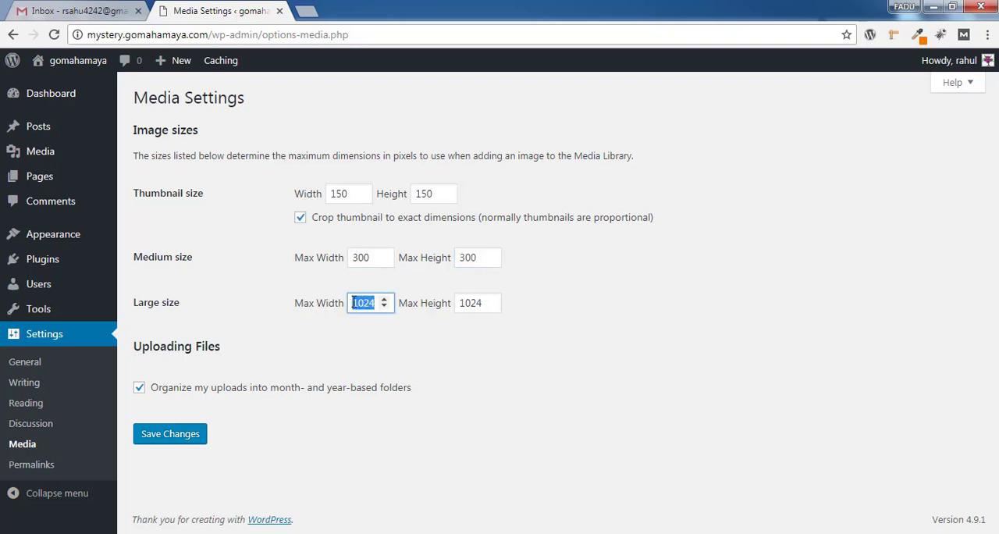
left_click(668, 336)
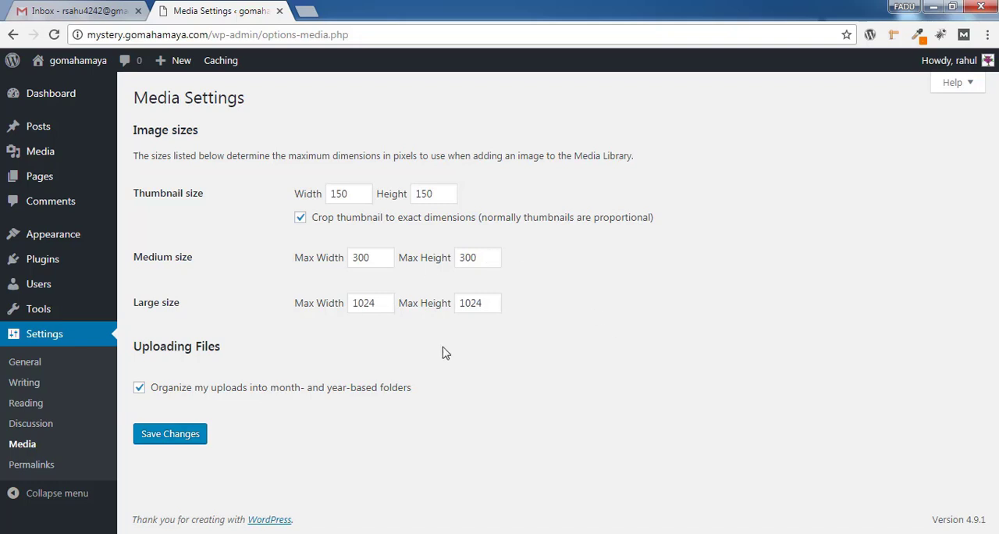
left_click(185, 439)
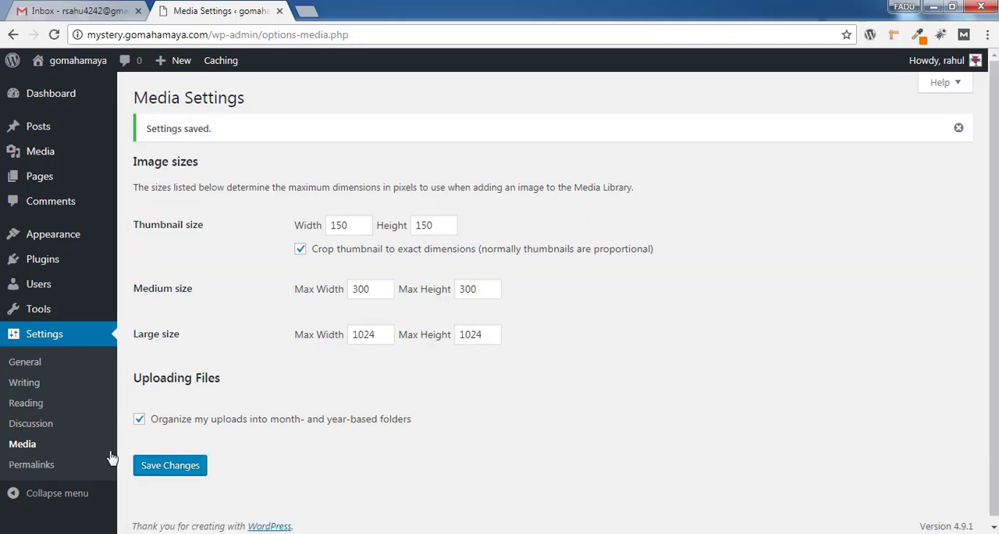
Open the permalink settings and compare the Plain structure's sample URL with the web address of the published DNS Validation Error article
left_click(79, 464)
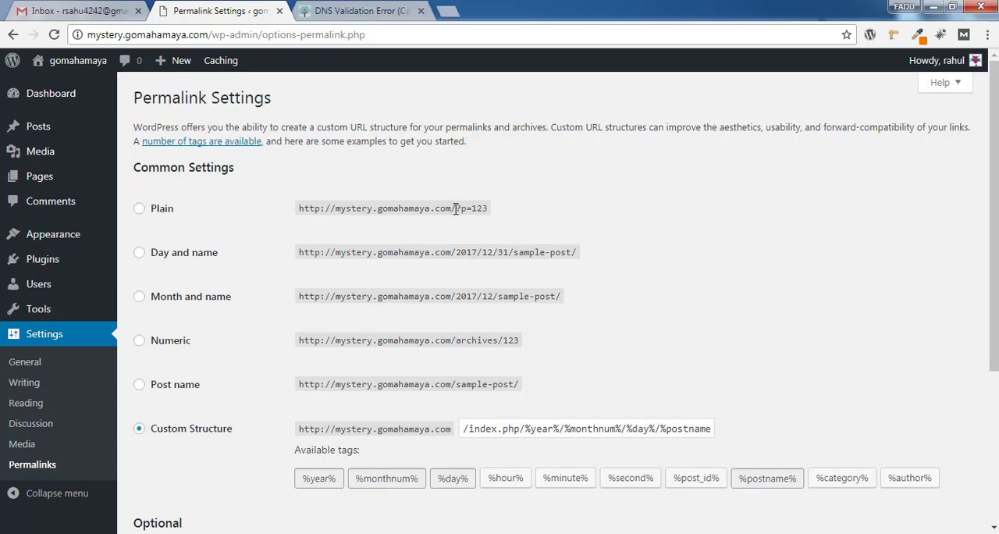
left_click_drag(455, 208, 496, 214)
left_click(377, 14)
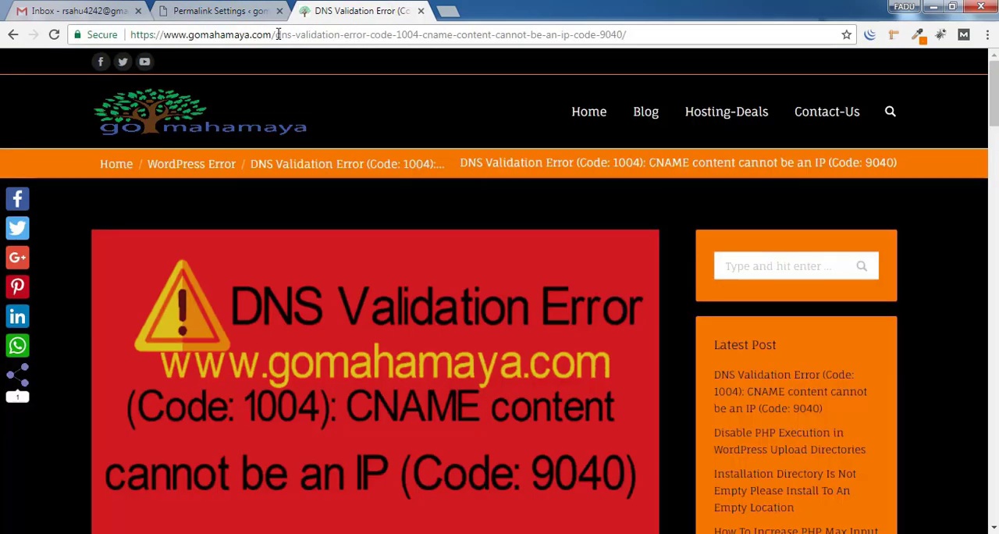
left_click_drag(278, 38, 633, 36)
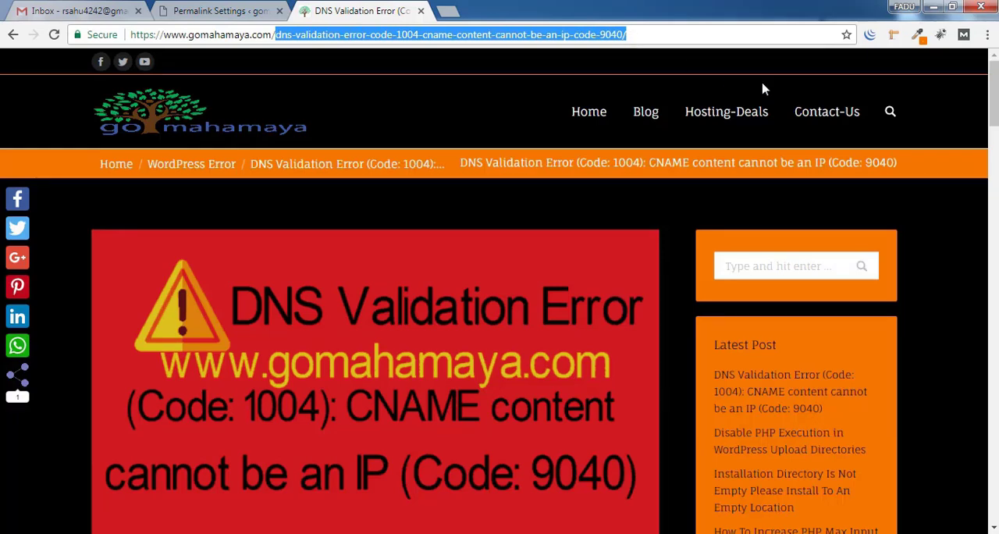
left_click_drag(994, 88, 994, 124)
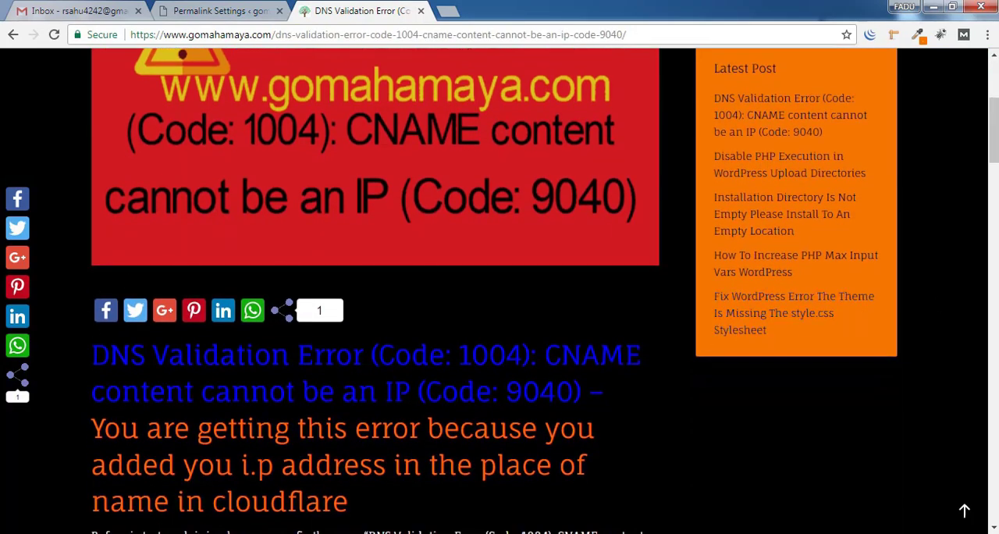
left_click_drag(994, 121, 994, 81)
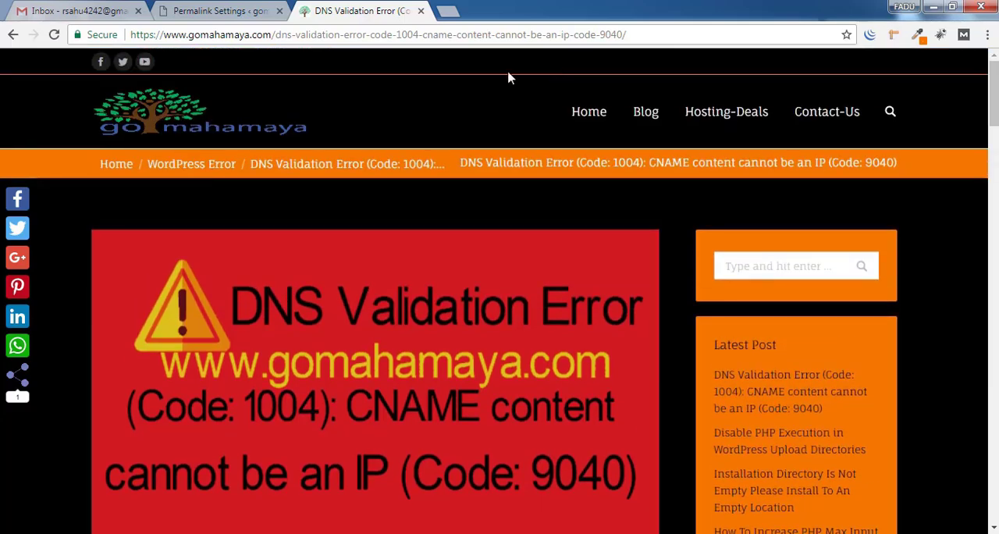
left_click_drag(275, 34, 664, 26)
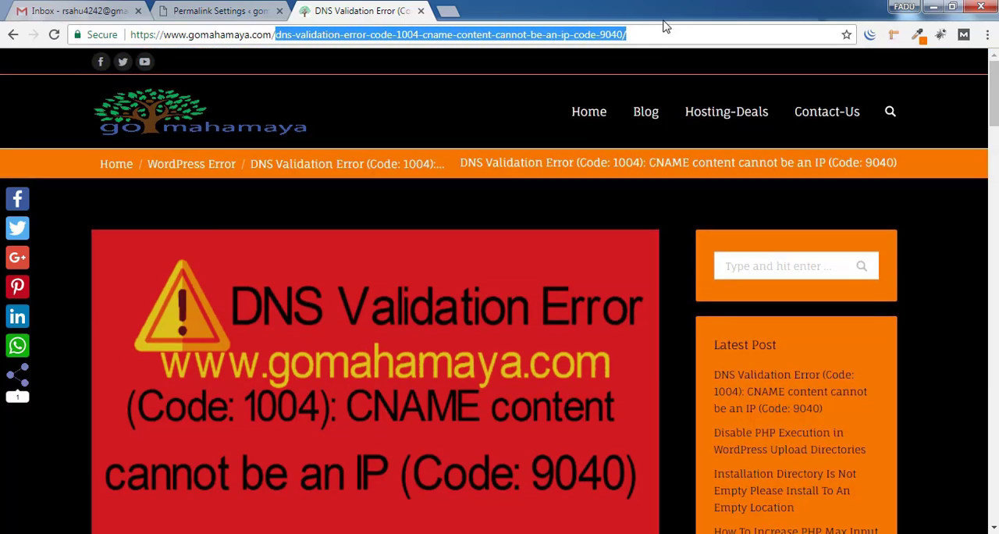
left_click(234, 10)
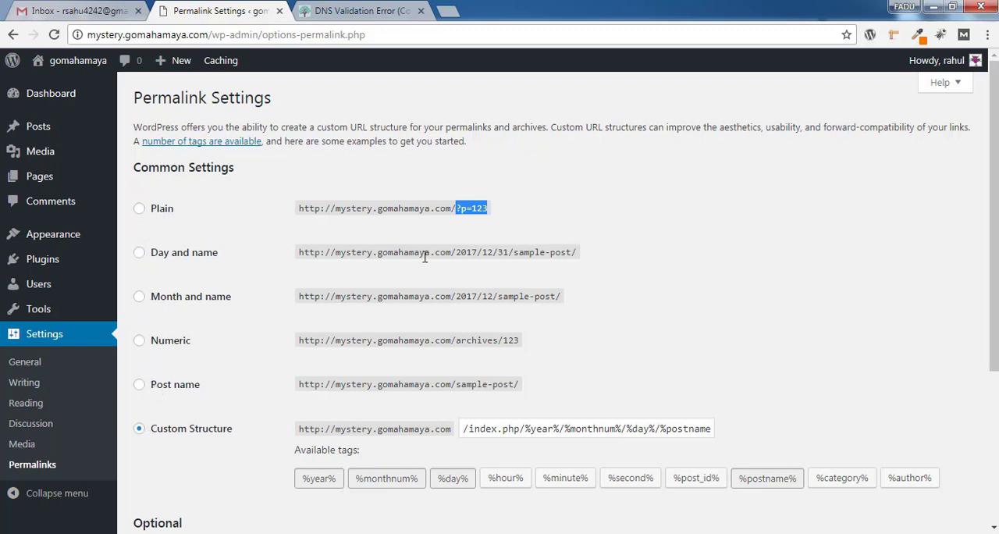
Try the Day and name permalink structure, examine the date part of its sample URL, and switch to Post name
left_click_drag(477, 253, 501, 254)
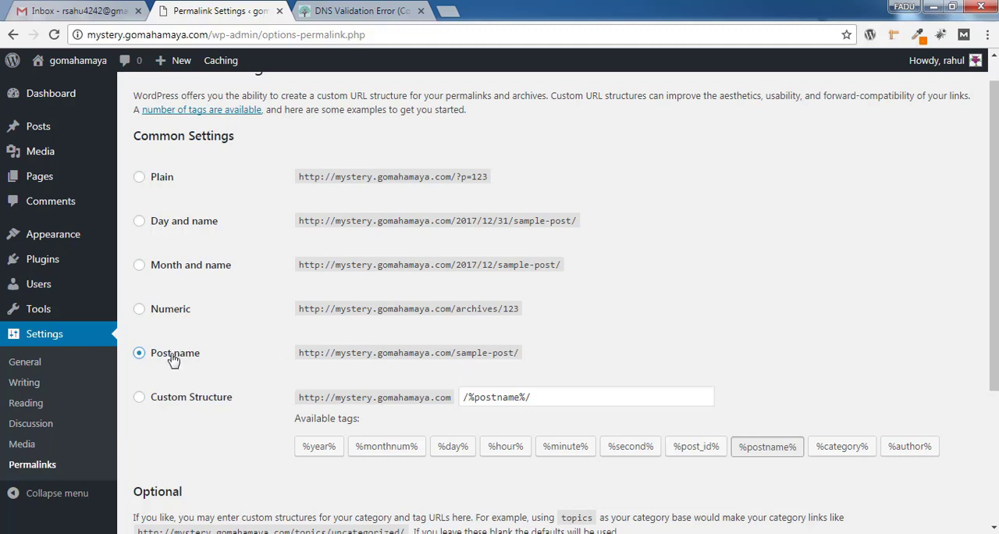
left_click(139, 222)
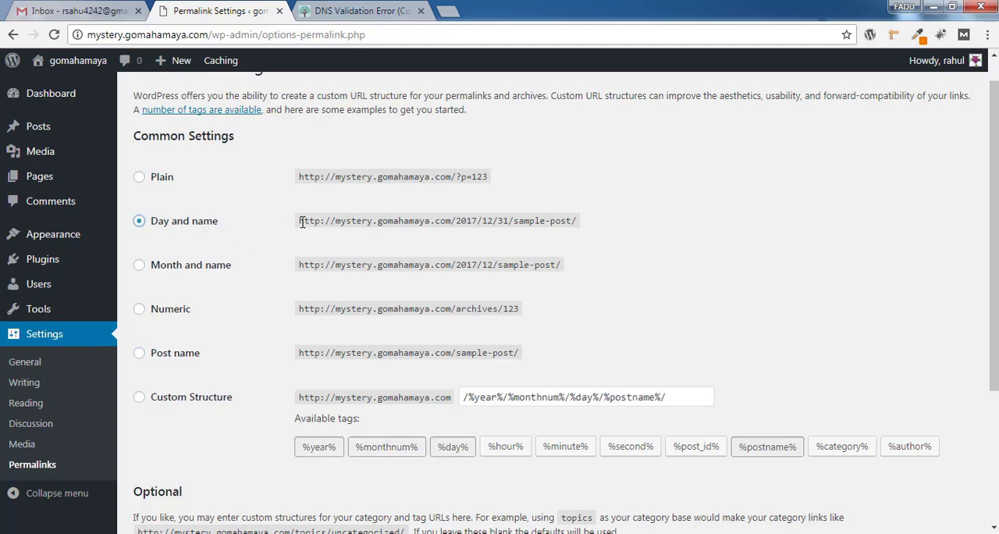
left_click_drag(299, 222, 555, 207)
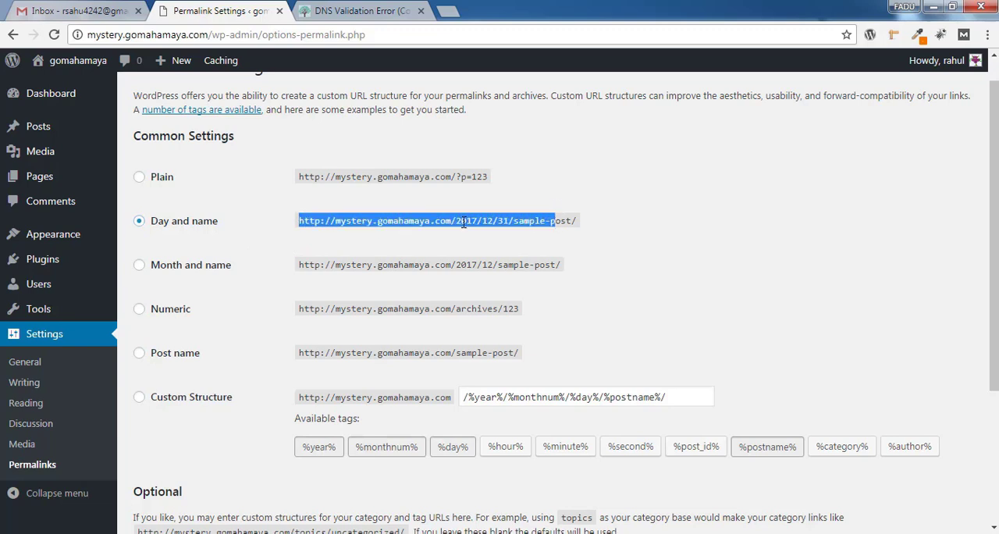
left_click_drag(457, 220, 511, 221)
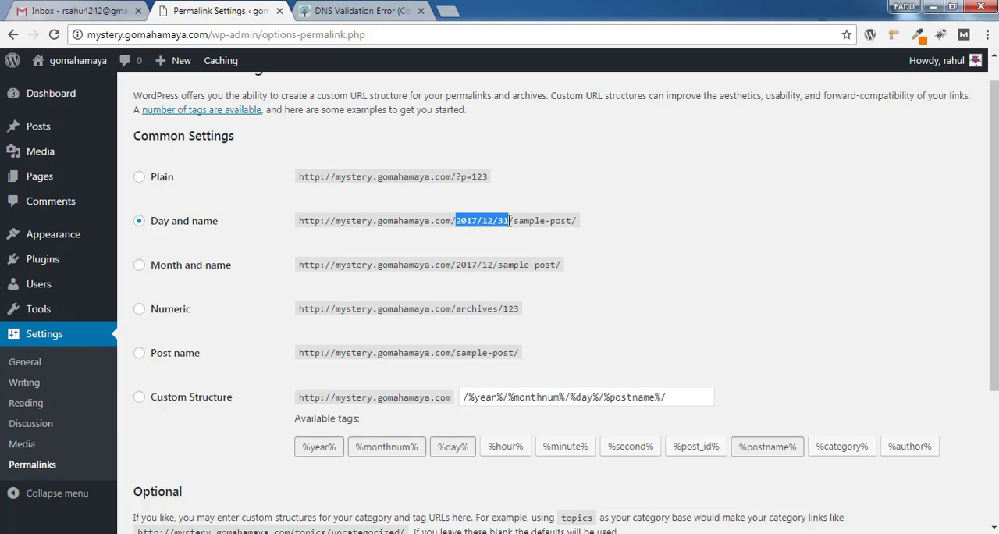
left_click(952, 264)
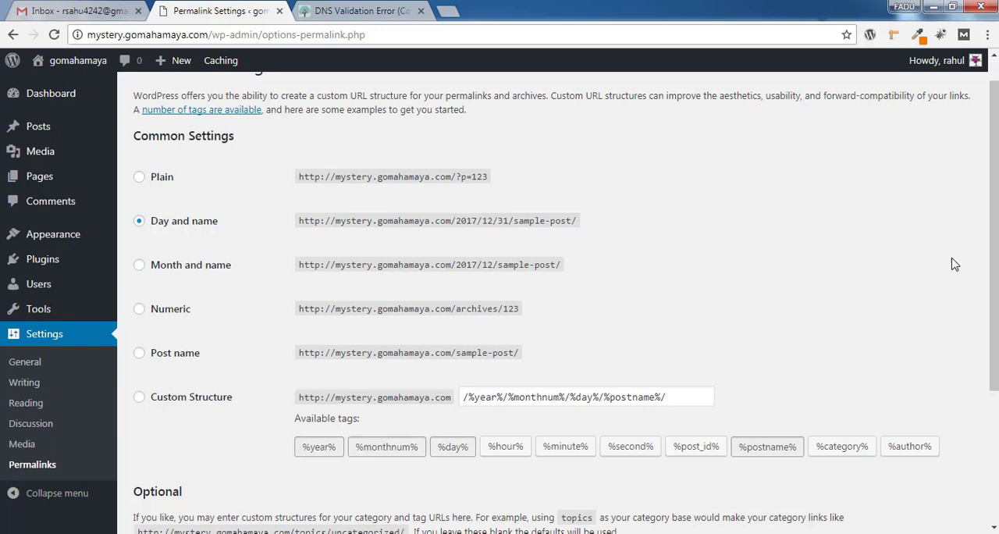
left_click(139, 353)
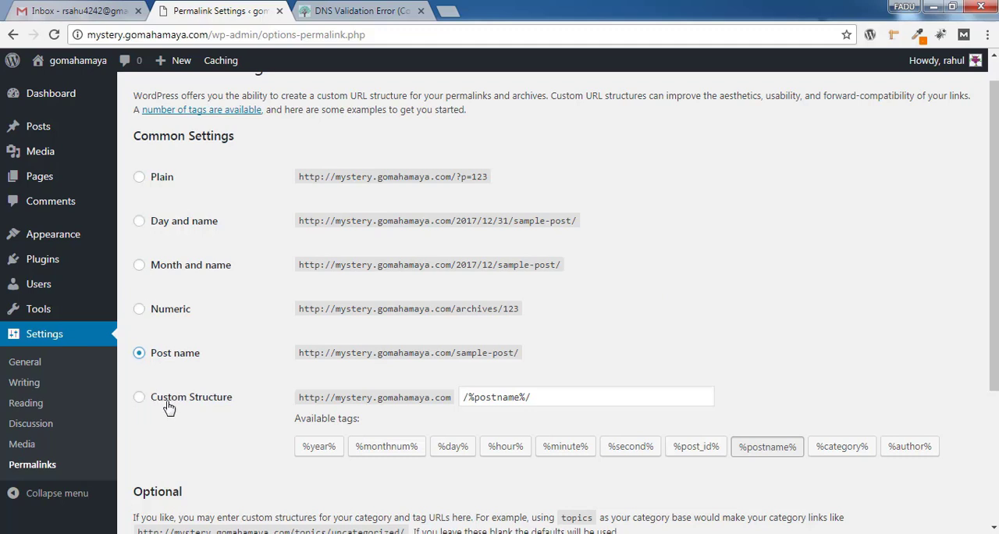
Try a custom permalink structure by adding the %monthnum% and %day% tags after %postname%
left_click(557, 396)
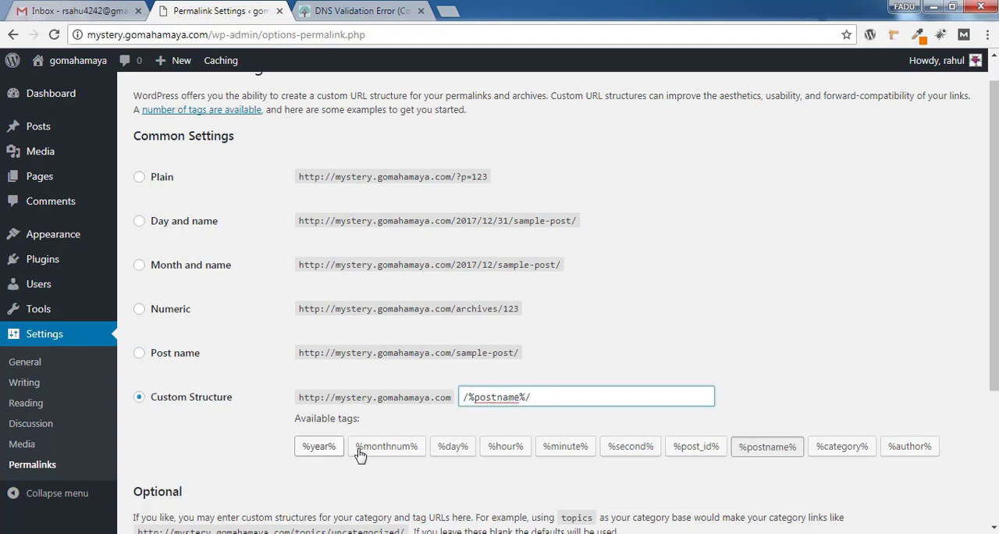
left_click(385, 448)
left_click(454, 447)
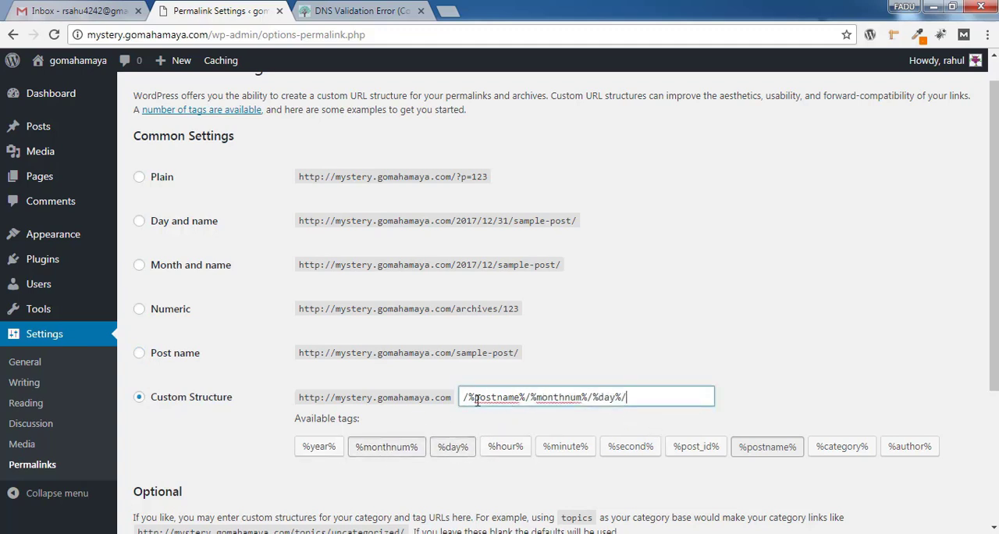
left_click_drag(474, 397, 616, 398)
Choose the Day and name permalink structure and set the optional category base to "category"
left_click(140, 222)
scroll(170, 273, "down", 3)
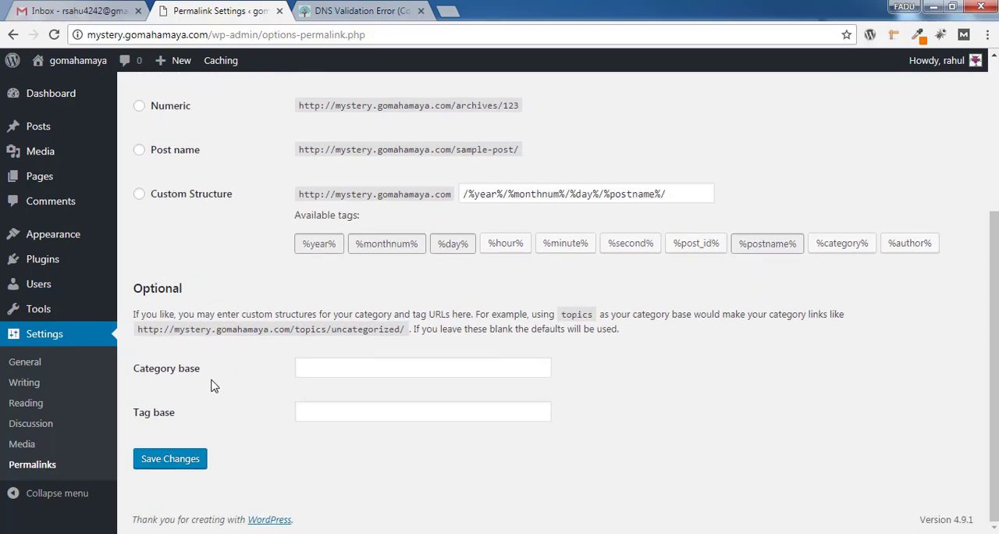
left_click(366, 373)
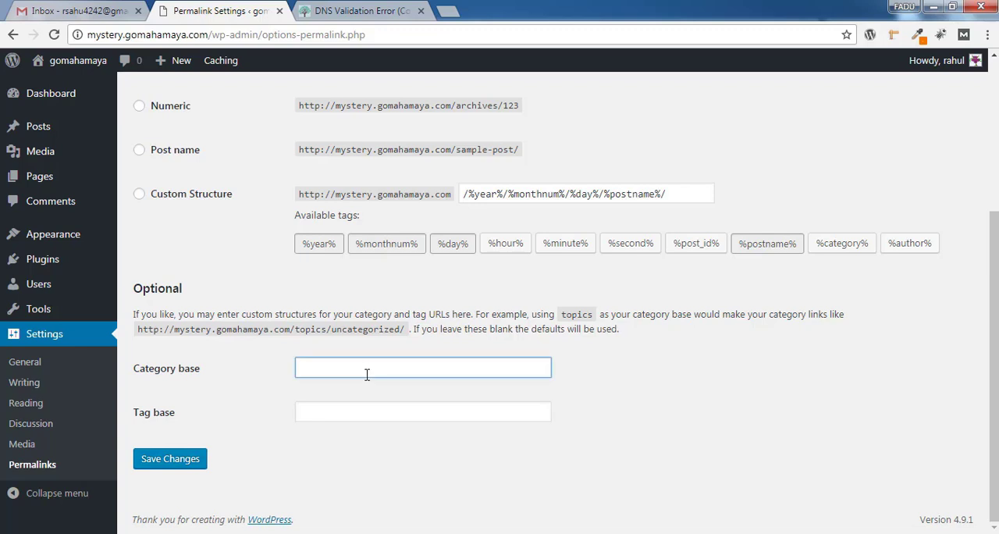
type("ca")
key("Down")
key("Return")
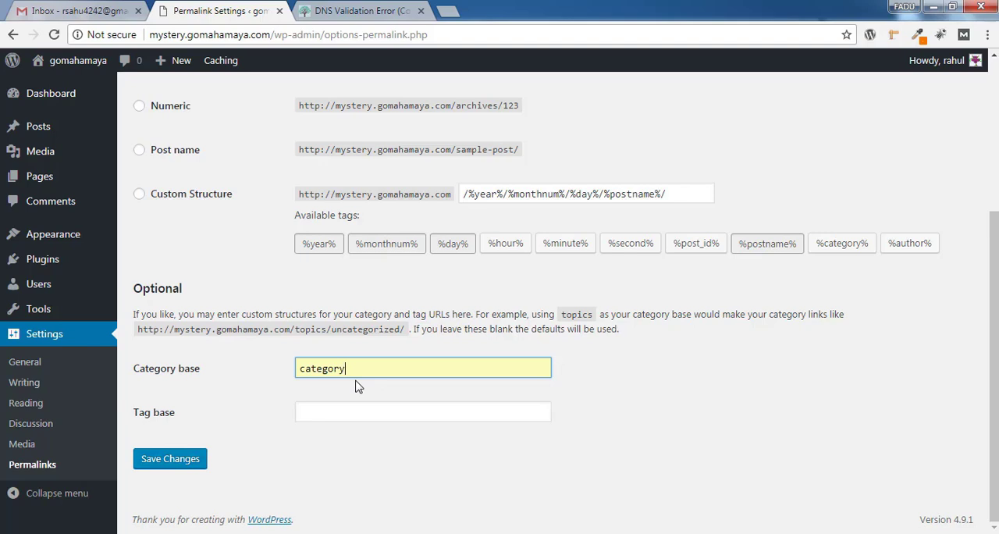
Set the optional tag base to "tag"
left_click(413, 412)
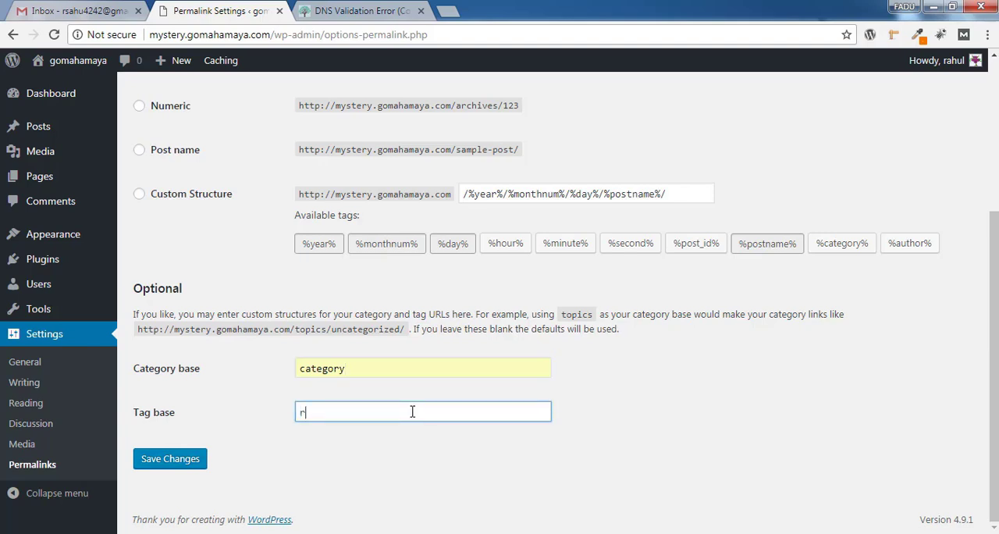
type("tag")
left_click(682, 418)
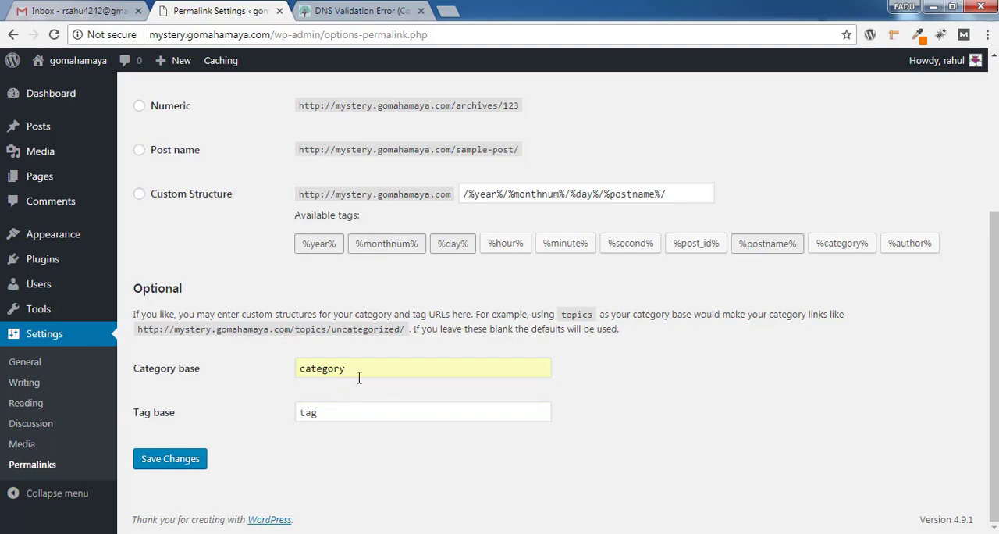
Check the category and tag bases against the "topics" example URL and save the permalink settings
left_click_drag(361, 366, 279, 378)
left_click(720, 362)
left_click_drag(556, 314, 601, 314)
left_click(679, 365)
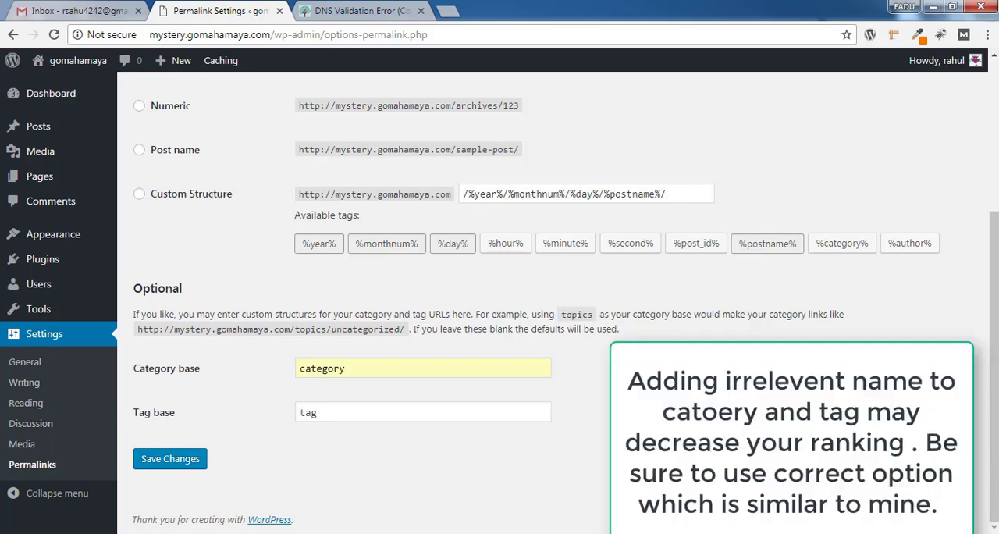
left_click_drag(341, 411, 278, 428)
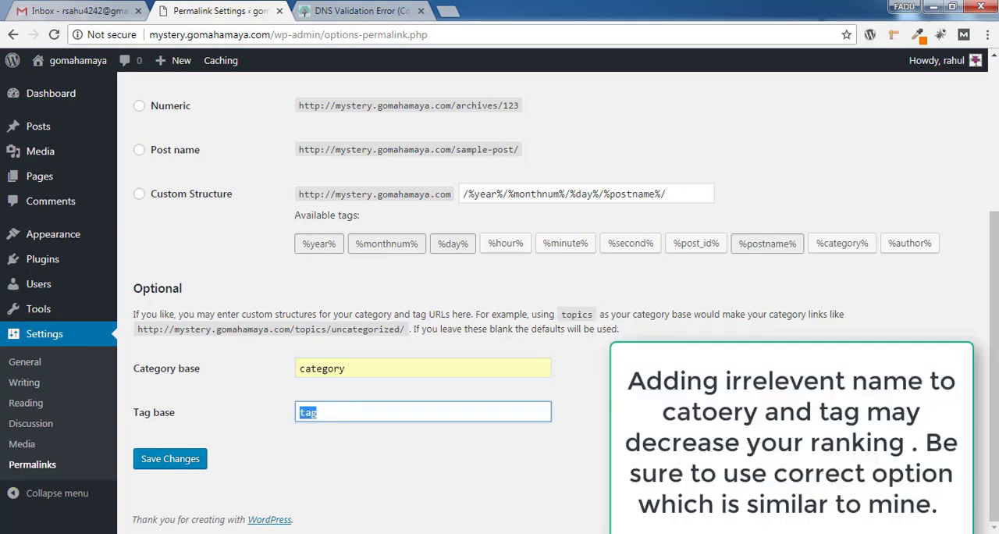
left_click(672, 414)
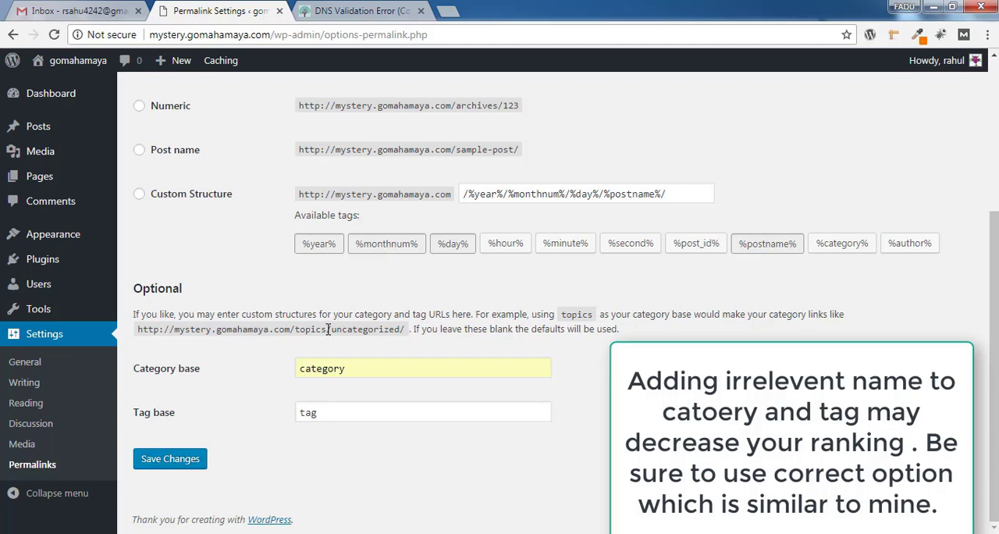
left_click_drag(348, 369, 297, 372)
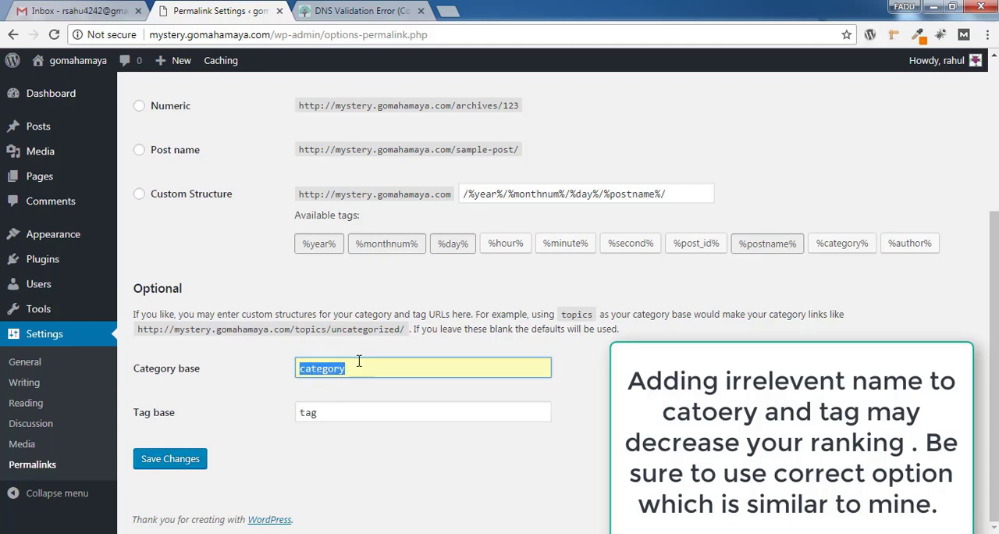
left_click_drag(331, 329, 290, 329)
left_click(335, 317)
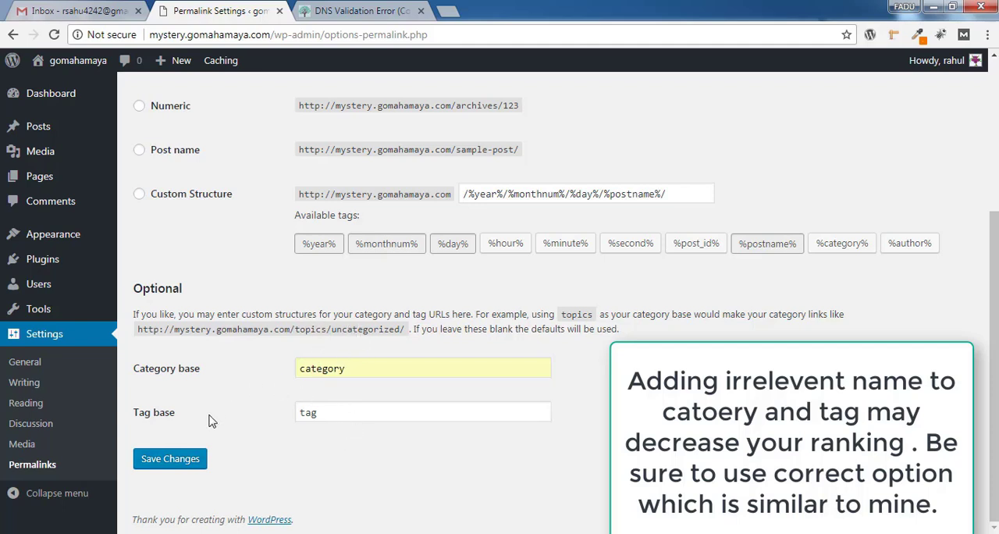
left_click(178, 461)
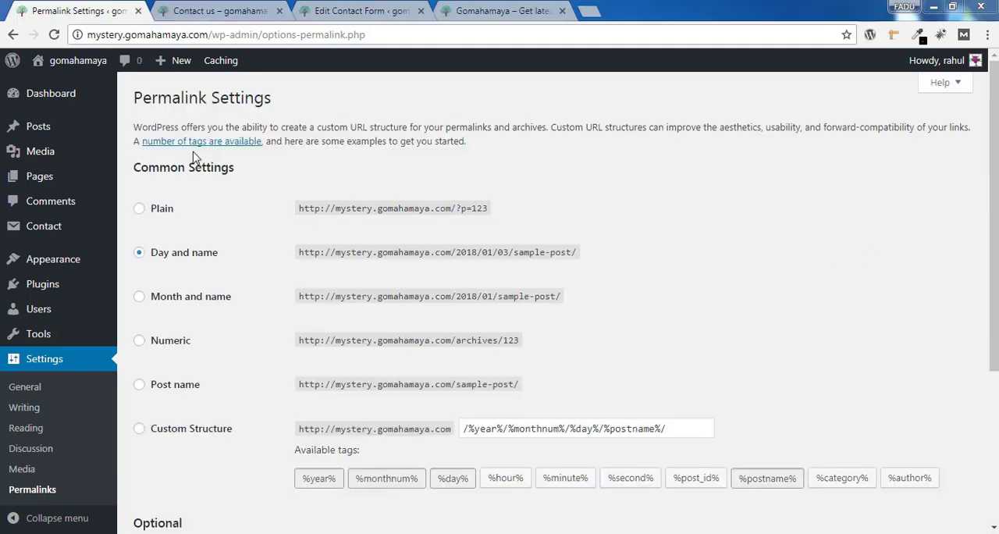
Search the WordPress theme directory for "news portal"
left_click(78, 97)
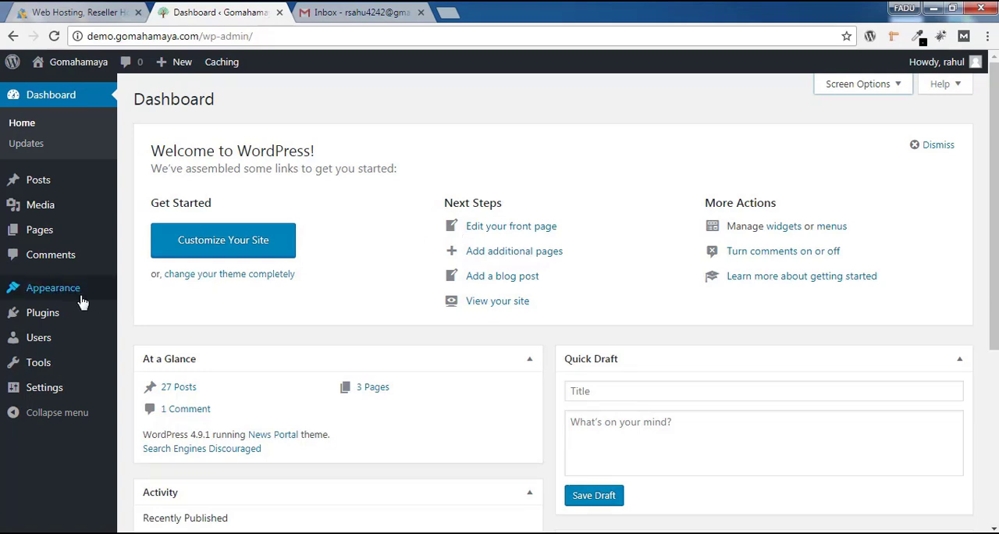
mouse_move(85, 303)
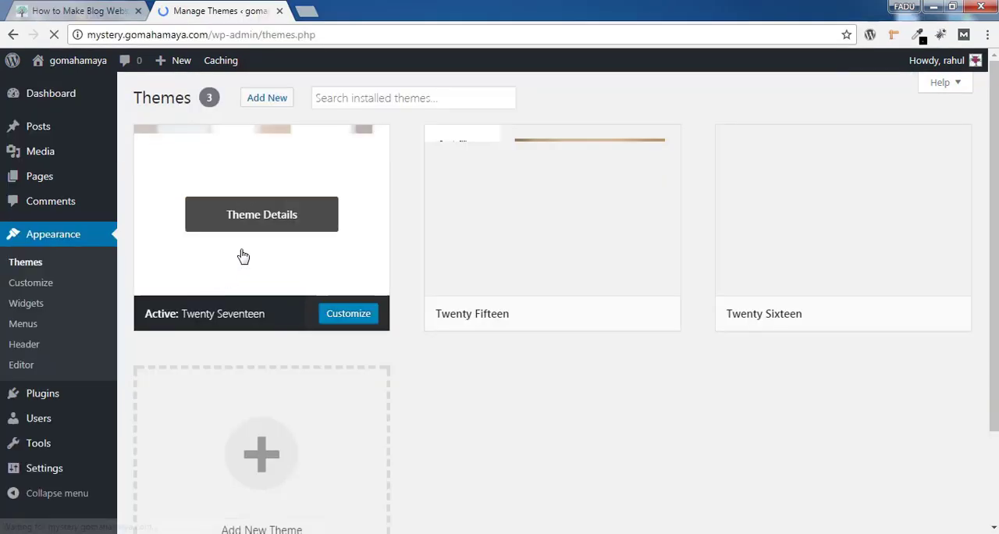
left_click(265, 106)
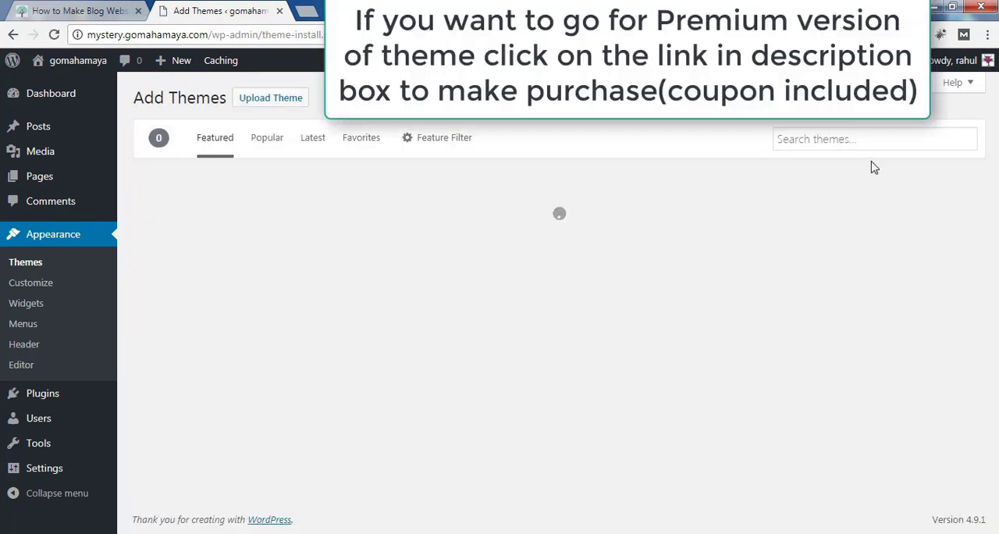
left_click(820, 141)
type("n")
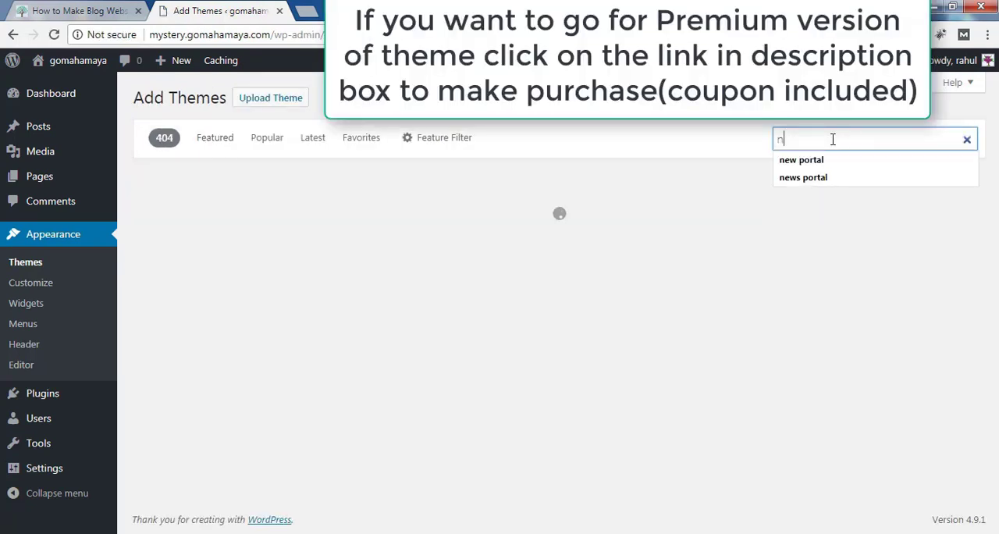
type("ews portal")
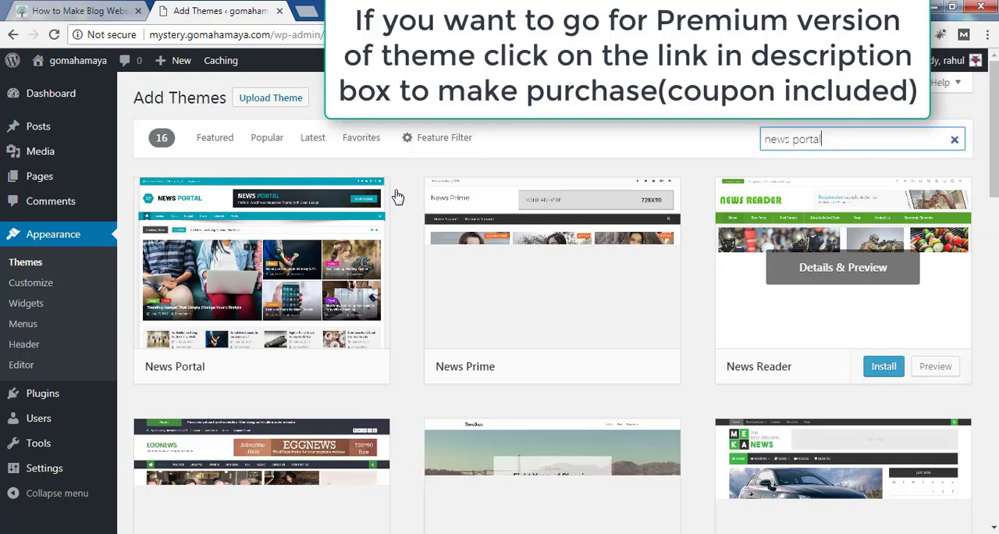
Install and activate the News Portal theme
mouse_move(216, 257)
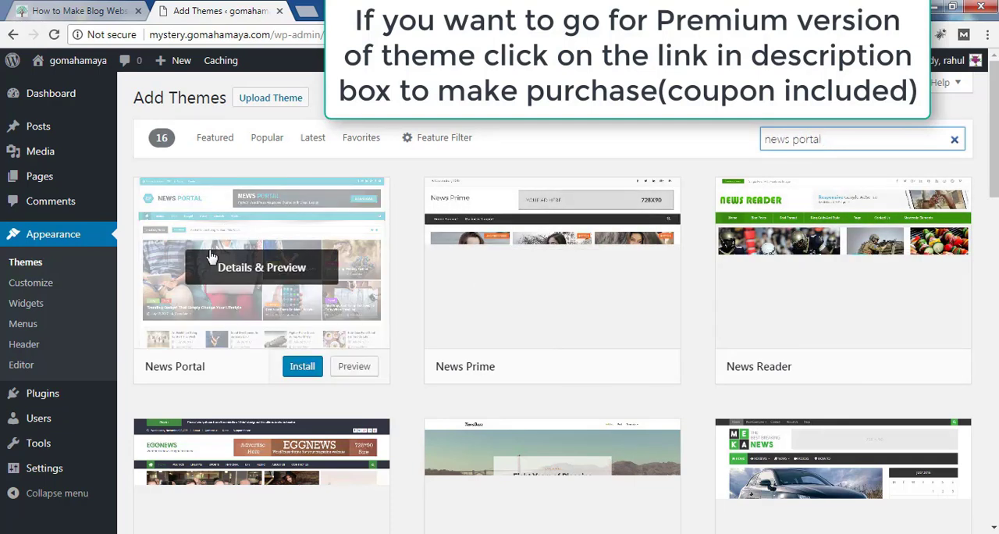
left_click(305, 373)
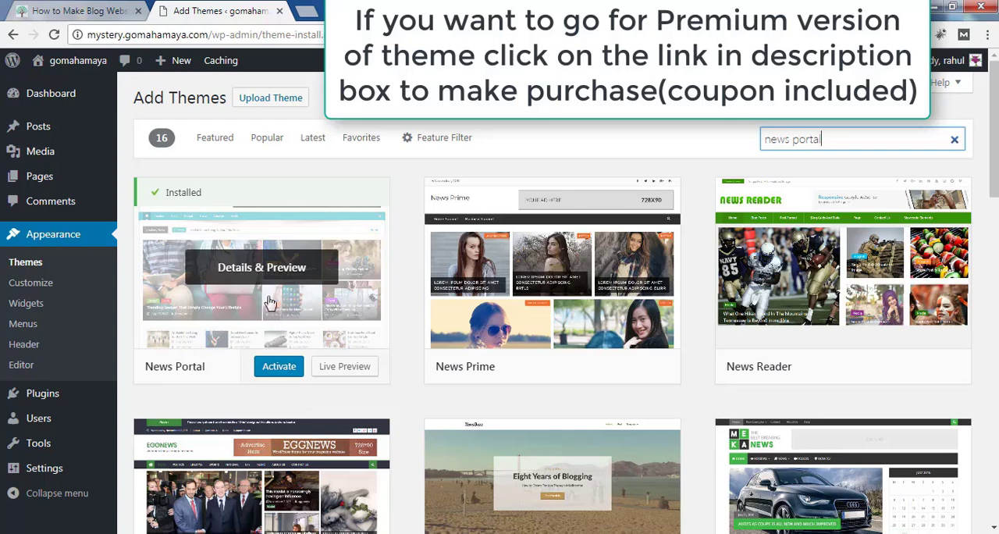
left_click(281, 372)
left_click(281, 370)
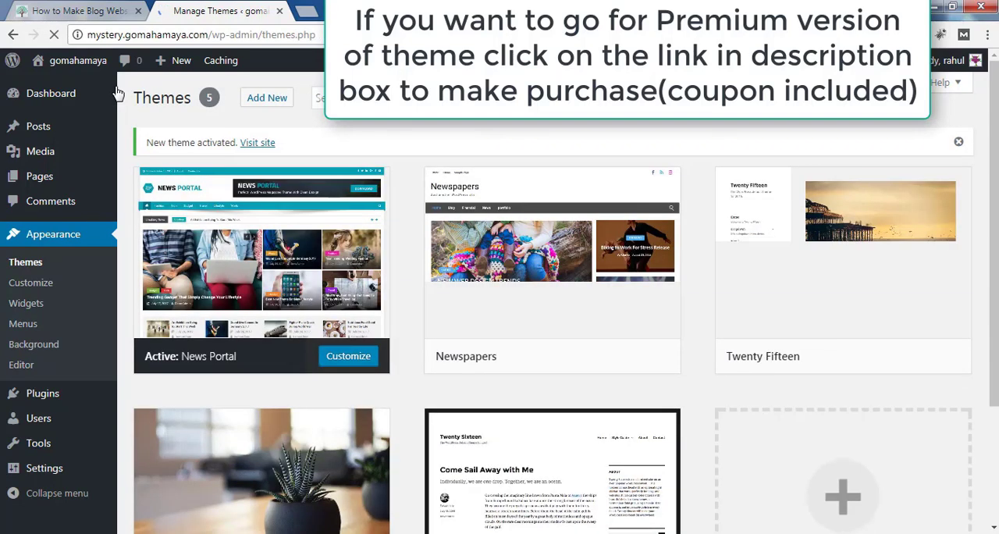
Open the live site in a separate tab, look over its homepage down to the footer, and return to the theme management page
mouse_move(94, 69)
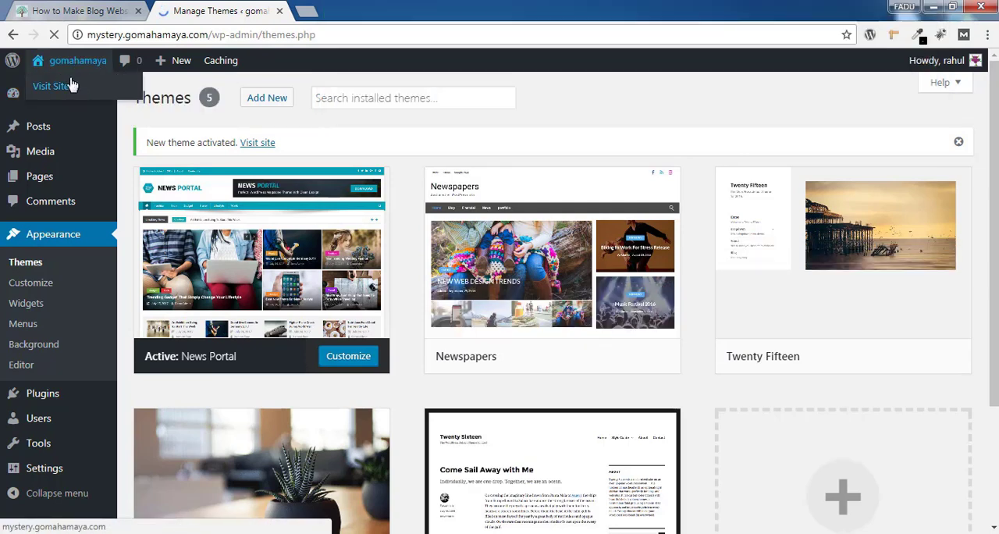
right_click(68, 86)
left_click(134, 88)
key("ctrl+Tab")
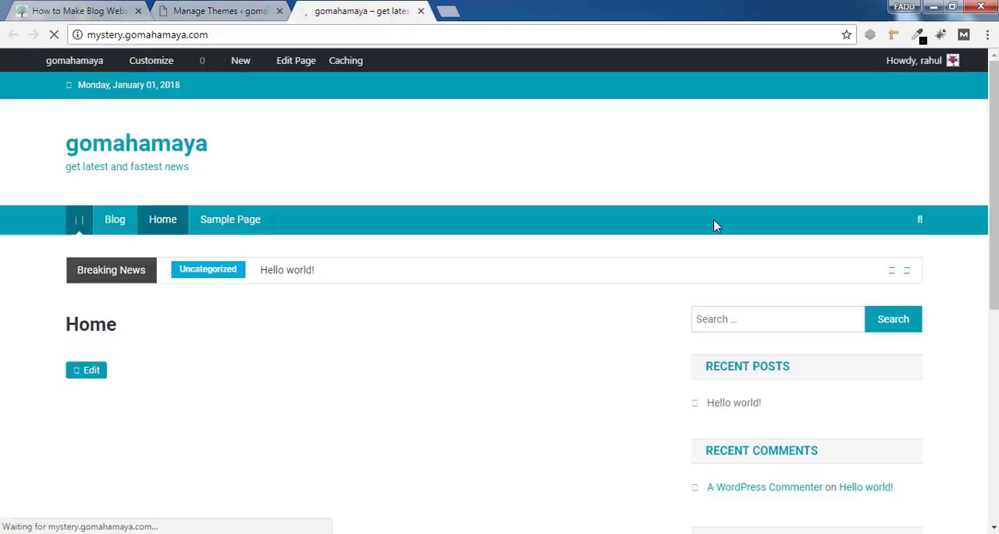
scroll(714, 223, "down", 2)
scroll(500, 313, "down", 5)
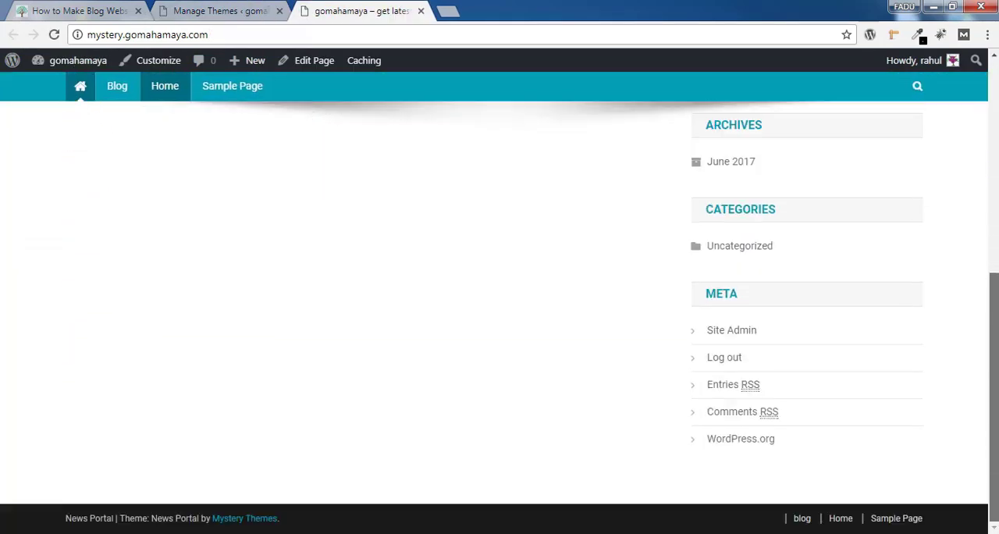
scroll(379, 116, "up", 10)
left_click(194, 10)
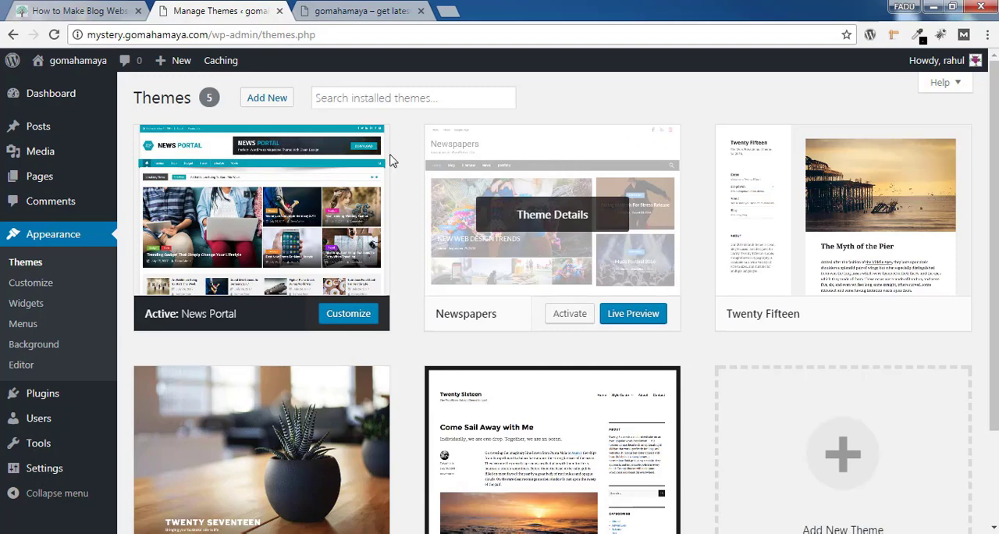
Create a new page titled "Contact us" and publish it
mouse_move(91, 174)
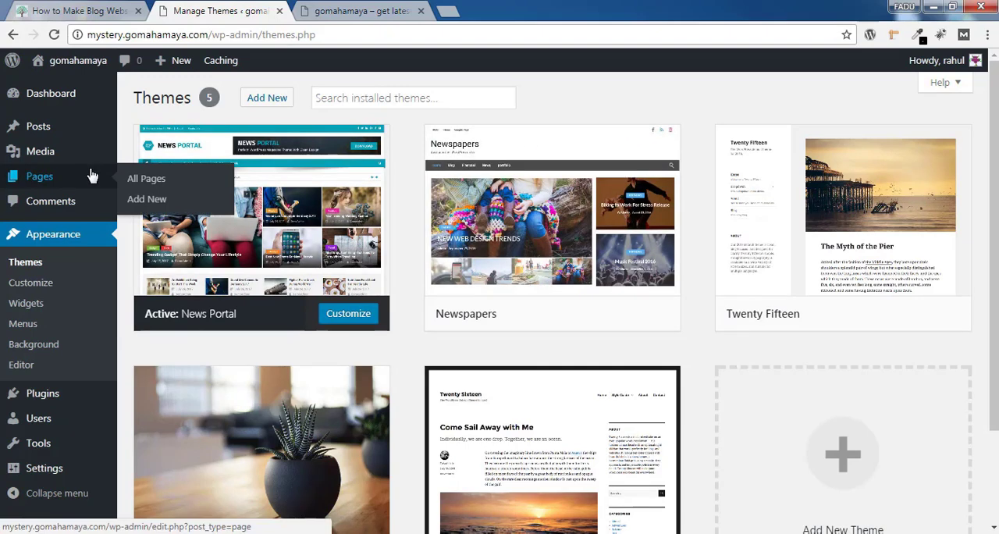
left_click(155, 200)
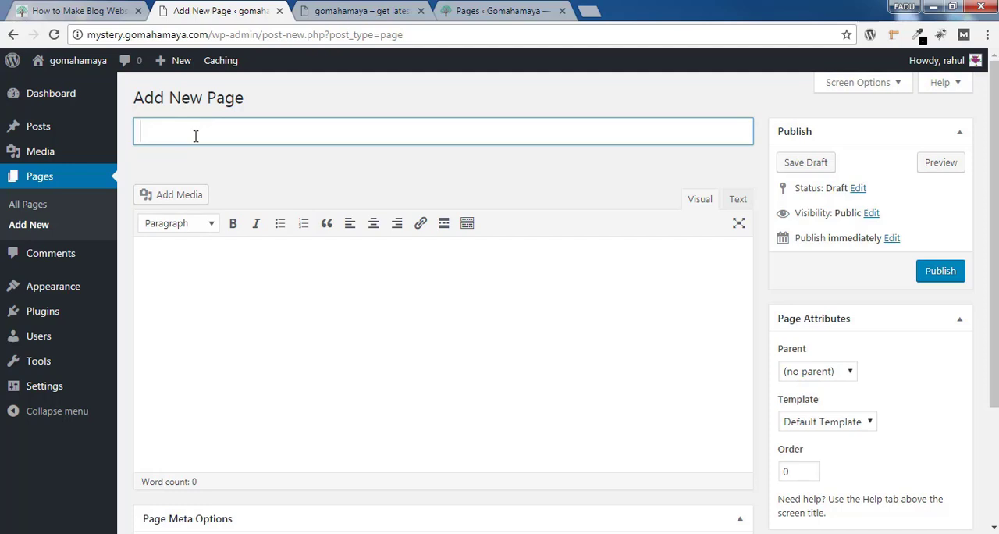
type("Contact us")
left_click(542, 195)
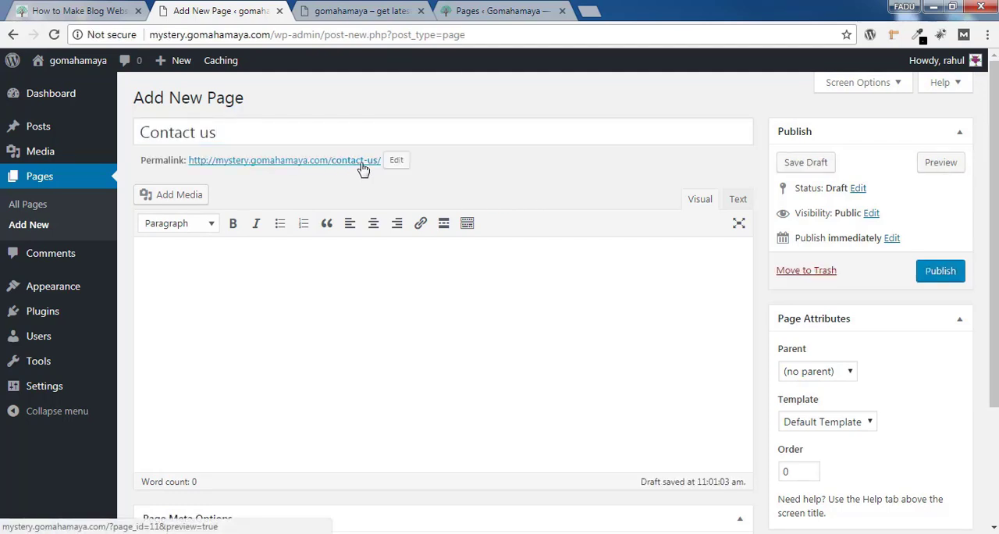
left_click(941, 271)
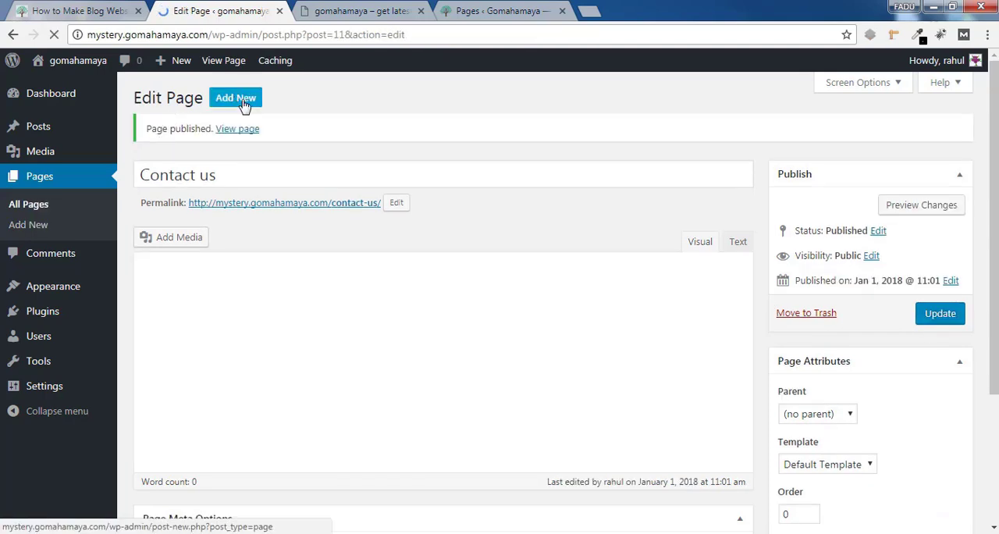
Add another page titled "About Us" and publish it
left_click(244, 102)
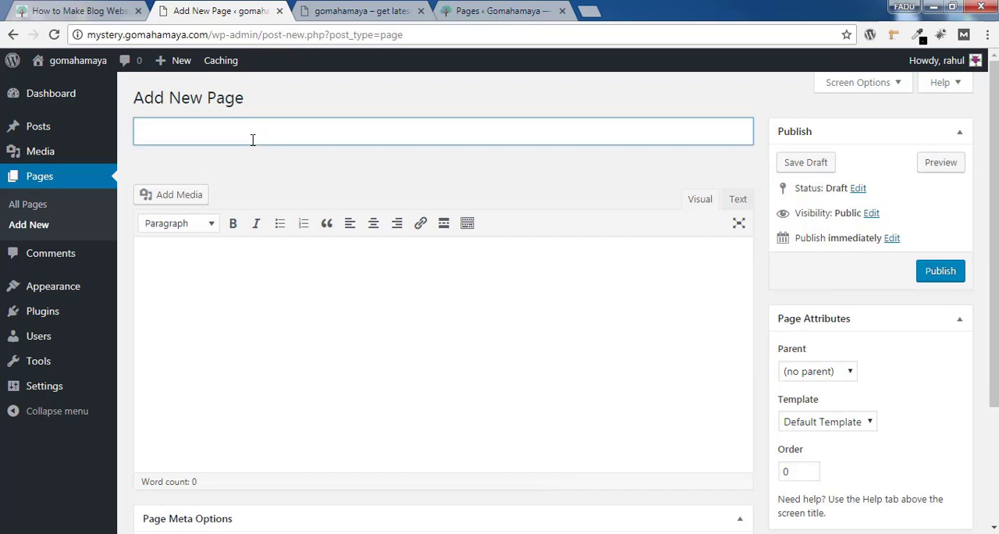
type("About Us")
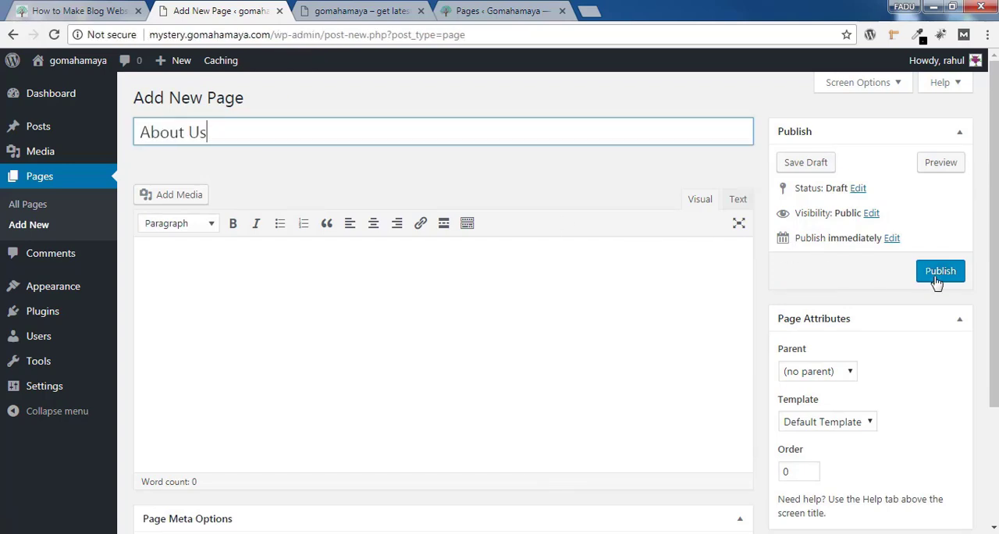
left_click(938, 279)
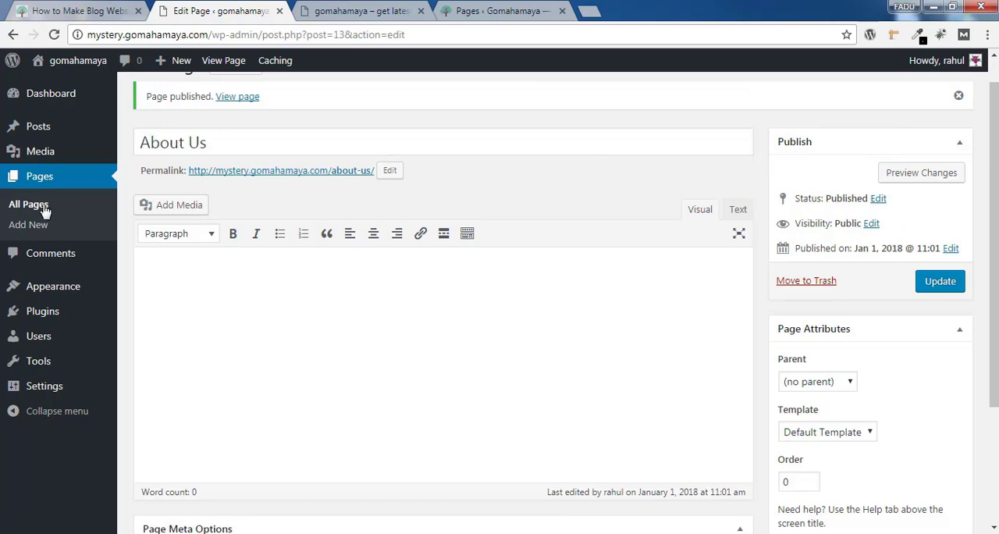
Move Sample Page from the list of all pages to the trash
left_click(36, 209)
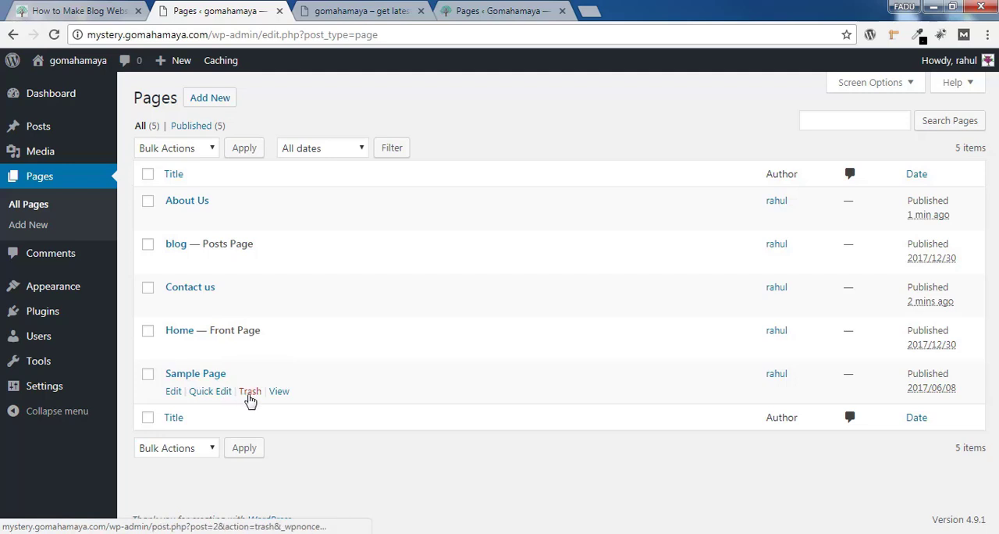
left_click(149, 375)
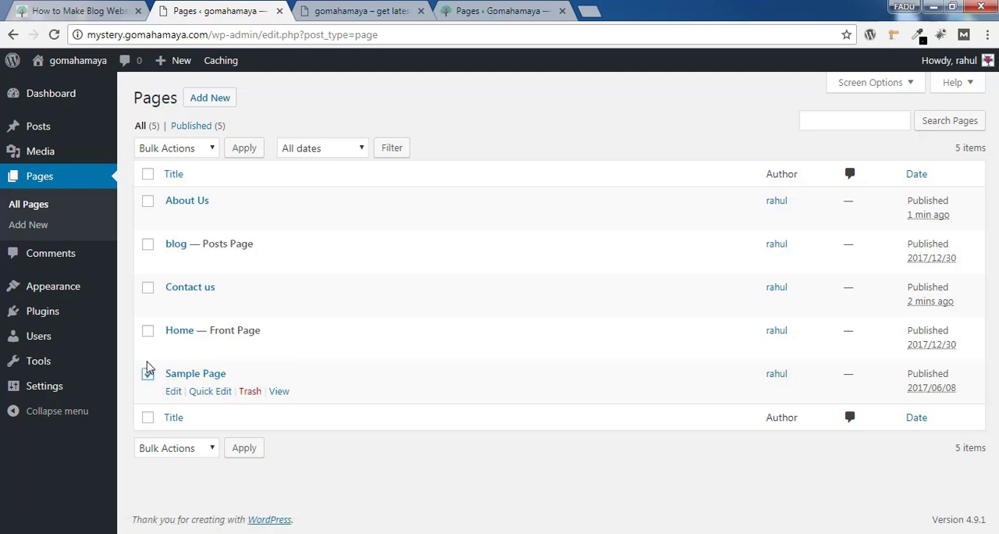
left_click(162, 150)
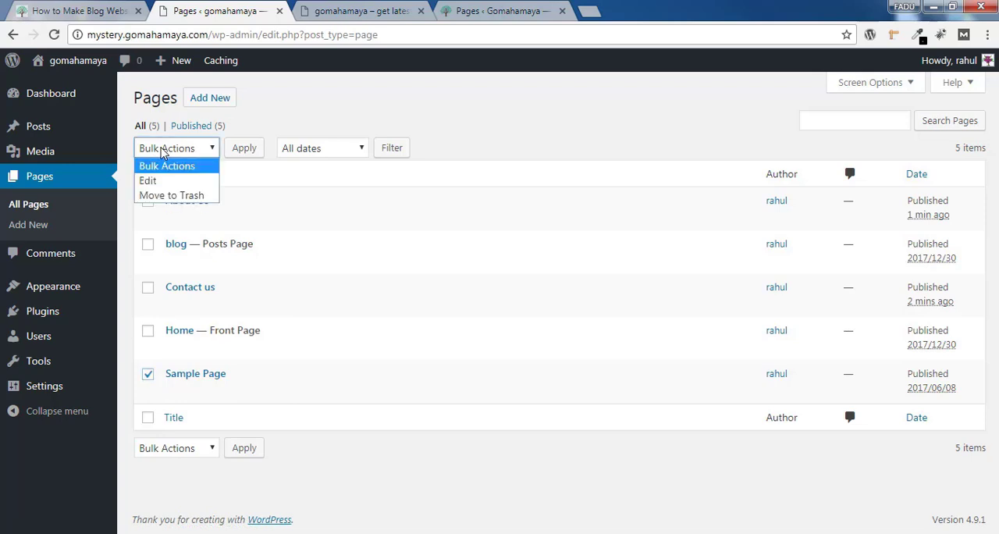
left_click(173, 196)
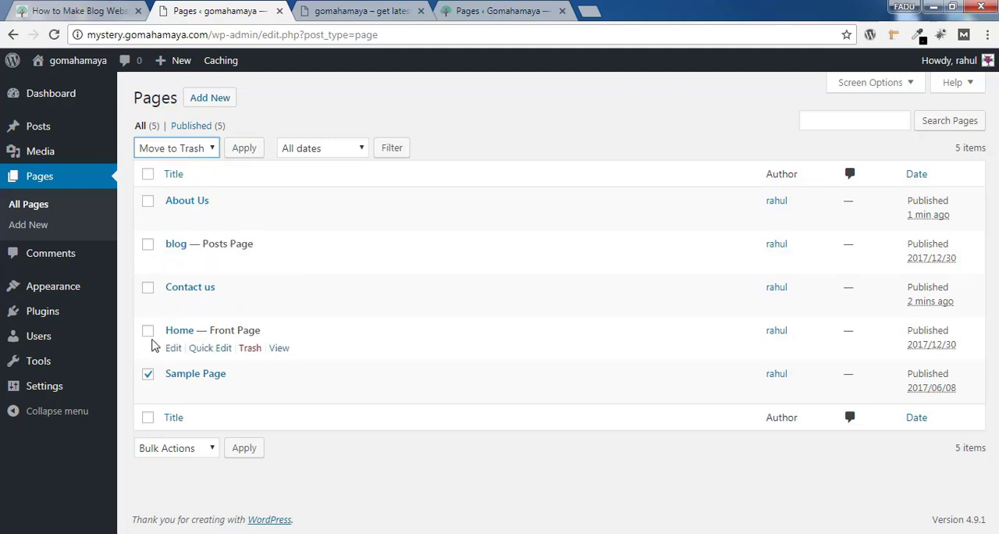
left_click(239, 154)
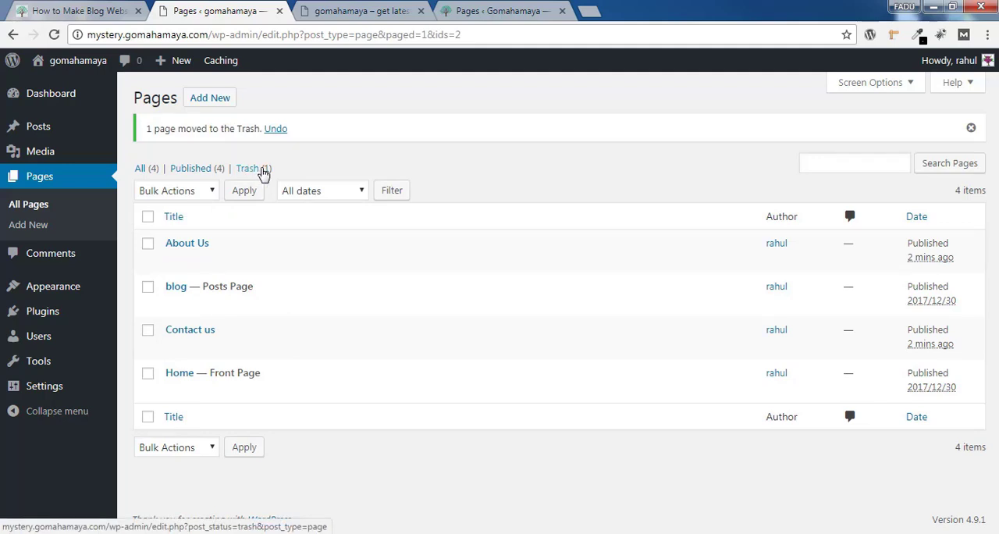
Permanently delete Sample Page from the trash and return to the list of published pages
left_click(264, 173)
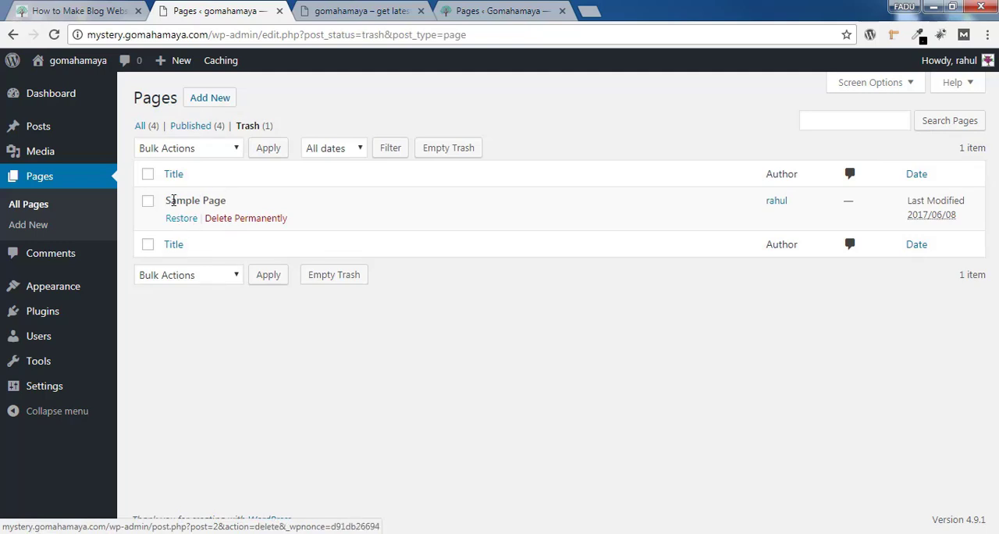
left_click(233, 223)
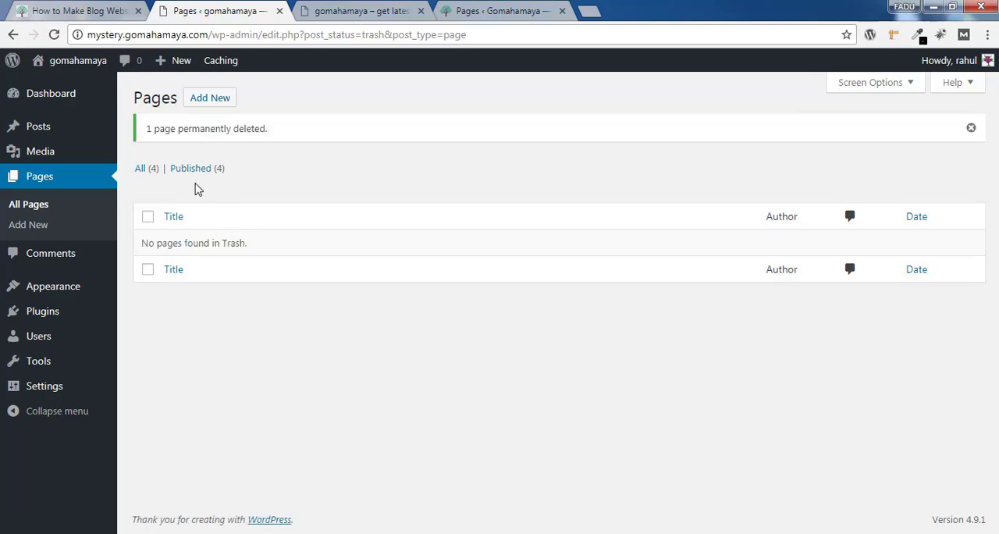
left_click(188, 169)
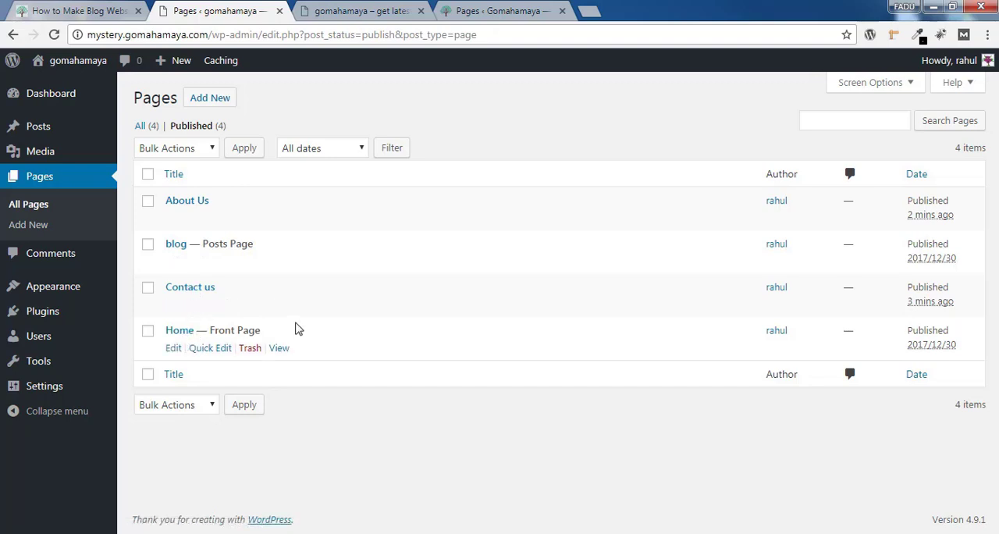
Start a new blank page and place the cursor in its title field
left_click(208, 109)
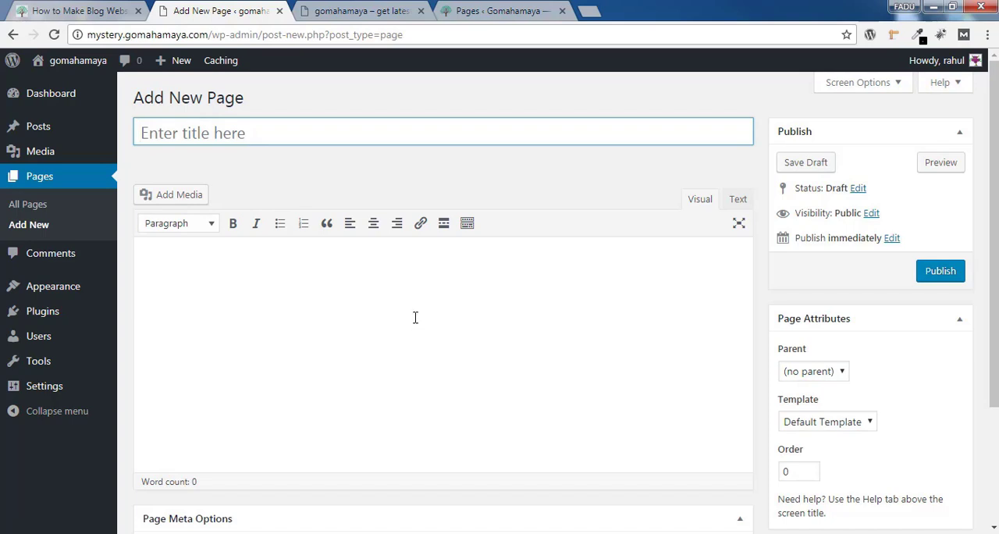
left_click_drag(135, 96, 306, 107)
left_click(307, 115)
left_click(301, 134)
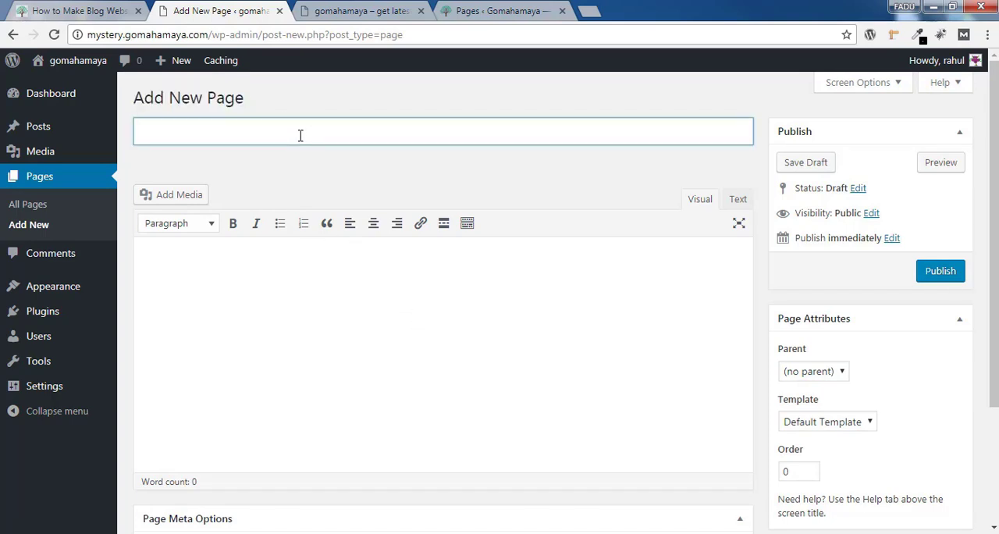
Try entering the sample text "jhghjfhjgfh" in the new page's content area and erase it
left_click(351, 172)
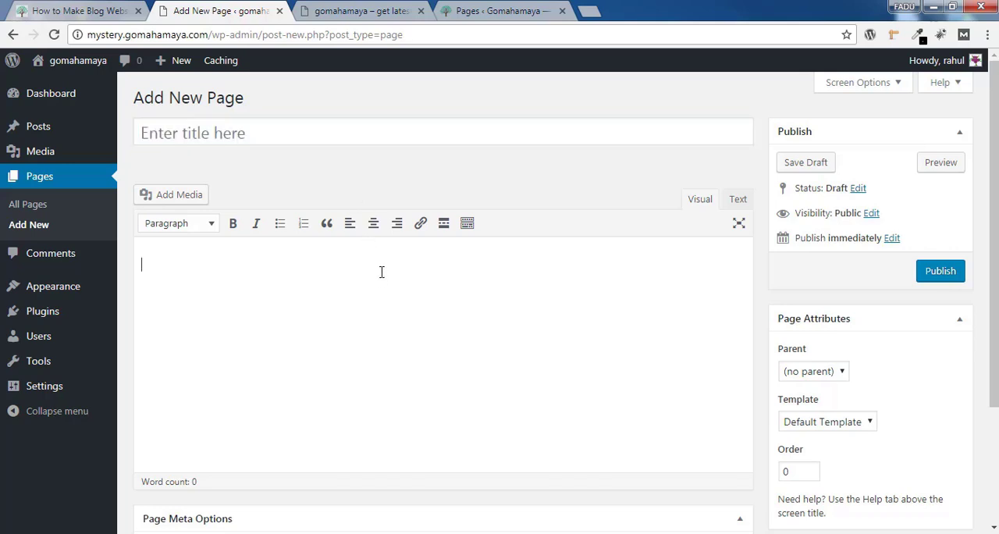
type("jhghjfhjgfh")
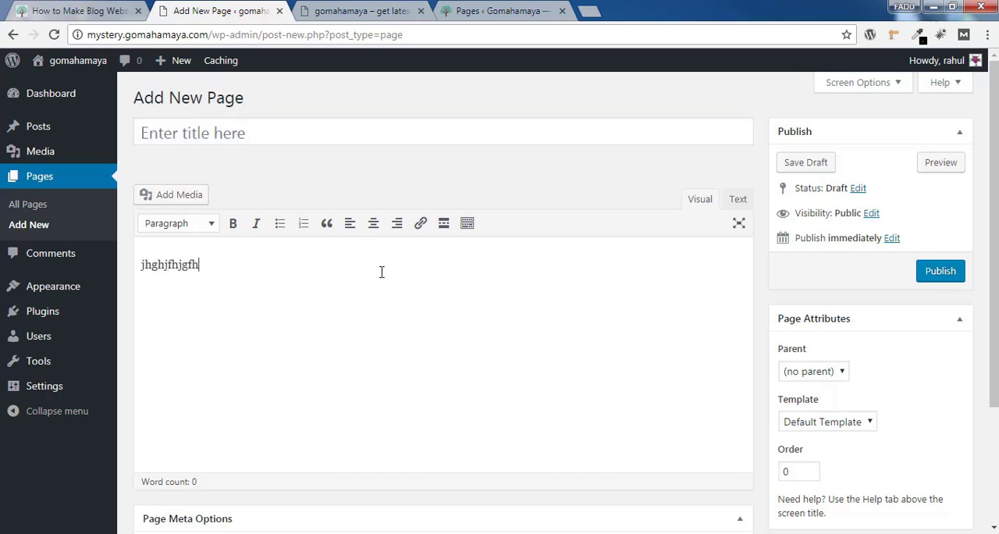
key("BackSpace")
key("BackSpace")
key("BackSpace")
key("BackSpace")
key("BackSpace")
key("BackSpace")
key("BackSpace")
key("BackSpace")
key("BackSpace")
key("BackSpace")
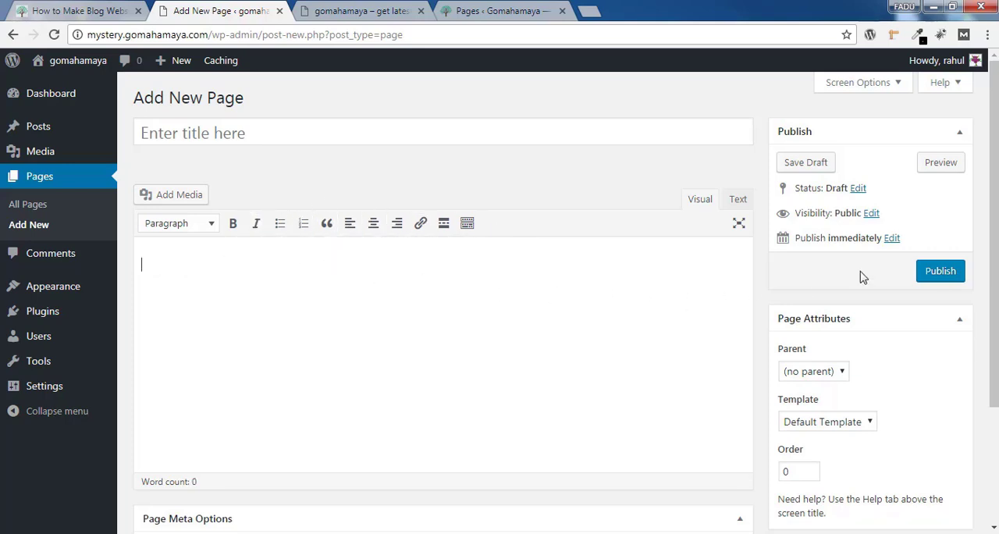
Try the Pending Review status for the new page, switch back to Draft and confirm it
scroll(843, 219, "down", 1)
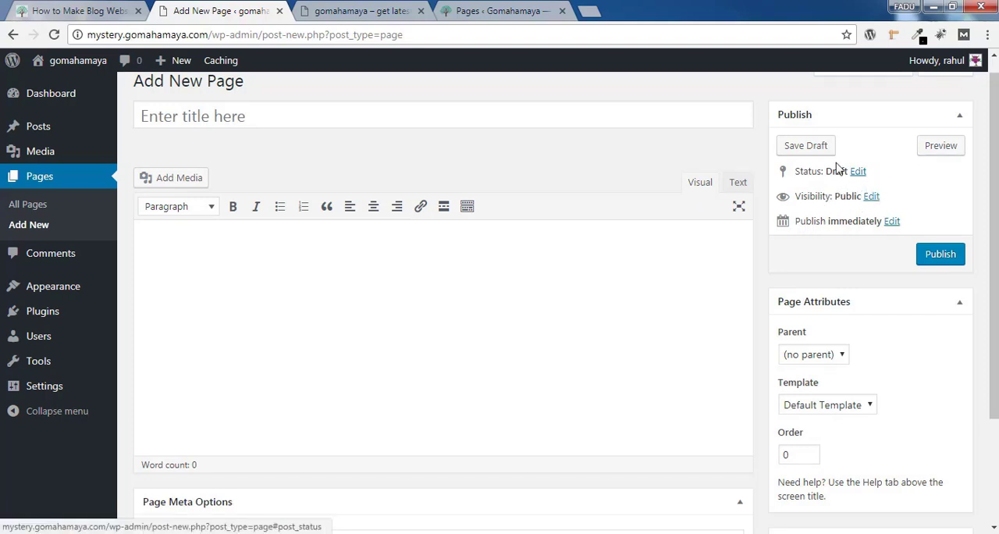
left_click(862, 174)
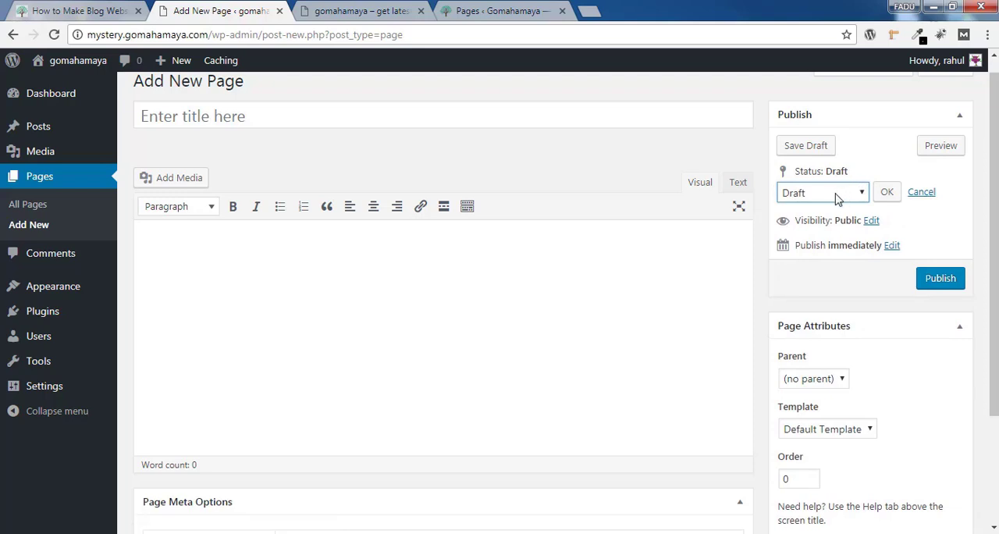
left_click(838, 195)
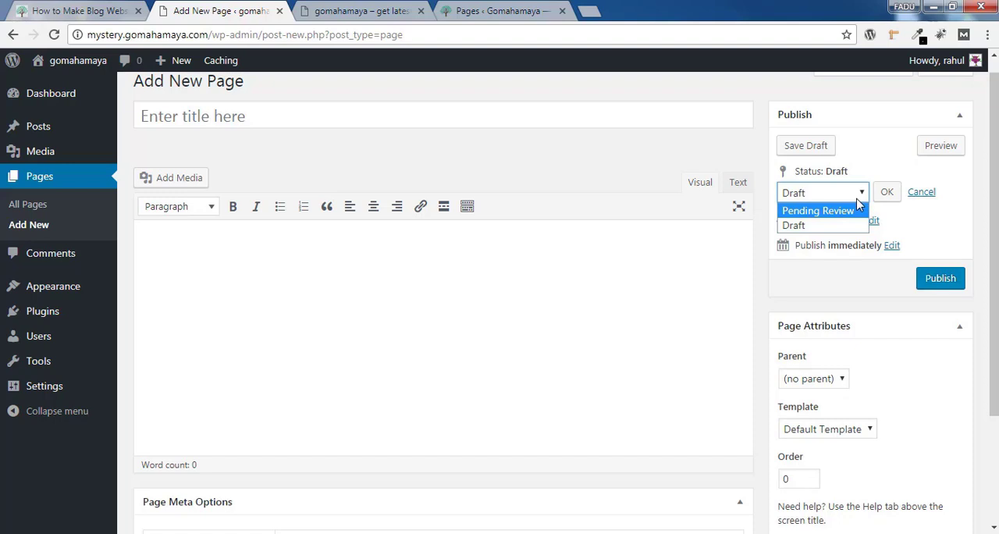
left_click(818, 211)
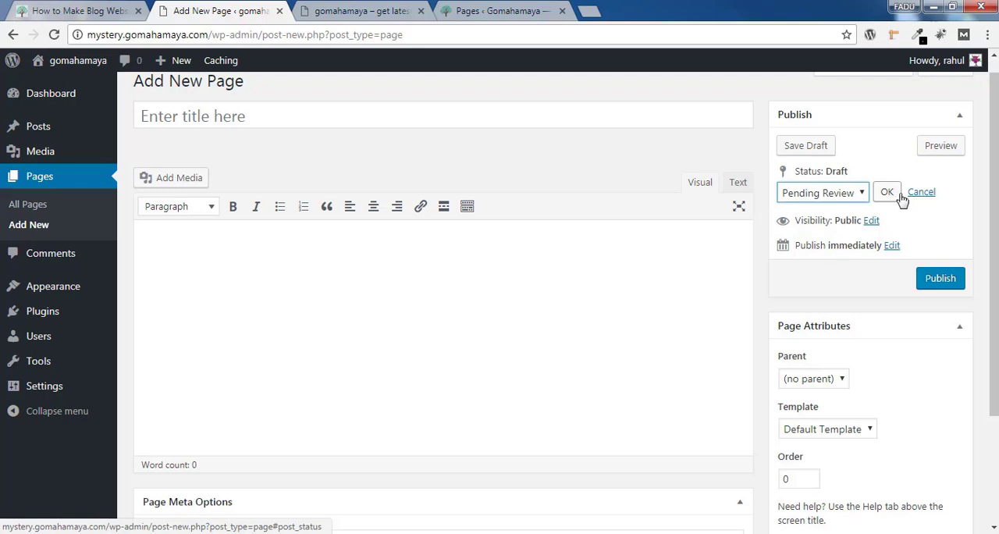
left_click(855, 196)
left_click(852, 225)
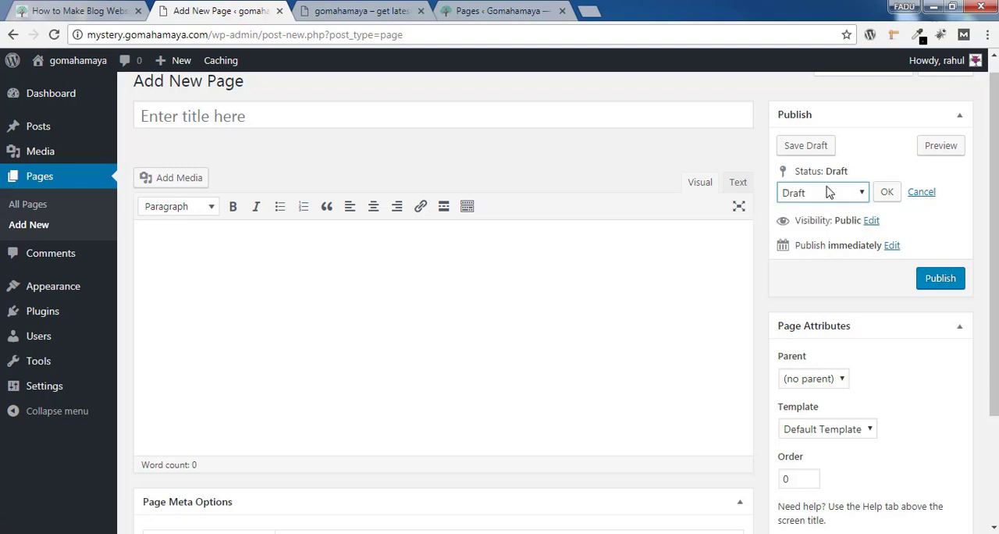
left_click(890, 195)
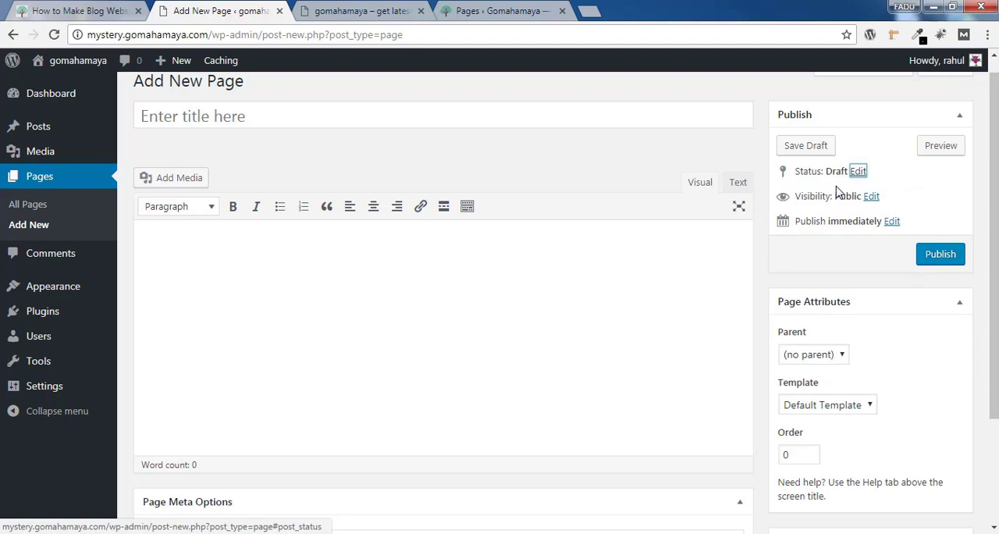
Check the available parent pages for the new page and keep it at (no parent)
scroll(794, 170, "down", 3)
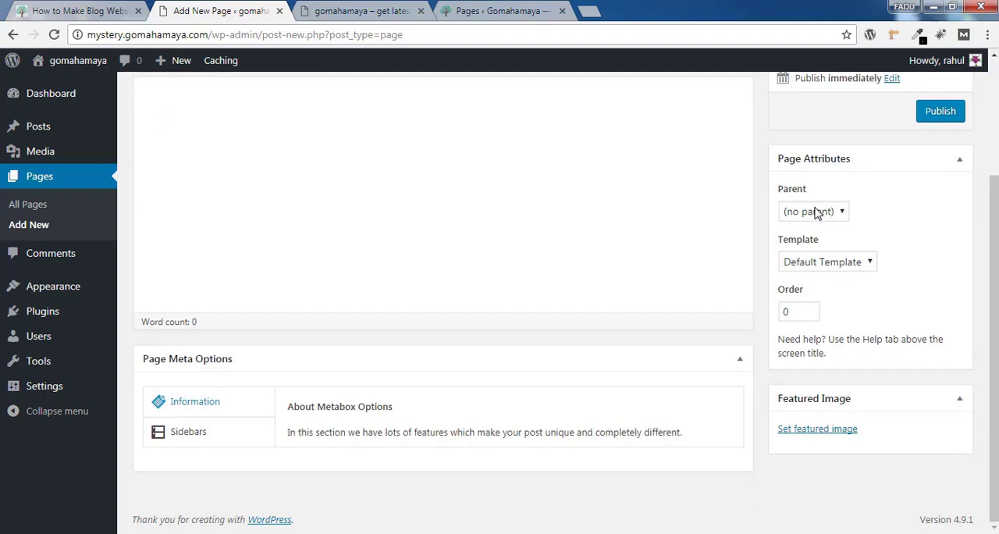
left_click(816, 213)
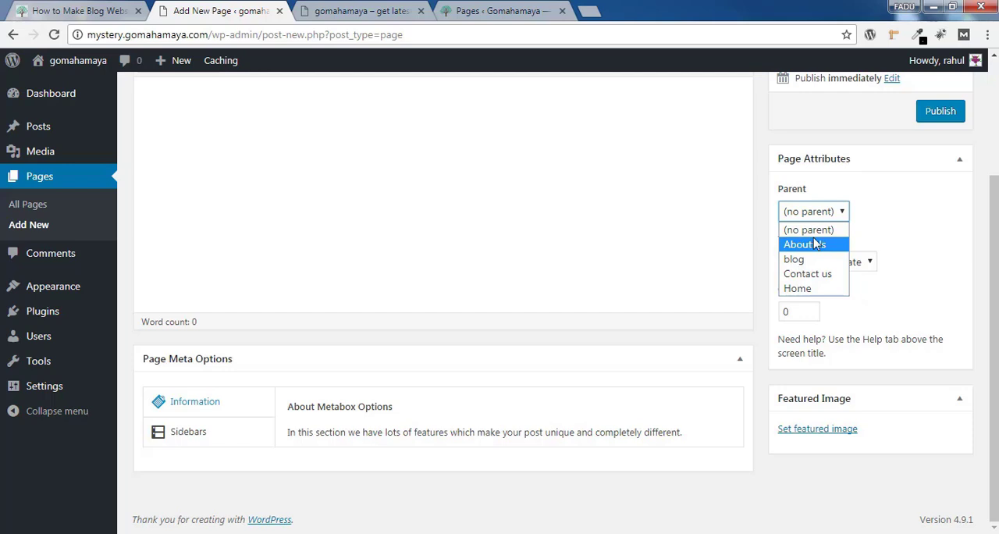
left_click(816, 228)
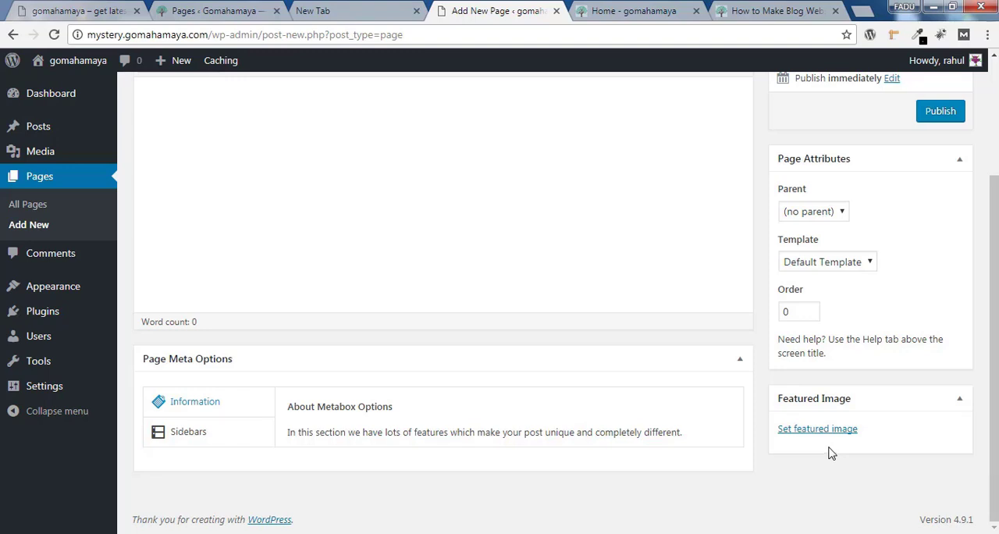
View the latest blog images on the gomahamaya home page as featured image examples and return to the new page
left_click(639, 9)
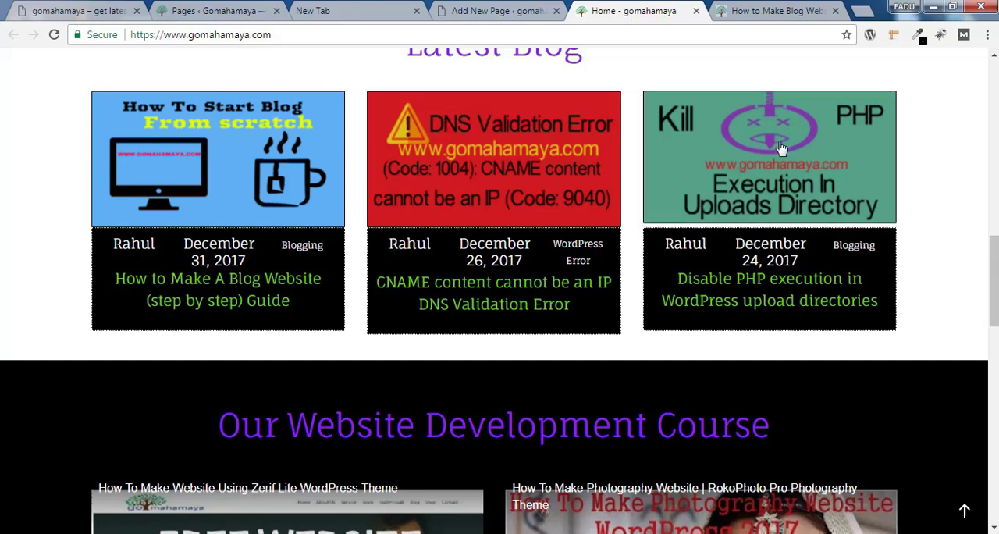
key("ctrl+shift+Tab")
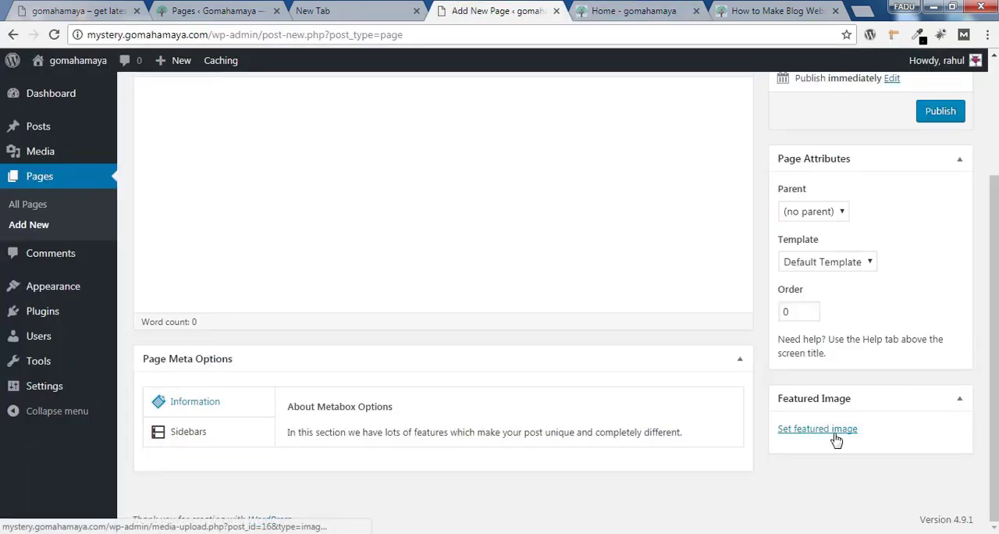
scroll(444, 161, "up", 3)
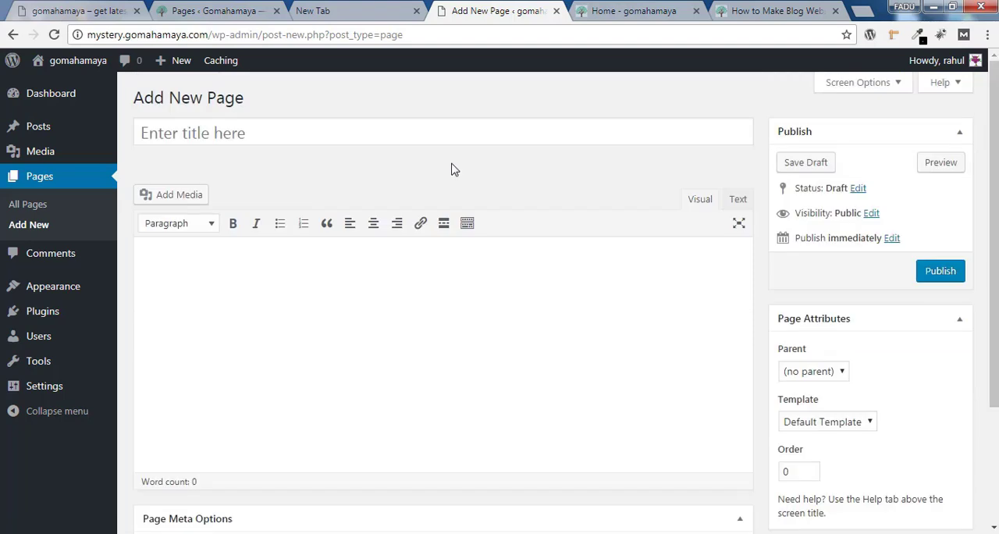
Open the list of all posts and view the "Hello world!" post in a new browser tab
mouse_move(65, 124)
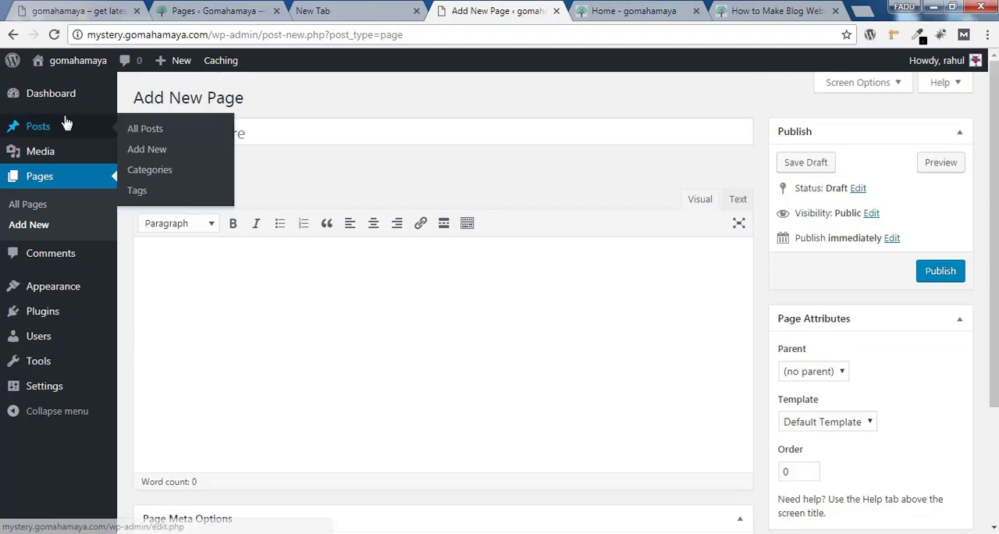
left_click(186, 131)
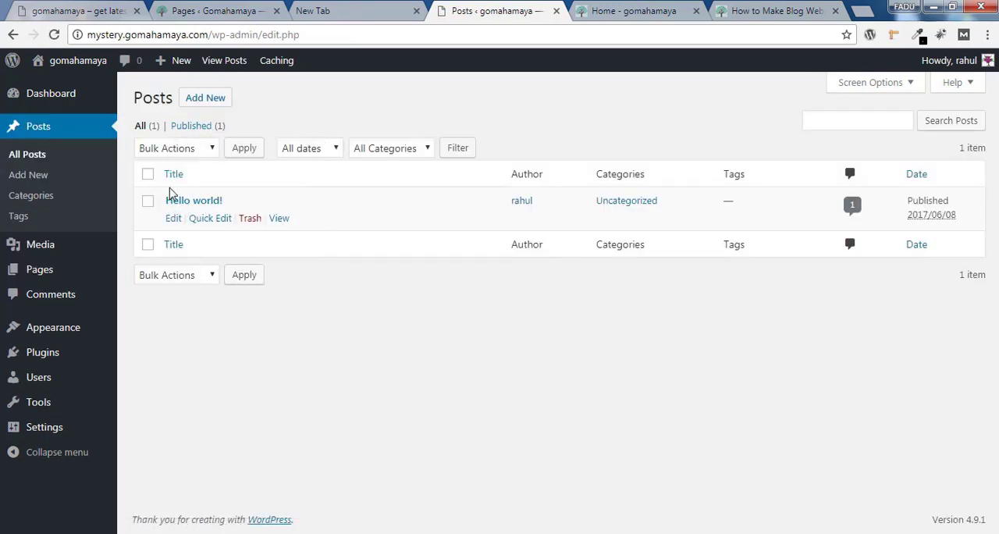
right_click(283, 222)
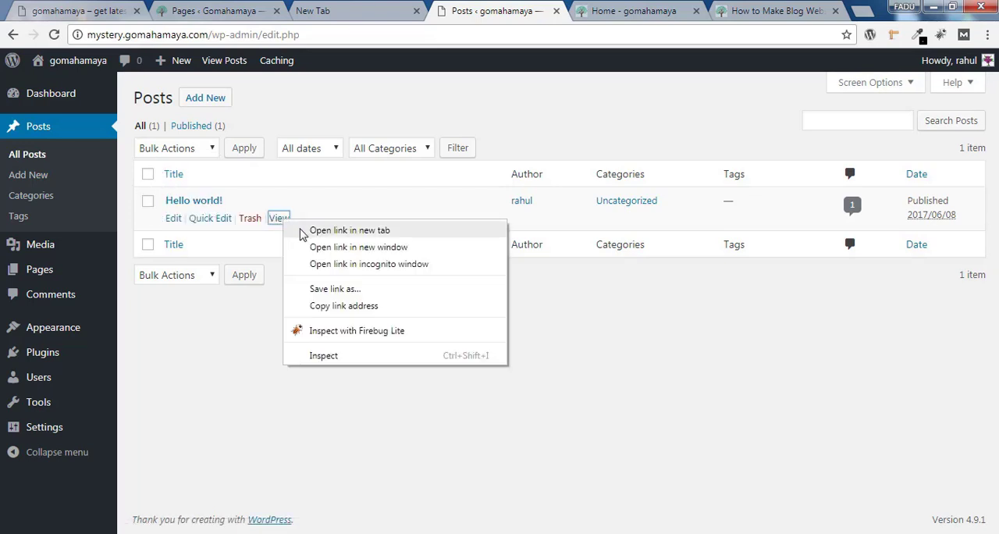
left_click(303, 235)
left_click(547, 10)
Examine the default text and sample comment of the "Hello world!" post on the site
left_click_drag(995, 84, 998, 157)
scroll(383, 152, "up", 1)
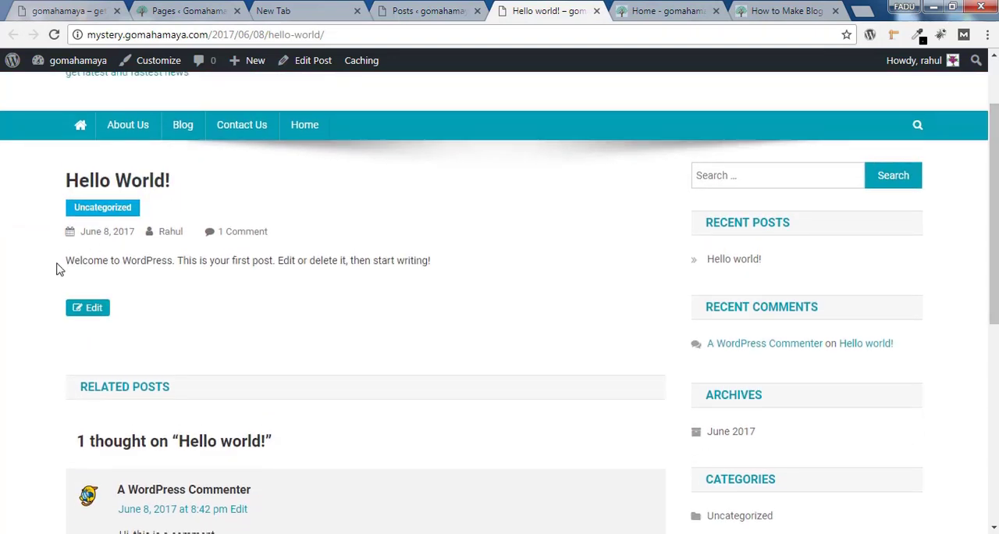
left_click_drag(56, 264, 486, 283)
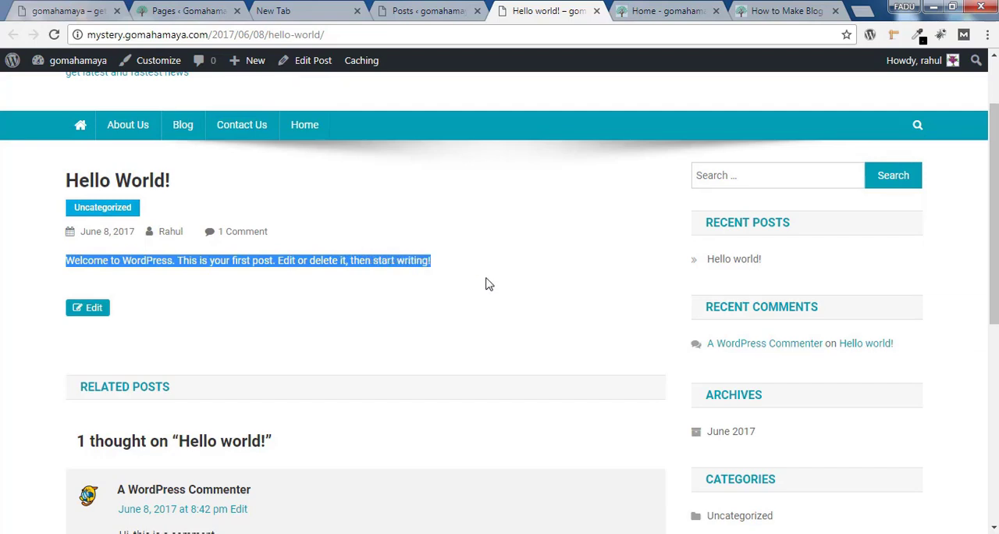
scroll(487, 283, "down", 2)
scroll(693, 317, "down", 2)
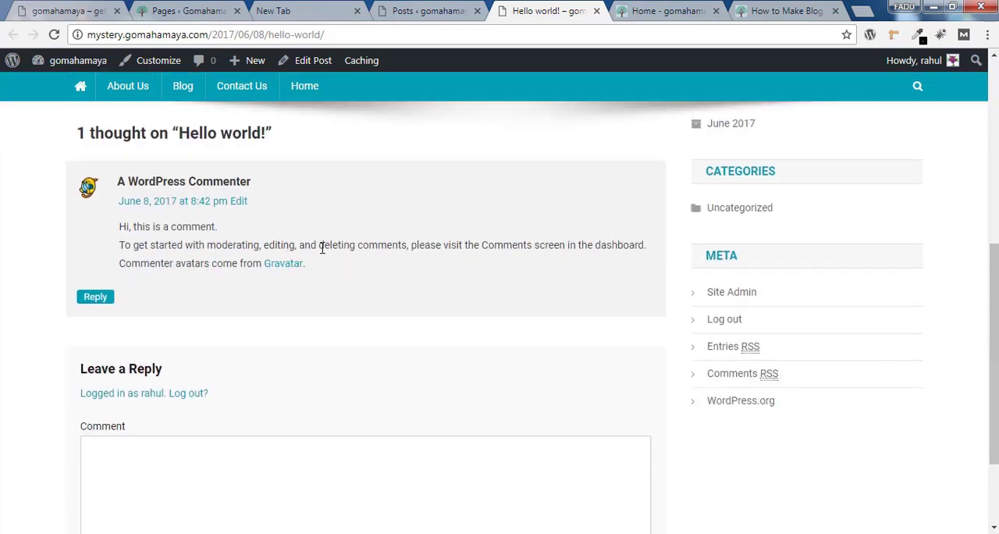
left_click_drag(323, 253, 183, 226)
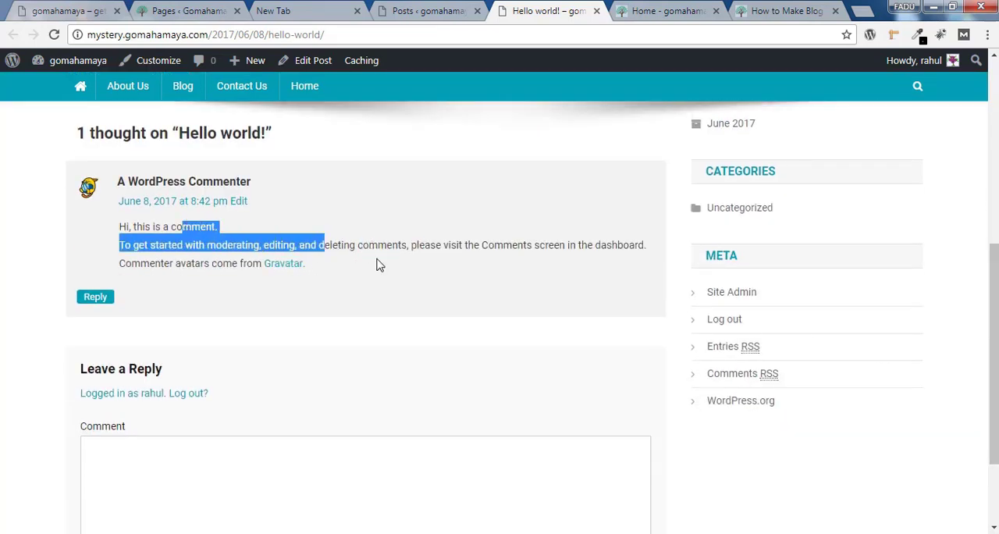
Return to the list of all posts and move the "Hello world!" post to the trash
scroll(381, 263, "up", 5)
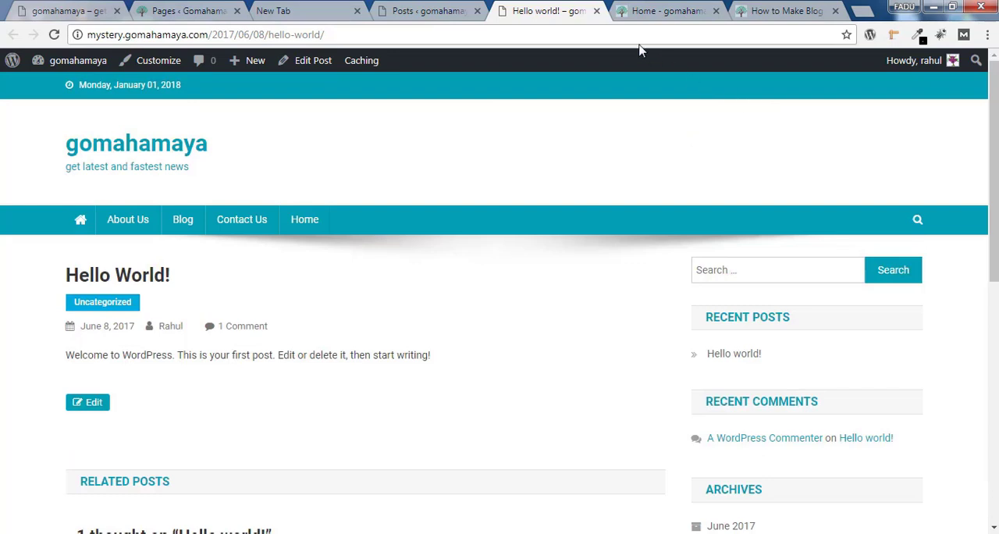
left_click(440, 10)
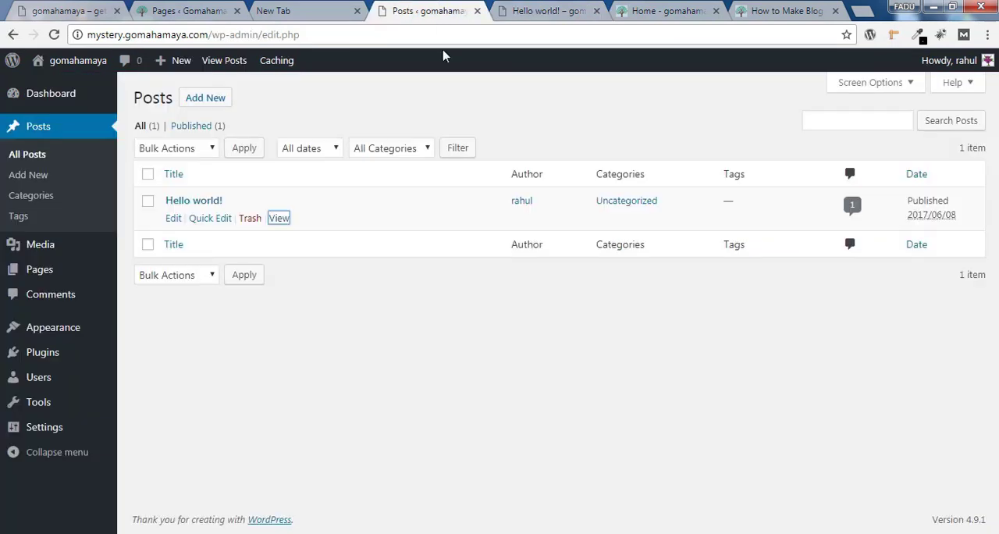
left_click(250, 220)
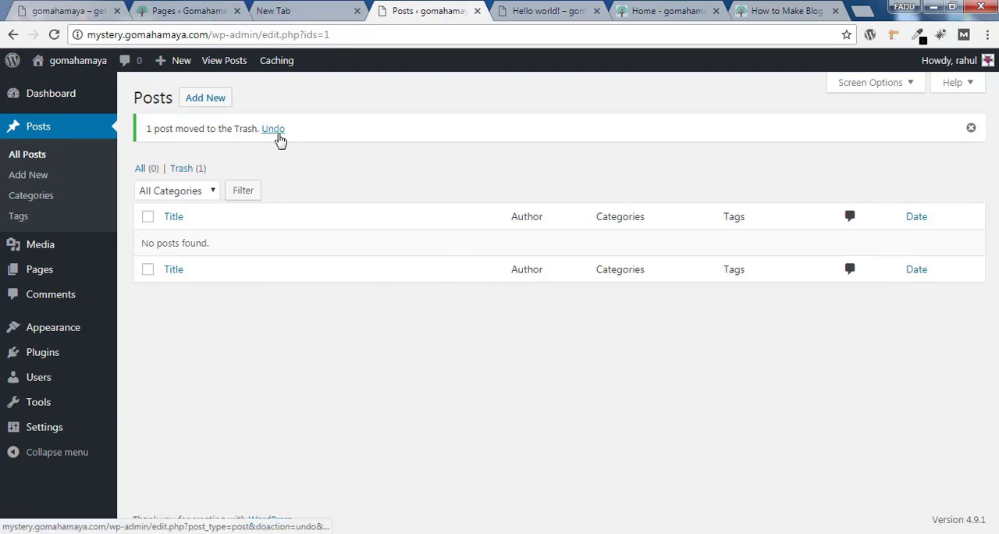
Start a new blank post and look over its categories, tags and featured image options
left_click(207, 101)
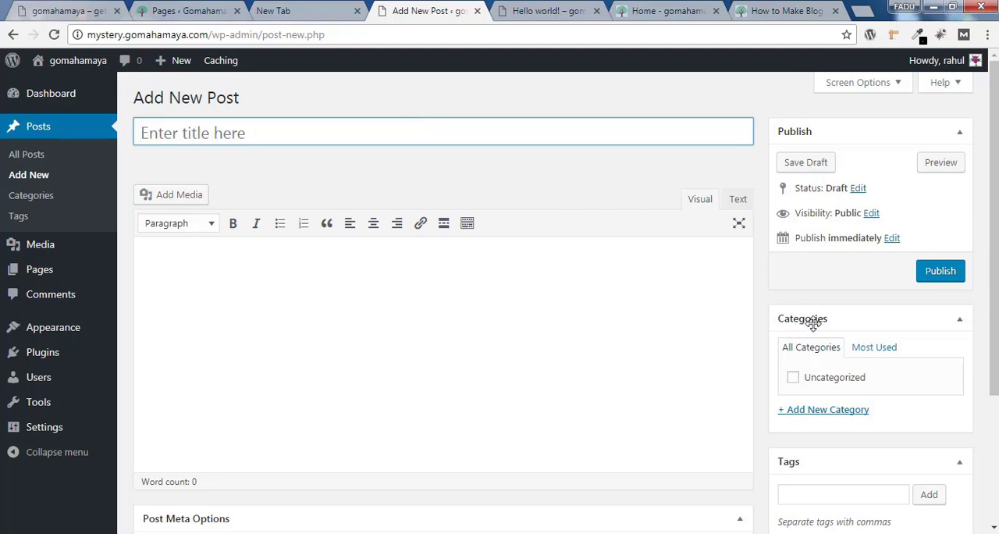
scroll(793, 356, "down", 2)
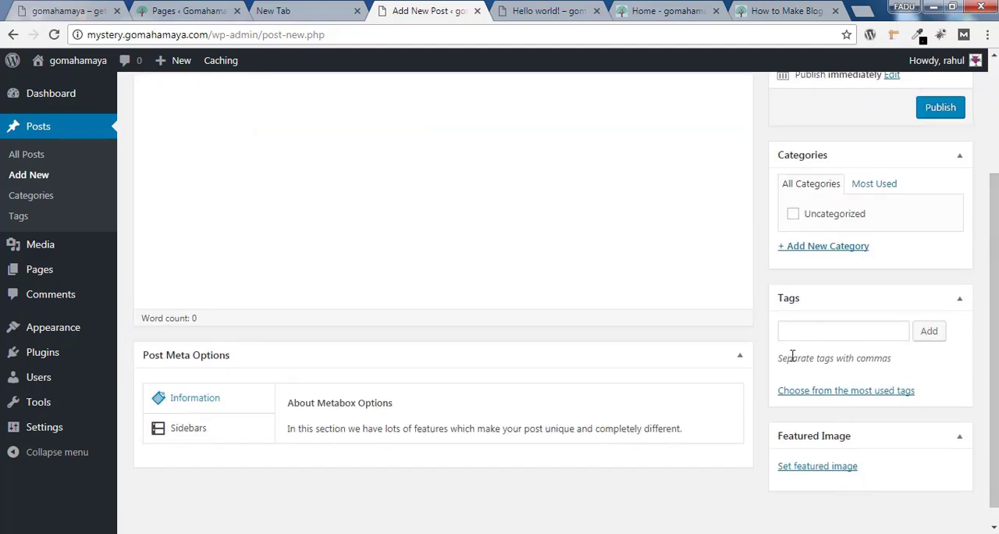
scroll(906, 359, "up", 2)
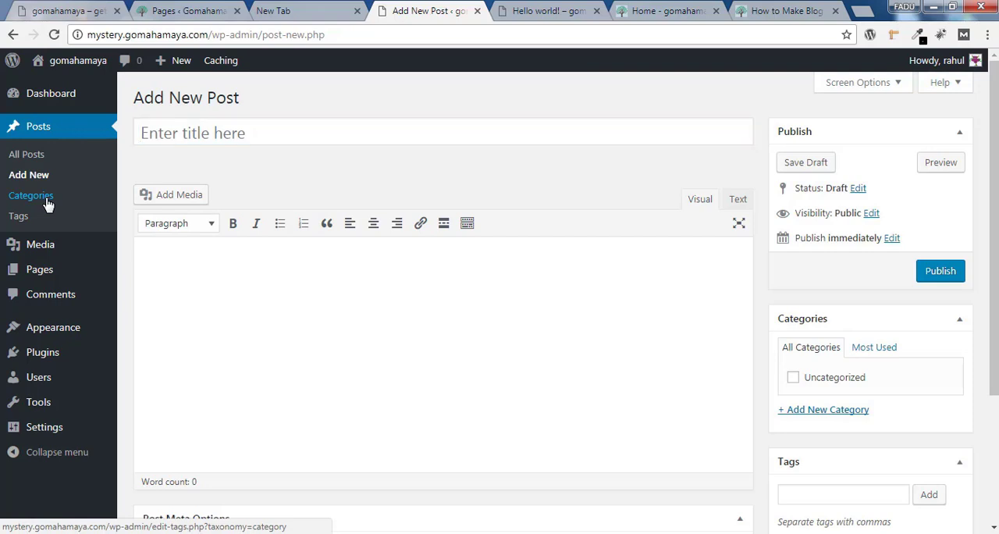
Open the post categories management page in a new browser tab and switch to it
right_click(46, 200)
left_click(80, 211)
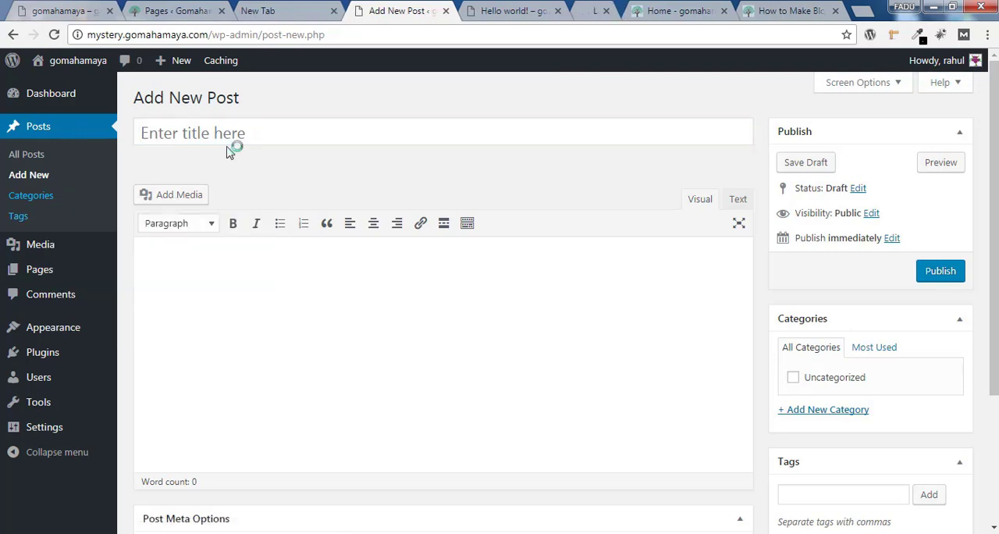
key("ctrl+Tab")
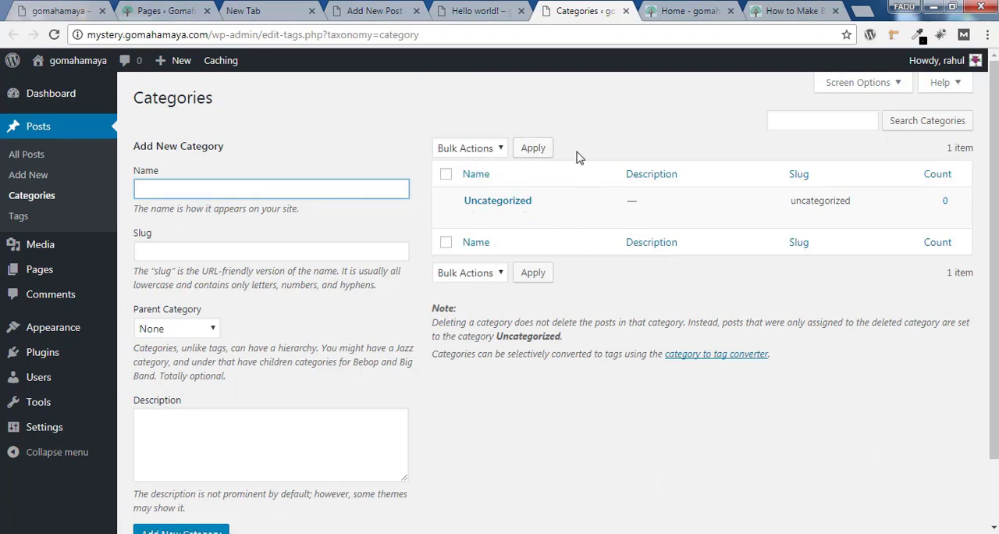
Rename the Uncategorized category to "Sport" and select its slug text
mouse_move(495, 221)
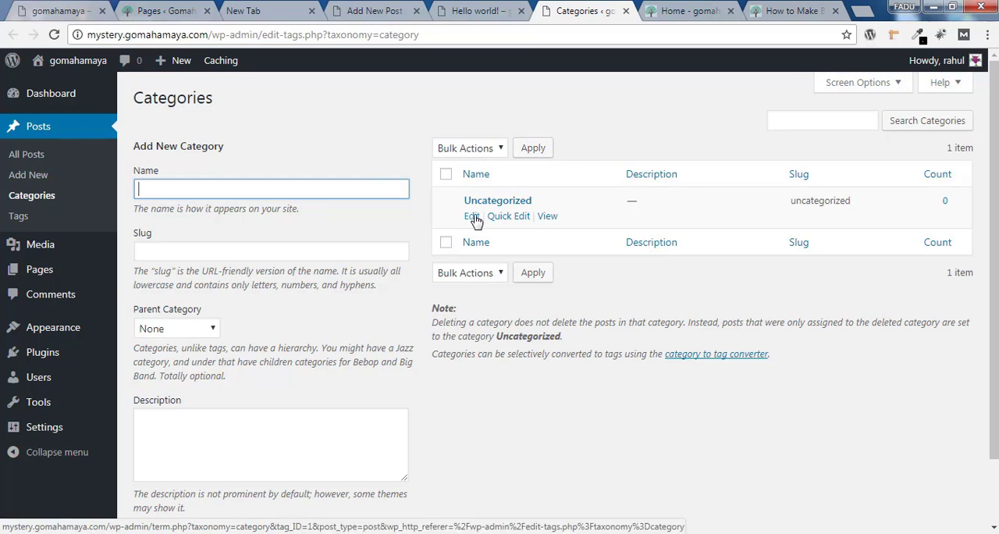
left_click(472, 216)
left_click_drag(375, 135, 238, 143)
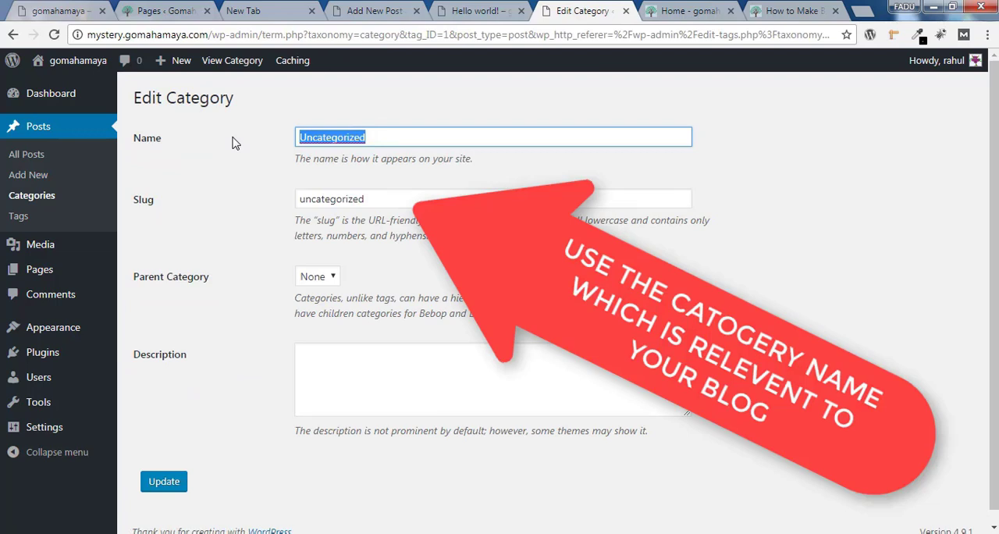
type("Sport")
left_click_drag(374, 197, 272, 209)
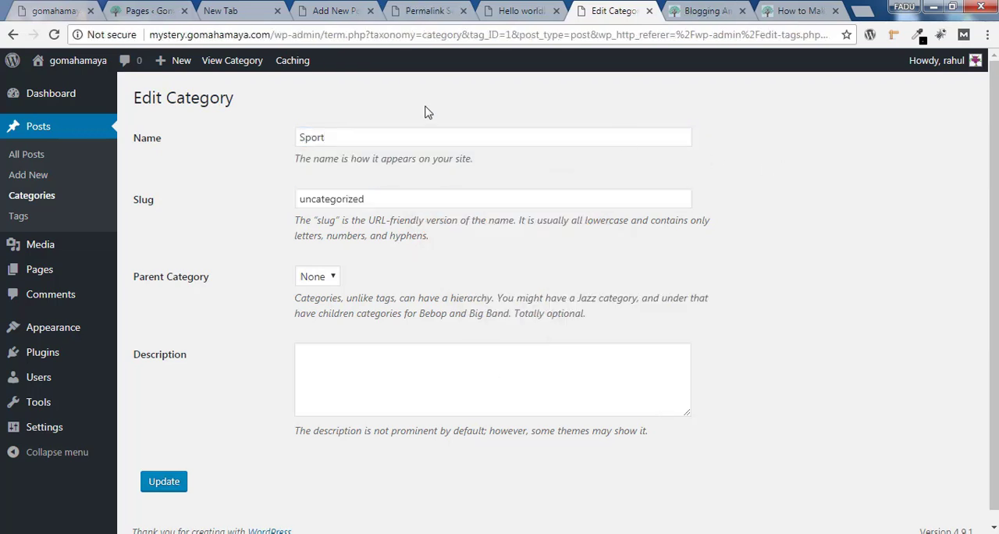
Examine the category part of the example blog's URL and the category base and tag base in the permalink settings
left_click(707, 11)
left_click_drag(319, 36, 277, 38)
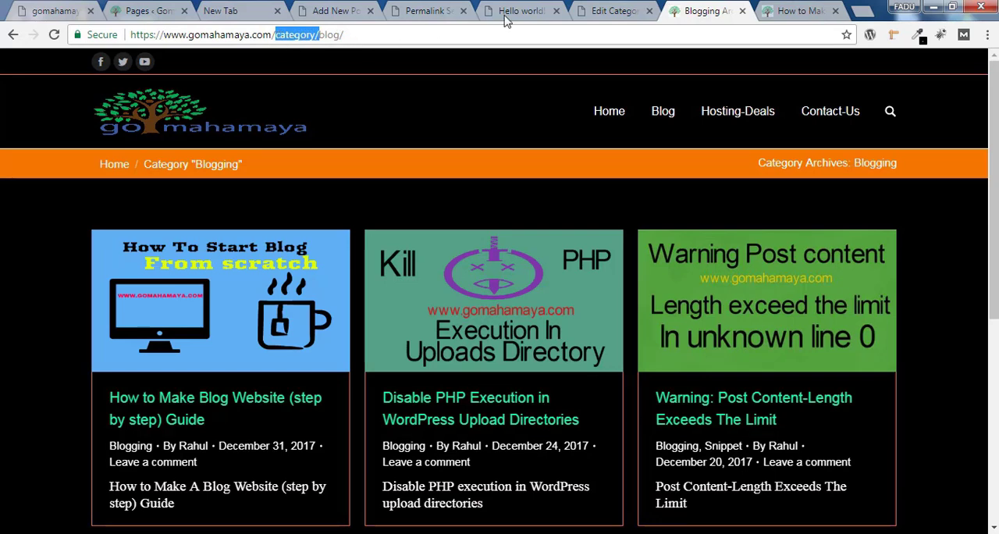
left_click(431, 11)
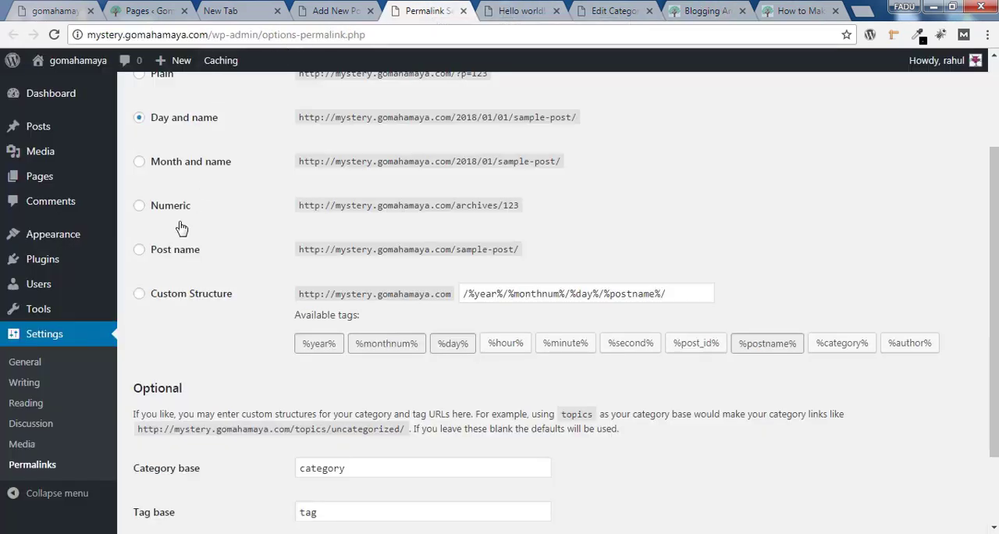
scroll(994, 328, "down", 2)
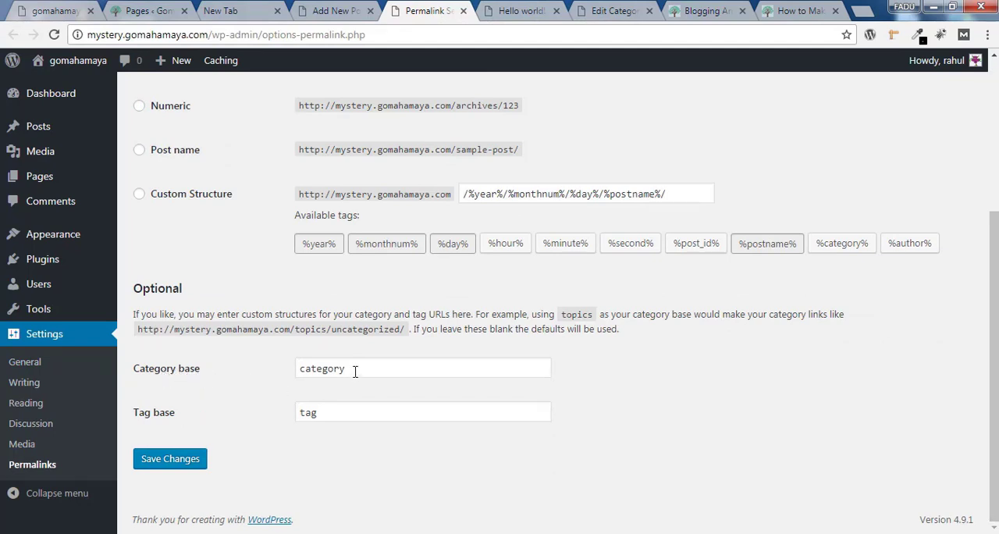
left_click_drag(357, 368, 281, 368)
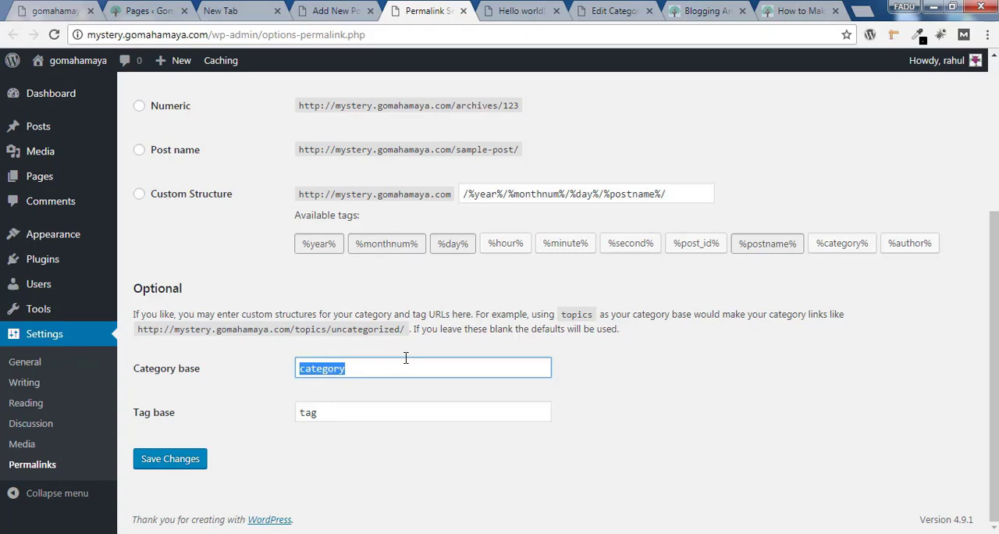
left_click_drag(339, 420, 282, 428)
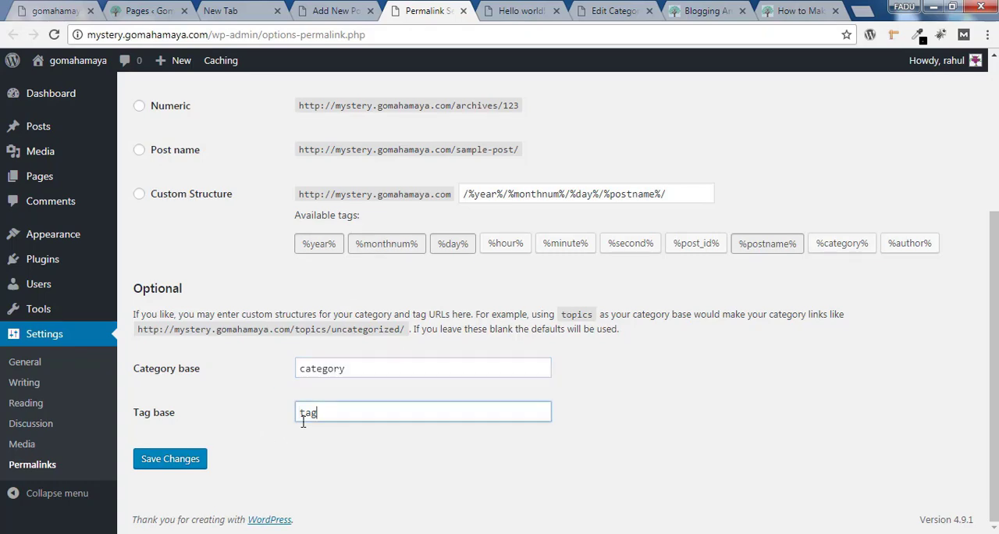
Examine the slug part of the category URL on the example blog's Blogging archive page
left_click(738, 390)
left_click(613, 11)
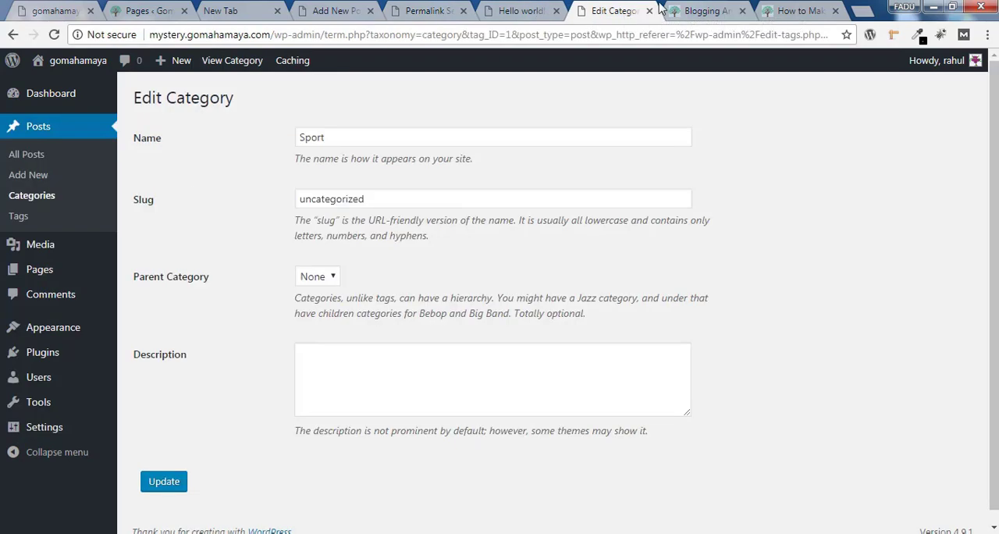
left_click(695, 11)
left_click(355, 35)
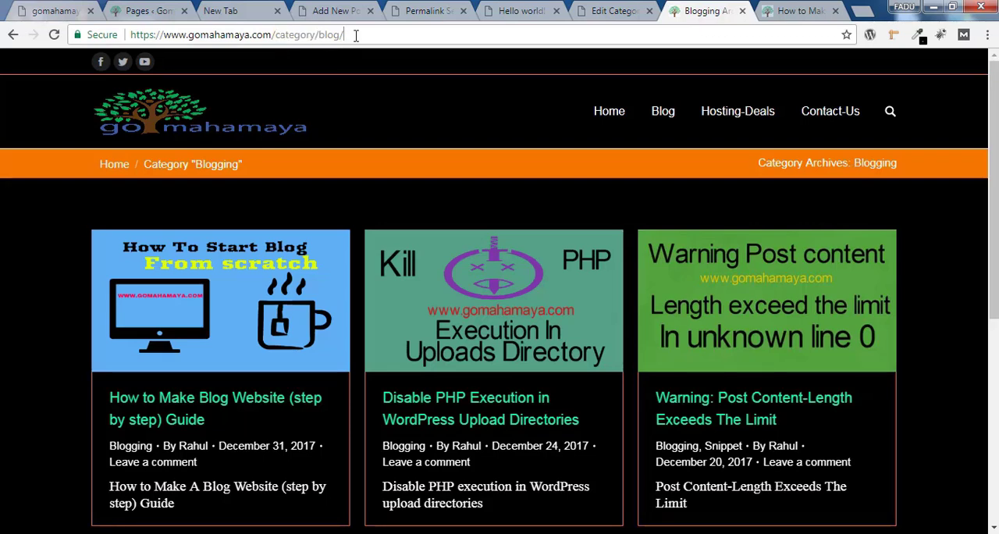
left_click_drag(345, 36, 324, 37)
Replace the slug of the Sport category with "sport"
left_click(609, 11)
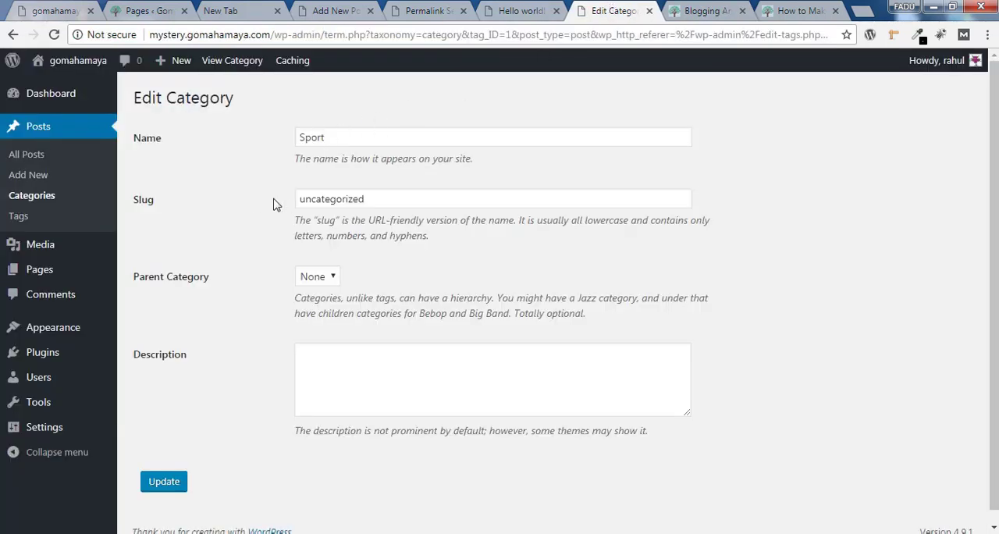
left_click_drag(381, 195, 283, 199)
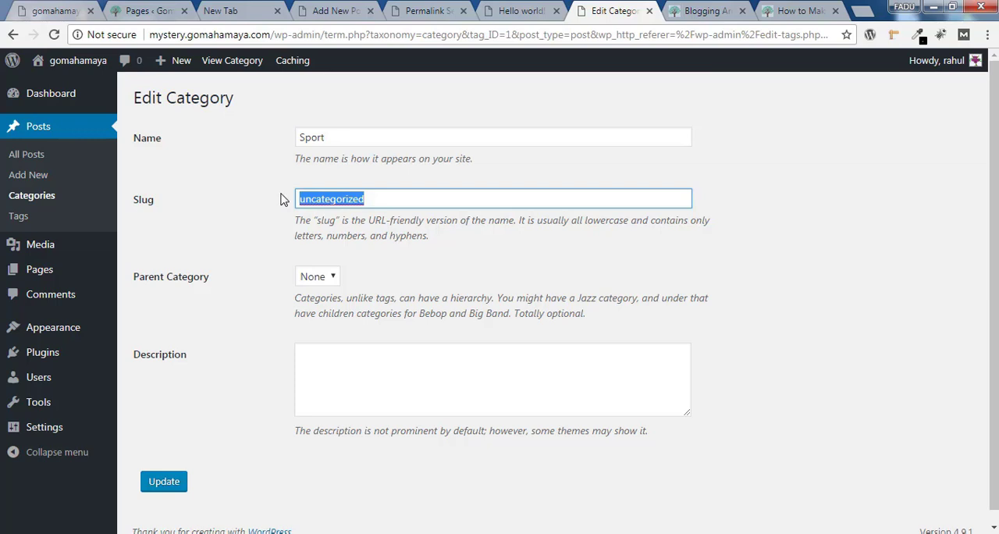
key("BackSpace")
type("s")
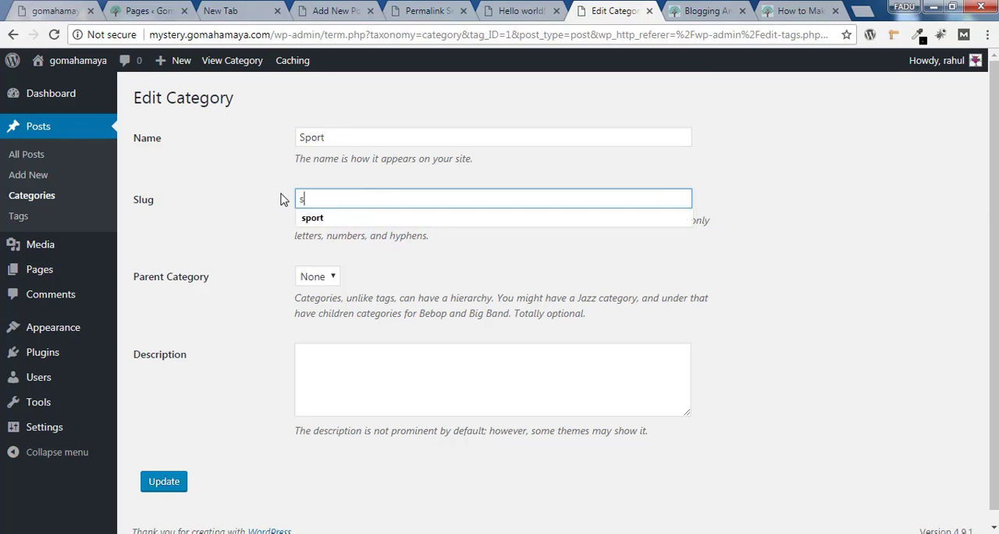
type("port")
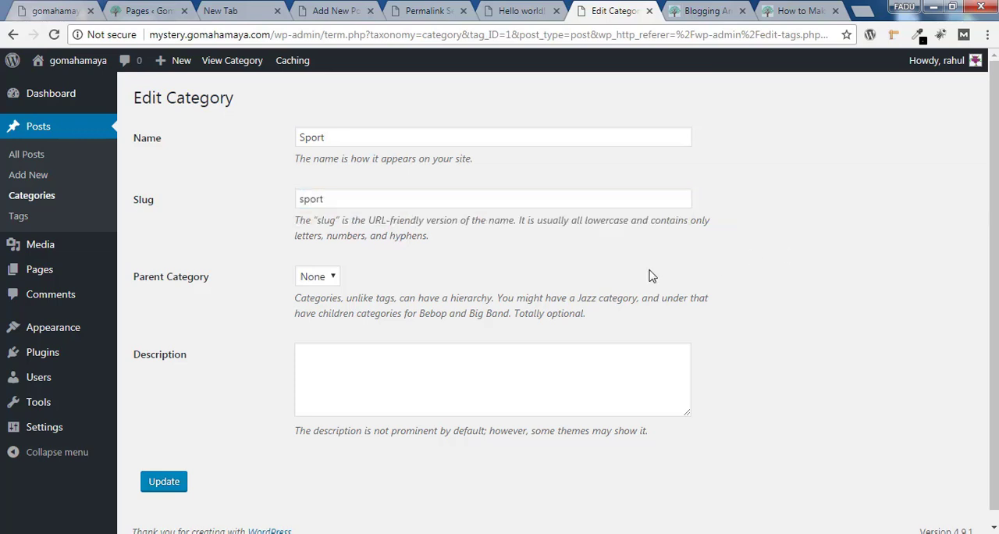
Leave the Sport category's parent as None, update the category and return to the categories list
left_click(327, 278)
left_click(316, 294)
left_click(404, 360)
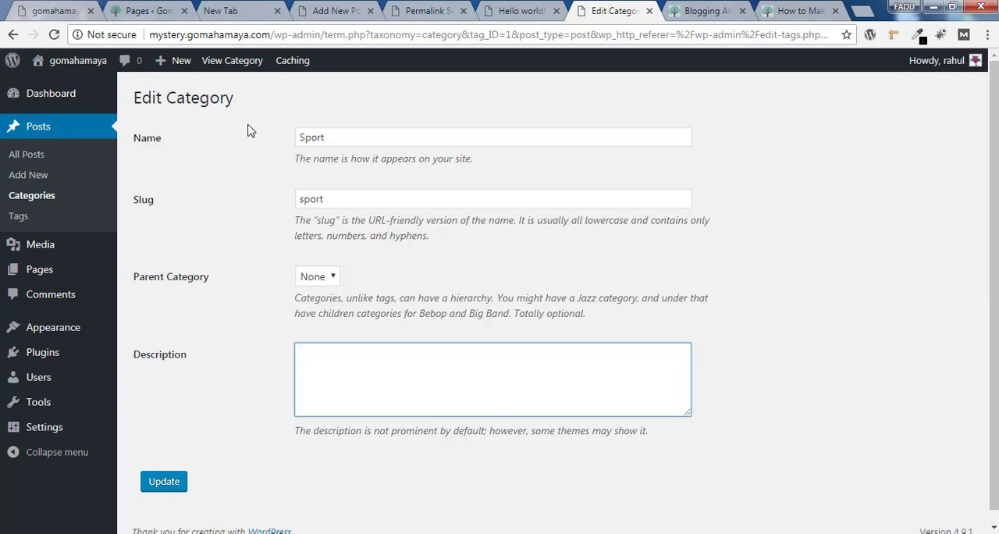
left_click_drag(328, 139, 286, 138)
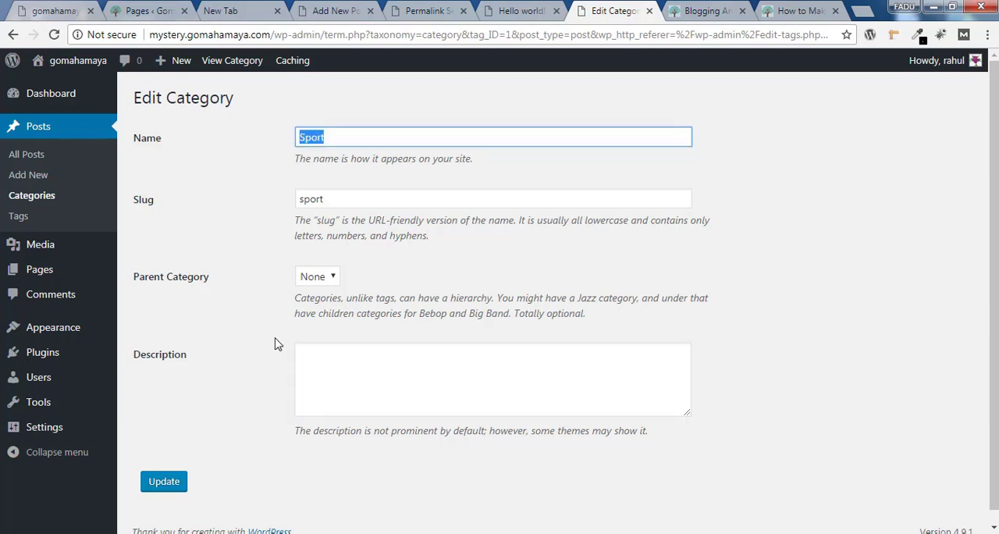
left_click(165, 483)
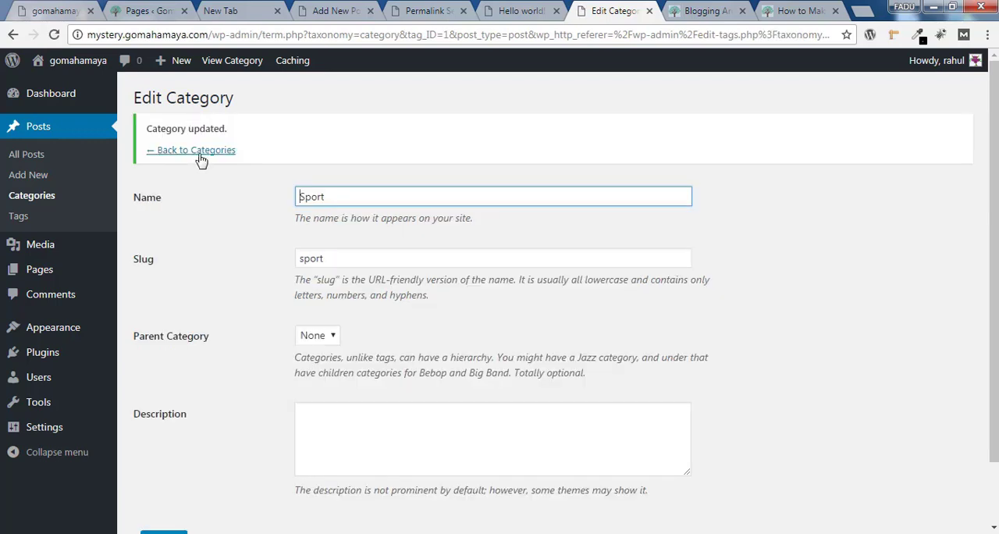
left_click(199, 152)
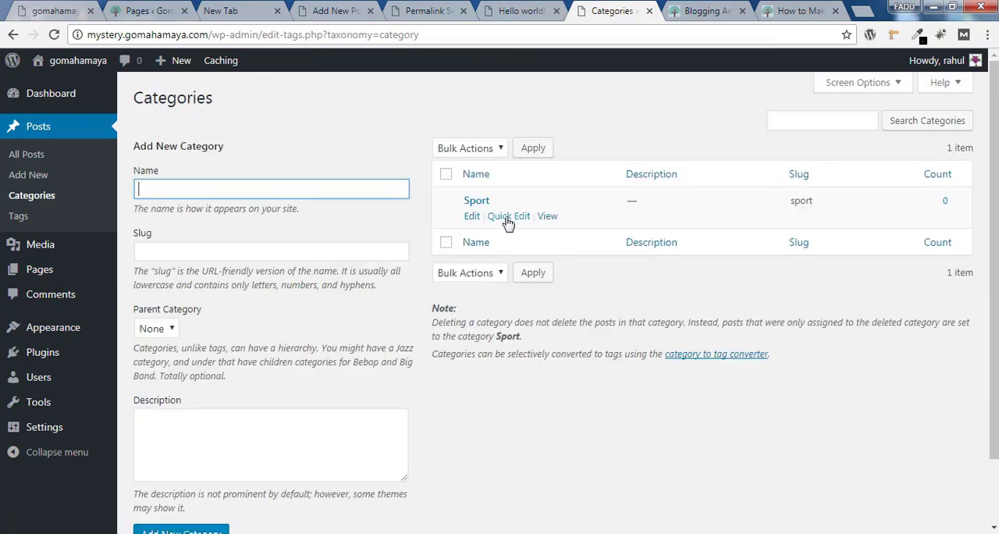
left_click(797, 204)
left_click_drag(646, 205, 622, 205)
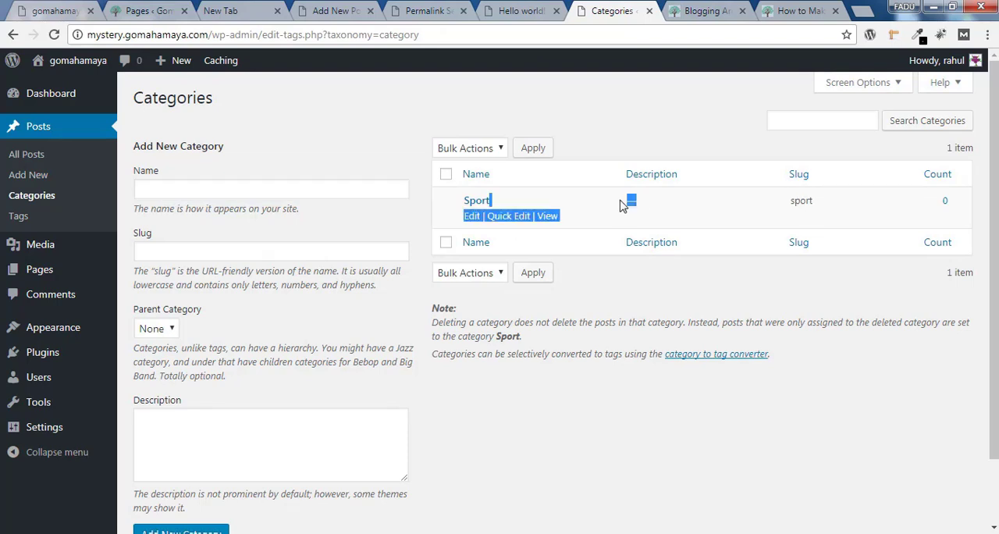
left_click(652, 209)
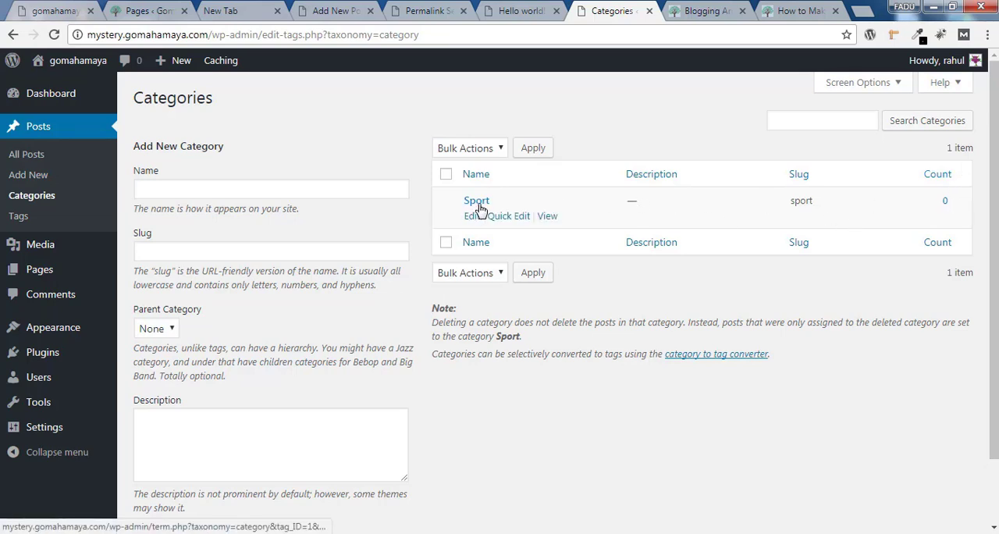
Add a new category named "Travel" with the slug "travel"
left_click(278, 186)
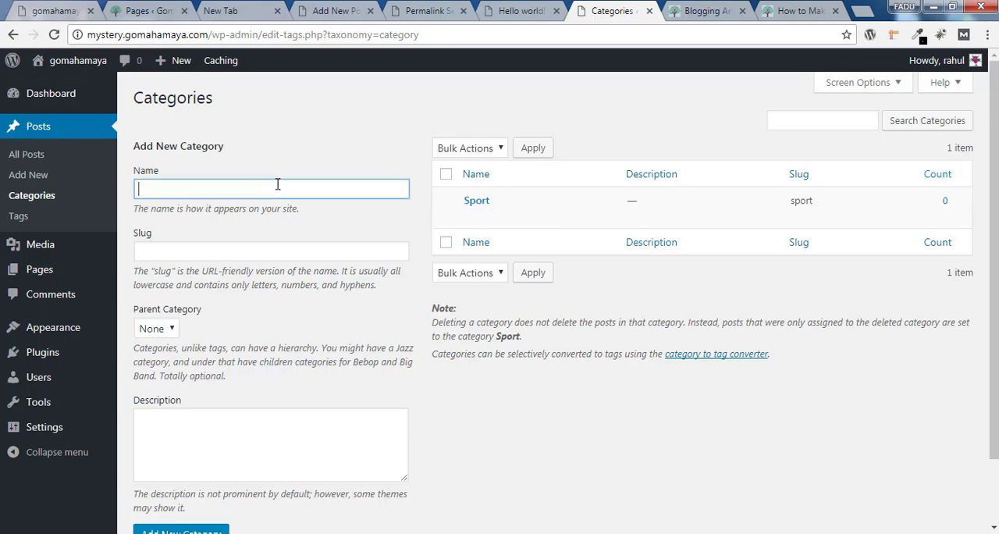
type("Travel")
key("Tab")
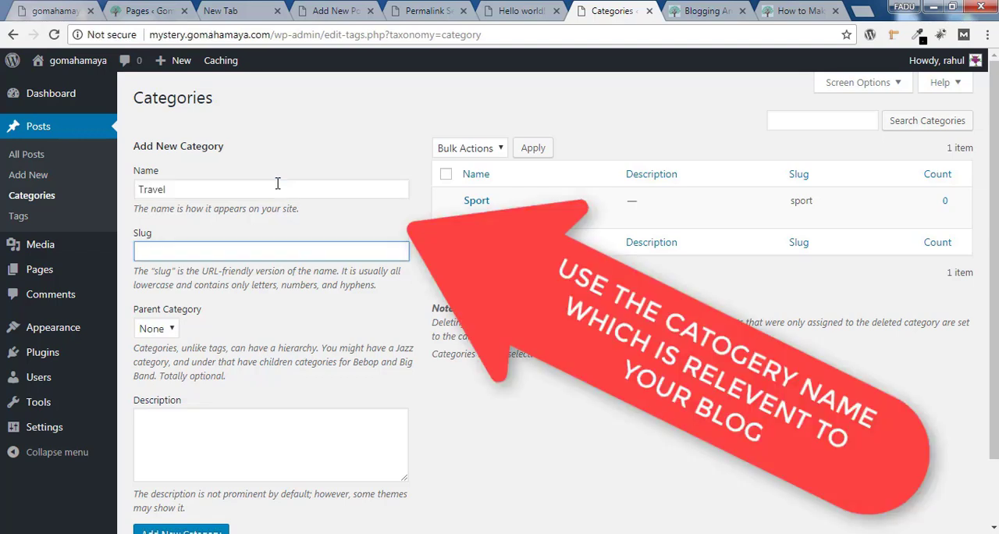
type("travel")
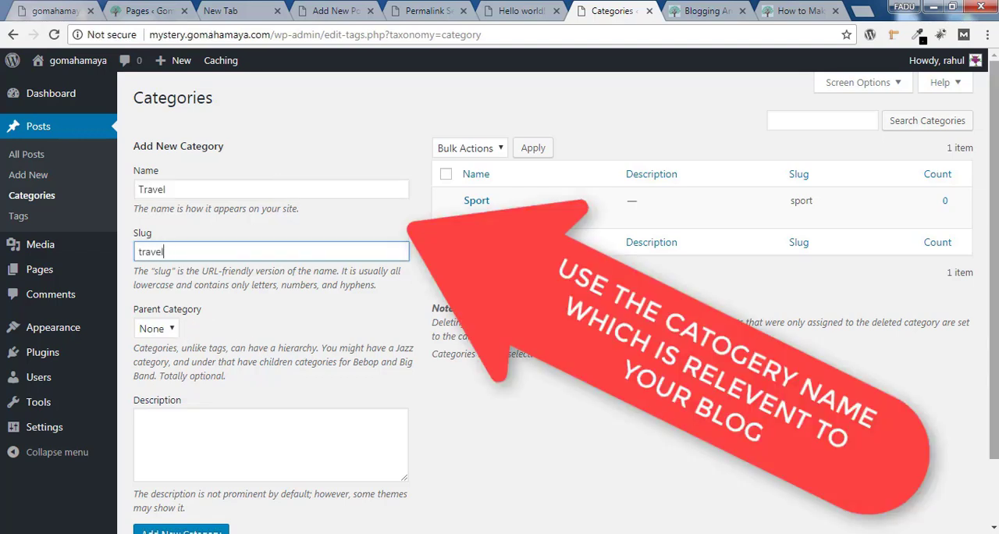
scroll(277, 184, "down", 1)
left_click(195, 459)
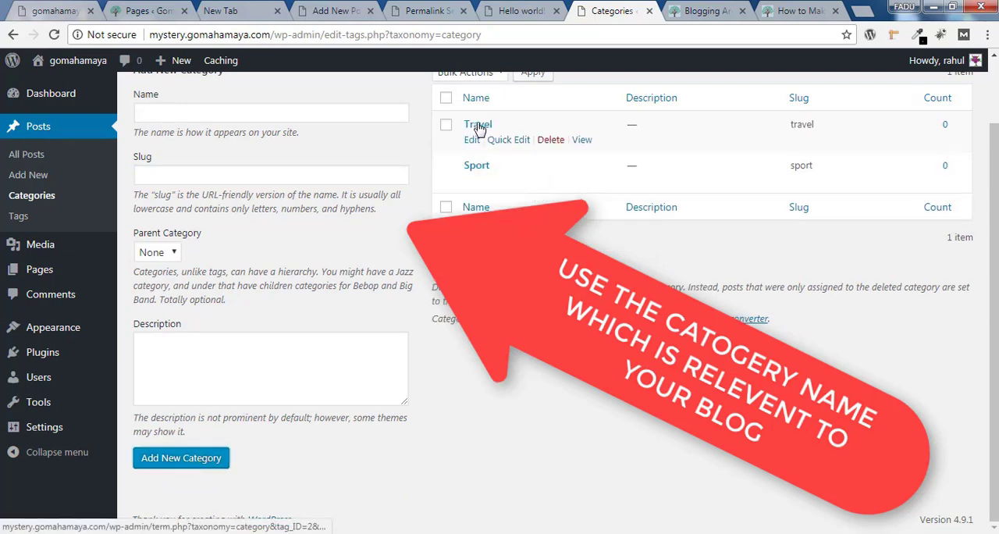
Add a new category named "fashion" with the slug "fashion"
left_click(239, 114)
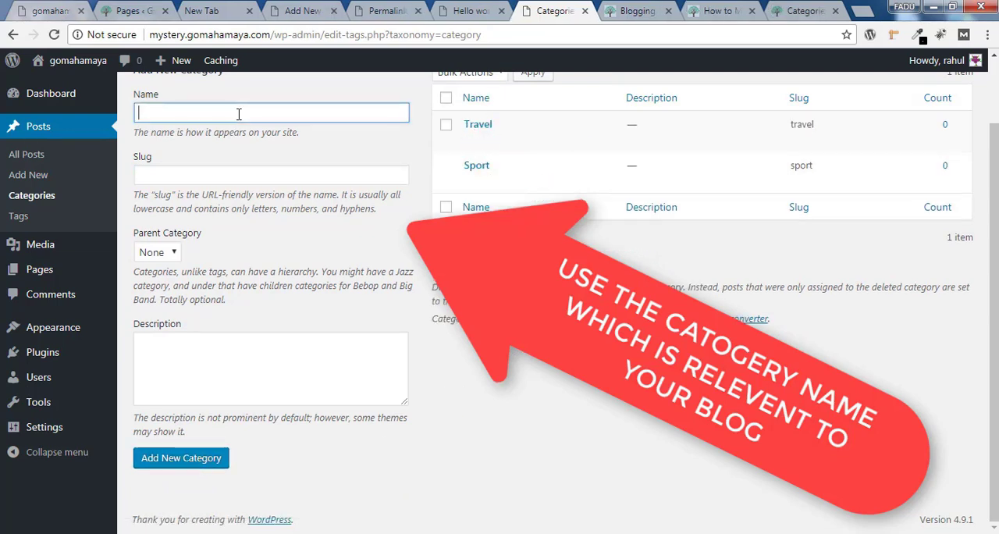
type("fashion")
left_click(257, 173)
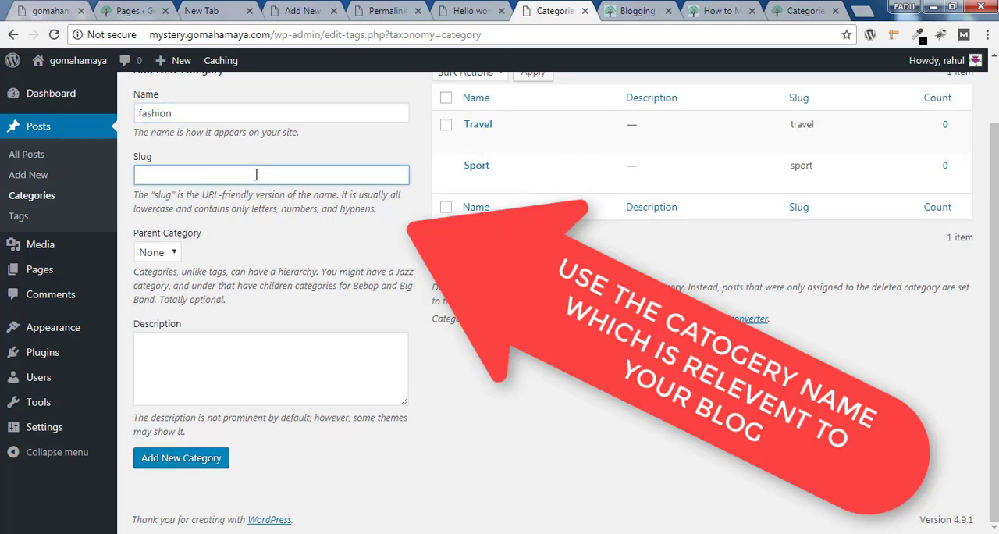
type("fashion")
left_click(199, 463)
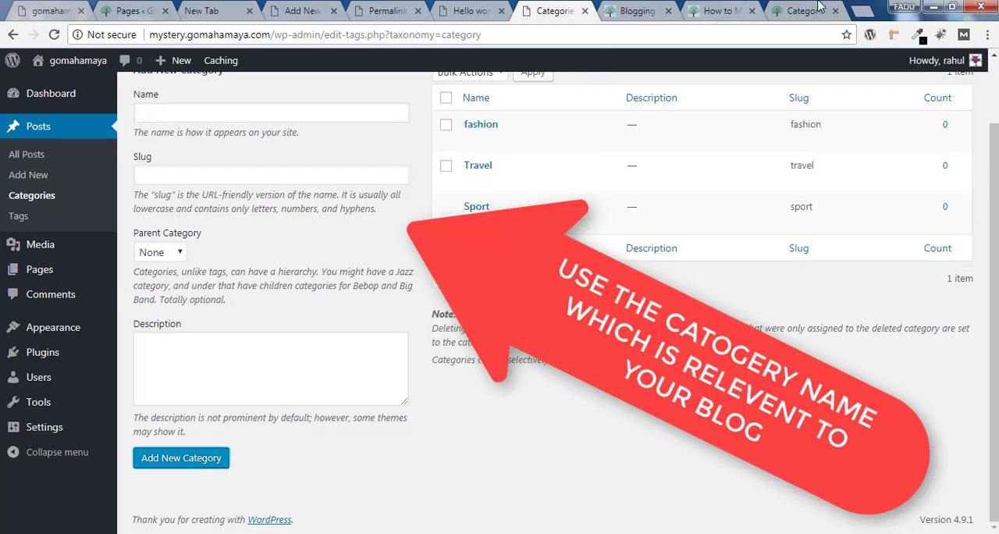
Add a new category named "food" with the slug "food"
left_click(235, 115)
type("food")
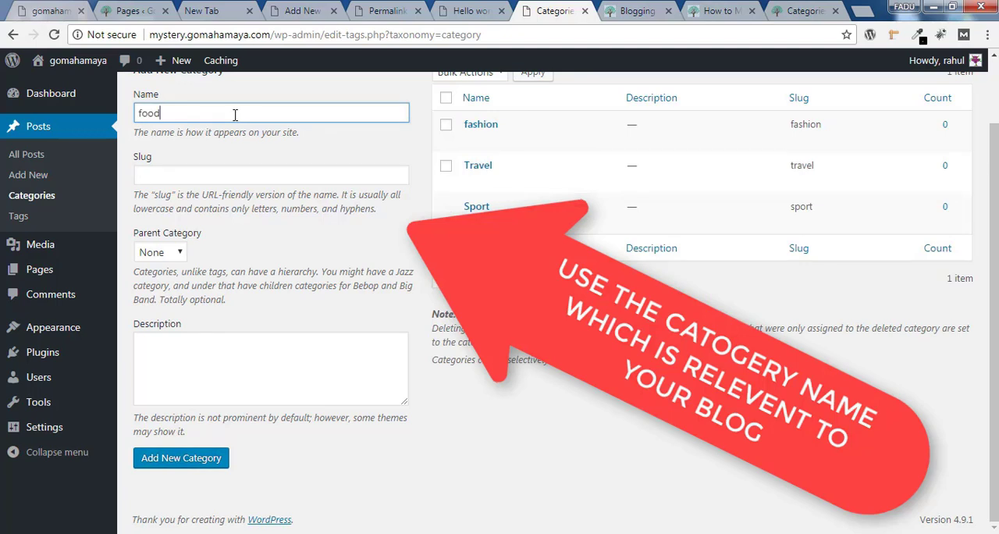
left_click(259, 174)
type("food")
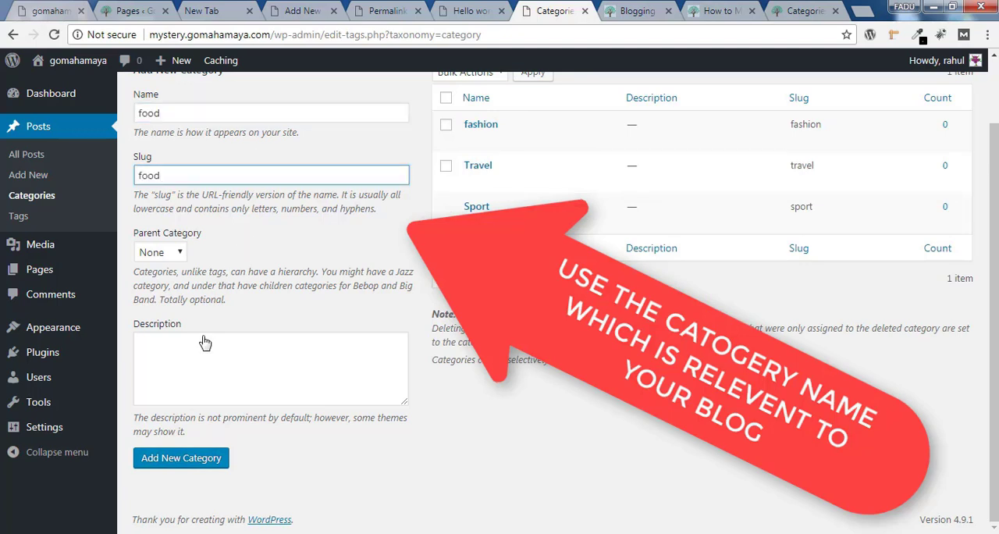
left_click(202, 461)
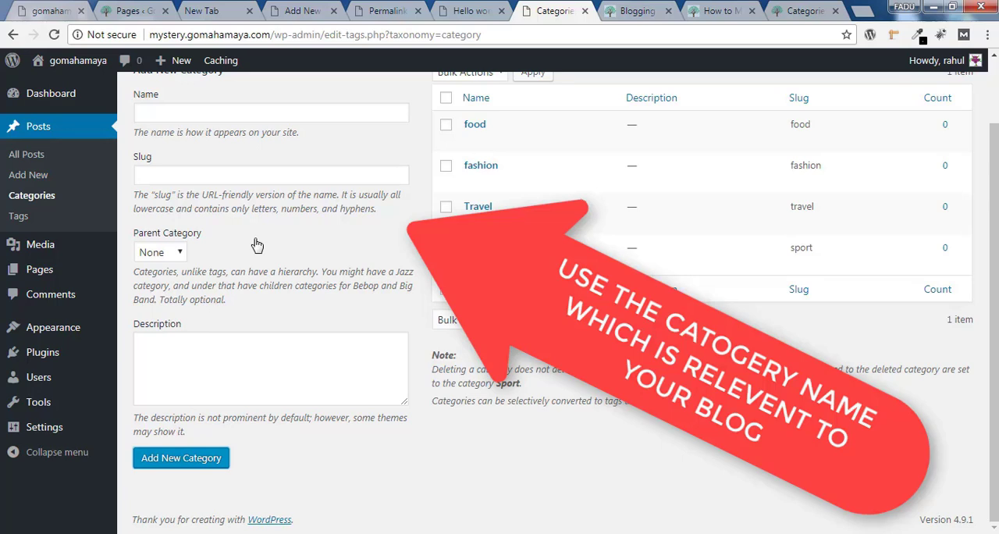
Add a new category named "Gadget", entering "Gadget" as its slug
left_click(261, 114)
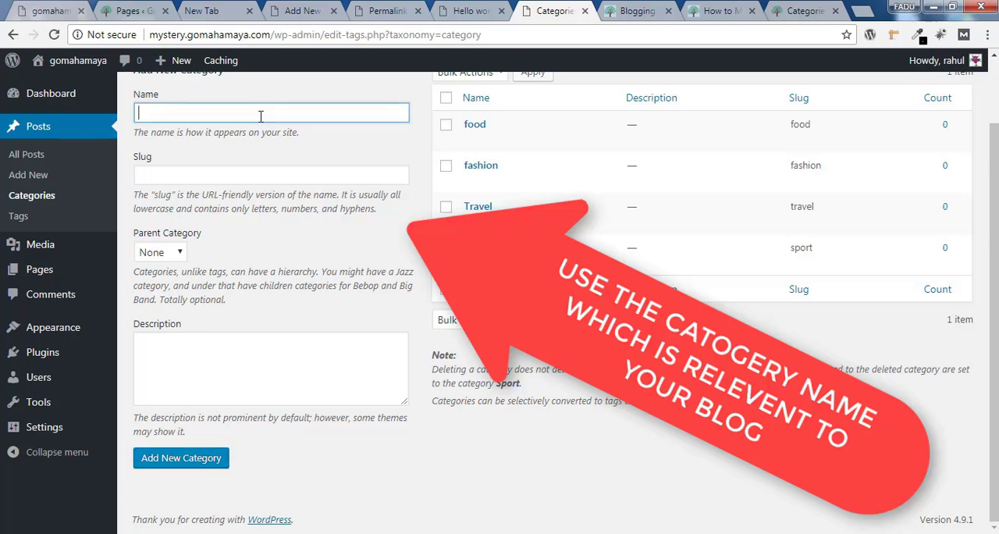
type("Gadget")
left_click(263, 174)
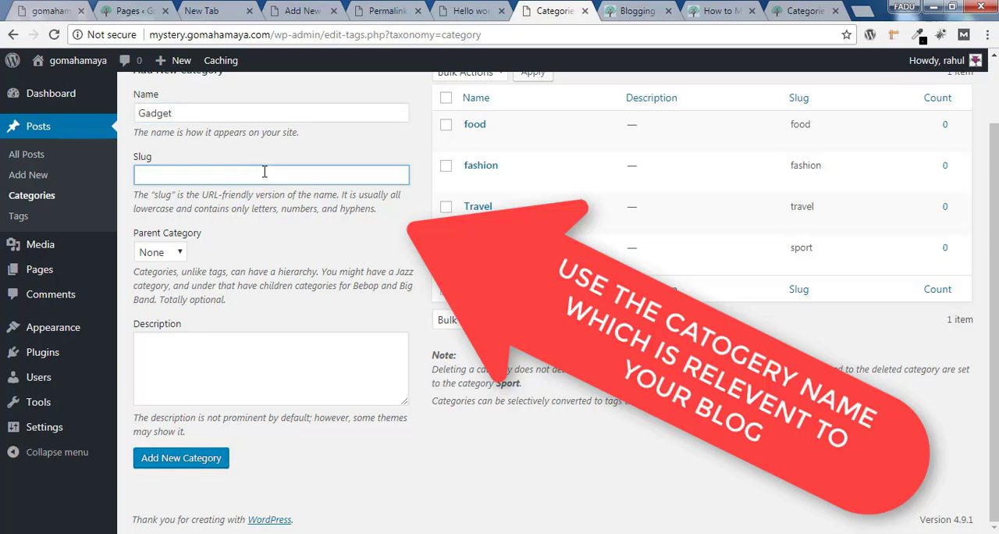
type("Gadget")
left_click(209, 462)
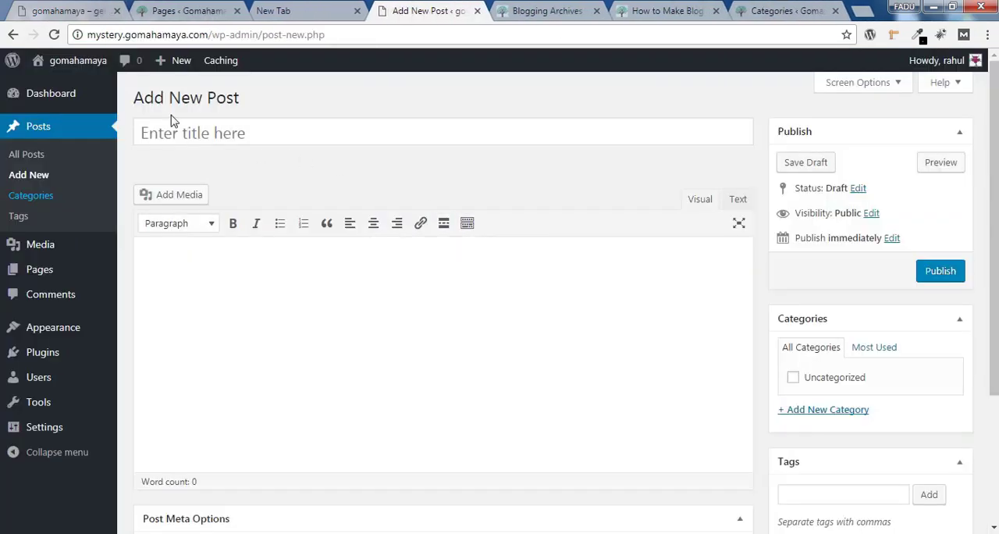
Reload the new post page to refresh its category choices and title the post "7 best gadgets for cycling on mountain"
left_click(54, 36)
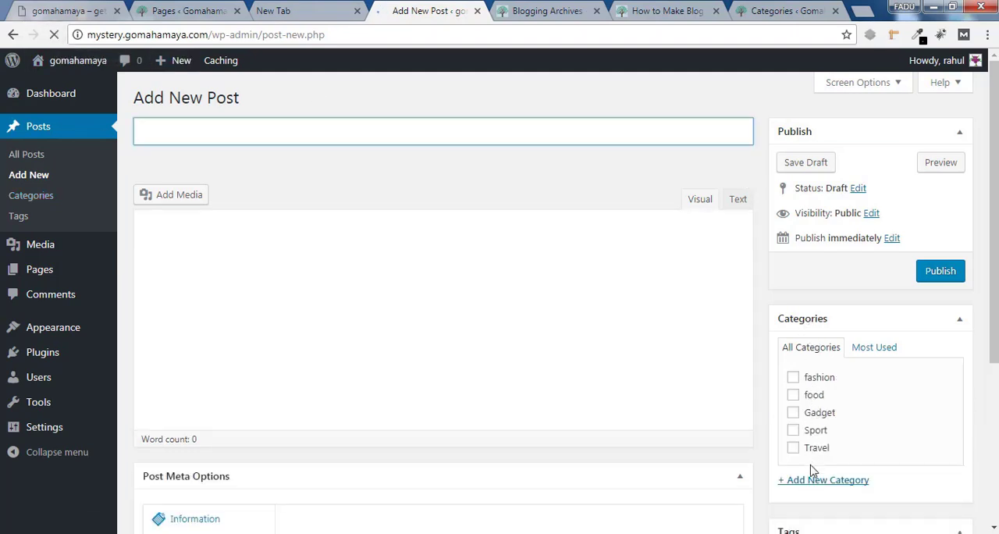
left_click(878, 350)
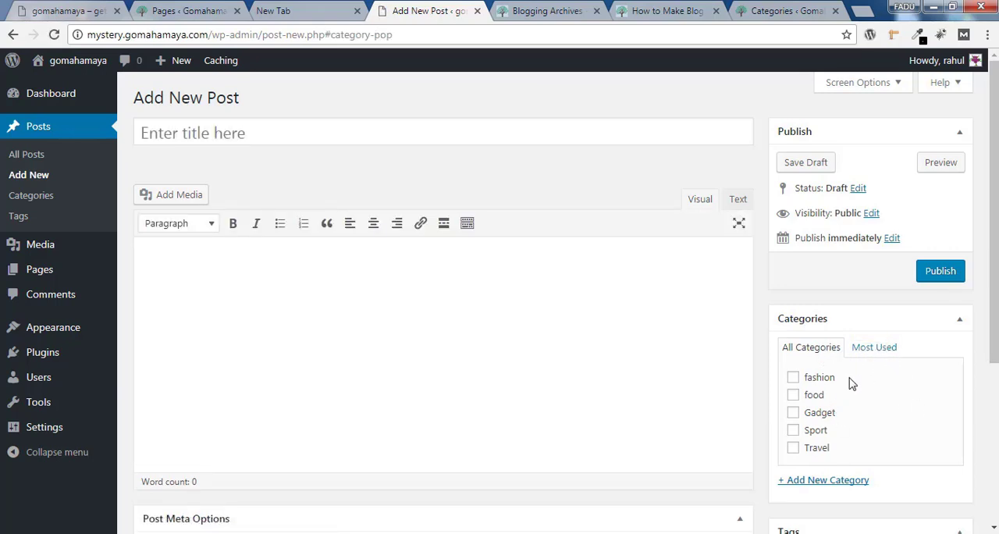
left_click(253, 127)
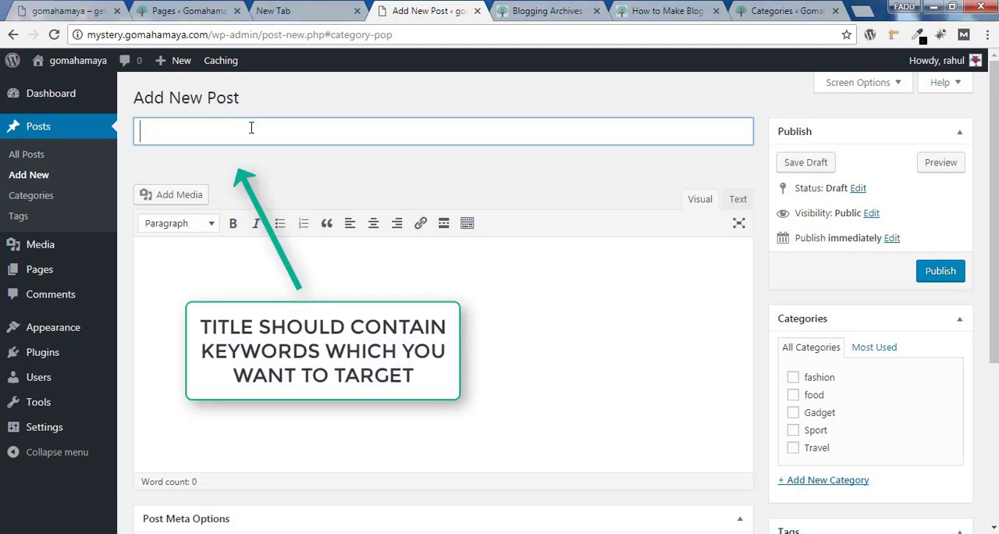
type("7 ")
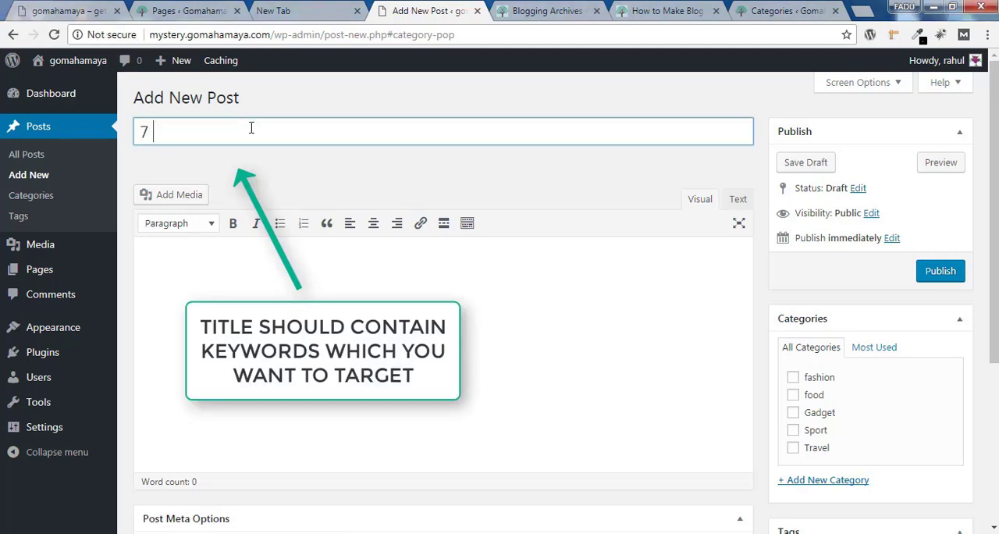
type("best gadgets f")
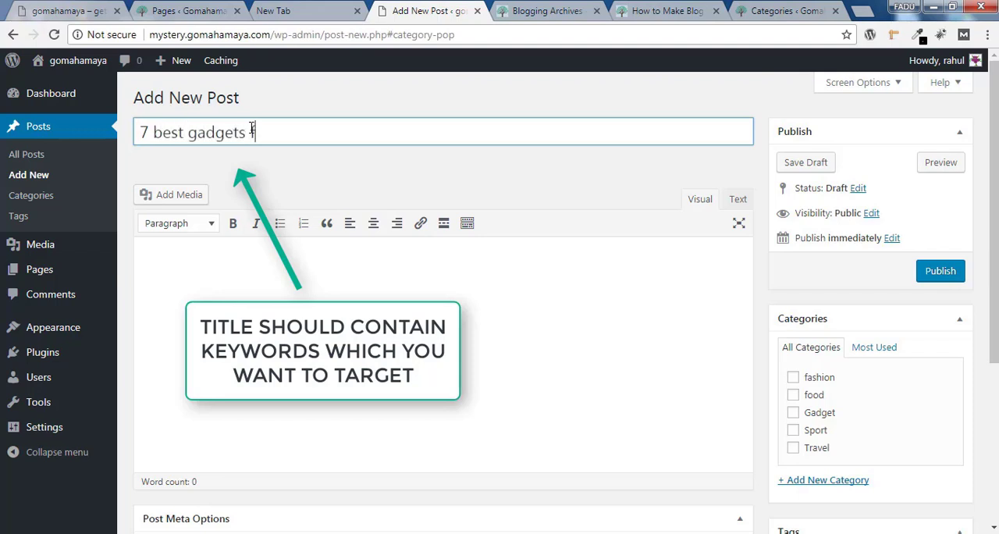
type("rr cycling on mountain")
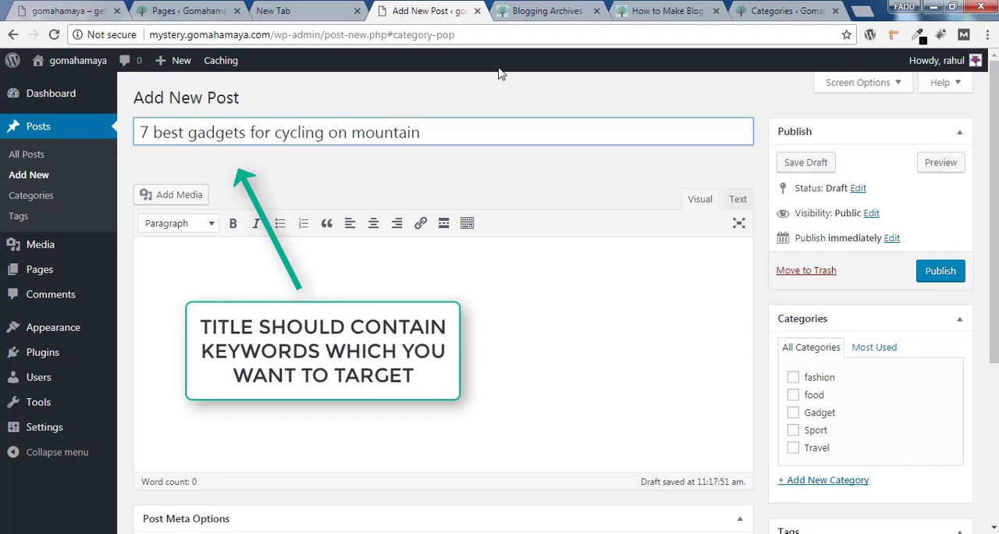
Save the post as a draft and check its permalink slug in edit mode, keeping the slug as it is
left_click(440, 149)
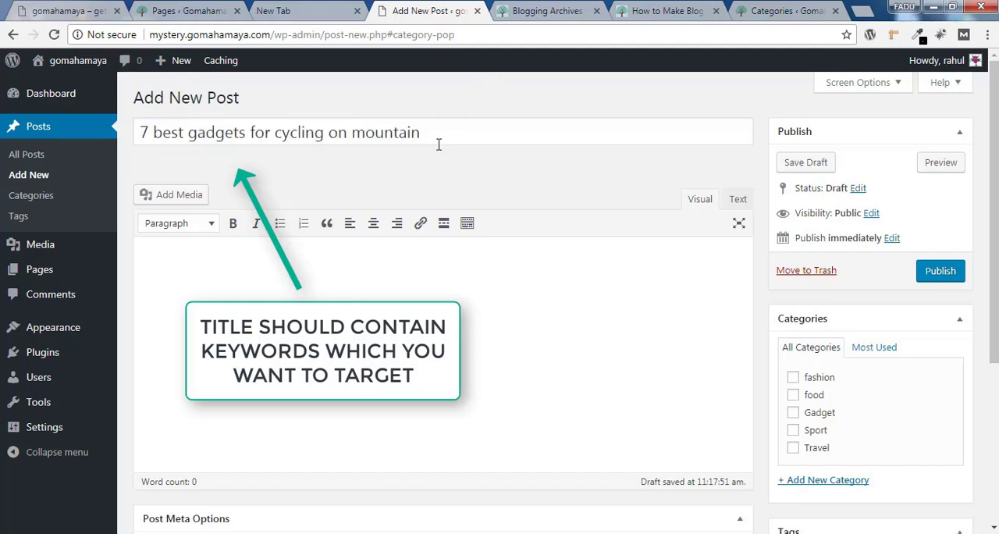
left_click(790, 162)
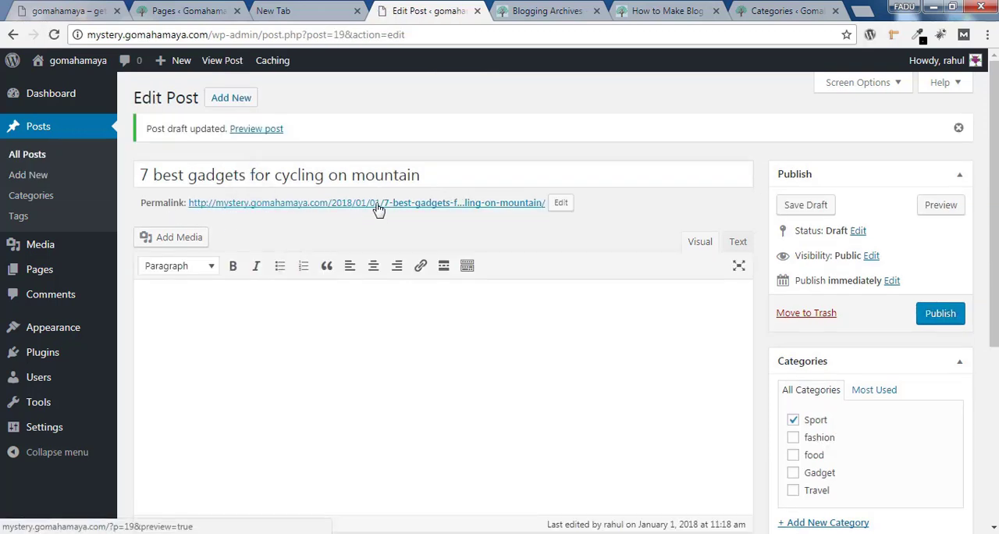
left_click(569, 206)
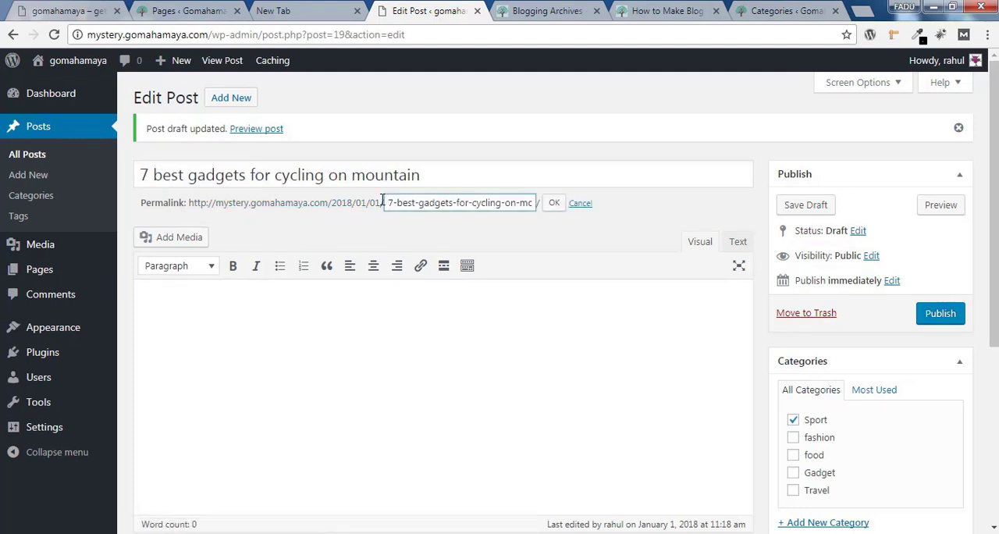
left_click_drag(393, 202, 589, 204)
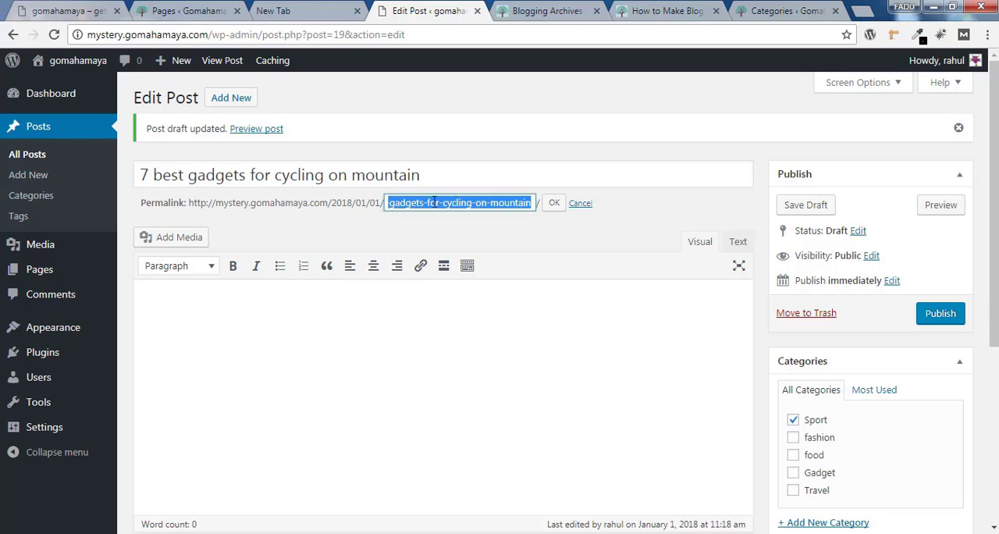
left_click(547, 206)
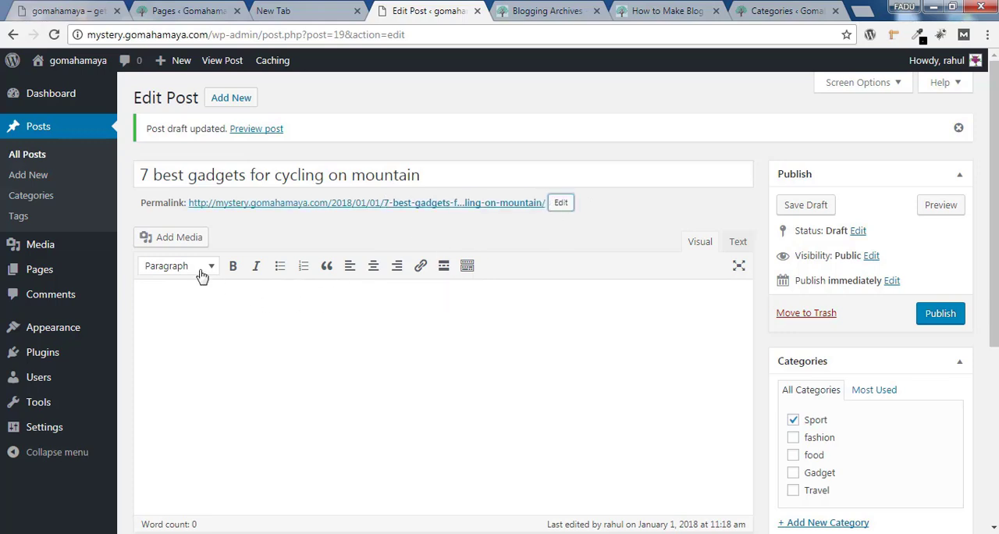
Show the editor's extra formatting tools, paste the two placeholder paragraphs starting "Phasellus sed eleifend nulla" into the post body, and publish the post
left_click(200, 299)
scroll(872, 323, "down", 1)
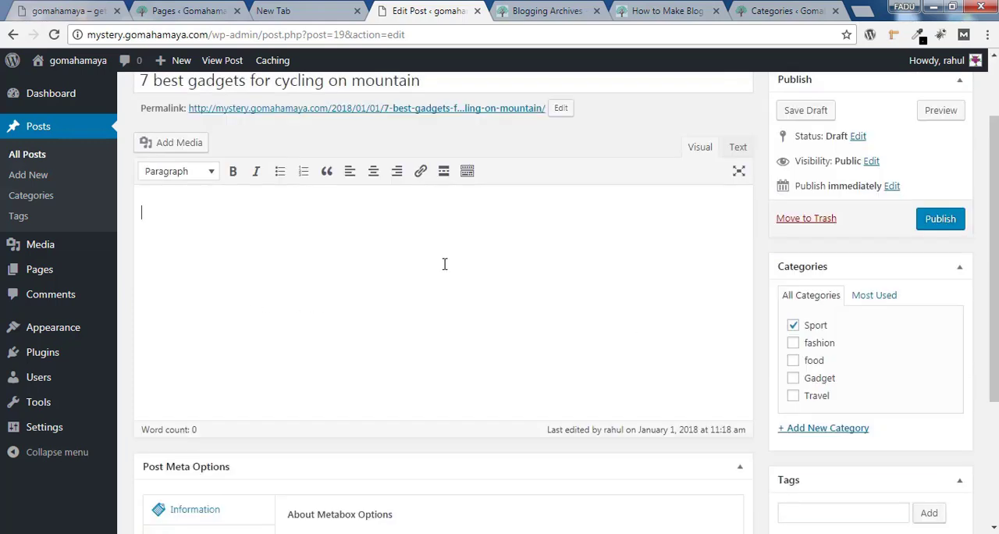
left_click(467, 172)
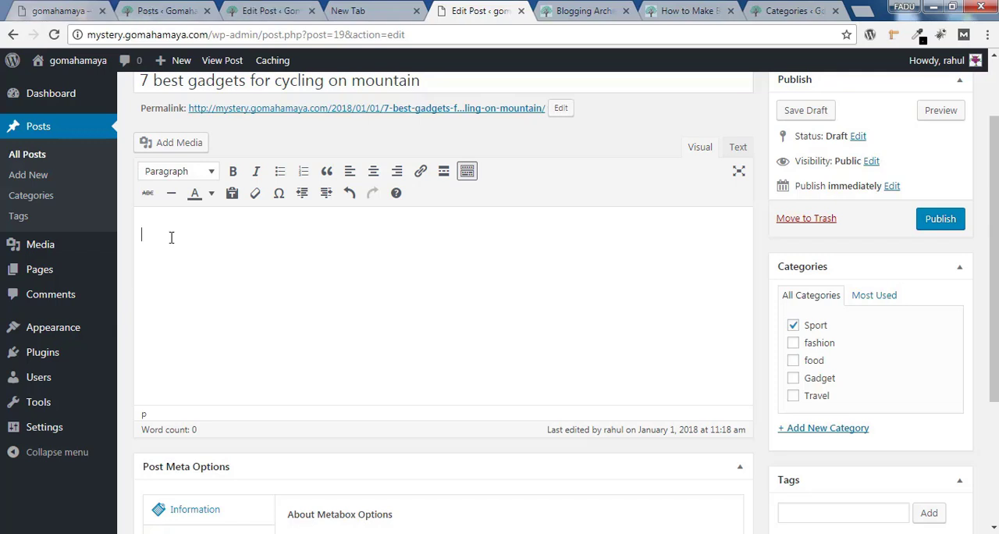
type("Phasellus sed eleifend nulla. Ut sagittis augue at auctor congue. Lorem ipsum dolor sit amet, consectetur adipiscing elit. Nulla facilisi. Aliquam ut odio at erat sollicitudin imperdiet. Nunc eget nulla ut sapien ornare tempor. Integer tristique congue sem, sed pharetra lacus semper lacinia. Cras pulvinar, est vitae mollis venenatis, mauris metus commodo mauris, ac pharetra odio ligula a massa. Pellentesque efficitur libero et risus tristique placerat. In at magna a mauris bibendum tincidunt vel ac lacus. Duis in dolor ut arcu placerat lacinia sed ut neque. Cras dapibus quis mauris non sollicitudin. Vivamus congue sit amet purus sit amet rhoncus.")
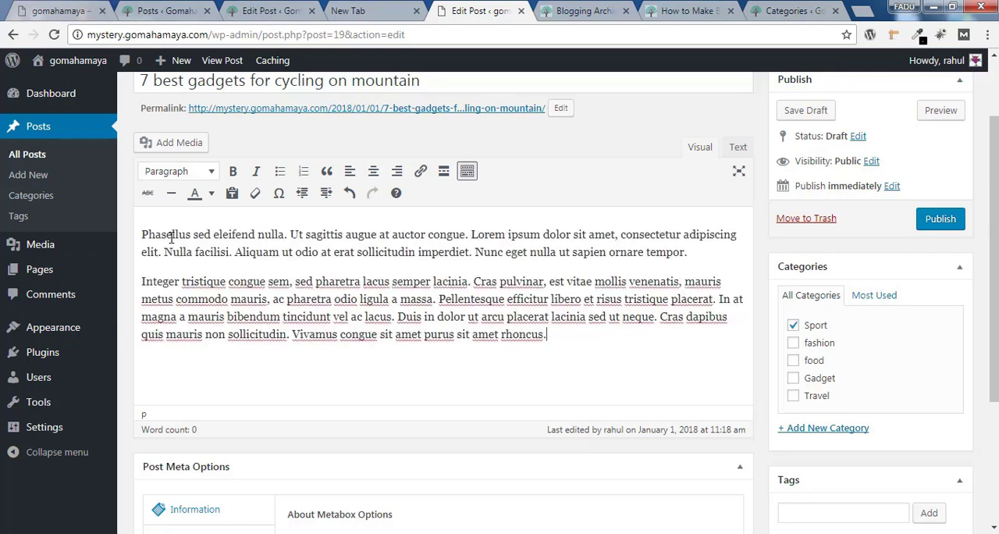
left_click(936, 223)
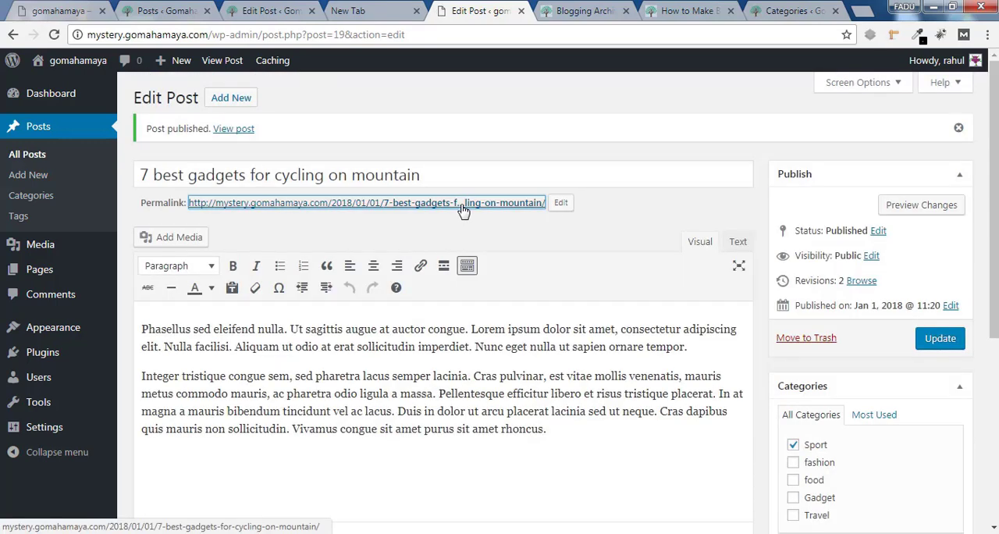
Open the published post's permalink in a separate tab and look over its title, text and sidebar
right_click(463, 203)
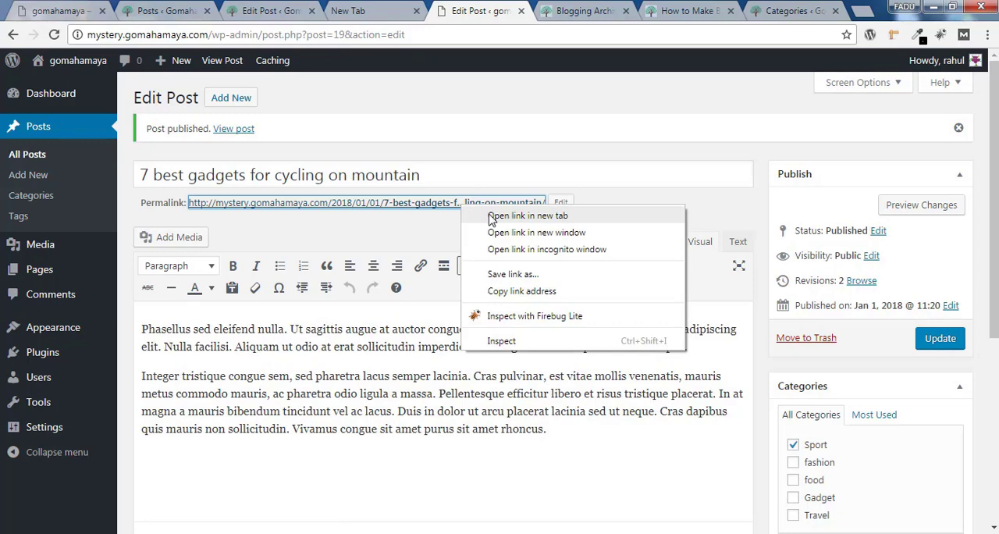
left_click(490, 217)
left_click(524, 10)
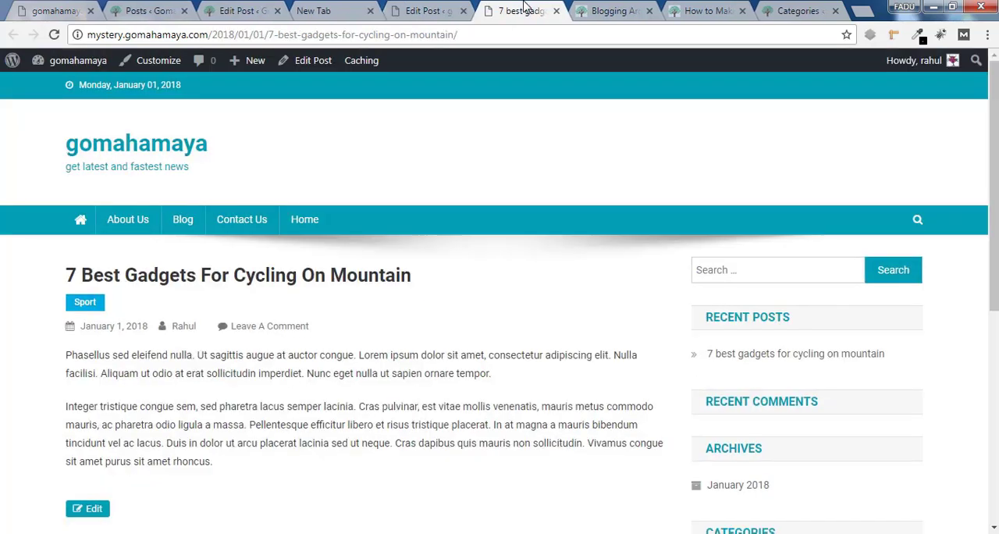
left_click_drag(67, 355, 276, 464)
left_click(364, 460)
scroll(364, 460, "down", 1)
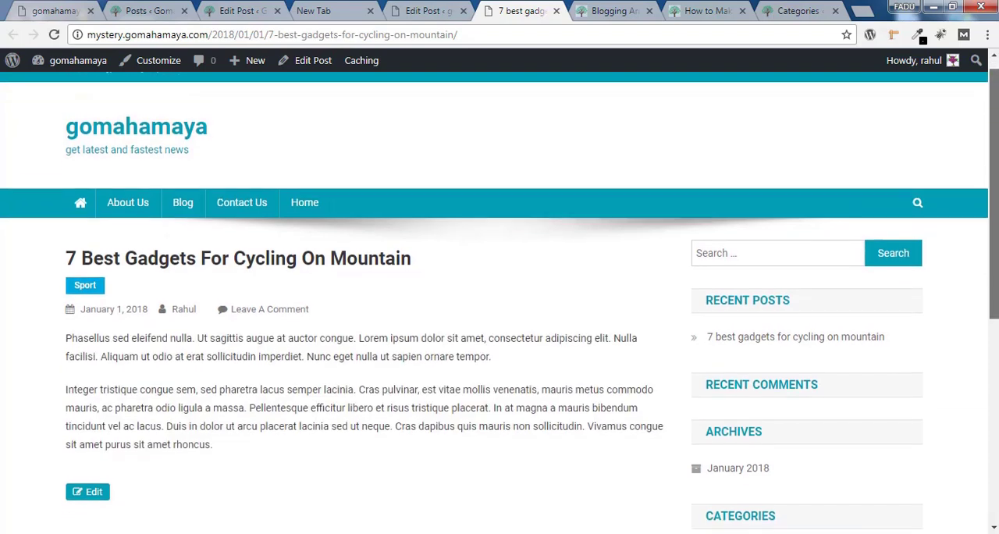
left_click_drag(995, 222, 995, 262)
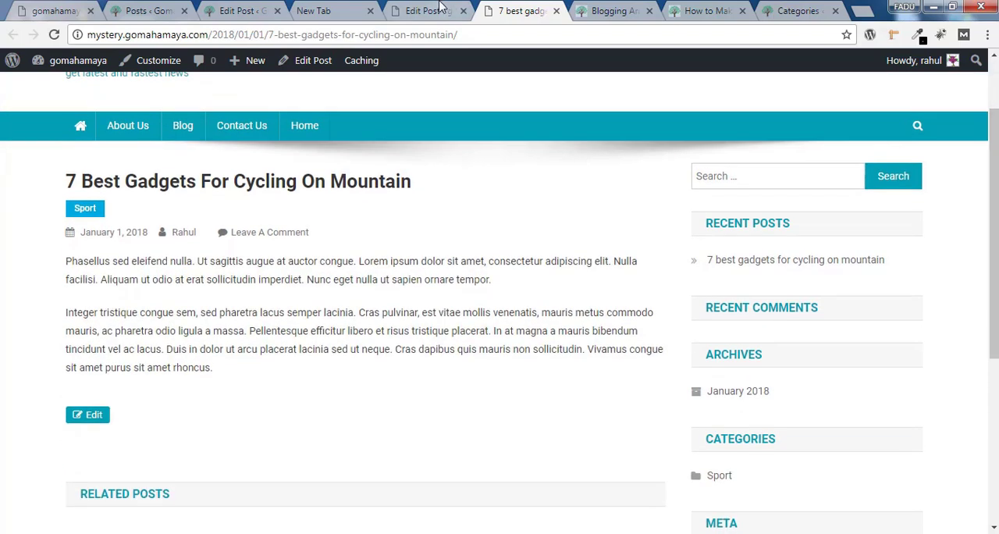
Back in the post editor, start a new line after the second paragraph and upload pexels-photo-207582.jpeg from New folder as media
key("ctrl+shift+Tab")
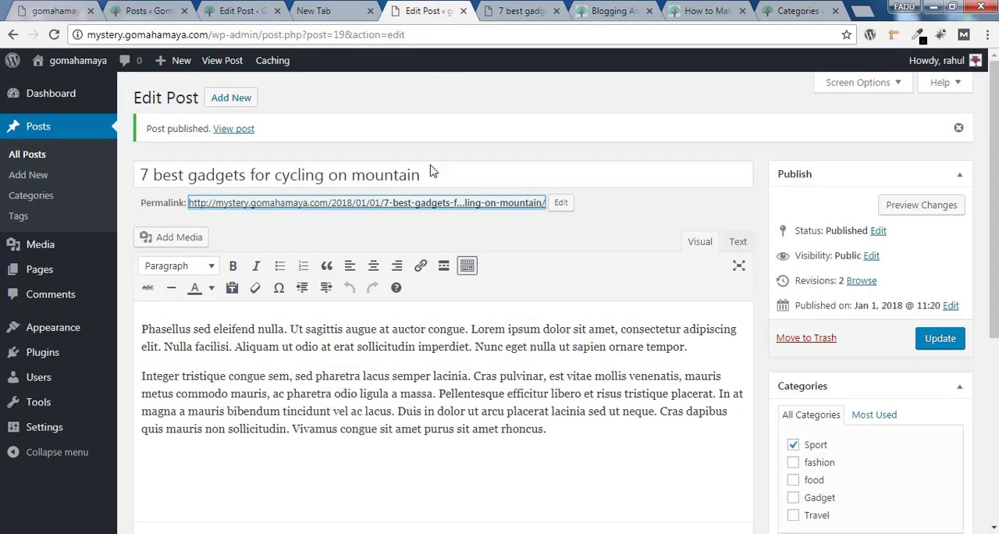
left_click(552, 432)
key("Return")
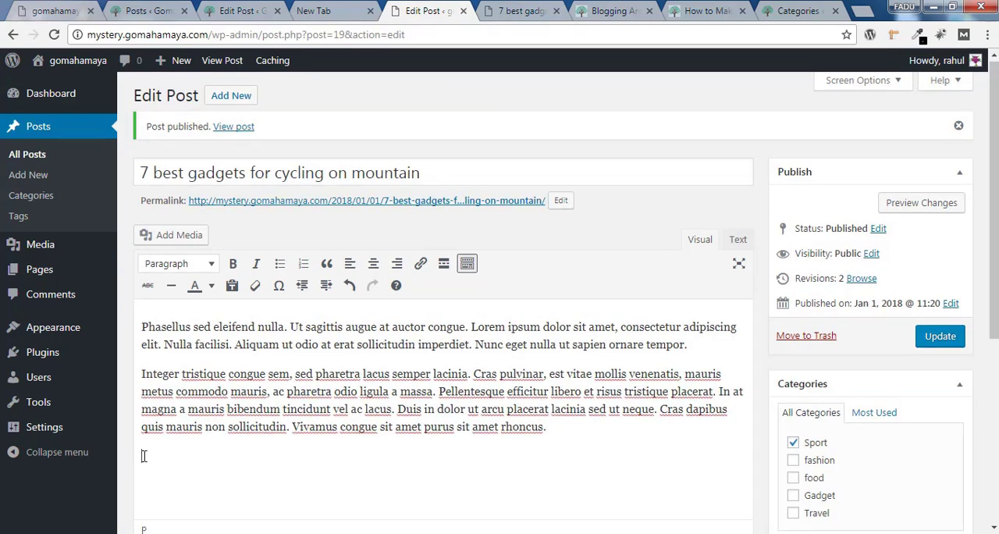
left_click(159, 242)
left_click(556, 323)
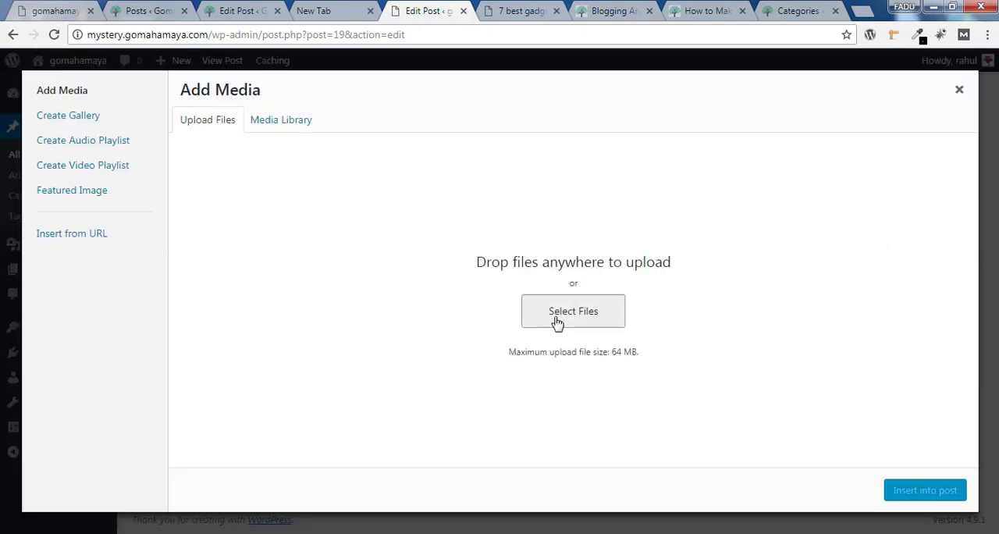
scroll(866, 285, "down", 2)
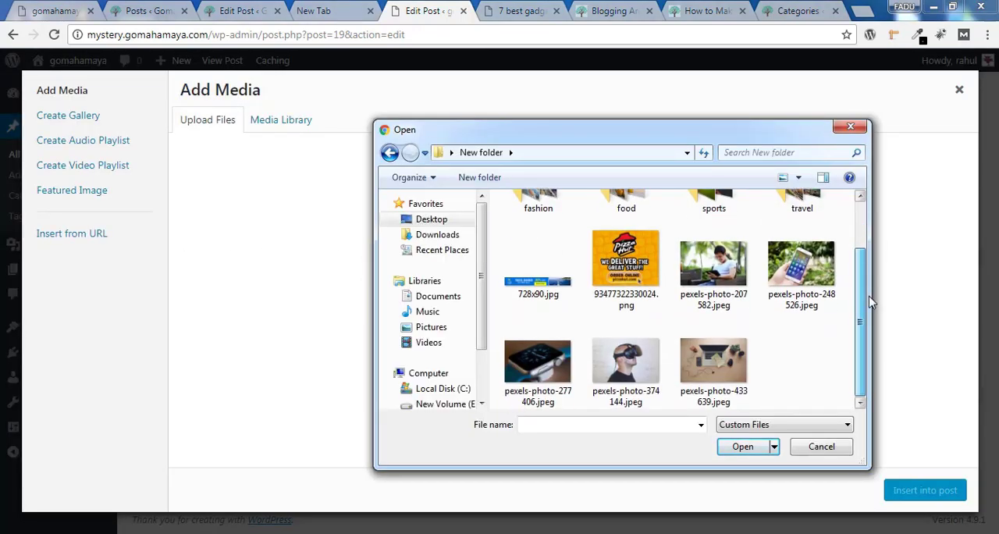
scroll(868, 300, "up", 2)
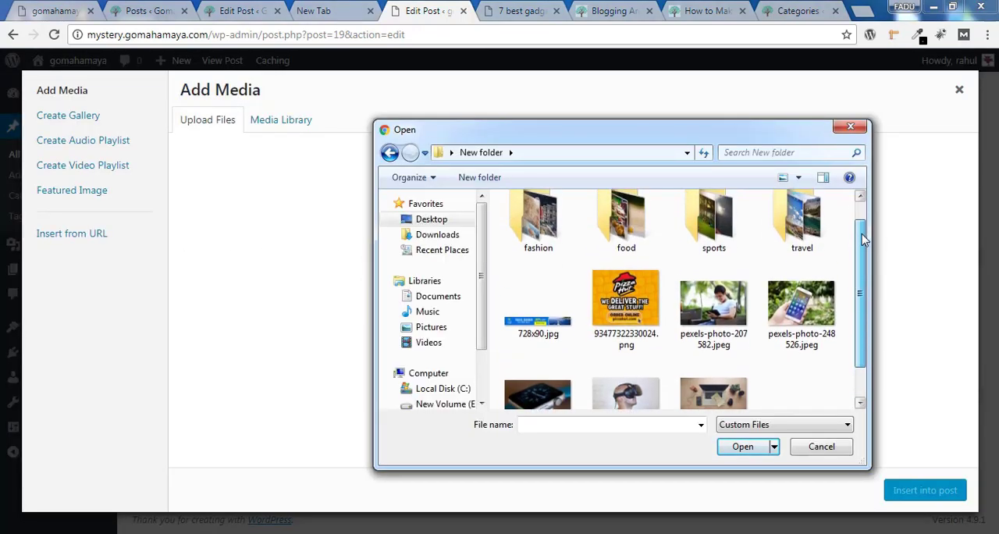
left_click(732, 322)
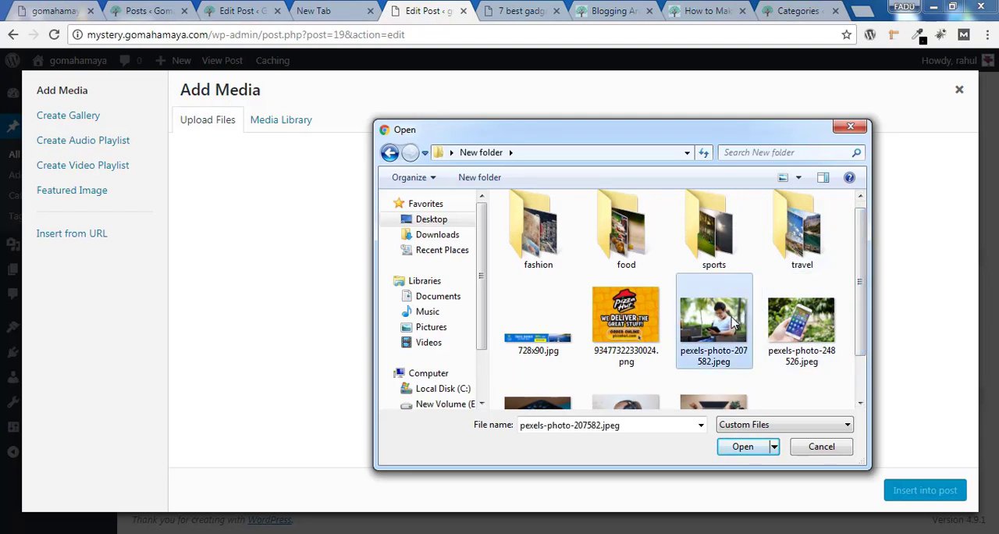
left_click(742, 447)
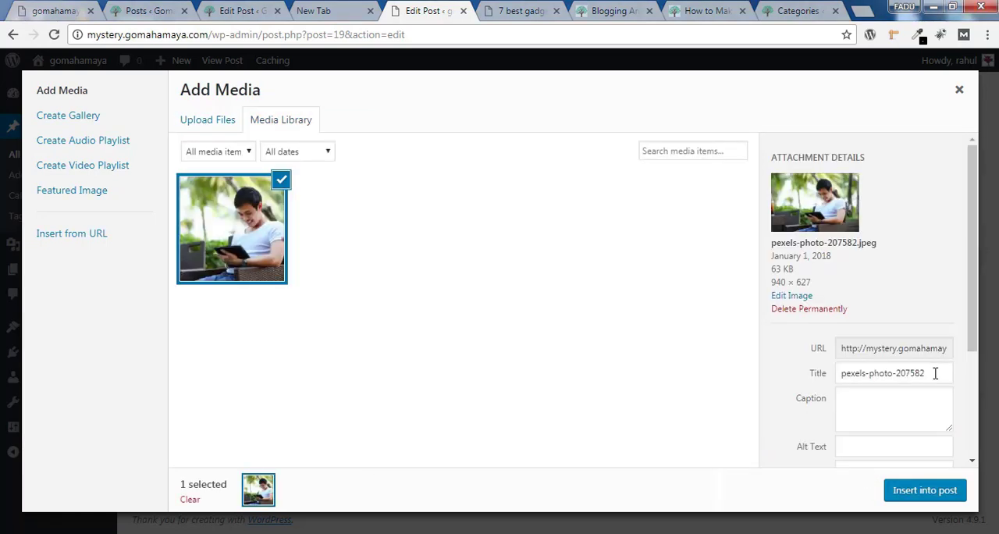
Set the uploaded image's title and alt text to "mobile gadget" and insert it into the post
left_click_drag(935, 373, 834, 378)
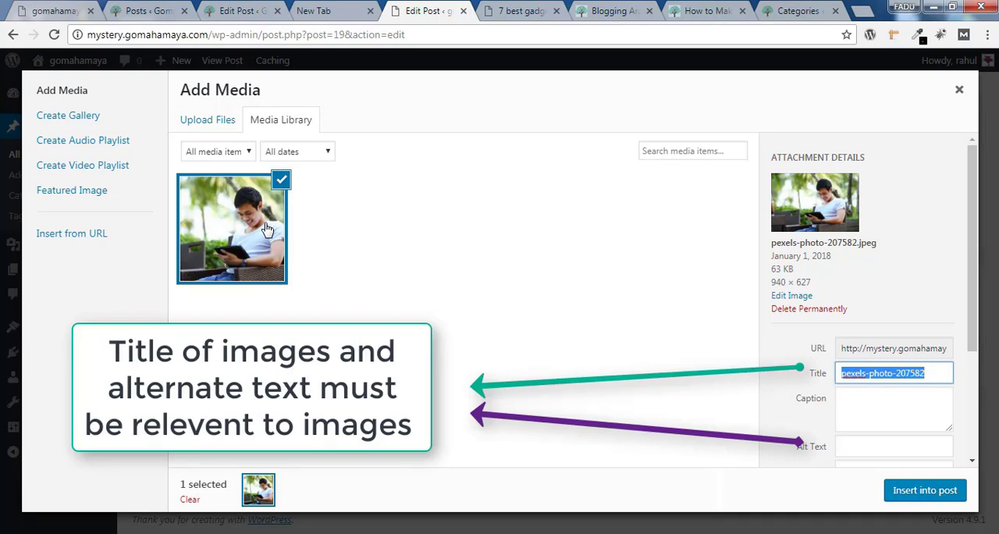
key("BackSpace")
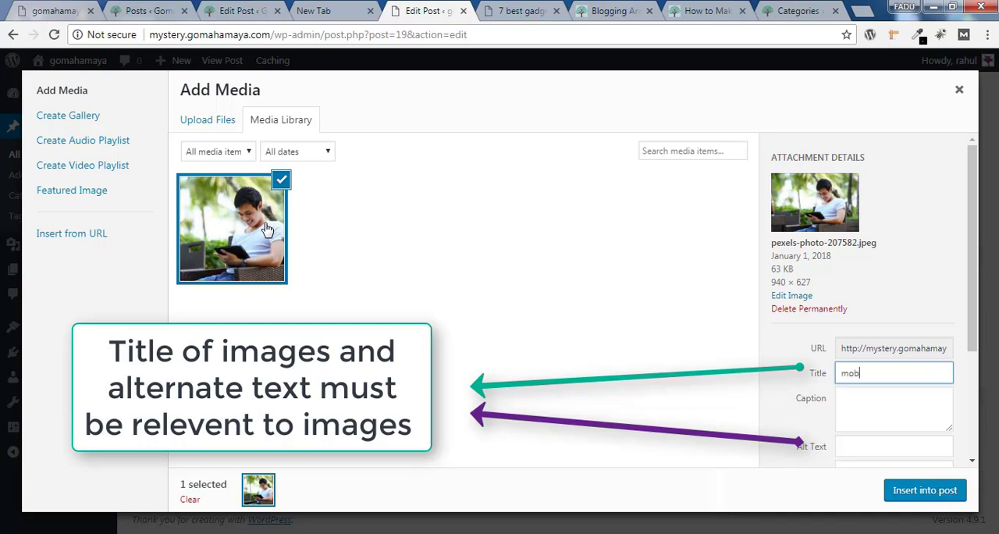
type("mobile gadget")
left_click(846, 449)
left_click_drag(900, 373, 779, 356)
key("ctrl+c")
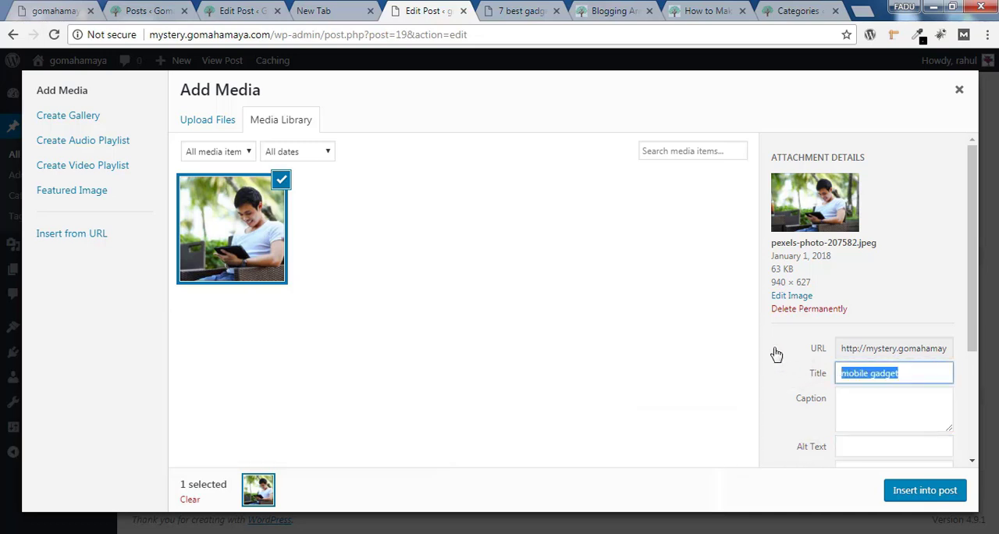
left_click(872, 450)
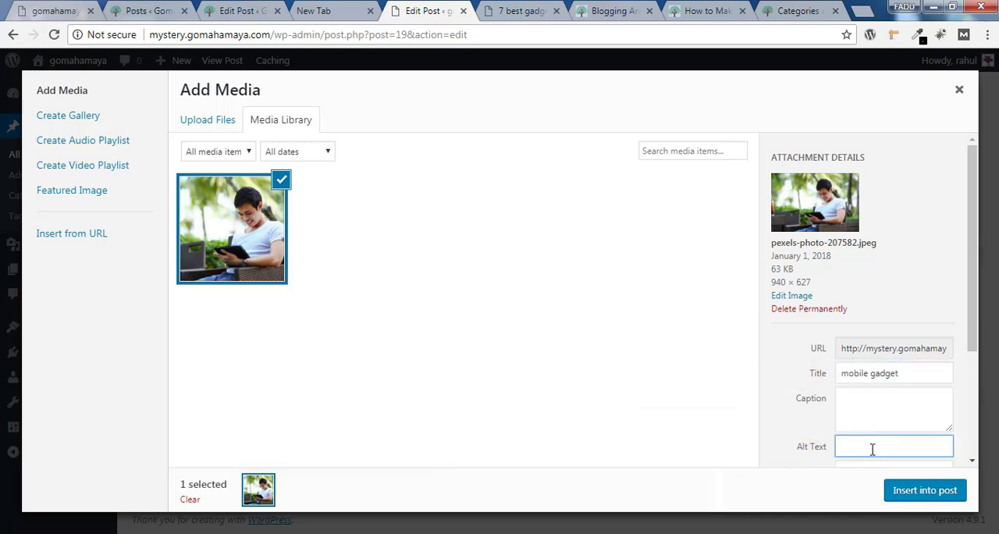
key("ctrl+v")
left_click(917, 495)
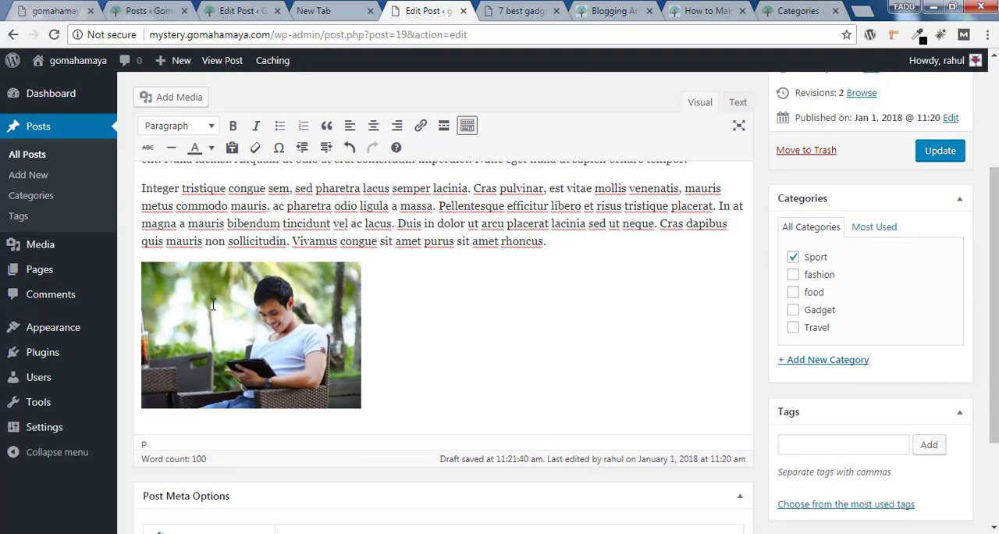
Edit the inserted image's display settings, trying the alignments and applying Center with the Medium – 300 × 200 size
left_click(248, 325)
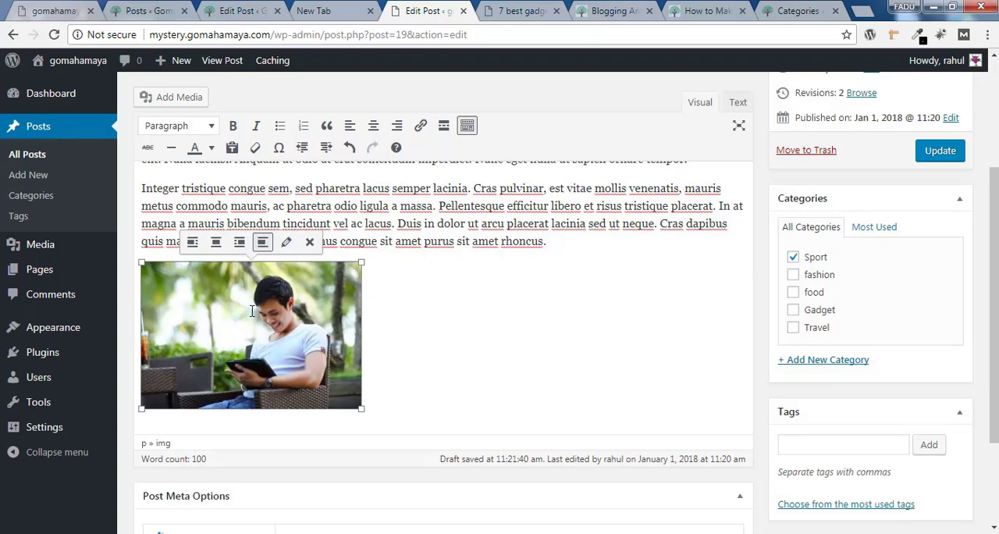
left_click(286, 243)
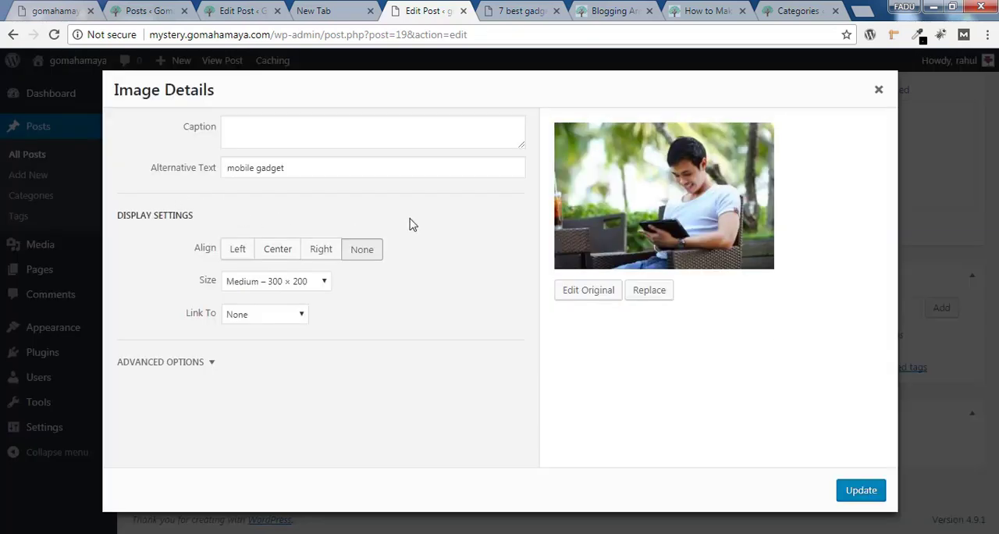
left_click(242, 253)
left_click(283, 251)
left_click(324, 251)
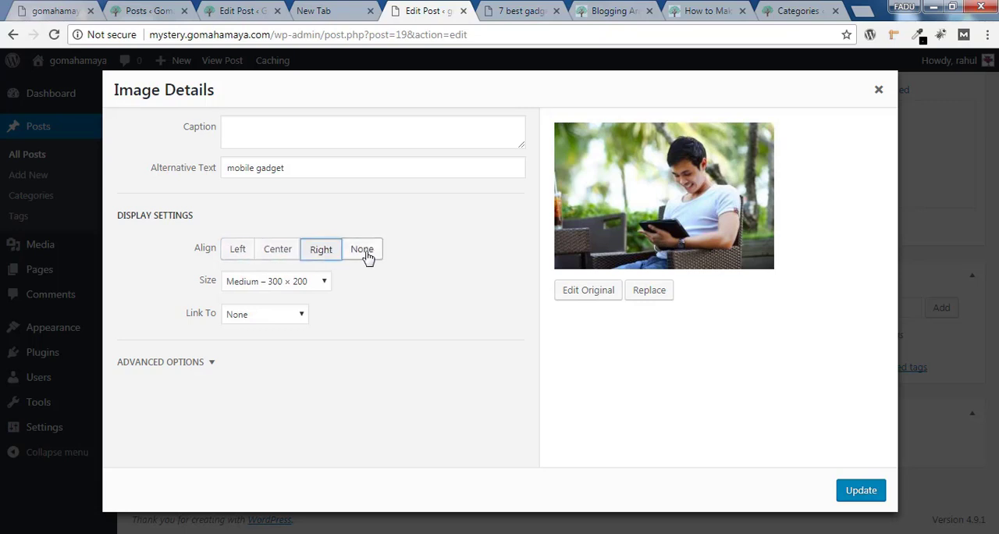
left_click(368, 256)
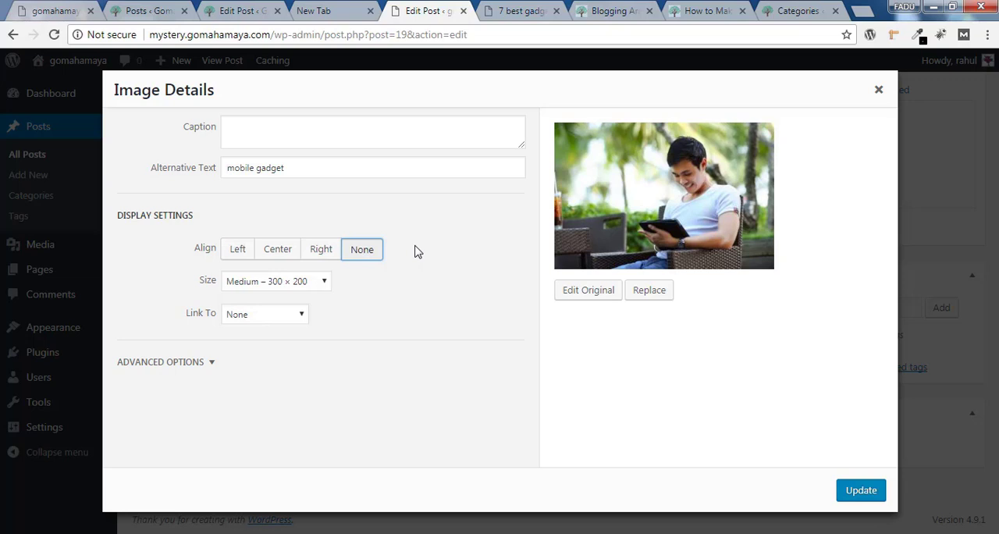
left_click(278, 250)
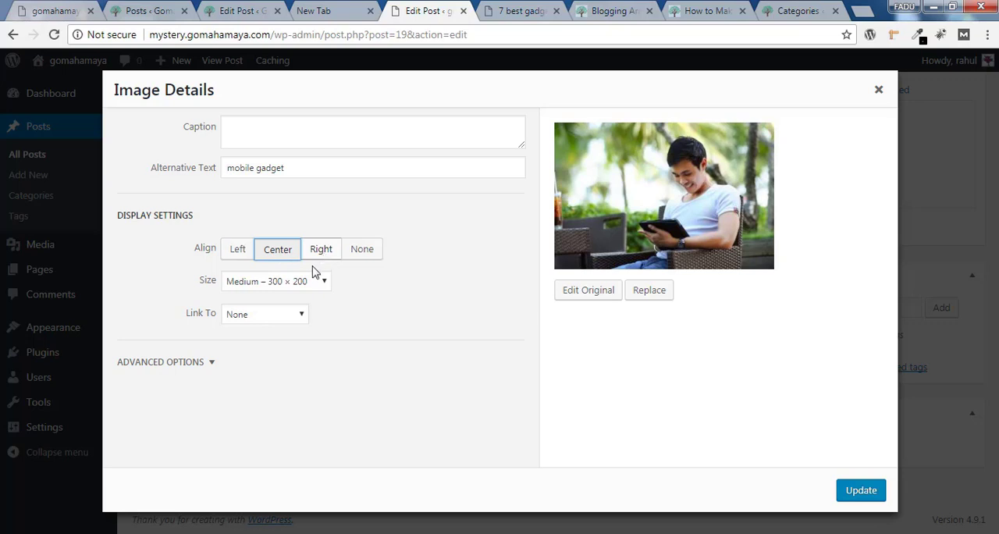
left_click(305, 285)
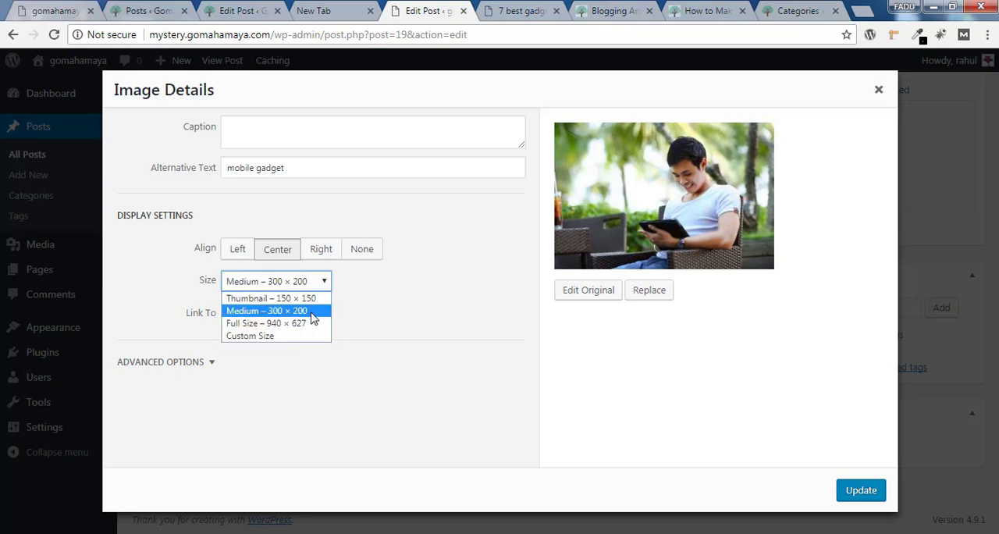
left_click(312, 317)
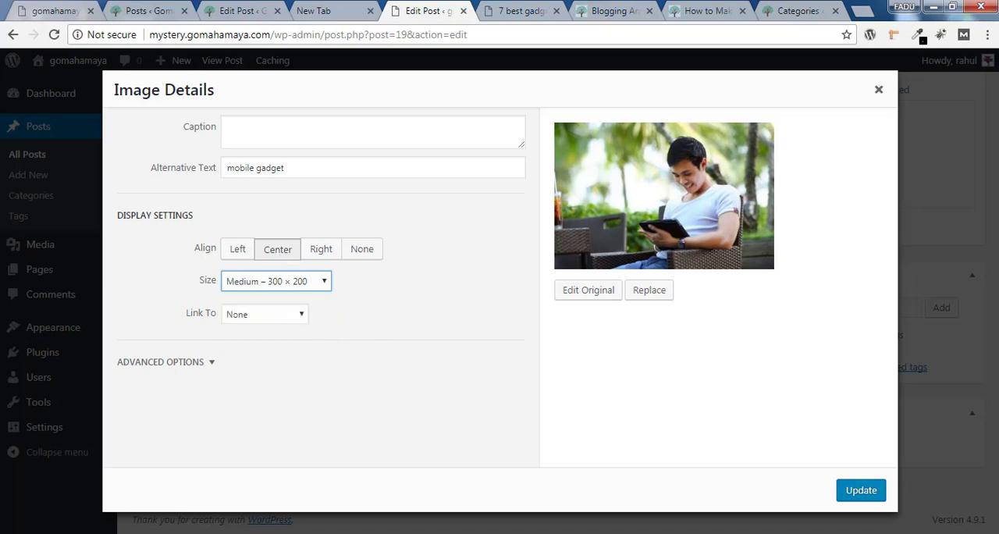
left_click(877, 489)
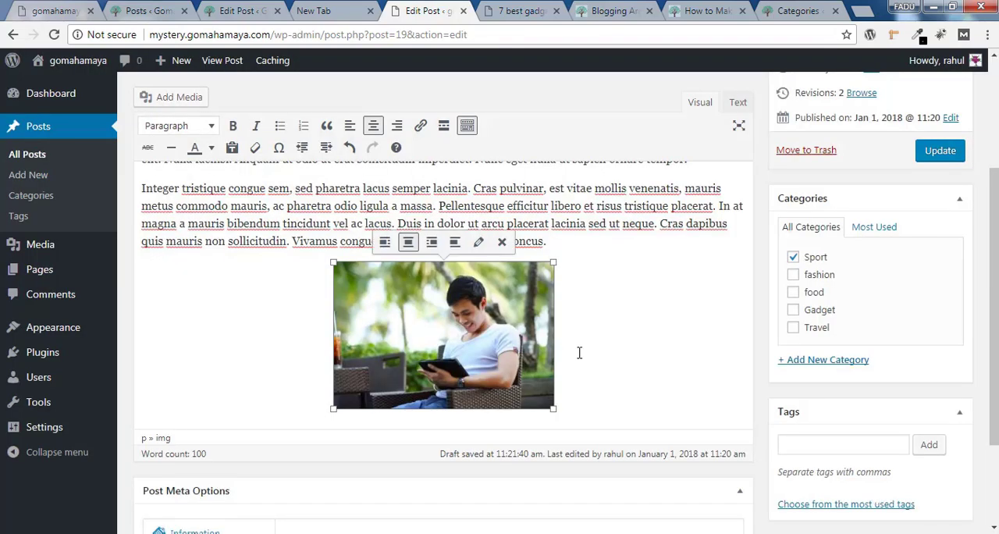
Update the post with the centered medium image and reload its published page to check how the image displays
left_click(953, 153)
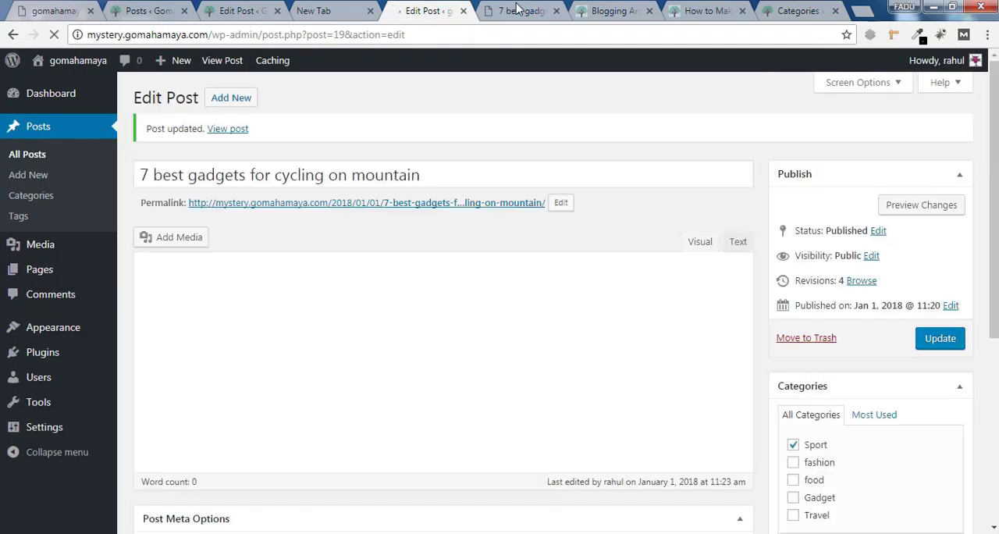
left_click(517, 9)
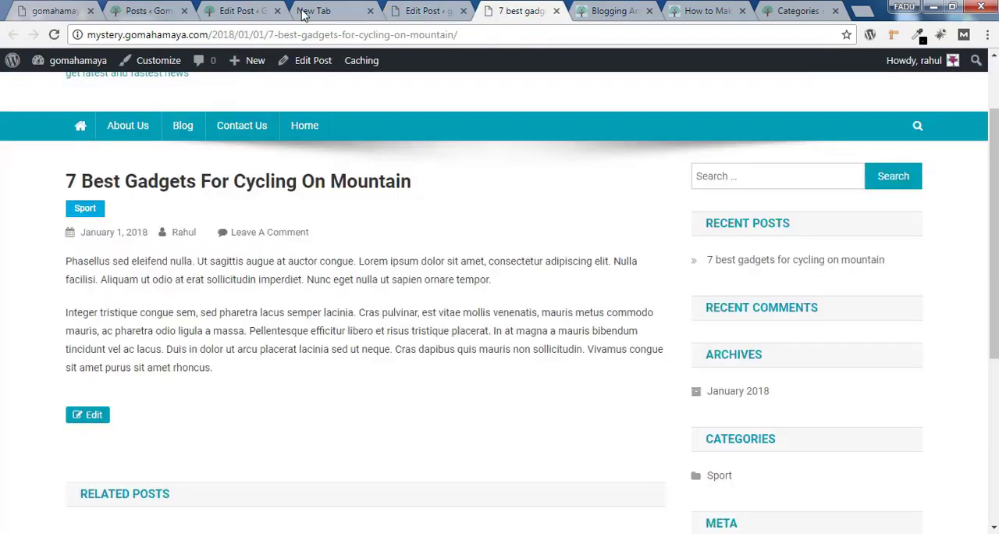
left_click(54, 34)
scroll(438, 221, "down", 3)
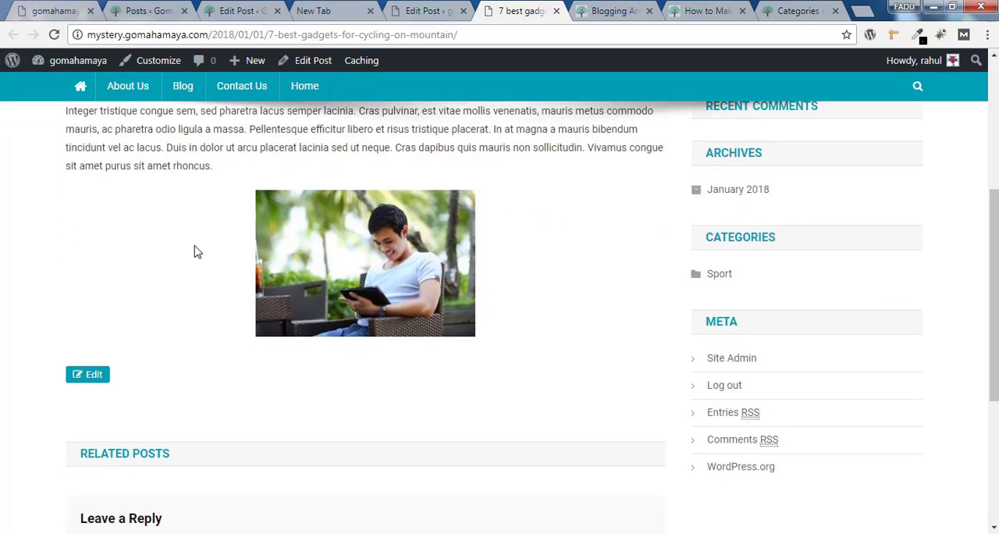
Back in the post editor, change the inserted image's size to Full Size – 940 × 627 and update the post
left_click(427, 10)
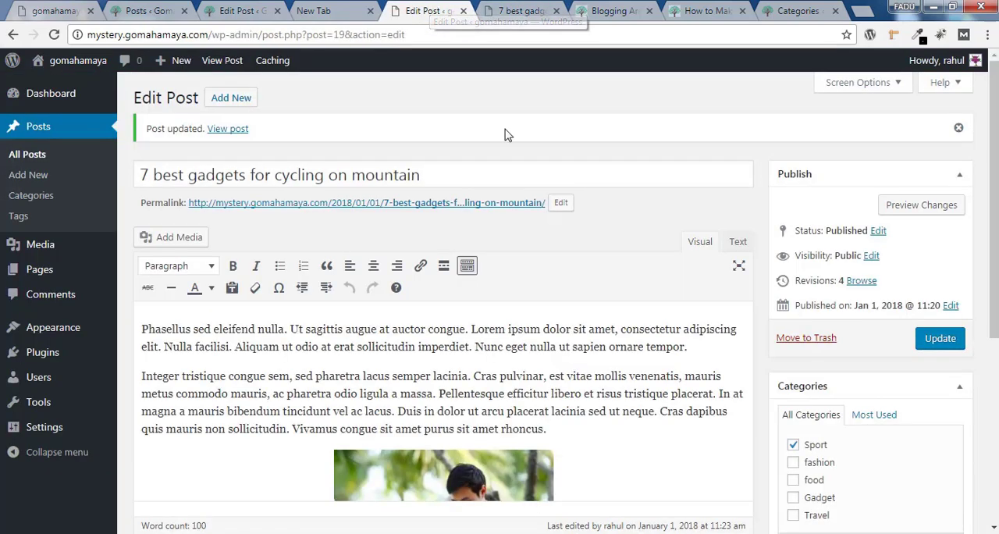
scroll(468, 234, "down", 3)
left_click(457, 267)
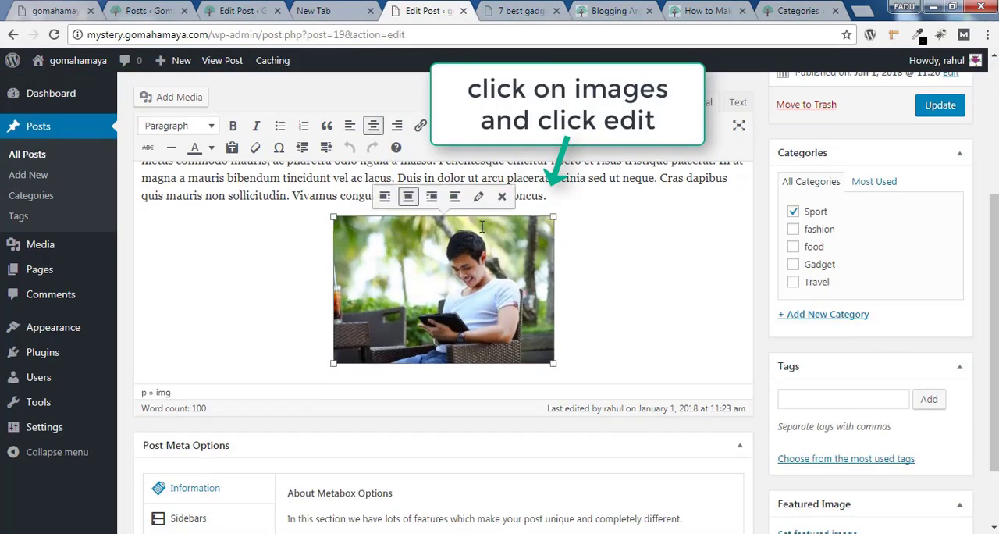
left_click(478, 193)
left_click(308, 283)
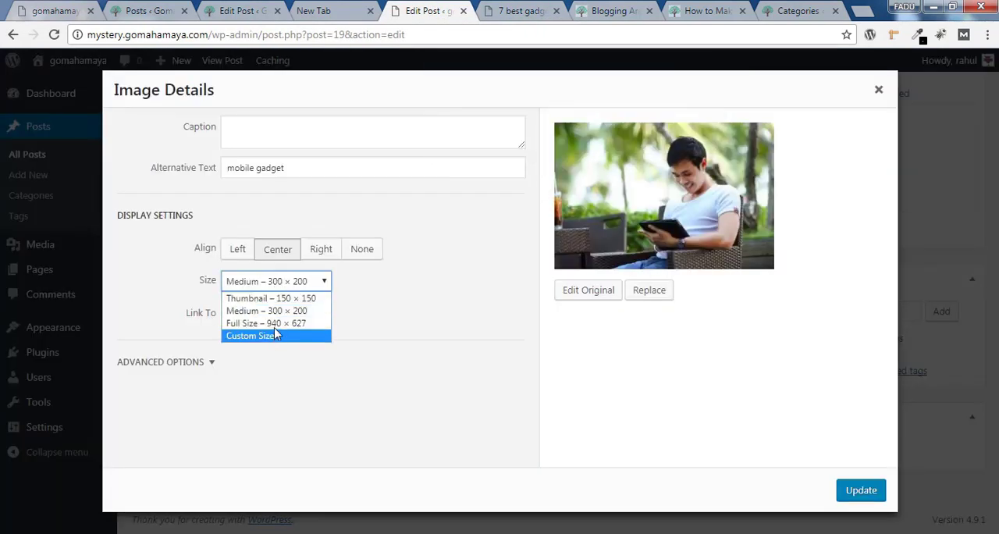
left_click(273, 324)
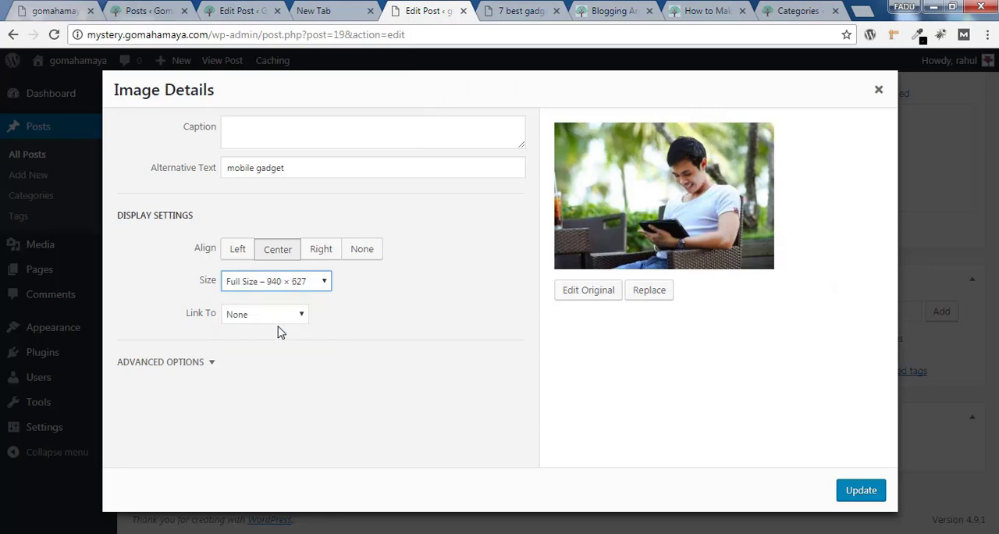
left_click(864, 491)
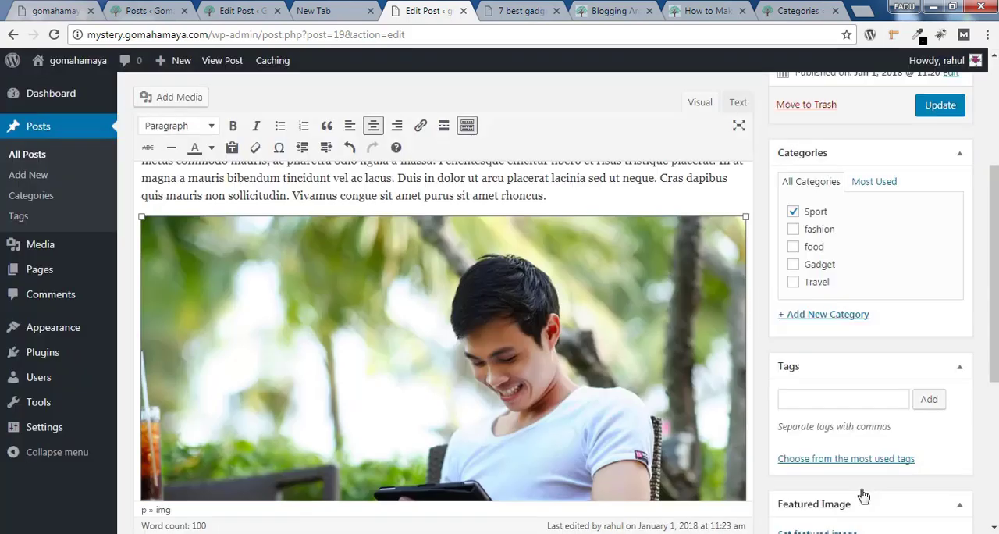
left_click(942, 107)
Reload the published post and examine how the enlarged image sits below the two text paragraphs
key("ctrl+Tab")
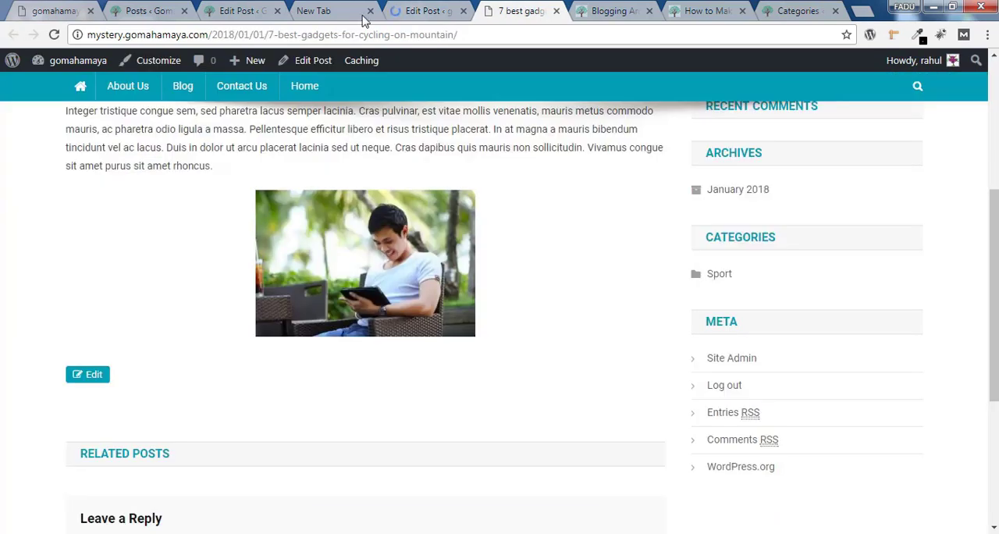
left_click(54, 34)
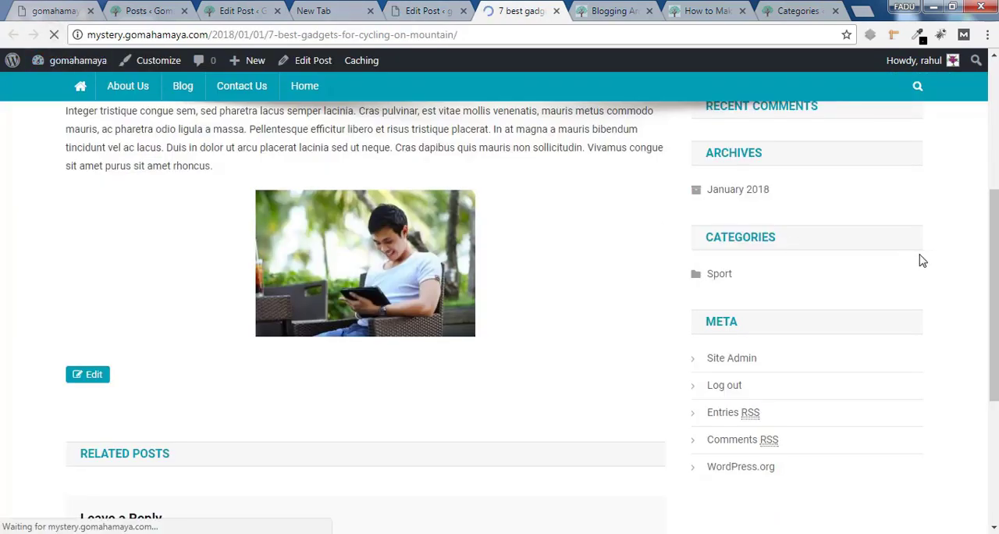
scroll(500, 312, "down", 2)
scroll(500, 312, "up", 4)
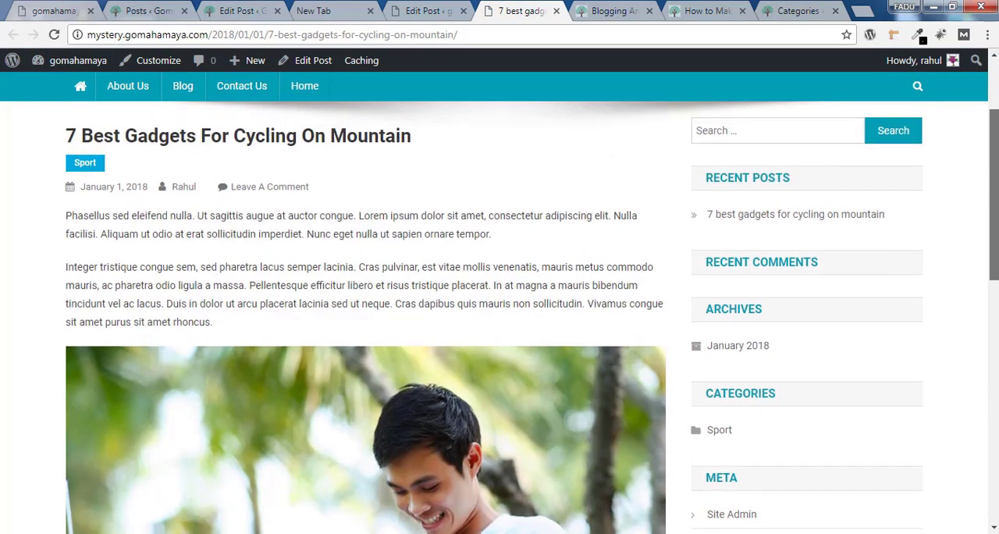
scroll(513, 269, "down", 4)
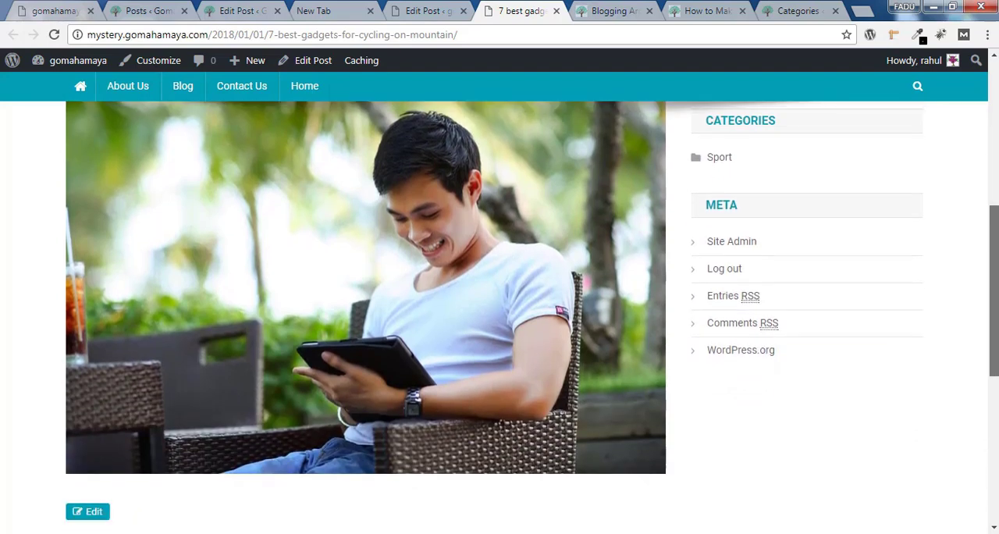
scroll(472, 267, "up", 4)
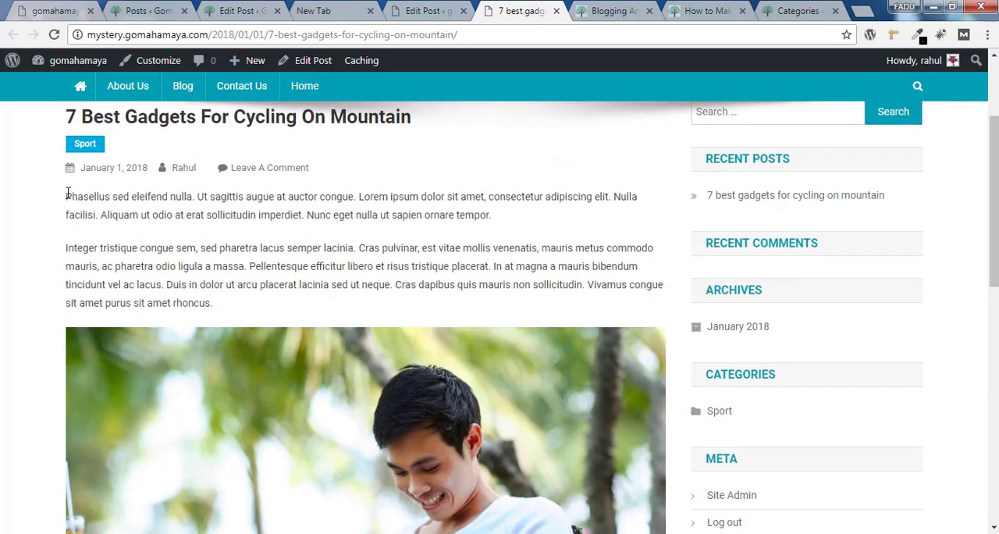
left_click_drag(65, 196, 261, 309)
scroll(342, 320, "down", 4)
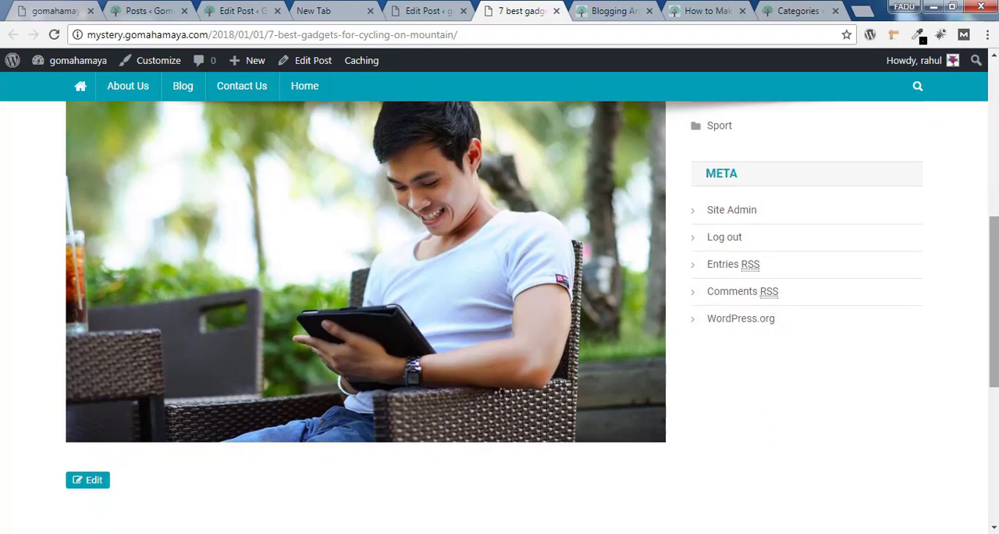
Return to the post editor and paste the copied paragraph starting with "Proin nisl lacus" below the image
left_click(437, 10)
left_click_drag(995, 214, 996, 404)
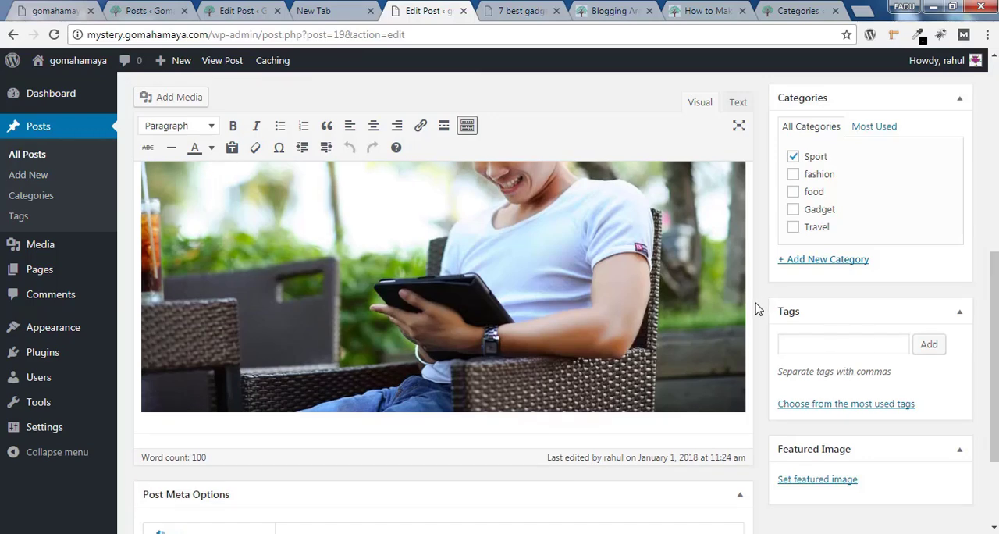
scroll(747, 303, "up", 3)
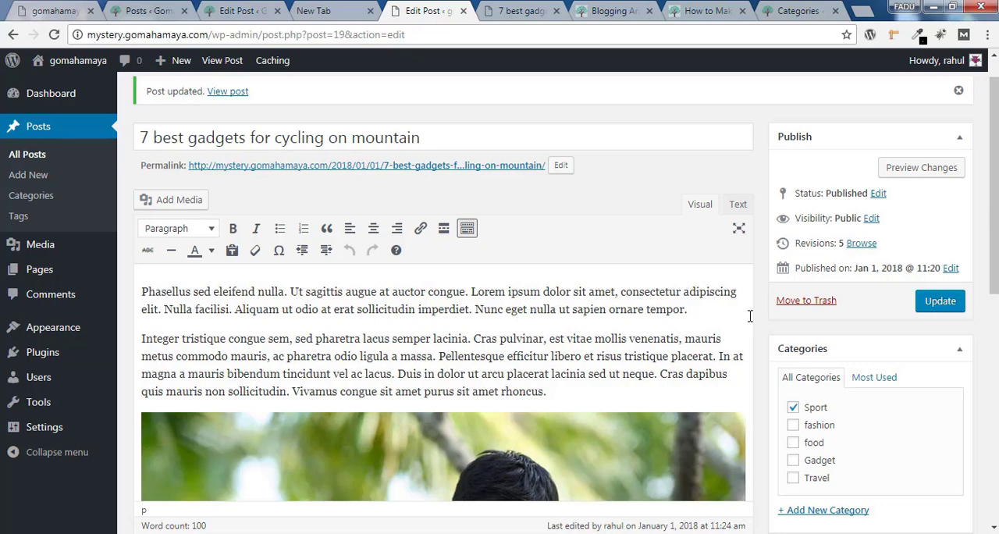
scroll(750, 315, "down", 3)
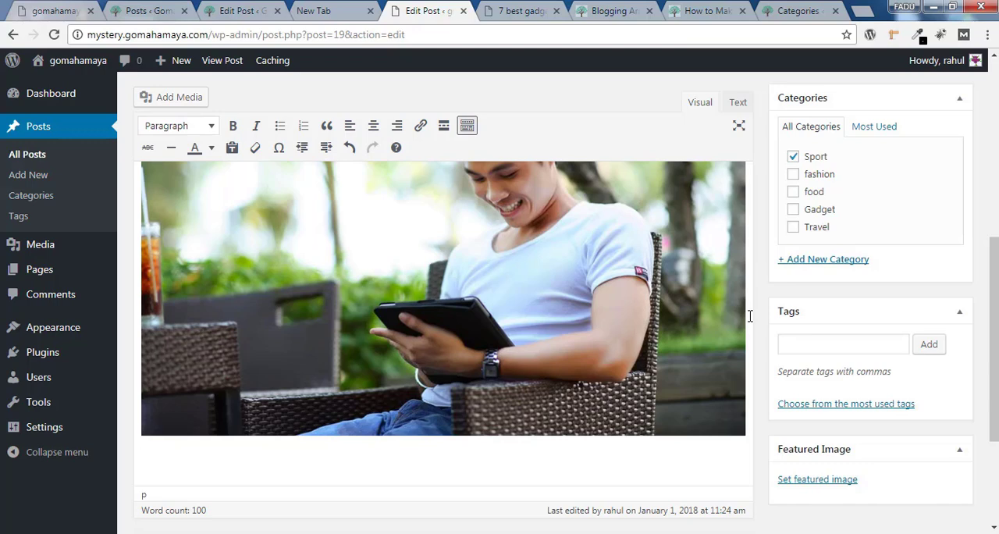
key("ctrl+z")
type("Proin nisl lacus, condimentum id quam ut, tincidunt vulputate sem. Duis lacinia lacus enim, quis porttitor metus consectetur ac. Vestibulum quis malesuada leo. Proin pellentesque erat at mollis pellentesque. Suspendisse tincidunt eu massa et elementum. Praesent sit amet efficitur felis. Duis nec arcu scelerisque, eleifend lacus a, interdum sapien. Maecenas eleifend nunc nec lorem tempor, a ullamcorper eros malesuada. Nullam pulvinar, metus non mollis volutpat, nisi erat posuere lorem, a elementum nibh risus tincidunt urna. Pellentesque a fringilla nibh. Duis leo est, porta et malesuada vitae, euismod vitae augue. Aliquam convallis erat est, ut commodo dolor pretium in. Morbi at nisi vitae leo vulputate sodales.")
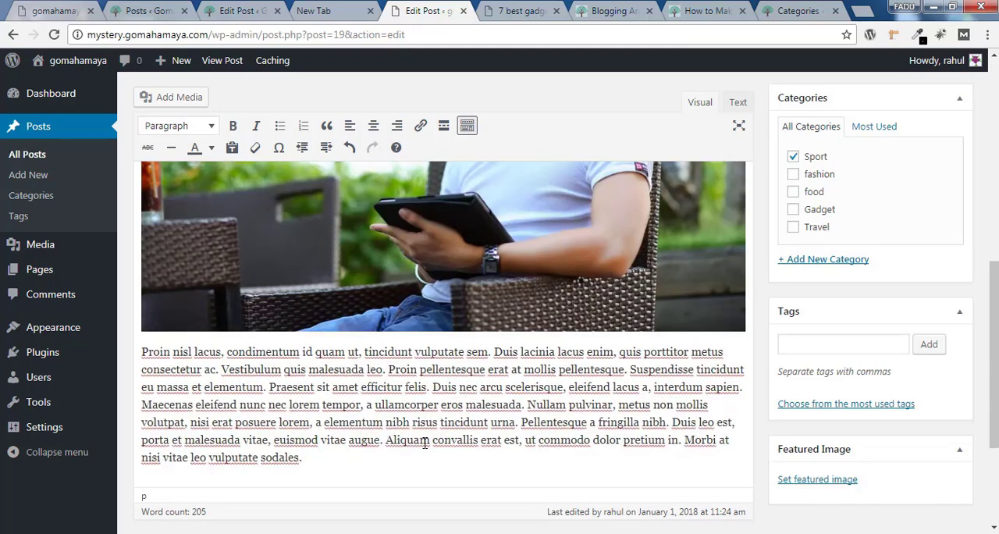
scroll(925, 367, "up", 1)
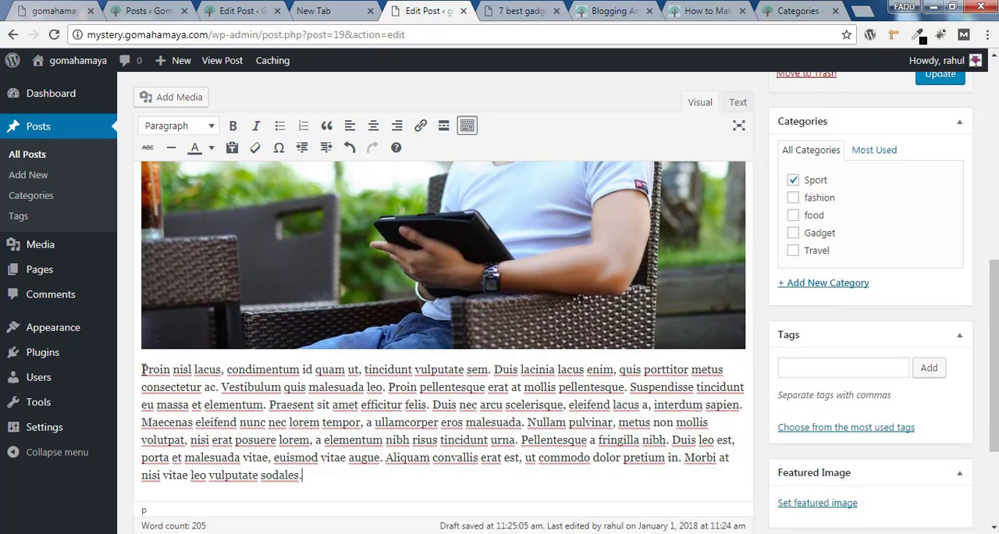
Color the words "Proin nisl lacus" orange and "Proin pellentesque" blue in the paragraph below the image
left_click_drag(143, 368, 223, 369)
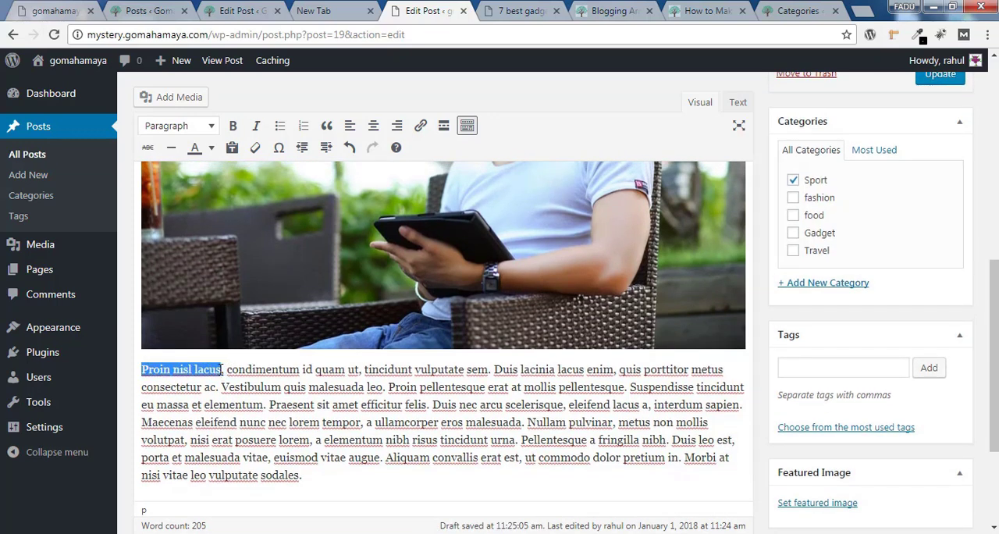
left_click(200, 149)
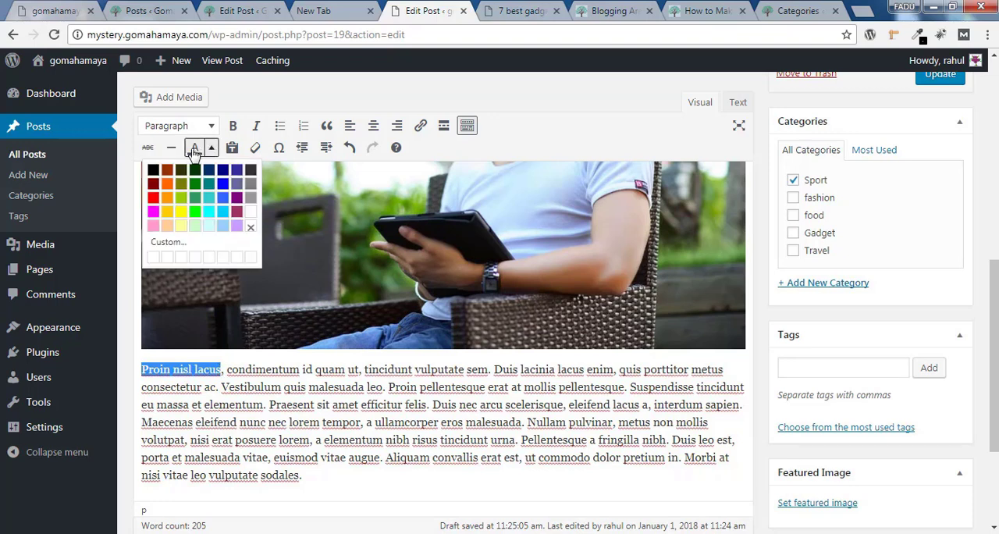
left_click(167, 202)
left_click(234, 365)
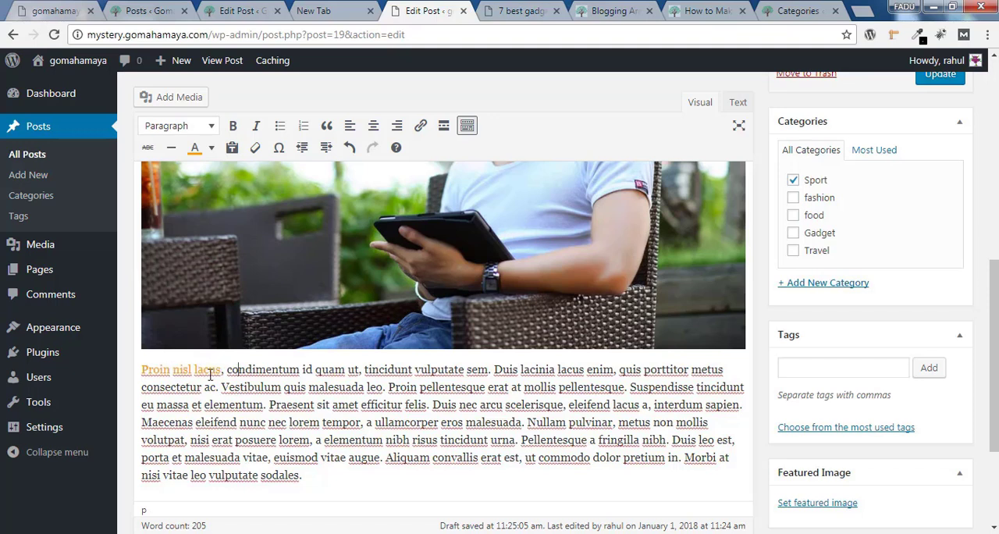
left_click_drag(393, 384, 489, 388)
left_click(211, 148)
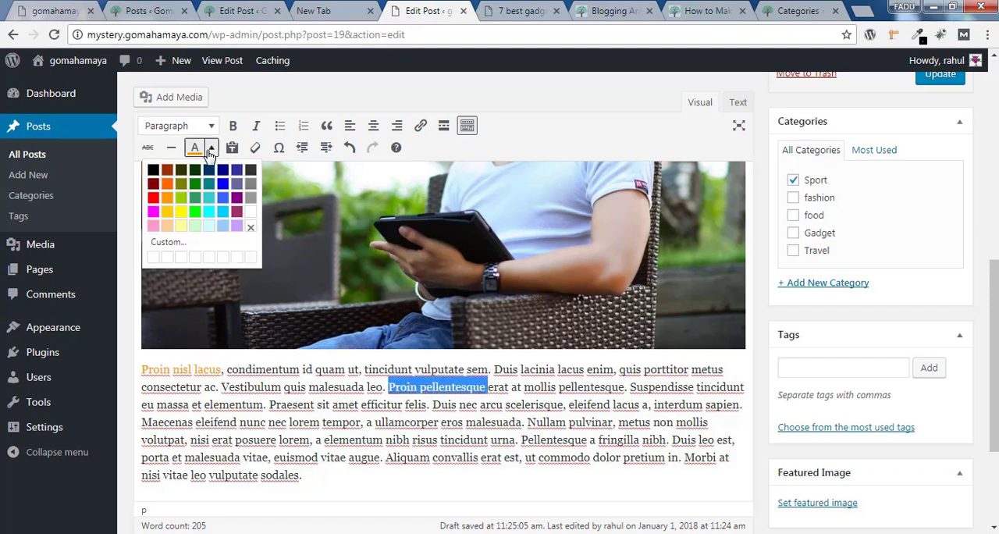
left_click(224, 188)
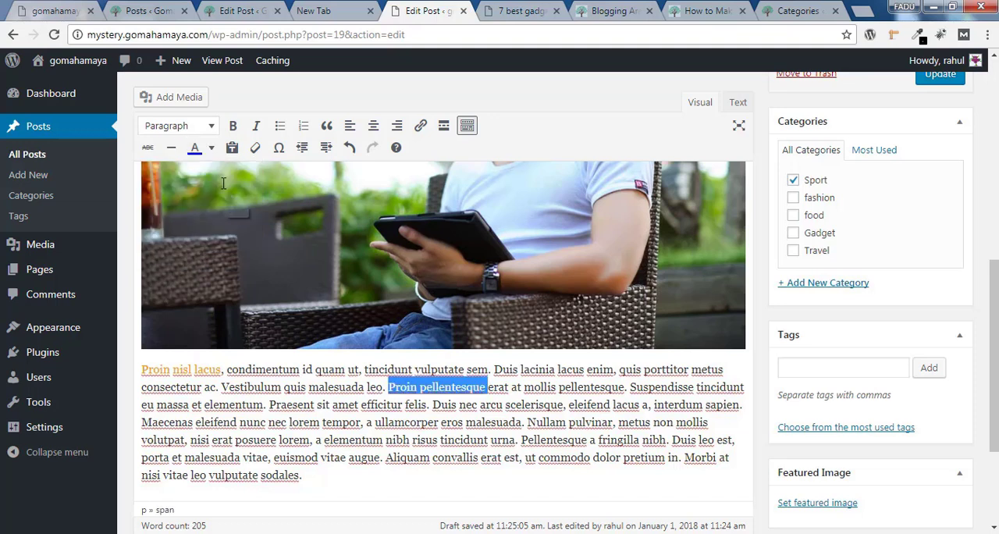
left_click(498, 404)
left_click(589, 406)
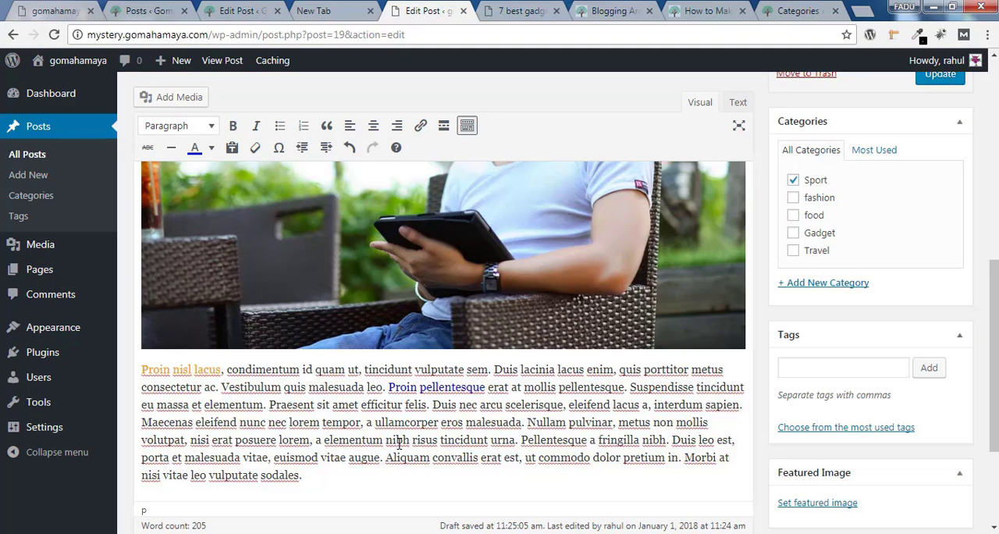
left_click_drag(384, 439, 439, 441)
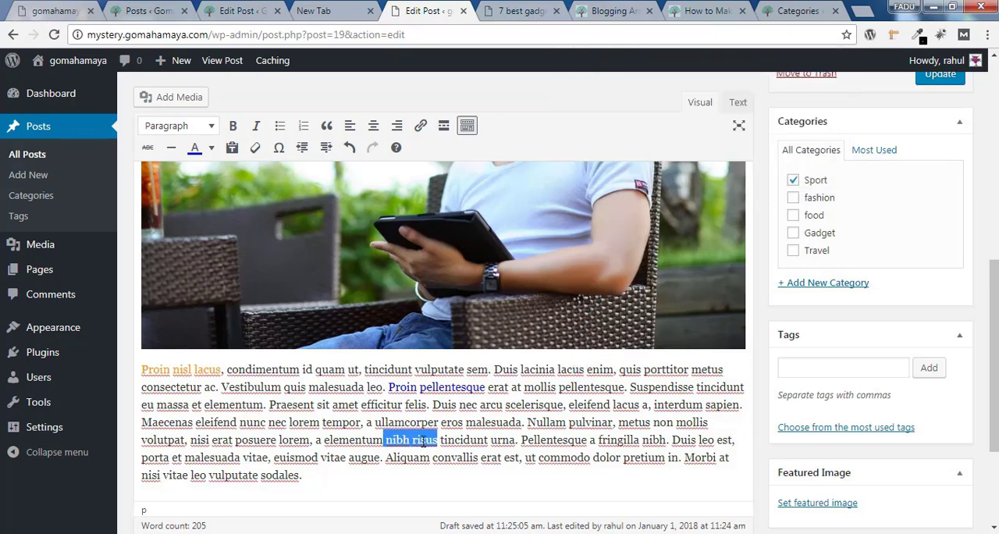
left_click(419, 128)
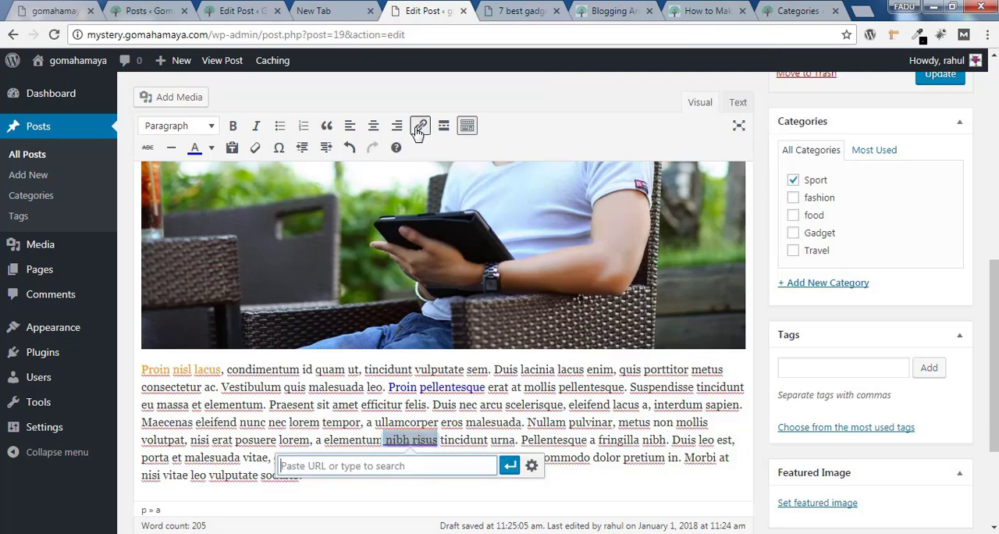
left_click(532, 466)
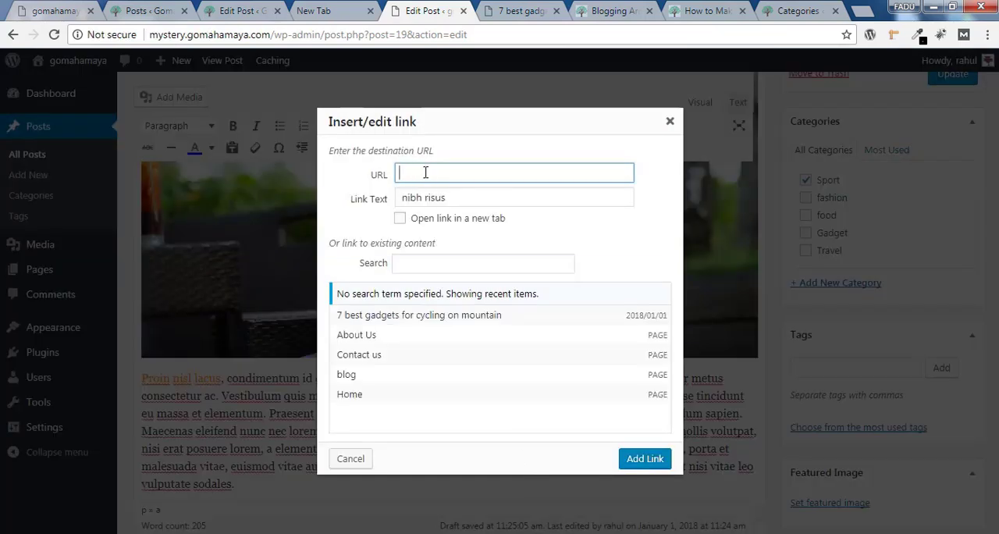
left_click(426, 172)
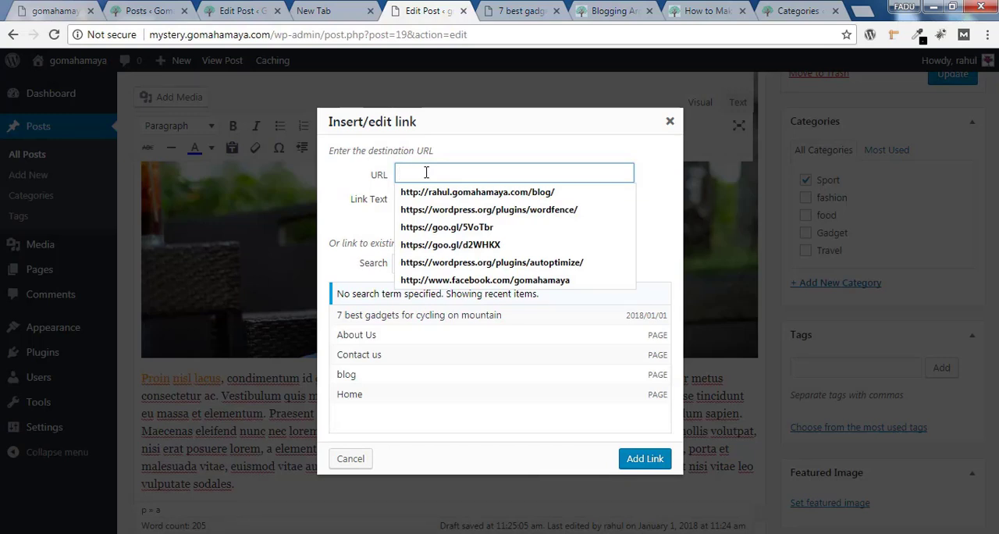
left_click(427, 173)
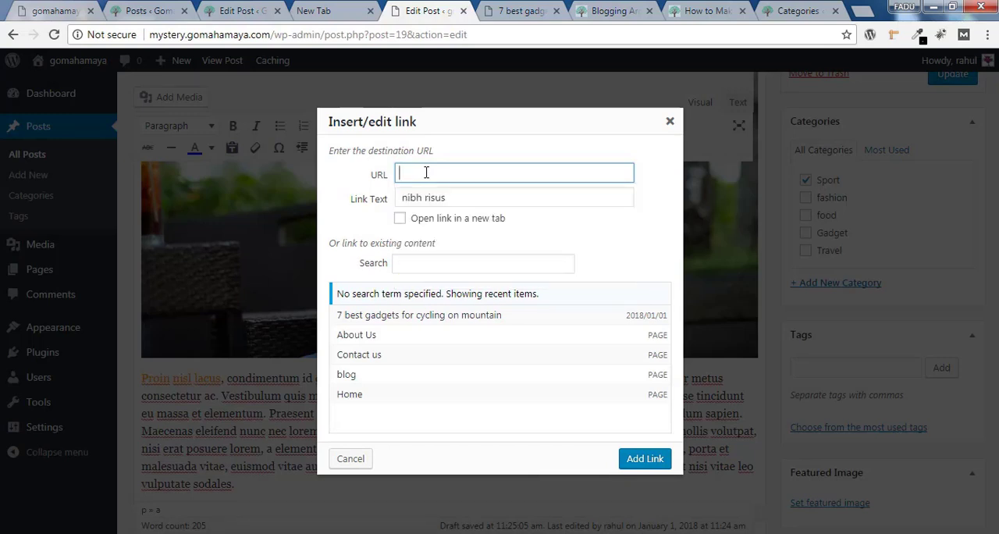
type("htt")
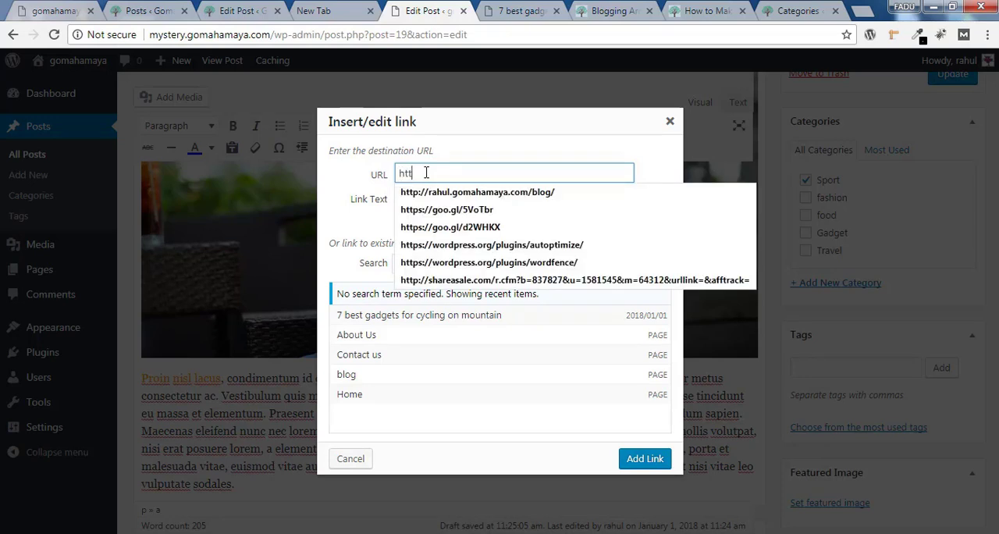
type("ps:")
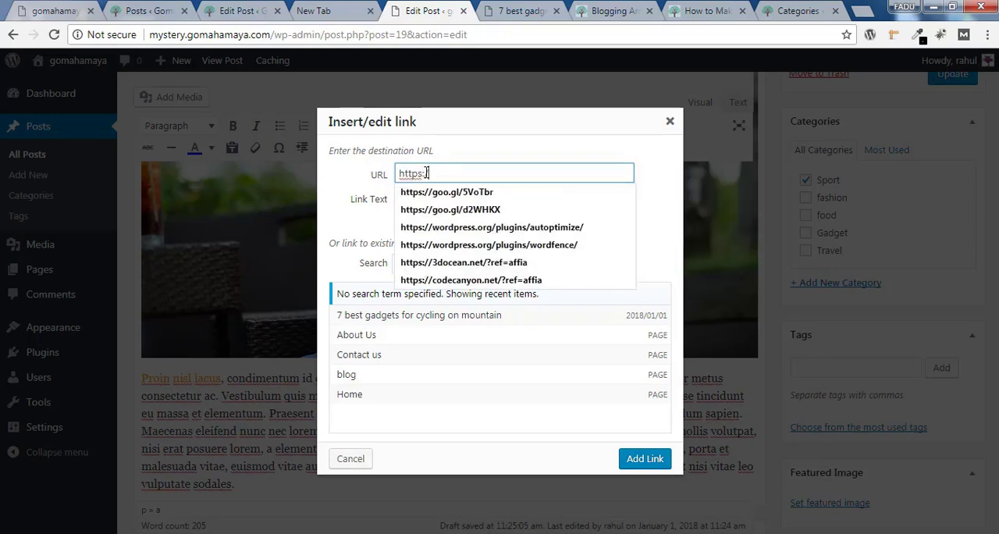
type("//google")
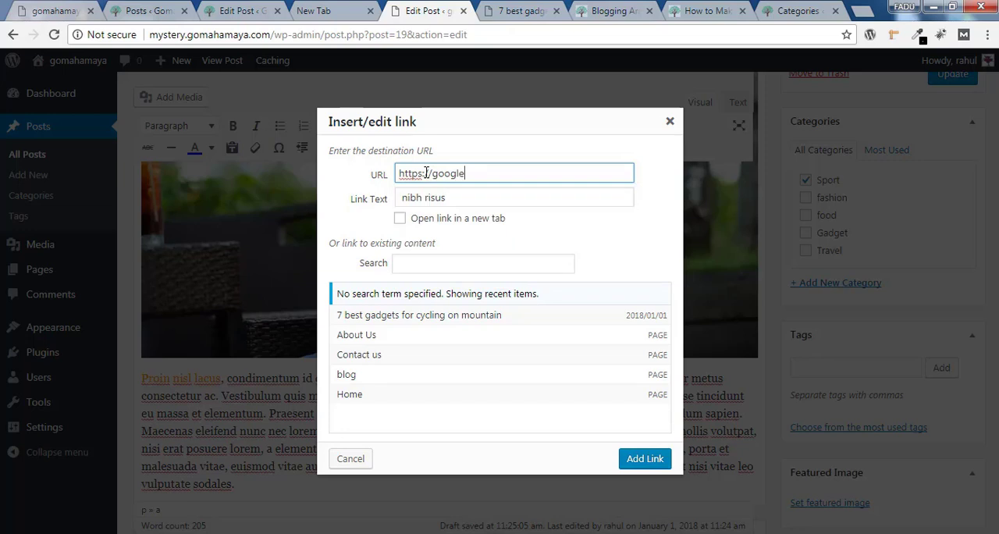
type(".com")
left_click(435, 176)
type("www.")
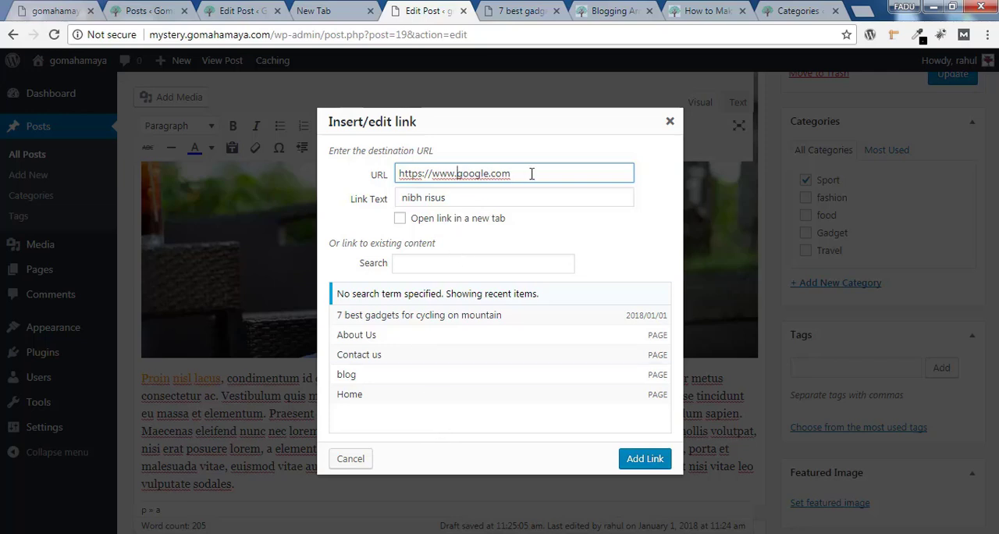
Set the link to open in a new tab, search the existing content for "home", and add the Google link
left_click_drag(532, 174, 397, 169)
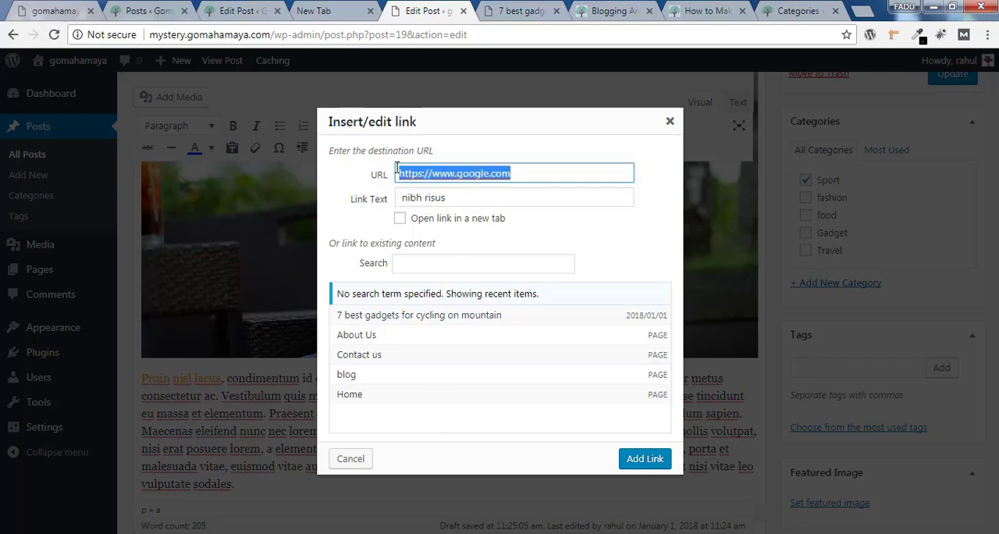
left_click(400, 220)
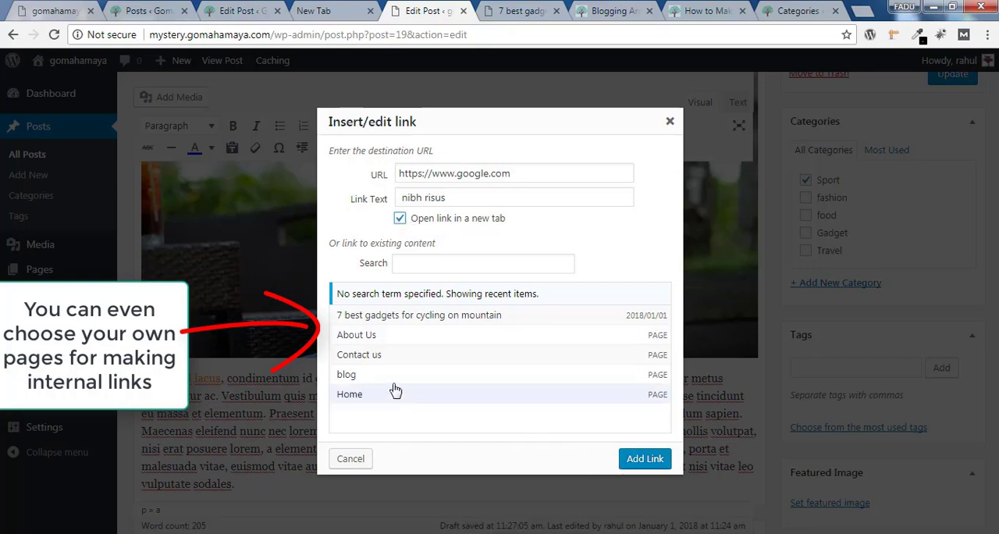
left_click(451, 265)
type("home")
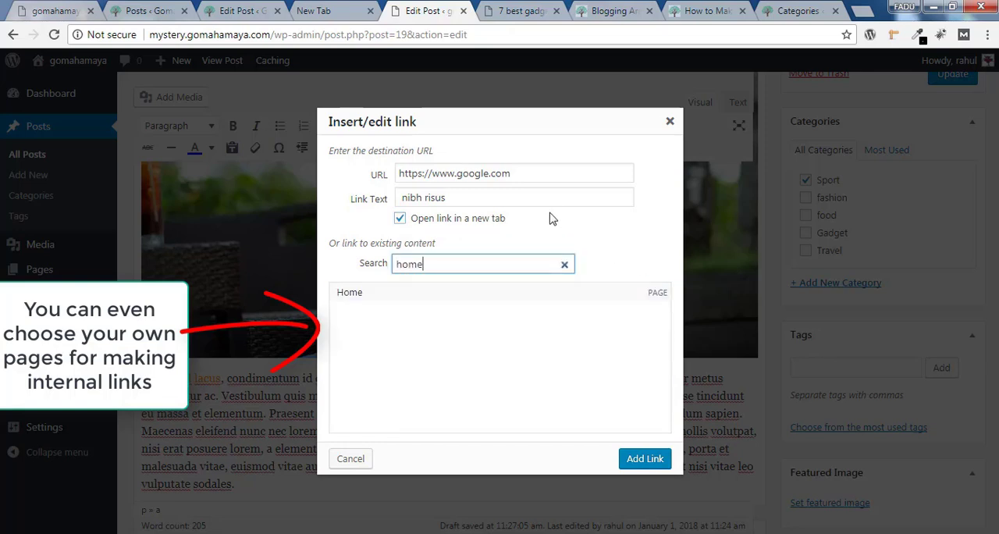
left_click(645, 459)
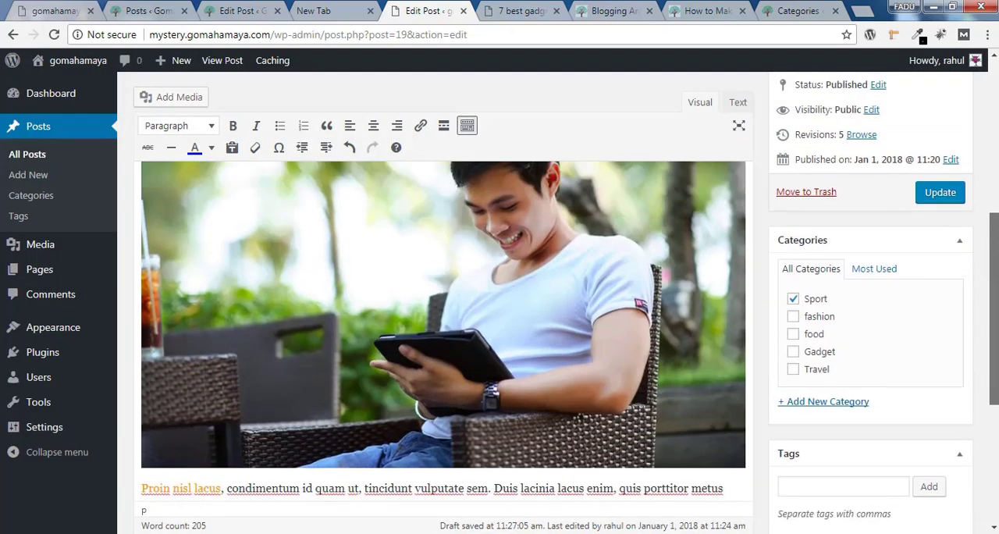
Update the post and reload the published page to examine the colored words and the link in the last paragraph
scroll(858, 312, "up", 3)
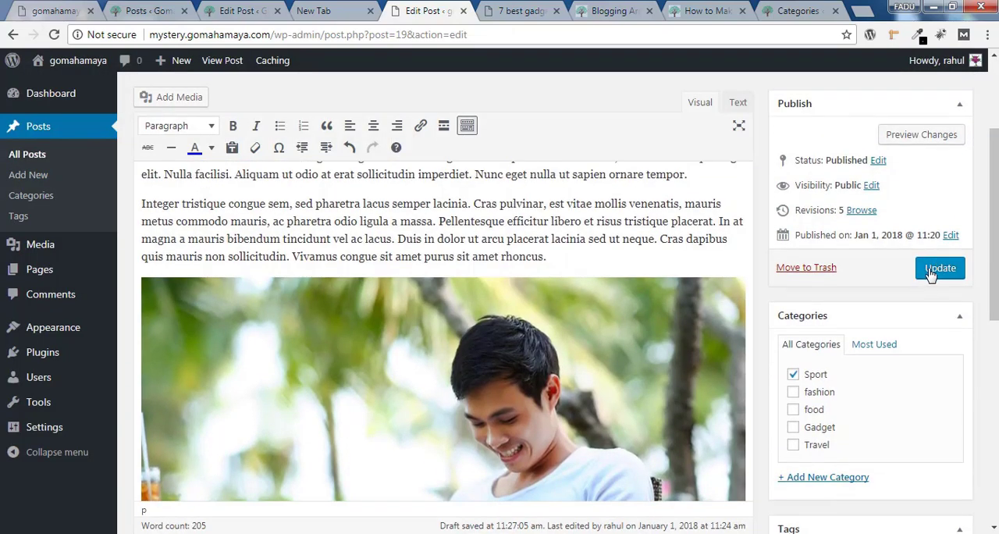
left_click(930, 272)
left_click(512, 11)
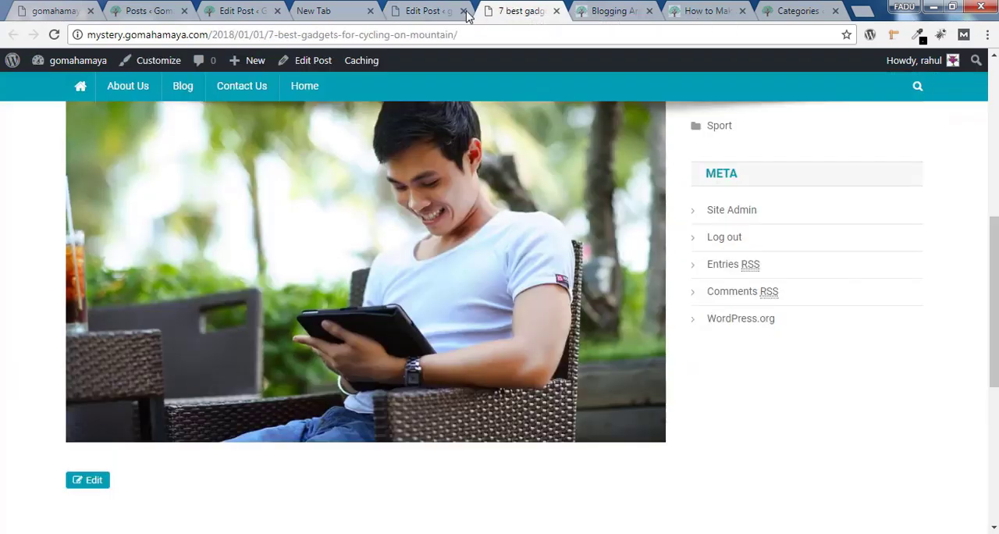
left_click(56, 39)
scroll(103, 423, "down", 2)
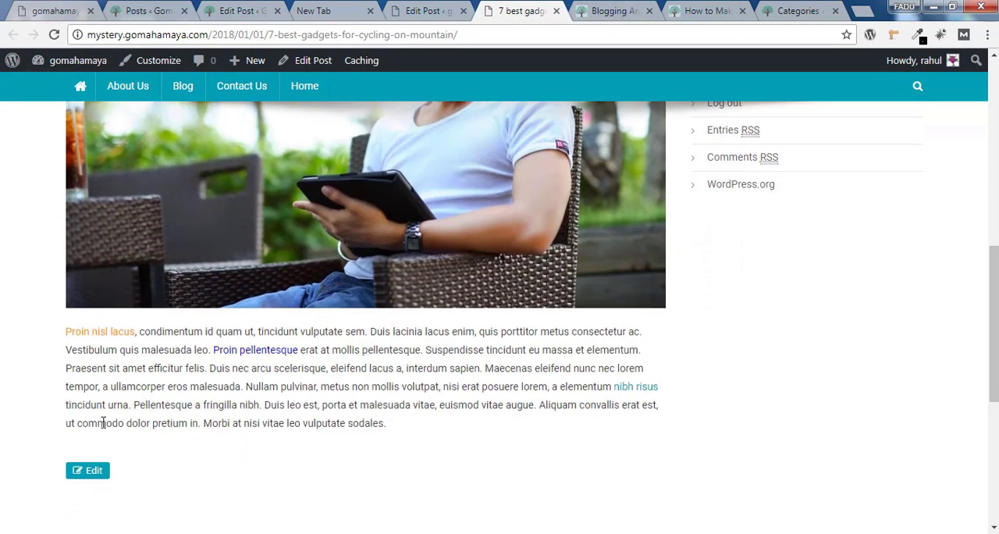
left_click_drag(138, 331, 165, 353)
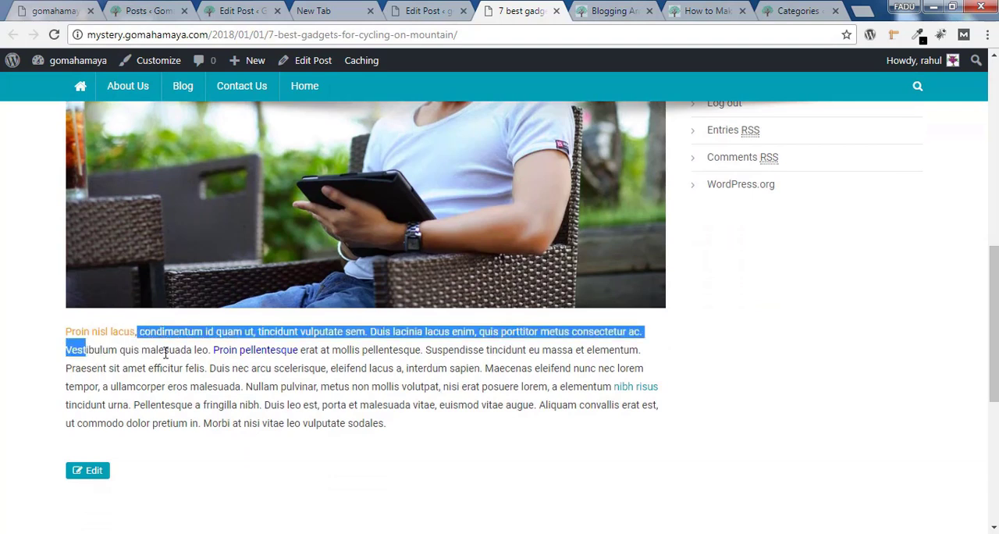
left_click(166, 352)
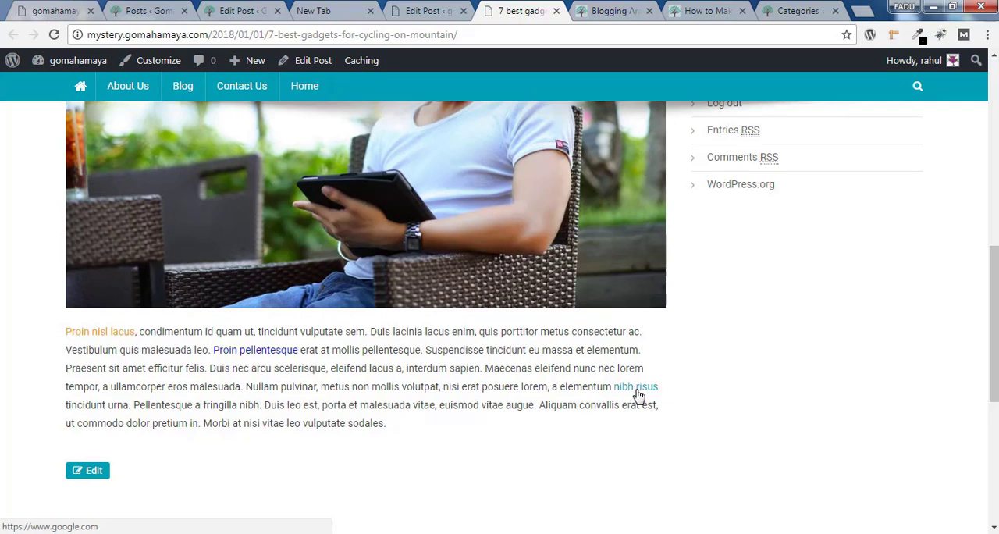
Test the "nibh risus" link on the published post and close the Google page it opens
left_click(638, 396)
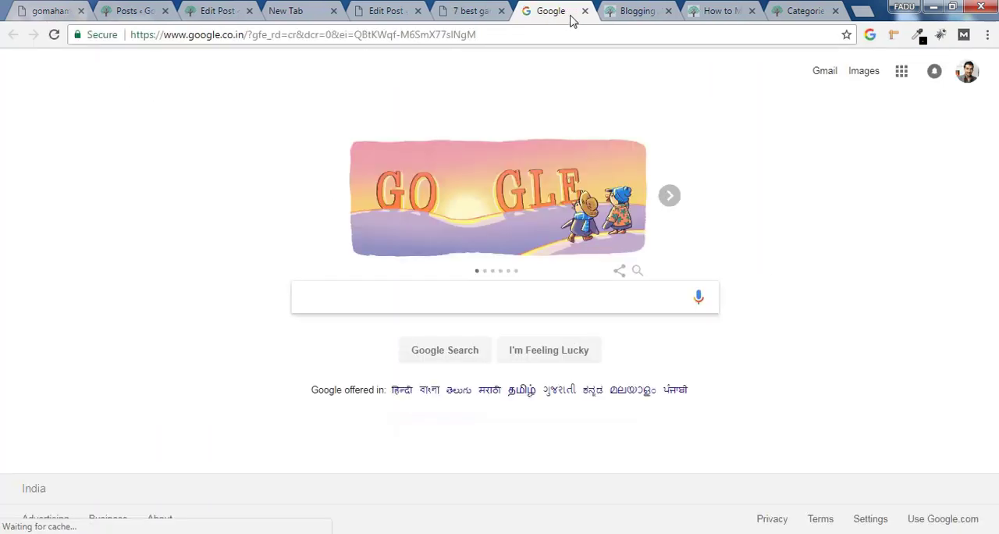
left_click(584, 11)
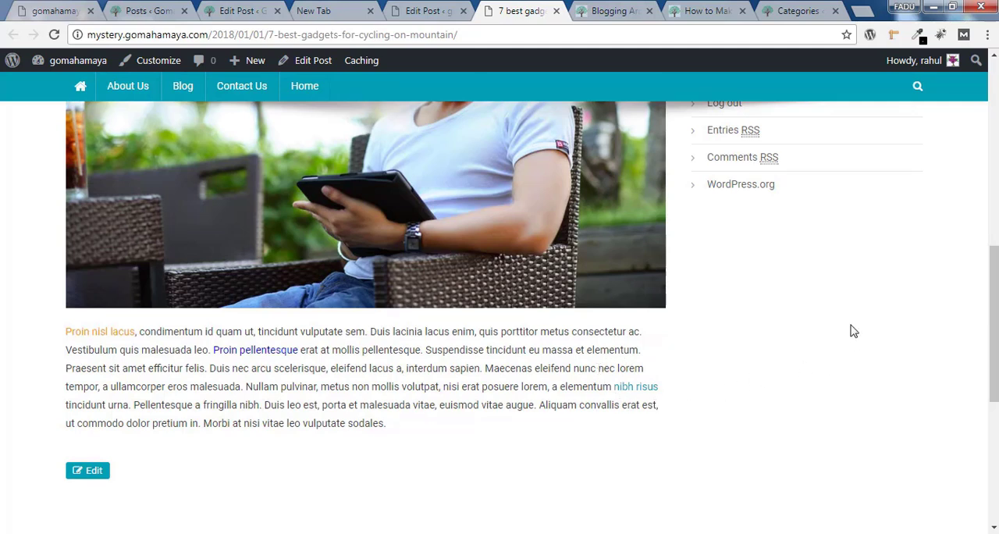
scroll(861, 337, "down", 1)
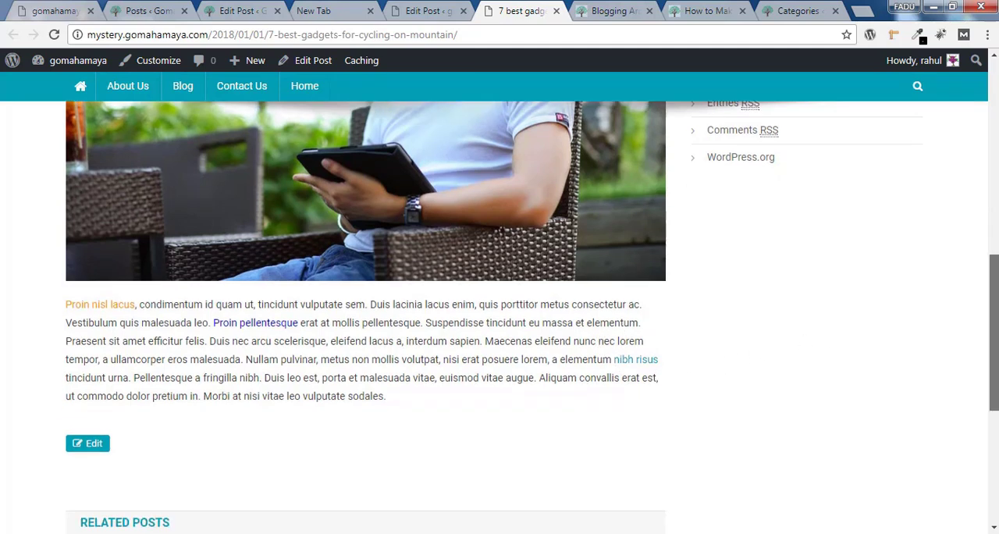
Return to the post editor and split the last paragraph just before "a elementum nibh risus"
left_click(429, 11)
scroll(995, 242, "down", 7)
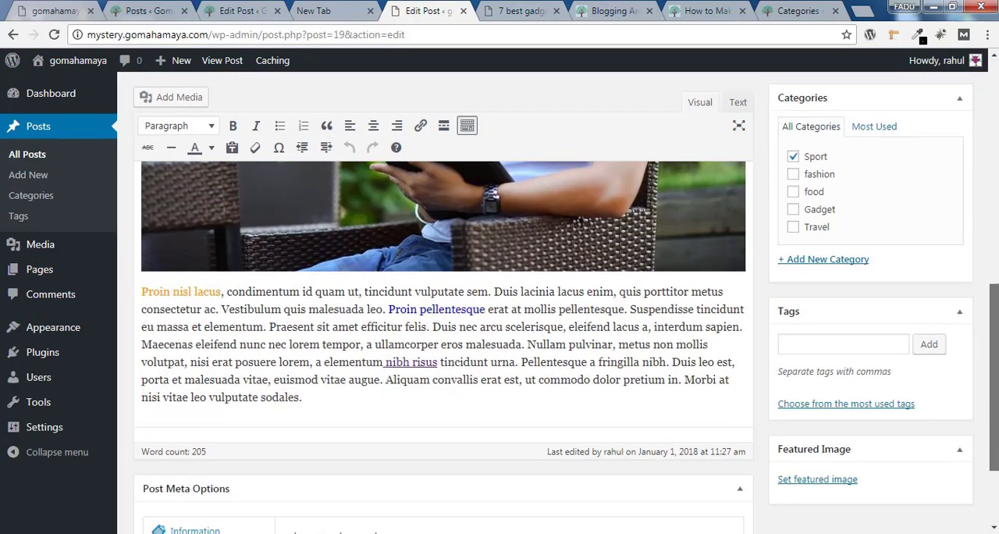
scroll(995, 285, "up", 3)
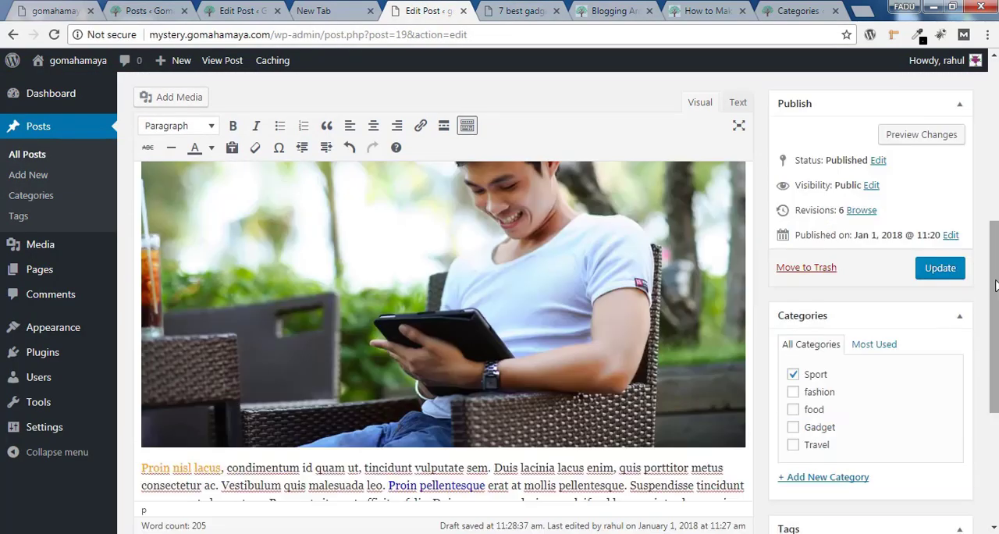
scroll(995, 284, "down", 2)
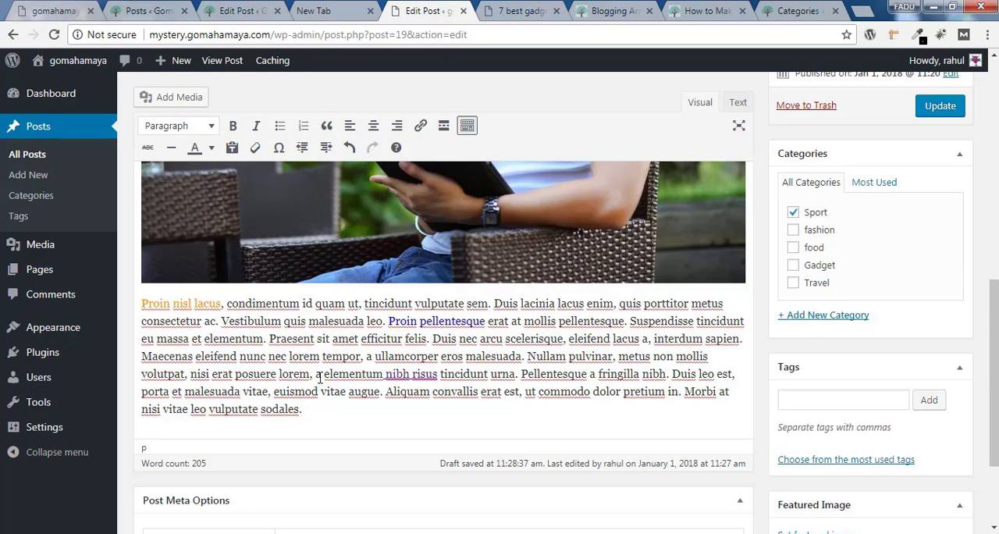
key("Return")
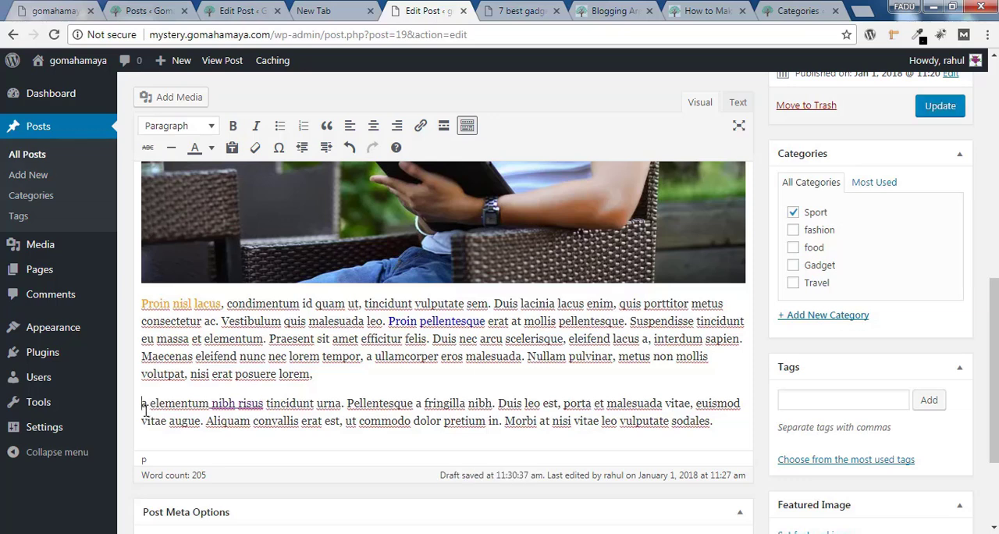
Upload the image pexels-photo-433639.jpeg to the media library from the post editor
left_click(188, 106)
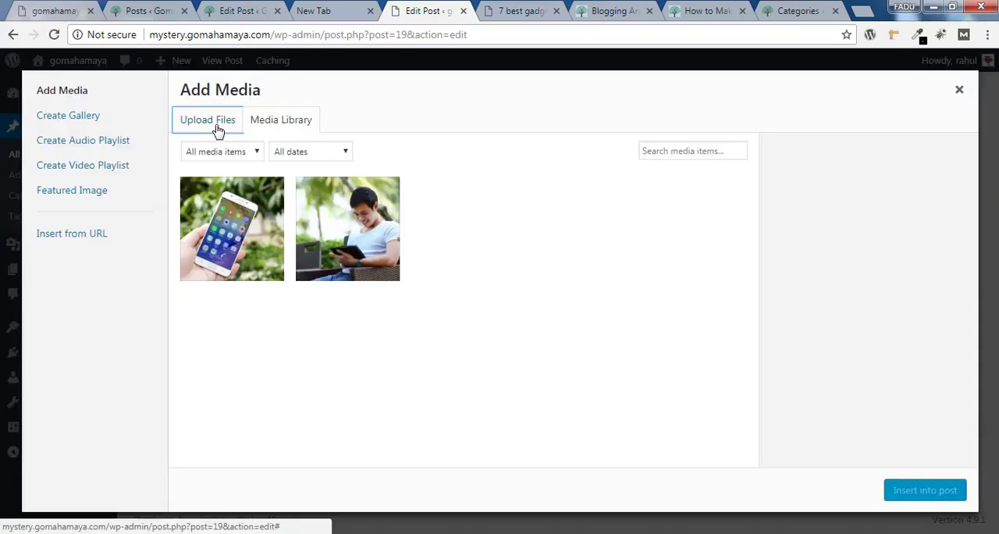
left_click(217, 130)
left_click(575, 328)
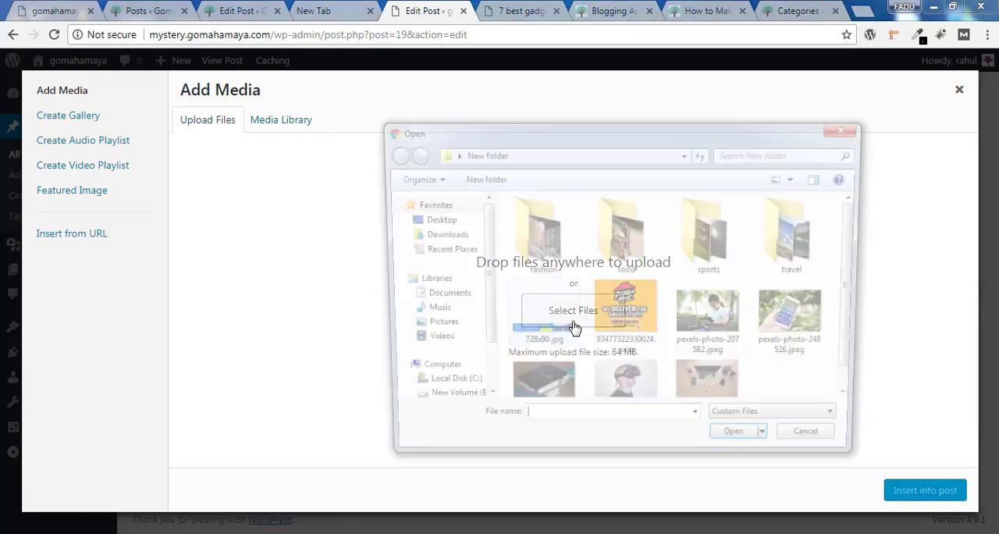
left_click(709, 375)
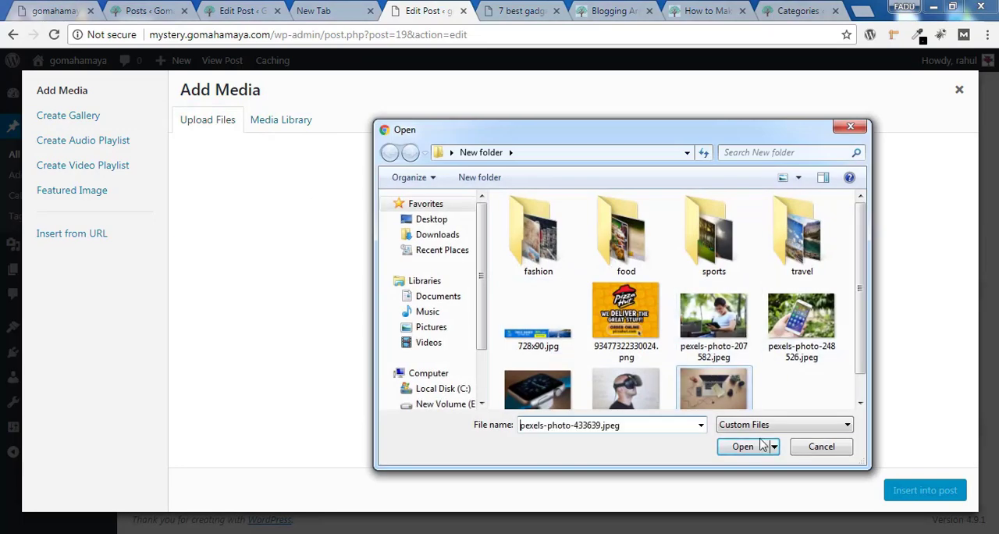
left_click(732, 449)
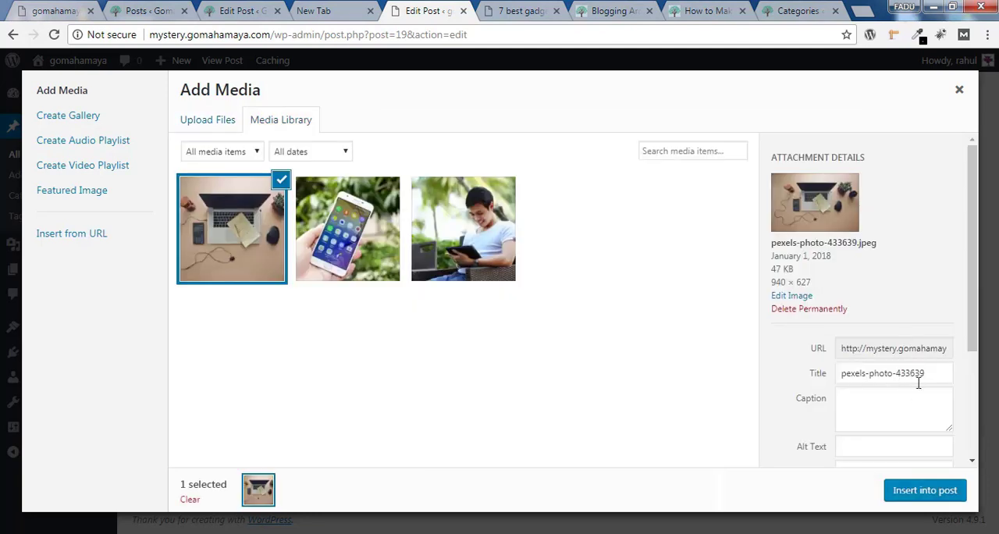
Copy the uploaded image's title pexels-photo-433639 into its alt text and insert the image into the post
left_click_drag(941, 374, 828, 383)
key("ctrl+c")
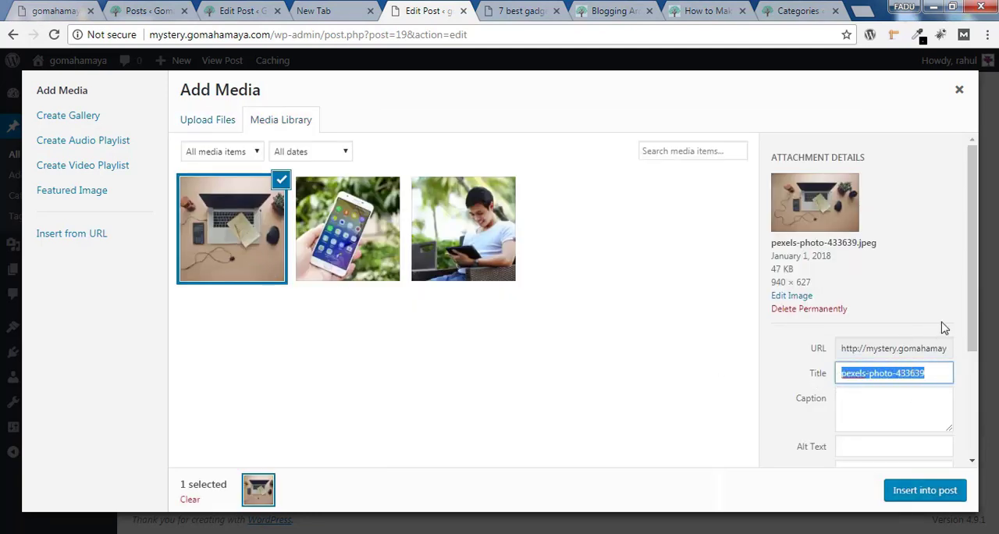
scroll(905, 344, "down", 1)
left_click(902, 349)
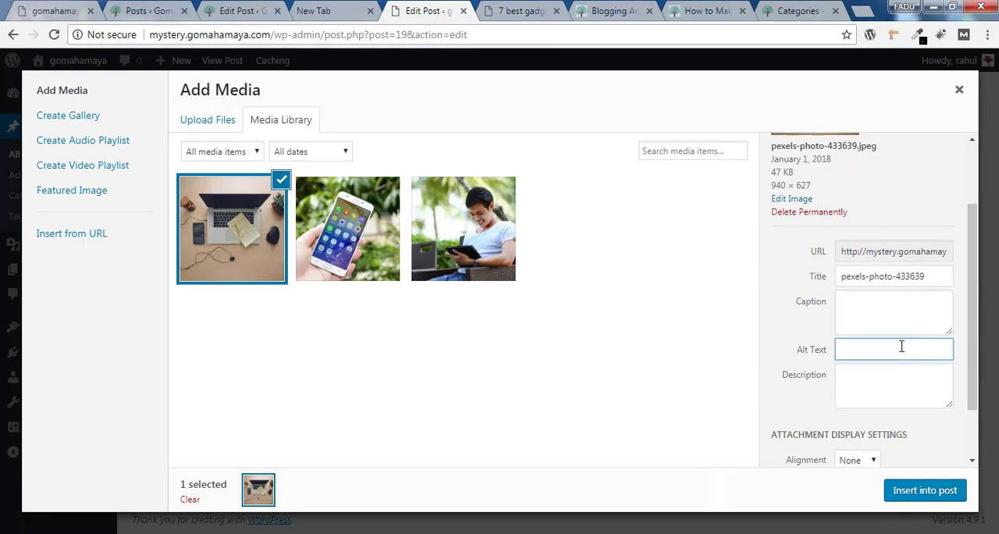
key("ctrl+v")
left_click(931, 493)
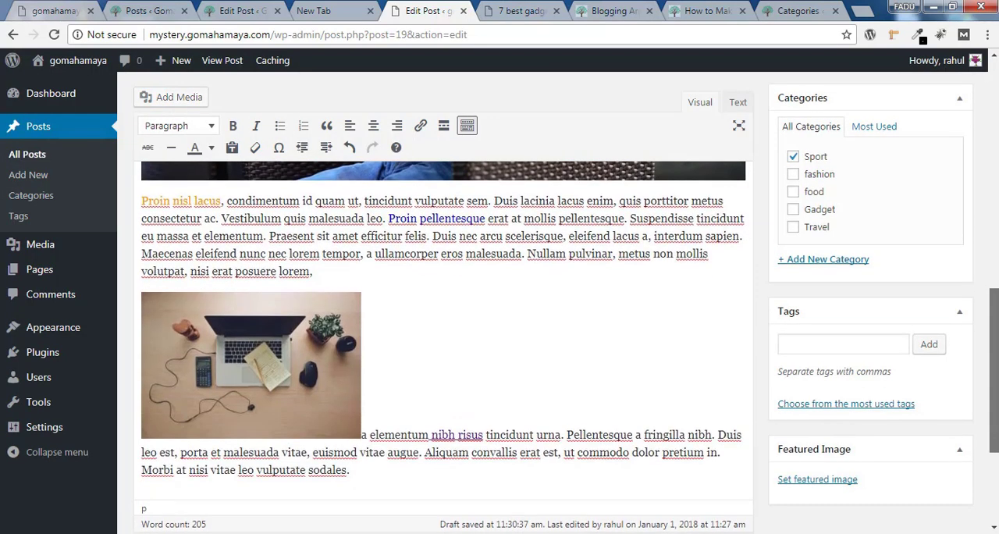
Set the laptop desk image's alignment to Left in its image details and apply the change
left_click(428, 322)
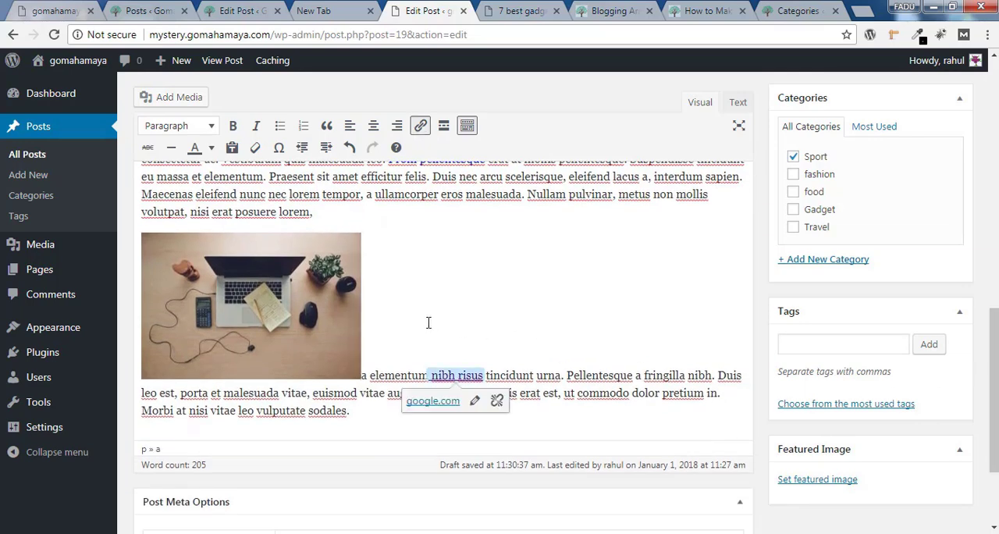
left_click(260, 302)
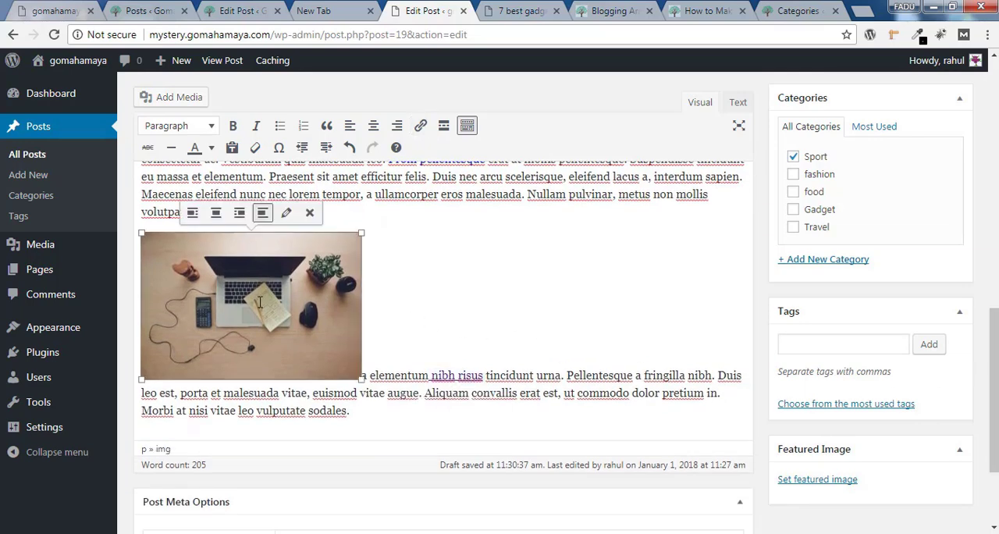
left_click(286, 212)
left_click(239, 251)
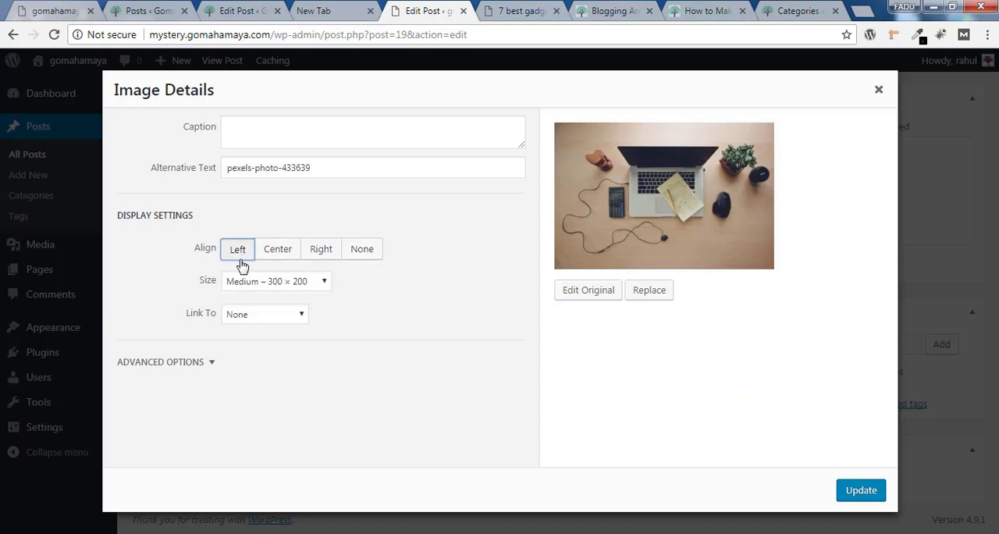
left_click(861, 492)
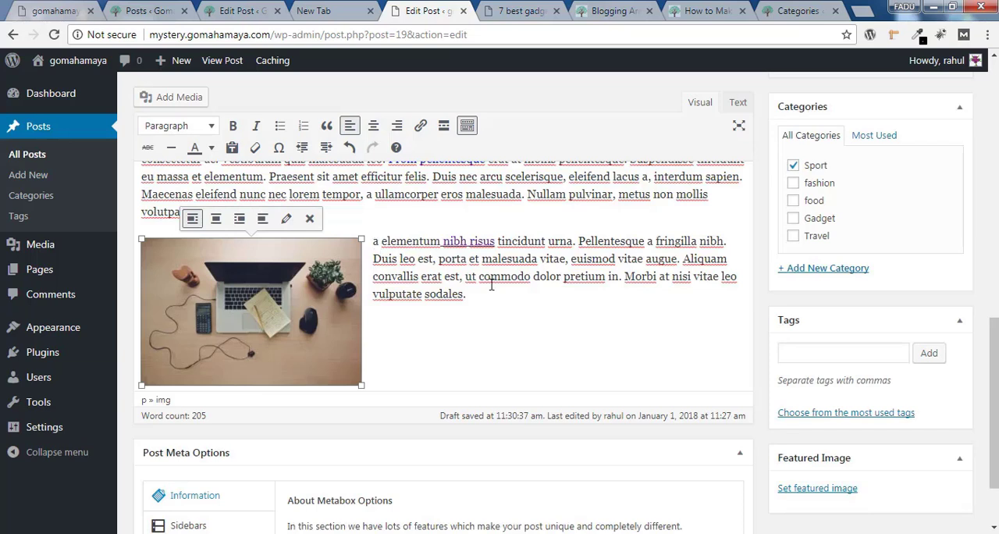
Duplicate the "a elementum nibh risus" text beside the image by pasting a copy at its end, and update the post
left_click_drag(479, 298, 370, 244)
key("ctrl+c")
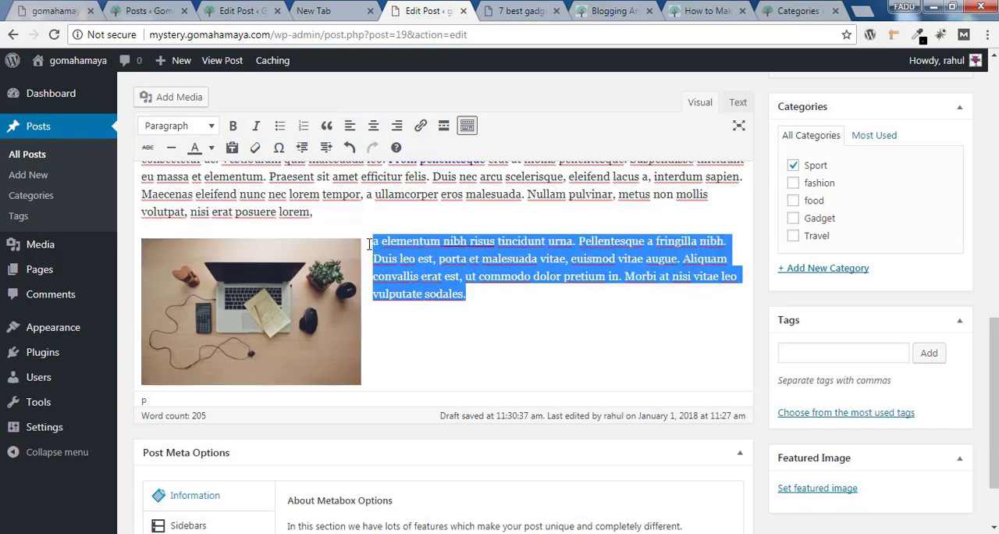
left_click(514, 294)
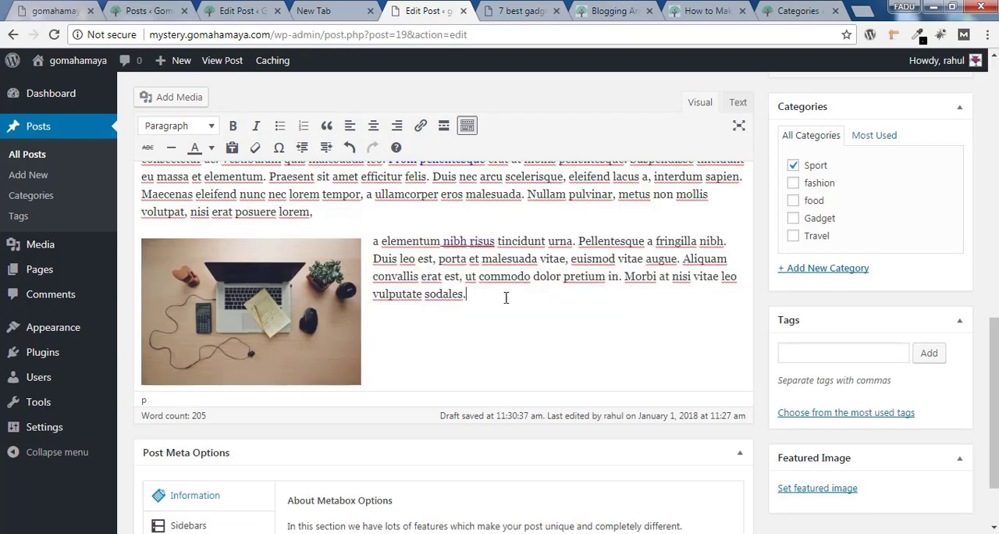
key("ctrl+v")
scroll(929, 269, "up", 3)
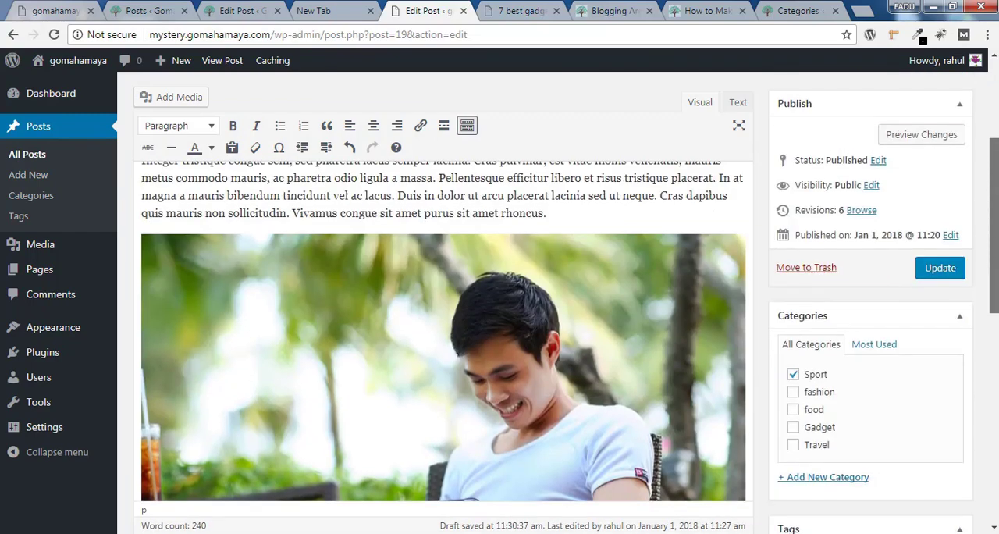
left_click(940, 267)
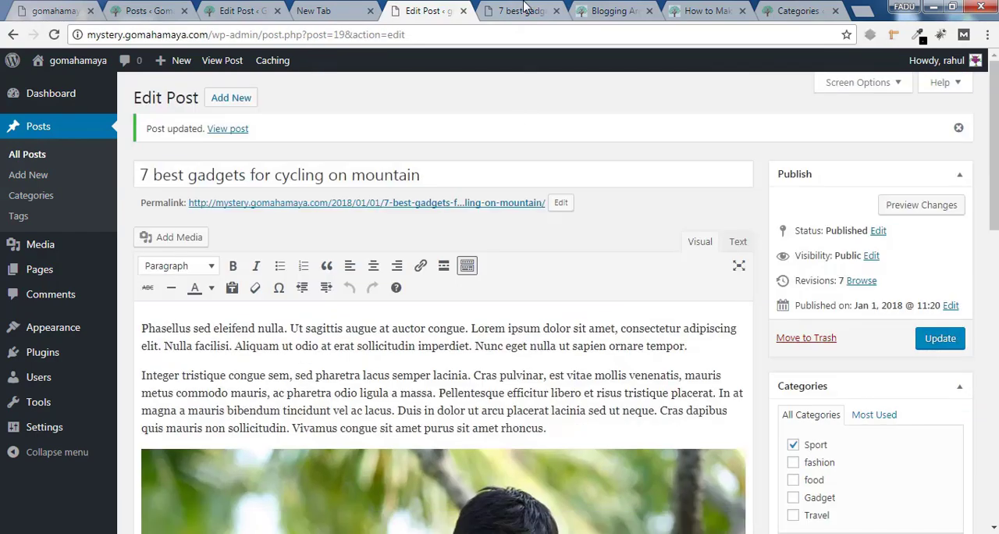
Reload the published post and check how the text wraps around the left-aligned image
left_click(522, 10)
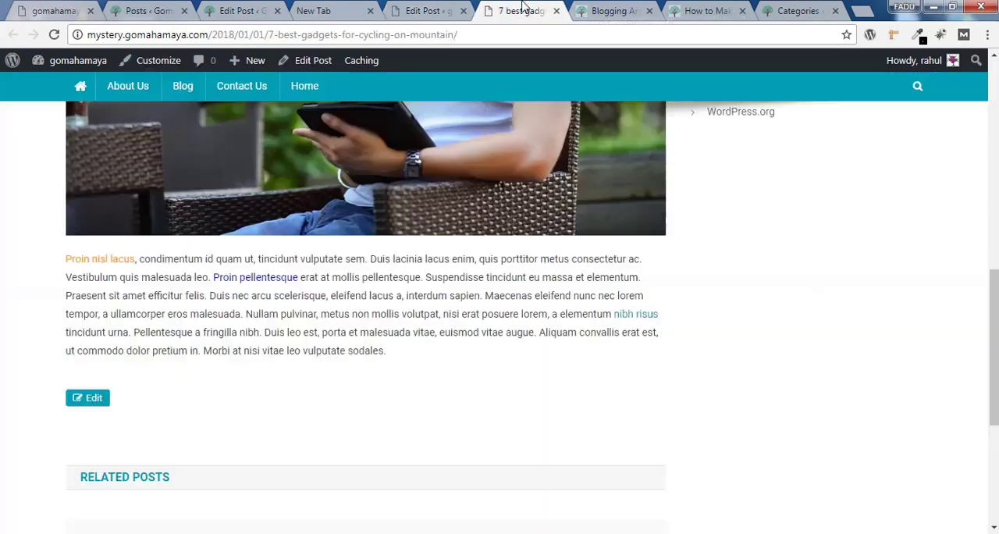
left_click(52, 36)
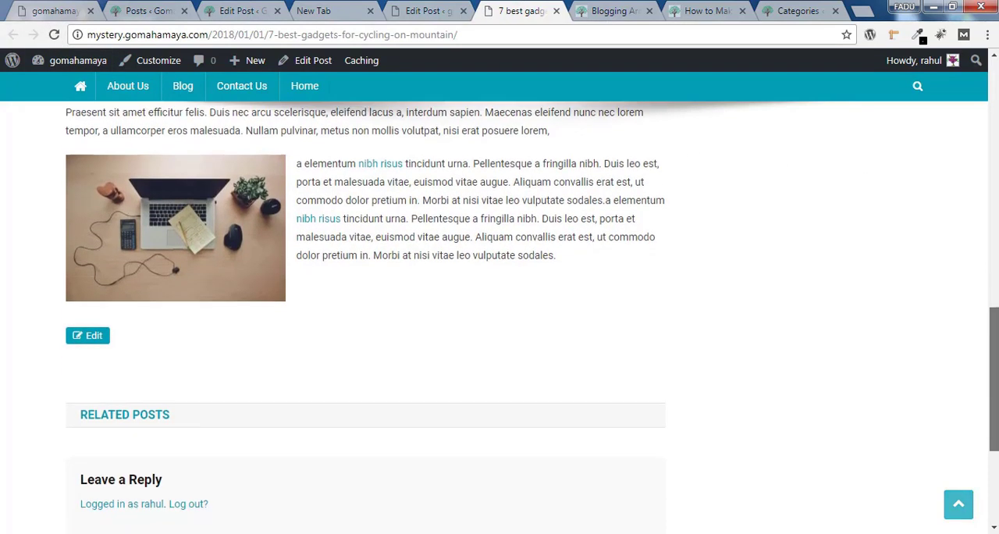
scroll(500, 313, "up", 6)
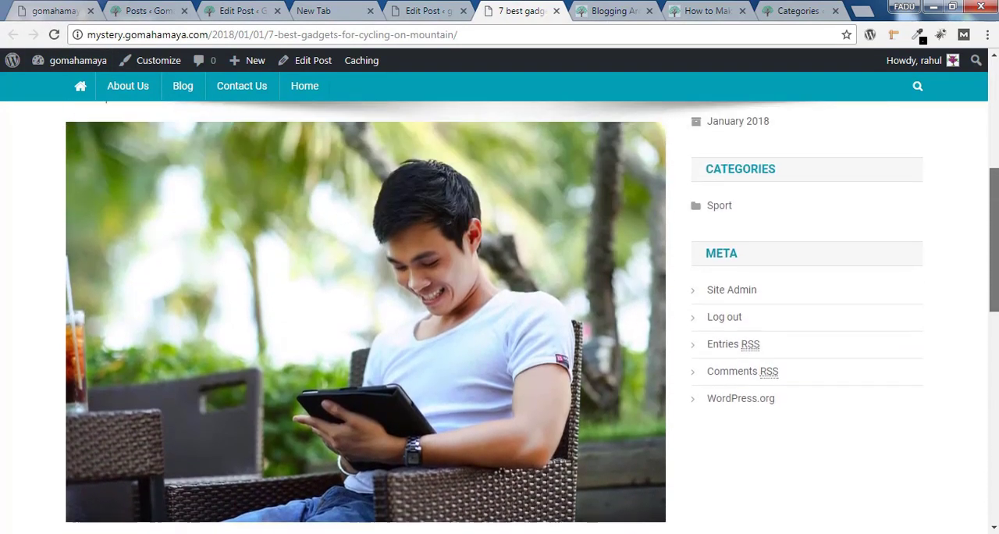
scroll(500, 312, "down", 5)
scroll(500, 312, "up", 5)
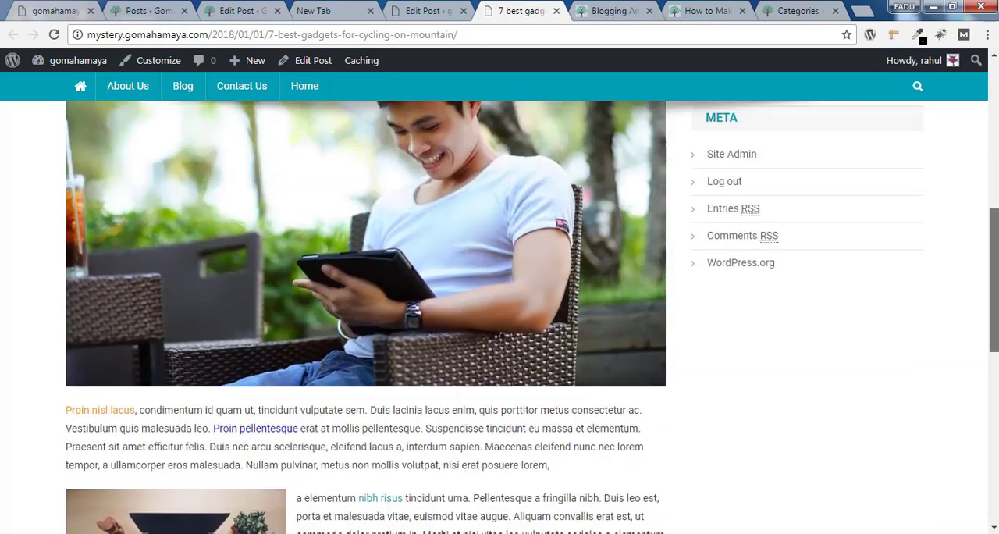
scroll(548, 219, "up", 5)
scroll(547, 219, "down", 7)
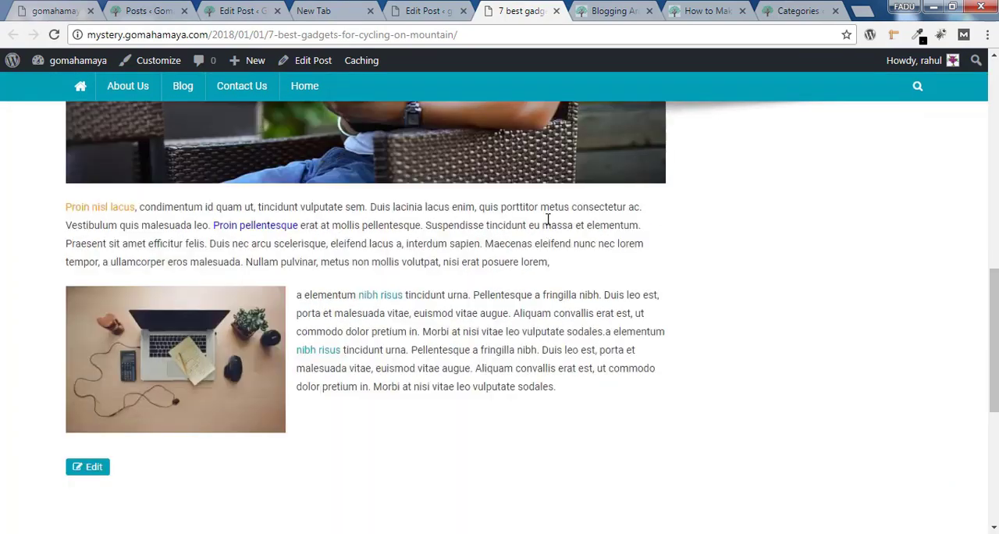
In the post editor, format the opening paragraph starting "Phasellus sed eleifend nulla" as Heading 1, using the published post's title as a comparison
left_click(428, 11)
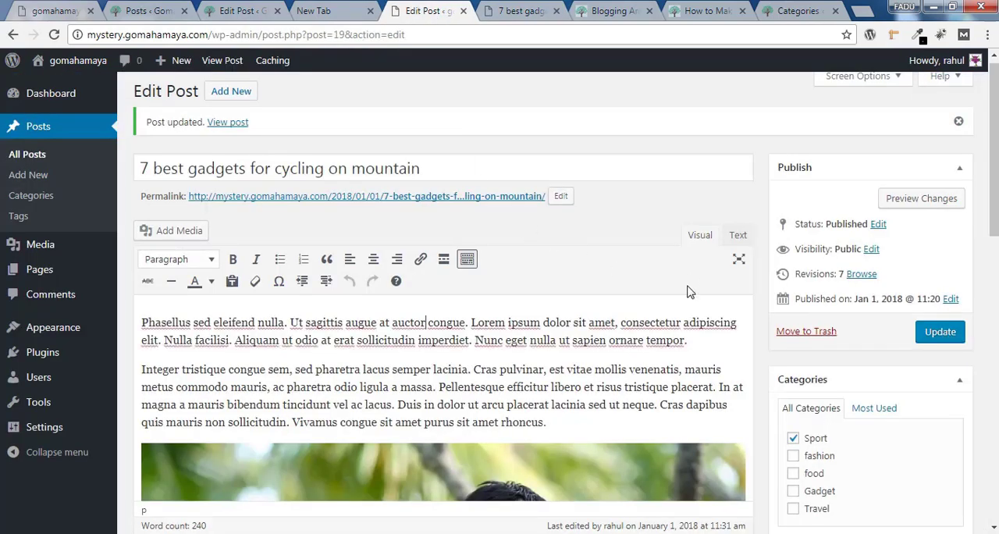
scroll(801, 270, "down", 4)
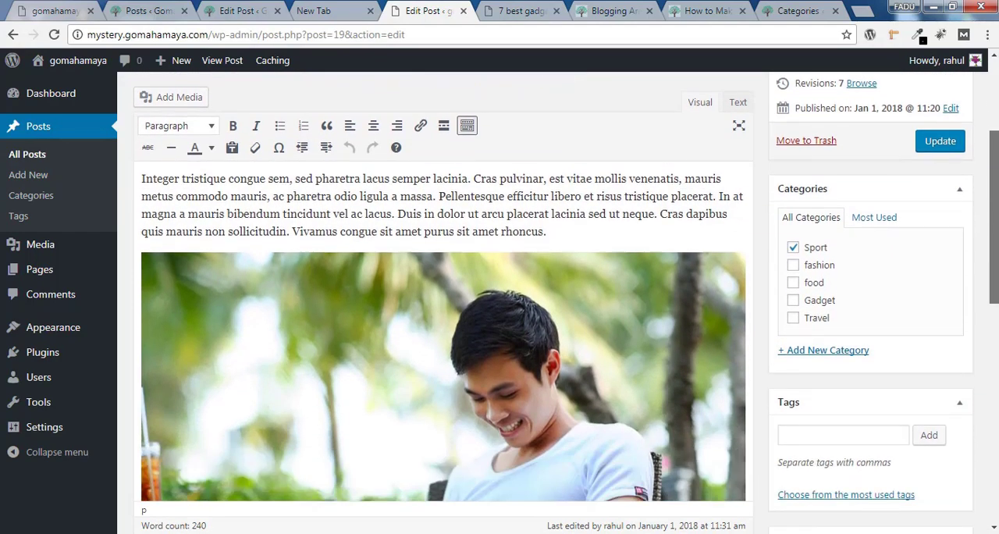
left_click_drag(994, 269, 994, 243)
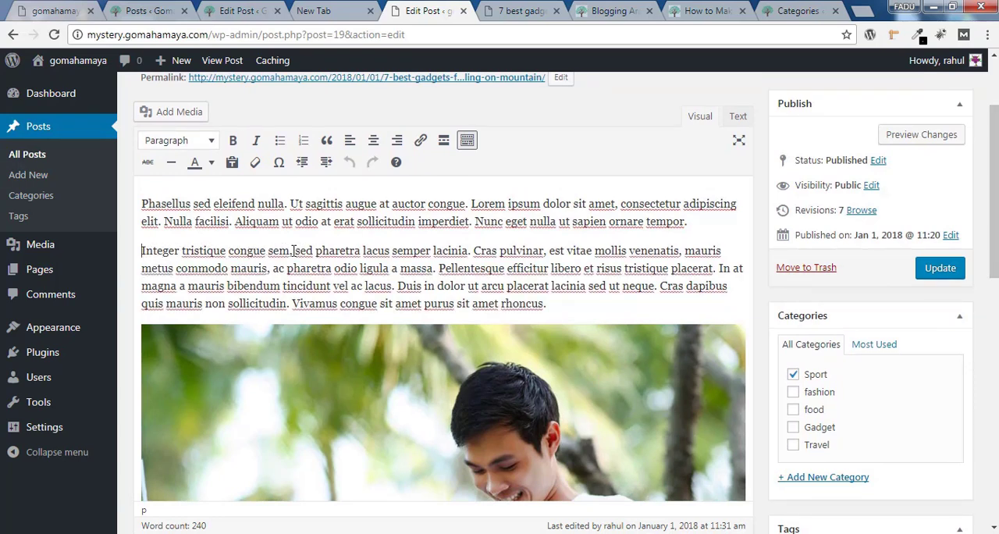
left_click_drag(142, 203, 472, 209)
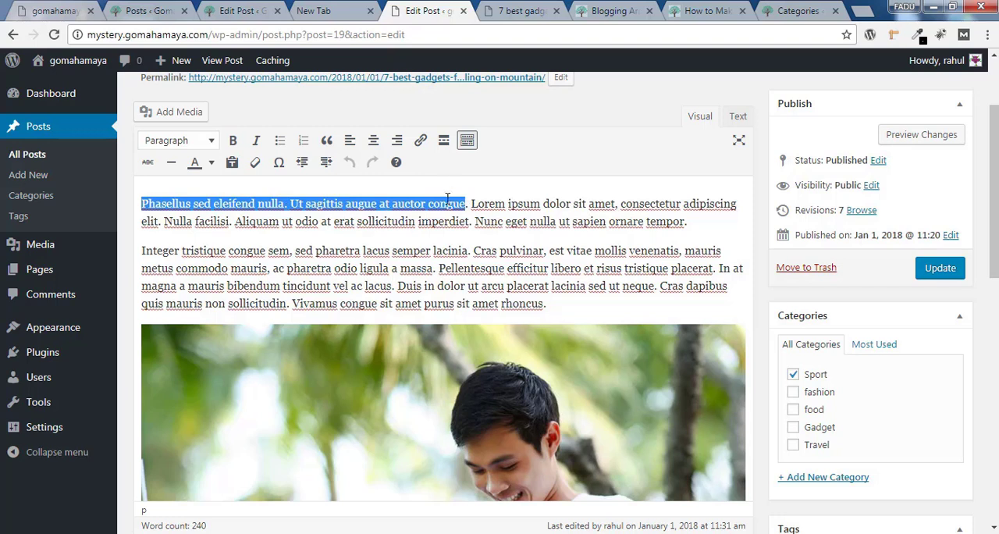
left_click(181, 148)
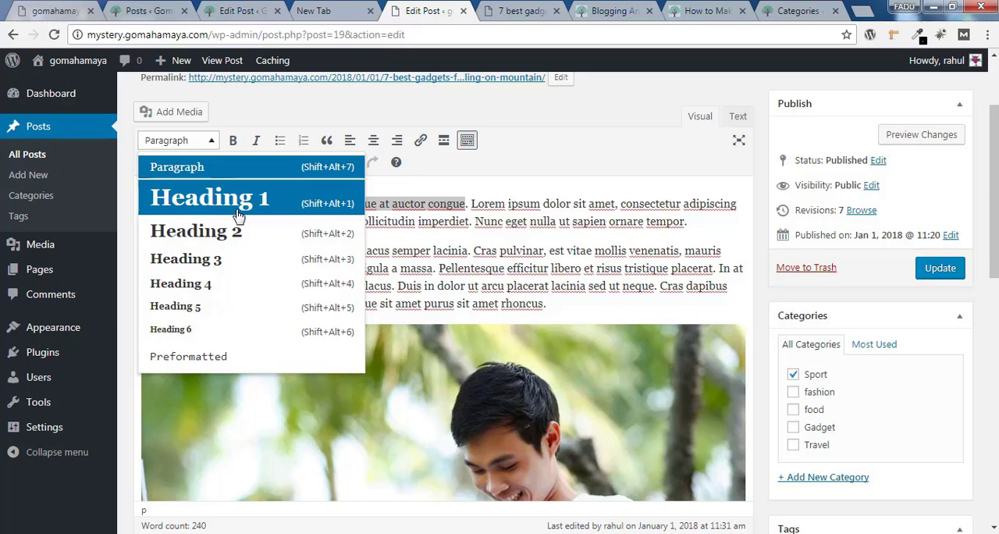
left_click(519, 11)
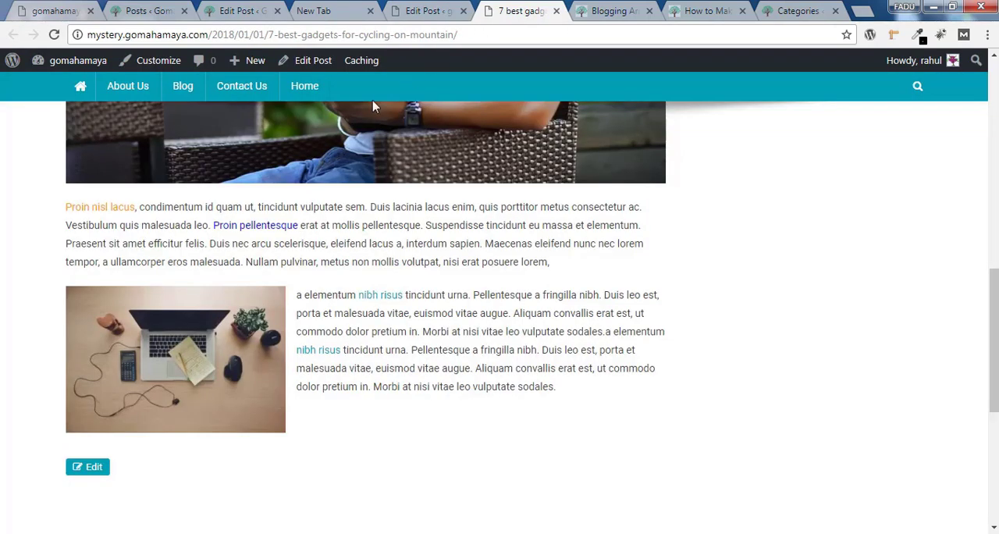
scroll(935, 341, "up", 15)
left_click_drag(412, 275, 45, 279)
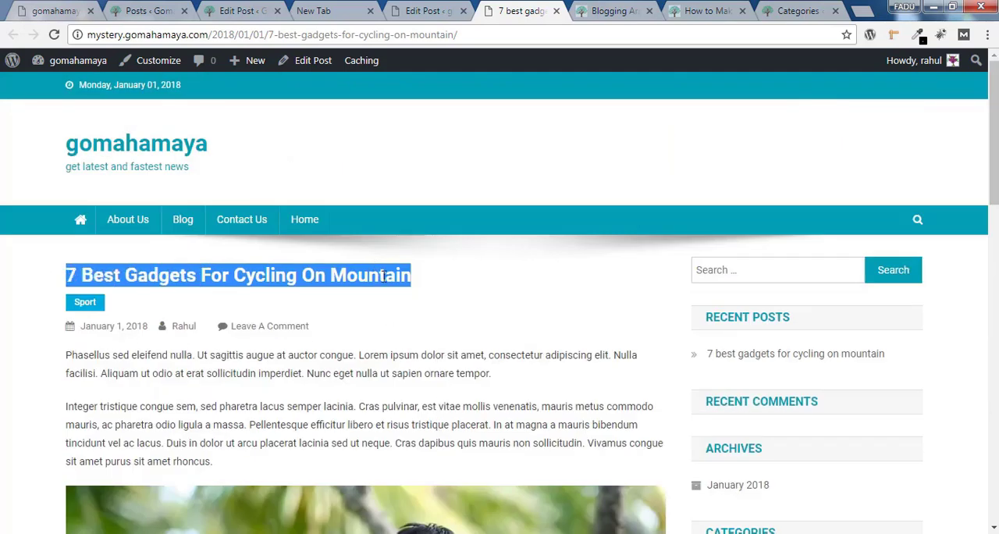
left_click(426, 12)
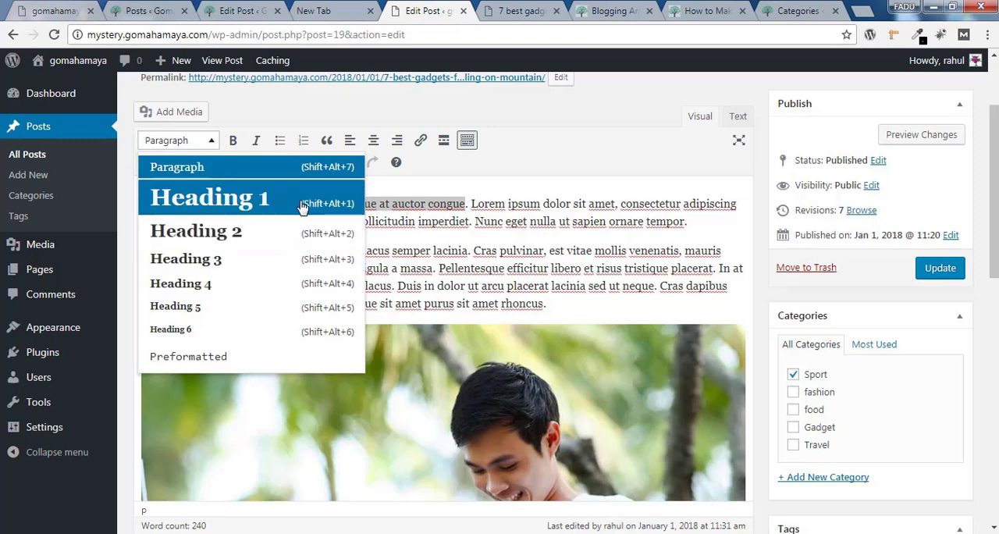
left_click(220, 205)
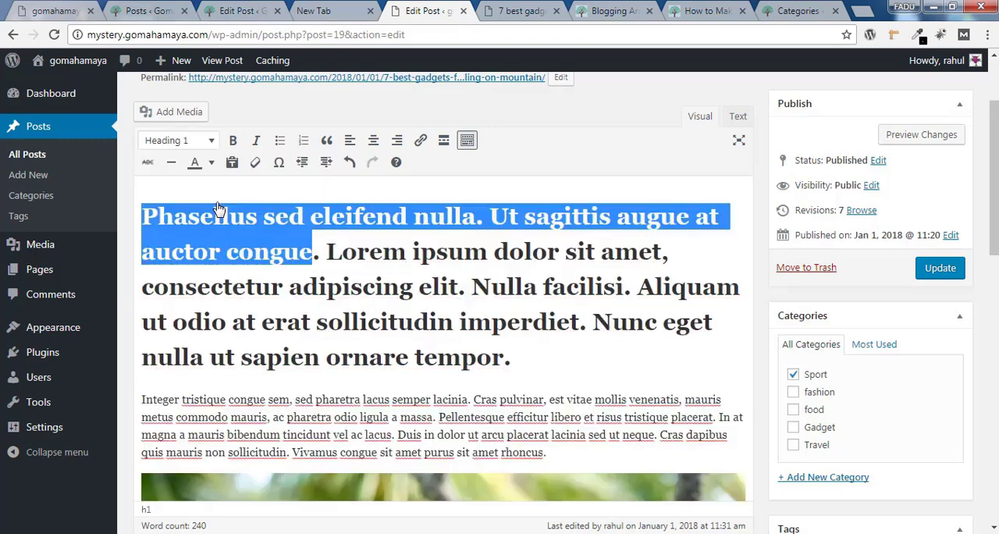
Split the heading just before "Lorem ipsum dolor sit amet" and format the split-off text as Heading 3
left_click(326, 251)
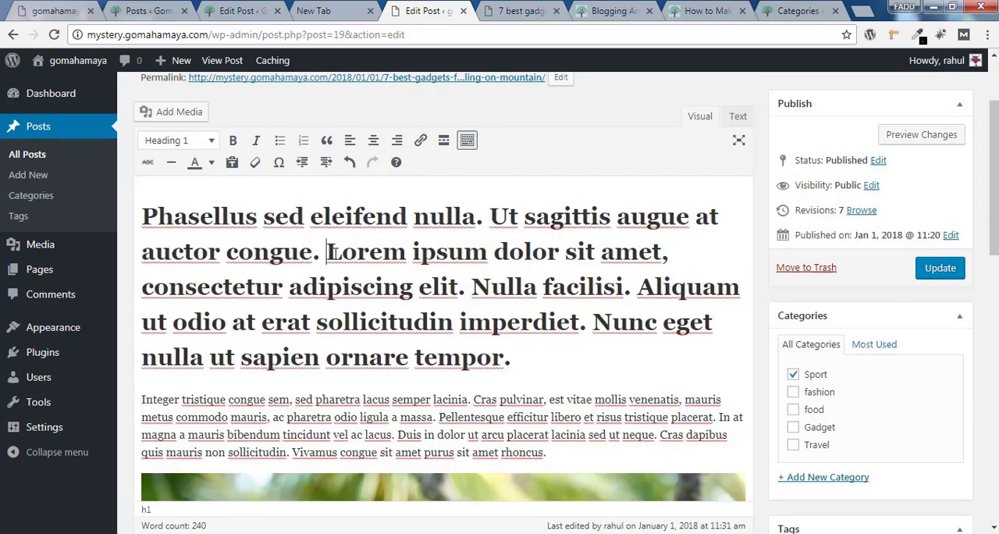
key("Return")
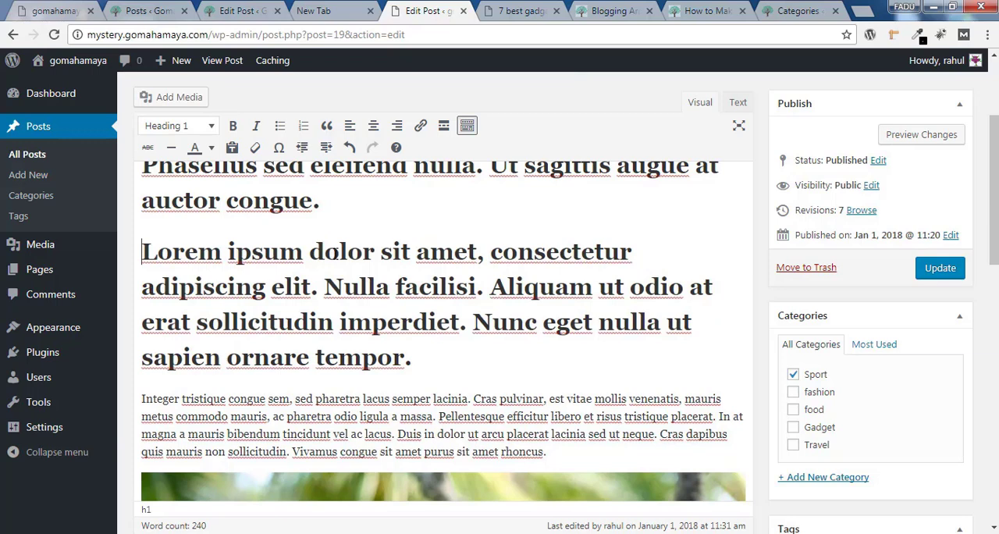
triple_click(353, 295)
left_click(199, 127)
left_click(221, 254)
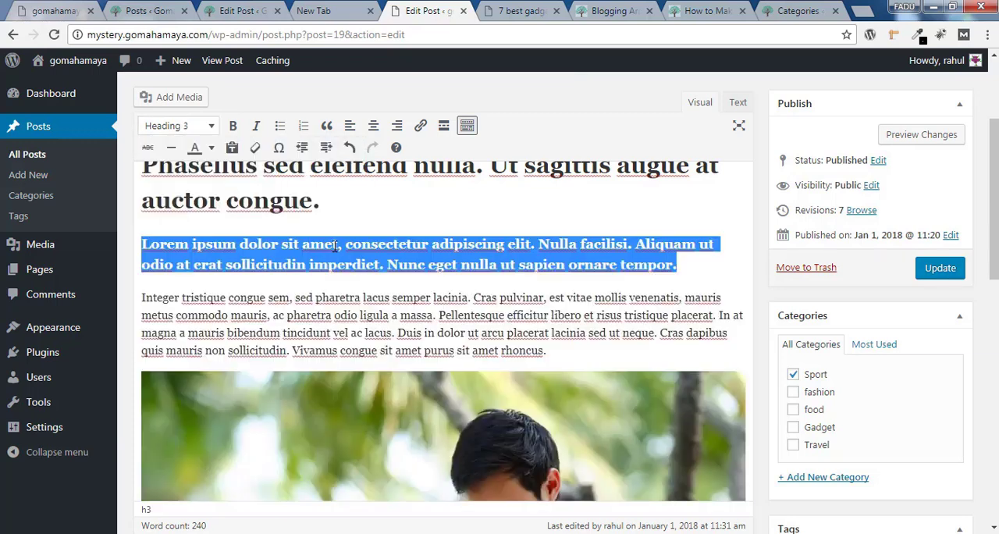
Color the "Phasellus sed eleifend nulla. Ut sagittis augue at auctor congue" heading text blue and update the post
scroll(398, 272, "up", 1)
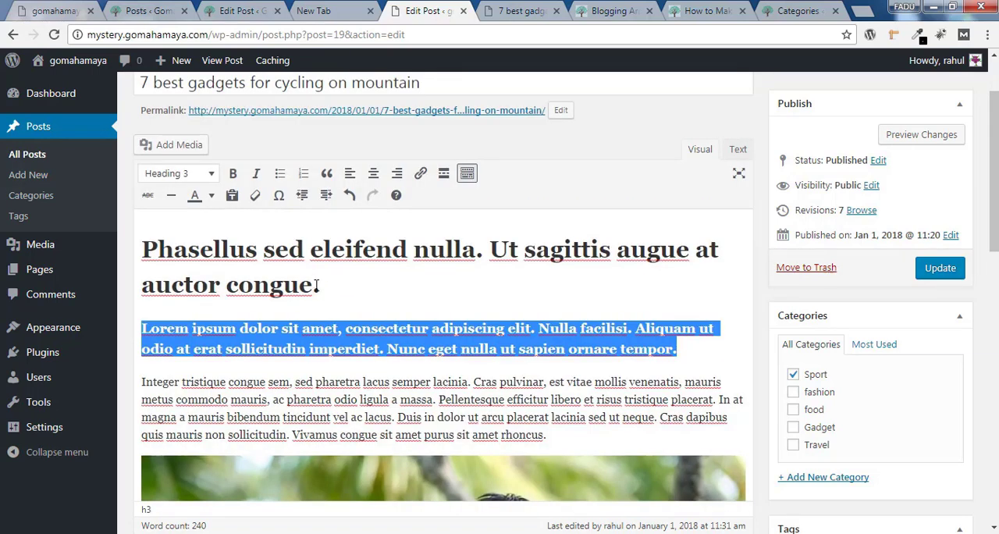
left_click_drag(316, 286, 141, 248)
left_click(211, 195)
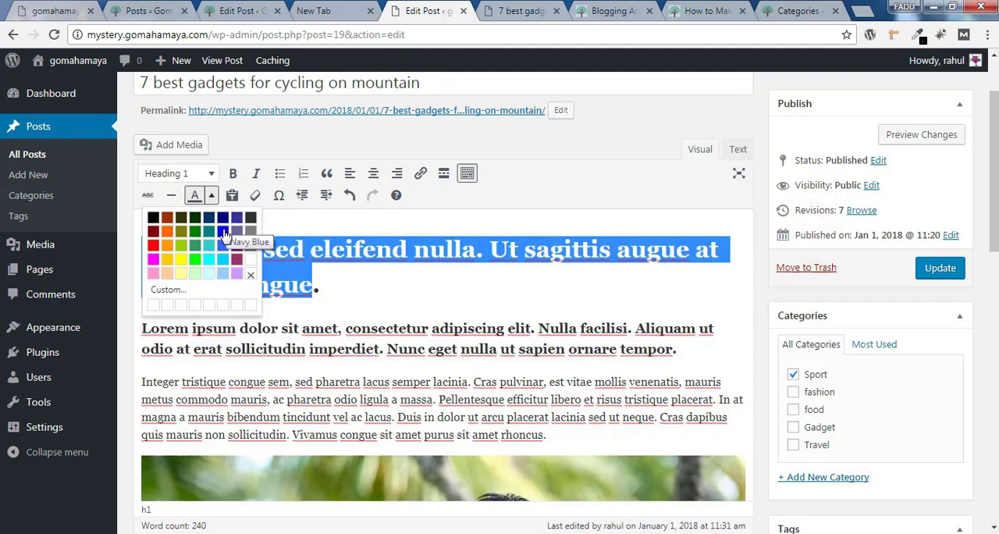
left_click(223, 233)
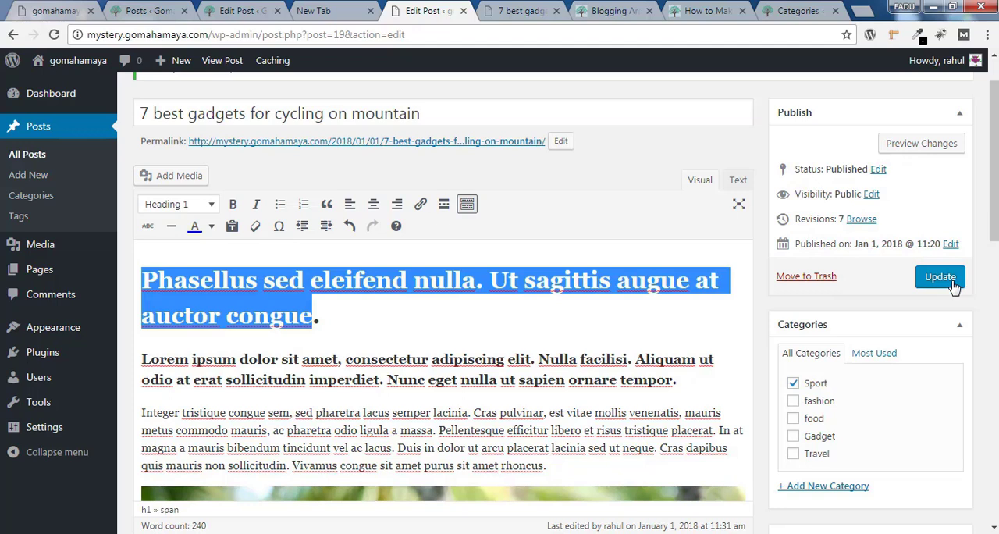
left_click(942, 270)
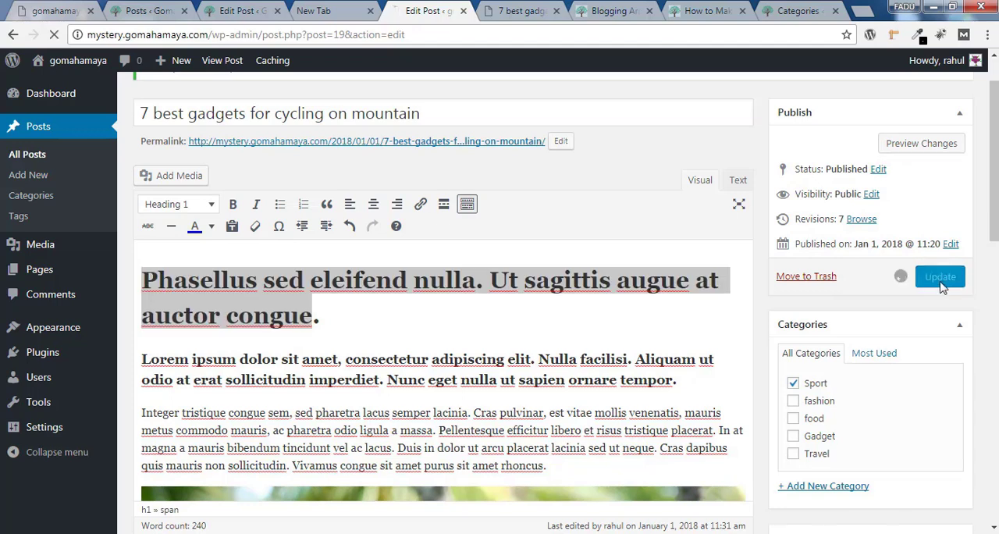
Reload the published post and examine the blue Heading 1, the Heading 3 and the body text below them
left_click(519, 11)
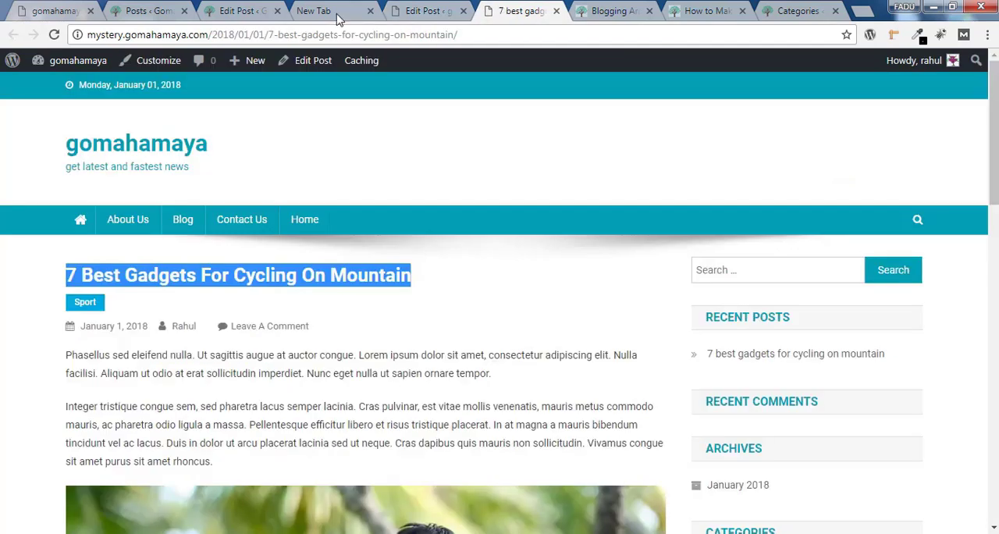
left_click(54, 35)
scroll(631, 187, "down", 2)
left_click_drag(995, 173, 996, 193)
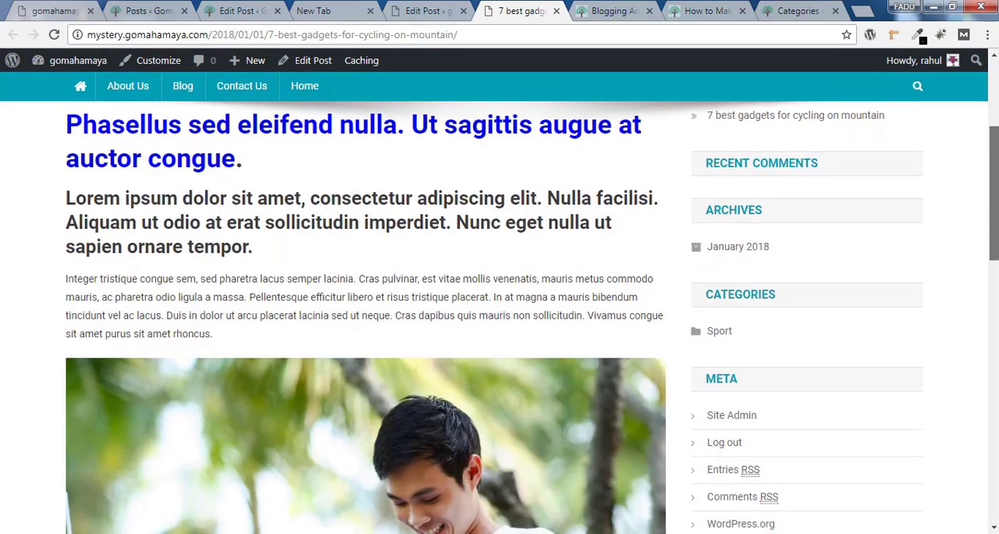
left_click_drag(67, 125, 263, 161)
left_click(264, 161)
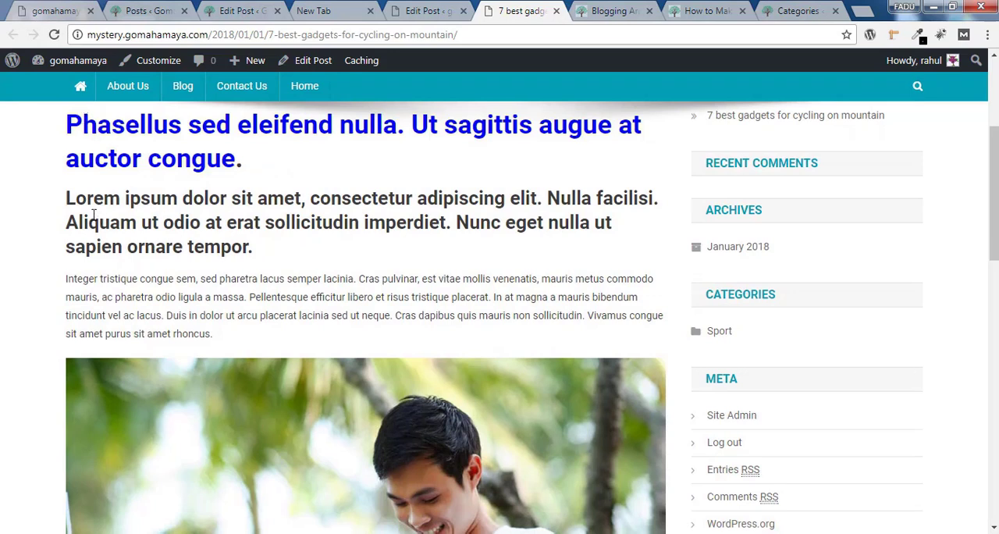
left_click_drag(67, 197, 255, 263)
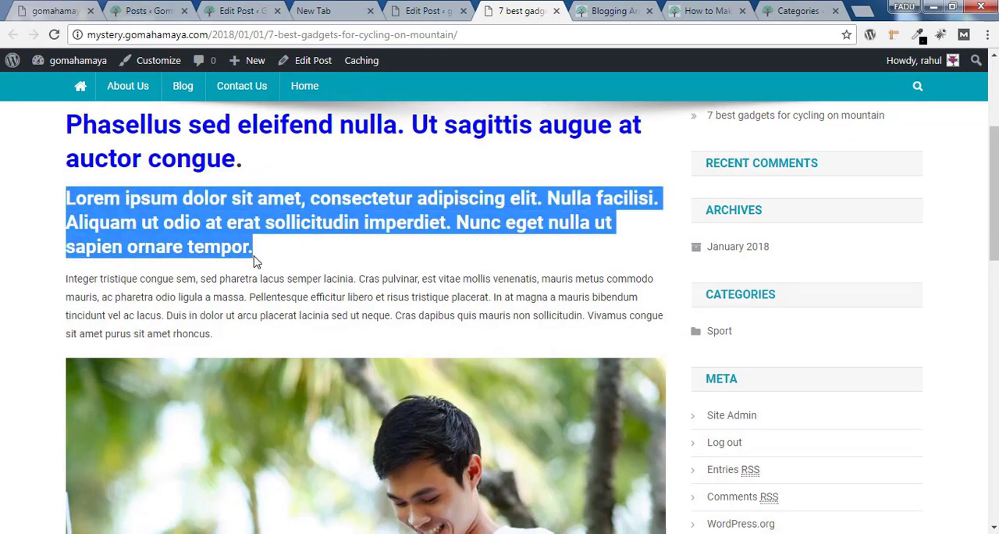
scroll(558, 263, "down", 1)
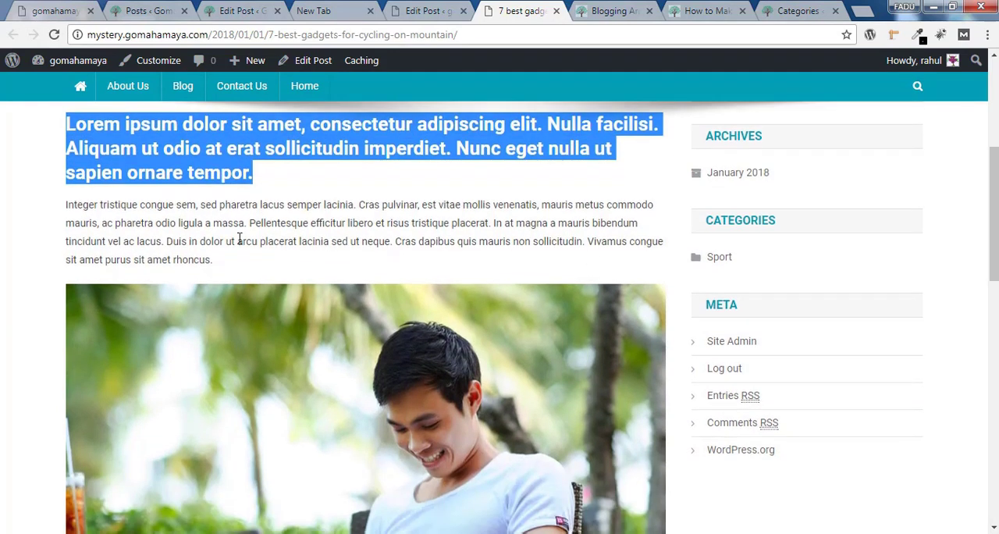
left_click_drag(65, 204, 248, 262)
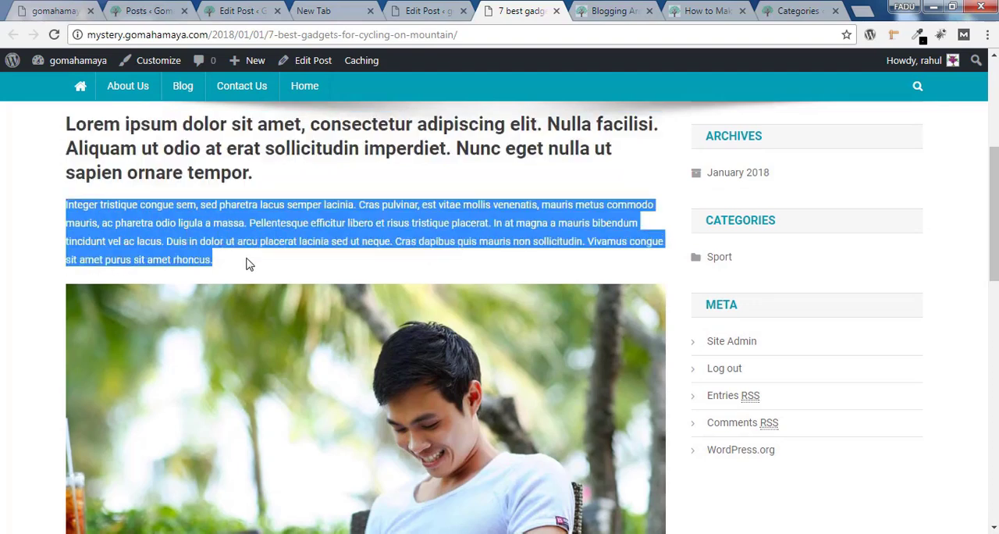
scroll(350, 219, "down", 5)
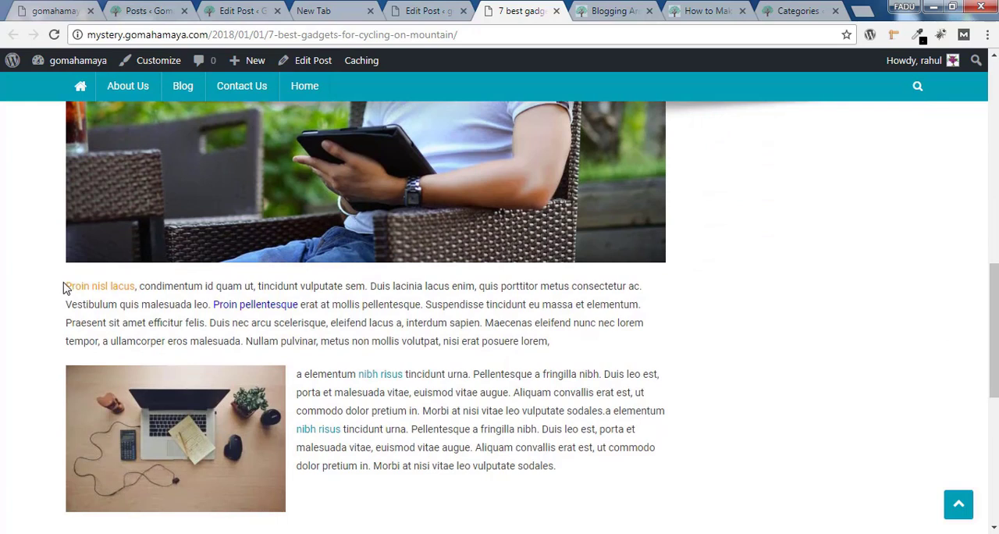
Examine the colored text, the "nibh risus" links and the images throughout the published post, and return to the post editor
left_click_drag(70, 287, 581, 349)
left_click(613, 344)
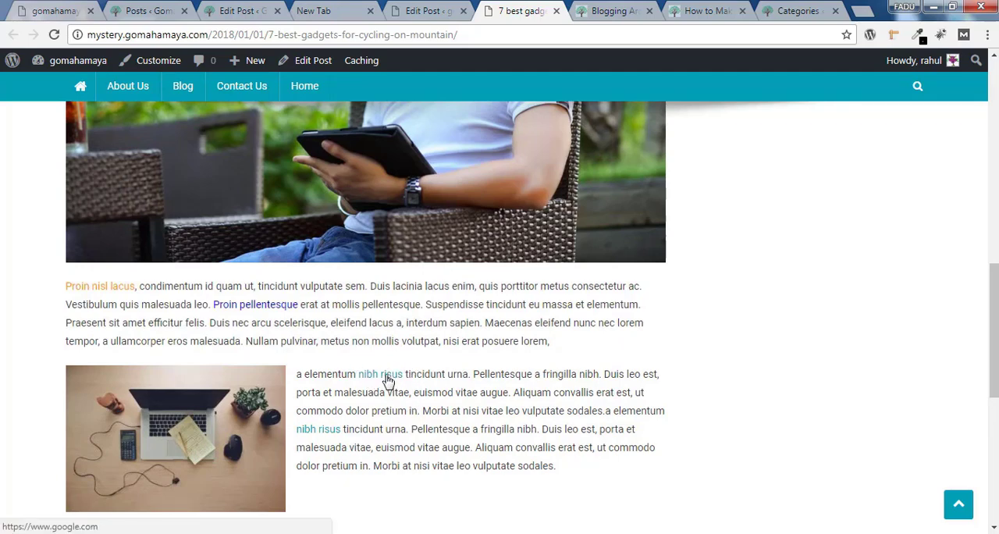
scroll(485, 376, "down", 2)
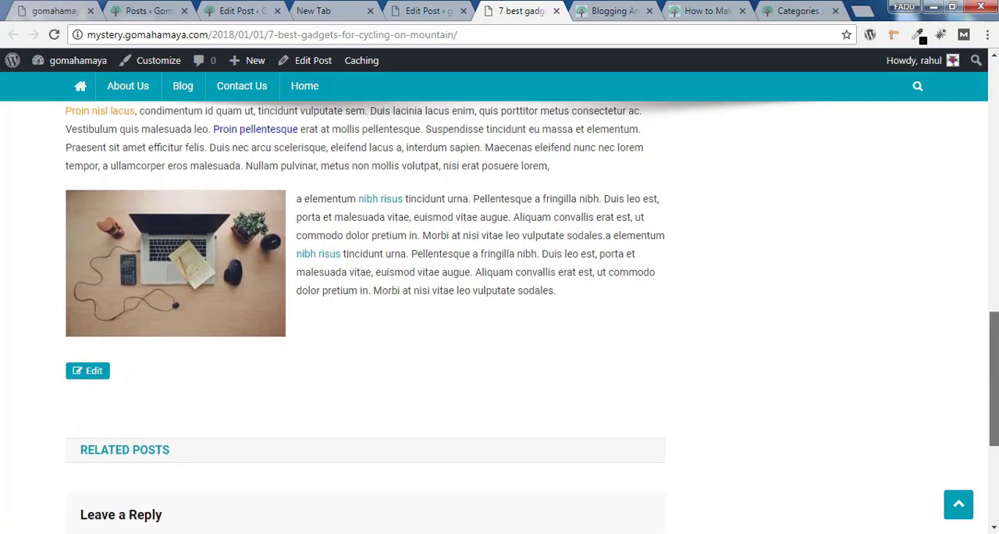
scroll(486, 376, "up", 3)
scroll(486, 377, "down", 2)
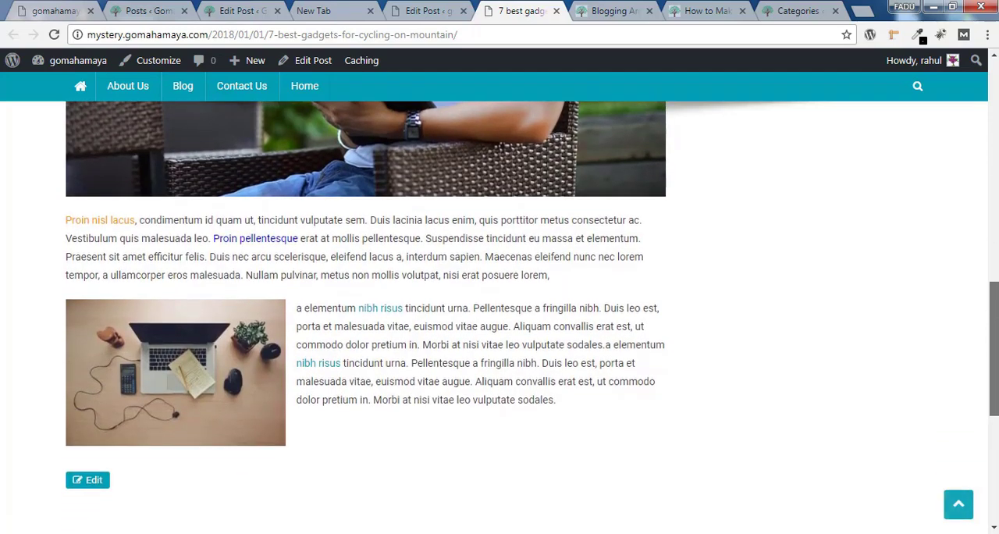
scroll(486, 377, "up", 3)
scroll(500, 303, "up", 5)
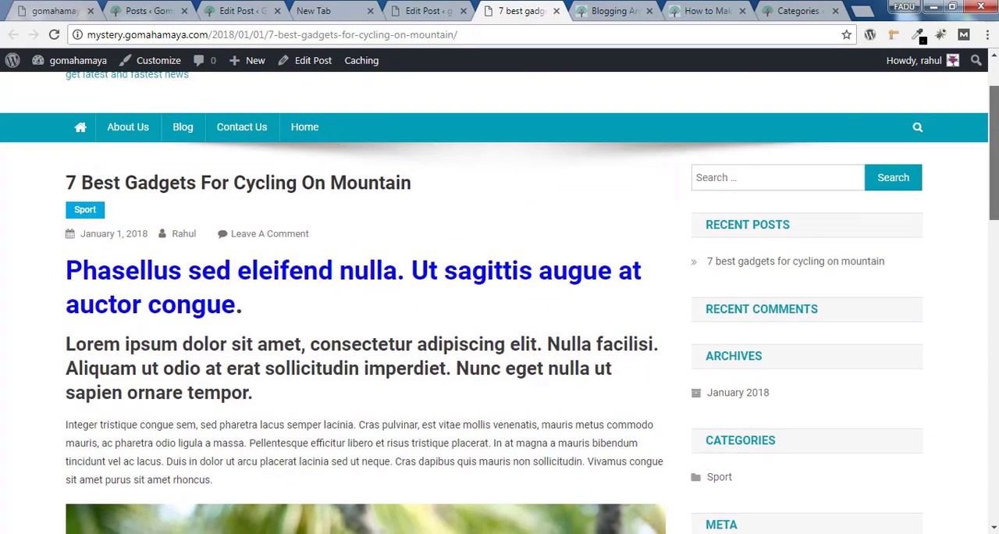
scroll(500, 303, "down", 6)
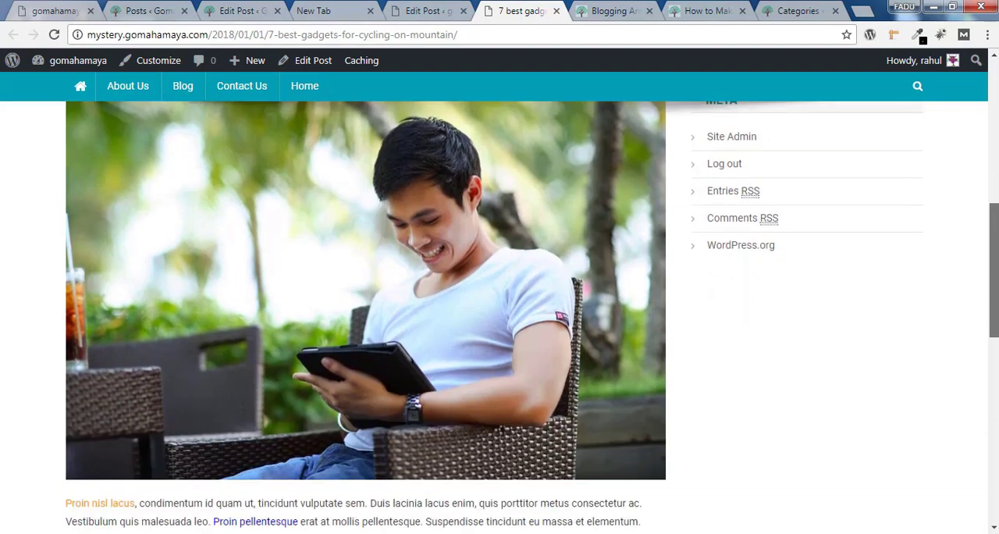
scroll(500, 312, "down", 3)
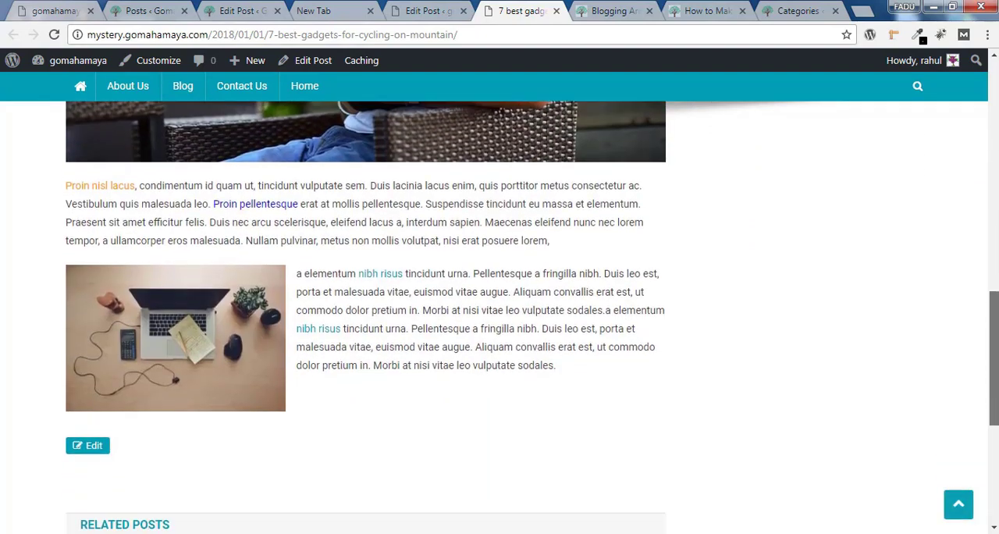
left_click(455, 15)
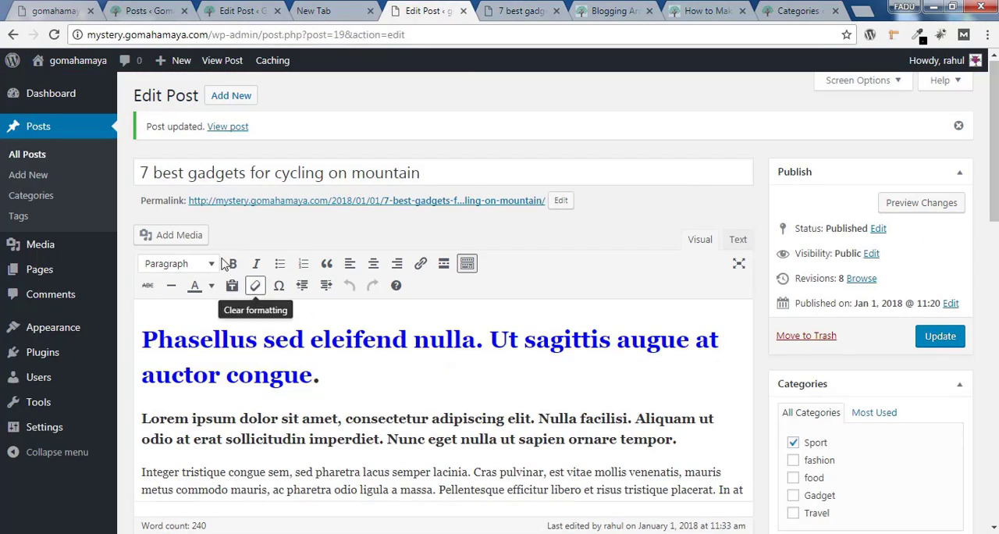
Try bold and italic on "dolor sit amet" in the Heading 3 text, and undo both
left_click_drag(341, 422, 251, 419)
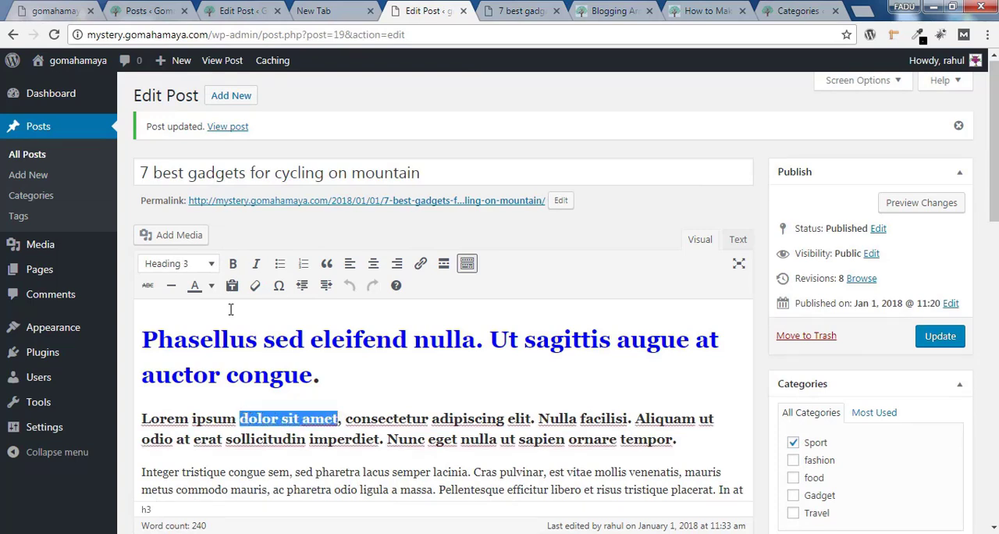
left_click(233, 264)
left_click(258, 265)
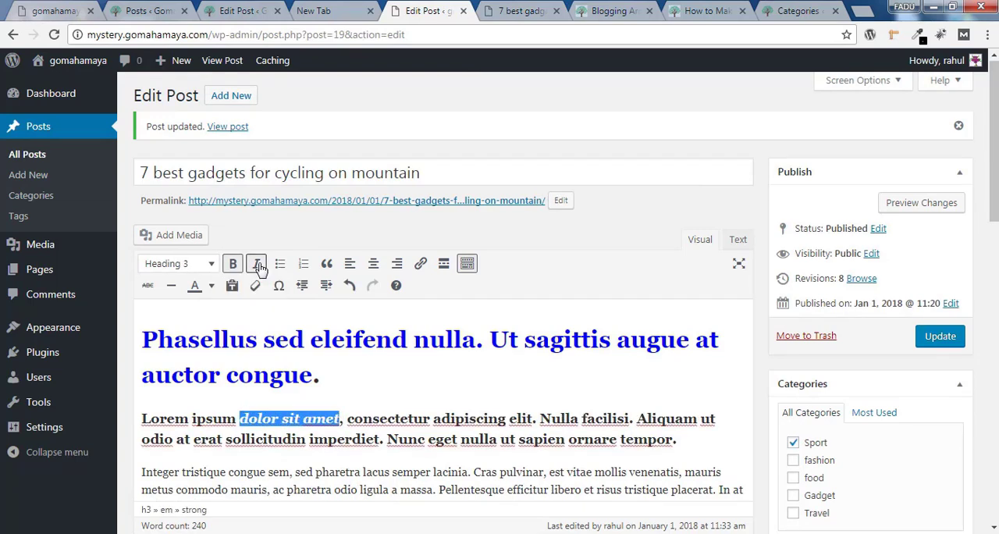
key("ctrl+z")
key("ctrl+z")
Try bulleted list formatting on the "Lorem ipsum" and "Integer tristique" paragraphs, and remove the bullets
left_click_drag(224, 410, 135, 428)
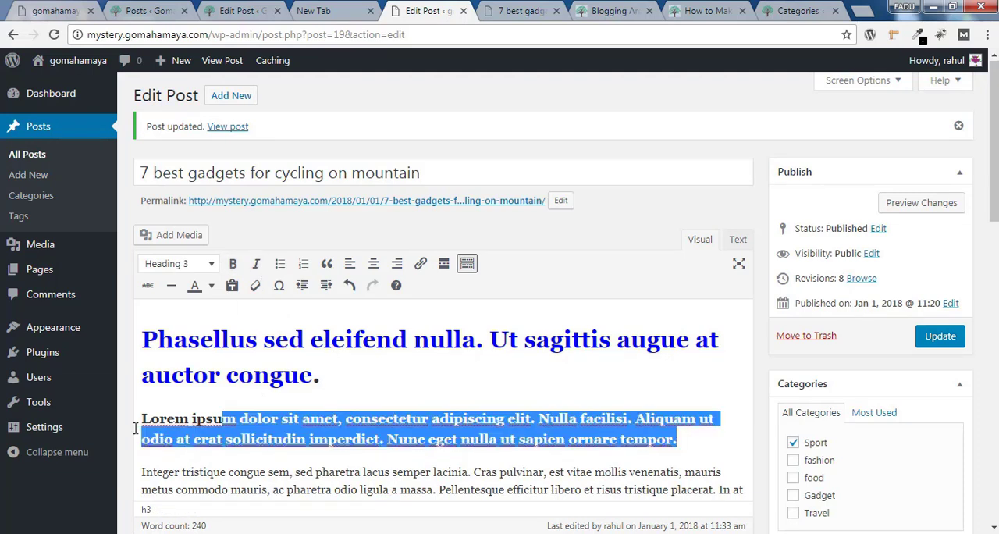
left_click(142, 419)
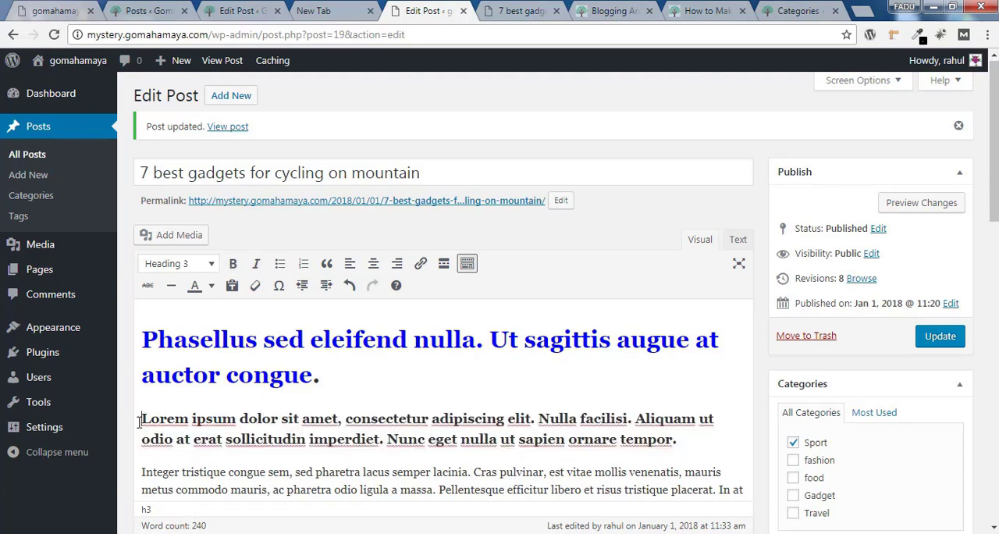
left_click(277, 267)
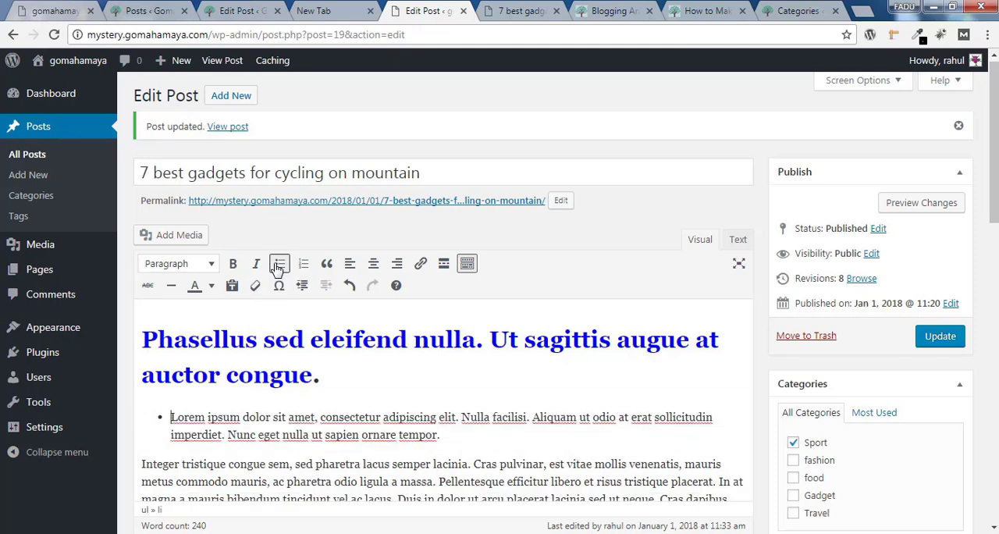
left_click(146, 461)
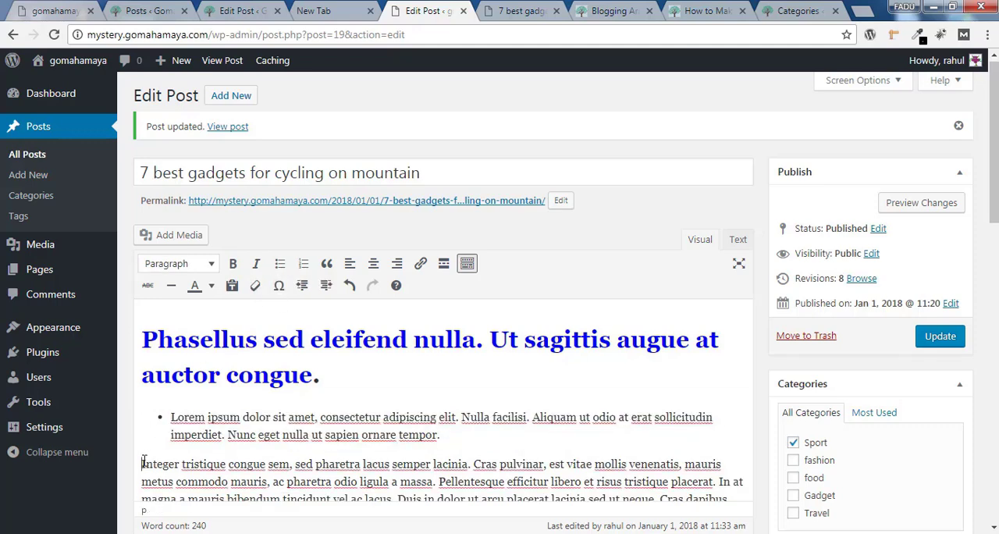
left_click(280, 267)
left_click(280, 269)
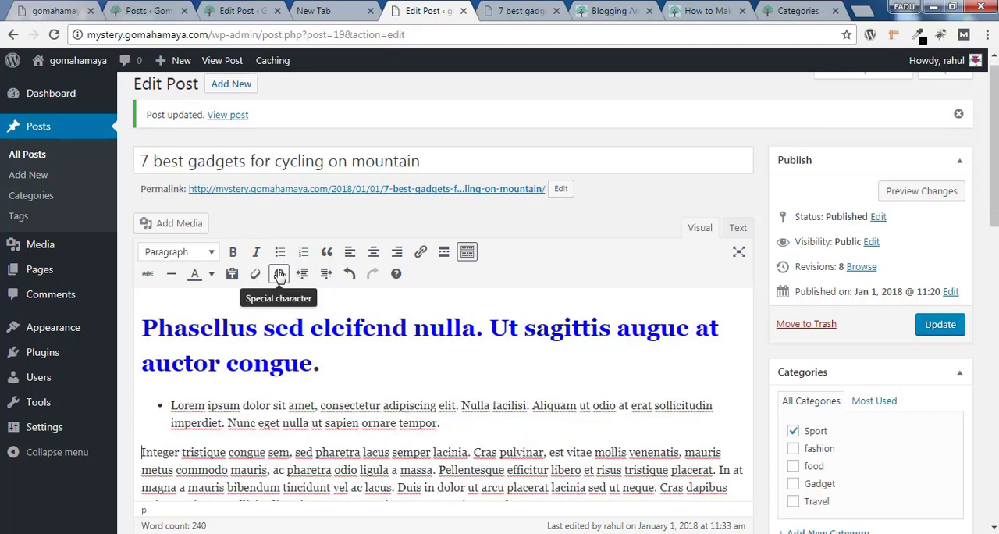
left_click(166, 402)
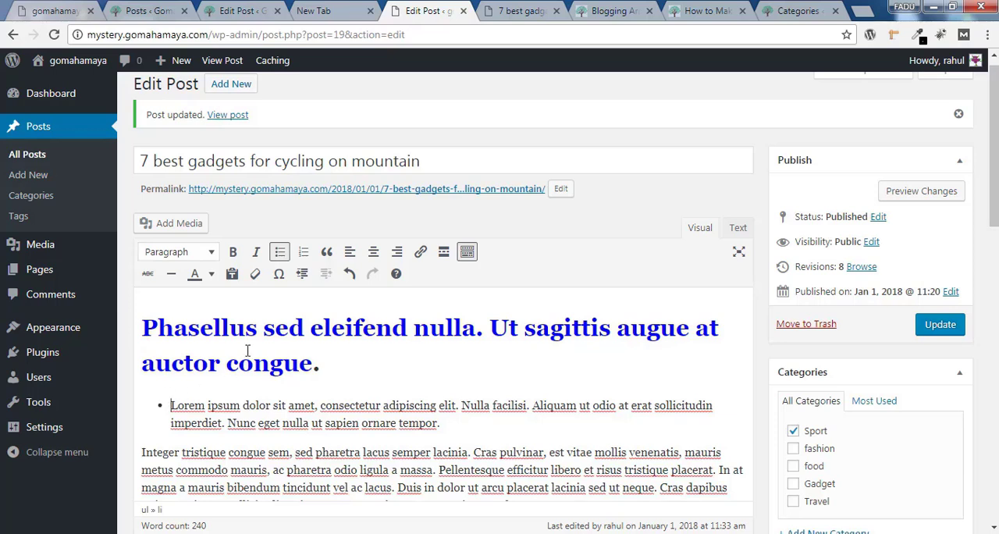
left_click(280, 252)
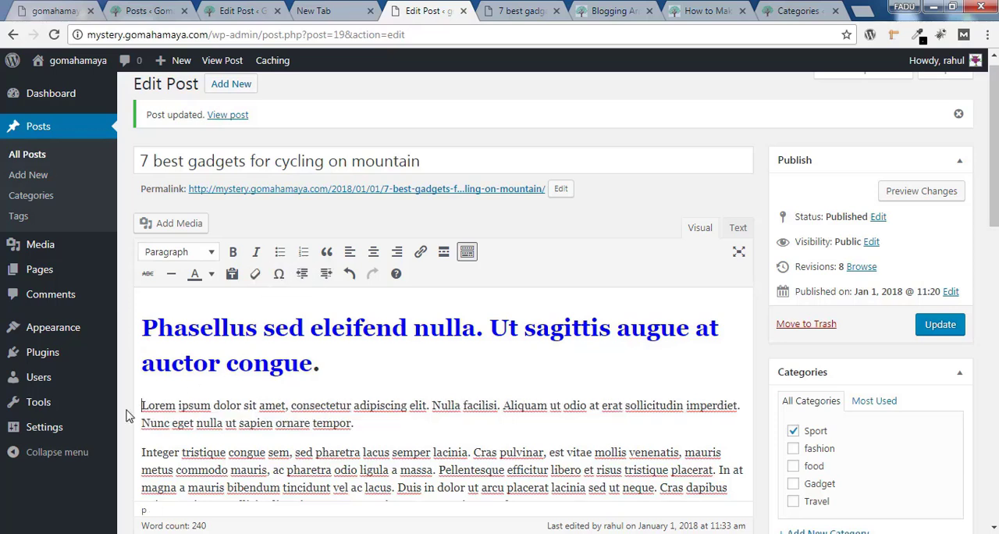
Turn the "Lorem ipsum dolor sit amet" and "Integer tristique congue sem" paragraphs into a numbered list
left_click(303, 252)
left_click(146, 452)
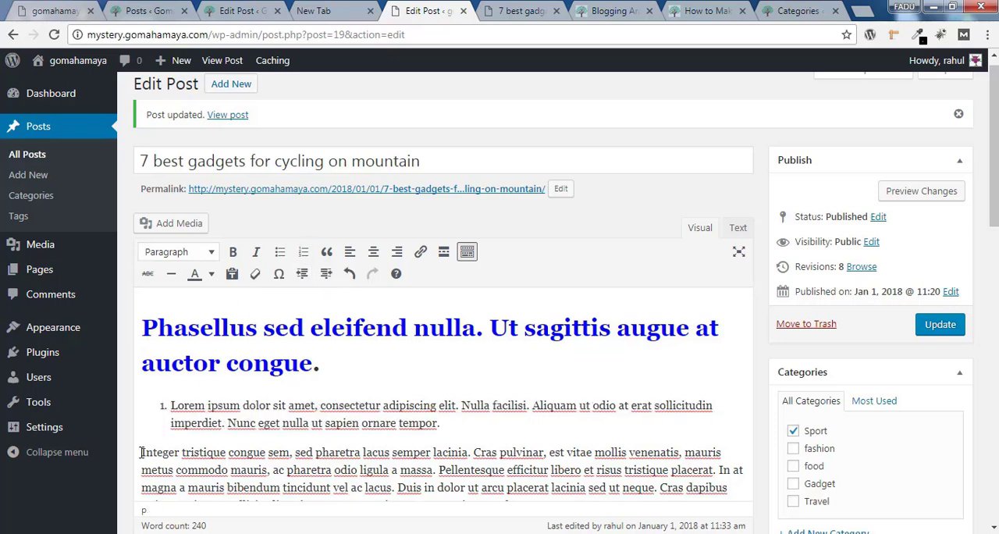
left_click(304, 253)
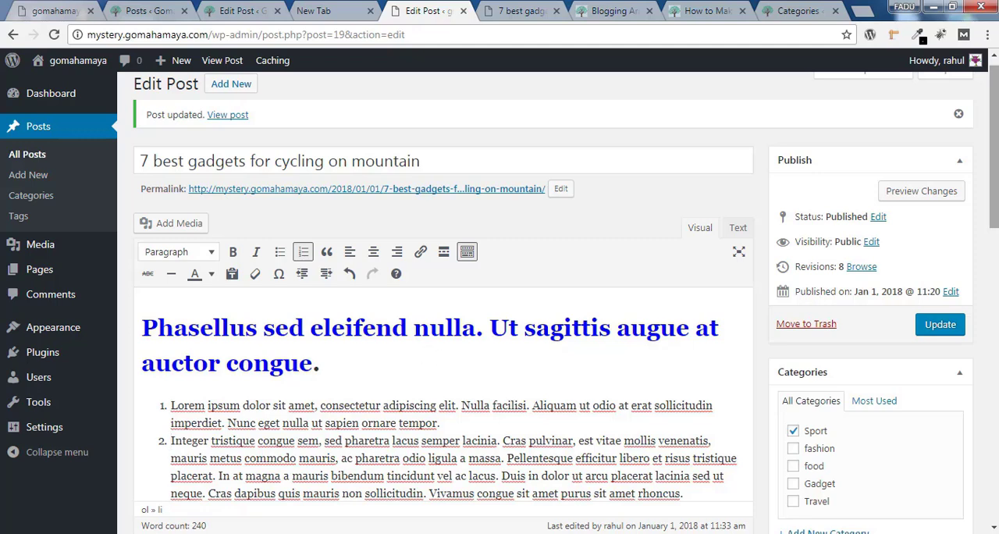
Assign the post to the Gadget category instead of Sport
left_click_drag(994, 120, 994, 189)
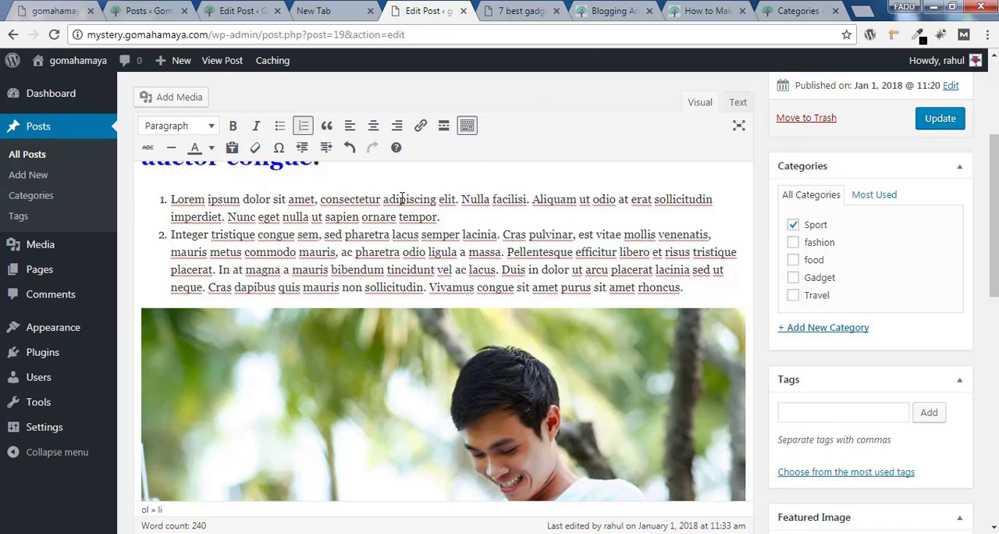
left_click_drag(231, 204, 226, 217)
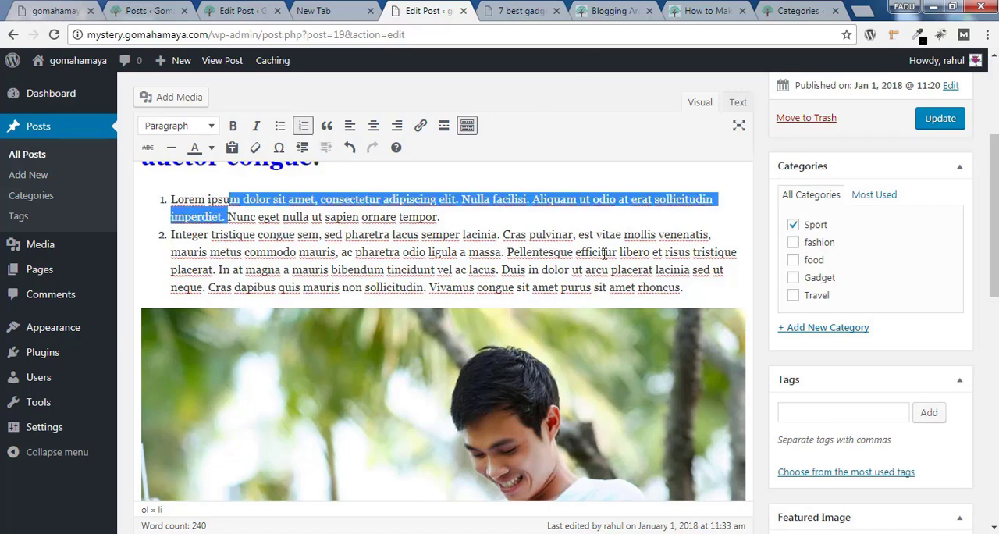
left_click(793, 277)
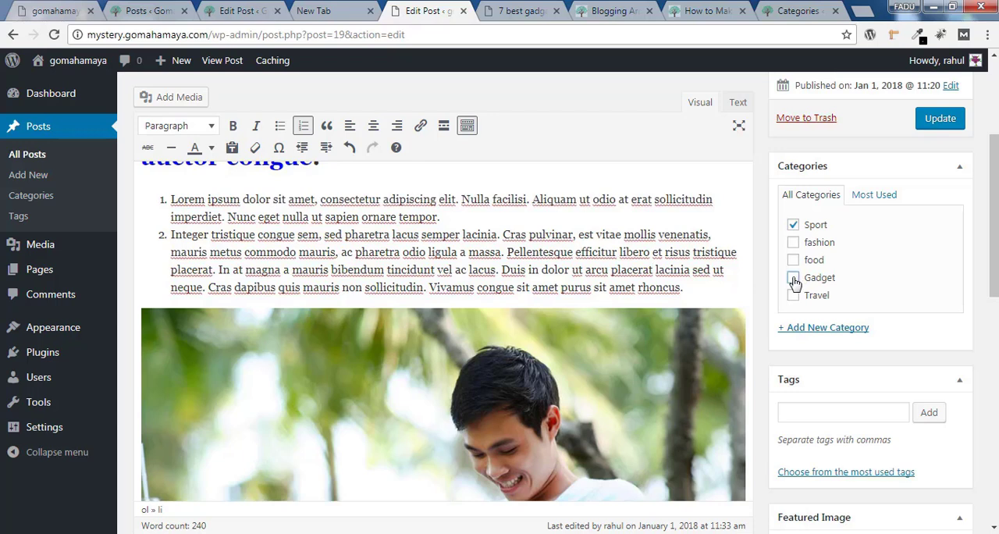
left_click(792, 226)
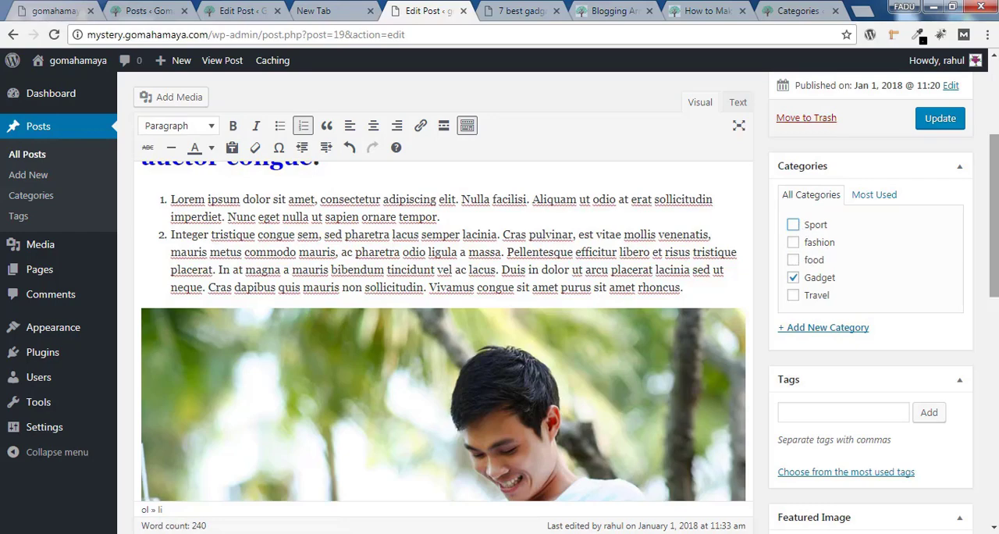
Add the tag "phones" to the post
scroll(443, 328, "down", 5)
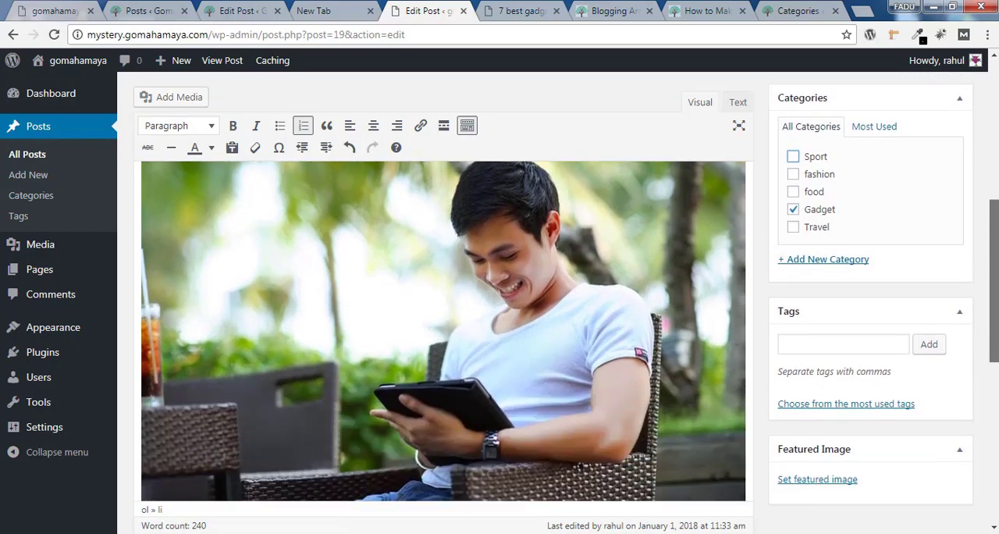
left_click(835, 345)
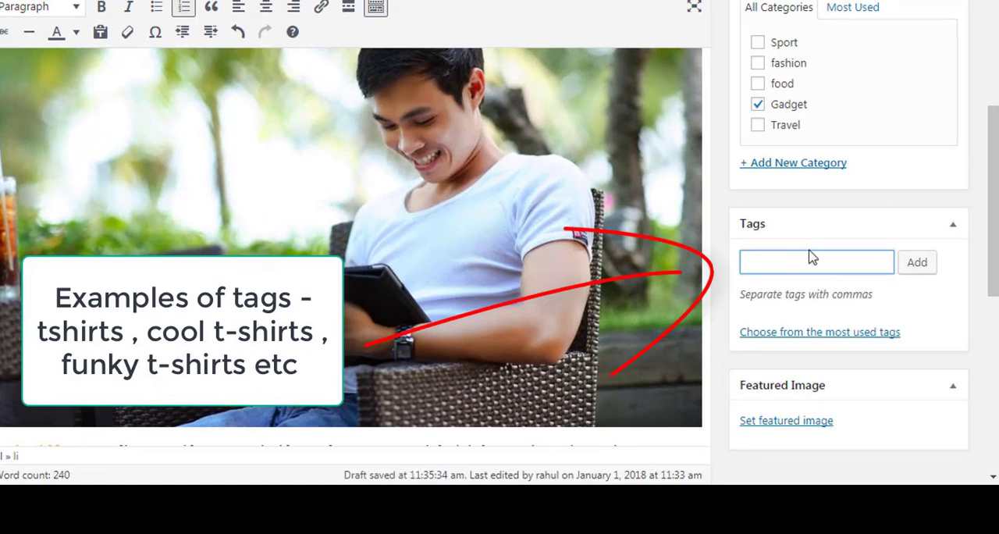
key("Return")
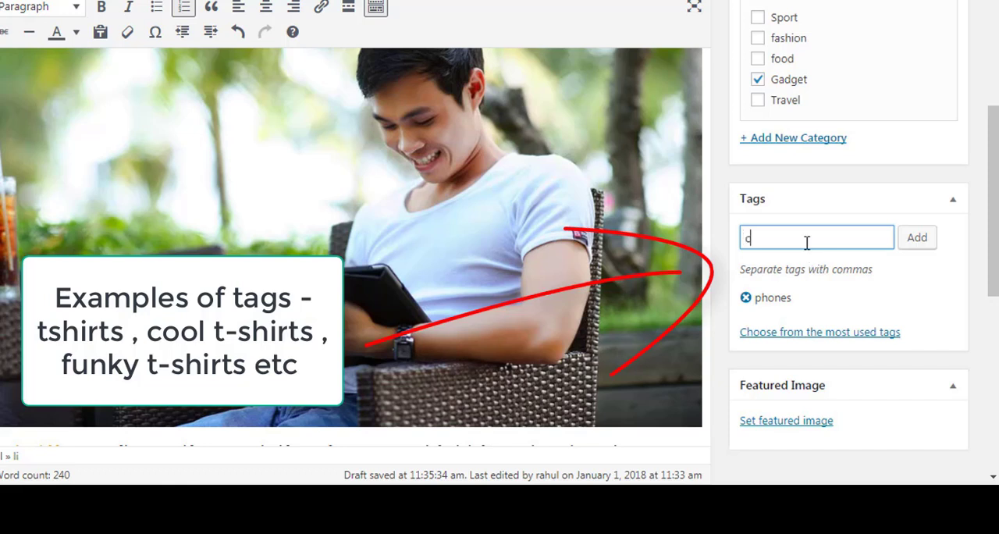
Add the tags "computer" and "laptop" to the post
type("puter")
key("Return")
type("lap")
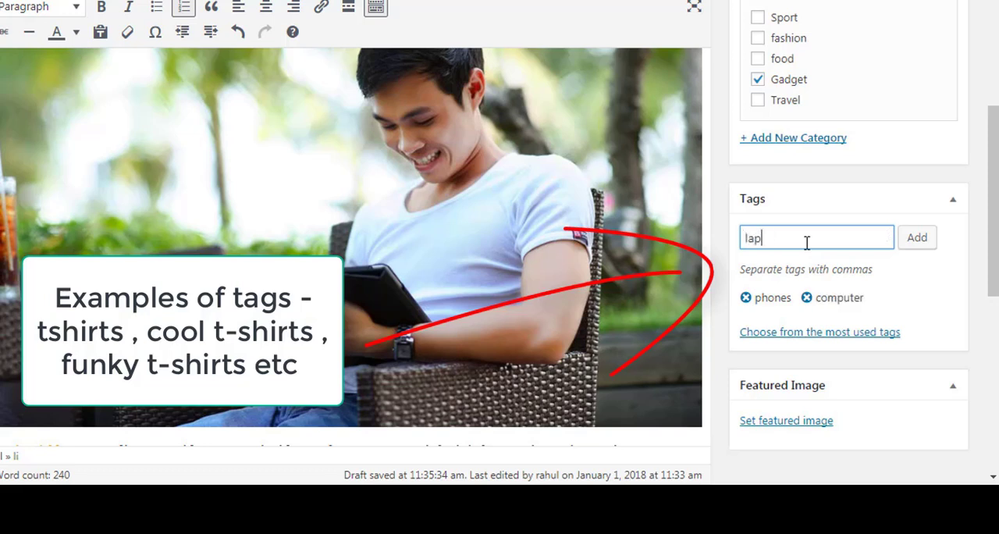
type("topn")
key("Return")
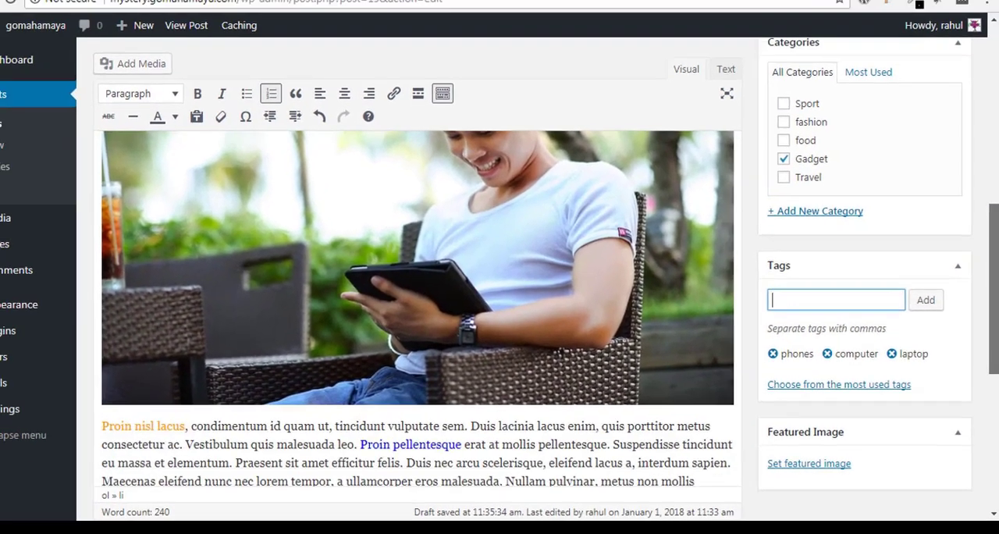
Set the laptop-on-desk photo pexels-photo-433639 from the media library as the post's featured image
scroll(827, 444, "down", 3)
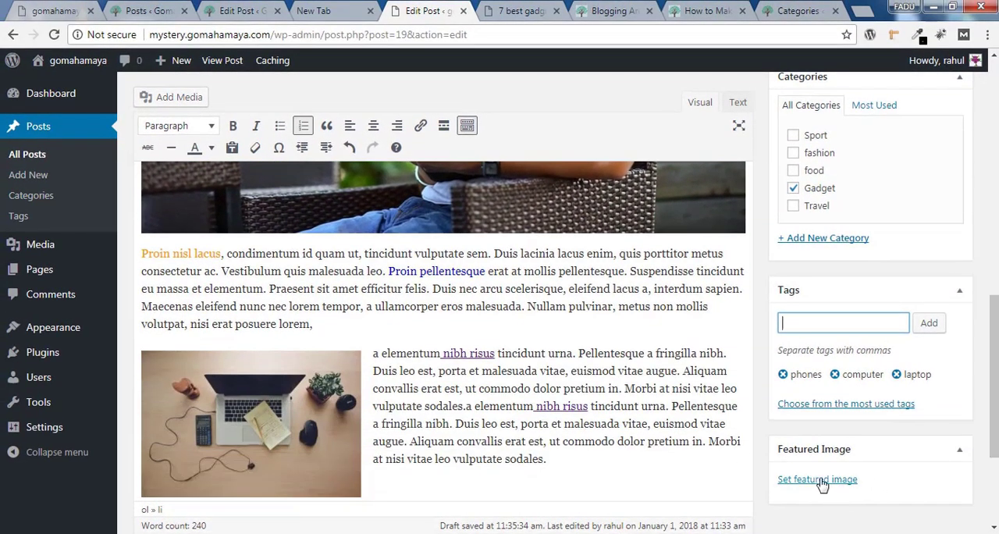
left_click(821, 481)
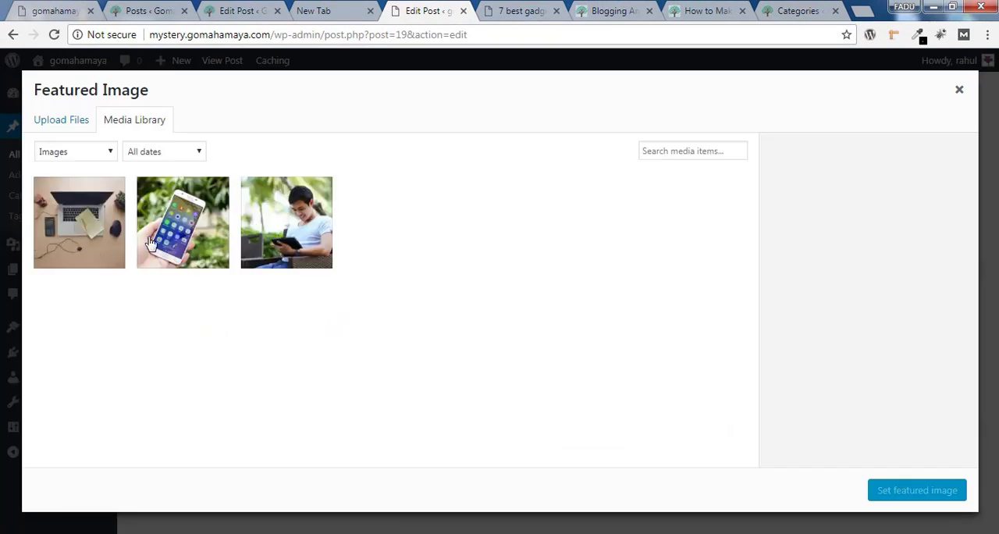
left_click(86, 239)
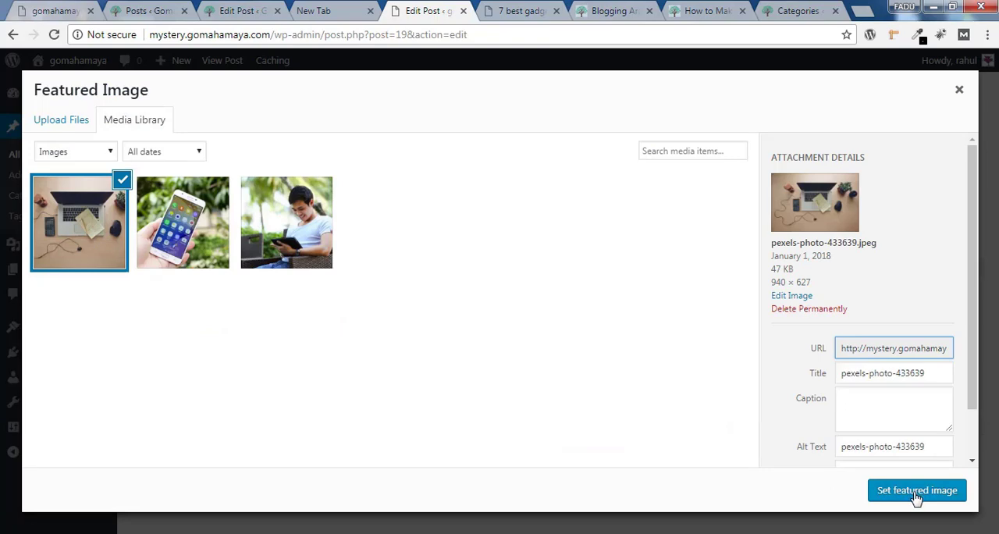
left_click(915, 491)
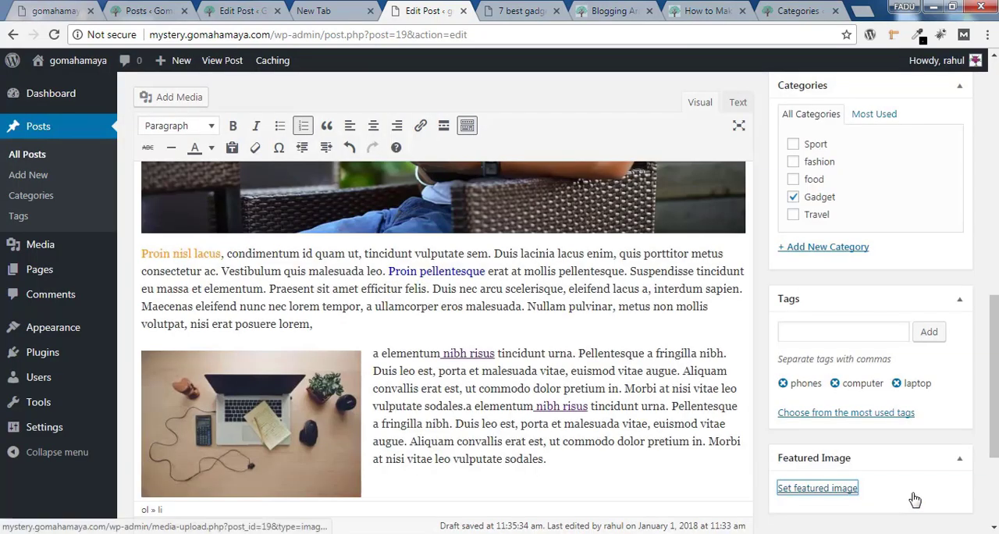
scroll(915, 499, "down", 3)
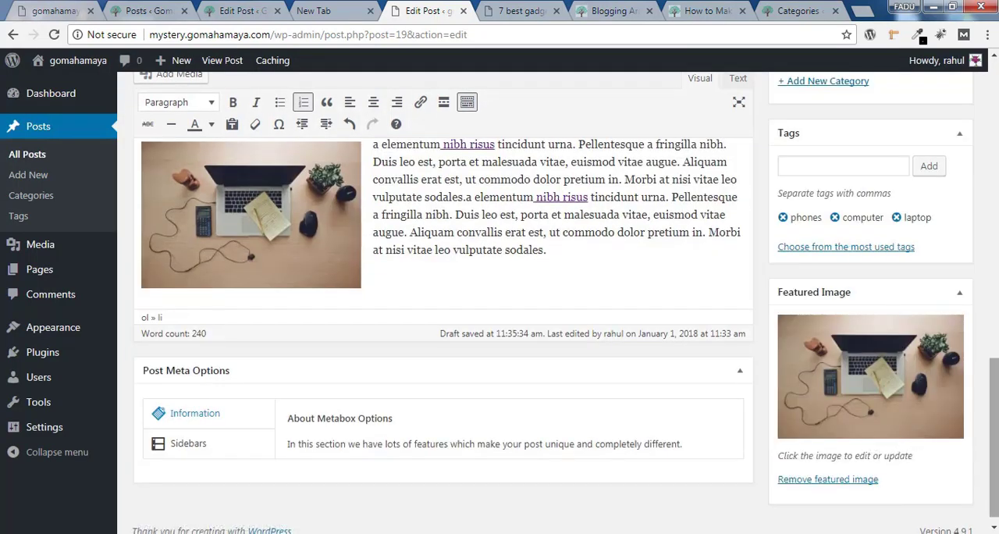
Update the post with its new featured image and tags, and reload the published page to check them
scroll(898, 351, "up", 10)
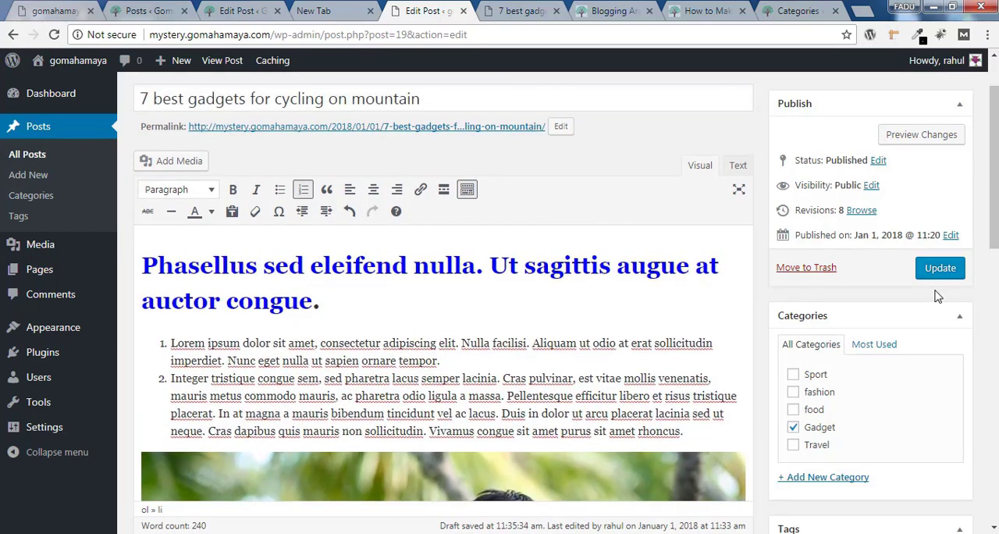
left_click(941, 269)
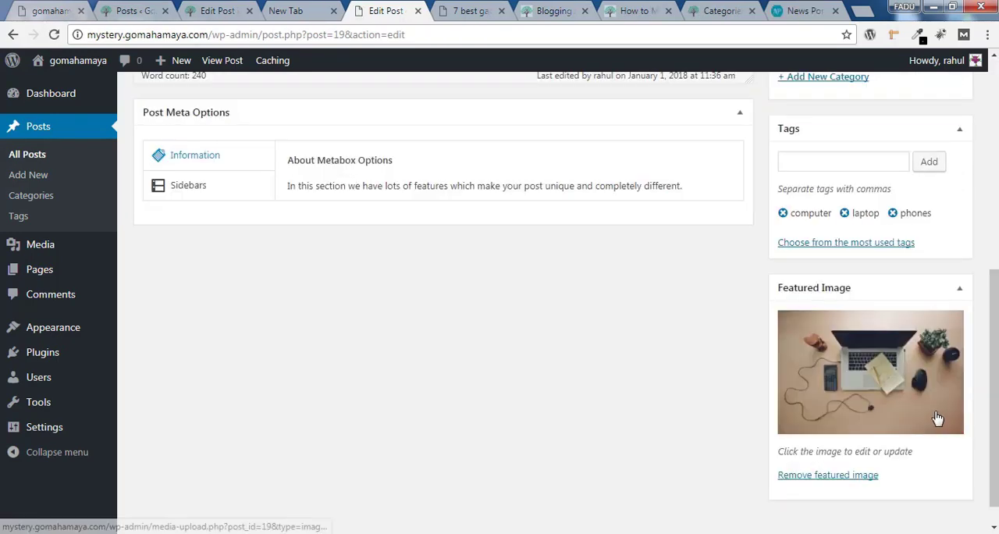
left_click(456, 9)
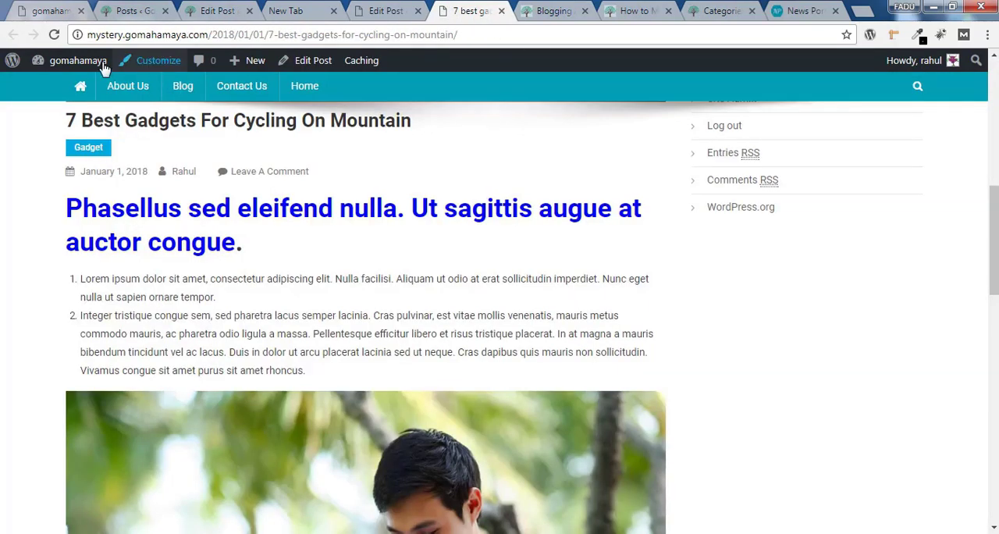
left_click(53, 35)
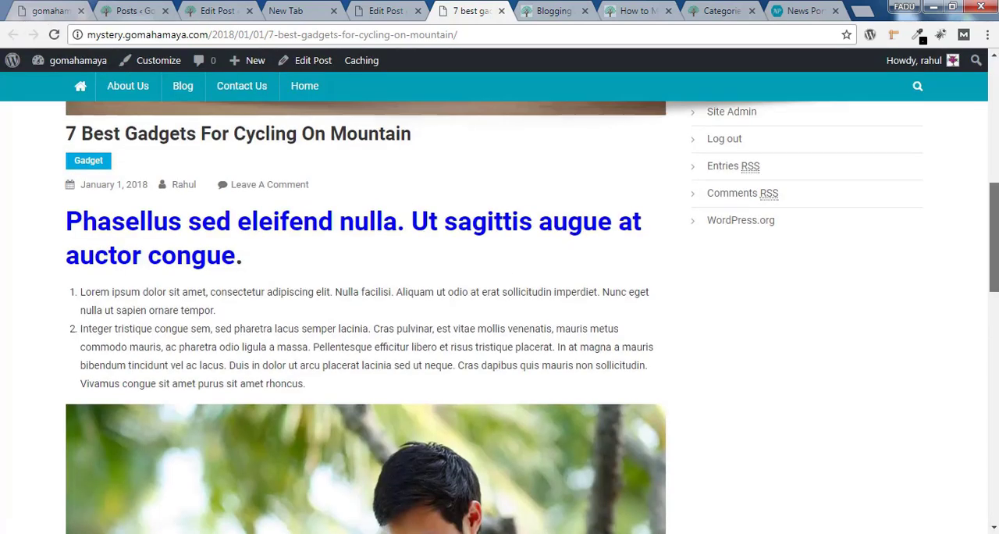
scroll(867, 183, "up", 3)
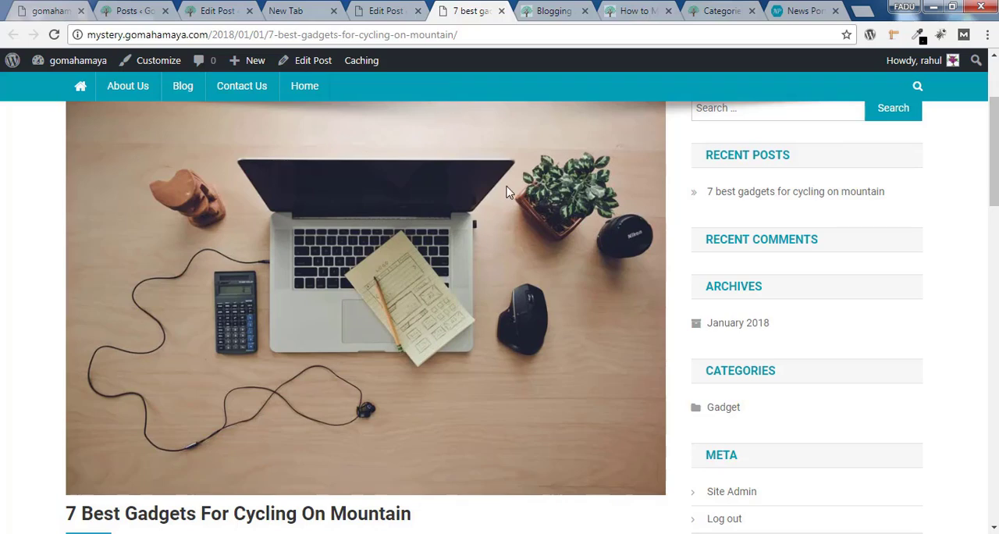
Browse the News Portal demo's homepage thumbnails, view the featured image of its travel-packing article, and return to the homepage
left_click(821, 7)
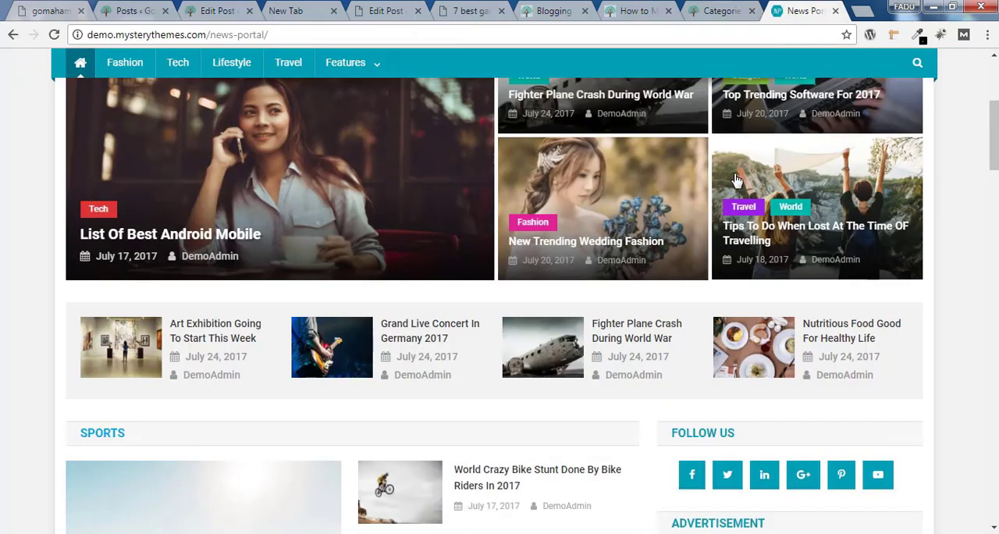
scroll(883, 164, "up", 3)
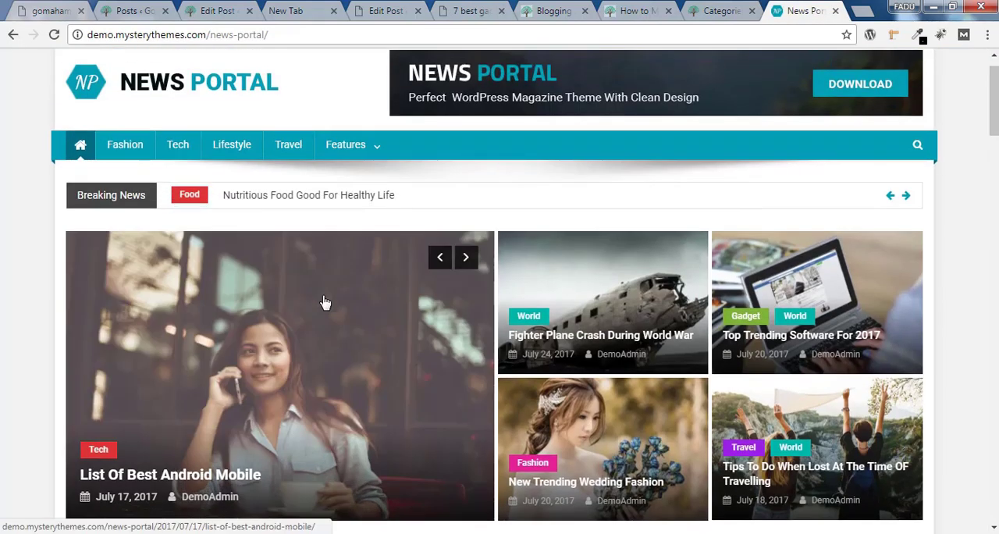
scroll(228, 216, "down", 3)
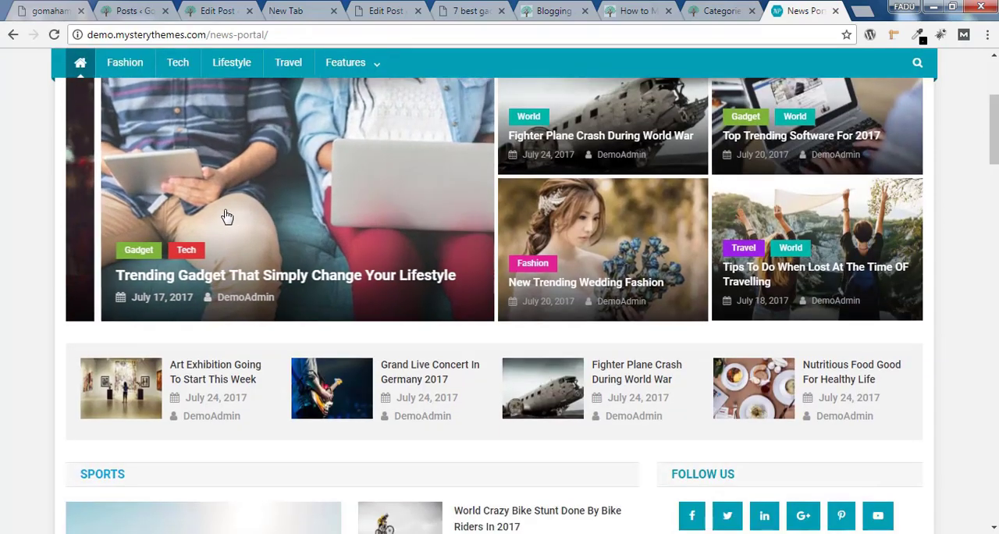
left_click_drag(994, 140, 872, 252)
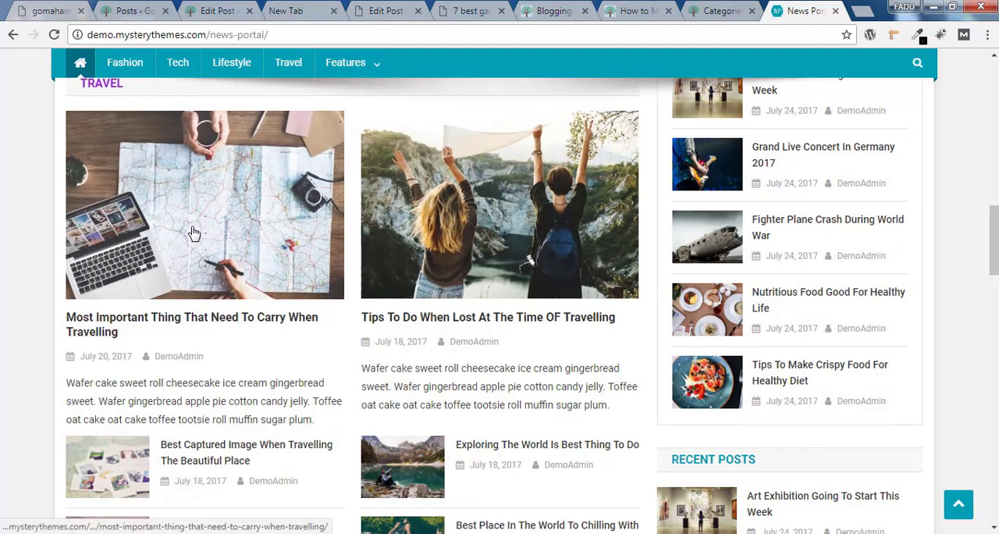
left_click(195, 233)
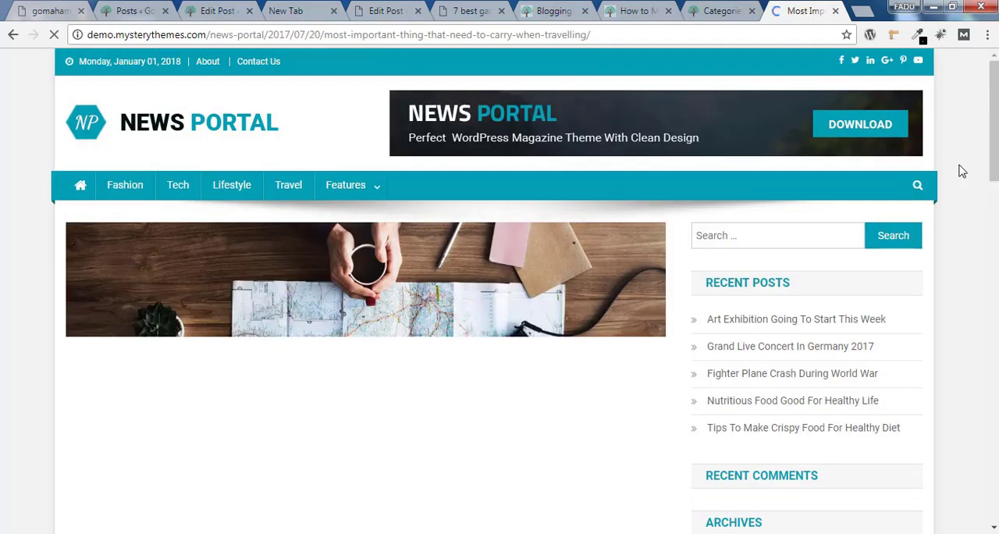
left_click_drag(993, 171, 994, 218)
key("alt+Left")
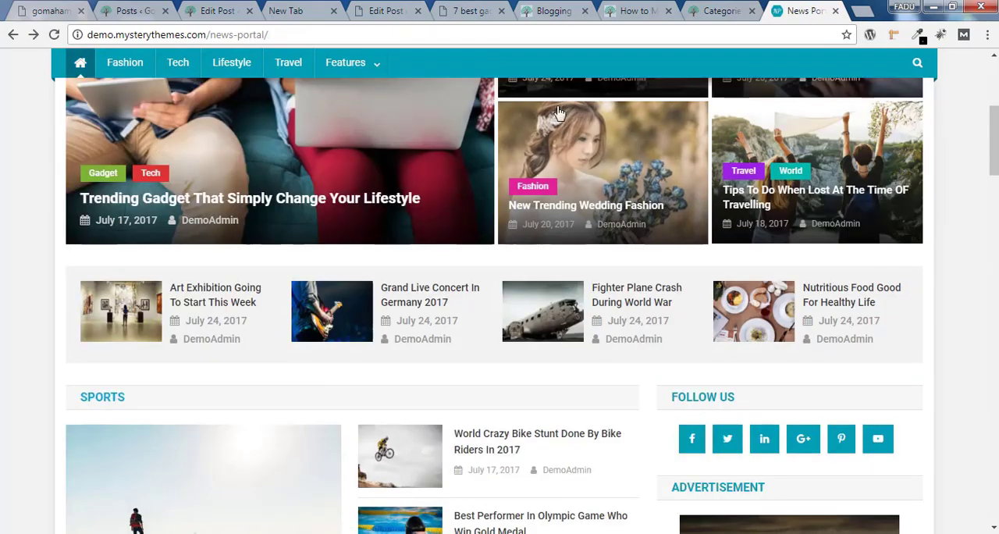
Review the published gadgets post from its category label down to the tags below the text
left_click(472, 12)
left_click_drag(995, 148, 995, 239)
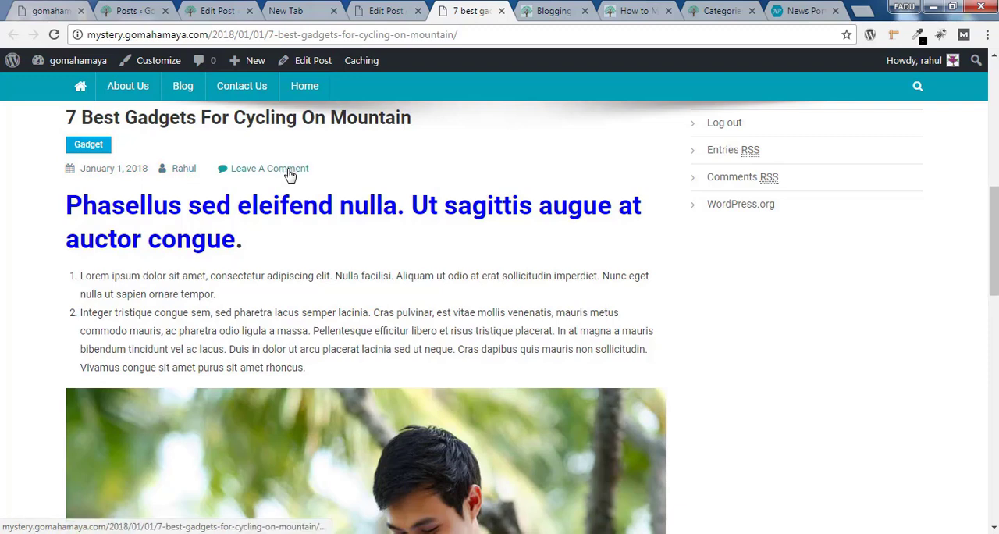
left_click_drag(990, 225, 986, 398)
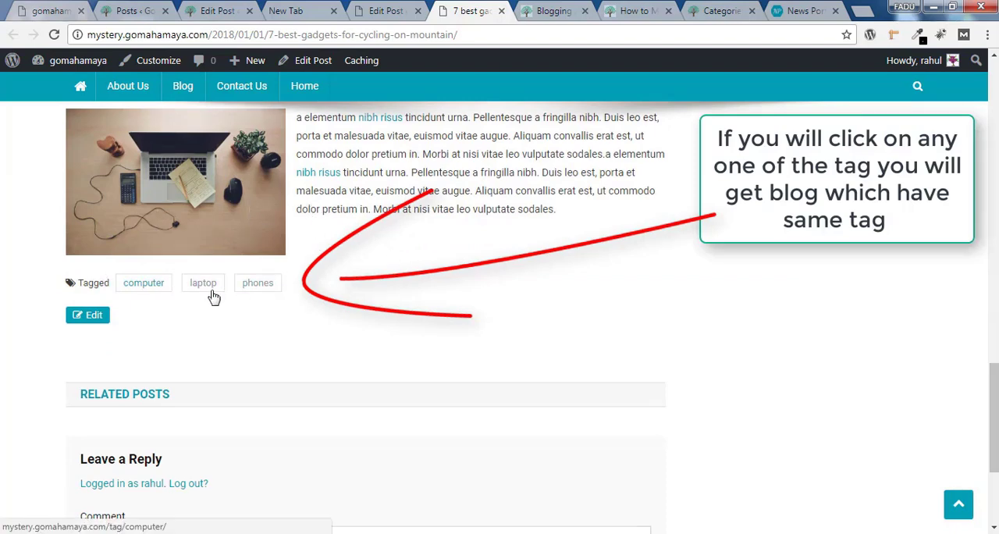
left_click_drag(995, 408, 997, 194)
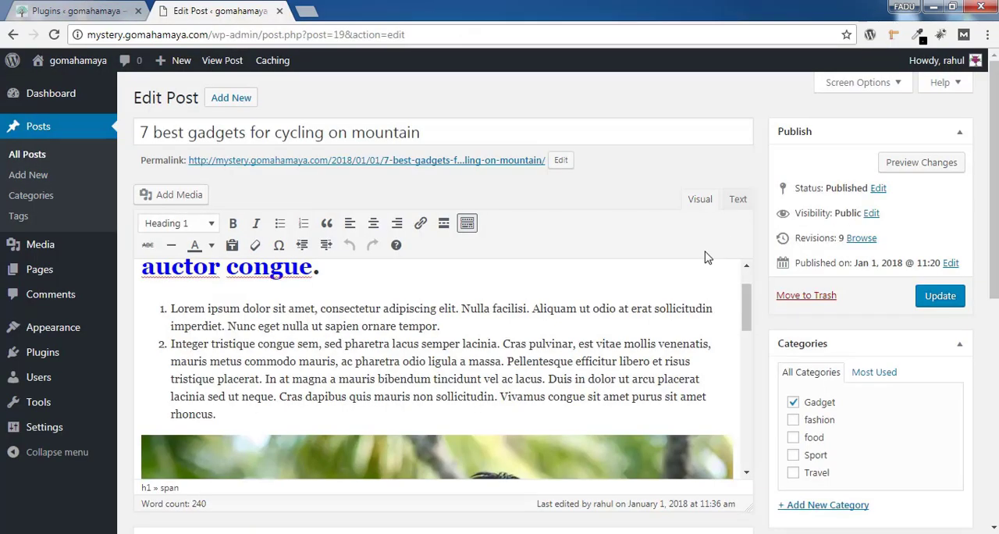
Open the post's sidebar layout options and examine the sidebar on the published page
left_click_drag(994, 185, 994, 290)
left_click(192, 414)
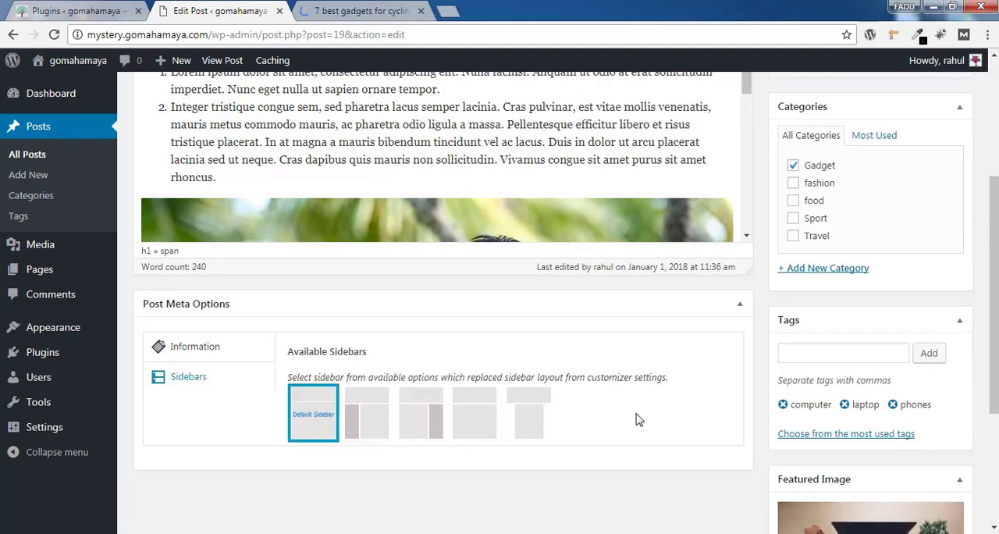
left_click(367, 11)
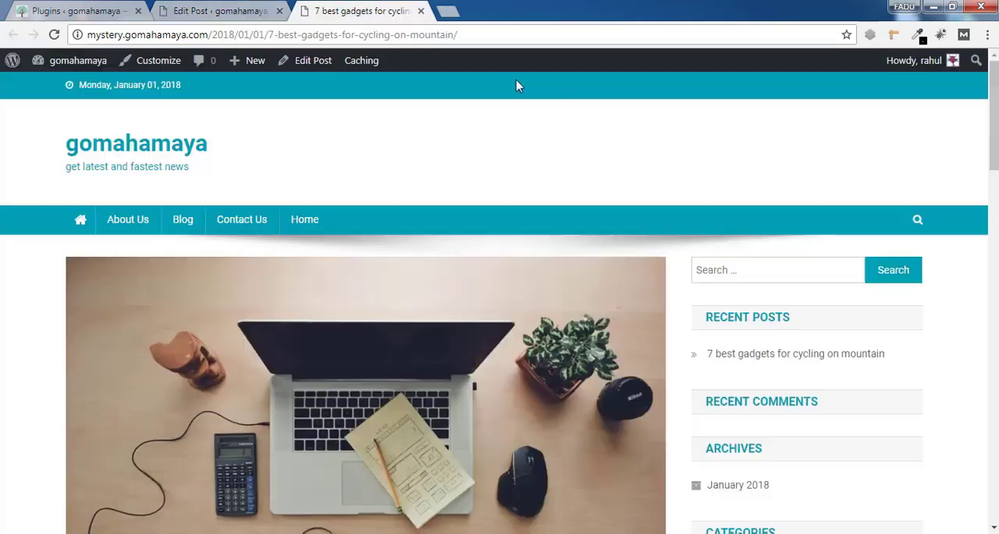
scroll(824, 357, "down", 6)
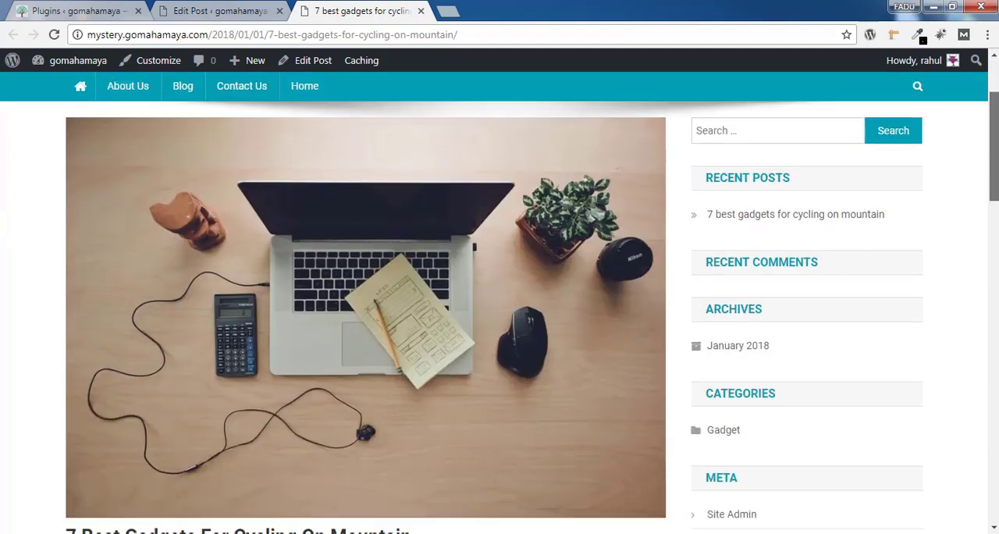
scroll(824, 357, "up", 4)
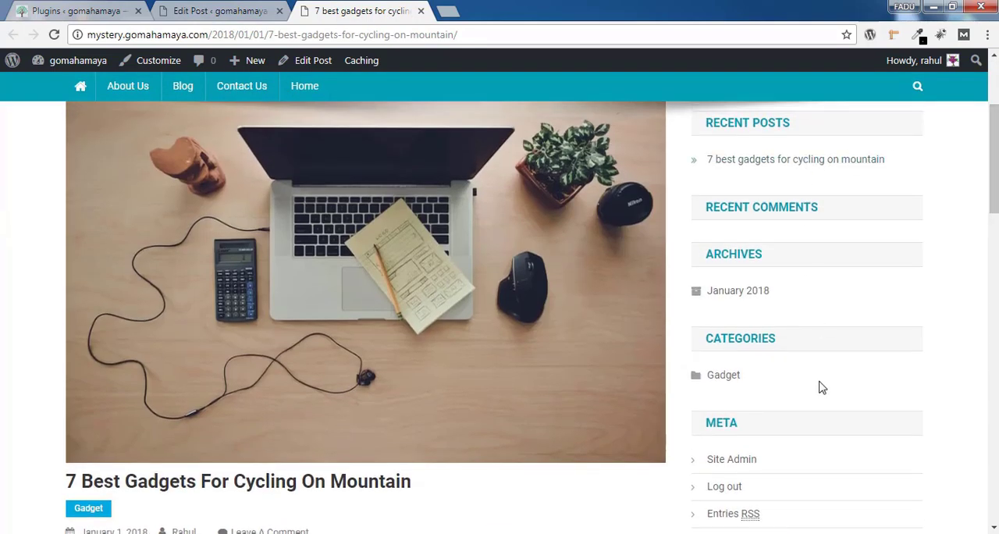
left_click(228, 10)
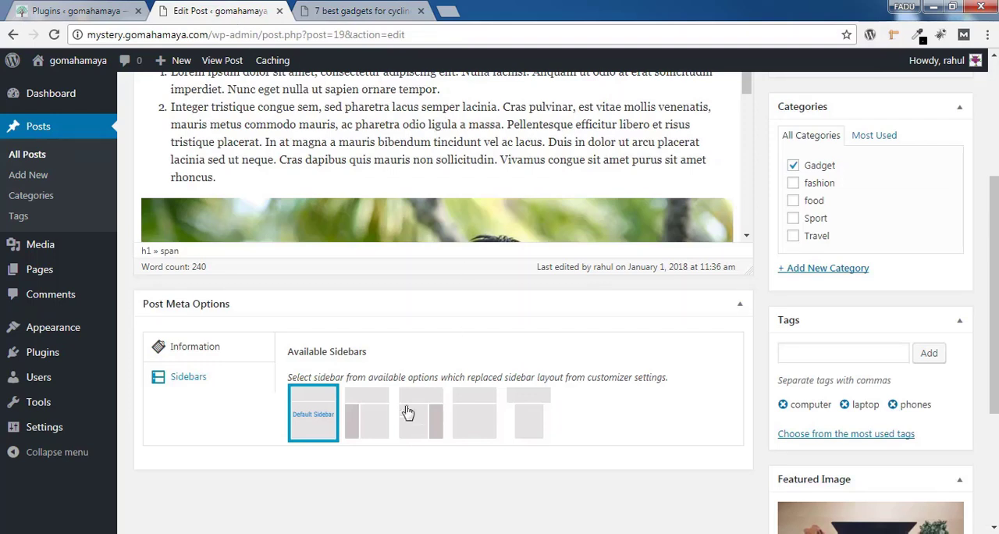
Try the left sidebar layout for the post and compare it with the published page
left_click(359, 432)
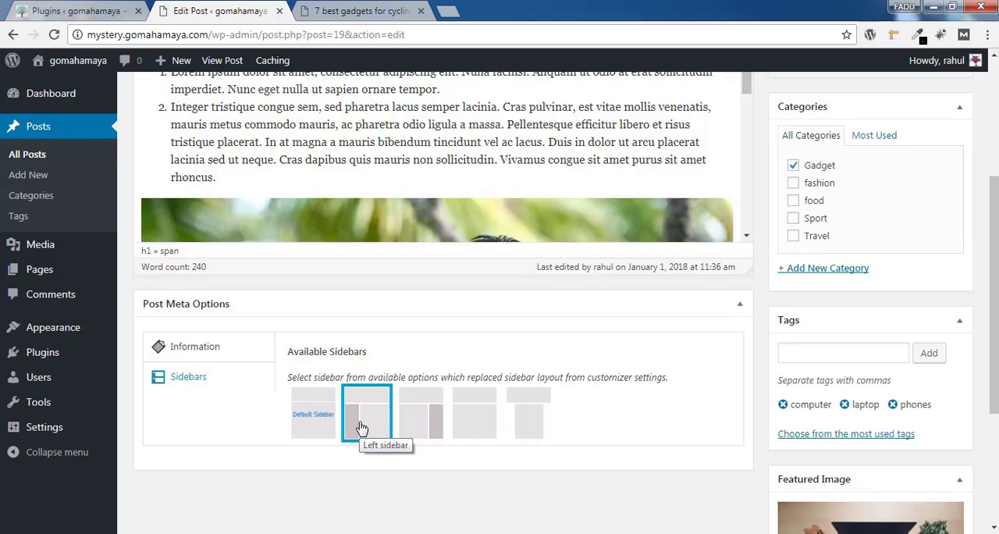
left_click(361, 11)
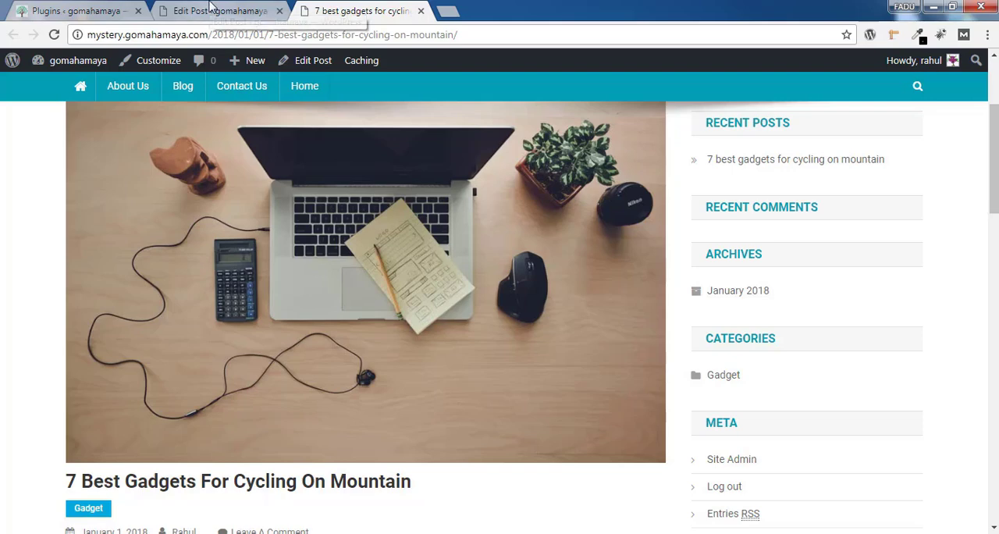
left_click(214, 10)
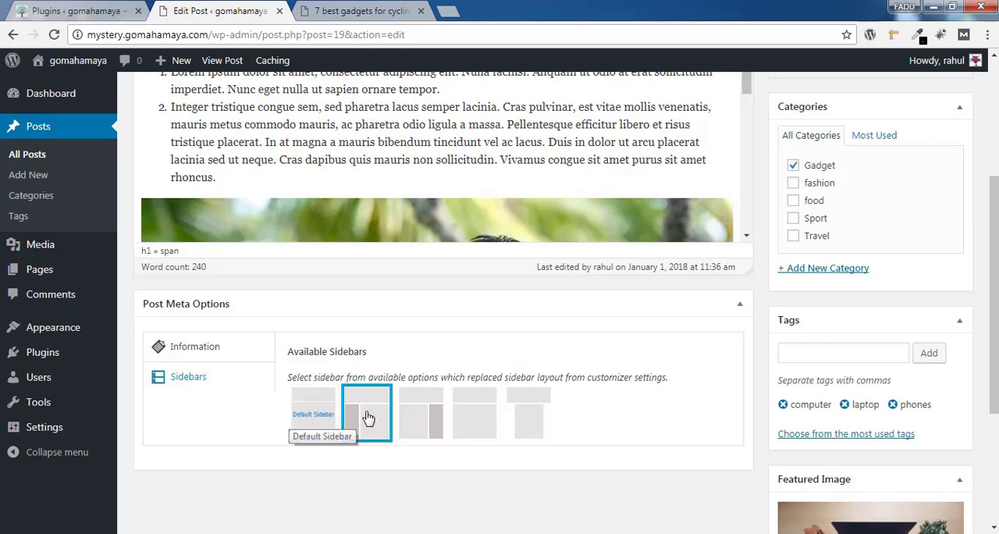
Select the full-width layout without a sidebar for the post and look at the sidebar area on the published page
left_click(486, 419)
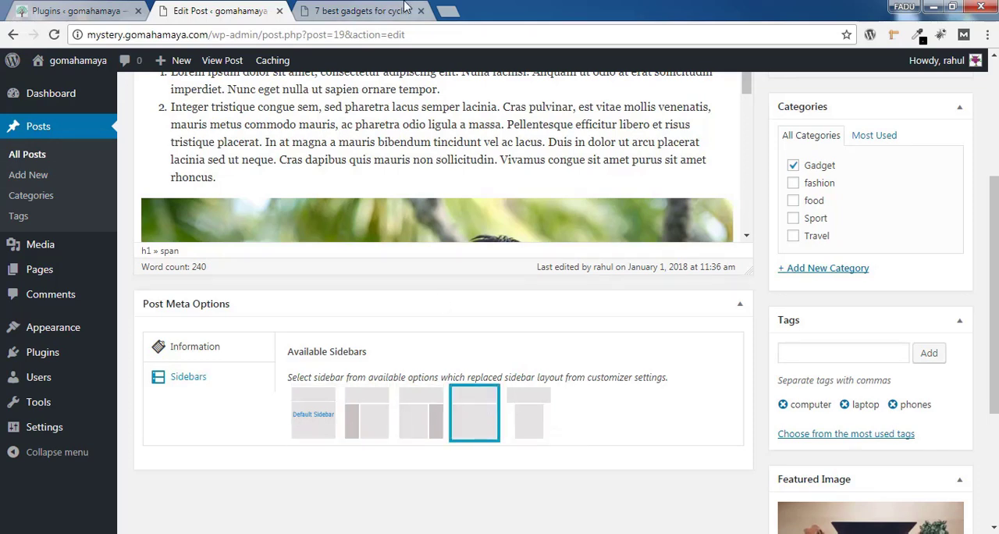
left_click(405, 6)
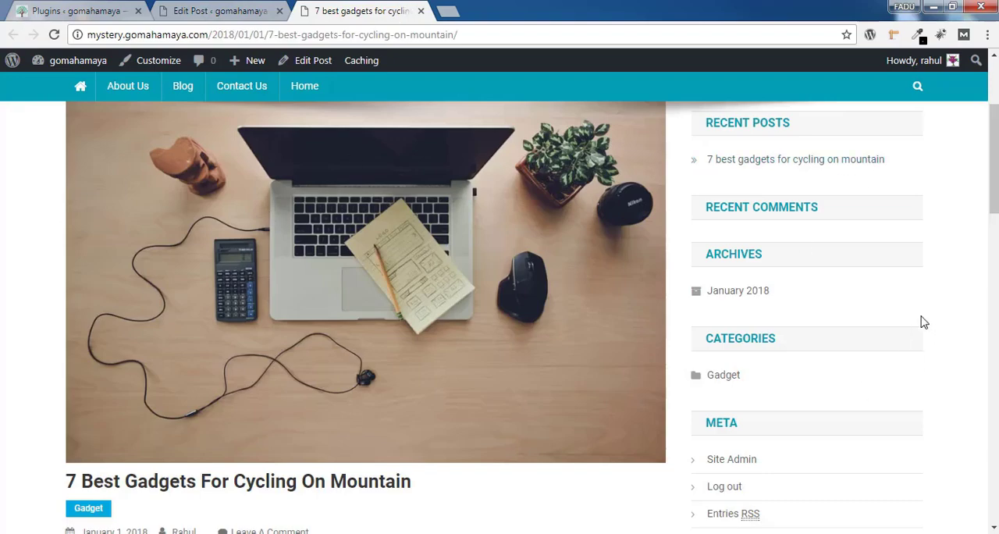
mouse_move(994, 159)
left_mouse_down()
mouse_move(994, 281)
mouse_move(992, 152)
left_mouse_up()
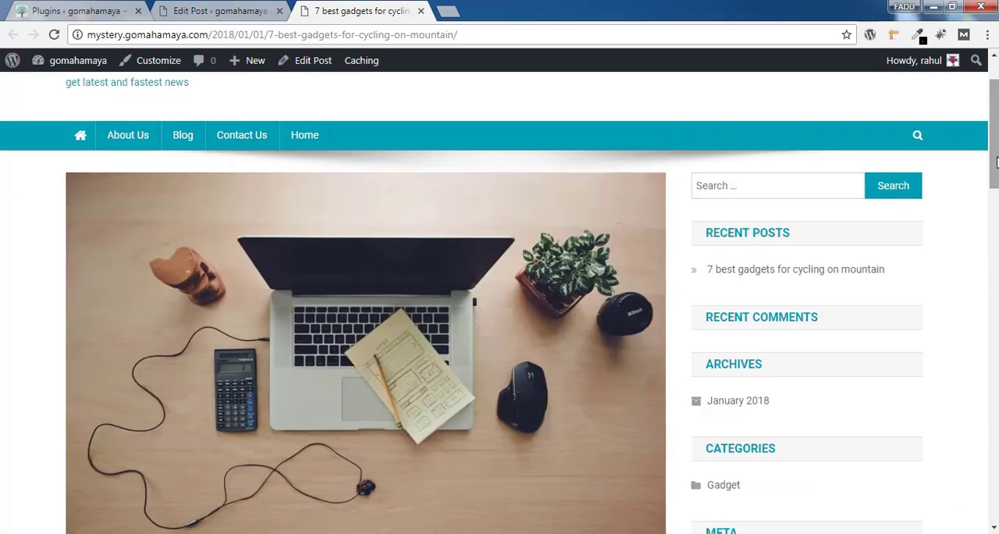
Update the post with the chosen sidebar layout and reload its published page
left_click(242, 10)
scroll(937, 320, "up", 3)
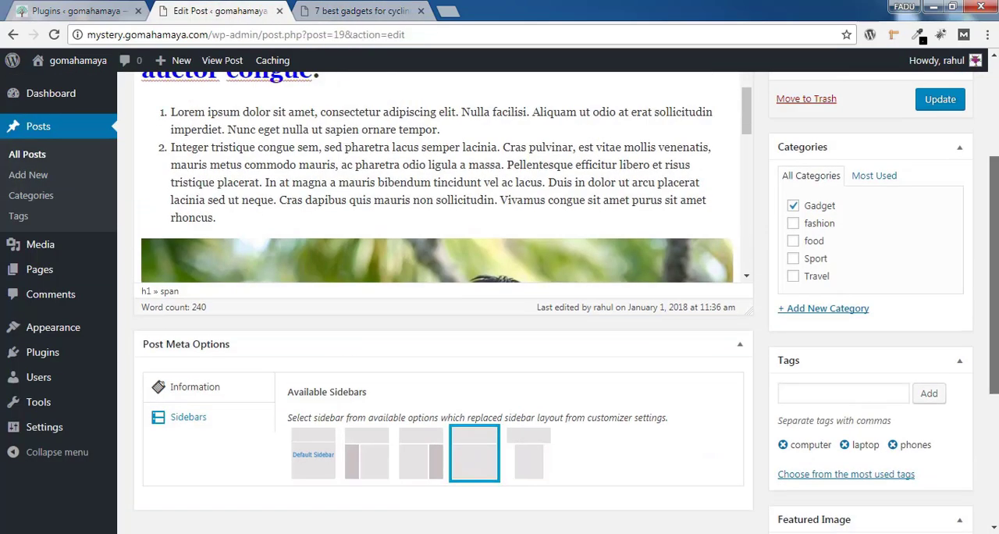
left_click(941, 258)
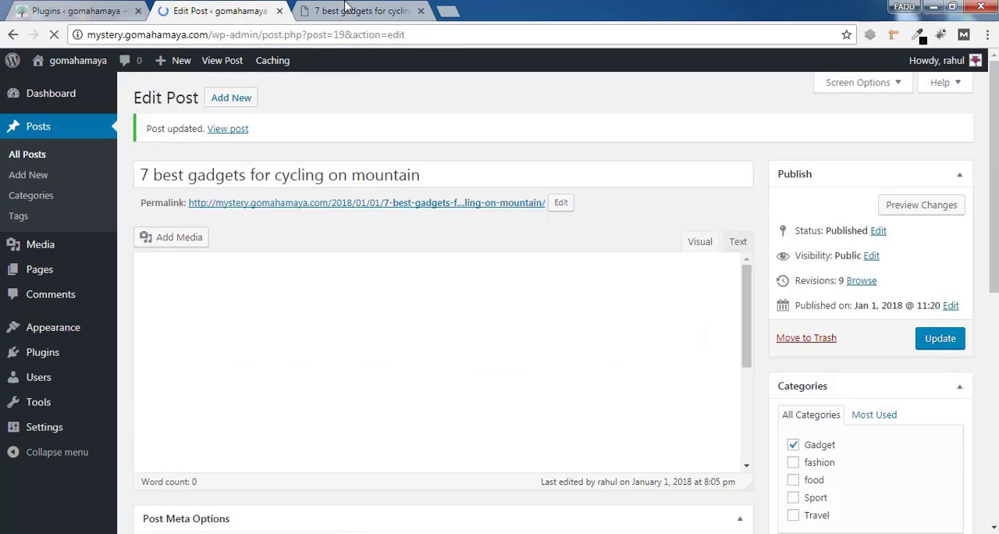
left_click(360, 11)
left_click(54, 34)
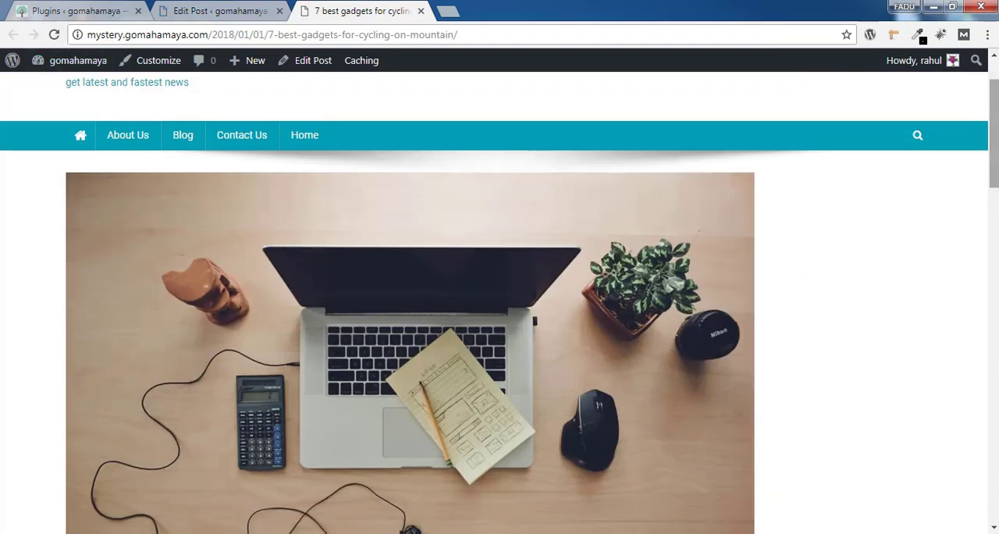
Look through the published post page in its full-width layout without a sidebar
scroll(500, 313, "down", 5)
scroll(705, 278, "down", 3)
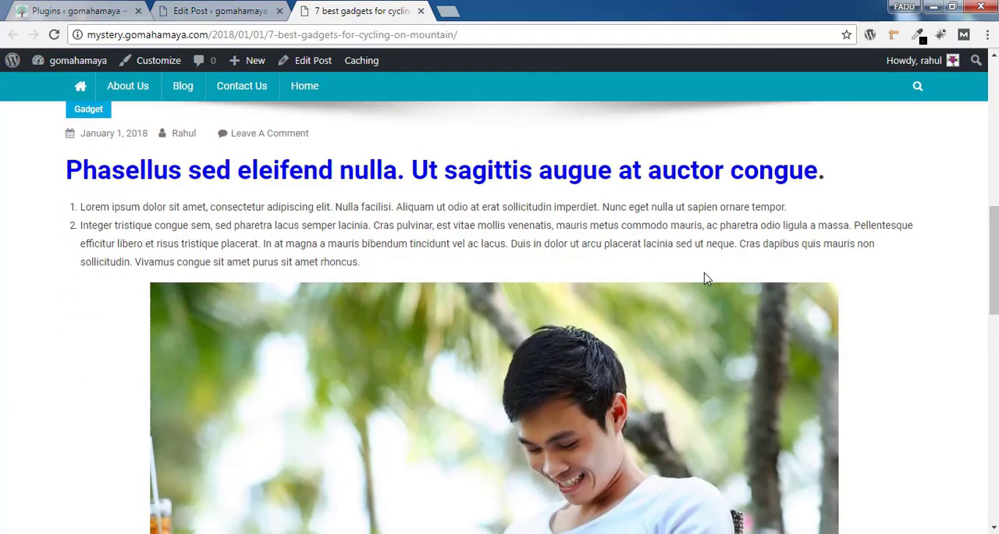
scroll(786, 286, "down", 7)
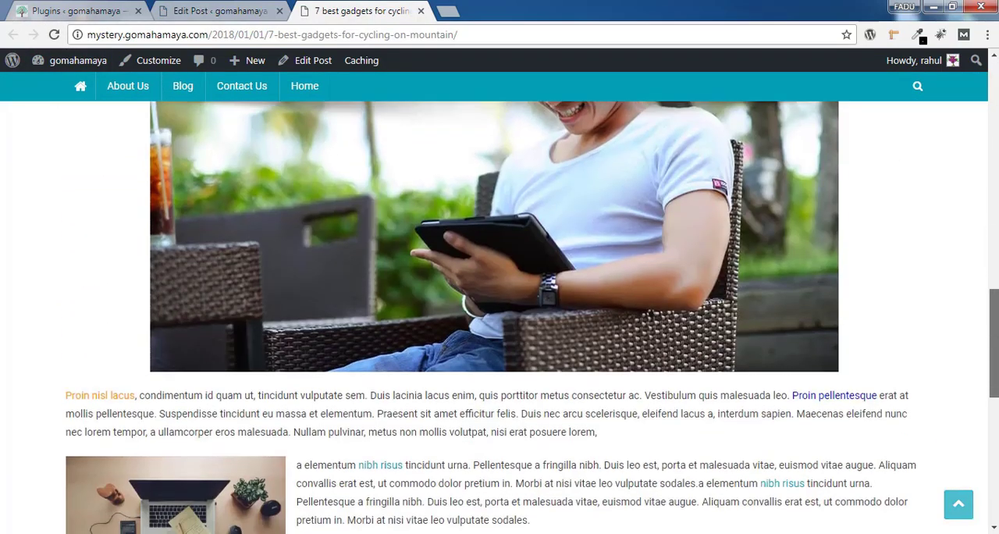
scroll(871, 157, "up", 10)
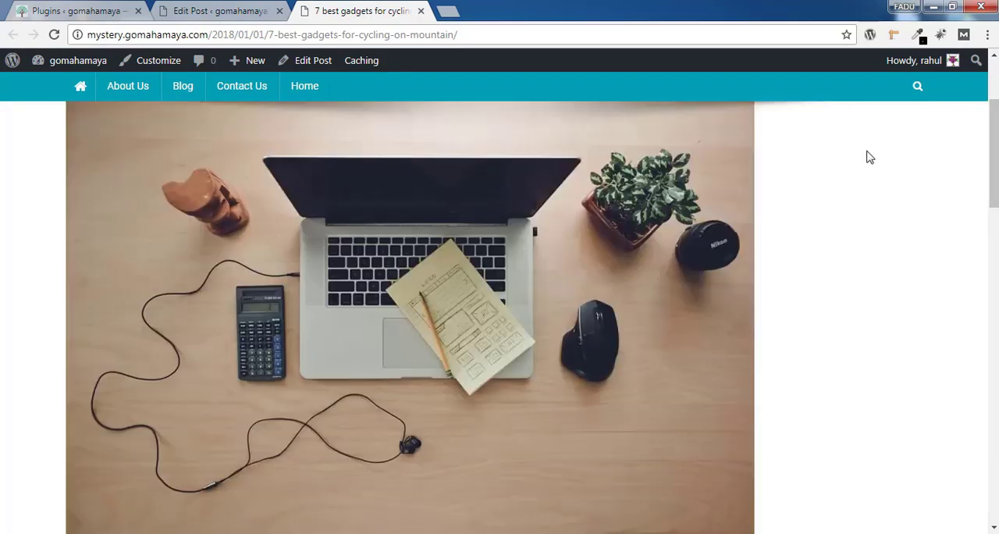
Switch the post to the No sidebar Content Centered layout, update it, and view the published page
left_click(235, 10)
scroll(443, 296, "down", 3)
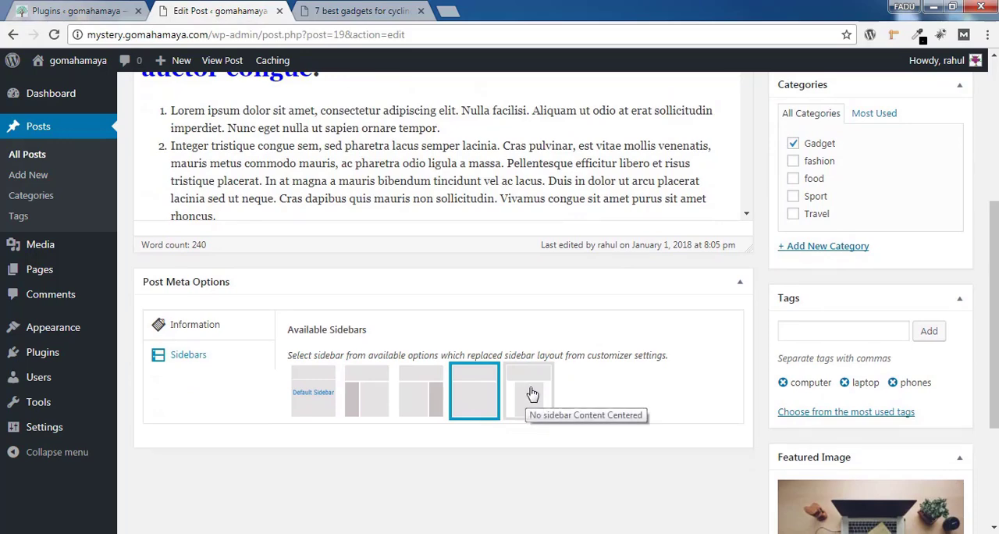
left_click(532, 394)
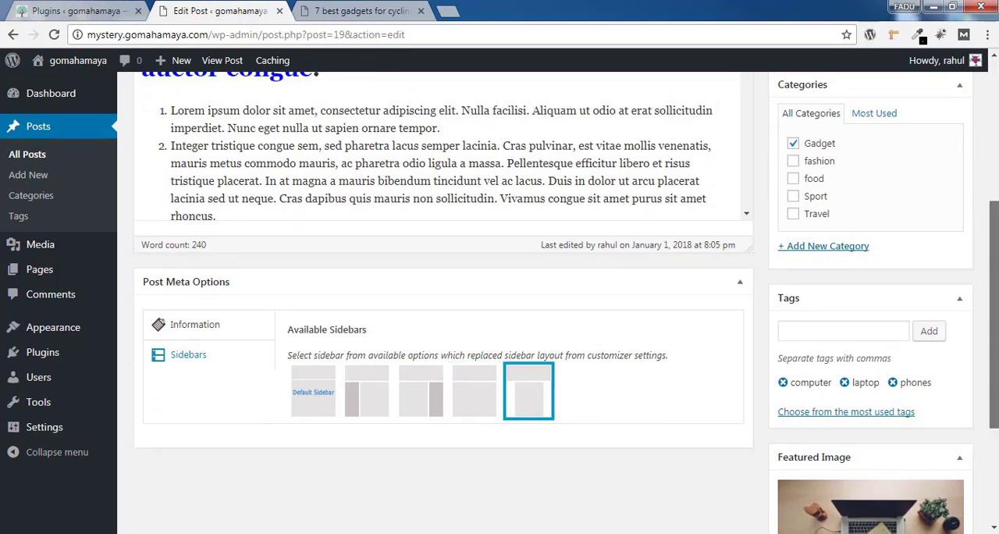
scroll(533, 394, "up", 5)
left_click(939, 290)
left_click(352, 10)
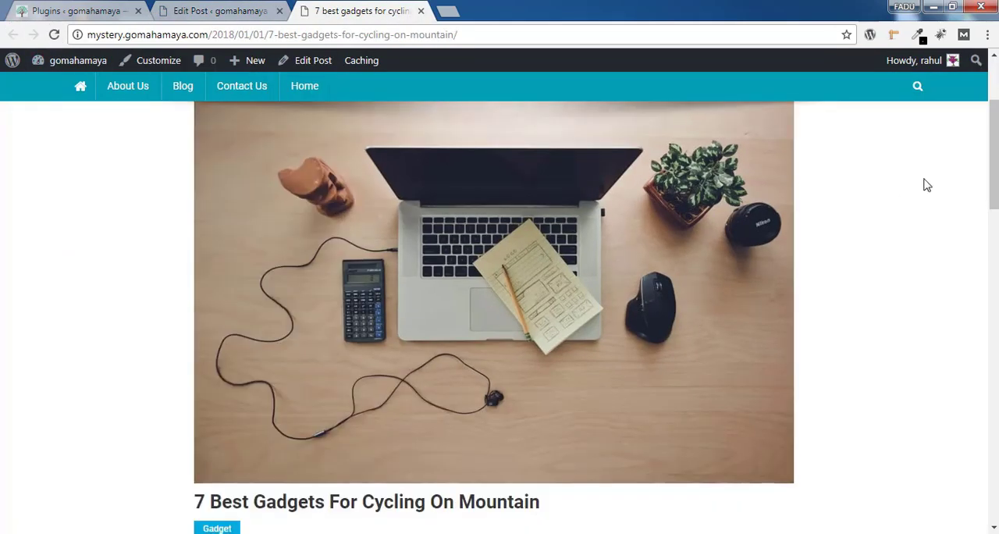
mouse_move(995, 166)
left_mouse_down()
mouse_move(996, 140)
mouse_move(996, 328)
mouse_move(996, 152)
left_mouse_up()
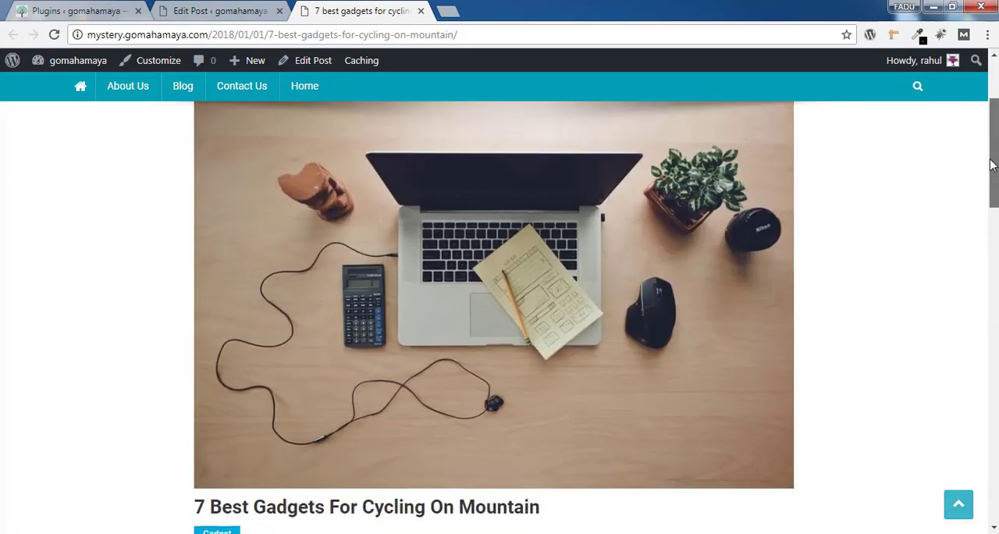
Start a new blank post and look over its content, category, tag, sidebar and featured image sections
left_click(234, 10)
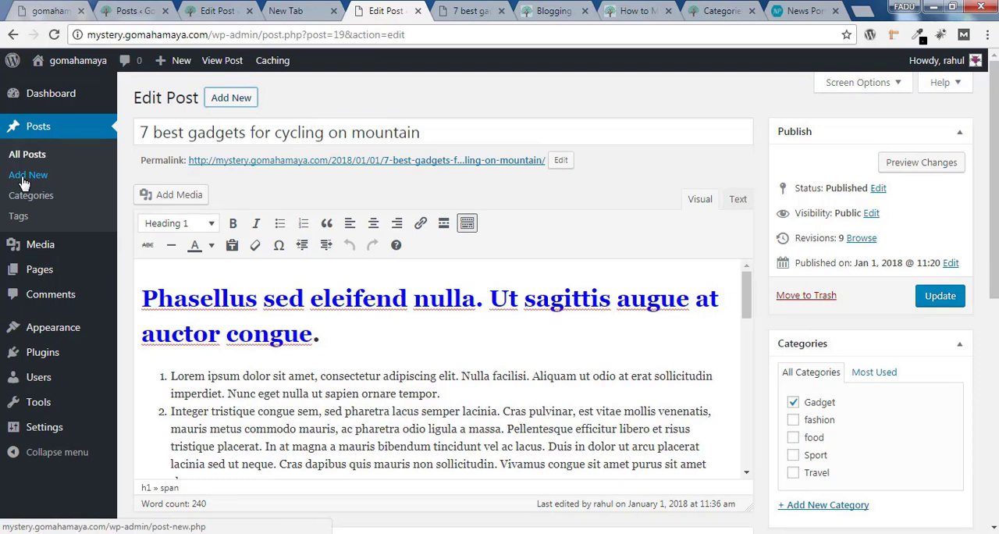
left_click(245, 109)
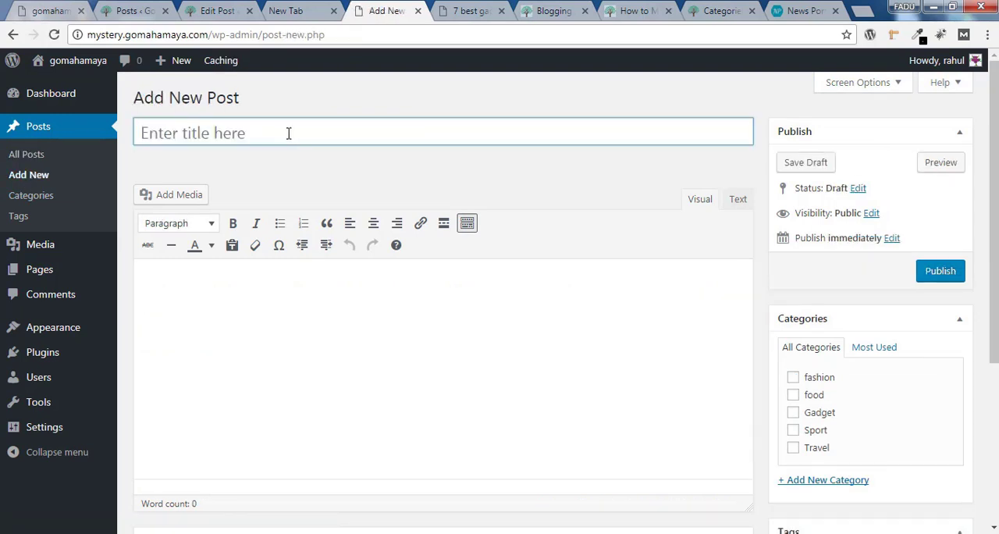
left_click(396, 302)
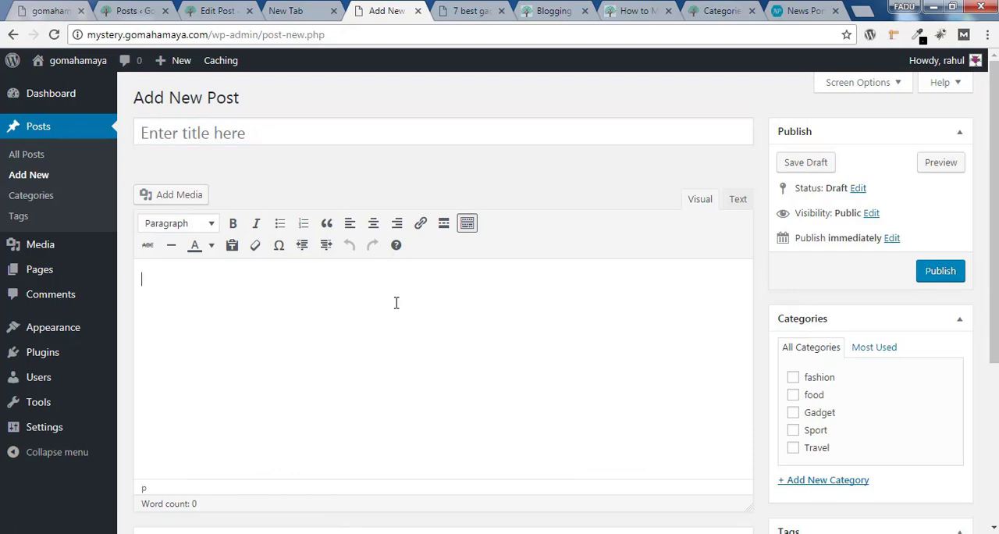
scroll(993, 234, "down", 2)
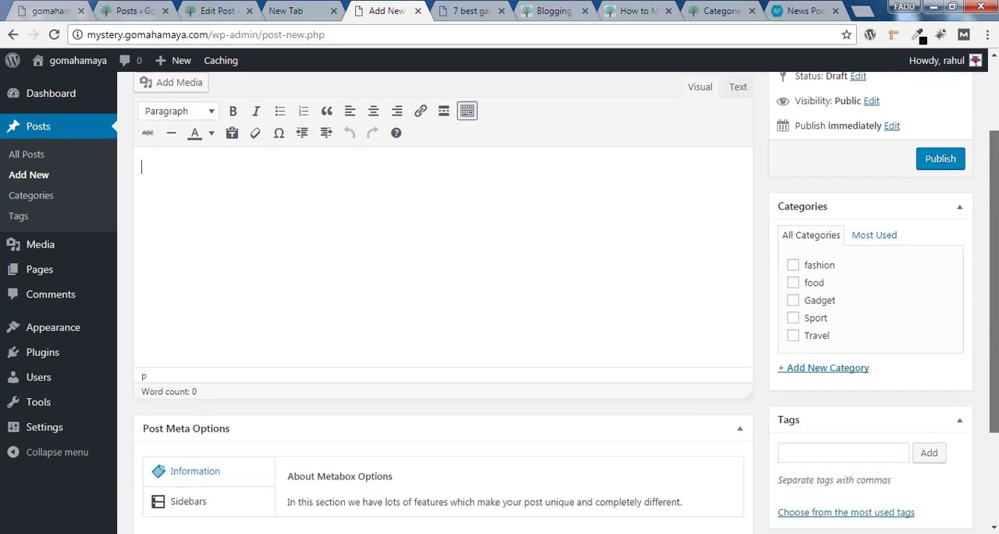
scroll(988, 314, "down", 2)
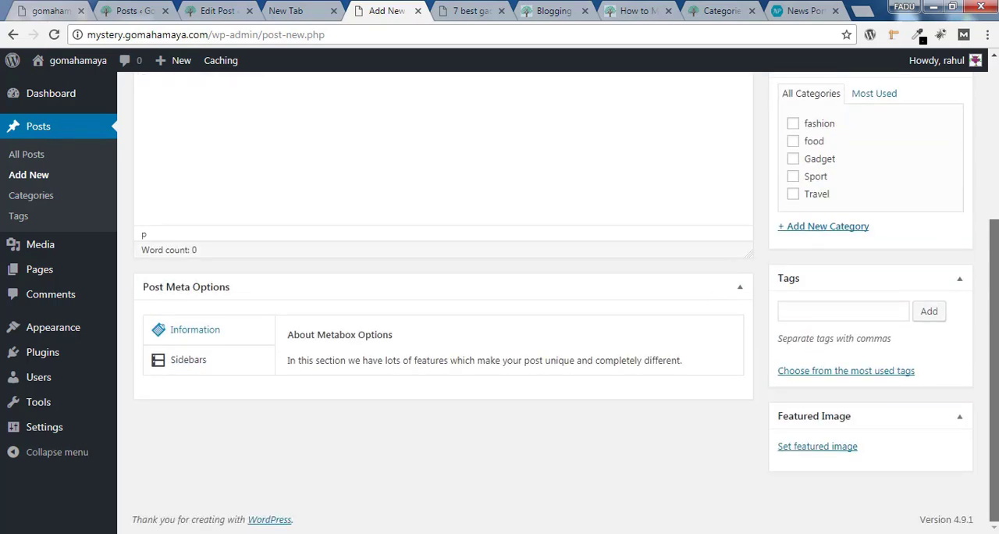
left_click(828, 312)
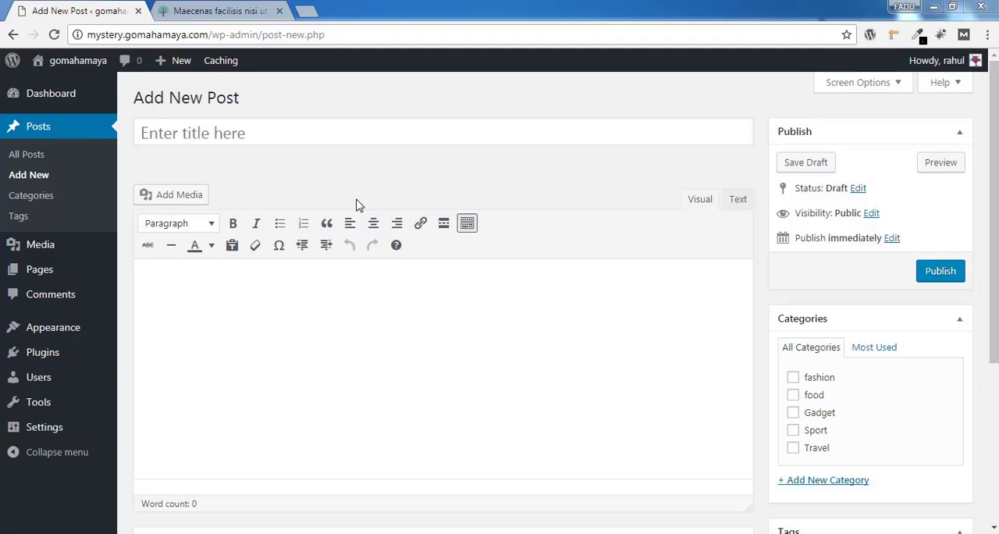
Title the new post "top 20 best selling amazon smart watches"
left_click(353, 286)
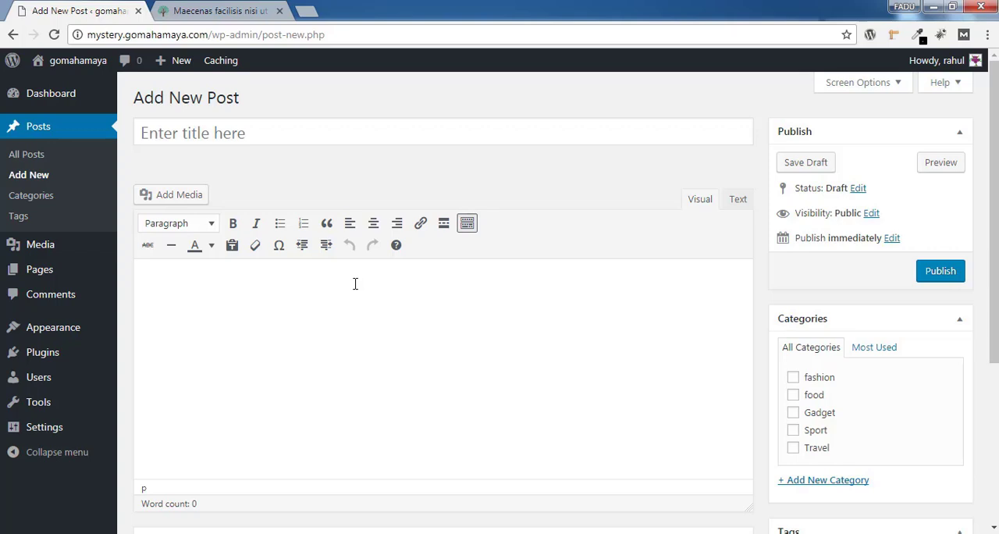
left_click(355, 283)
left_click(271, 143)
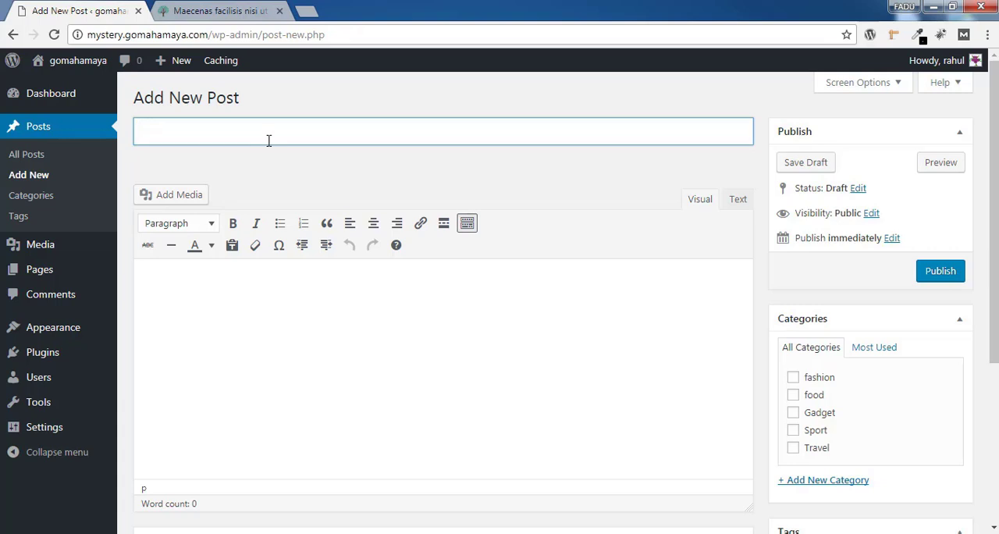
type("best")
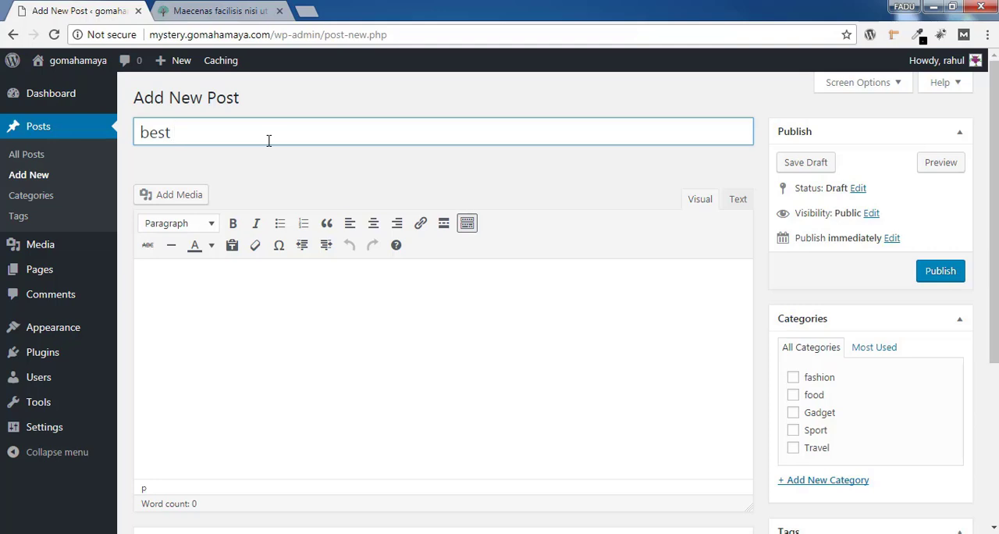
type("20")
key("ctrl+a")
type("top 20 be")
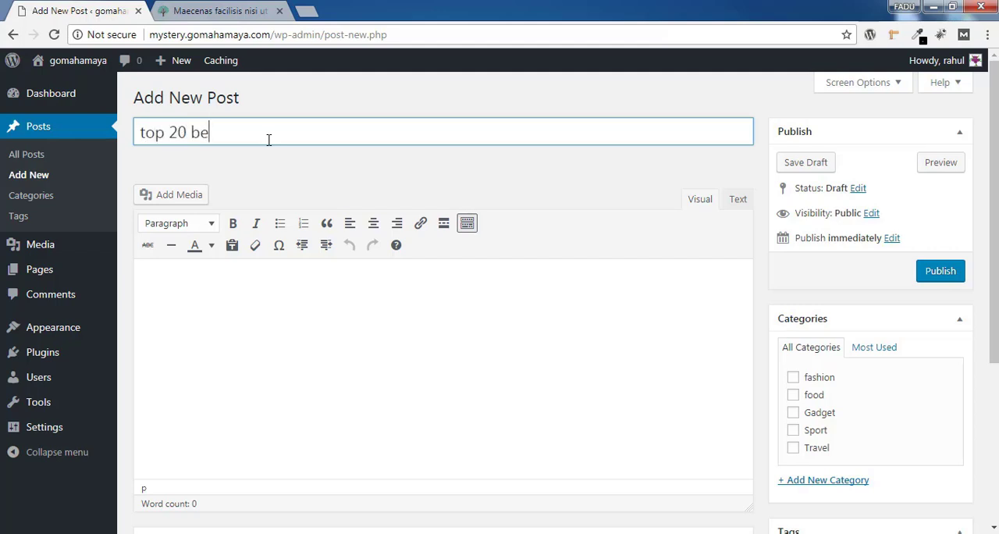
type("st selling amazon sma")
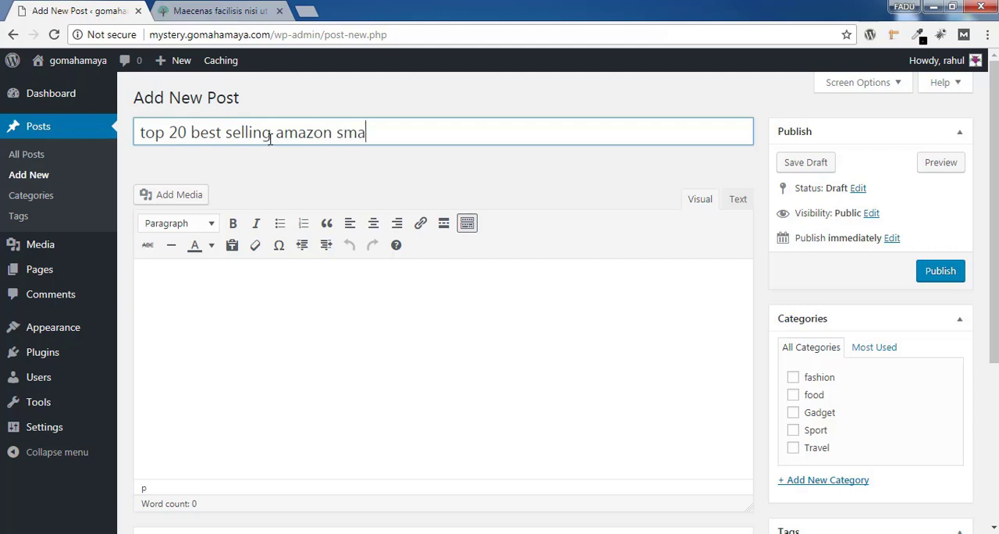
type("rt watches")
left_click(456, 360)
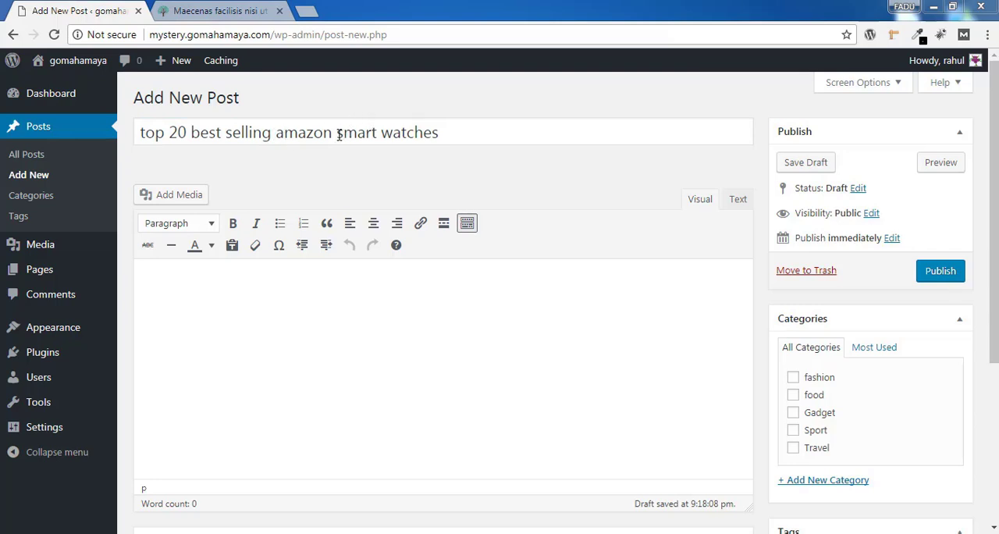
Highlight the key phrases within the new post's title, then the whole title, to review its wording
left_click_drag(337, 133, 447, 137)
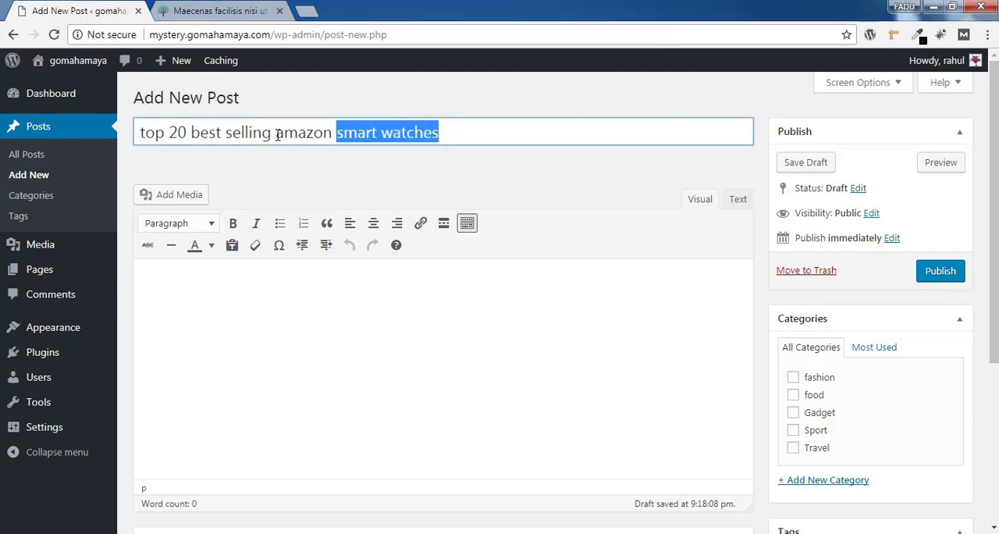
left_click_drag(276, 133, 432, 134)
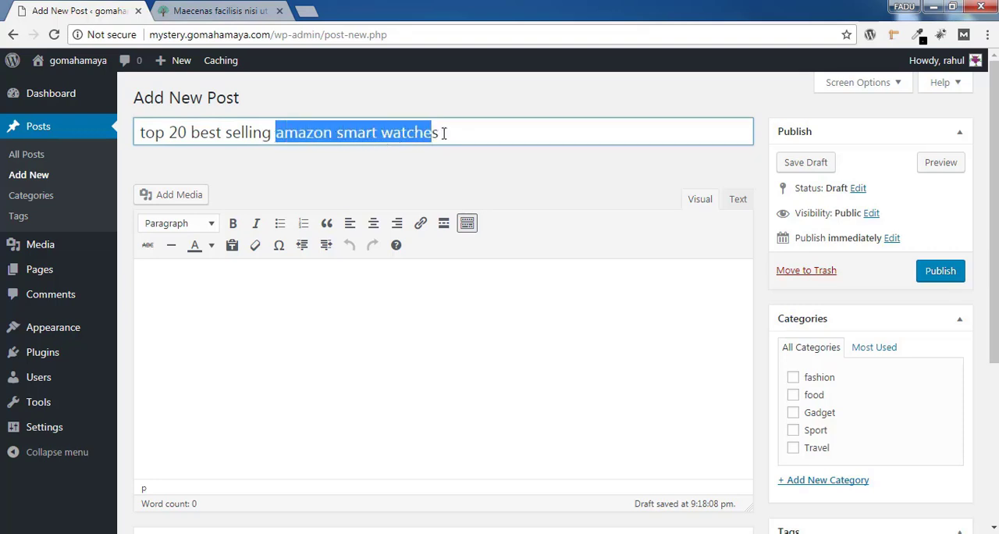
left_click(296, 135)
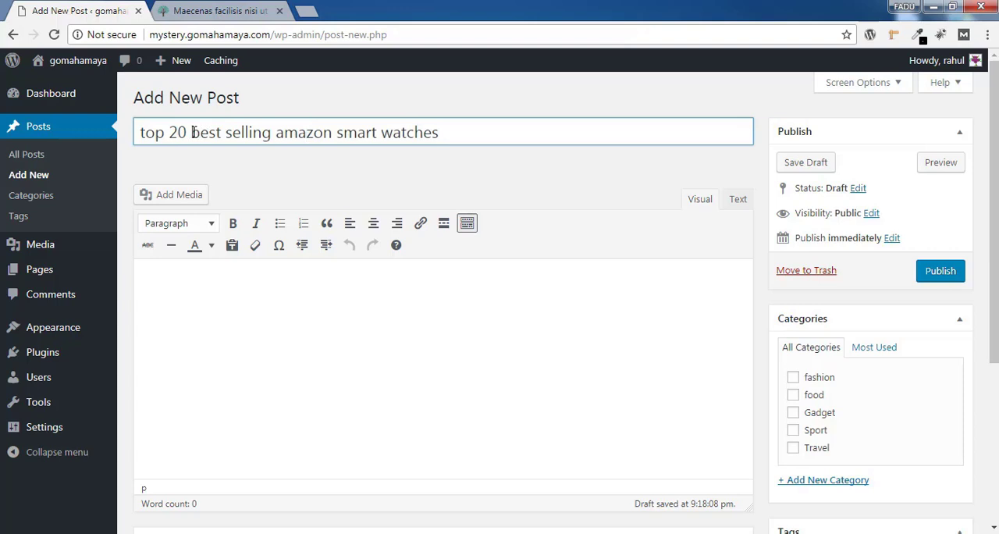
left_click_drag(193, 133, 348, 138)
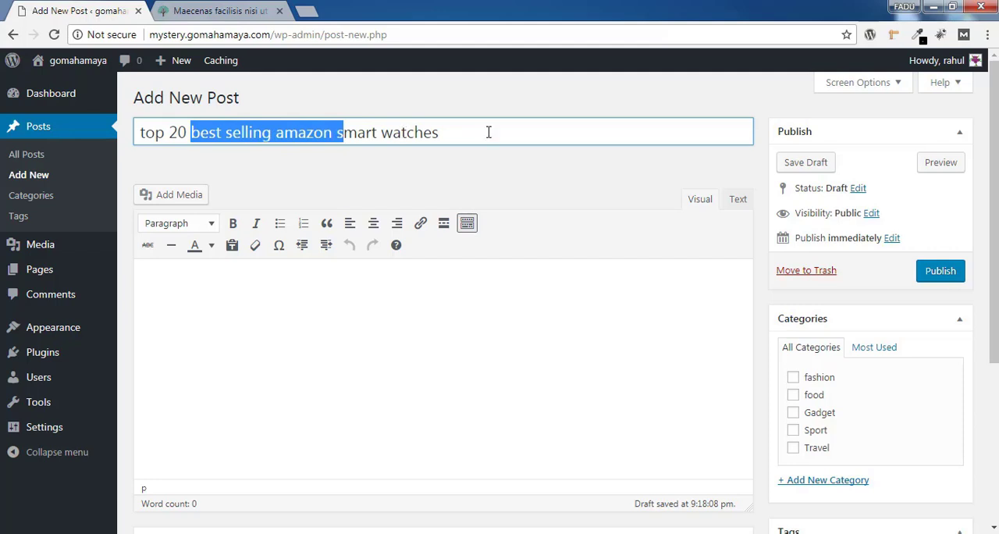
left_click_drag(481, 132, 139, 134)
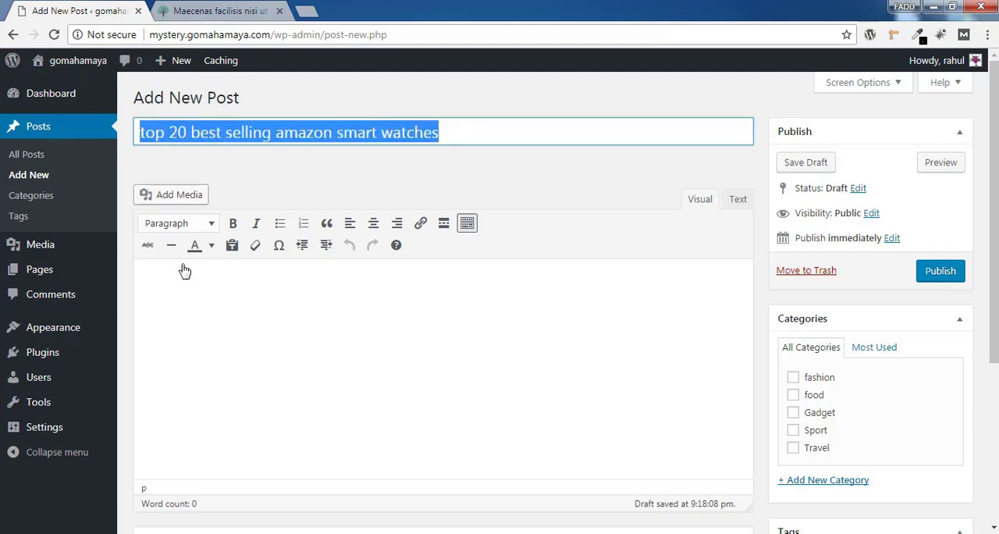
Write the opening line "in this artciles have made some research and collected 20 best selling amaozn smart watches based xyz feature" in the post body
left_click(202, 305)
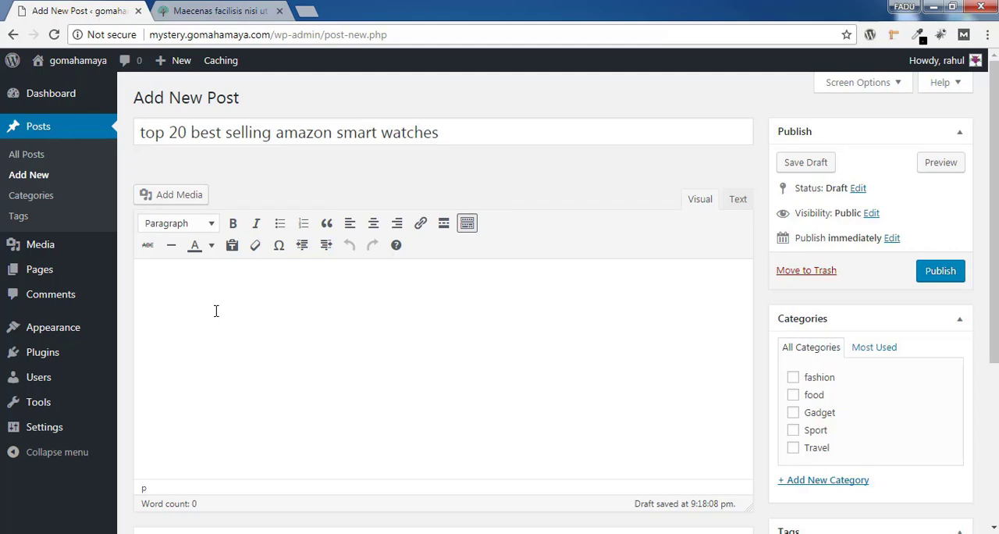
type("in this artciles have ma")
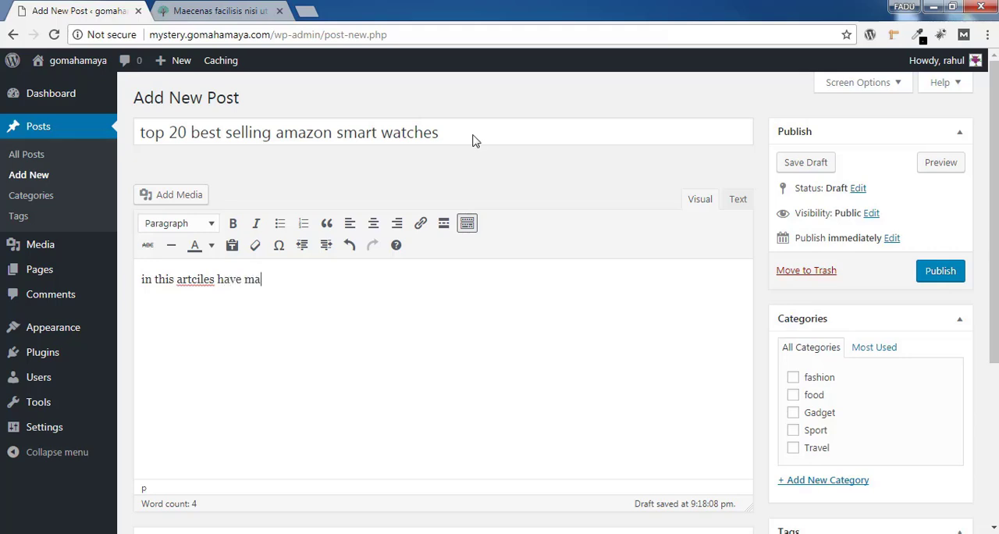
type("de some research and ")
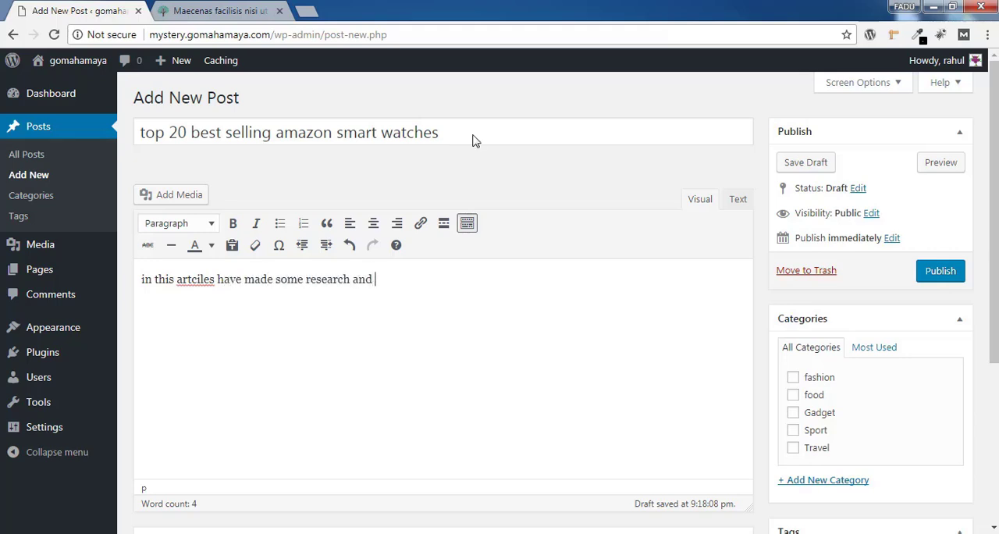
type("collected 20 be")
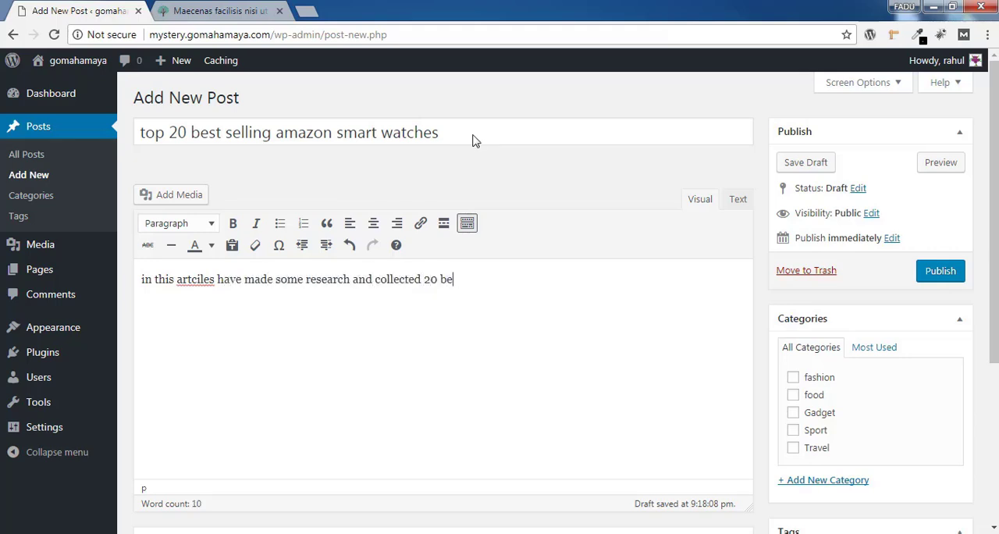
type("st selling amaozn smar")
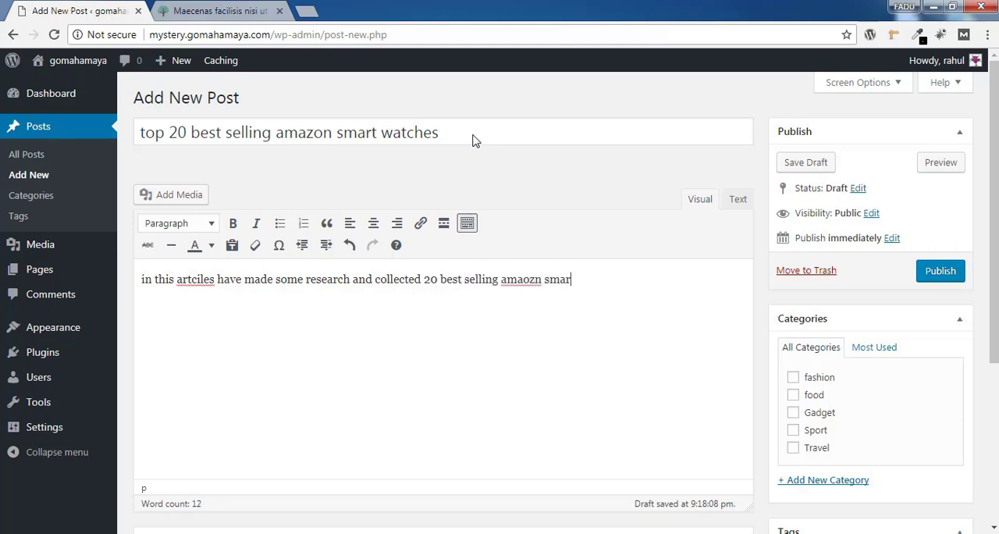
type("t watches base")
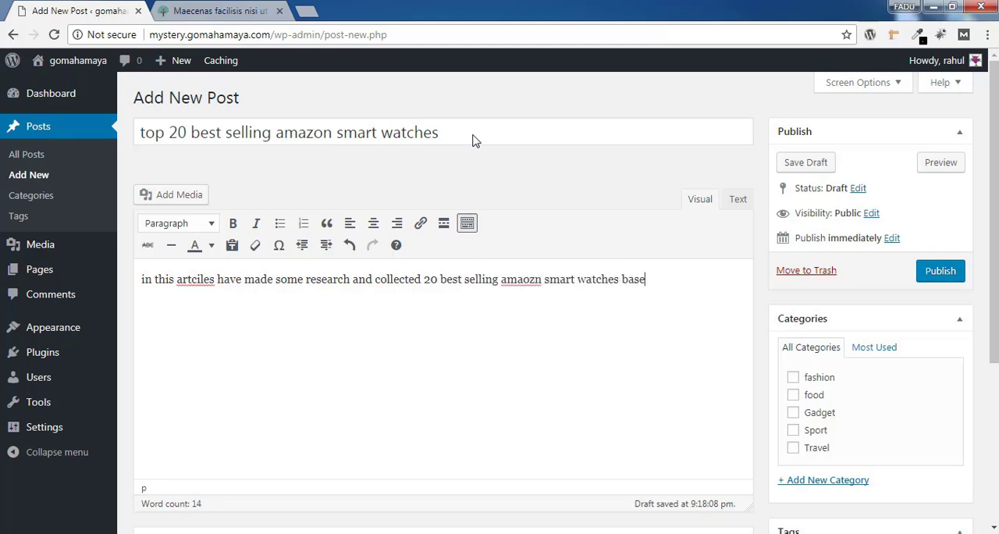
type("d xyz feature")
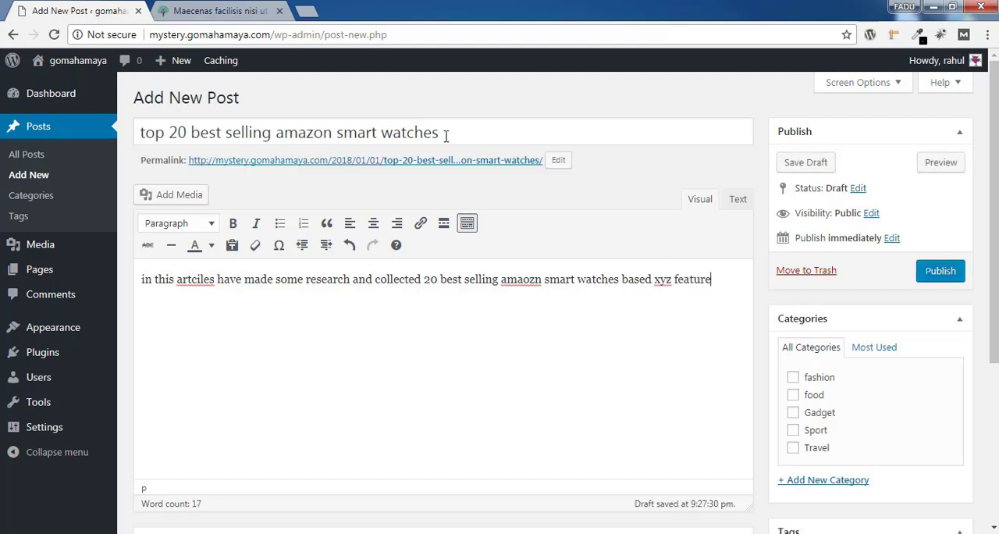
Paste the copied lorem ipsum paragraphs into the post body below the opening line
triple_click(386, 131)
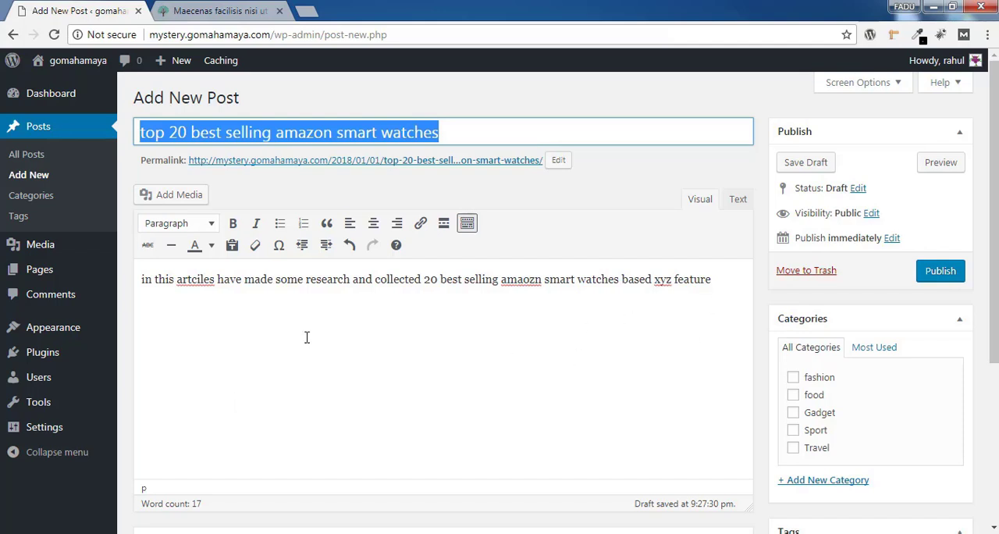
left_click(161, 327)
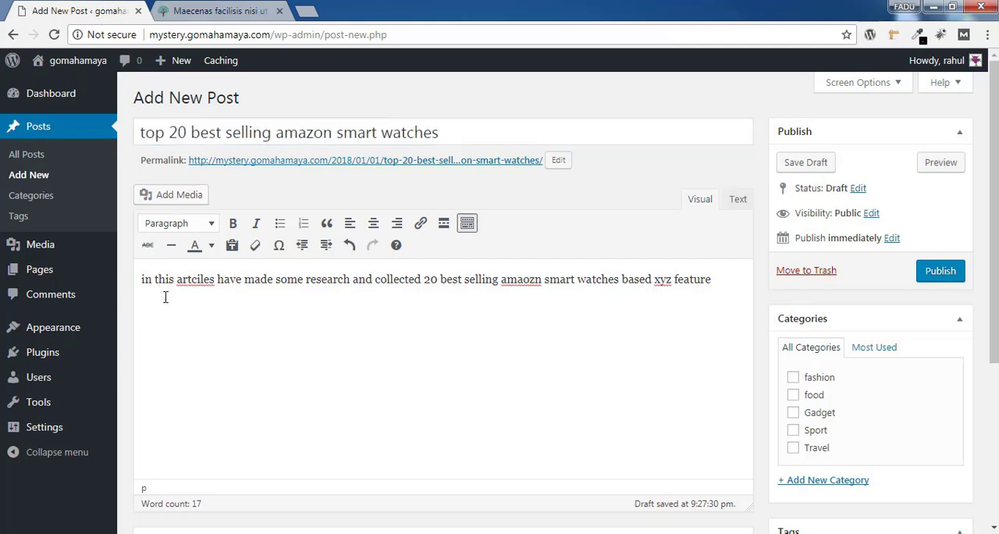
key("Return")
key("ctrl+v")
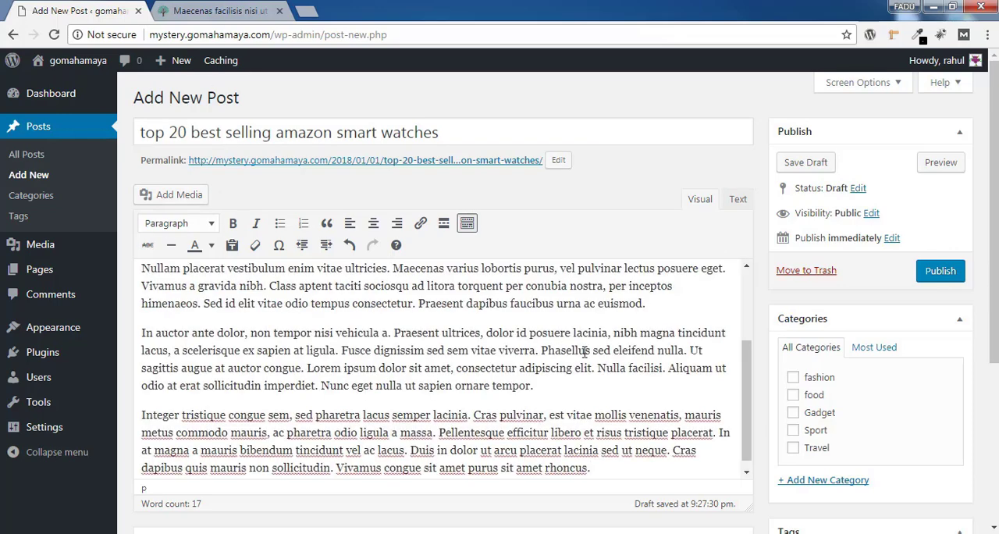
scroll(752, 337, "up", 1)
scroll(752, 337, "up", 3)
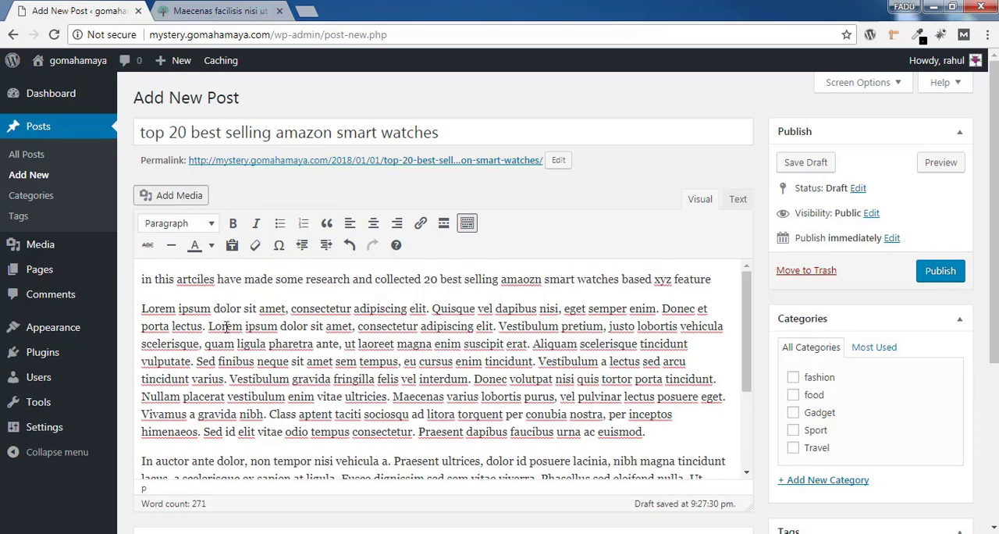
Insert the laptop desk photo pexels-photo-433639 from the media library at the start of the first lorem ipsum paragraph
left_click(177, 204)
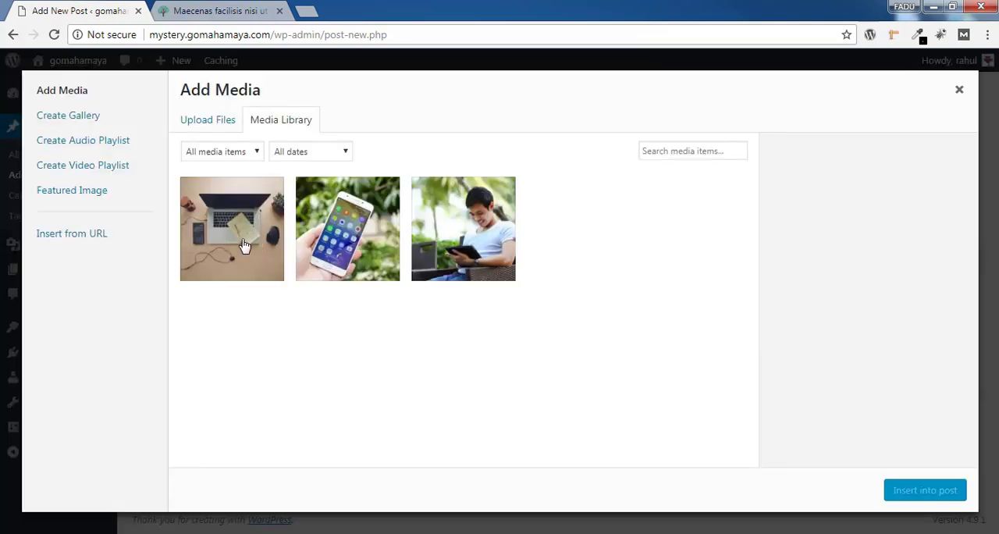
left_click(252, 244)
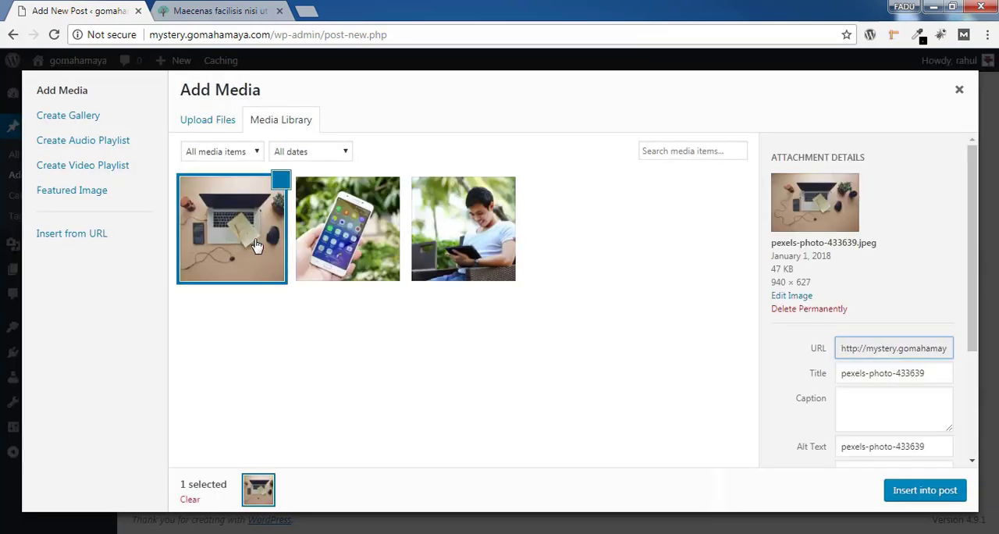
left_click(910, 492)
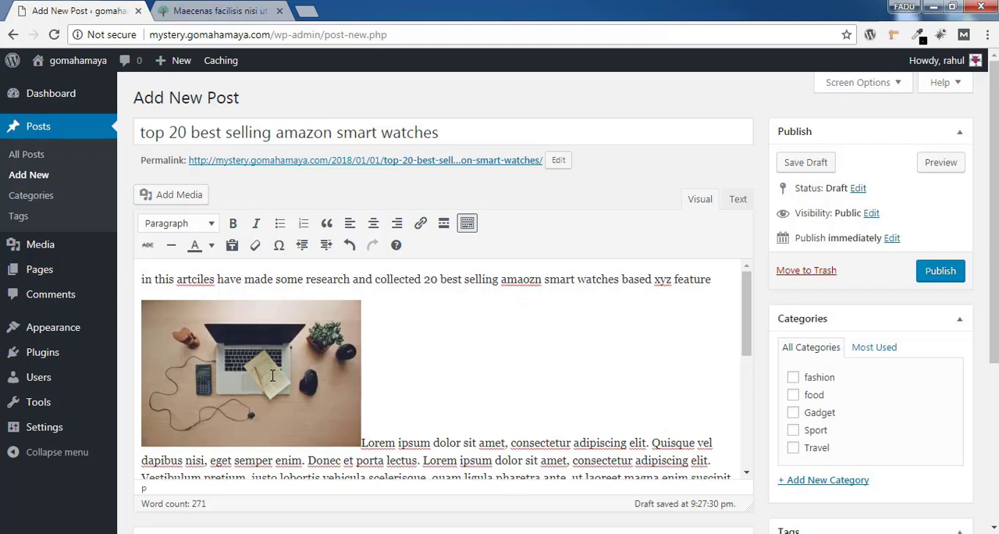
Align the laptop photo left within the post and keep its size at Medium – 300 × 200
left_click(273, 376)
left_click(286, 279)
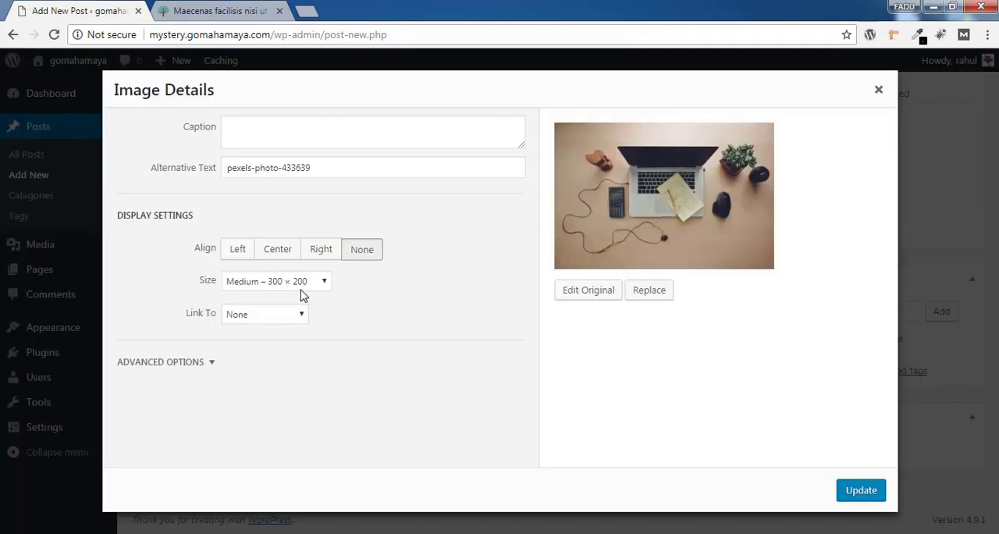
left_click(240, 254)
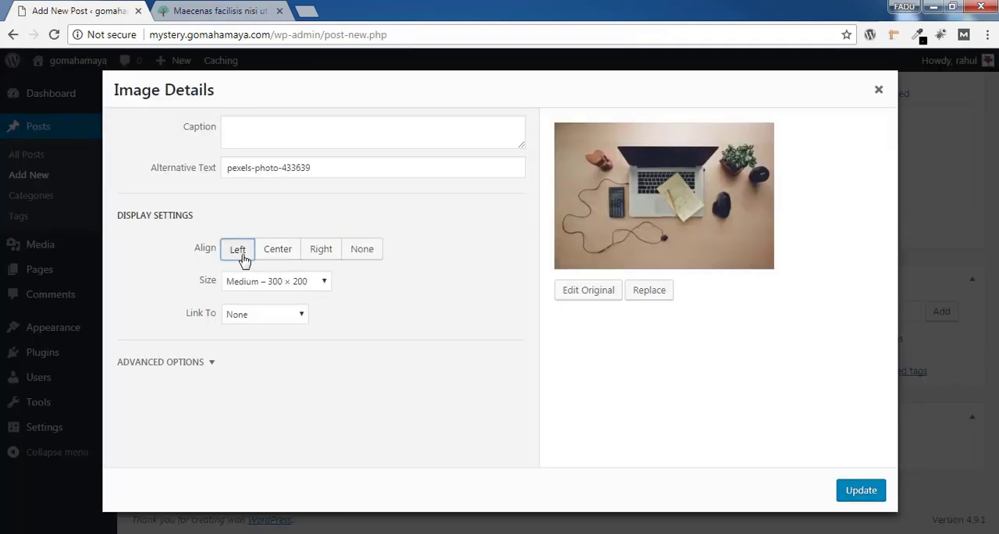
left_click(316, 285)
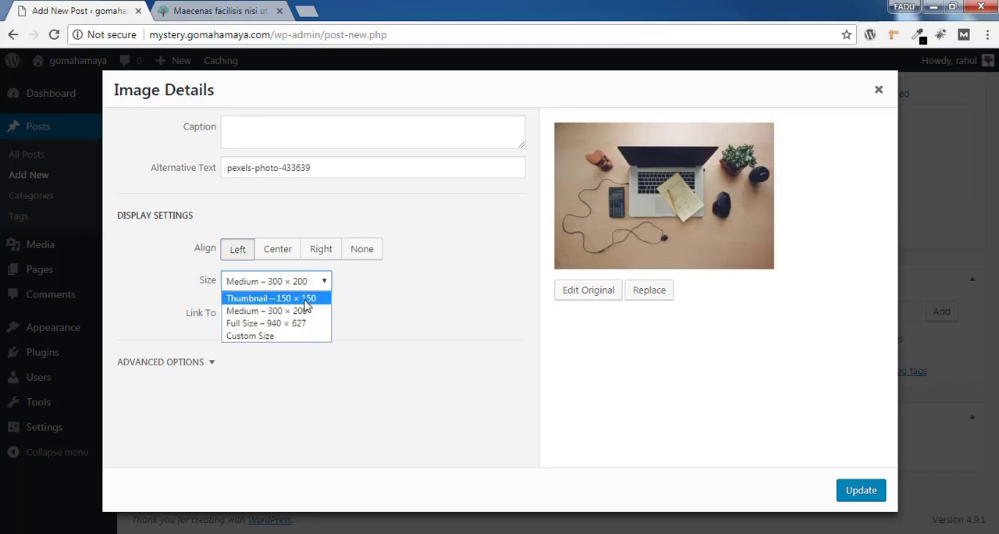
left_click(285, 312)
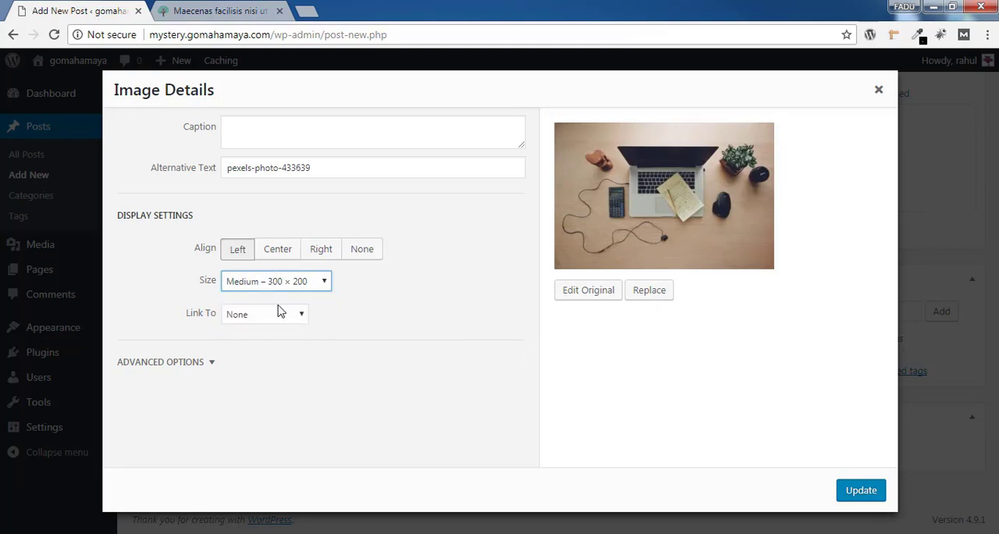
left_click(862, 491)
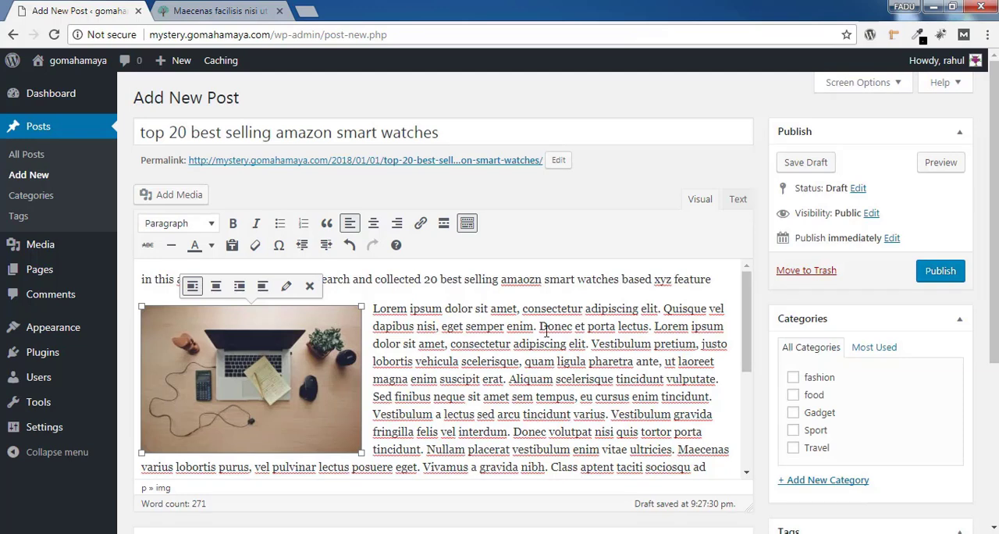
Add a line below the opening sentence containing a copy of "Lorem ipsum dolor sit amet, consectetur ad" from the first paragraph
left_click(712, 279)
key("Return")
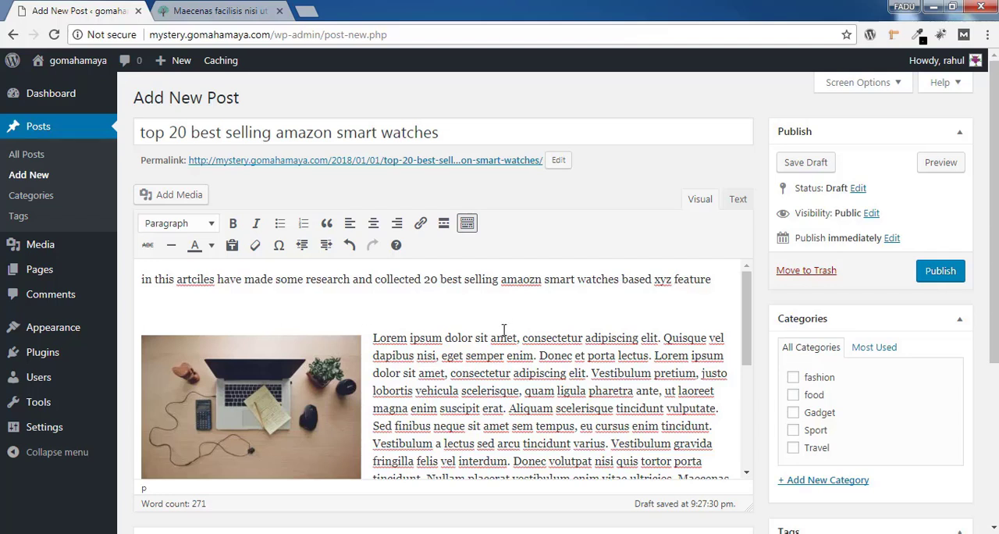
left_click_drag(375, 338, 598, 337)
key("ctrl+c")
left_click(297, 311)
key("ctrl+v")
Format the new "Lorem ipsum dolor sit amet, consectetur ad" line as an orange Heading 2
left_click_drag(374, 308, 143, 309)
left_click(187, 226)
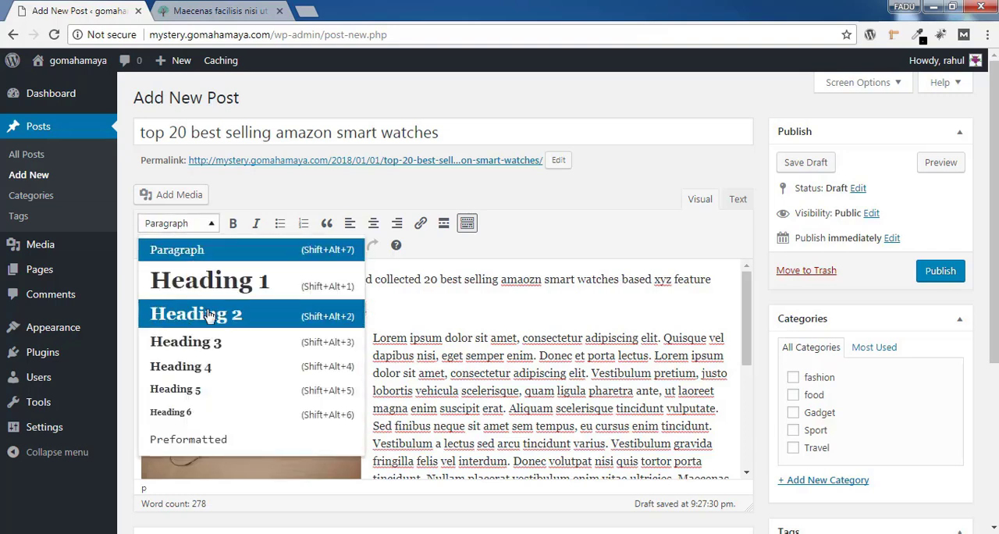
left_click(245, 320)
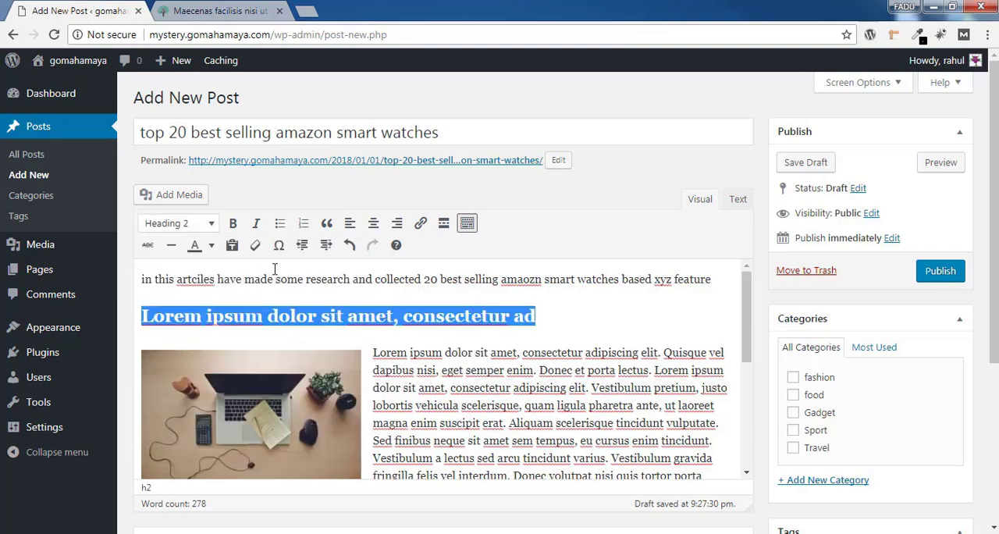
left_click(210, 247)
left_click(179, 293)
left_click(572, 316)
Copy "In auctor ante dolor, non tempor nisi vehicula a" onto its own line above the second lorem ipsum paragraph
left_click_drag(745, 313, 761, 381)
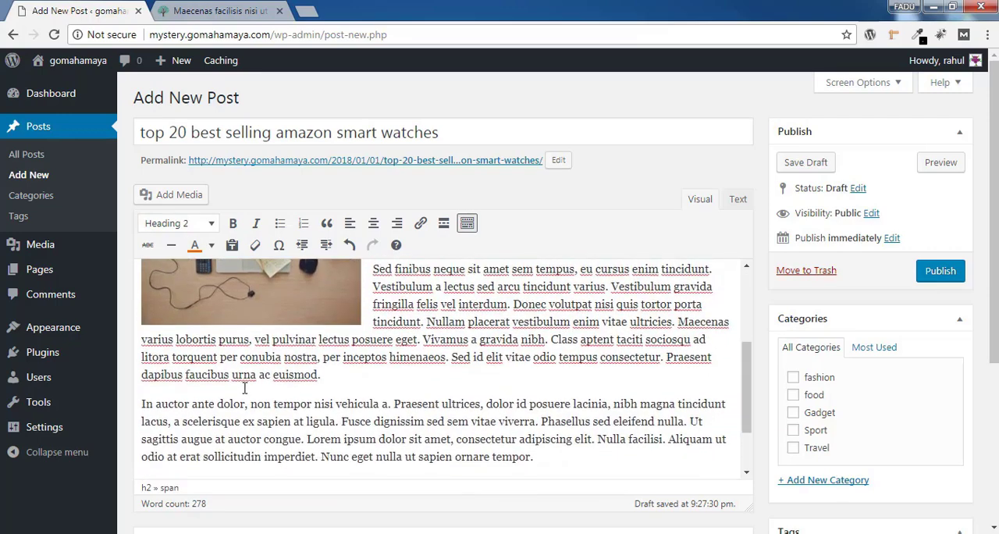
left_click(143, 404)
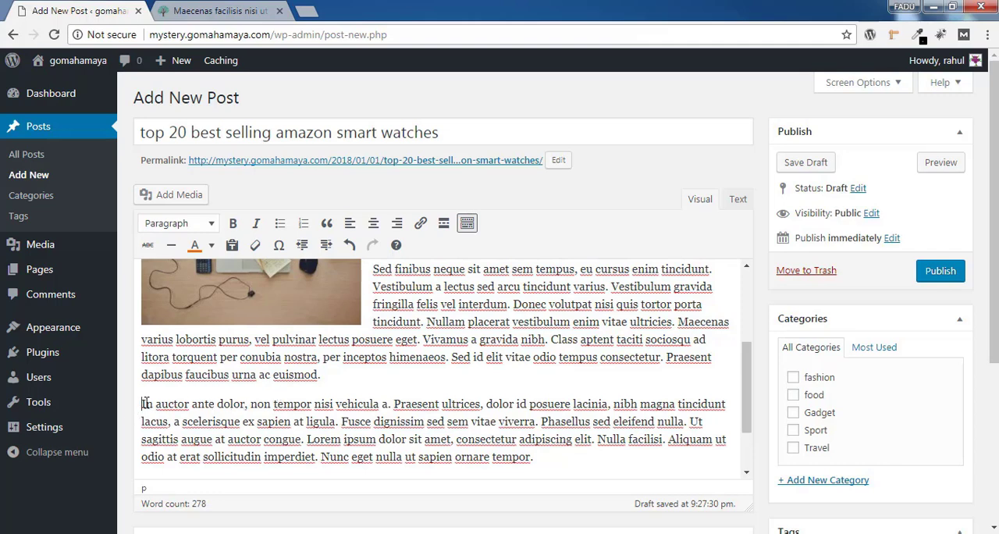
left_click_drag(142, 404, 388, 403)
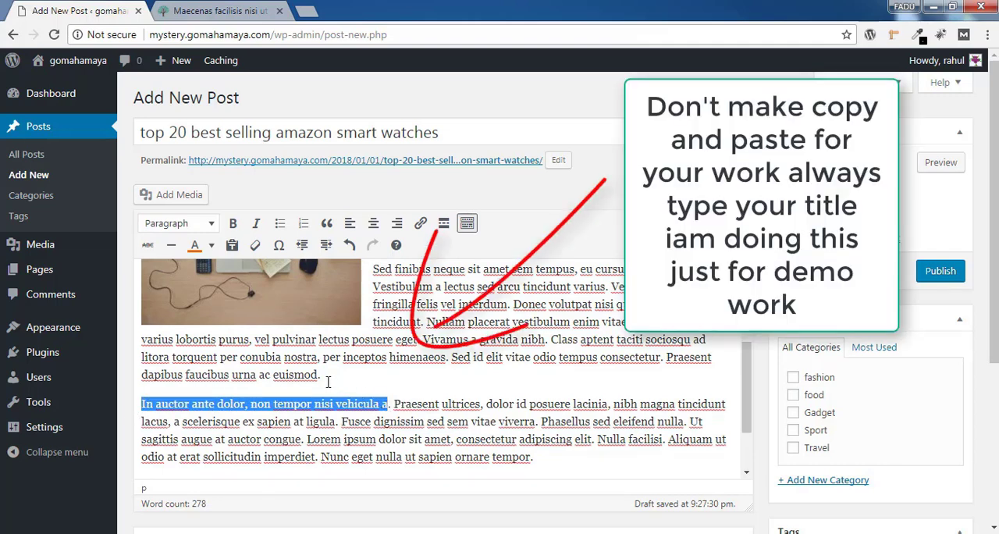
left_click(328, 383)
key("Return")
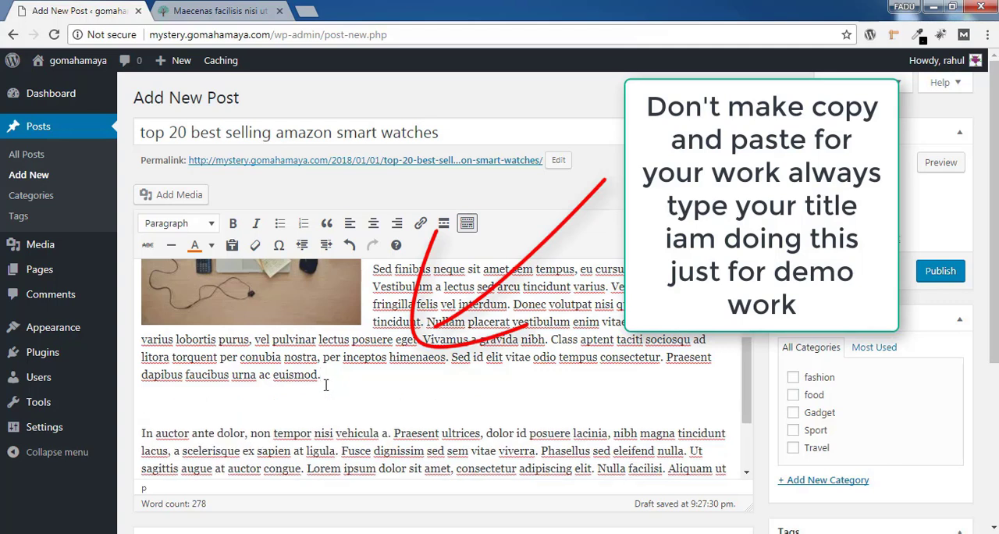
key("ctrl+v")
Format the "In auctor ante dolor, non tempor nisi vehicula a" line as an orange Heading 2
left_click_drag(393, 406, 139, 405)
left_click(211, 247)
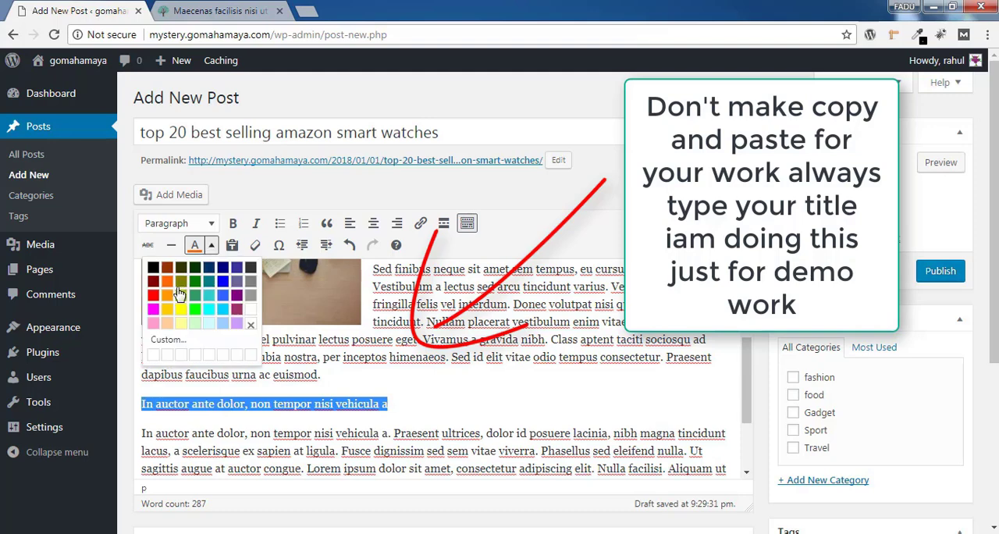
left_click(167, 284)
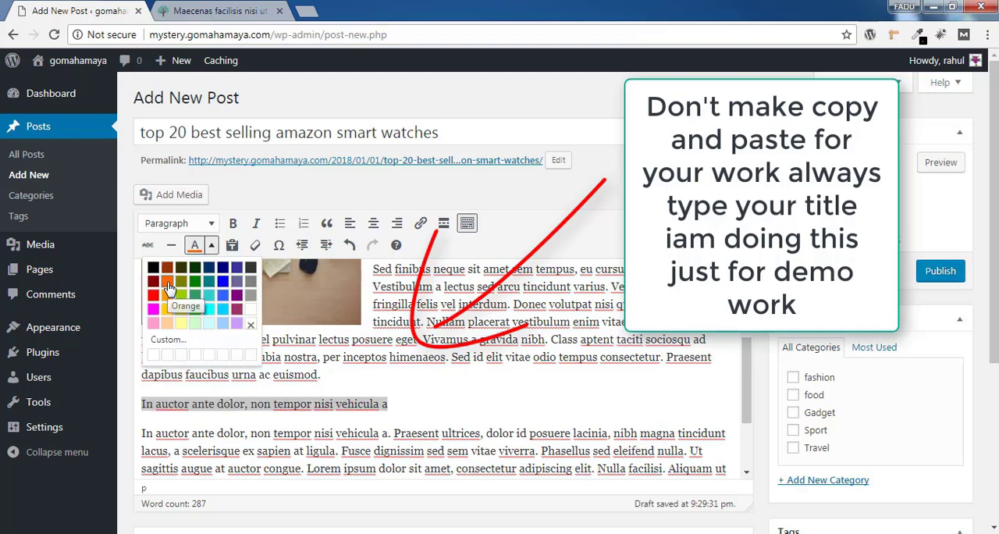
left_click(198, 227)
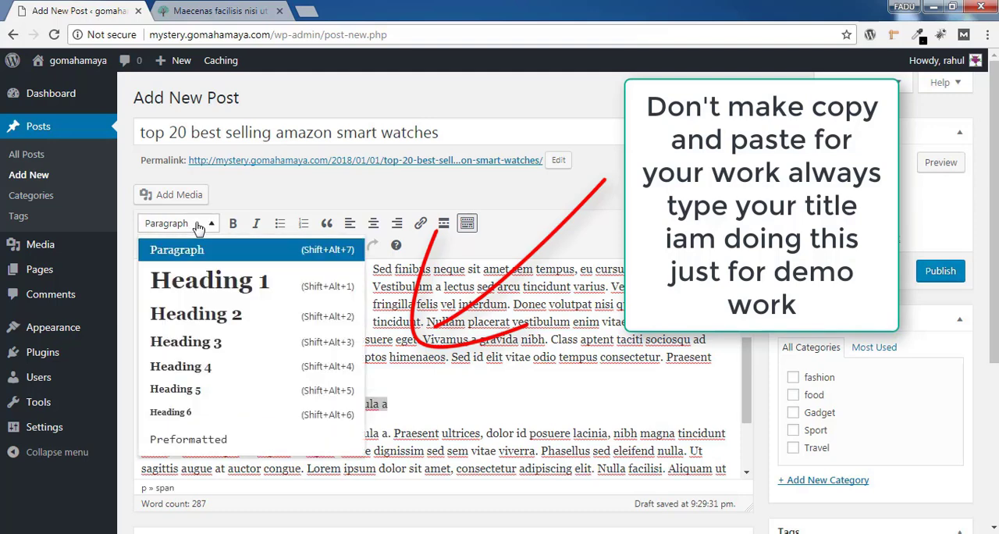
left_click(224, 316)
Insert the smartphone photo pexels-photo-248526 from the media library after the first line of the "In auctor" paragraph
left_click(143, 447)
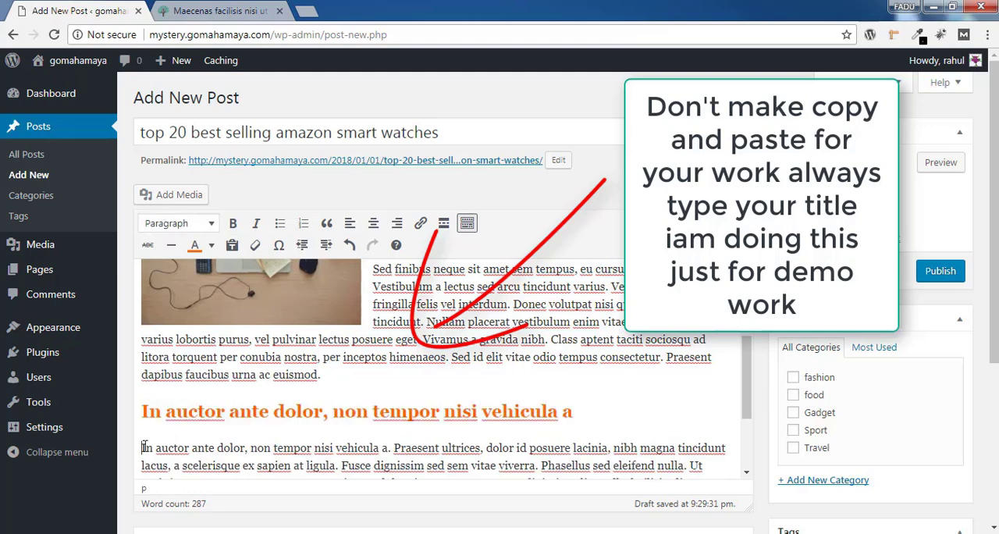
scroll(802, 358, "down", 1)
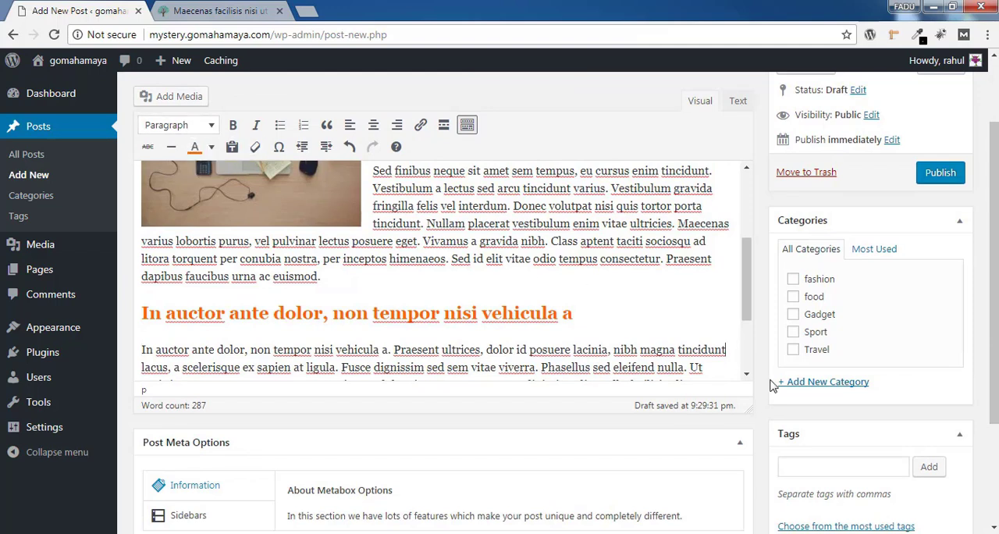
left_click(167, 100)
left_click(344, 228)
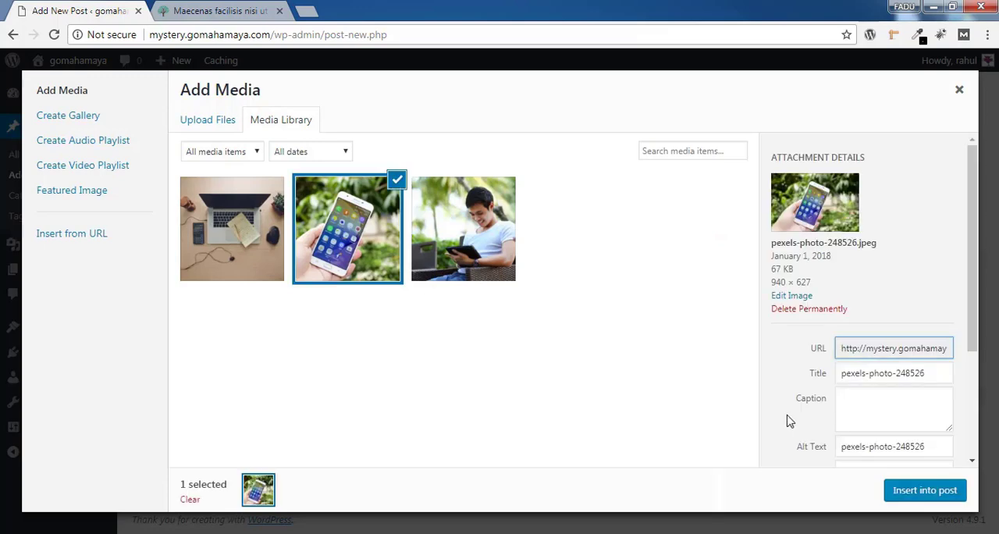
left_click(924, 490)
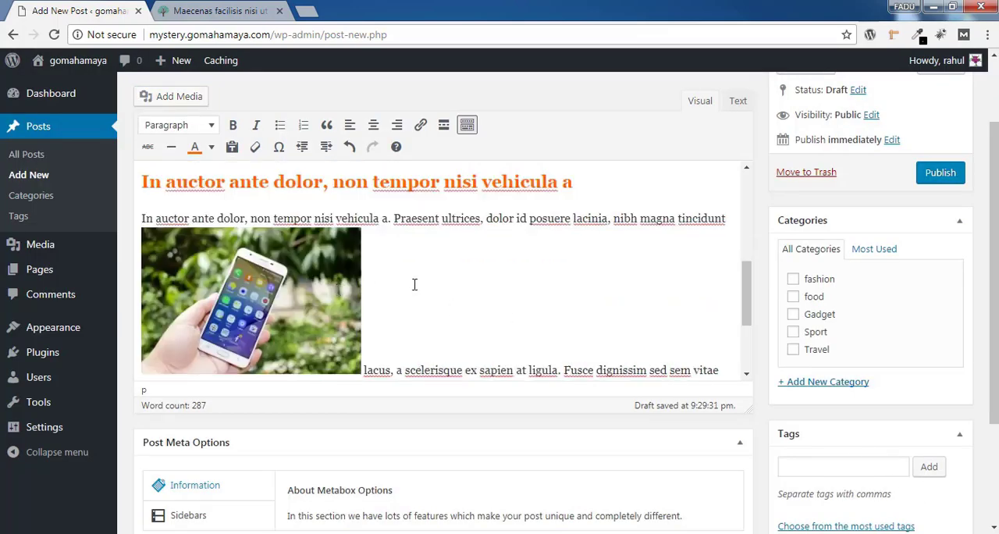
Align the smartphone photo to the right of the paragraph text through its image details
left_click(229, 262)
left_click(286, 206)
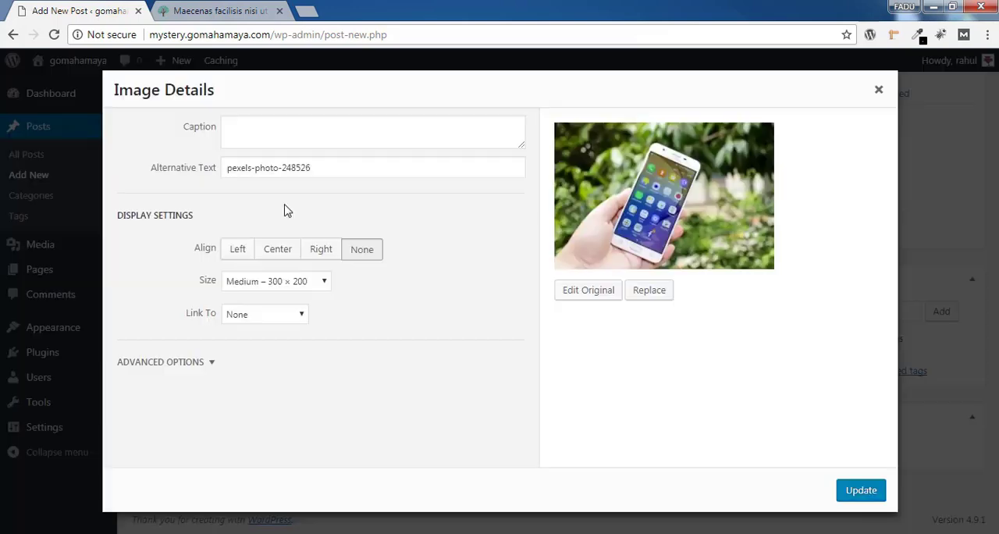
left_click(329, 254)
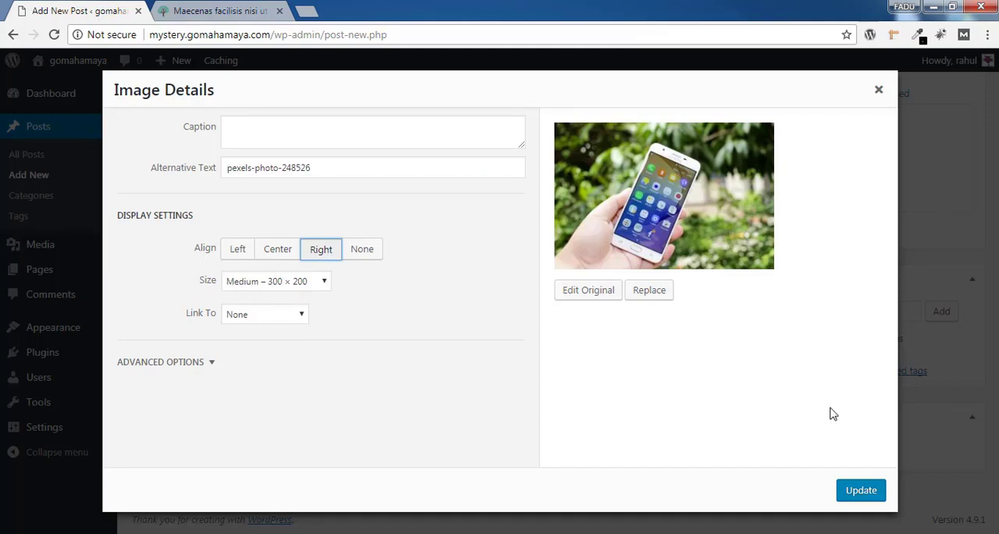
left_click(863, 497)
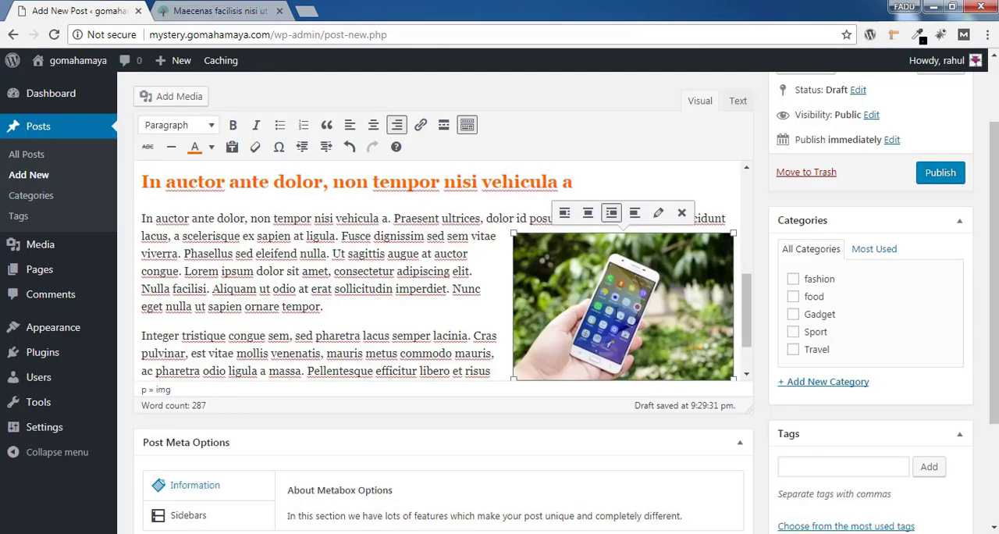
Assign the post to the Gadget category and set the photo of the man with a tablet as featured image
scroll(404, 374, "up", 1)
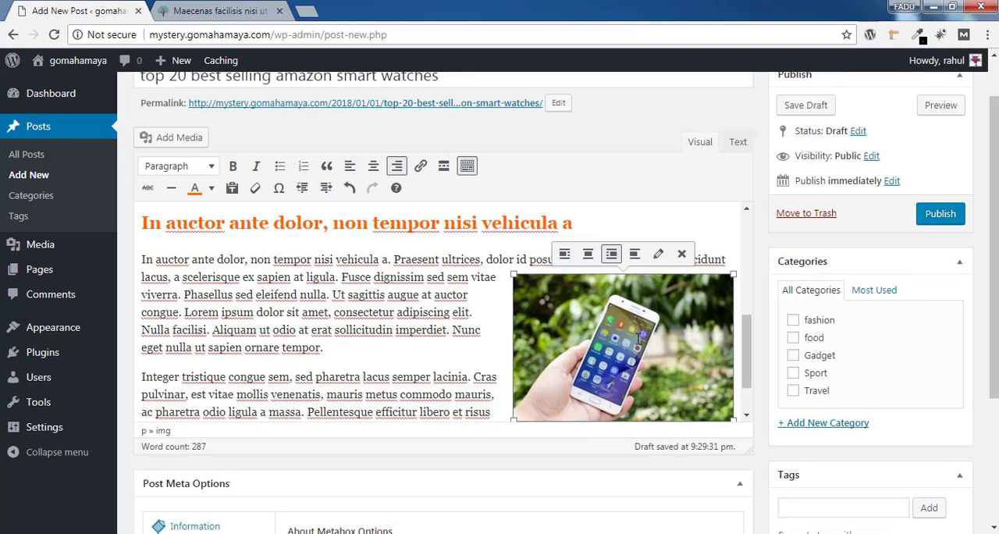
left_click(793, 355)
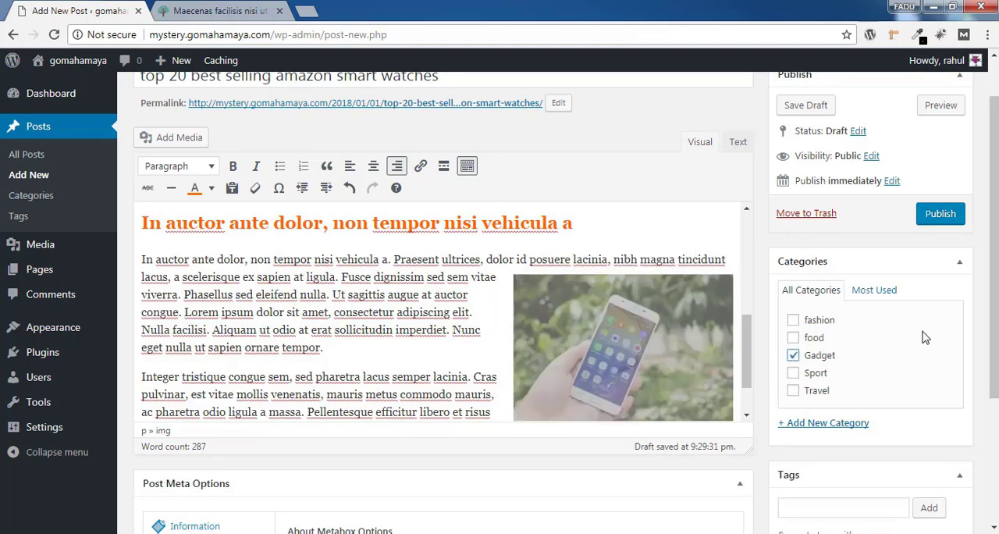
scroll(859, 336, "down", 2)
scroll(887, 372, "down", 2)
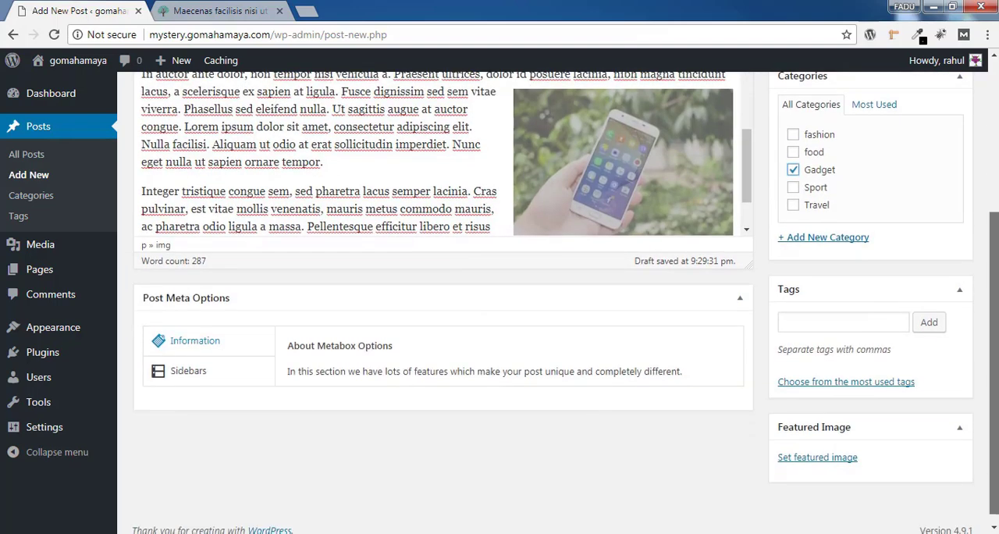
left_click(785, 450)
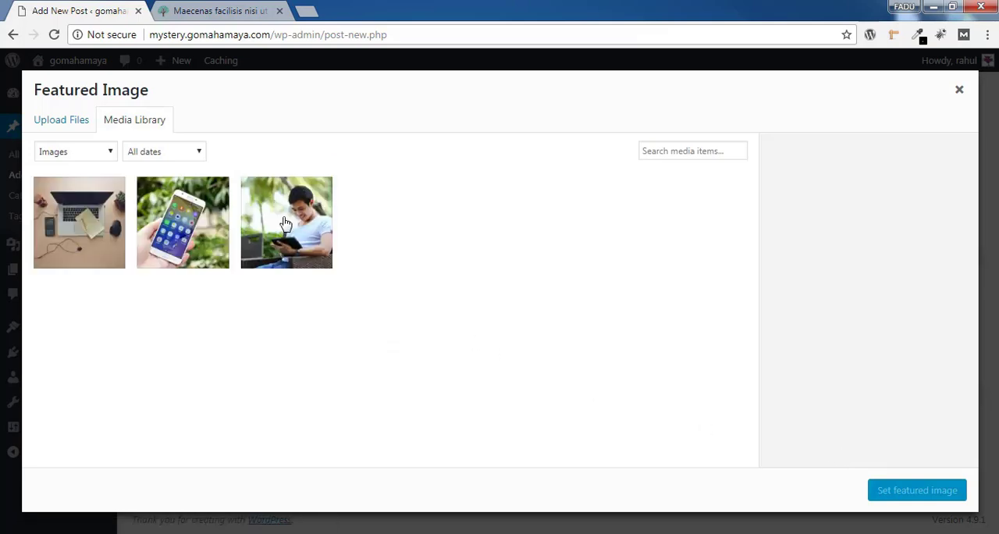
left_click(289, 225)
left_click(902, 492)
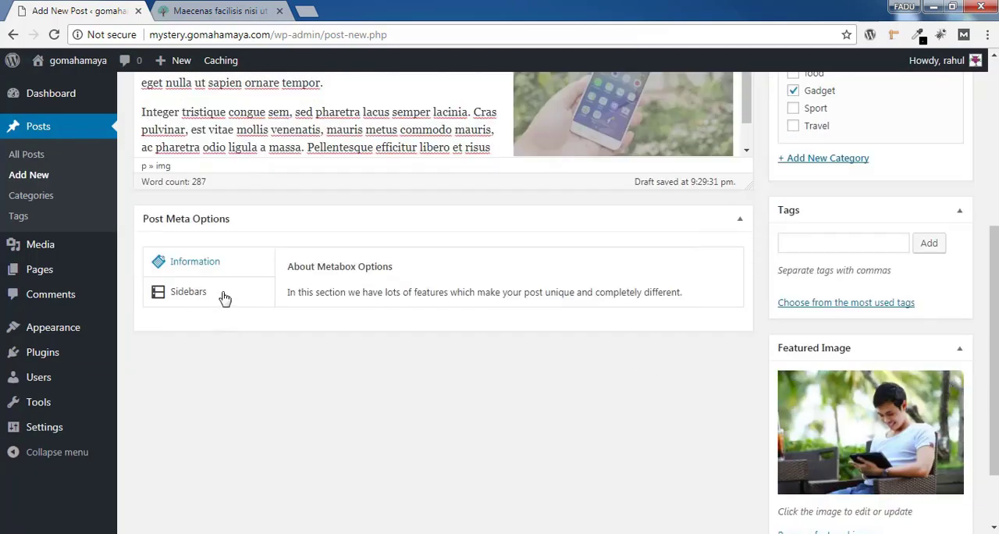
Show the post's available sidebar layouts, leave the default one selected, and publish the post
left_click(223, 295)
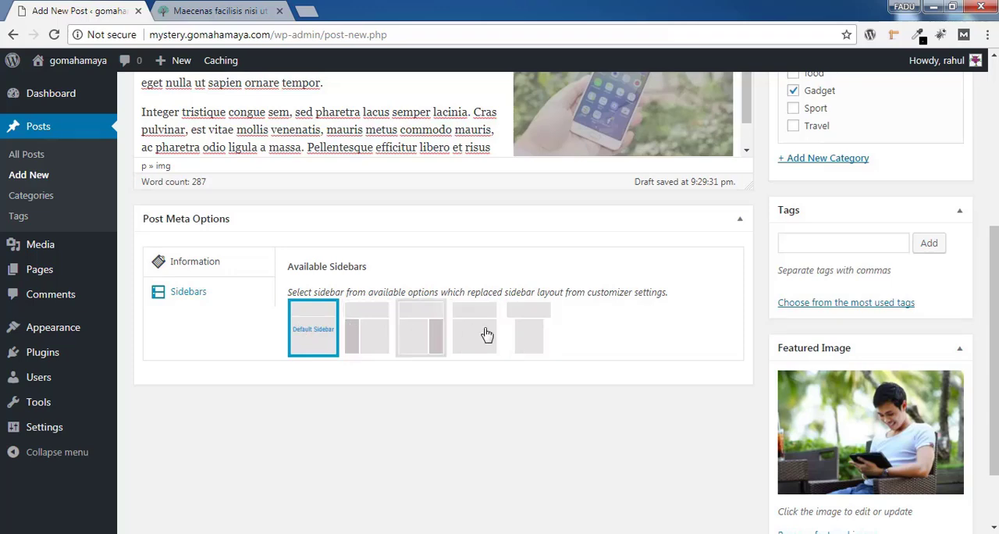
left_click_drag(990, 329, 990, 197)
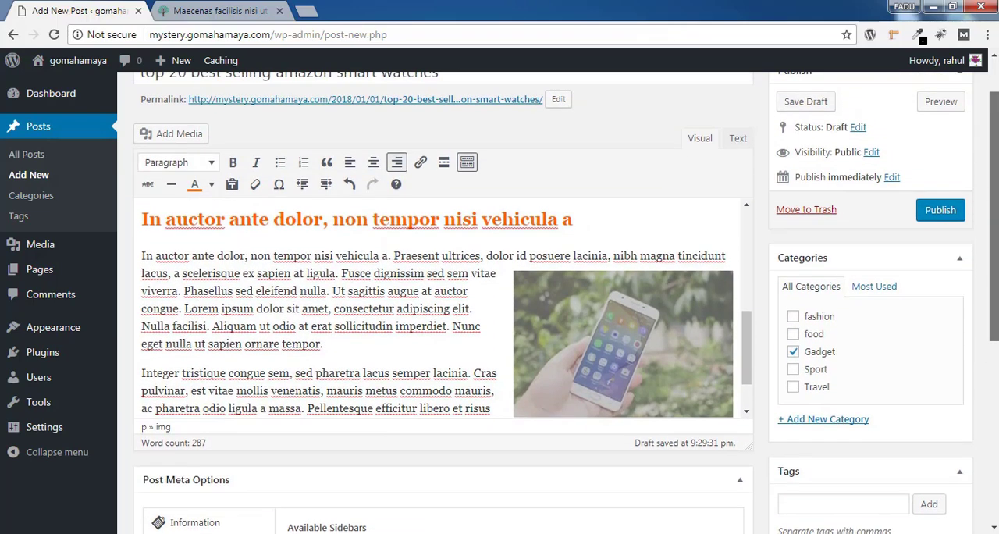
left_click(946, 210)
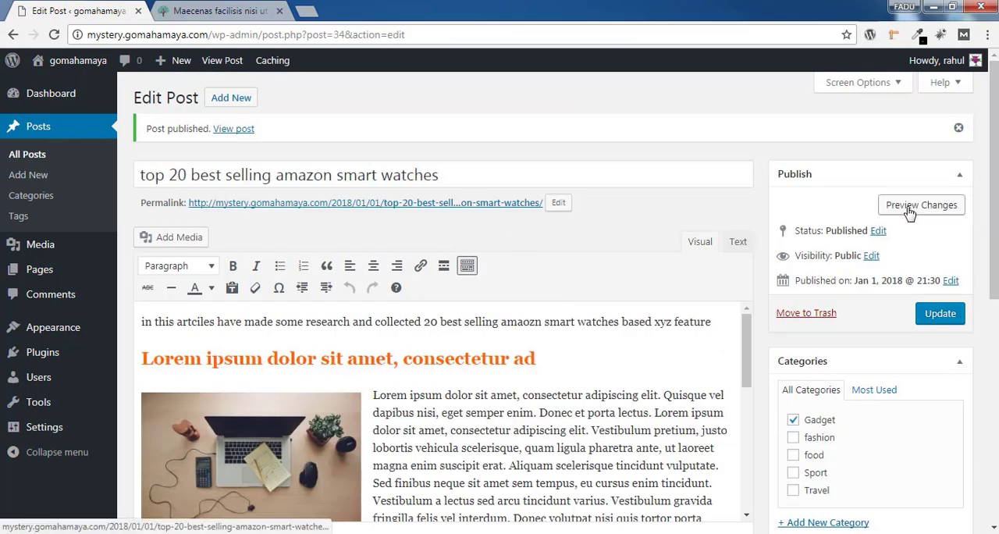
Preview the published smart watches post in a new browser tab and look through its featured image and opening text
right_click(910, 212)
left_click(916, 218)
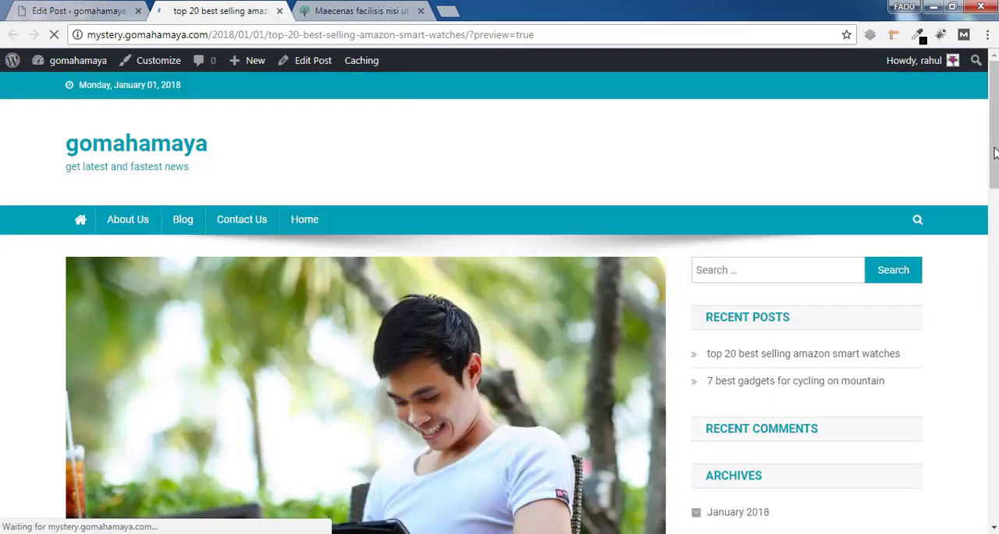
scroll(995, 153, "down", 5)
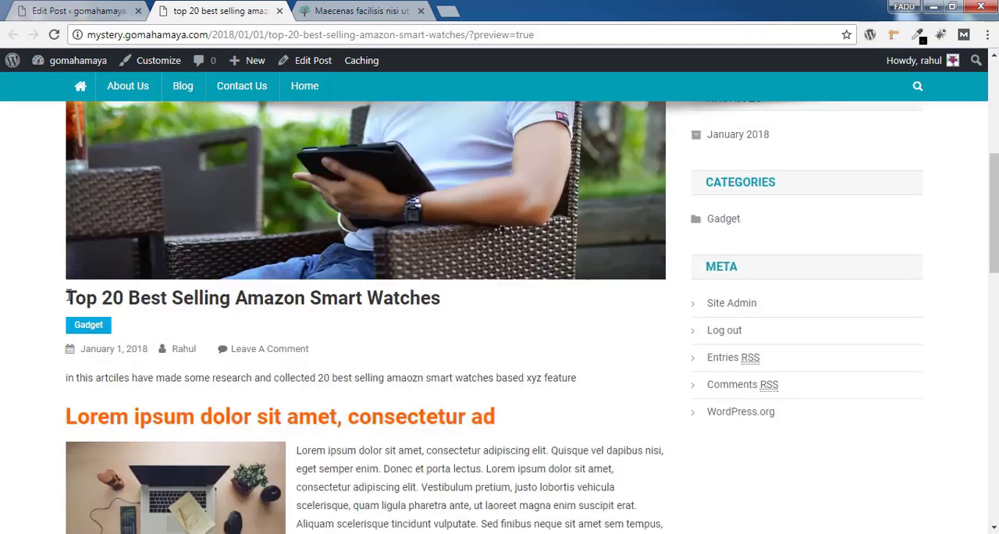
Review the published smart watches post, checking its title, orange headings, paragraph text, and laptop and smartphone photos
left_click_drag(69, 296, 475, 312)
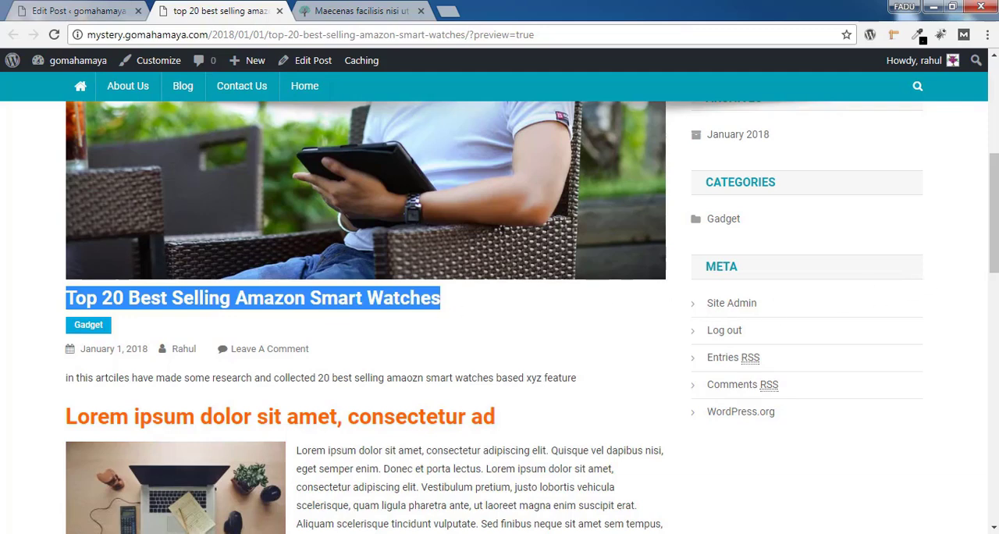
scroll(144, 271, "down", 2)
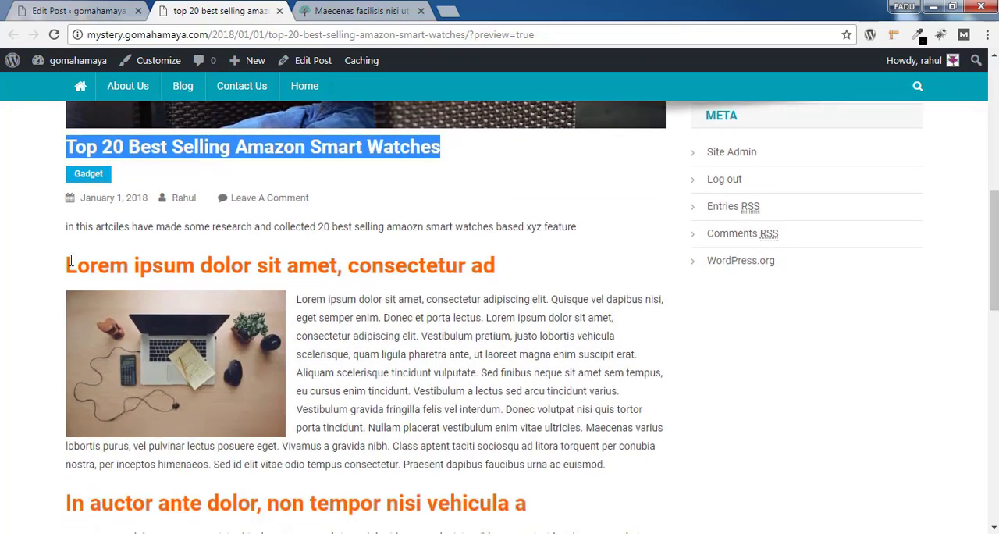
left_click_drag(71, 261, 461, 296)
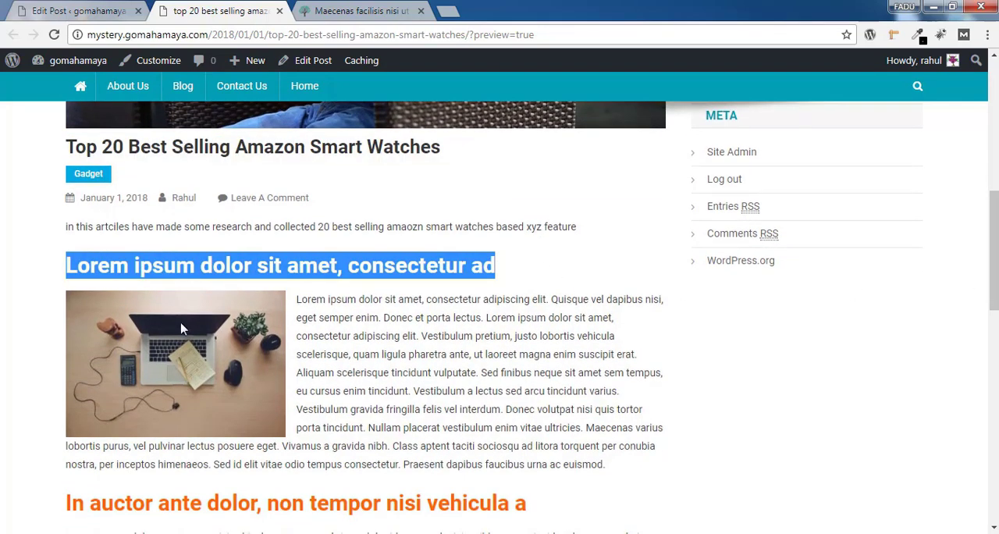
left_click(410, 323)
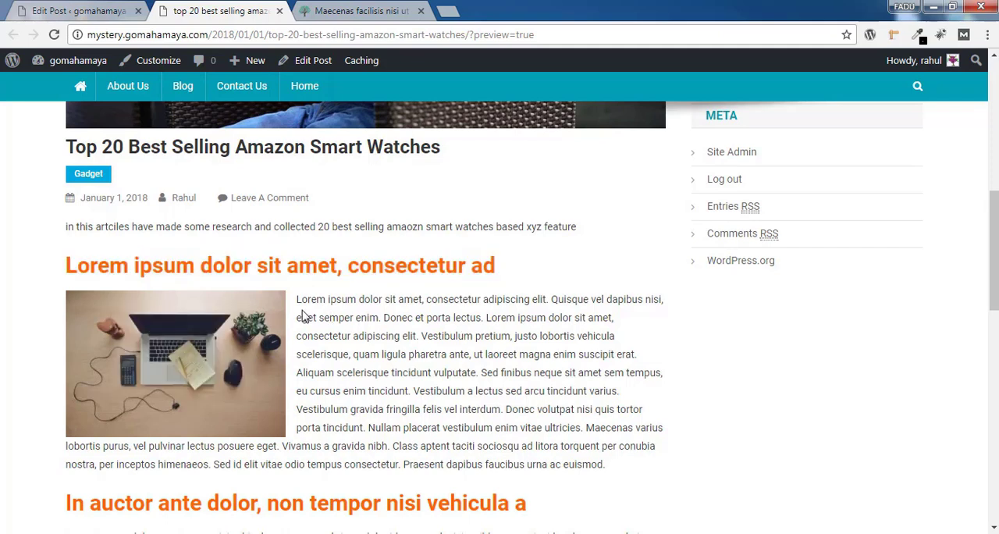
left_click_drag(301, 302, 617, 468)
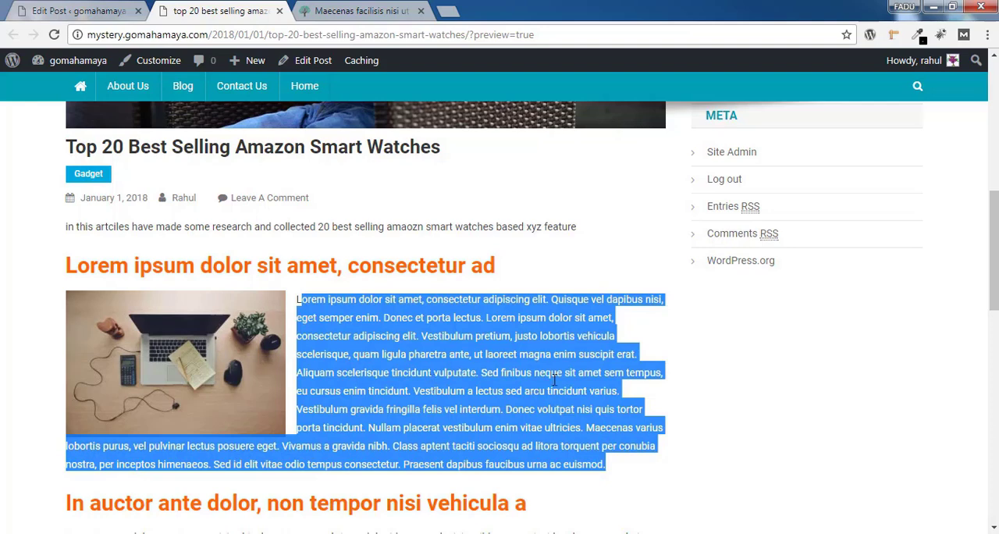
scroll(554, 380, "down", 2)
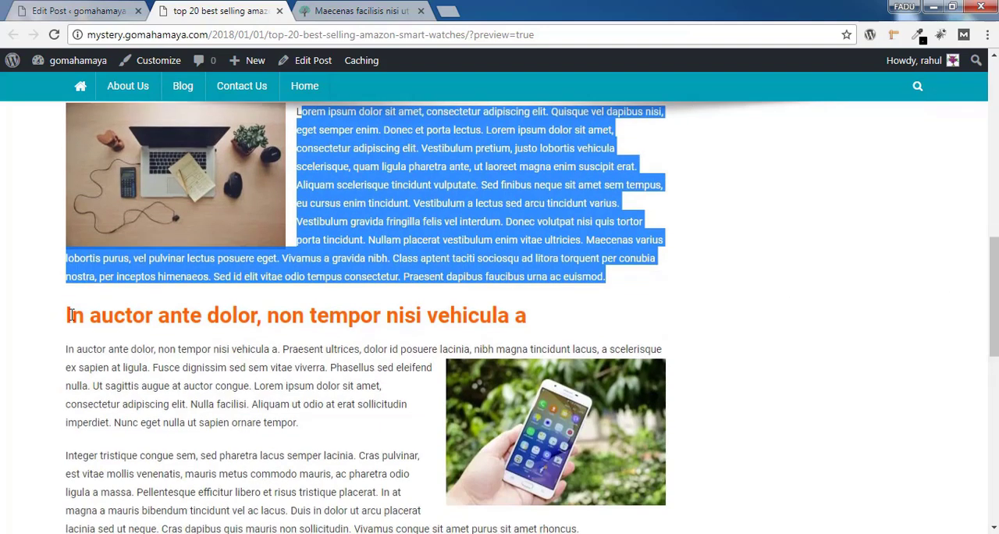
left_click_drag(69, 315, 537, 334)
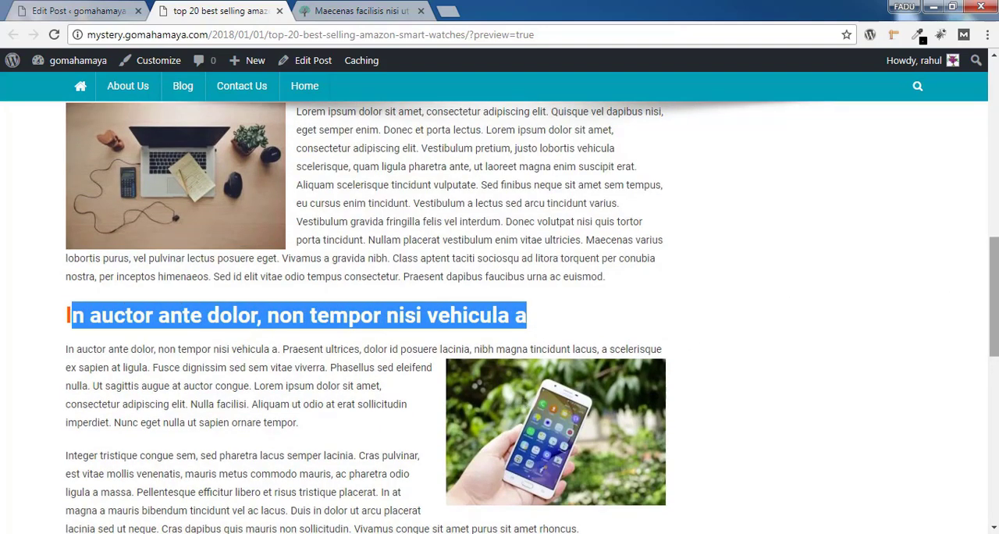
left_click_drag(995, 242, 996, 169)
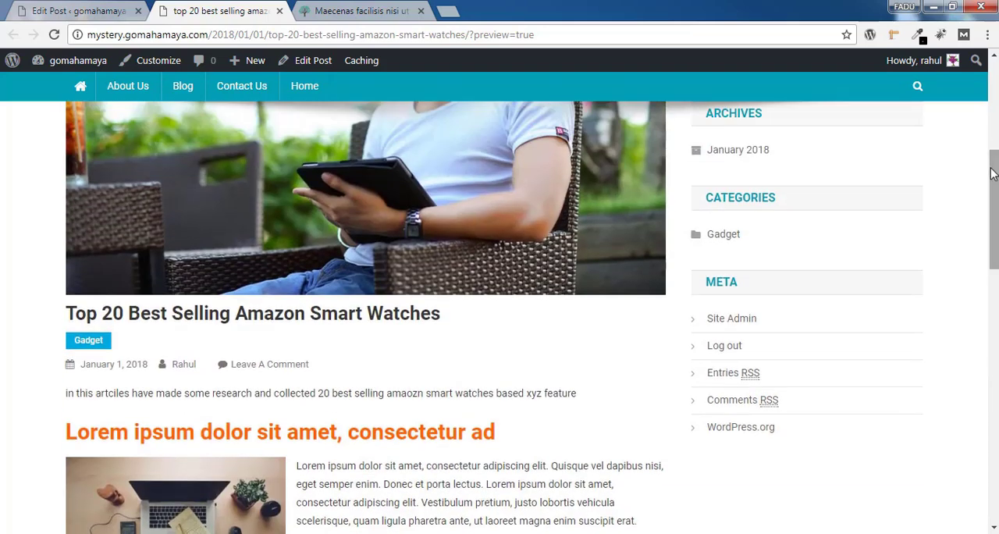
left_click_drag(993, 173, 993, 145)
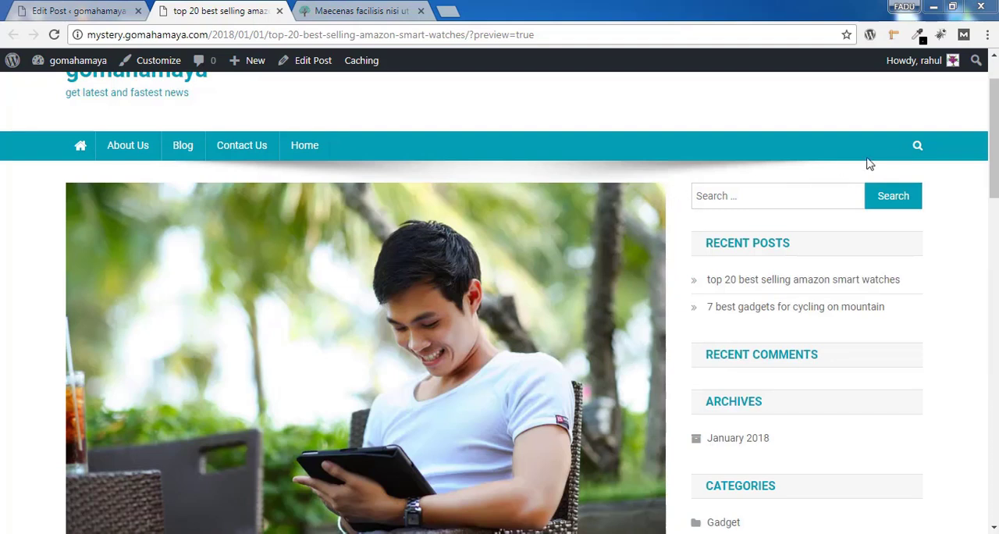
scroll(968, 160, "down", 2)
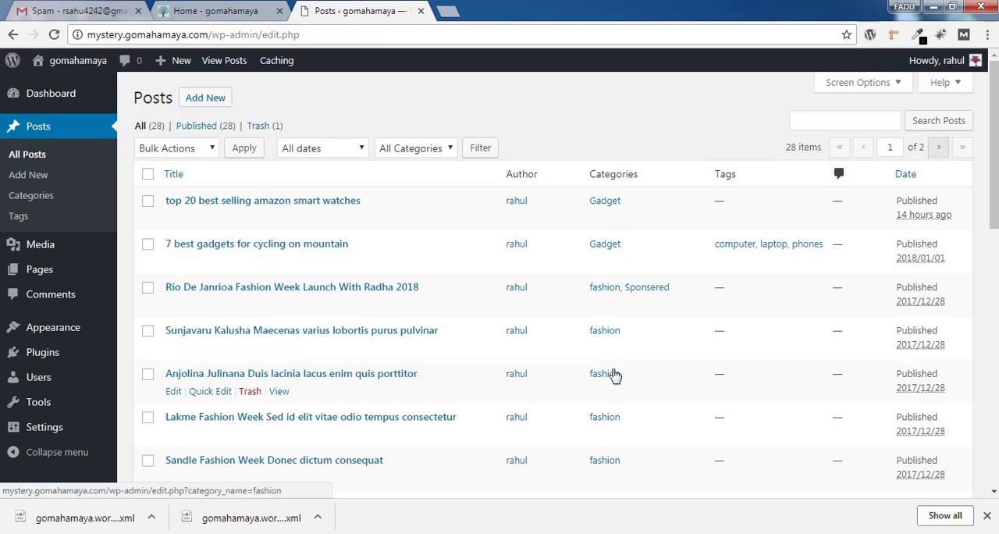
Look through the list of all posts and the categories assigned to them
scroll(614, 373, "down", 2)
left_click_drag(995, 236, 997, 361)
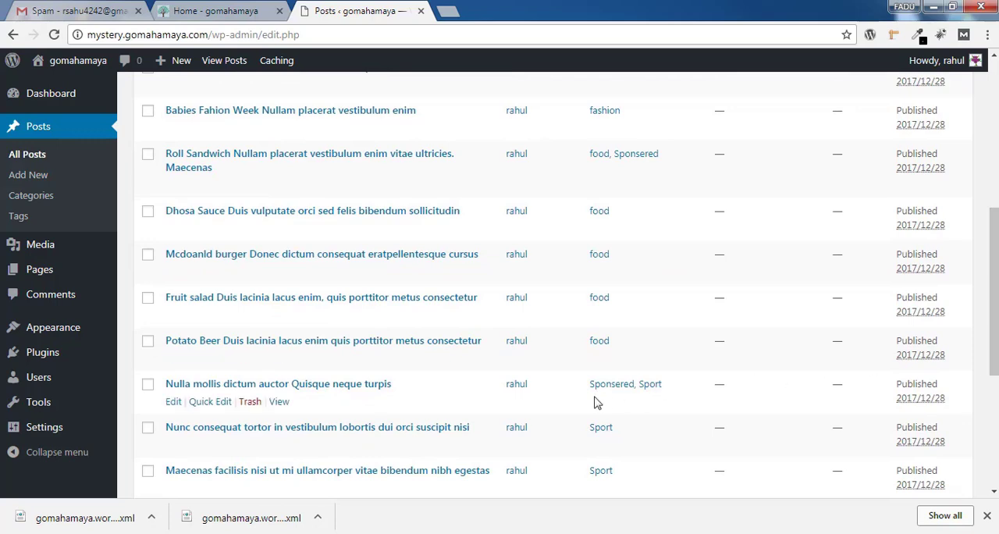
scroll(536, 339, "down", 4)
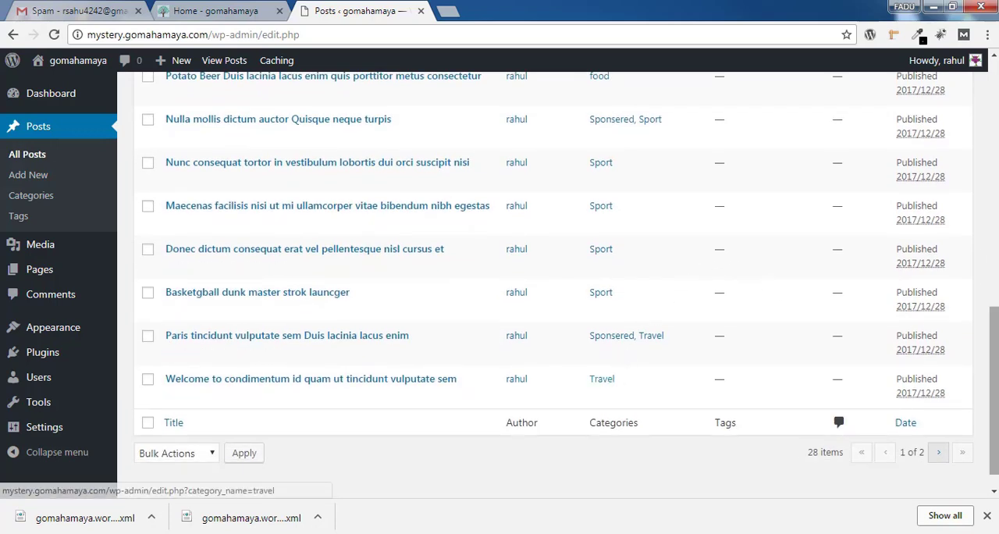
scroll(640, 386, "up", 9)
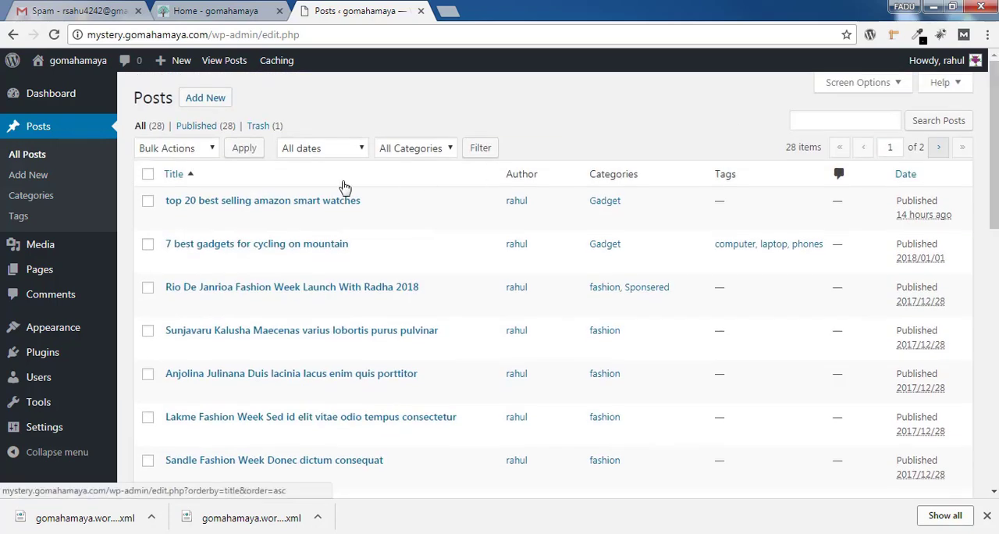
mouse_move(364, 197)
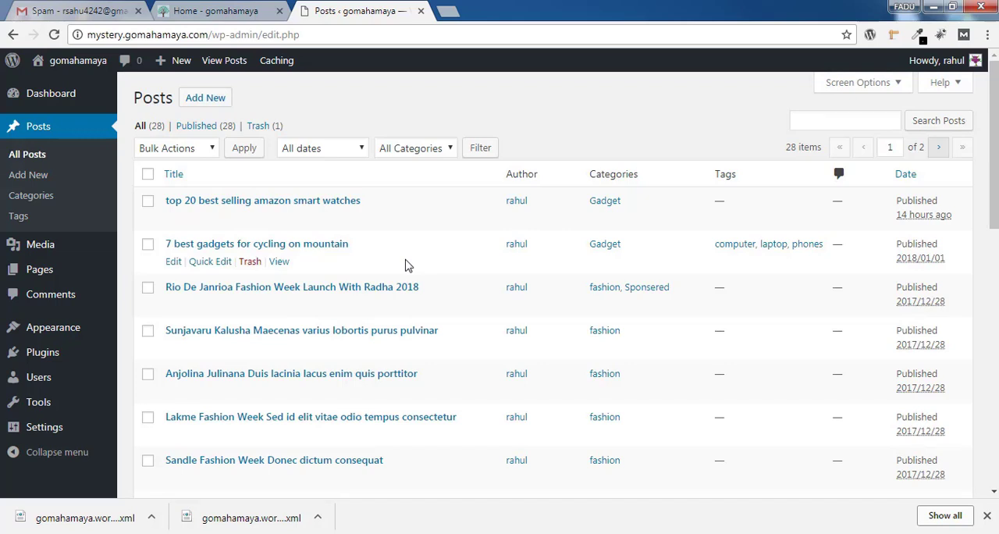
Visit the site's home page in a new browser tab and examine its content area, sidebar and footer
mouse_move(92, 60)
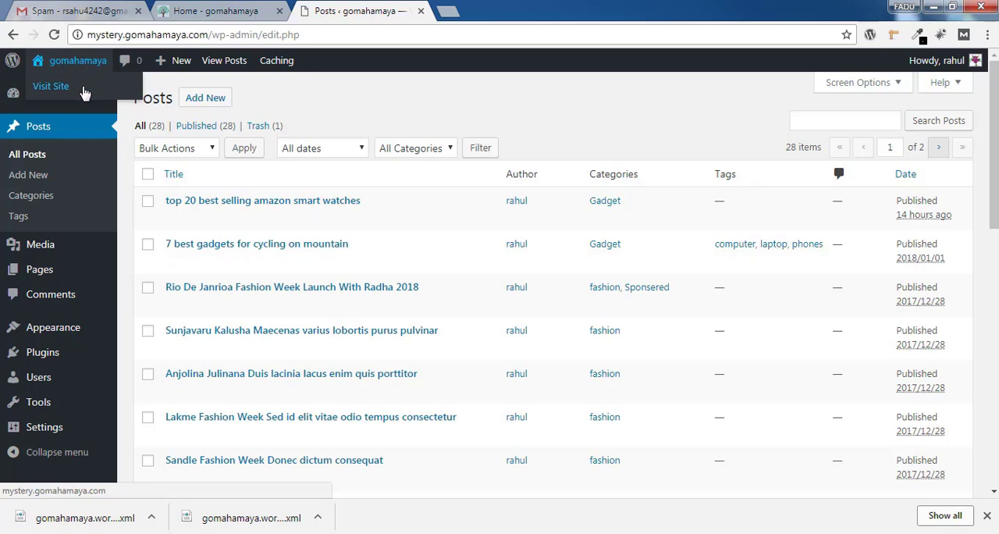
right_click(88, 92)
left_click(106, 97)
left_click(539, 12)
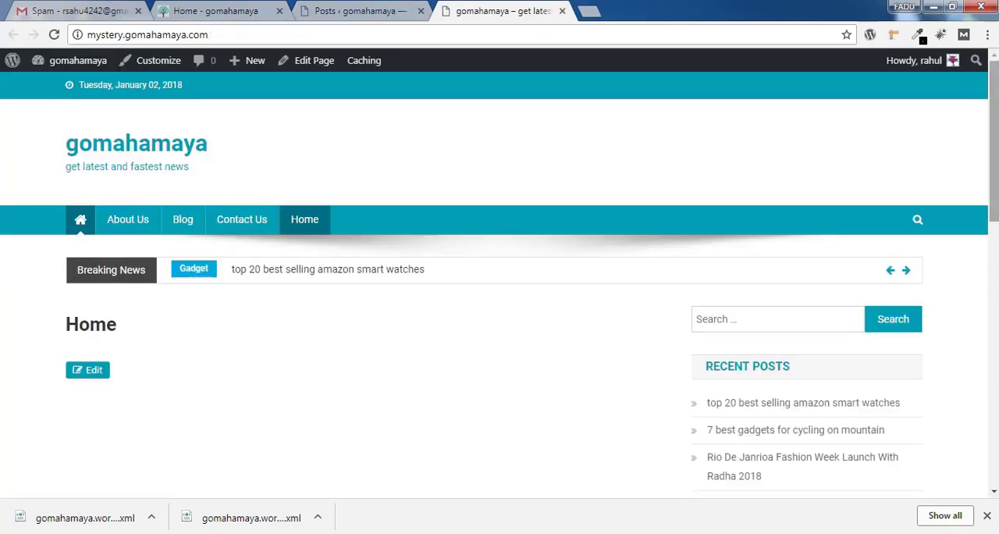
left_click_drag(997, 123, 994, 179)
scroll(816, 250, "down", 4)
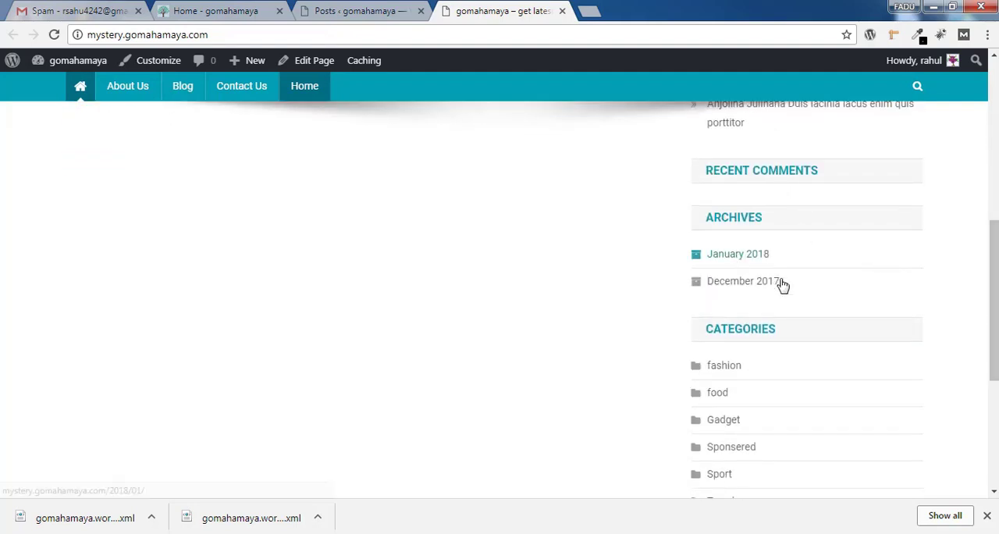
scroll(789, 266, "down", 2)
scroll(734, 264, "down", 2)
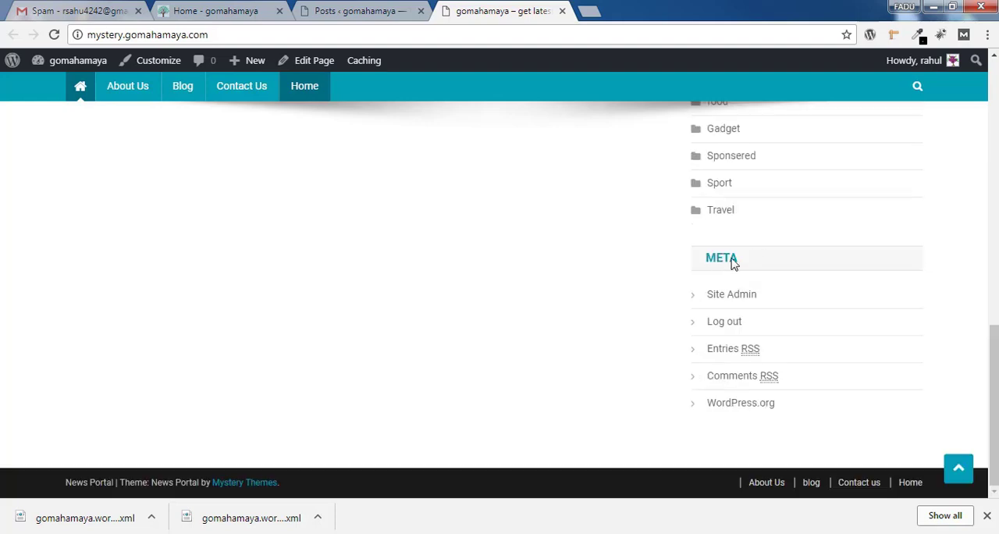
left_click_drag(990, 405, 991, 86)
Return to the dashboard, go to the Widgets page and expand the Left Sidebar and Header Ads areas
left_click(363, 11)
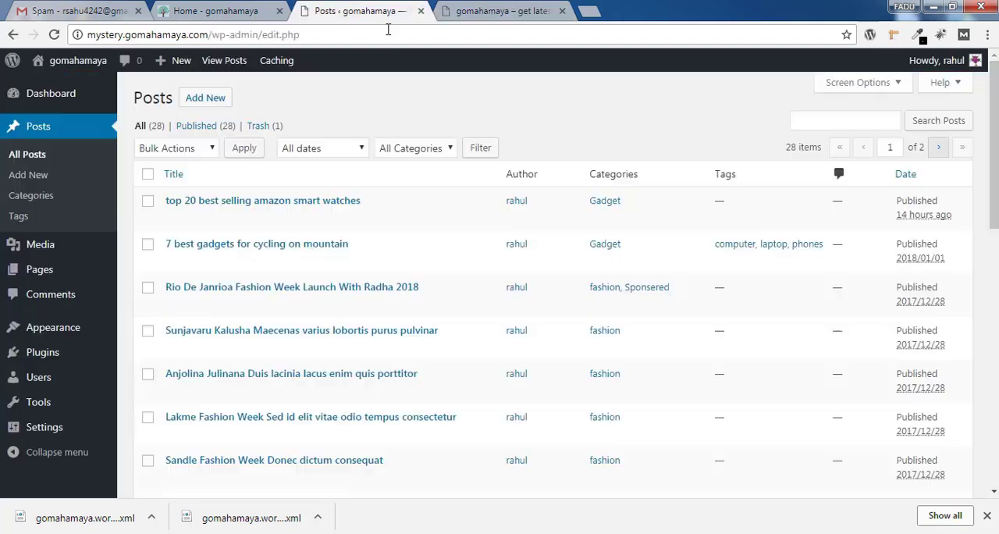
mouse_move(87, 332)
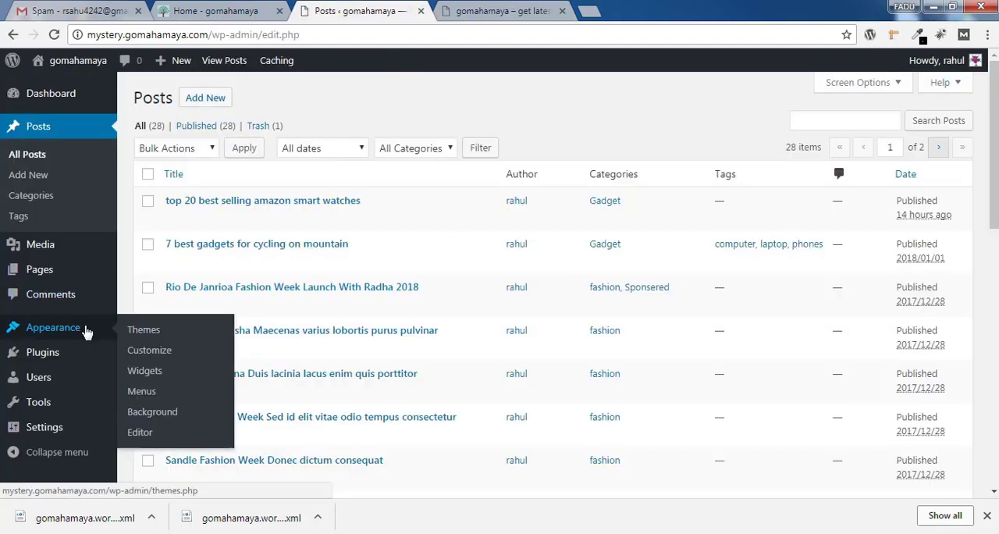
left_click(154, 376)
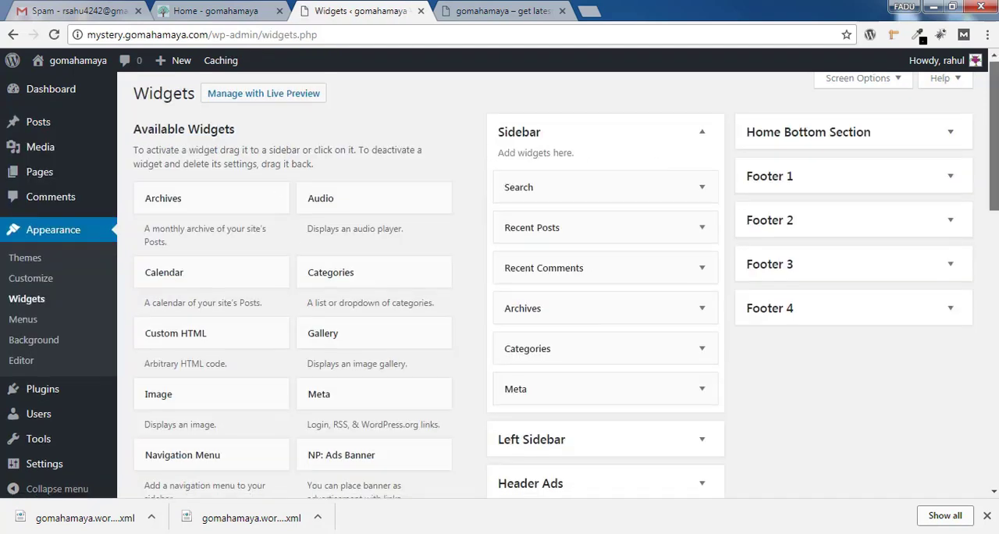
left_click_drag(996, 99, 995, 216)
left_click(707, 179)
left_click(635, 286)
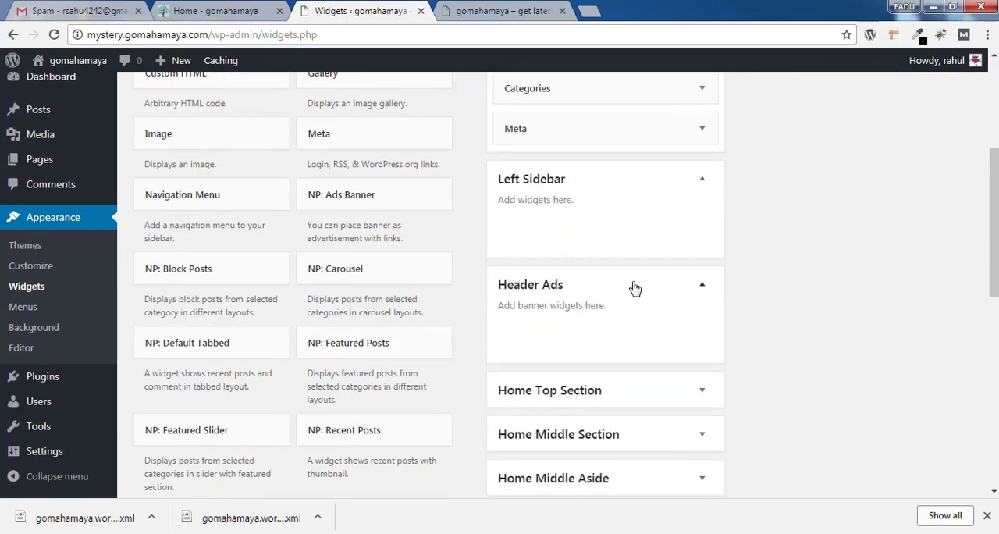
Expand the Home Top Section, Home Middle Section and Home Middle Aside widget areas
scroll(609, 234, "down", 2)
left_click(609, 234)
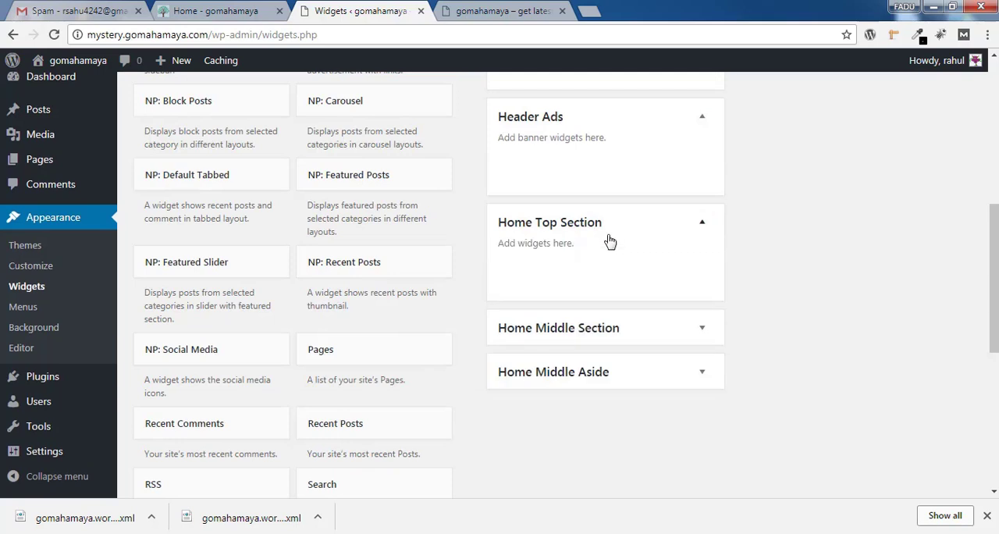
left_click(528, 342)
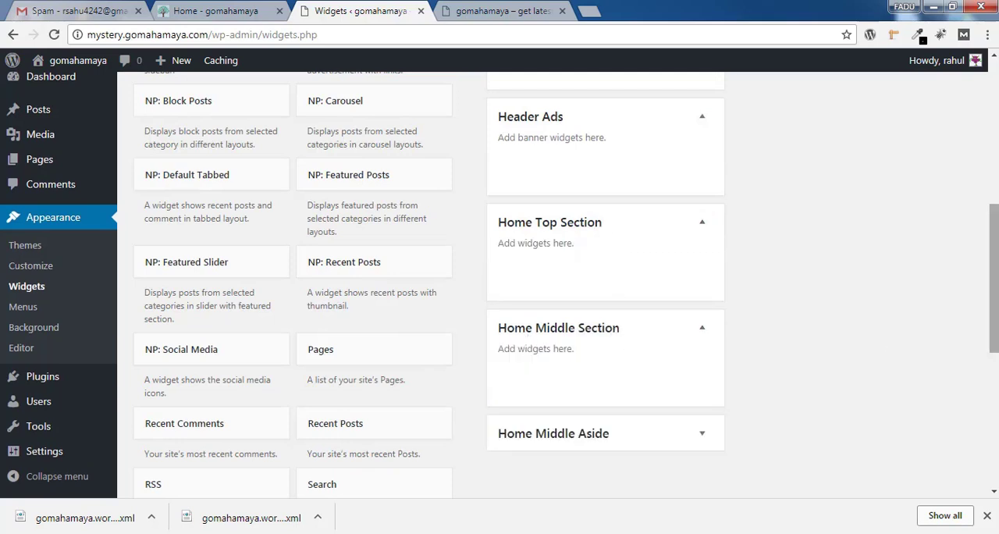
scroll(562, 328, "down", 2)
left_click(582, 303)
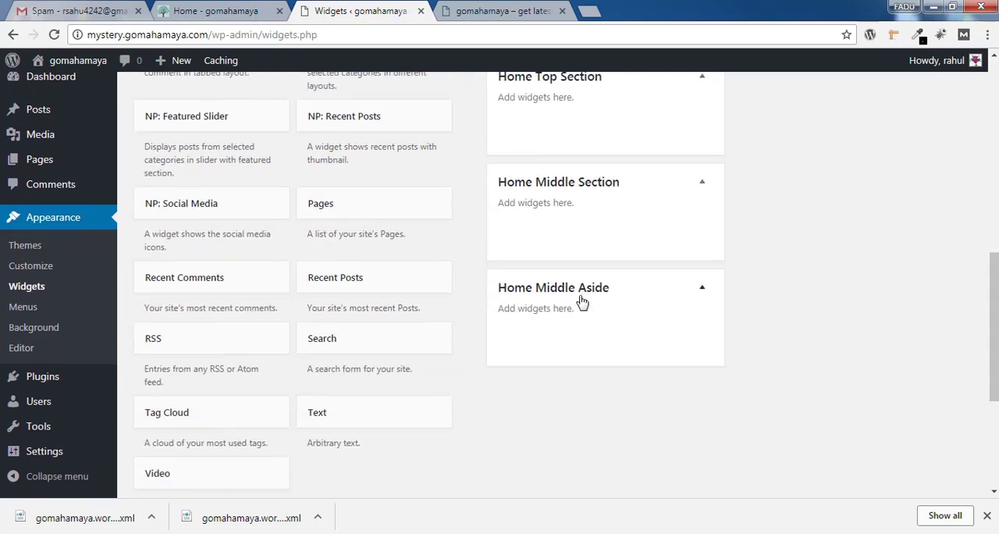
Expand the Home Bottom Section and Footer 1 widget areas
scroll(594, 312, "up", 7)
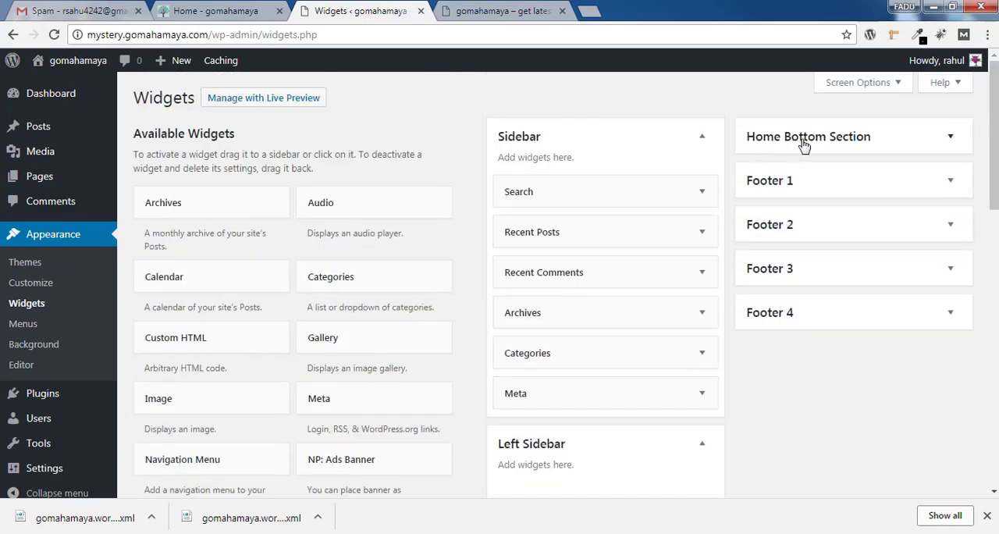
left_click(885, 144)
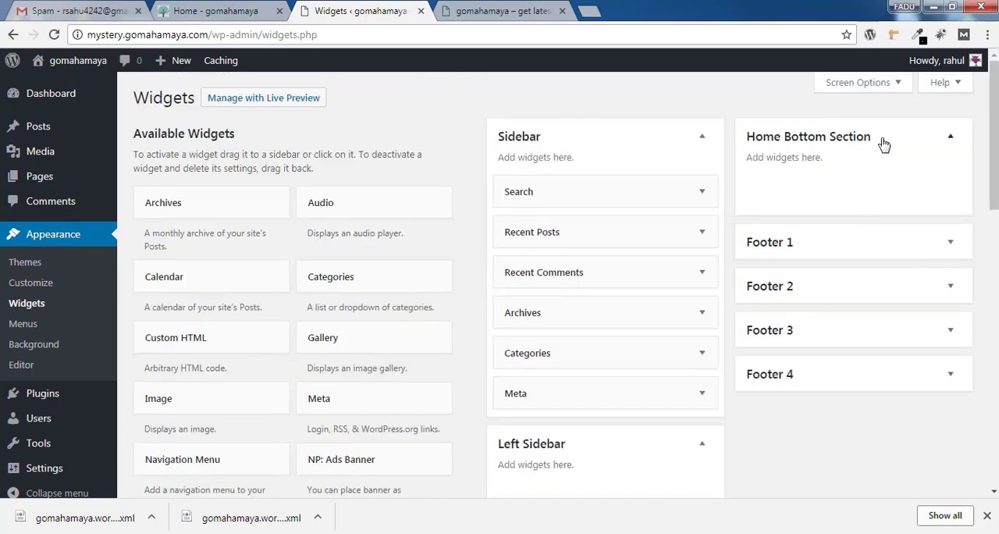
left_click(859, 248)
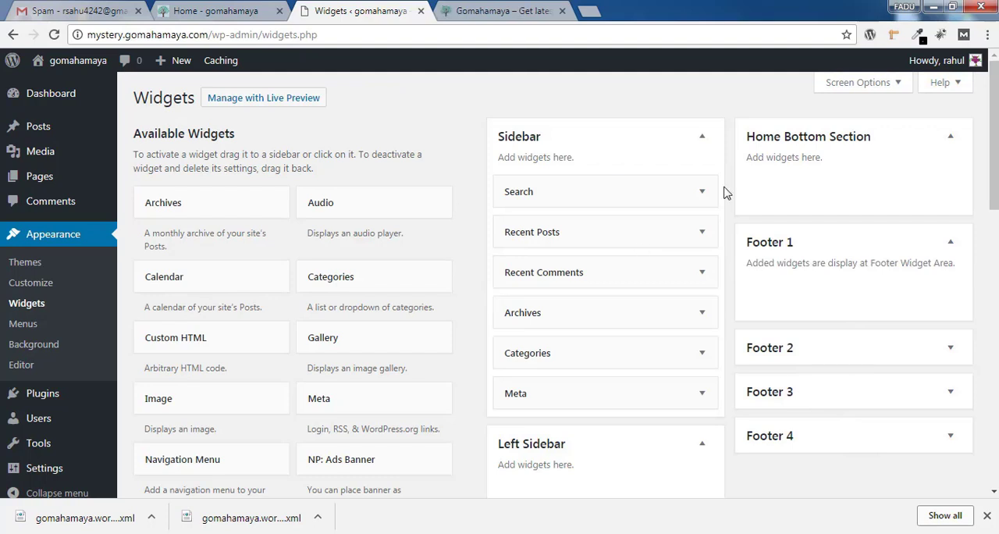
scroll(841, 221, "down", 1)
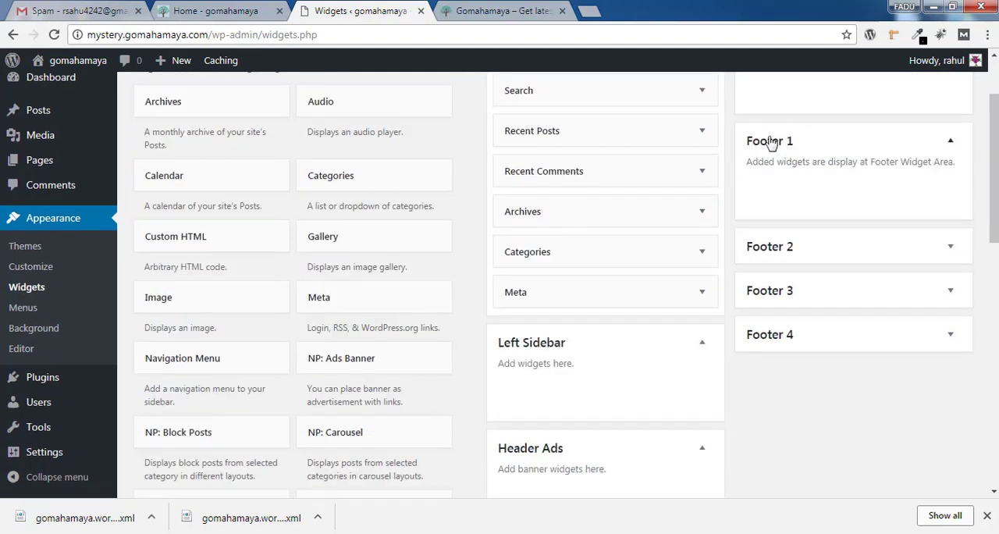
Compare the demo site's footer columns and lower home page post section with the areas on the Widgets page
left_click(507, 10)
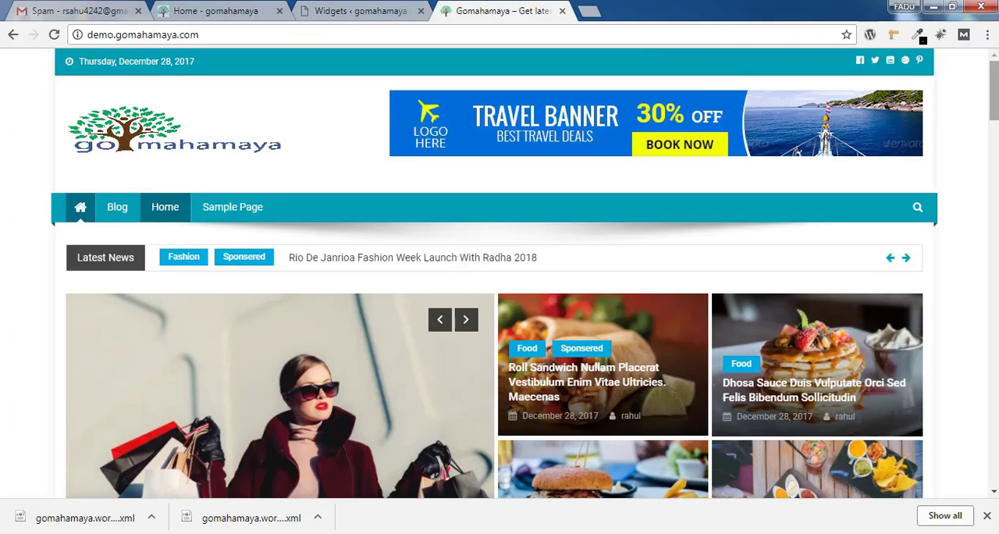
scroll(500, 297, "down", 5)
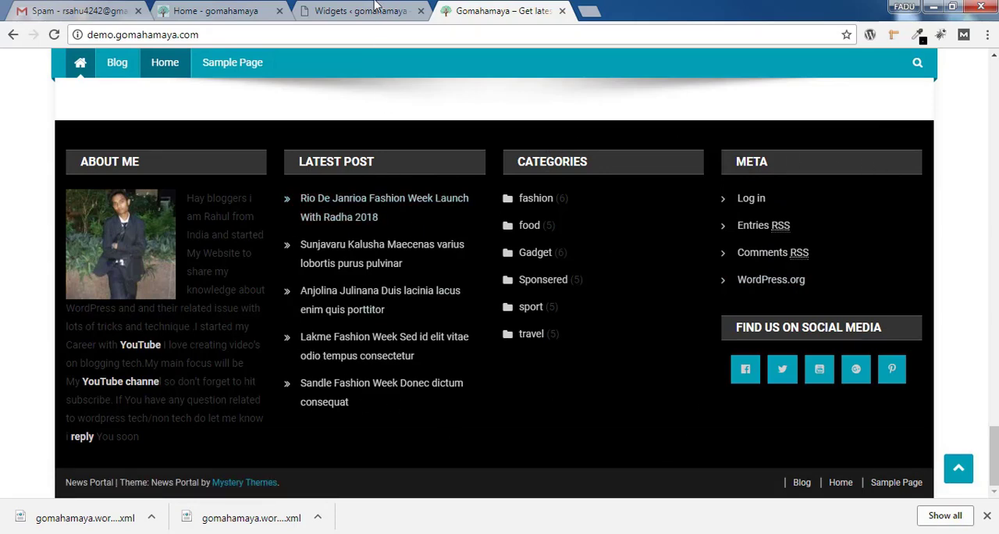
key("ctrl+shift+Tab")
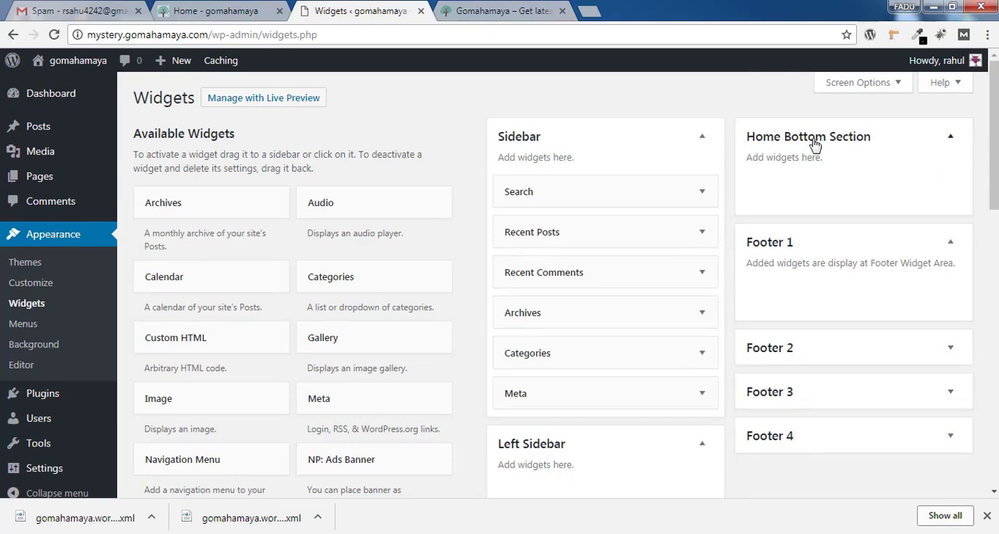
left_click(527, 11)
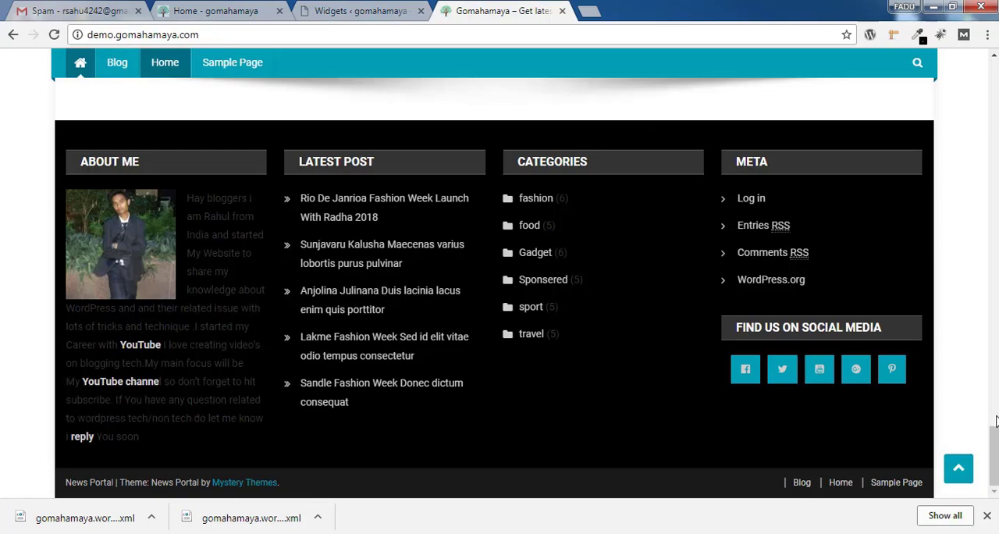
left_click_drag(995, 440, 995, 384)
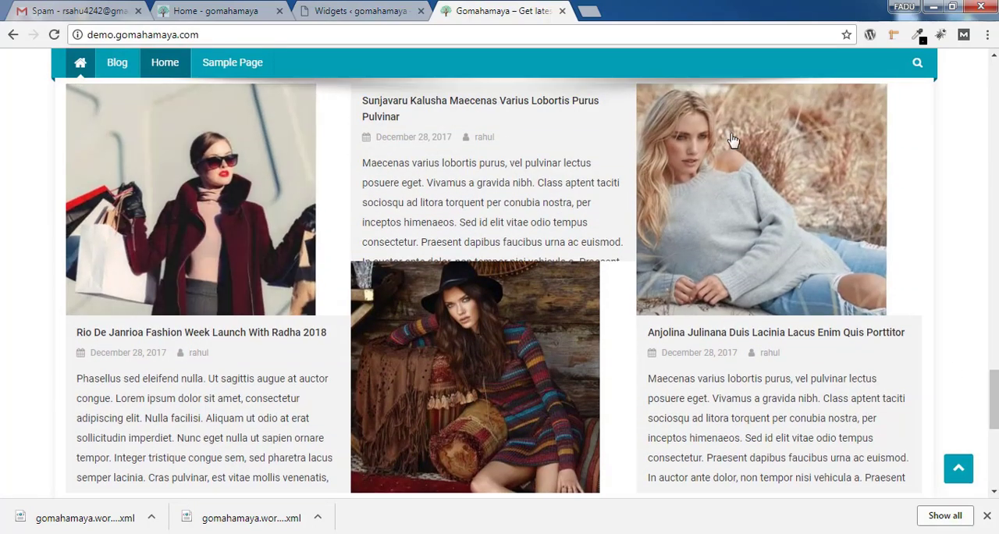
left_click(361, 10)
left_click_drag(995, 156, 995, 281)
scroll(569, 250, "down", 3)
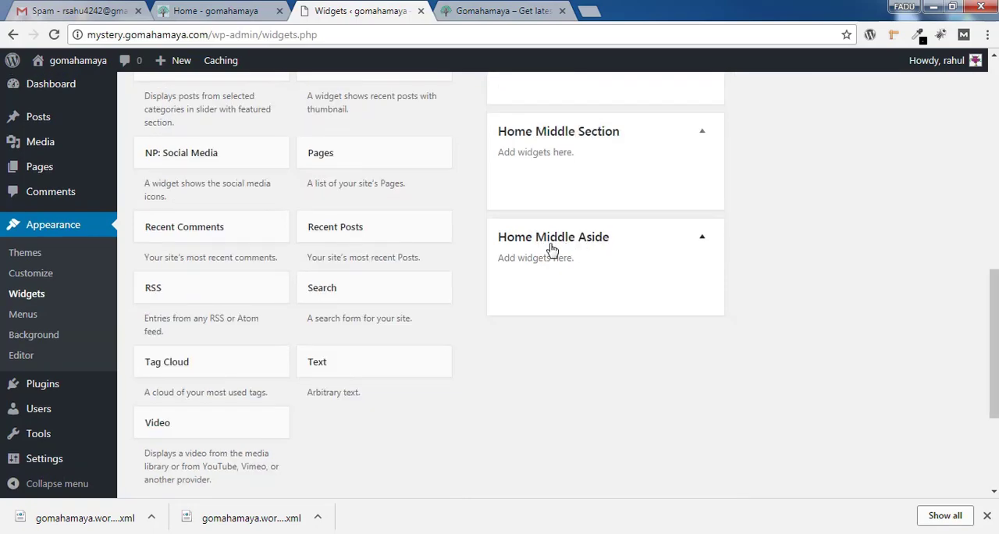
Compare the demo home page's Gadget, Sports and side column blocks with the Home Middle Section and Home Middle Aside widget areas
left_click(479, 8)
scroll(499, 289, "down", 10)
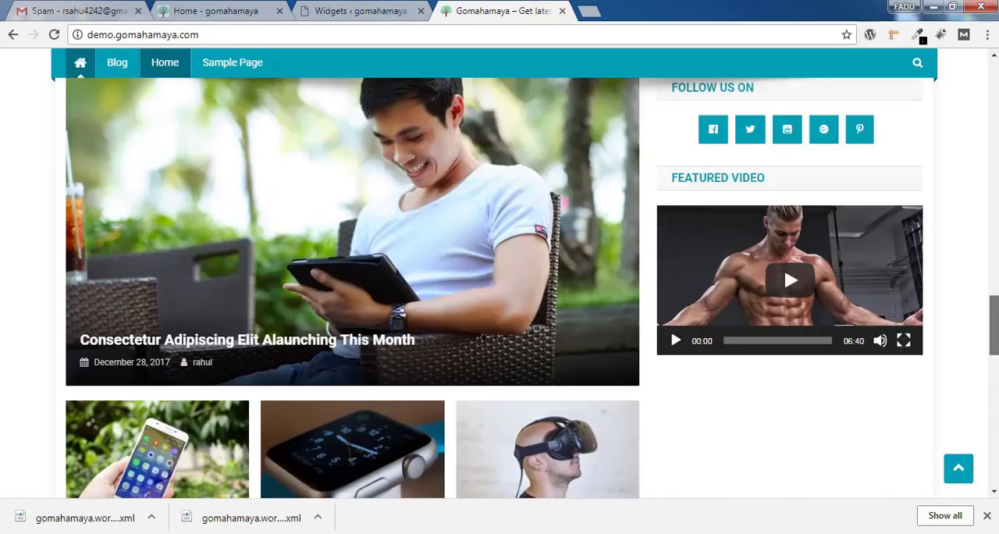
left_click_drag(995, 266, 994, 267)
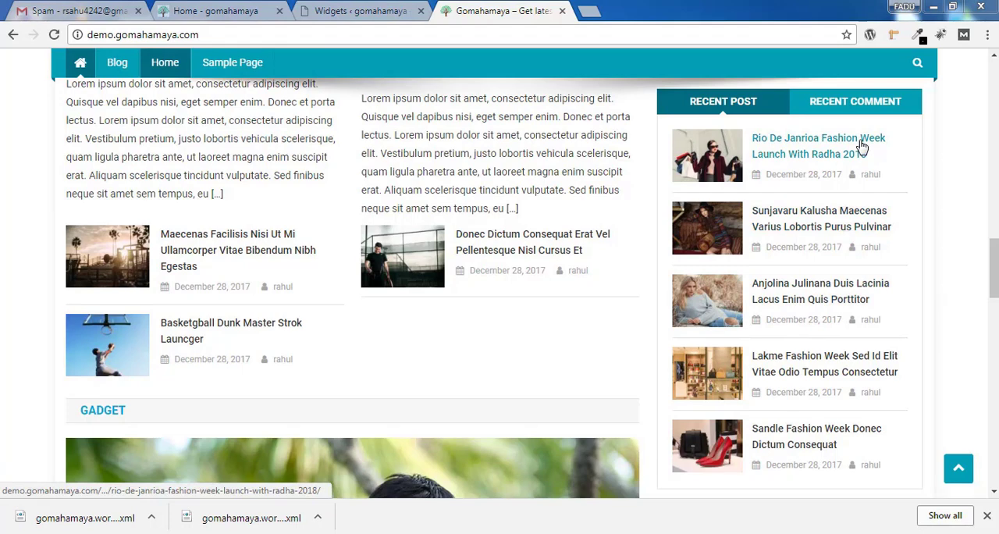
left_click(391, 14)
scroll(620, 350, "up", 1)
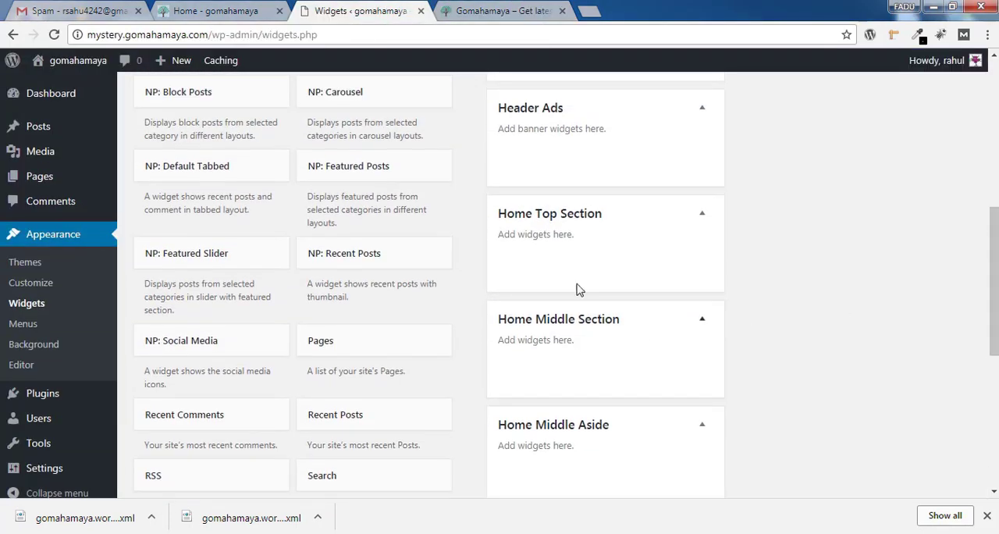
left_click(527, 12)
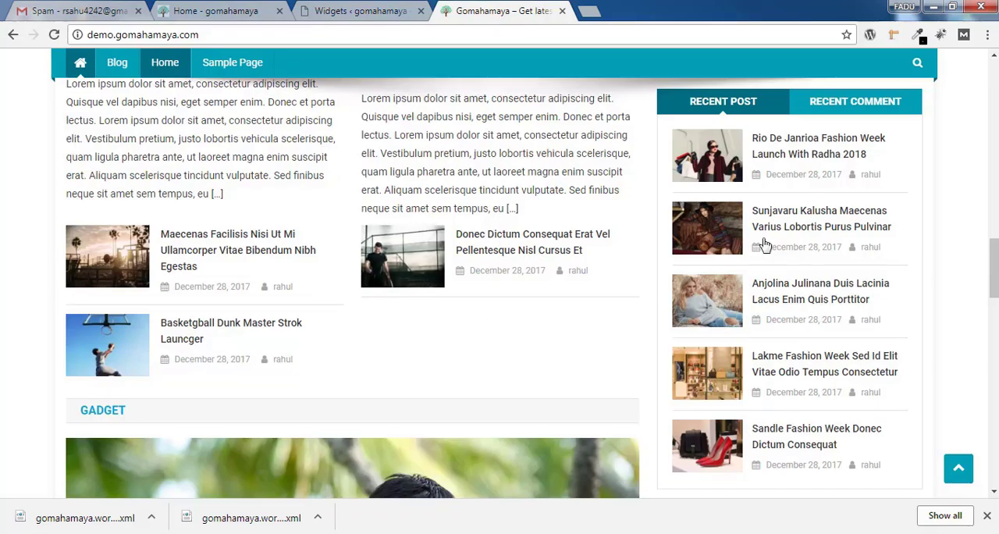
scroll(363, 467, "down", 3)
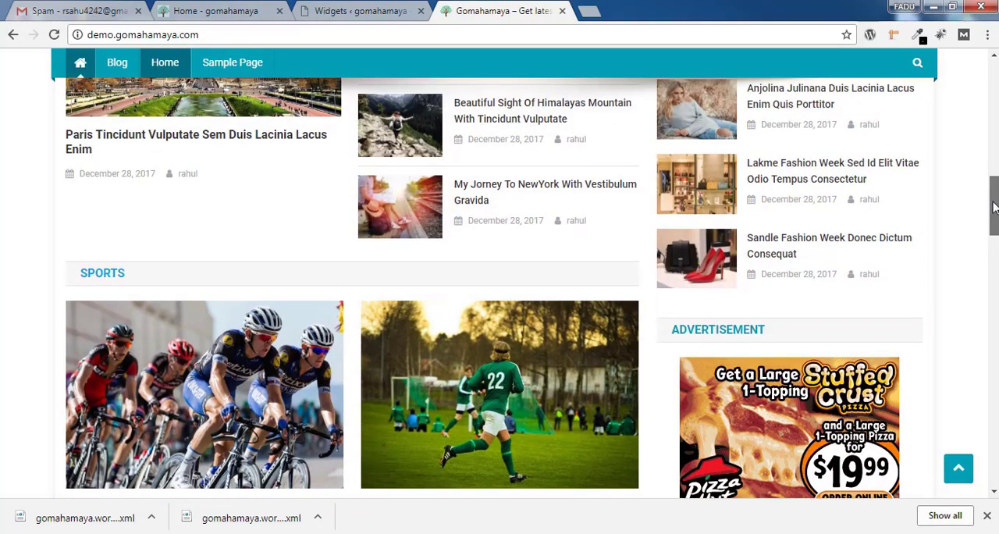
left_click_drag(994, 204, 994, 406)
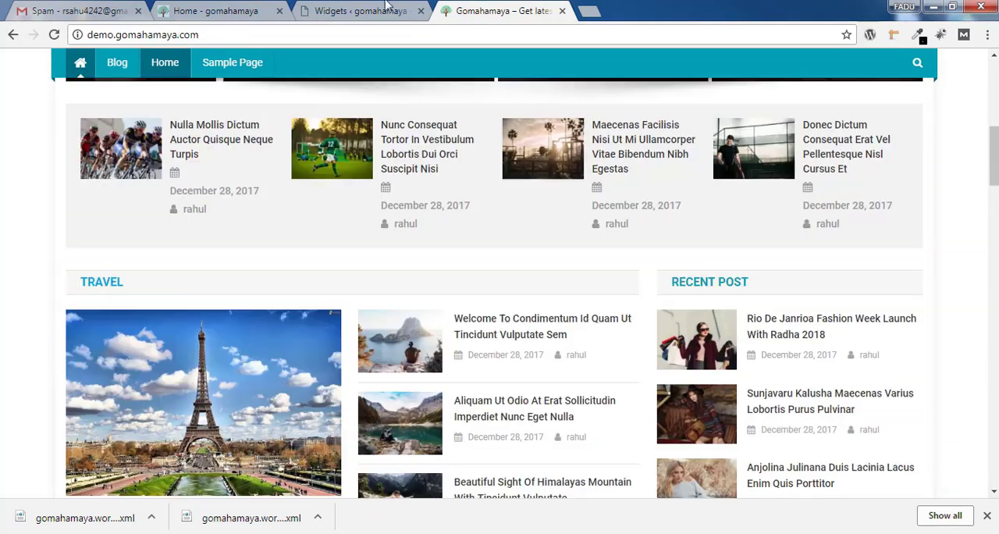
Compare the demo site's top slider, featured posts row and header banner with the Home Top Section and Header Ads widget areas
left_click(382, 10)
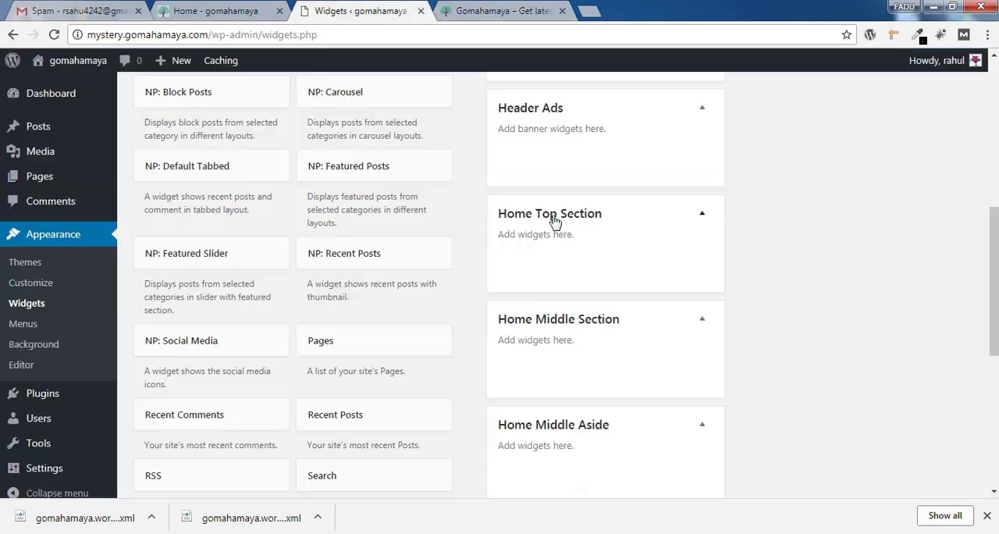
left_click(490, 11)
left_click_drag(994, 176, 994, 152)
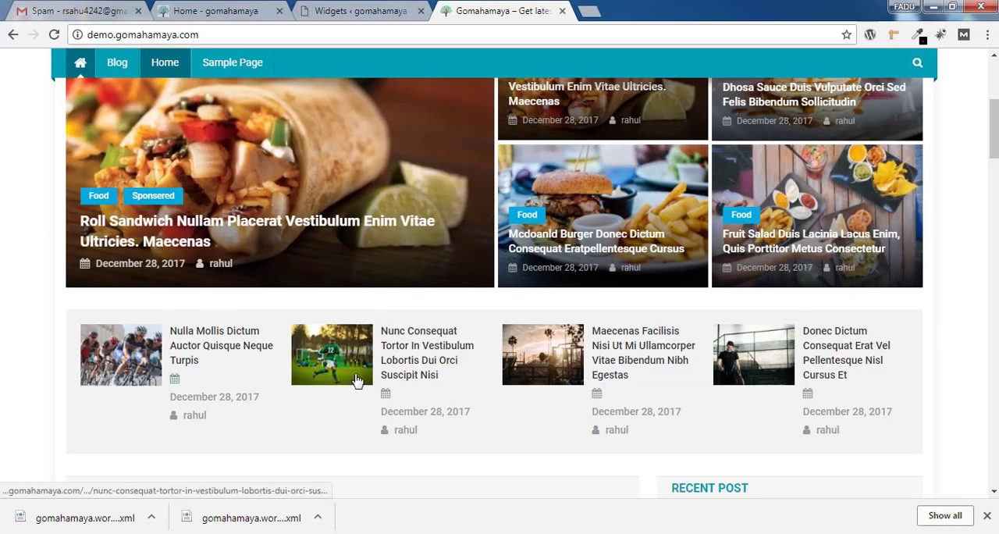
left_click(375, 11)
scroll(565, 278, "up", 3)
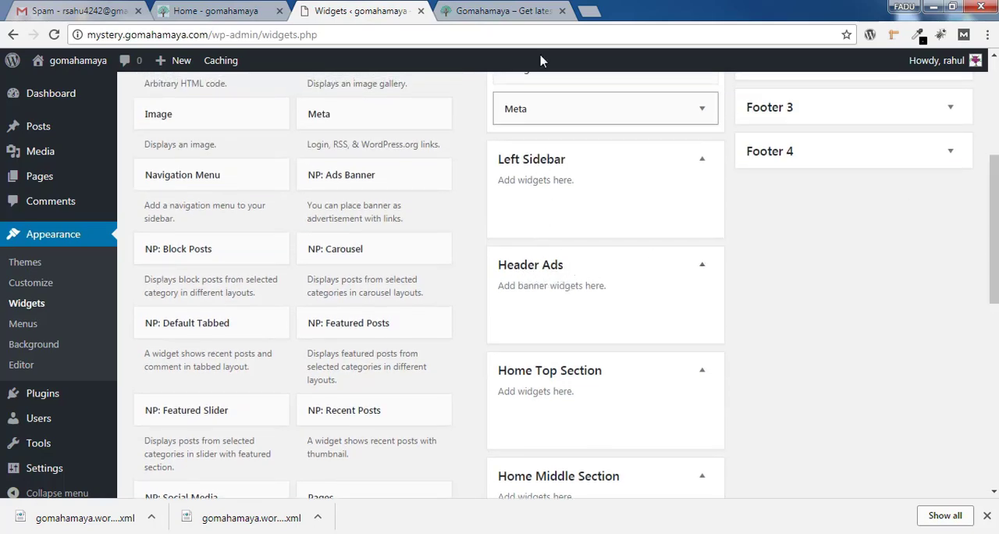
left_click(504, 11)
left_click_drag(996, 131, 997, 78)
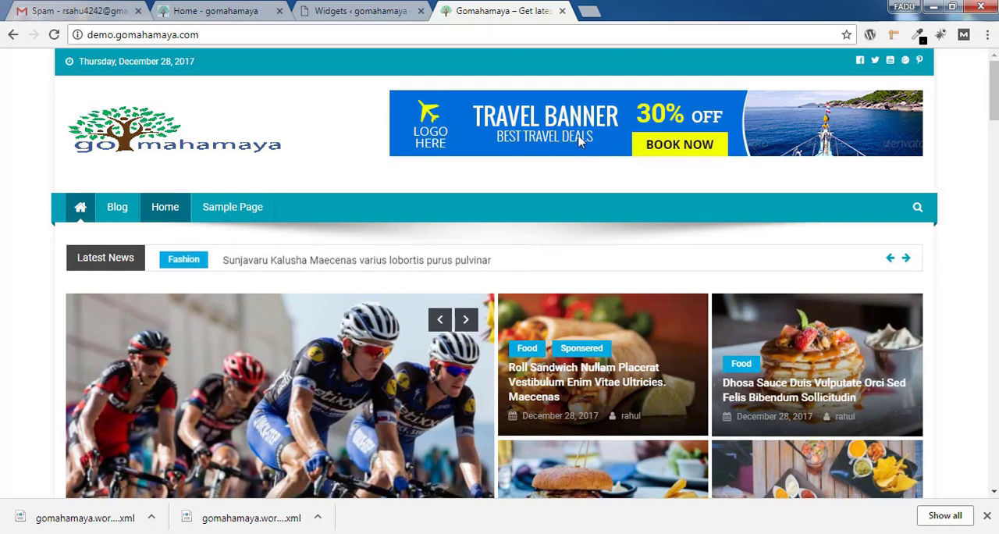
left_click(360, 11)
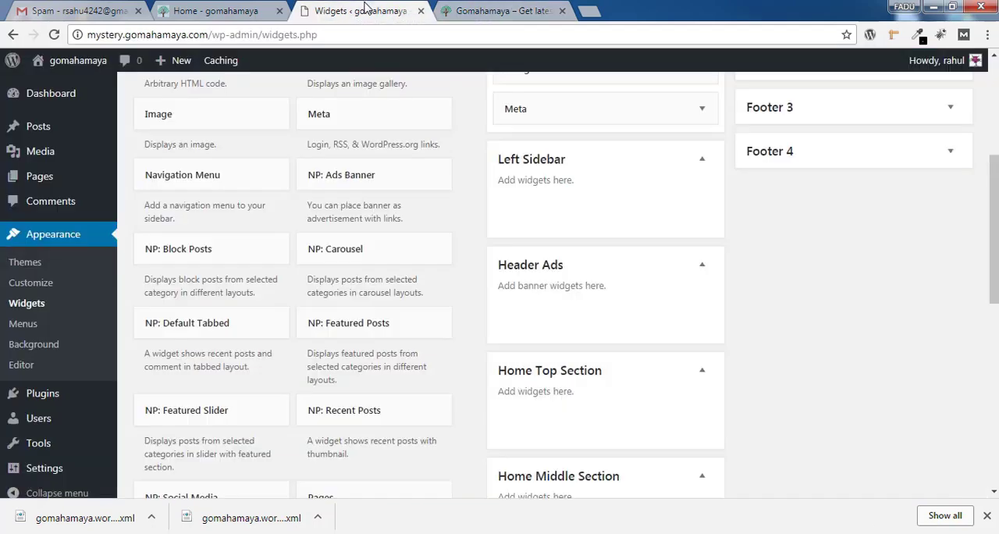
Examine the available sidebar layouts in the post meta options of a new post and return to the Widgets page
scroll(546, 274, "up", 2)
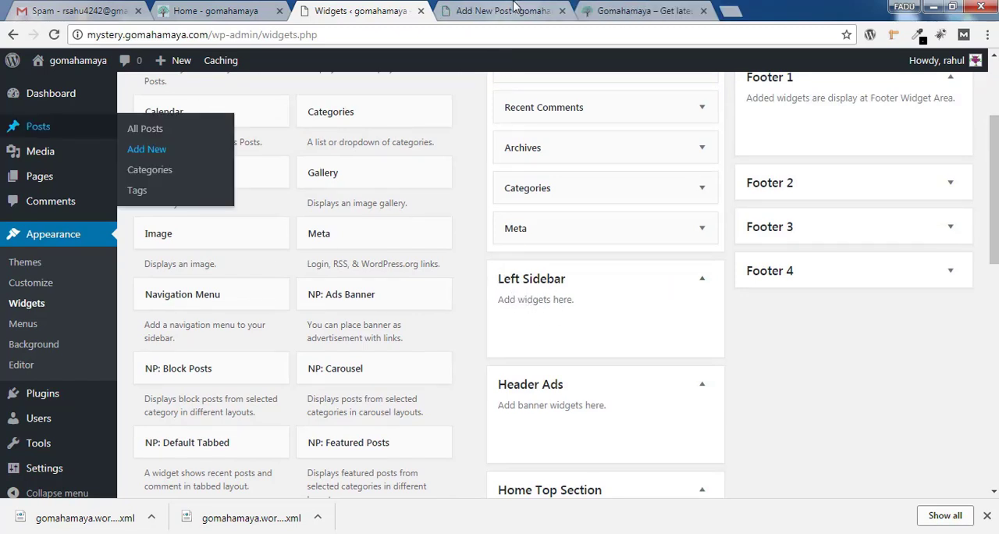
left_click(514, 9)
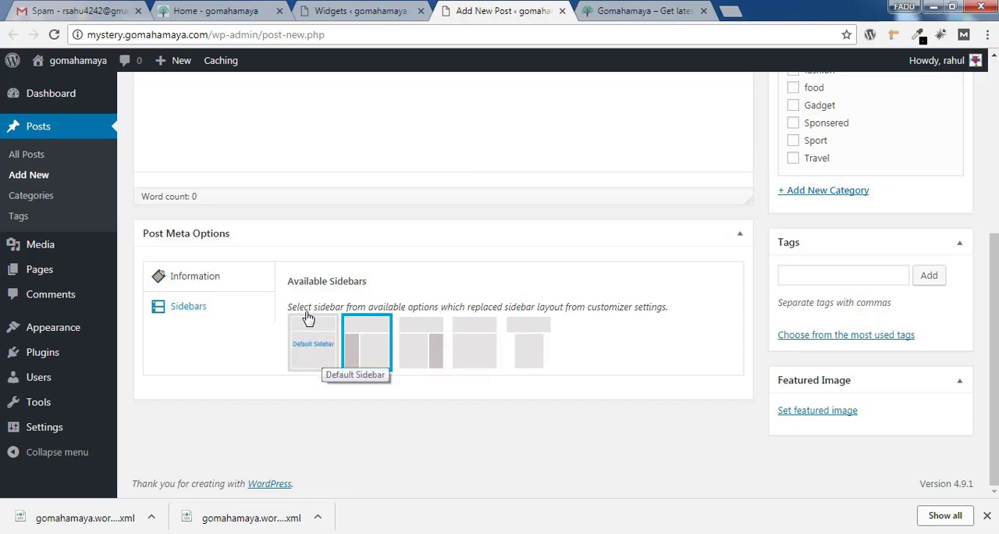
left_click(366, 10)
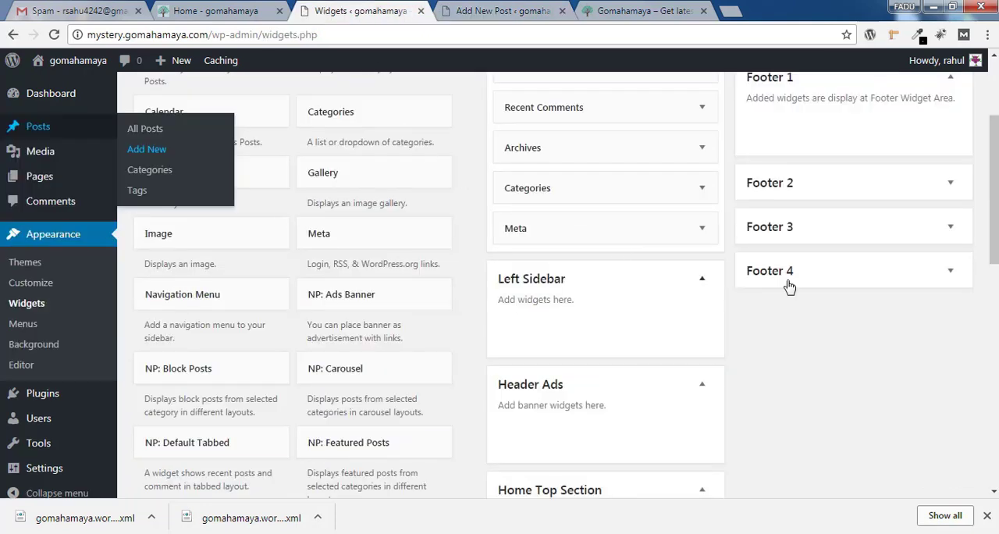
Remove the Search, Recent Posts, Recent Comments, Archives, Categories and Meta widgets from the Sidebar area
scroll(994, 249, "up", 1)
scroll(547, 156, "up", 1)
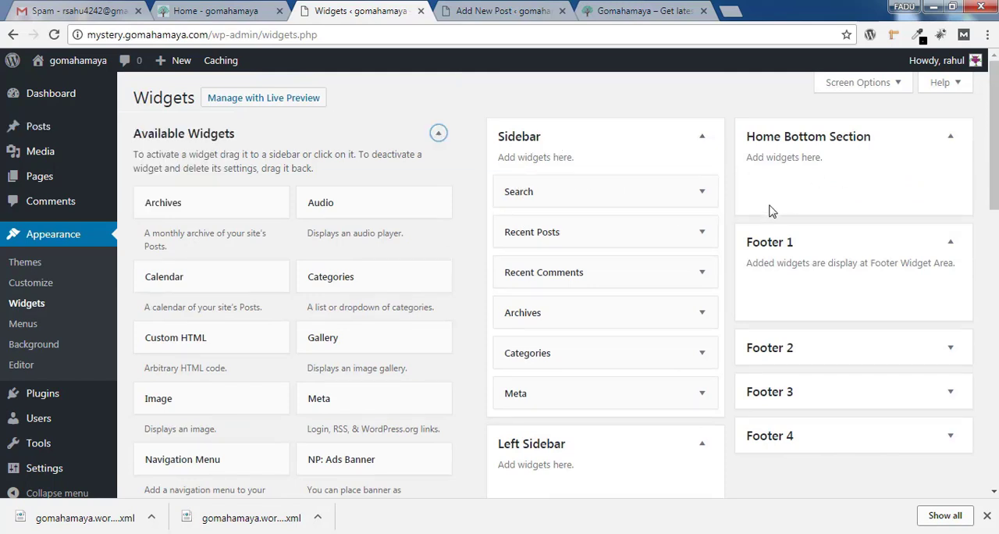
left_click_drag(645, 192, 360, 238)
left_click_drag(660, 185, 354, 222)
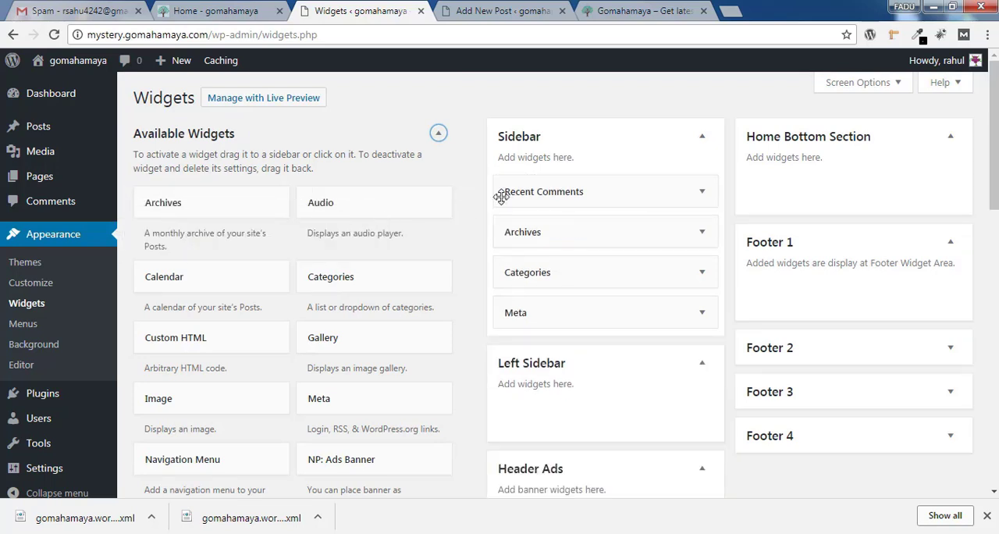
left_click_drag(647, 191, 453, 221)
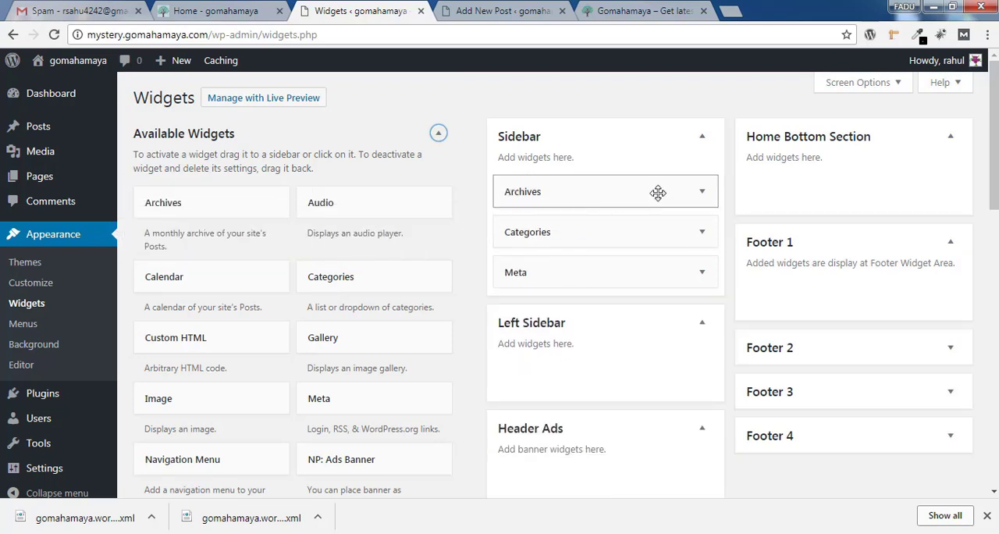
left_click_drag(658, 192, 309, 257)
left_click_drag(647, 187, 437, 232)
left_click_drag(649, 191, 342, 246)
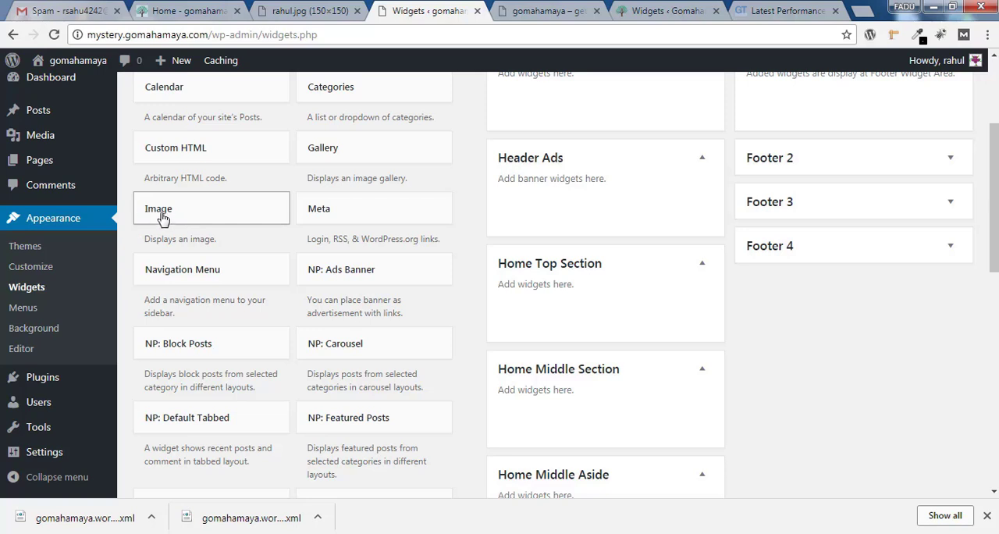
Add an Image widget to the Header Ads area
left_click(244, 216)
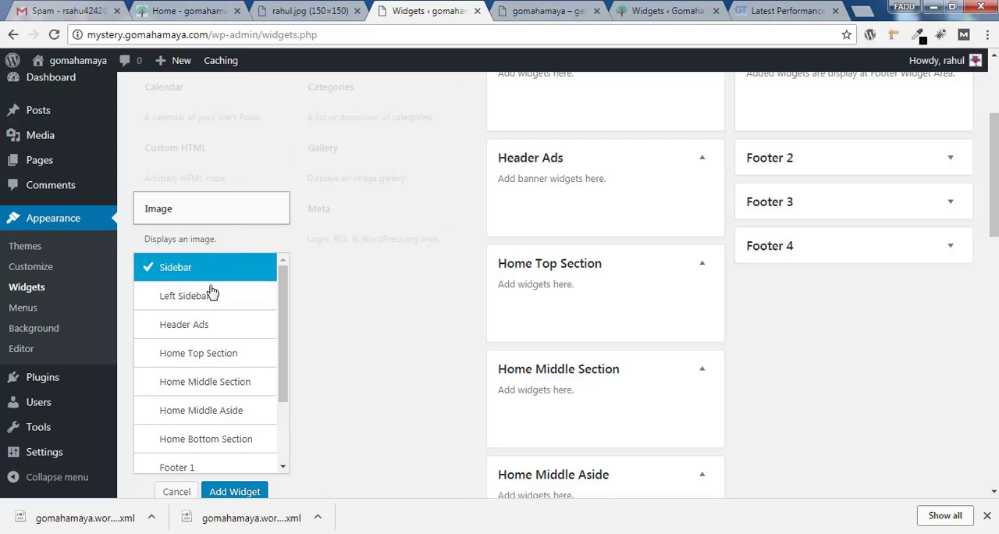
left_click(196, 331)
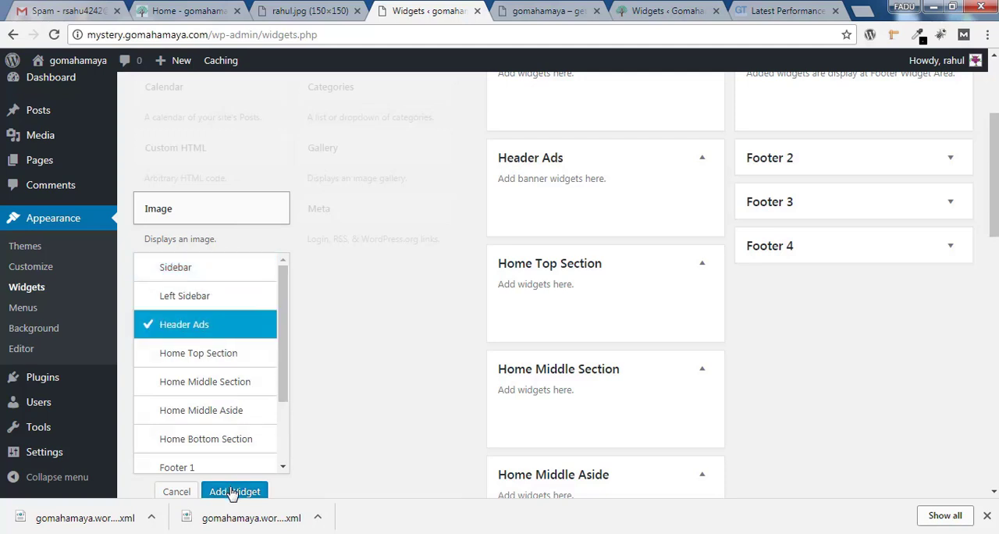
left_click(232, 492)
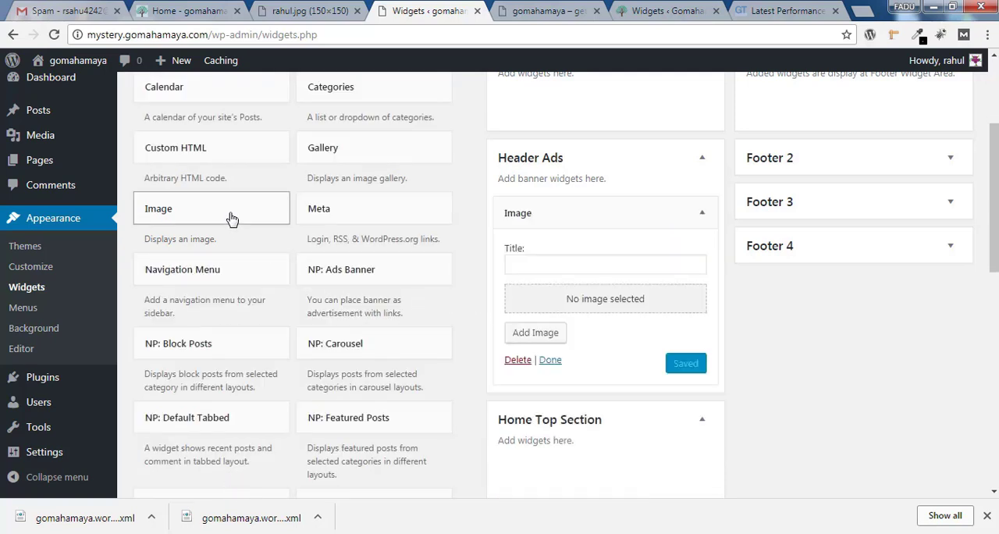
left_click_drag(232, 219, 638, 180)
scroll(794, 237, "down", 2)
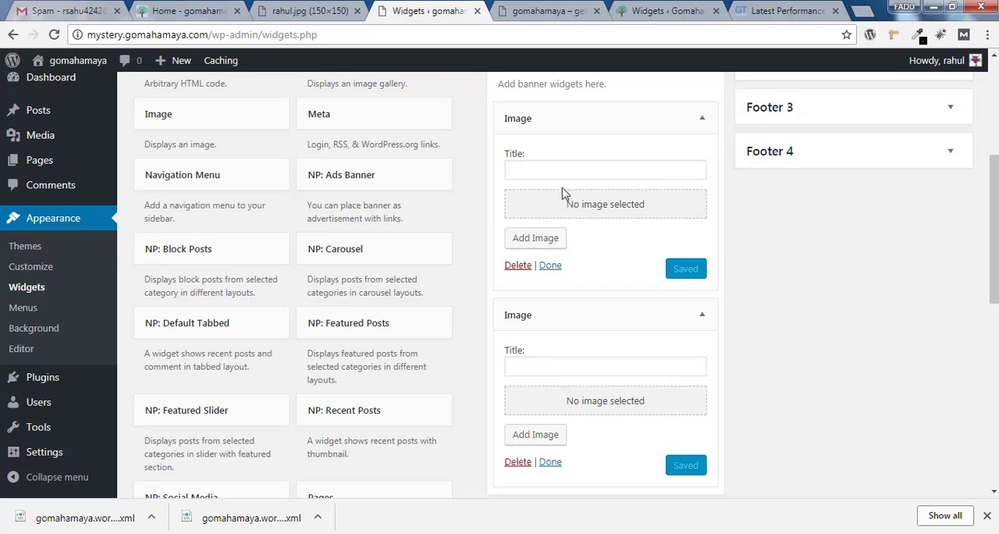
left_click(517, 463)
Upload the banner file 728x90.jpg from the computer for the Image widget in Header Ads
left_click(545, 174)
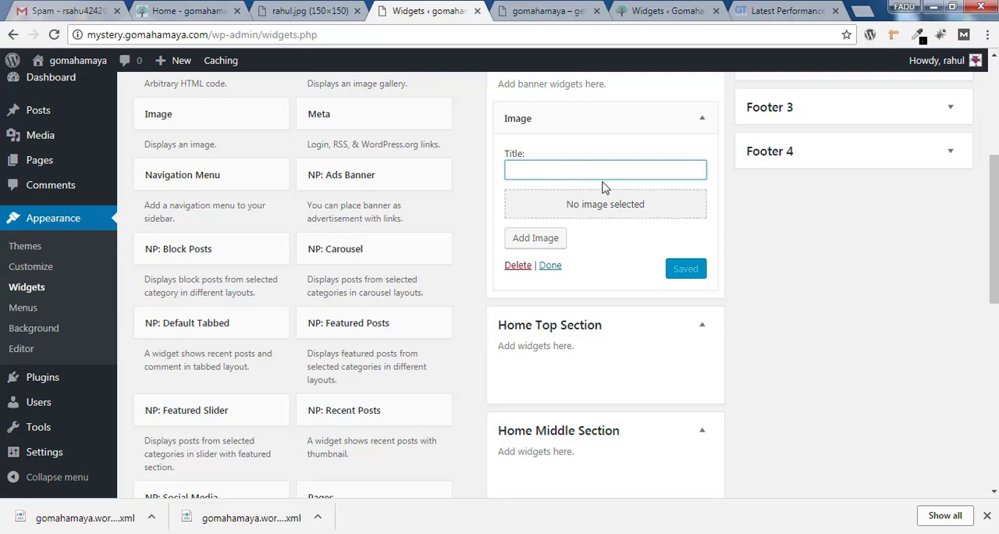
left_click(536, 239)
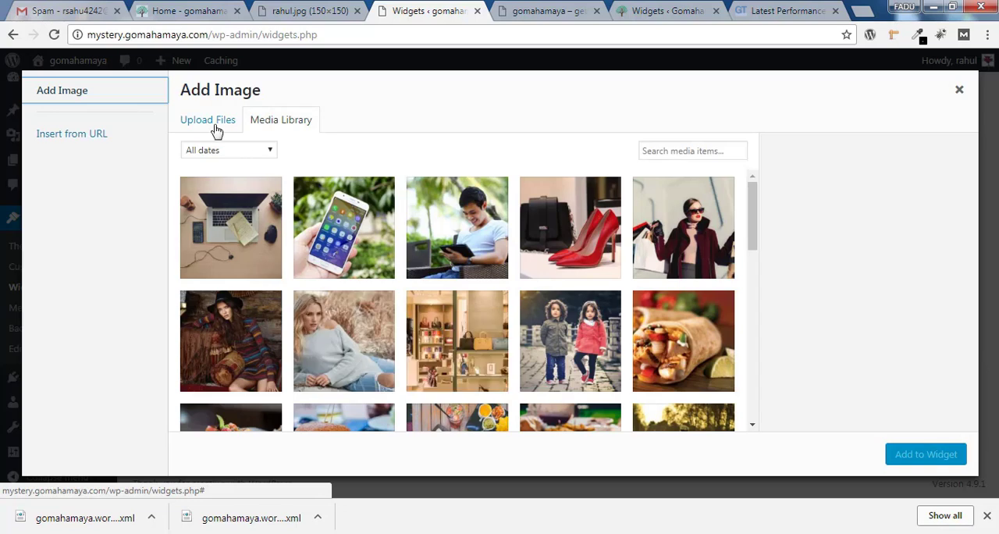
left_click(216, 127)
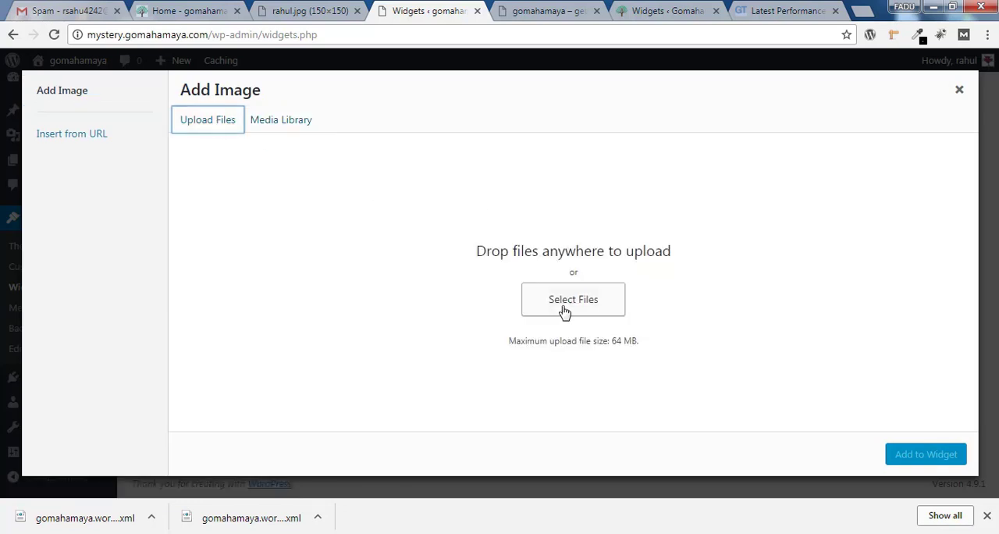
left_click(564, 311)
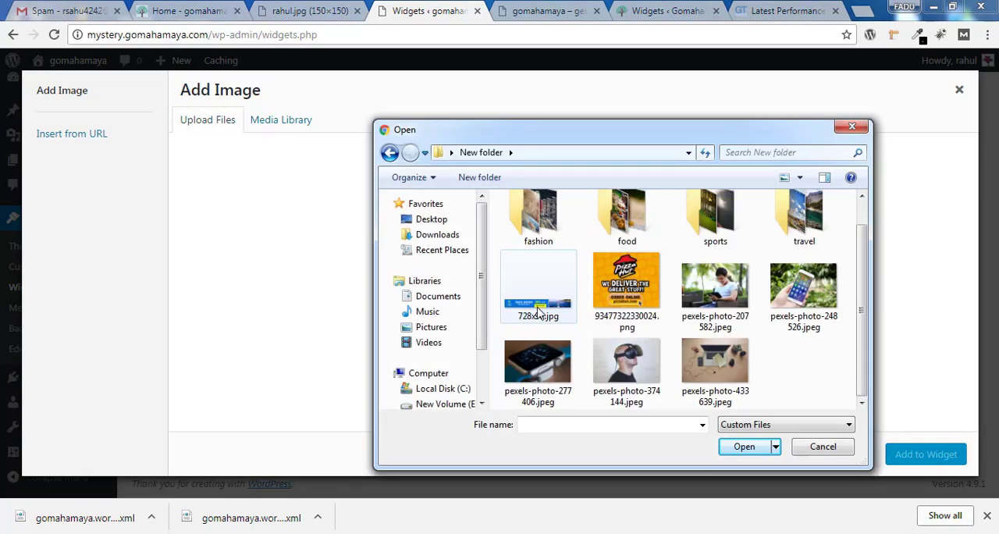
left_click(538, 316)
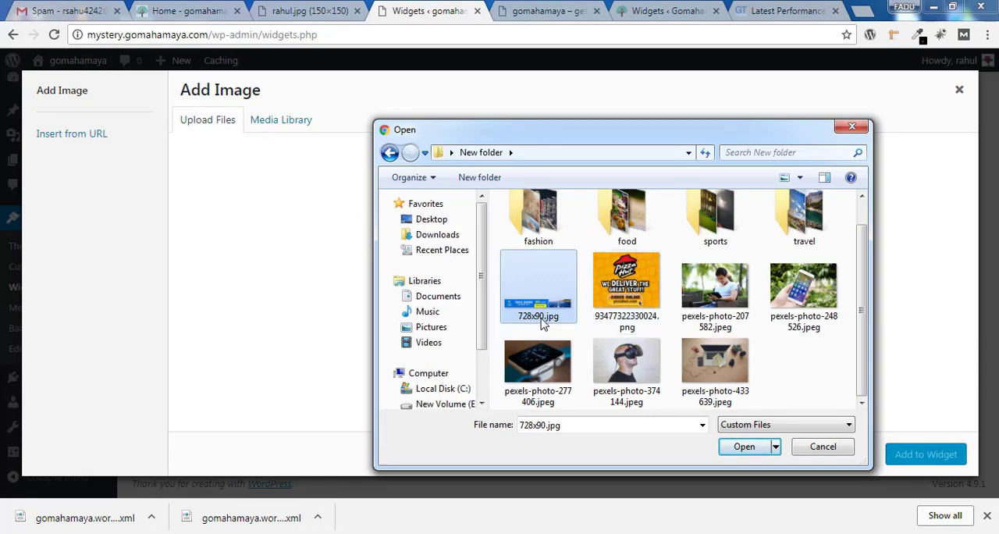
left_click(746, 446)
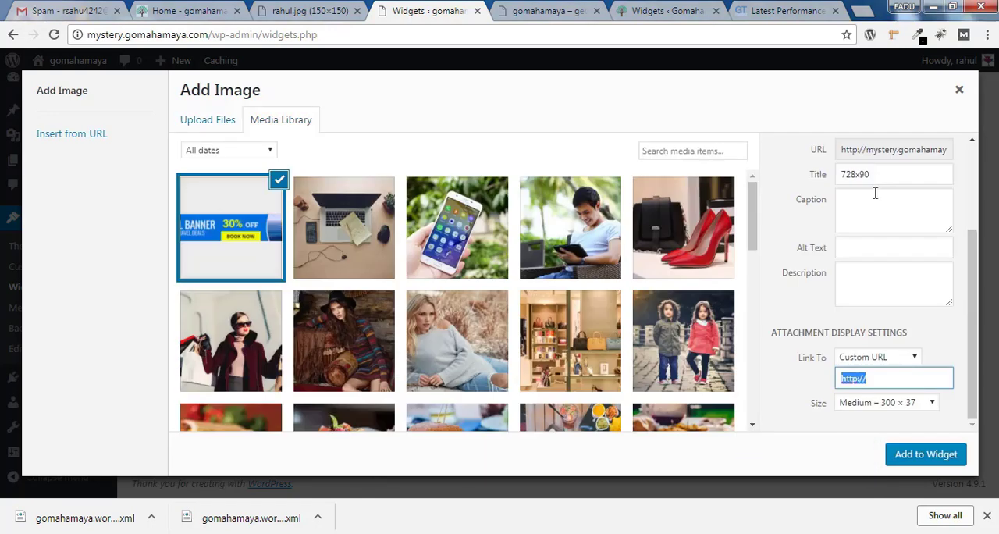
Copy the banner's title 728x90 into its alt text and add the image to the widget
left_click_drag(876, 179, 836, 180)
key("ctrl+c")
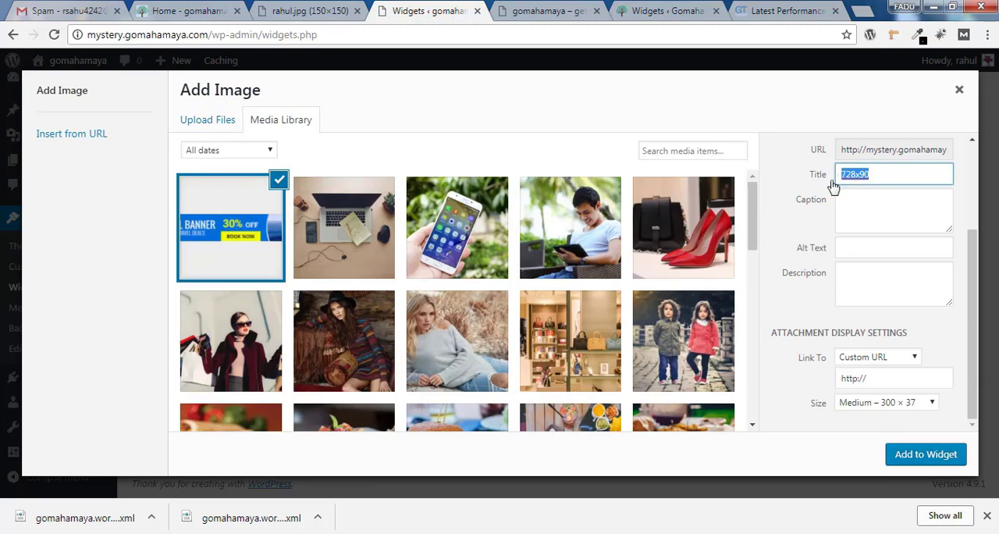
left_click(863, 249)
key("ctrl+v")
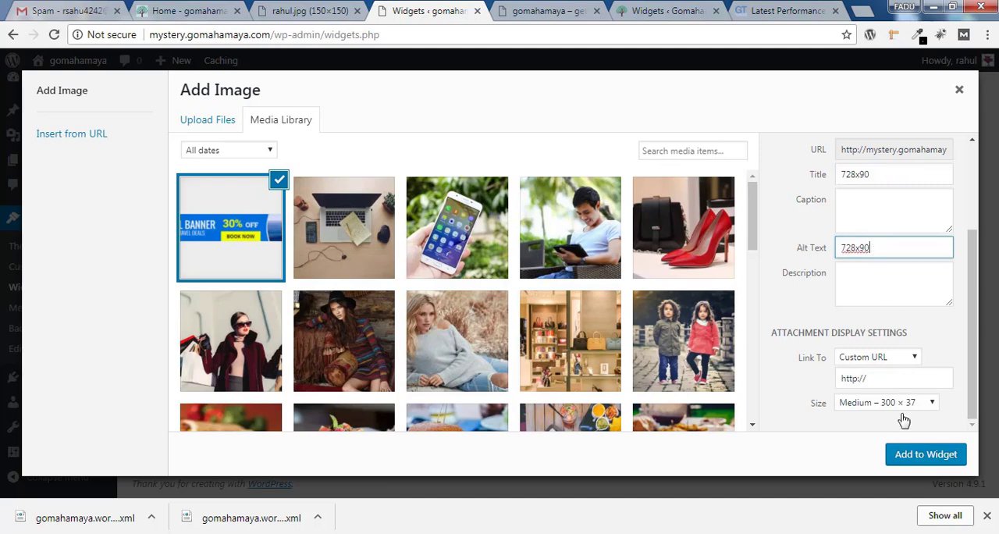
left_click(919, 463)
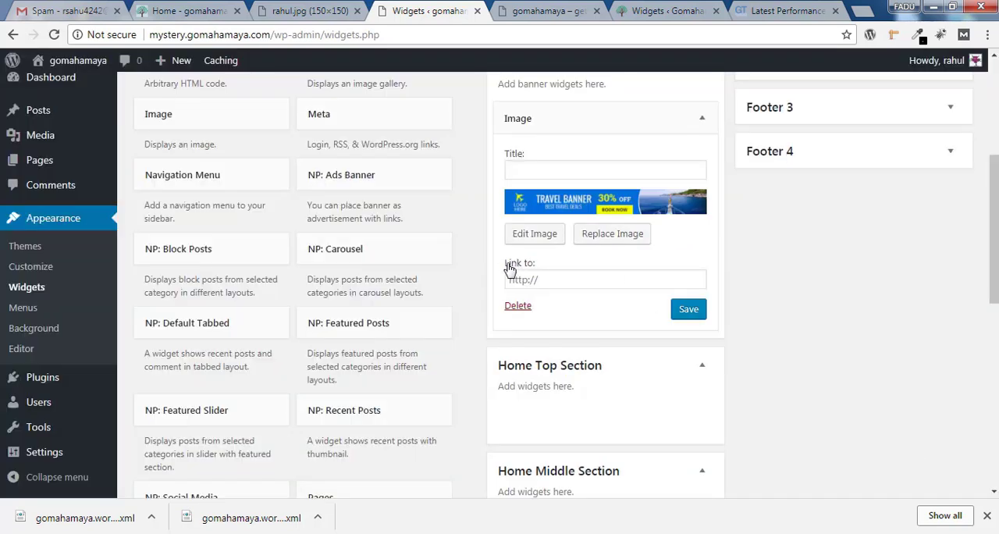
left_click(543, 279)
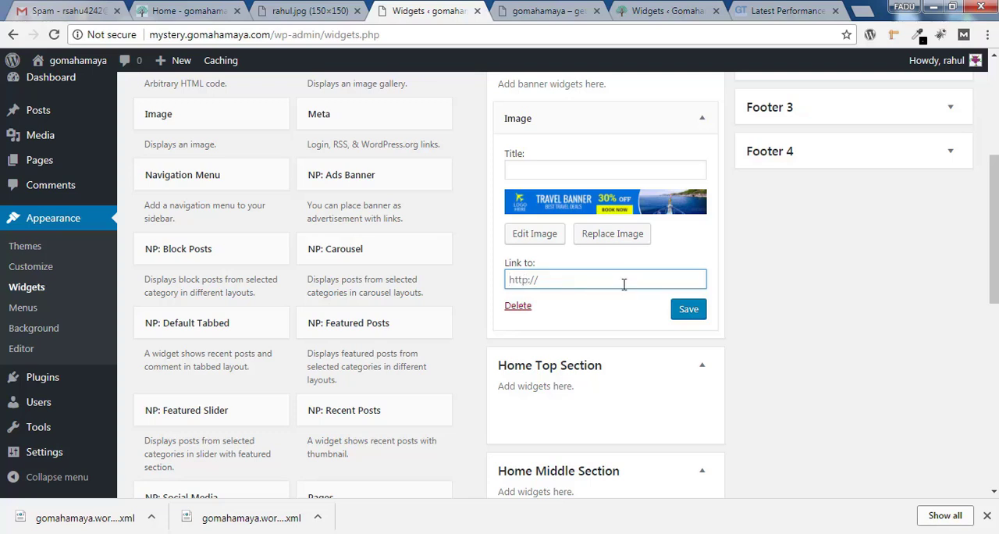
type("https://www.gomahamaya.com/")
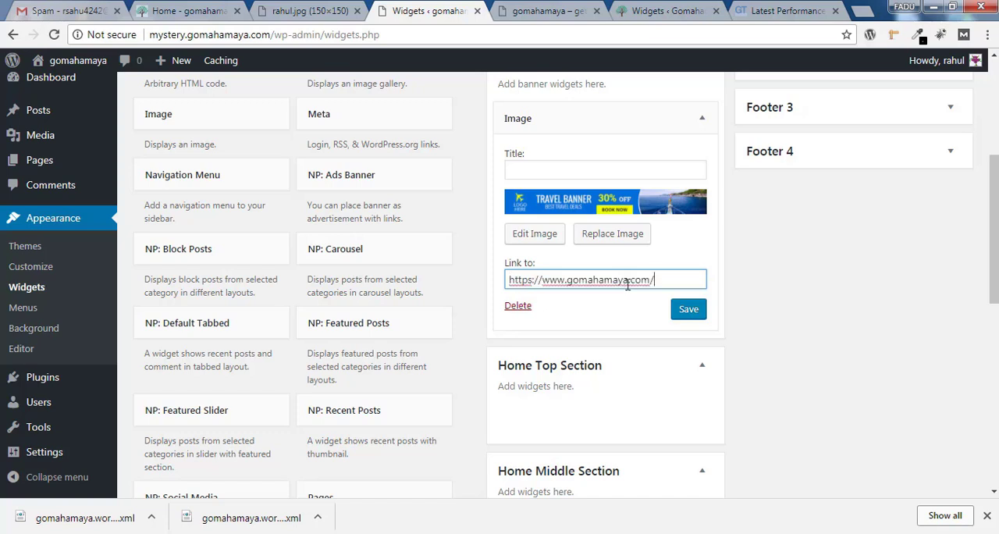
left_click(697, 314)
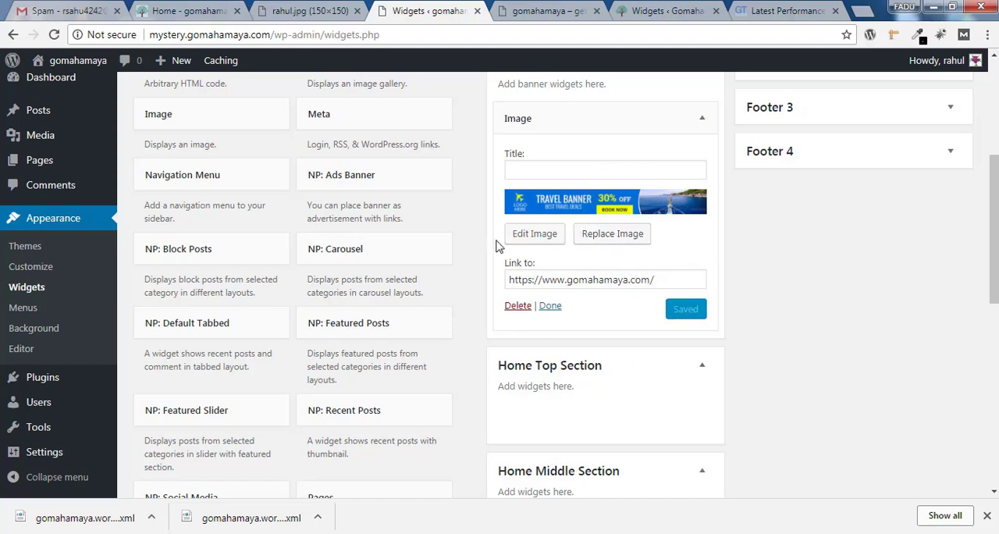
Open the live site in a separate tab and check how the header banner displays
mouse_move(91, 62)
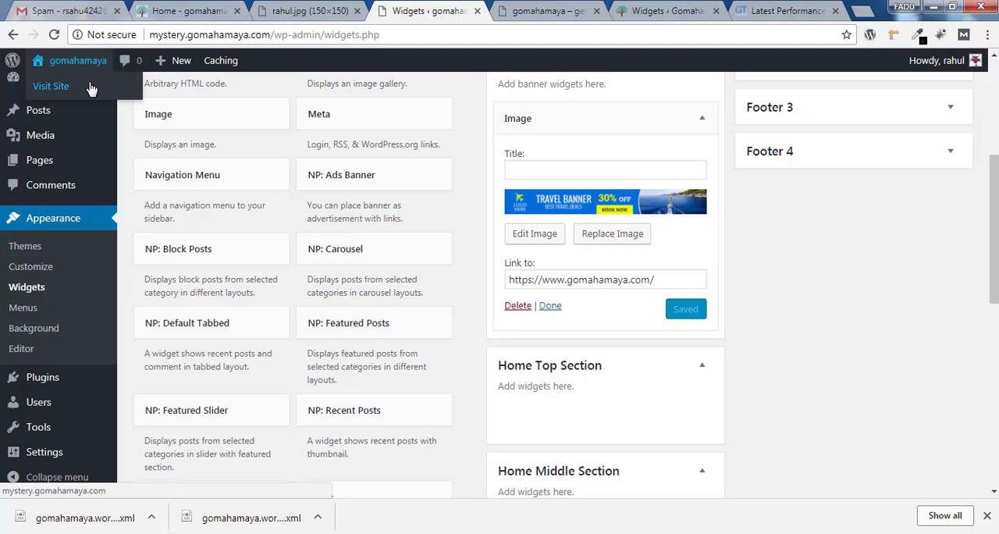
right_click(91, 88)
left_click(156, 92)
left_click(478, 10)
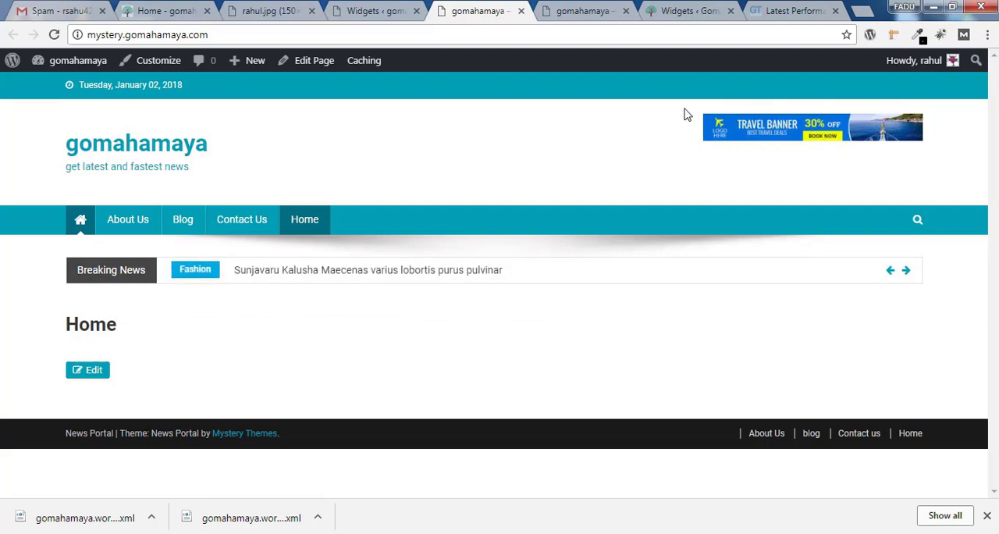
Set the header banner's display size to Full Size – 728 × 90, update the image details and save the Image widget
left_click(383, 12)
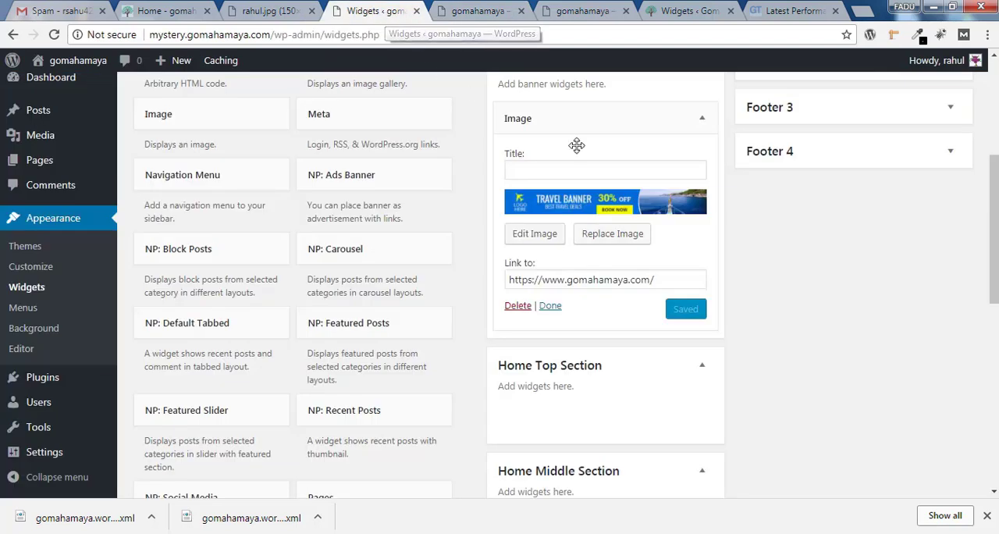
left_click(537, 234)
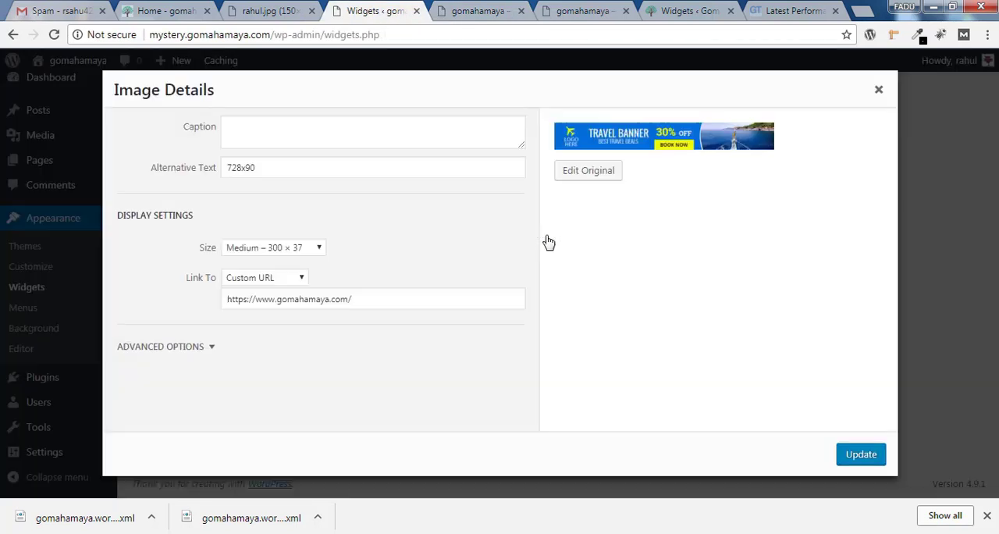
left_click(263, 252)
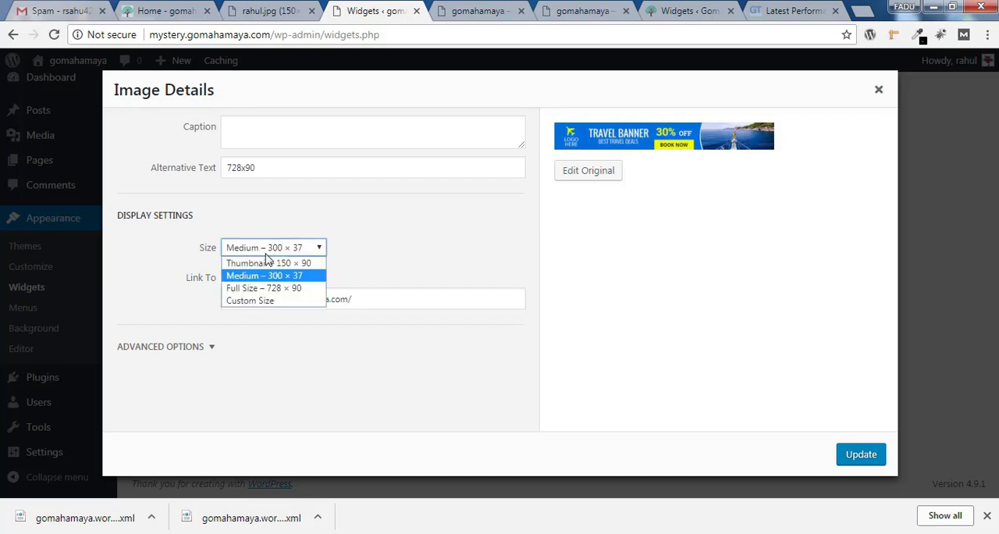
left_click(276, 289)
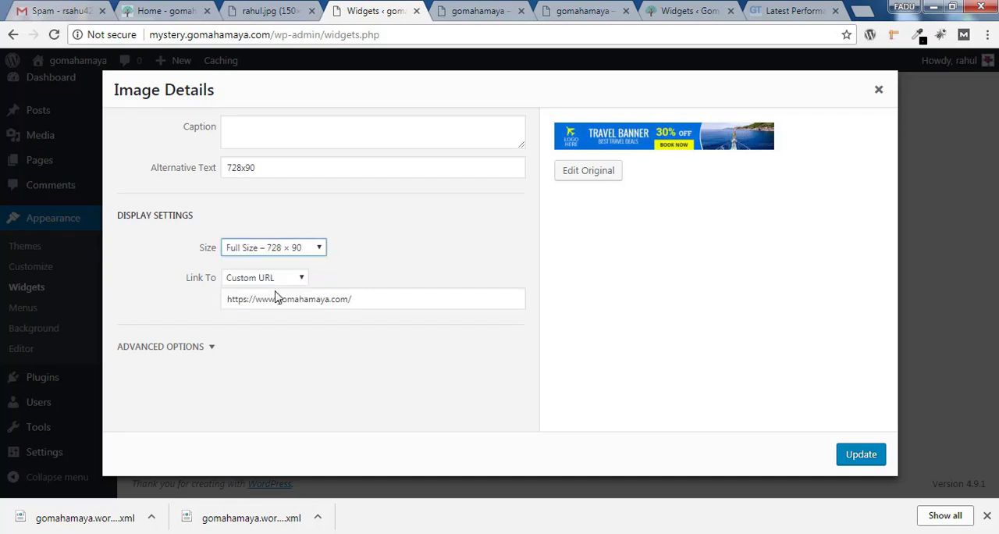
left_click_drag(368, 303, 196, 312)
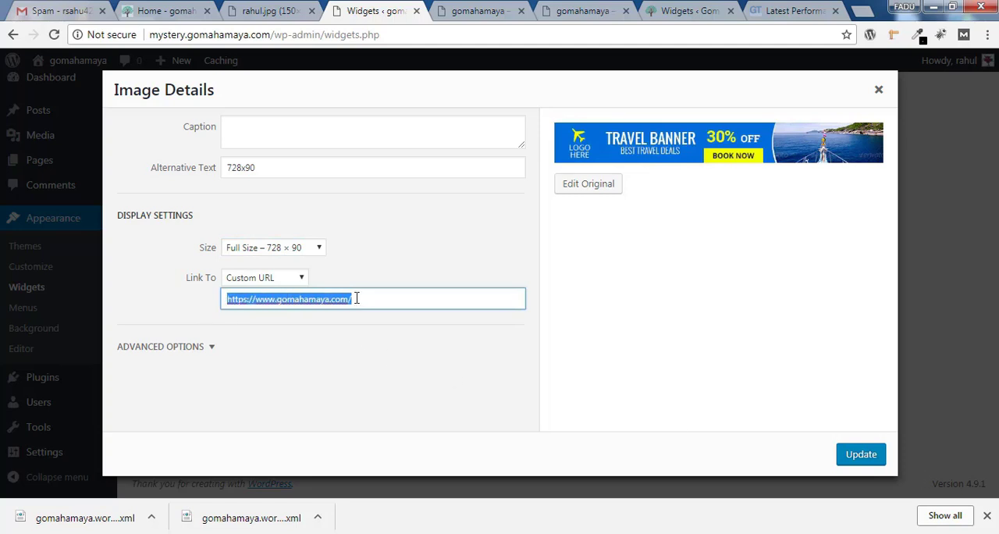
left_click(872, 465)
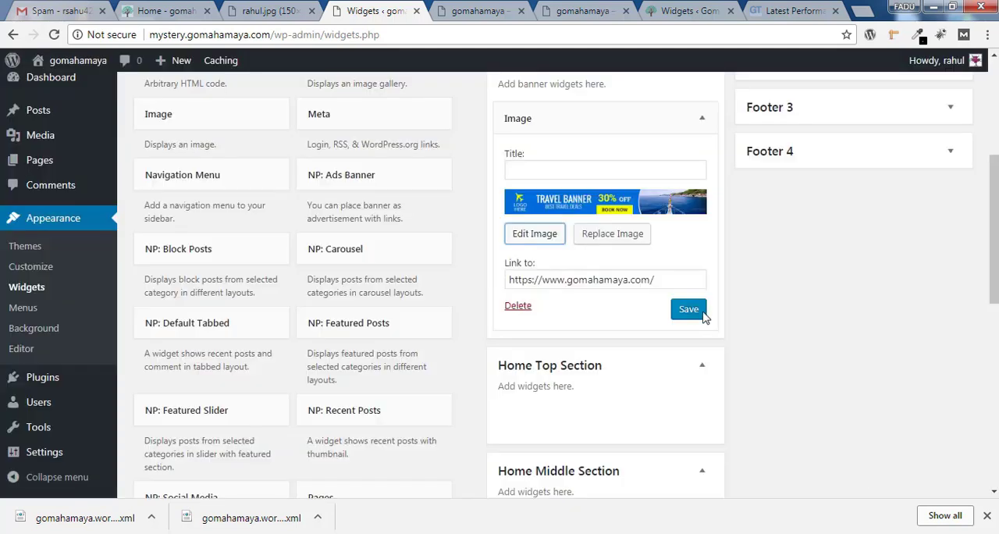
left_click(693, 311)
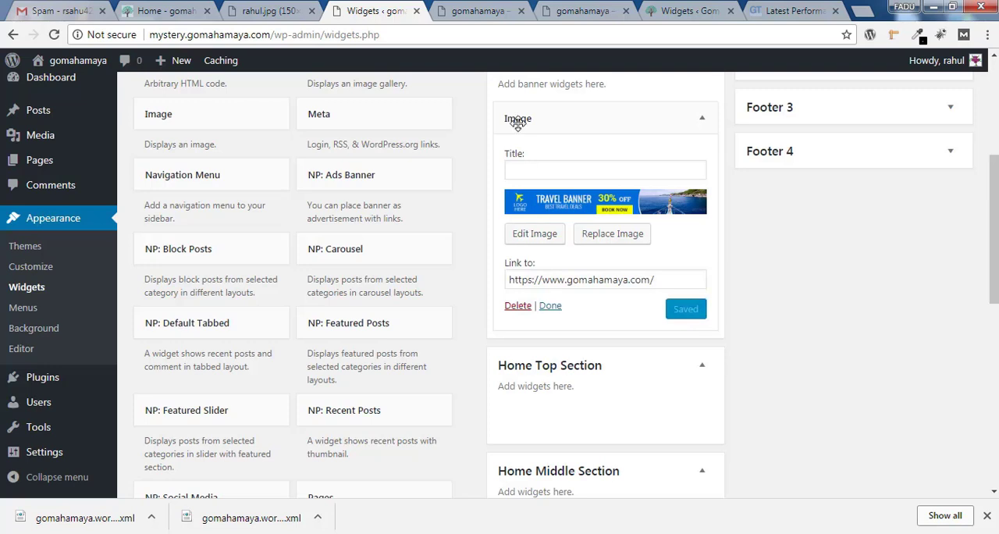
Reload the live site to check the resized header banner, and return to the widgets page
left_click(476, 11)
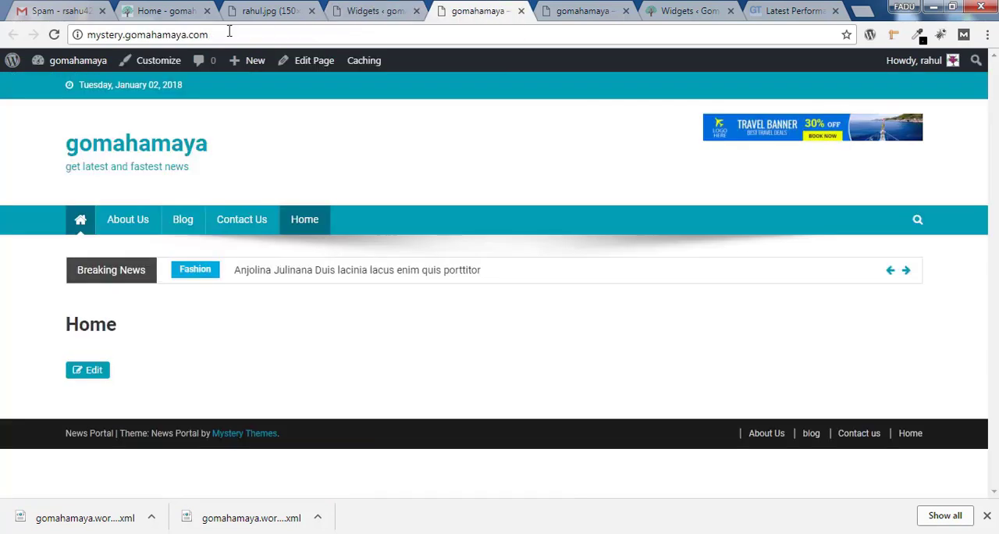
left_click(54, 36)
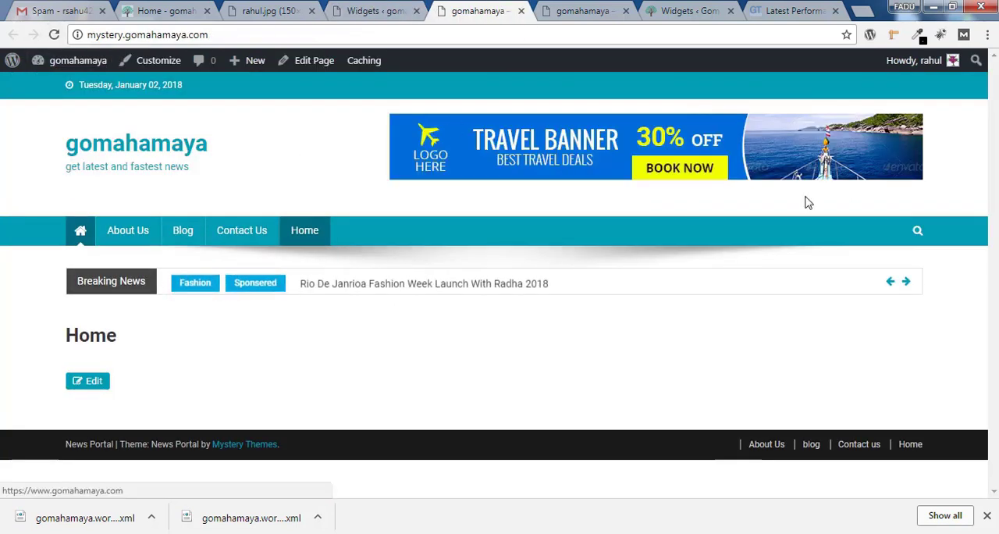
left_click(372, 11)
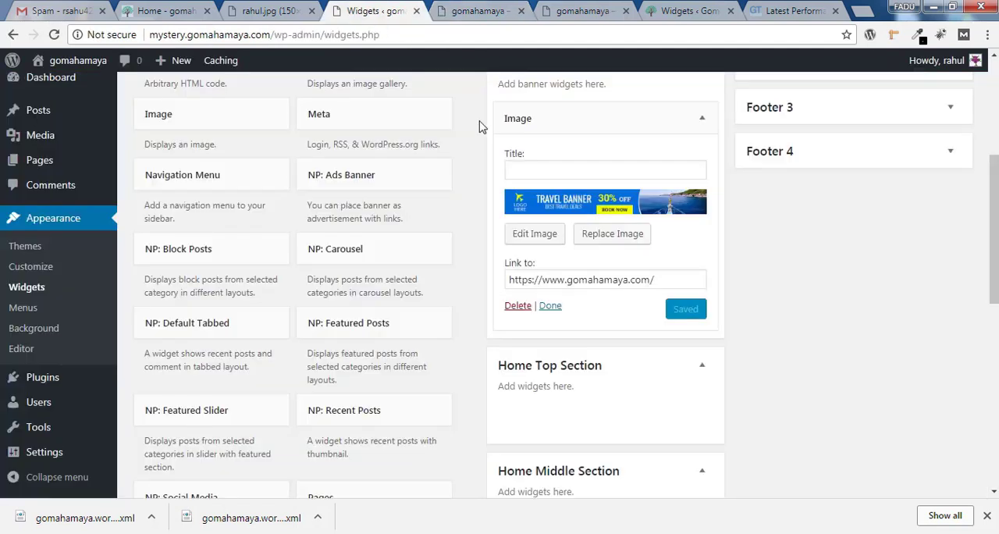
Collapse the Image widget and add the NP: Featured Slider widget to the Home Top Section
scroll(623, 215, "down", 1)
left_click(551, 292)
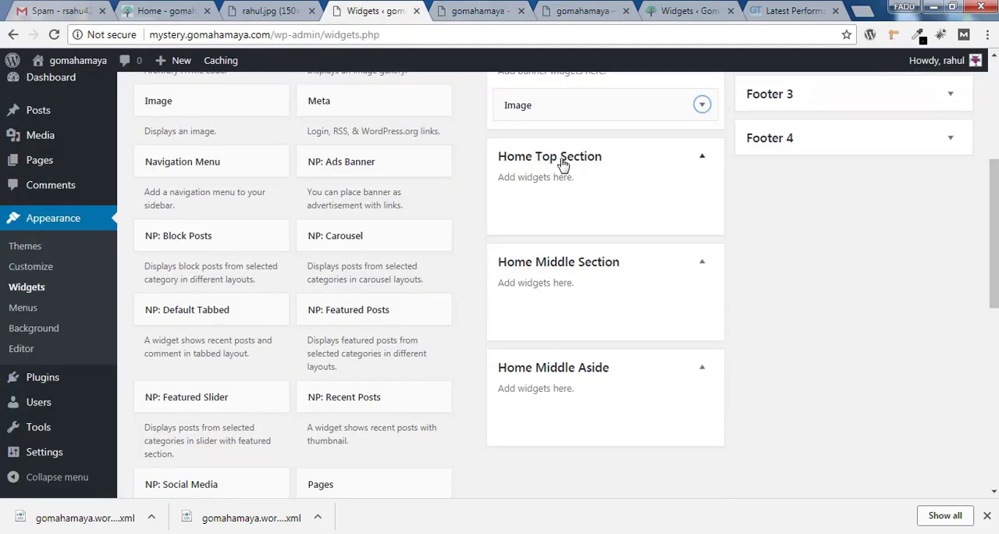
left_click(199, 399)
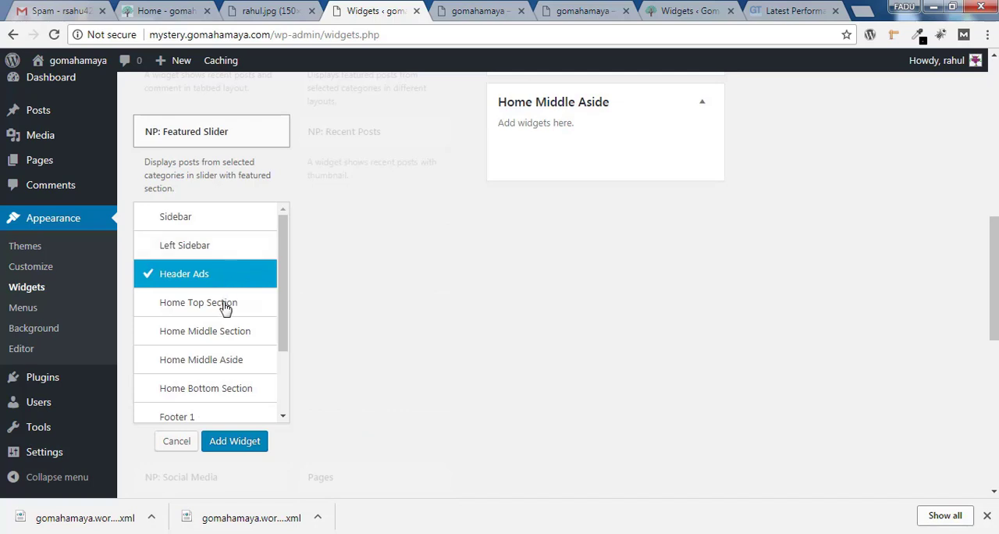
left_click(201, 305)
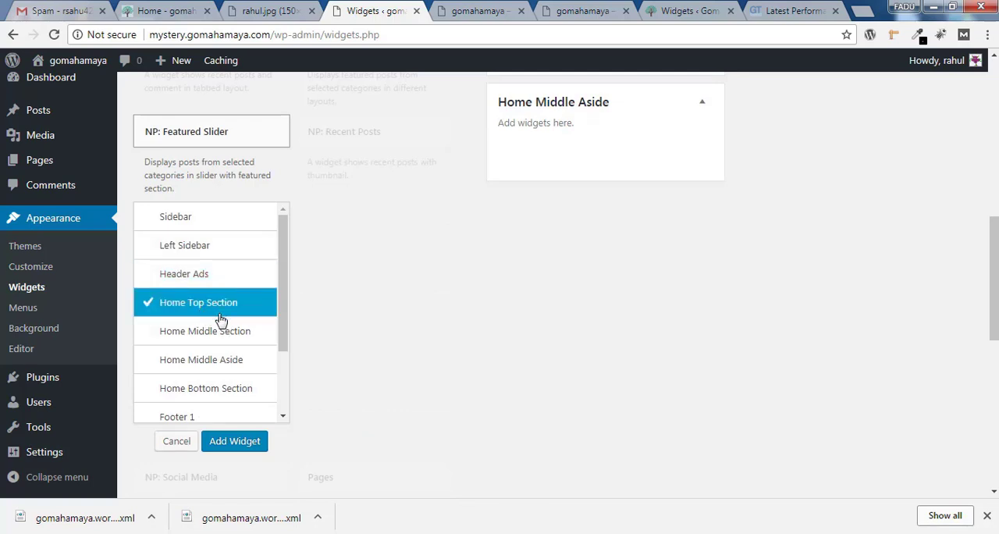
left_click(235, 441)
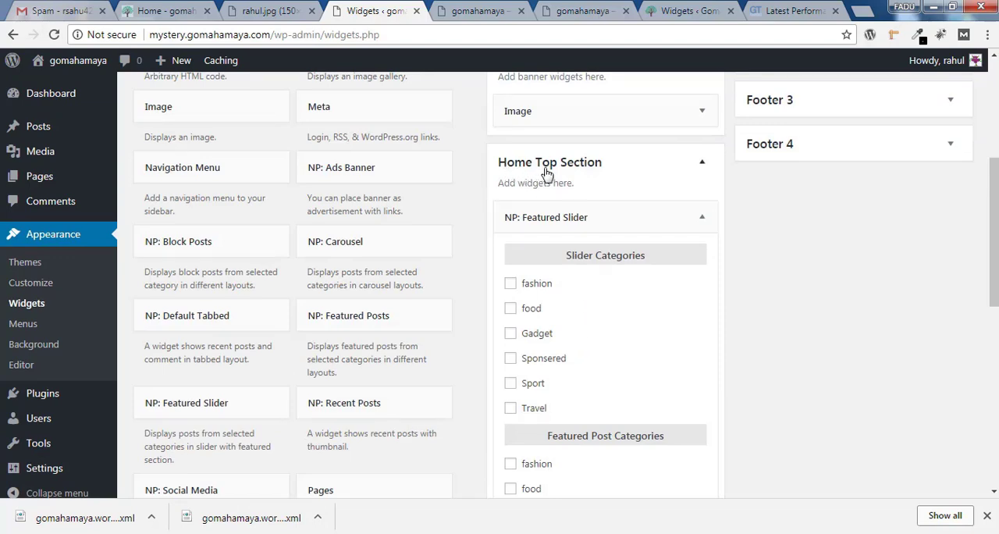
Compare the Featured Slider's Slider Categories and Featured Post Categories settings with the slider area on the News Portal demo site
scroll(994, 250, "down", 2)
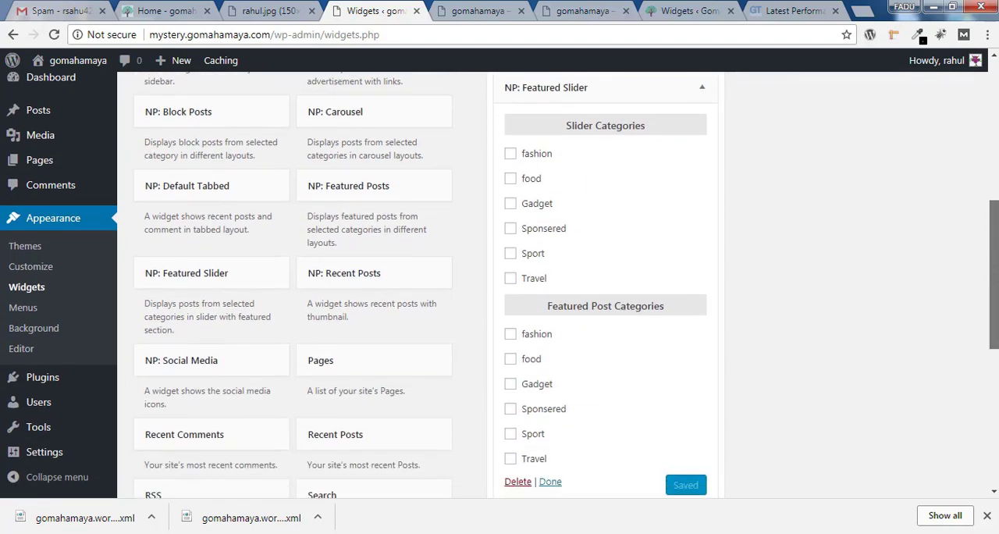
left_click_drag(994, 265, 994, 265)
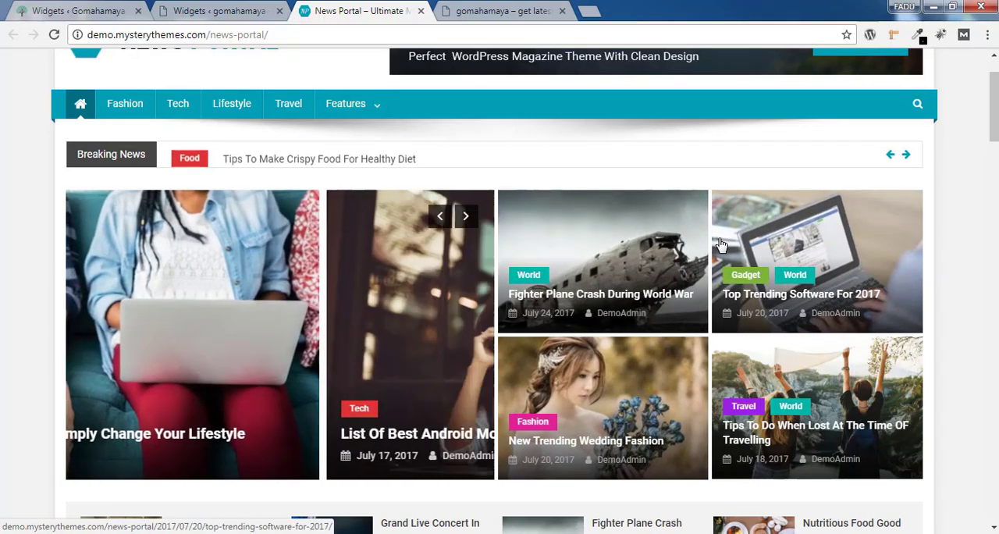
key("ctrl+shift+Tab")
left_click_drag(565, 117, 658, 125)
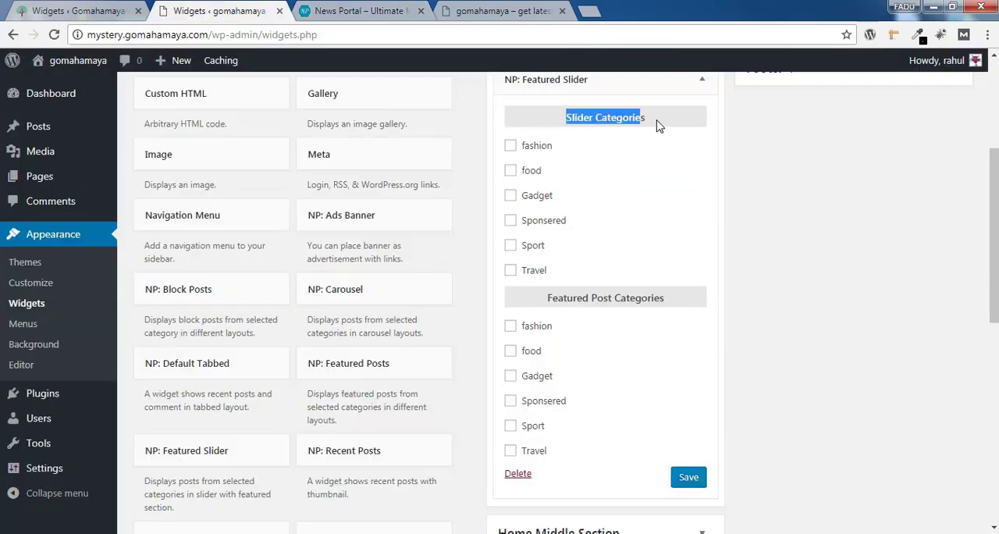
left_click(367, 7)
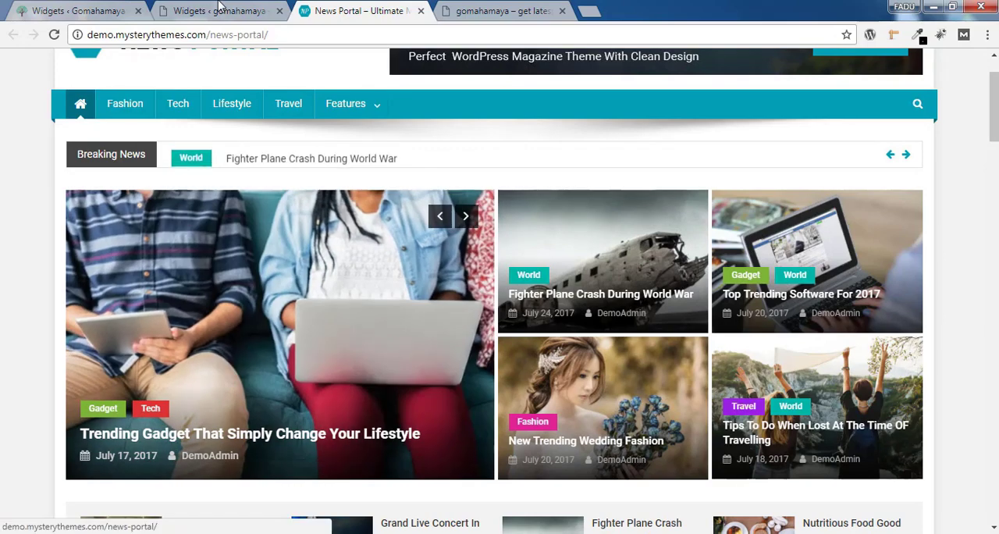
left_click(219, 8)
left_click_drag(547, 299, 678, 304)
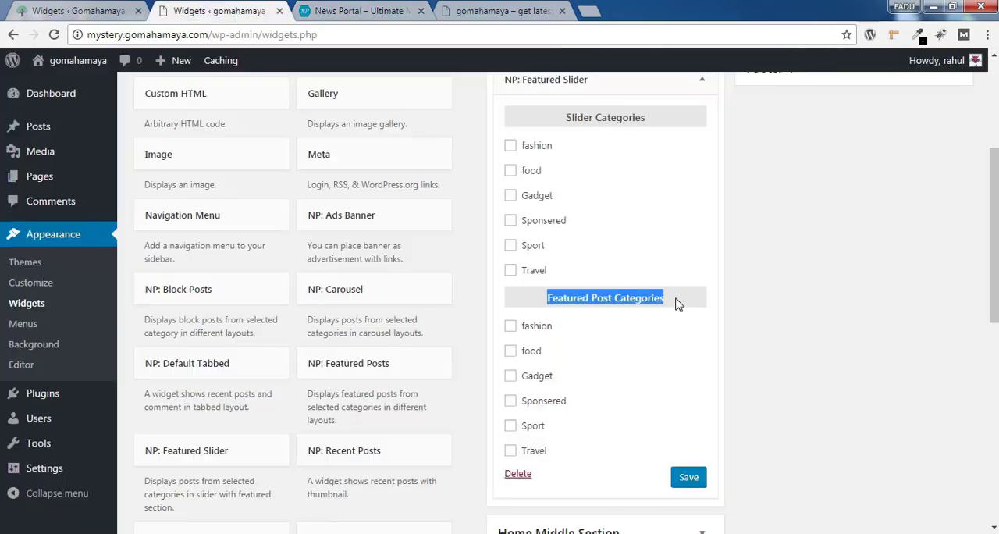
left_click(367, 10)
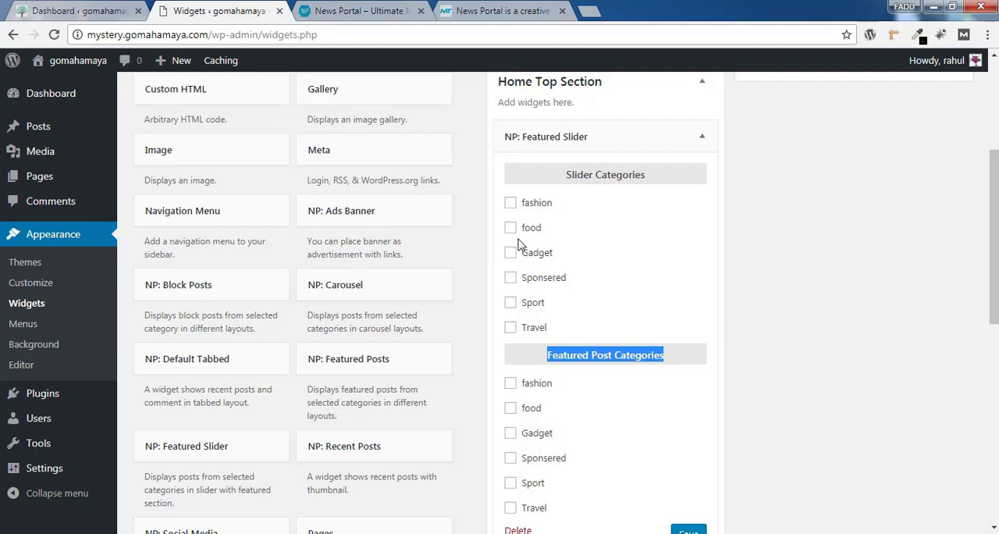
Choose Sponsered as the slider category and fashion as the featured post category, and save the Featured Slider widget
scroll(623, 154, "down", 2)
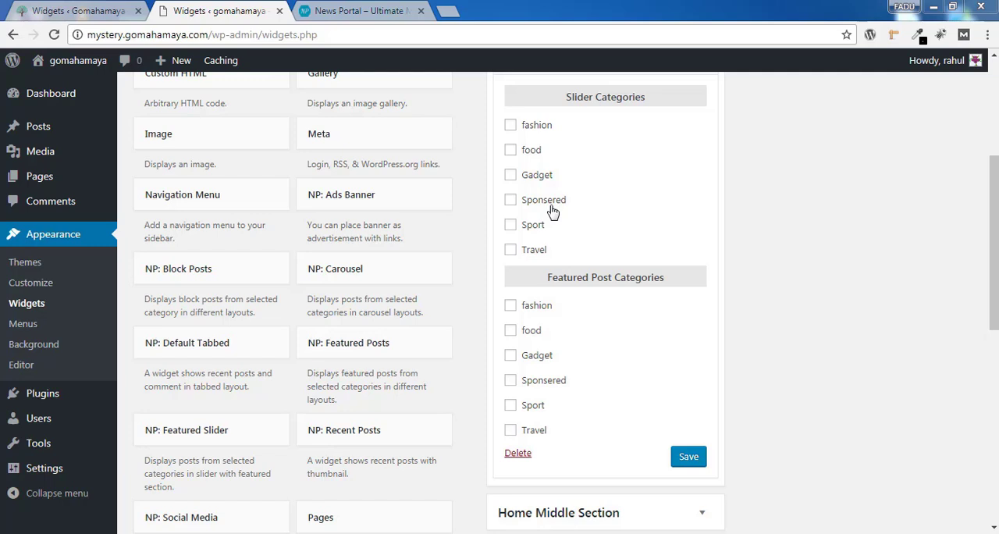
left_click(511, 202)
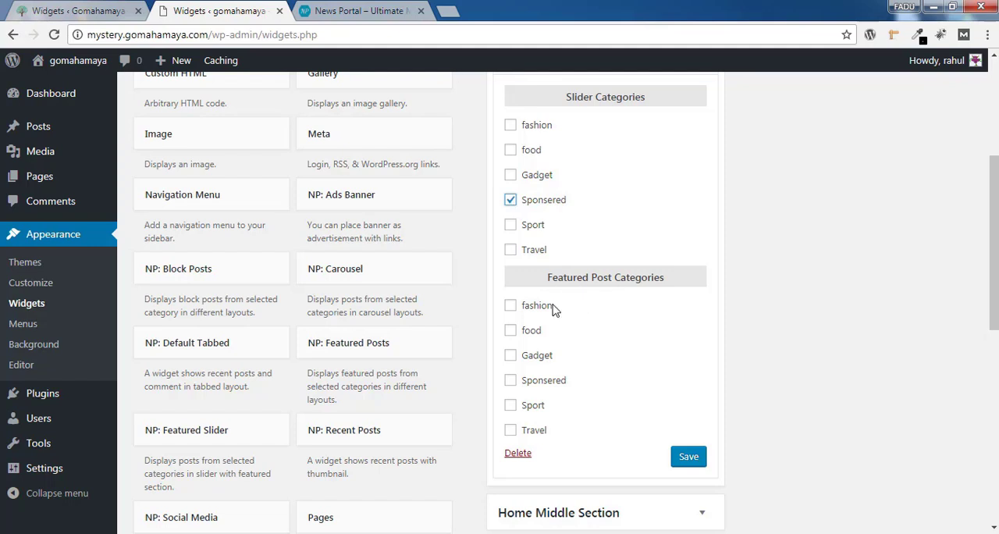
left_click(510, 306)
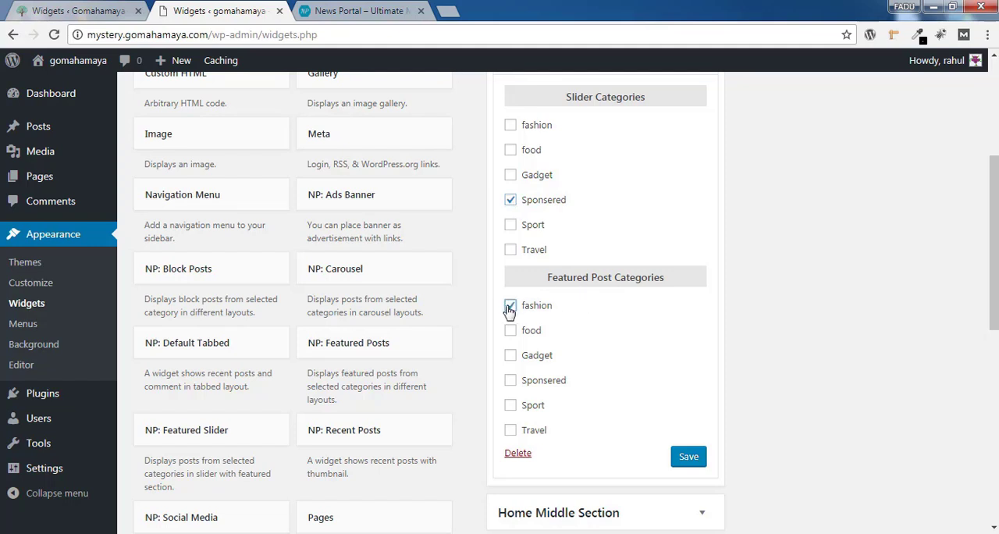
left_click(690, 460)
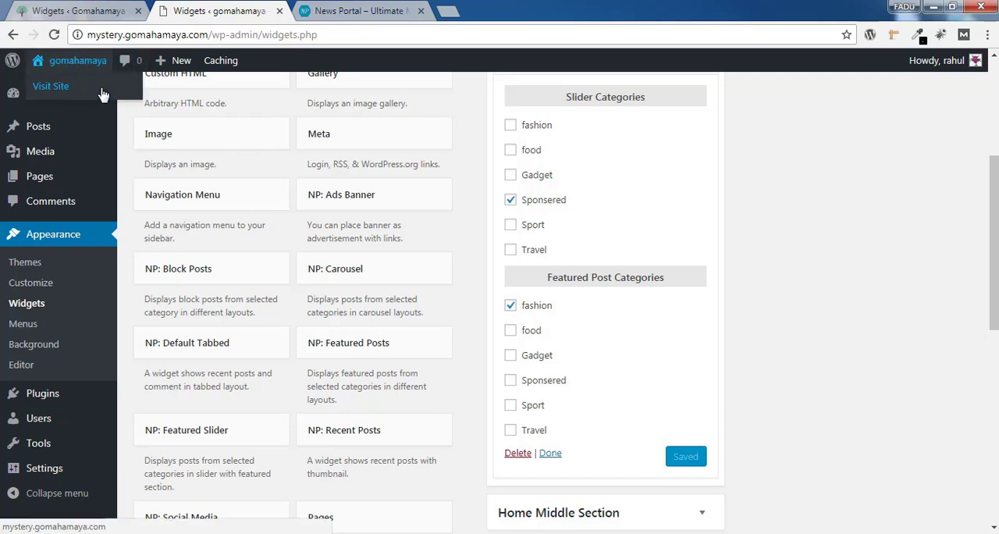
From the live site, open the Home page for editing, set its template to Home Page and update it
right_click(113, 87)
left_click(148, 101)
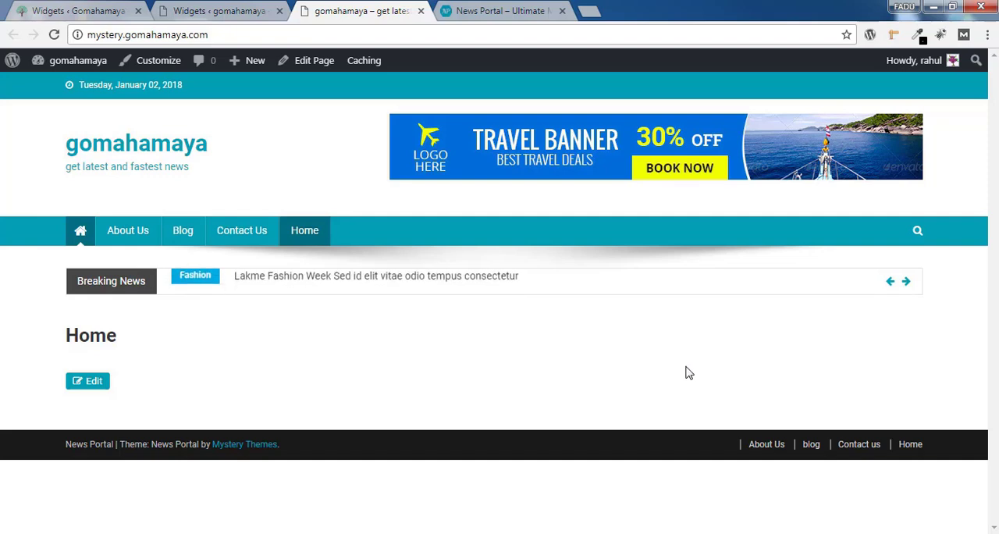
left_click(315, 61)
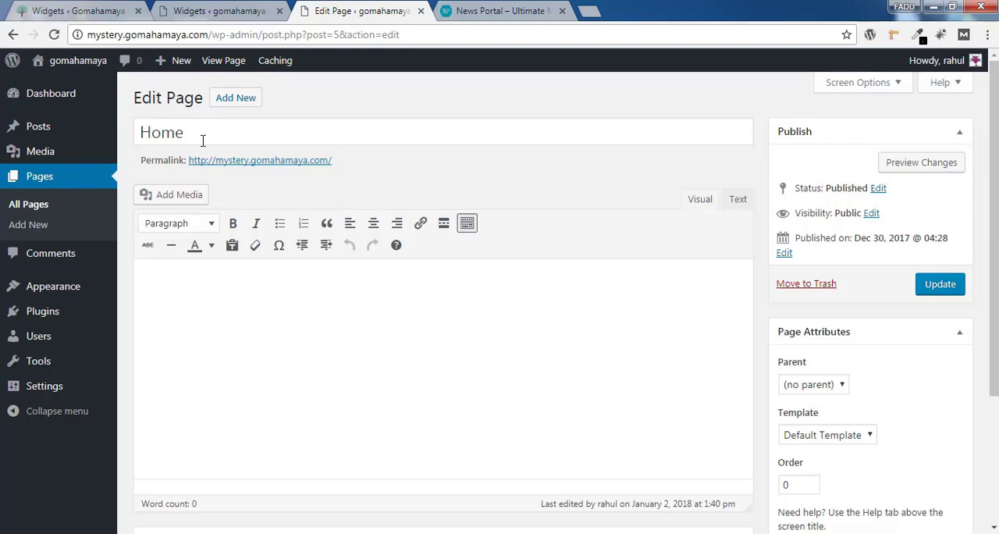
scroll(952, 280, "down", 3)
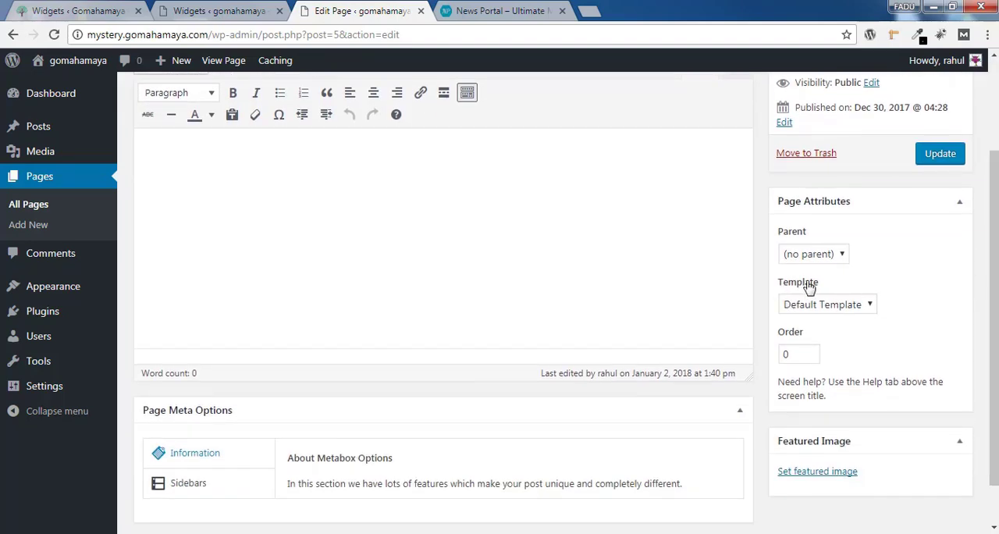
left_click(812, 310)
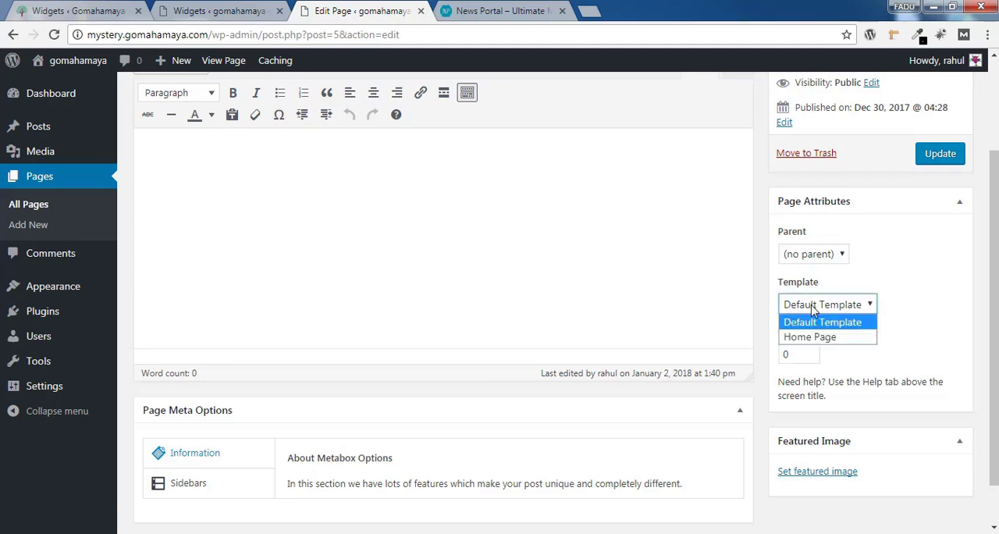
left_click(812, 337)
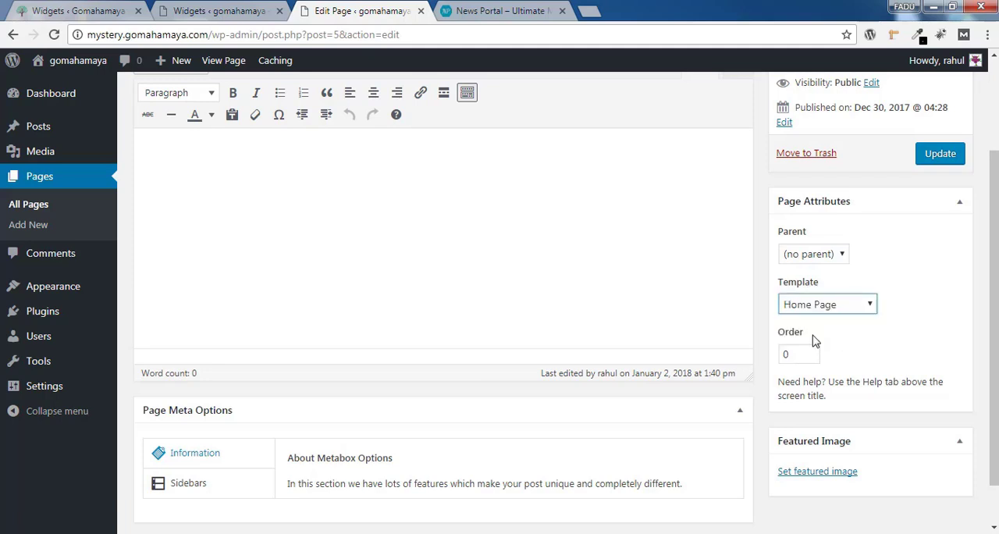
left_click(941, 159)
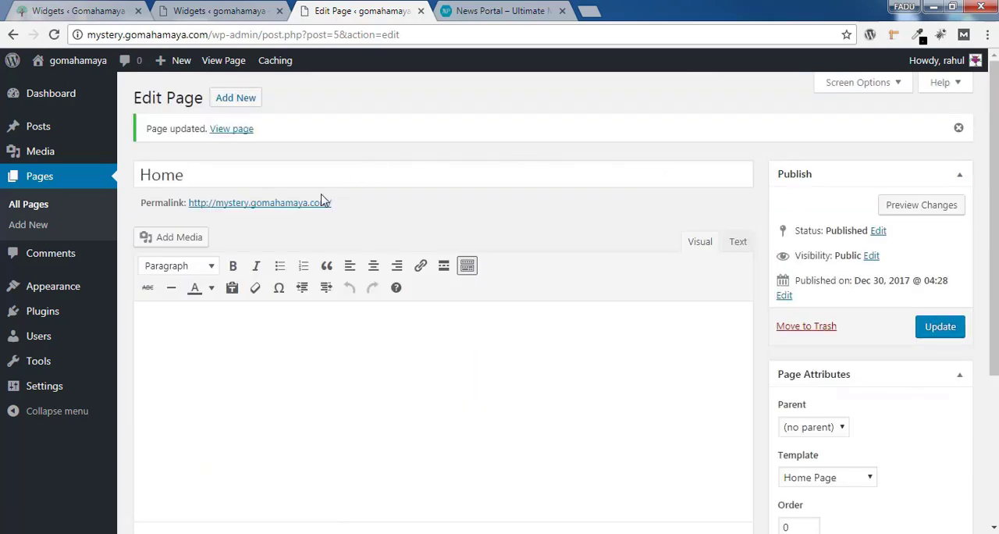
Preview the updated Home page to check its slider and featured posts, and close the page editor tab
left_click(923, 209)
scroll(680, 237, "down", 2)
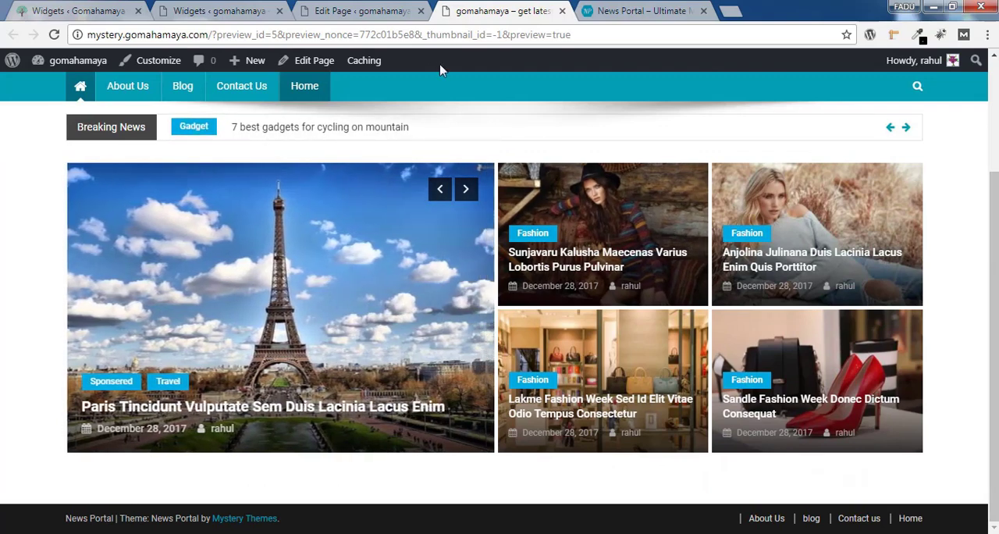
left_click(359, 11)
left_click(421, 11)
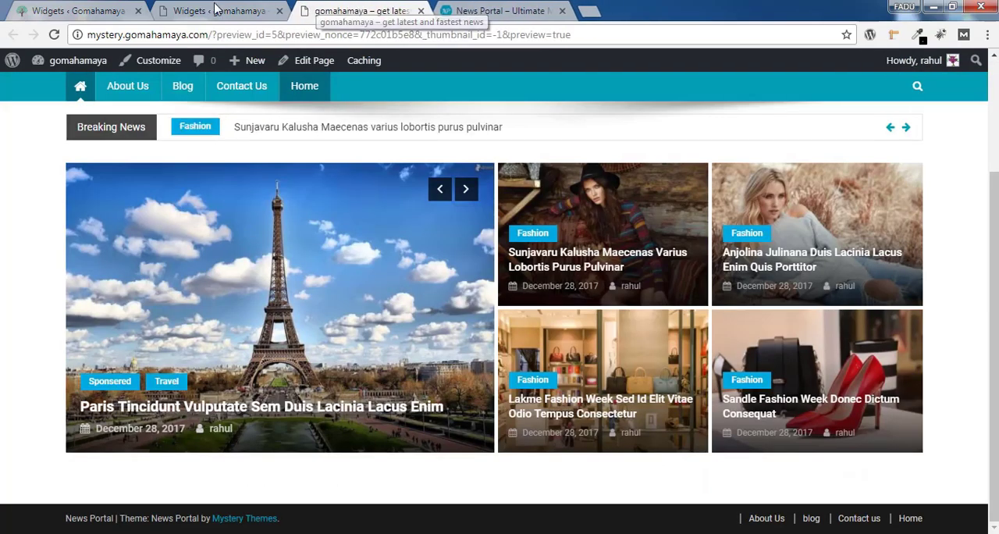
Select all six categories under both Slider Categories and Featured Post Categories in the Featured Slider widget, and save it
left_click(202, 10)
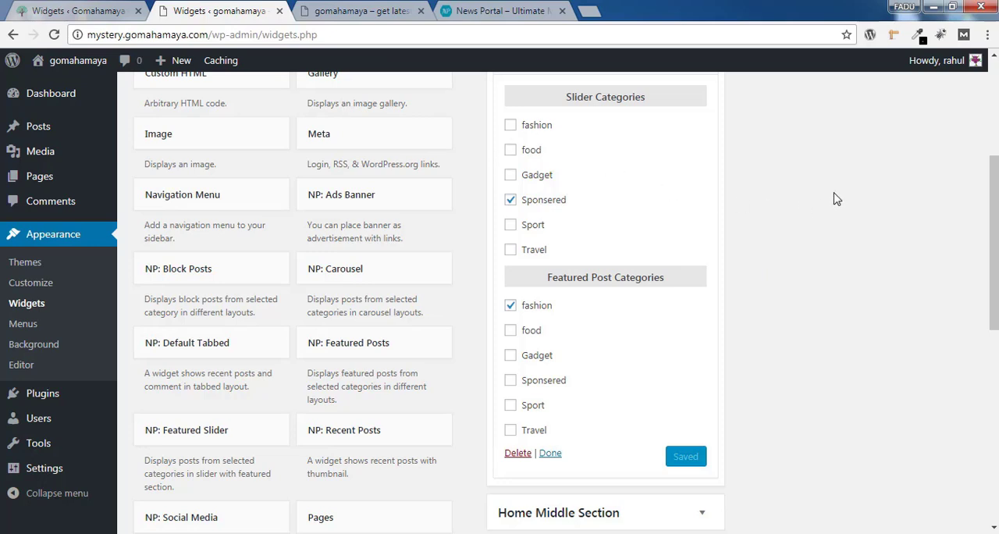
left_click(510, 250)
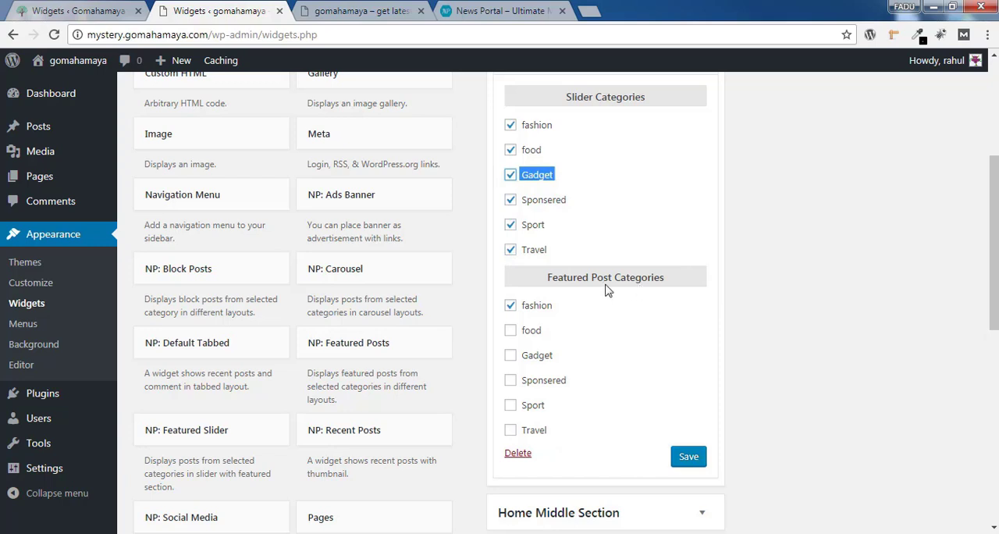
left_click(511, 331)
left_click(511, 356)
left_click(510, 380)
left_click(511, 406)
left_click(511, 430)
left_click(692, 460)
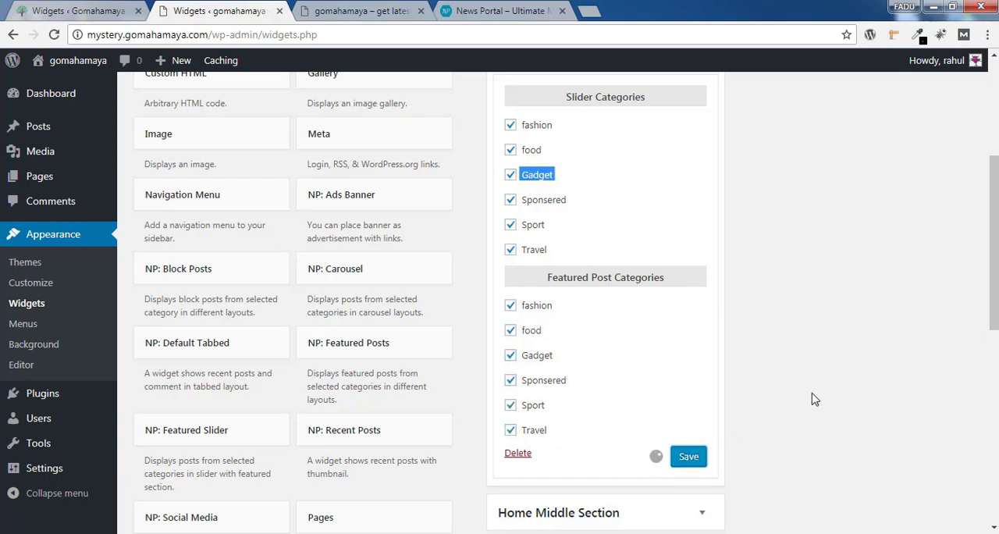
Reload the home page preview, advance its slider, and compare the displayed posts with the categories in the posts list
left_click(370, 14)
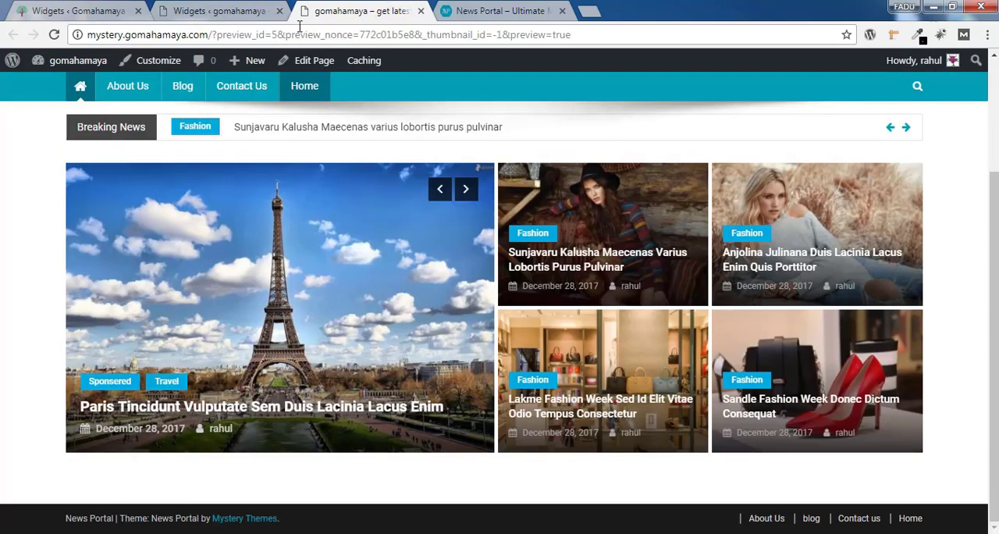
left_click(54, 35)
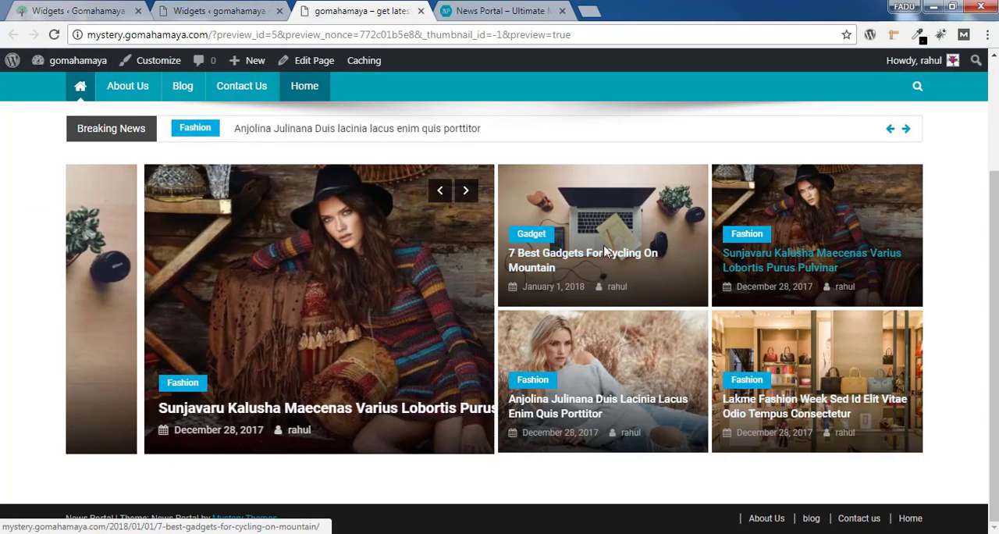
left_click(466, 190)
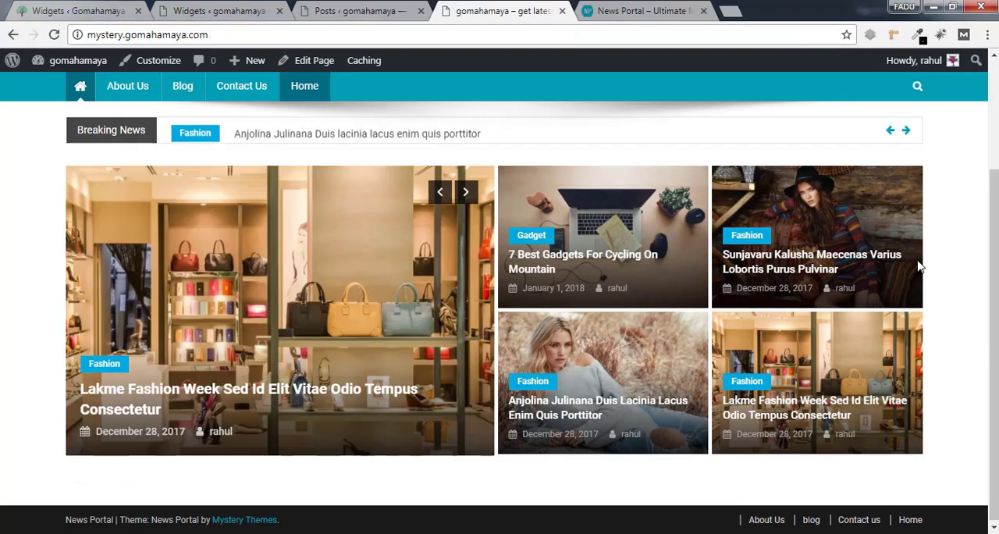
left_click(342, 11)
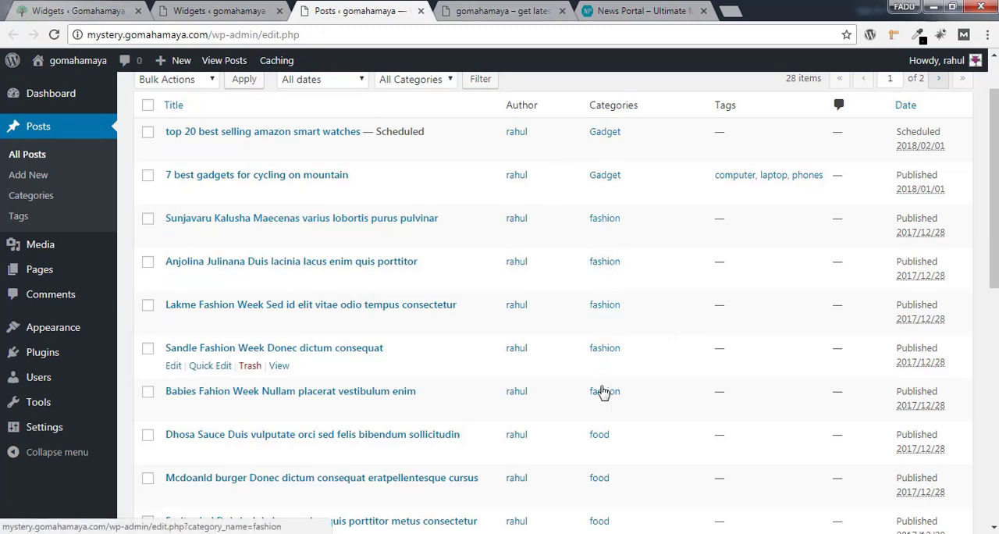
scroll(654, 252, "down", 3)
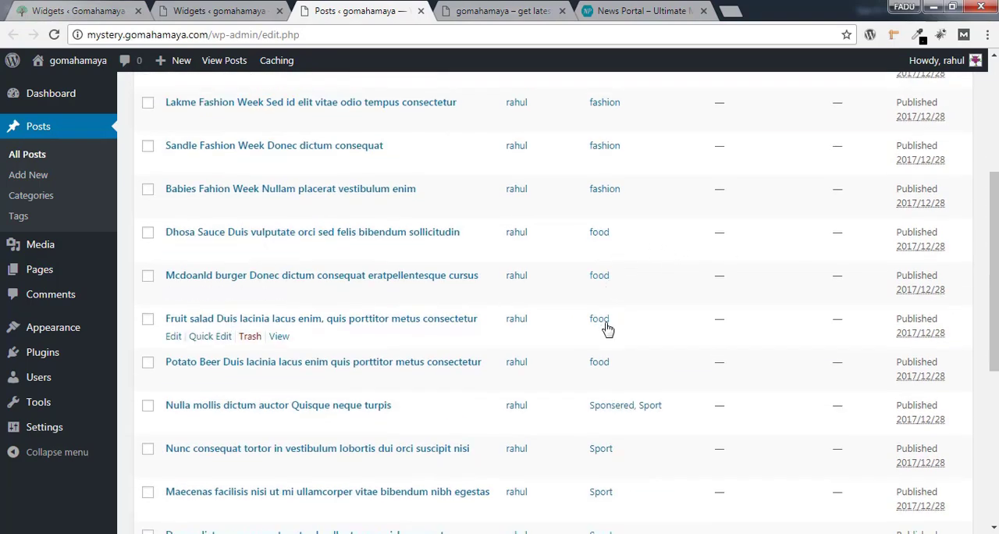
scroll(859, 243, "down", 3)
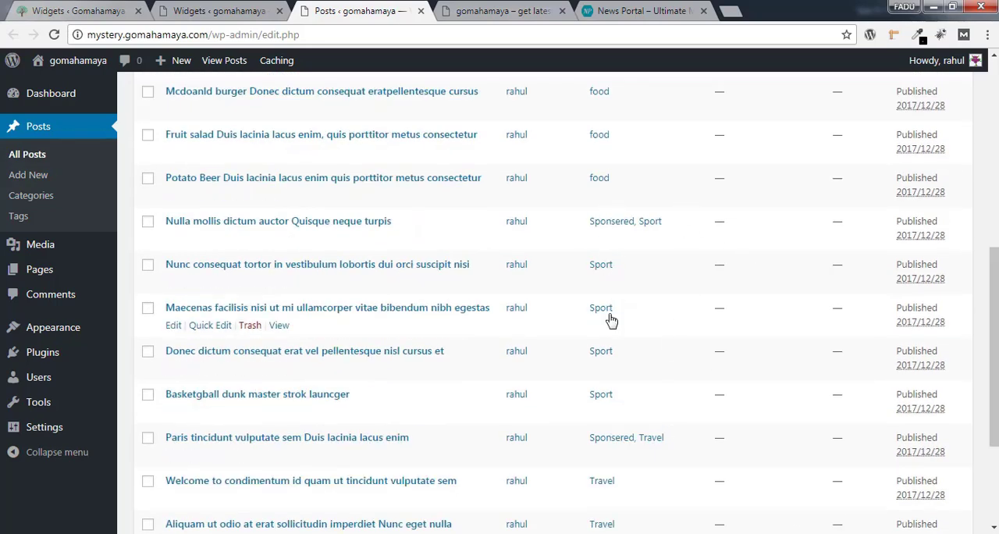
key("ctrl+Tab")
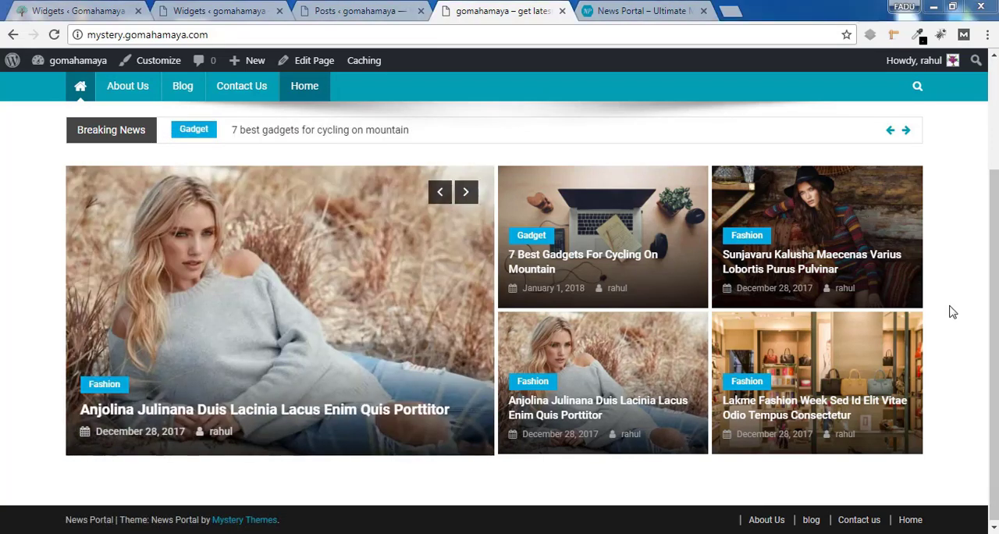
Add the Sponsered category to the post "top 20 best selling amazon smart watches", update it, and check the live home page
left_click(406, 7)
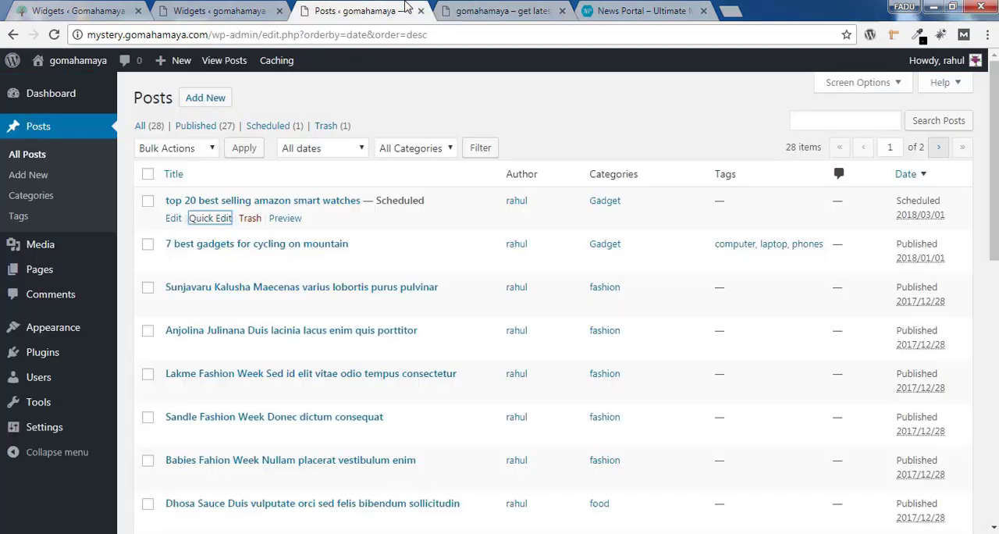
left_click(174, 220)
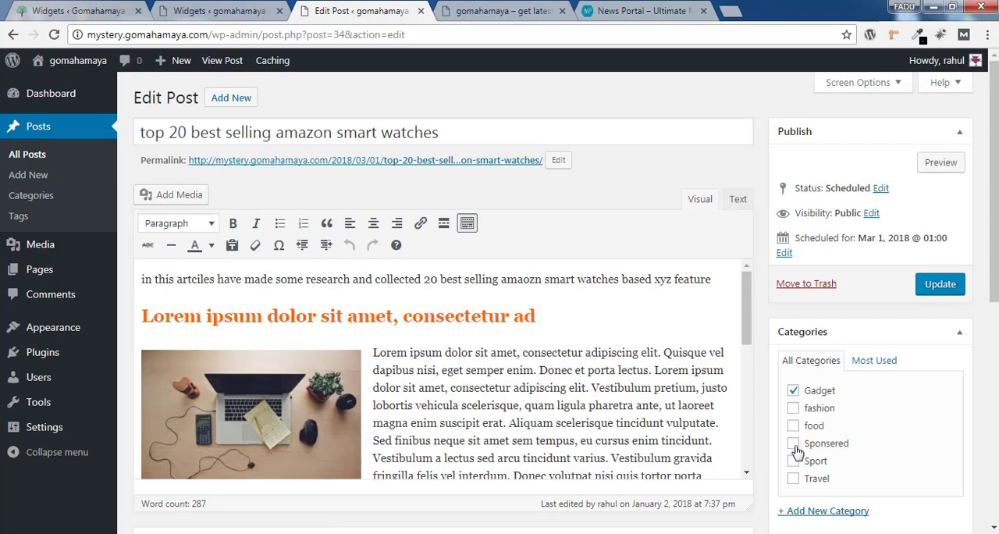
left_click(794, 444)
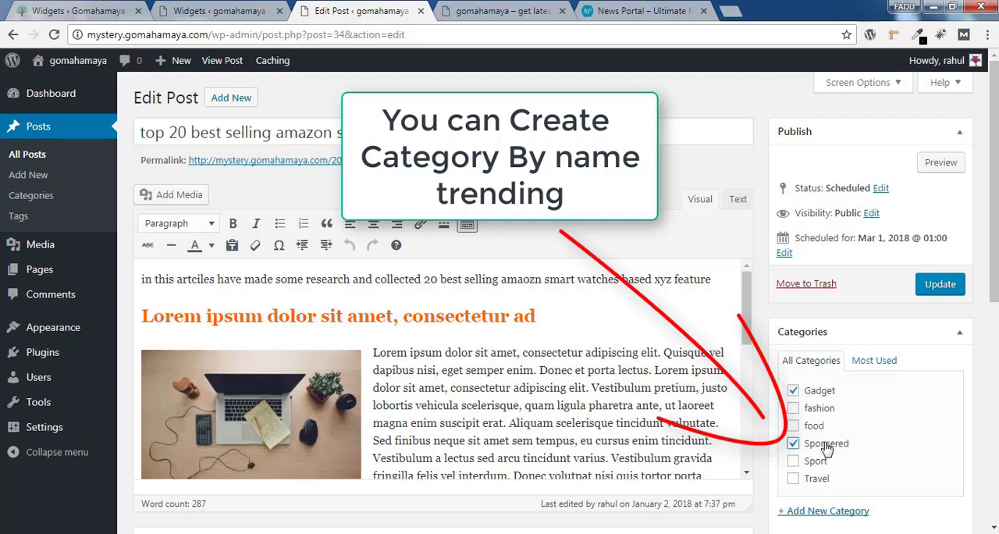
left_click(941, 285)
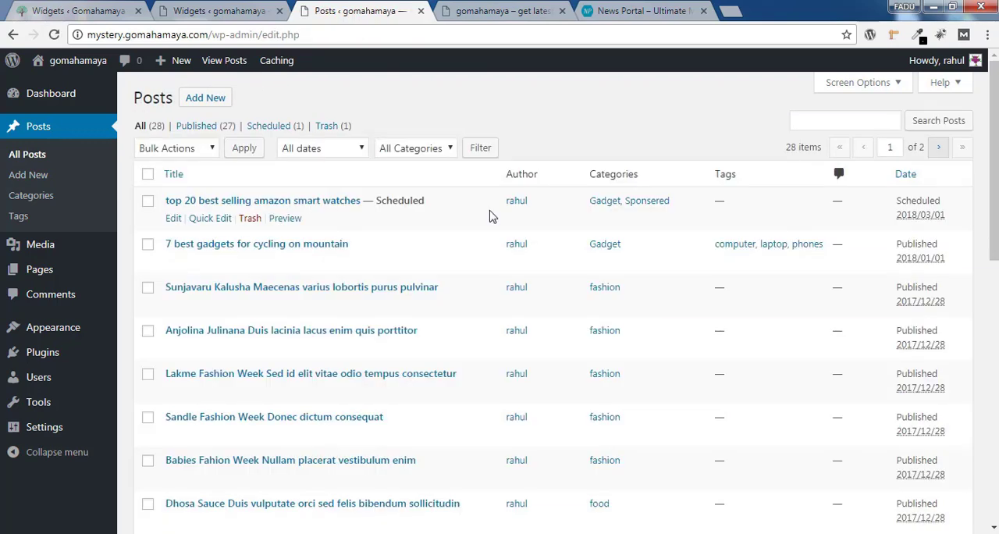
left_click(525, 11)
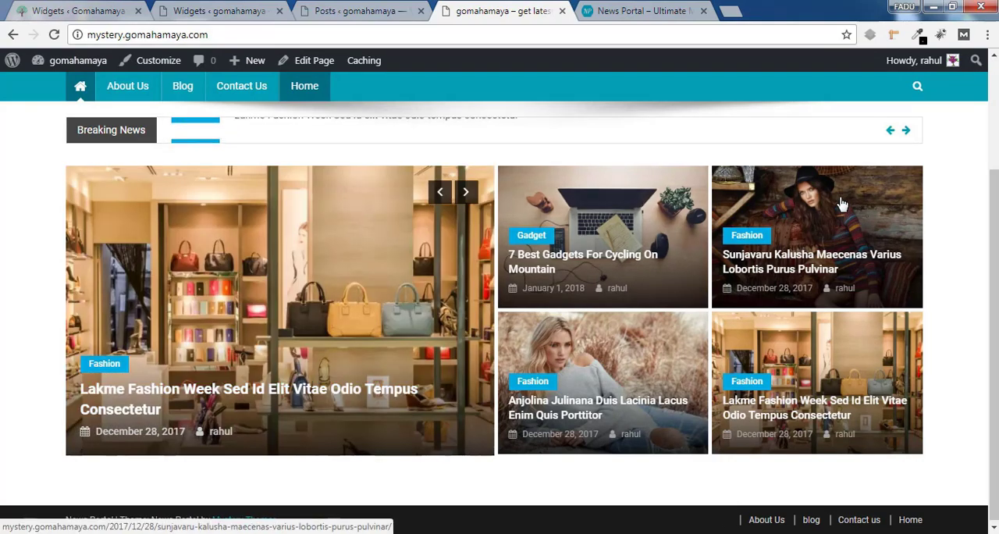
Add the Sponsered category to the fashion post whose title ends in "Maecenas varius lobortis purus pulvinar" and update it
left_click(359, 11)
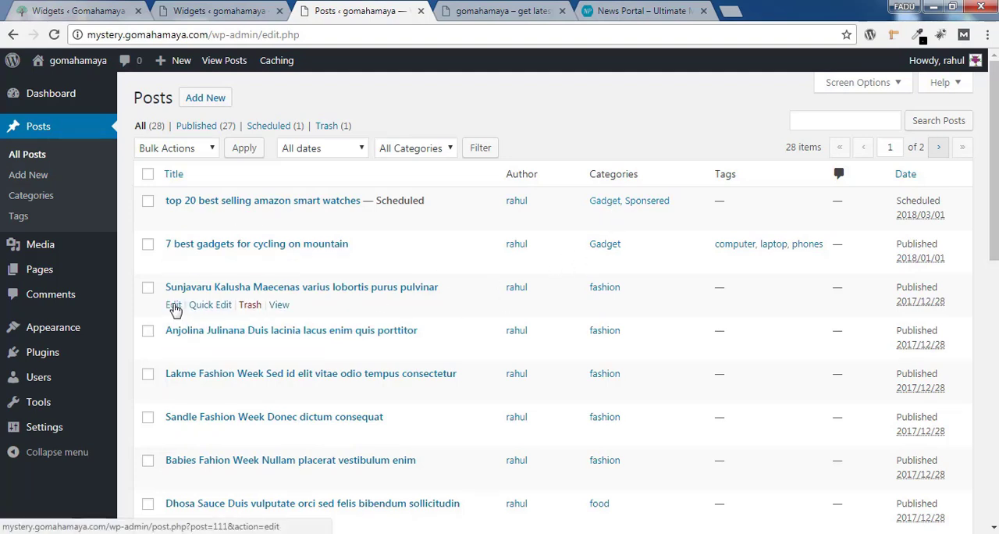
left_click(174, 306)
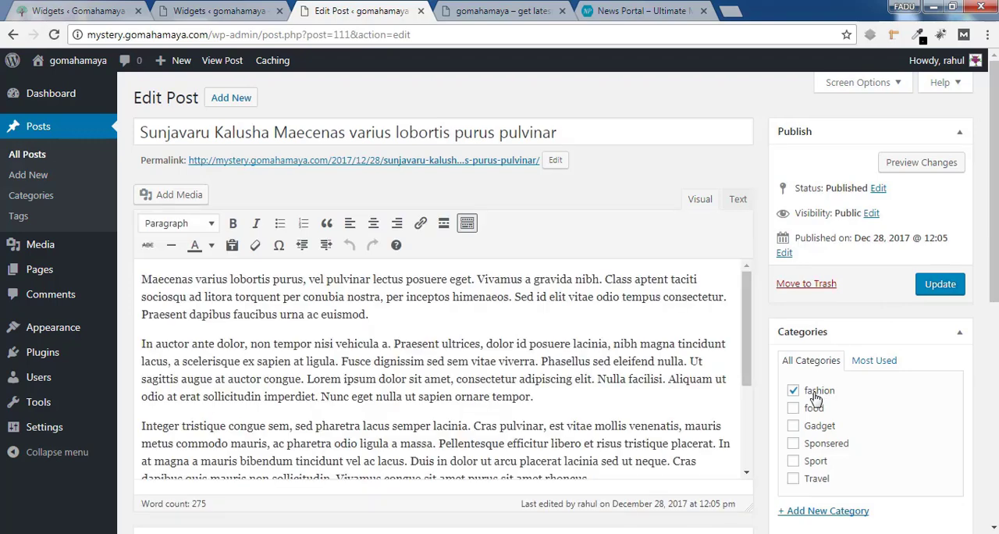
left_click(941, 286)
From the posts list, add the Sponsered category to the post "Mcdoanld burger Donec dictum consequat eratpellentesque cursus" and update it
left_click(36, 158)
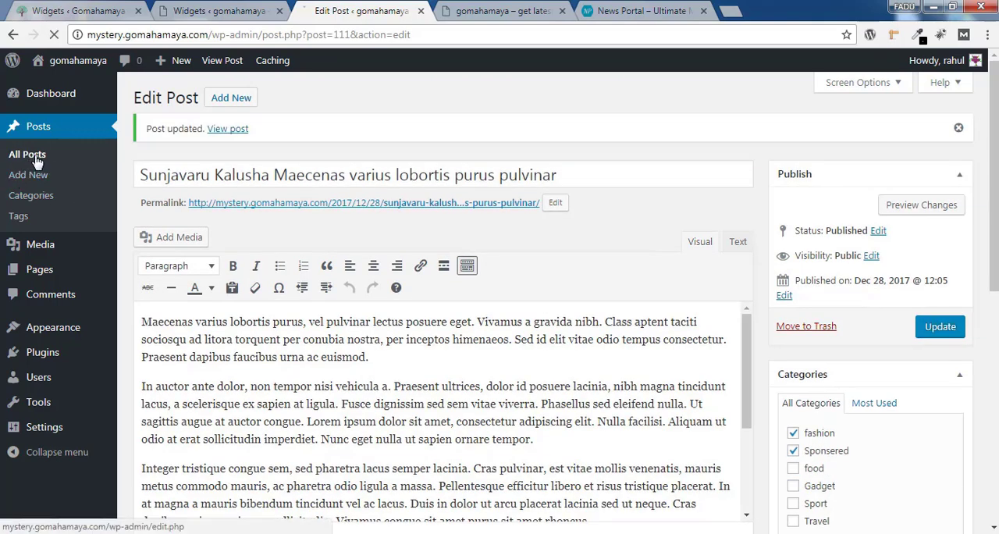
scroll(547, 296, "down", 4)
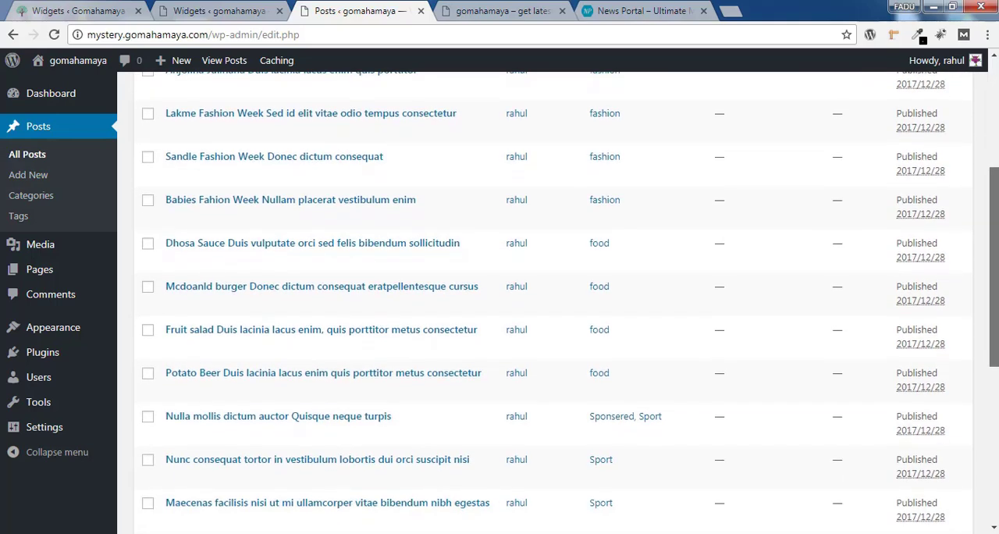
scroll(413, 292, "down", 1)
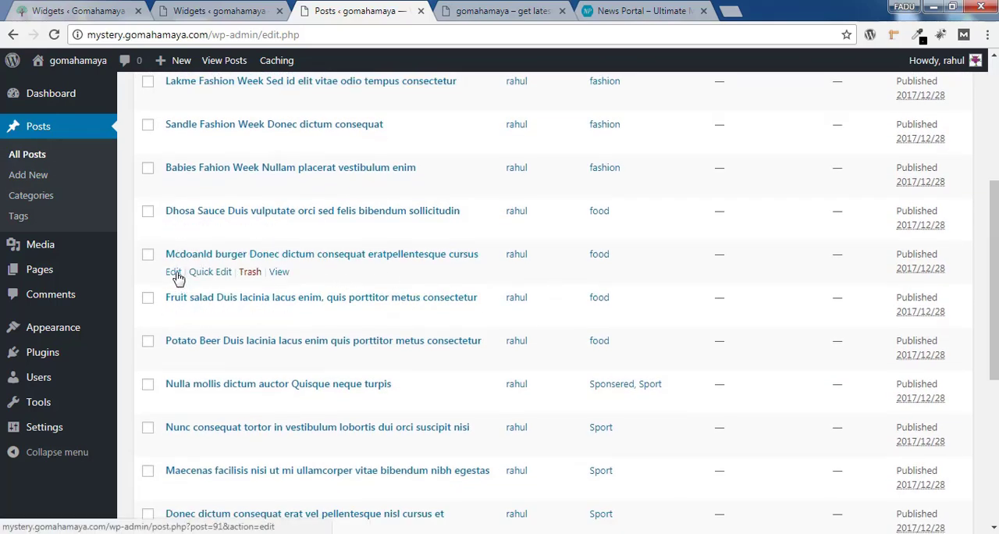
left_click(173, 273)
left_click(794, 444)
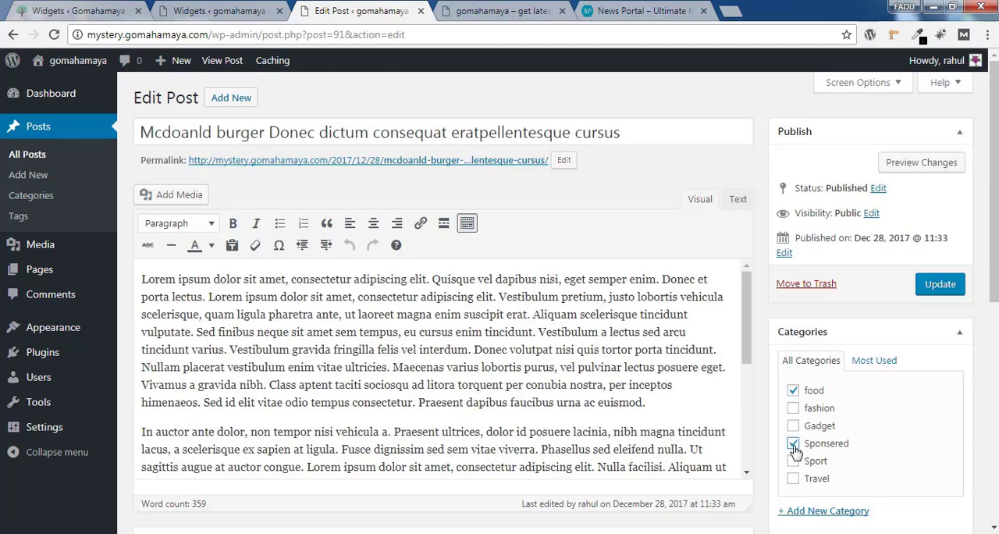
left_click(941, 288)
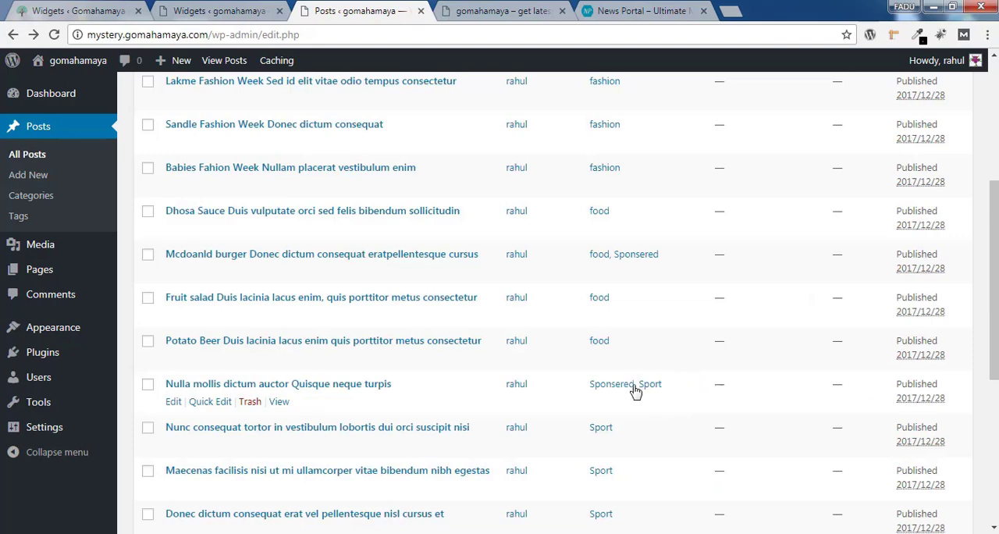
Reopen the Featured Slider widget in the Home Top Section and deselect Travel under Slider Categories
scroll(636, 390, "down", 5)
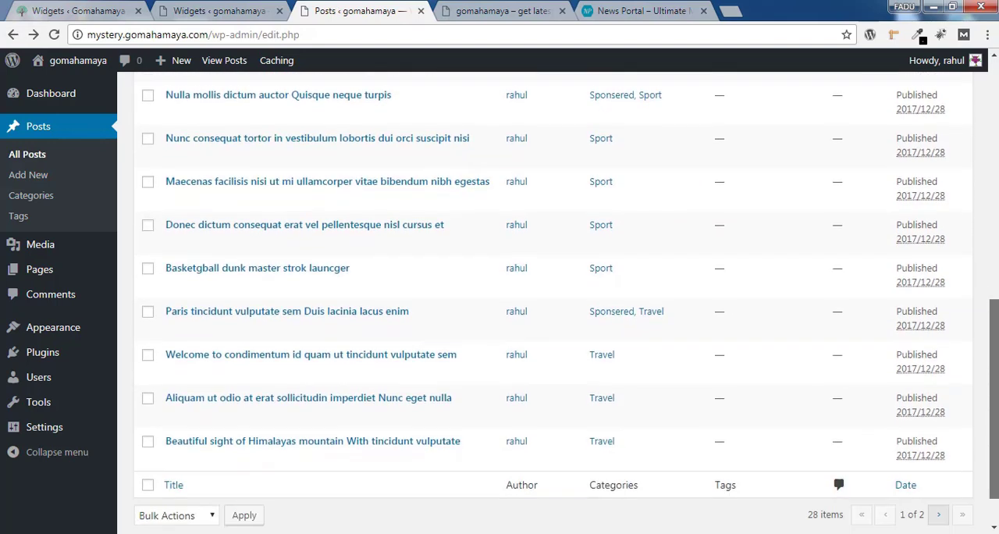
scroll(227, 259, "down", 1)
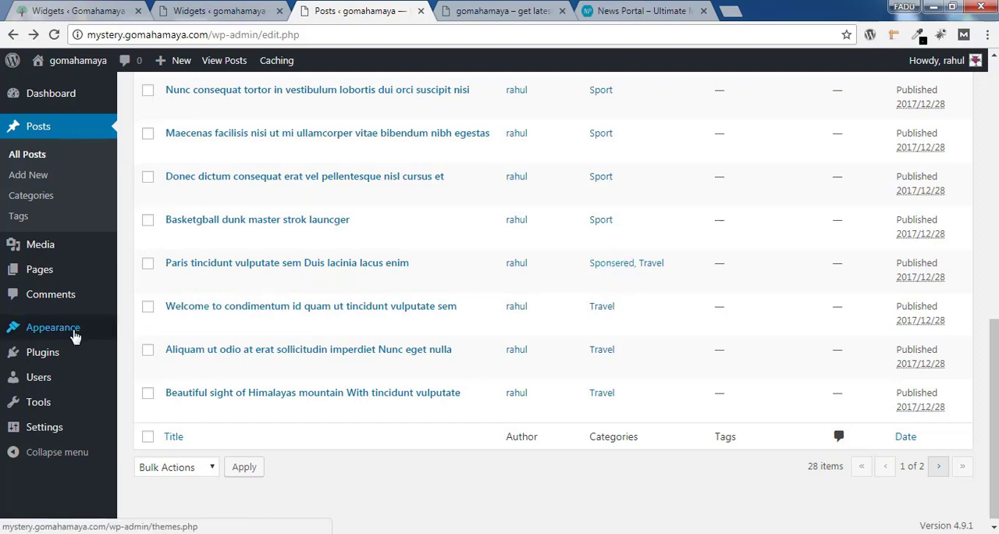
mouse_move(73, 333)
left_click(211, 377)
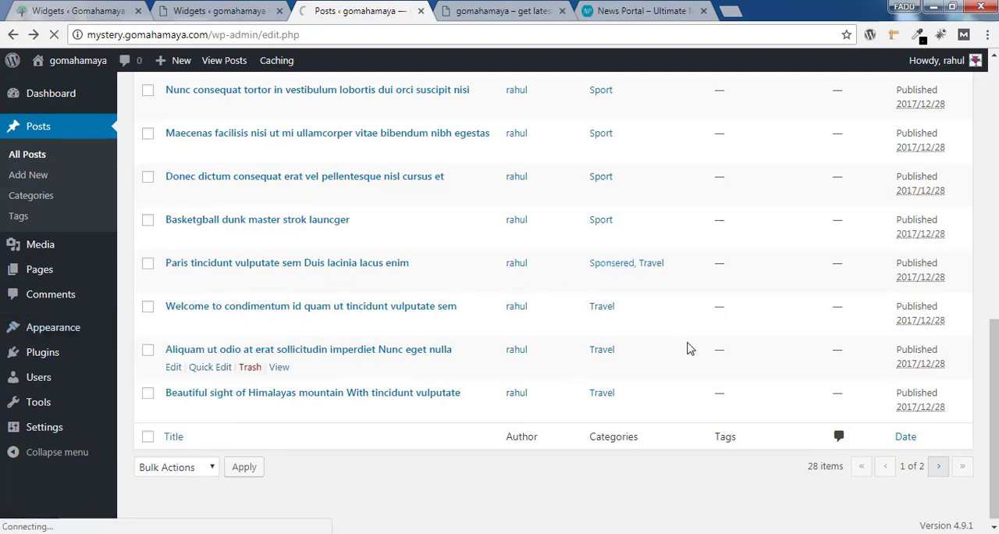
left_click(698, 333)
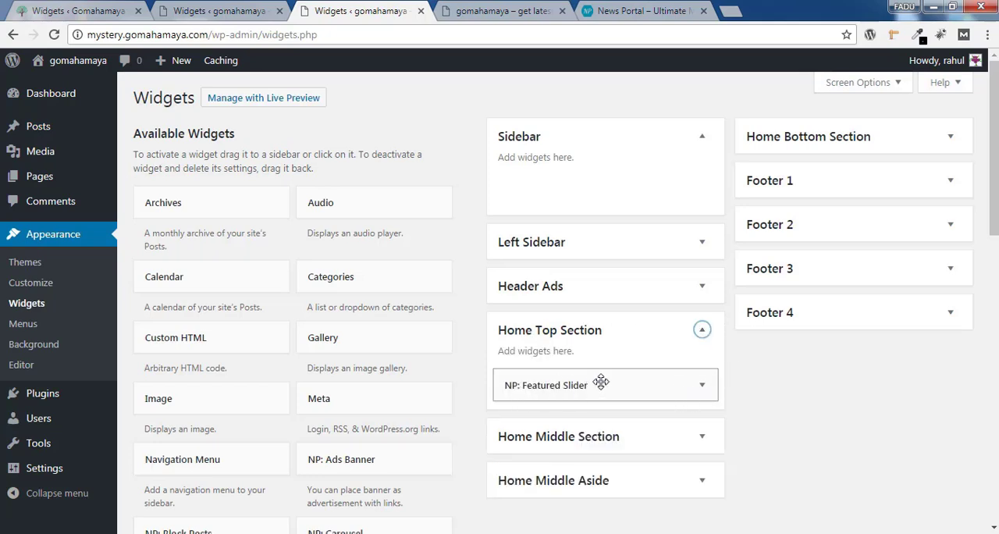
left_click(702, 387)
left_click_drag(994, 211, 977, 286)
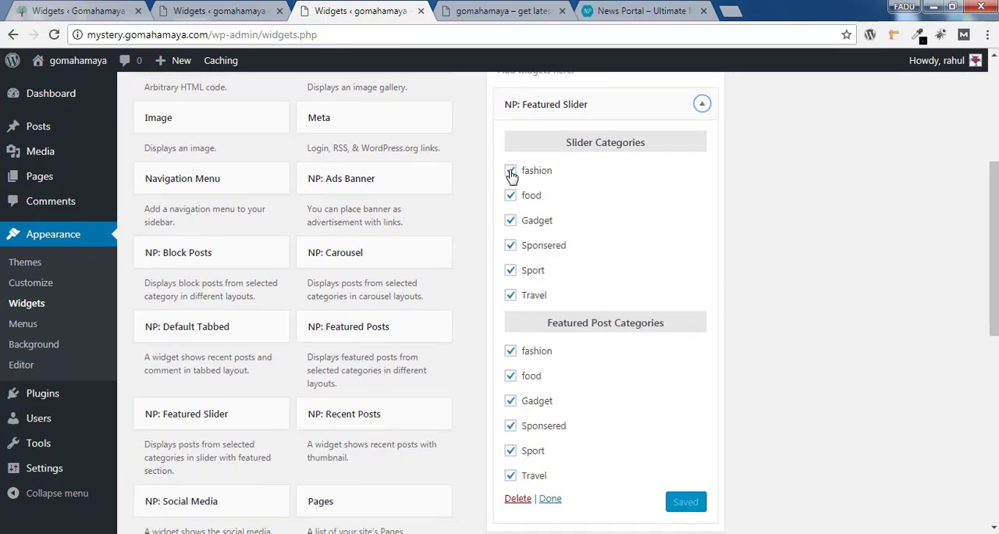
left_click(511, 297)
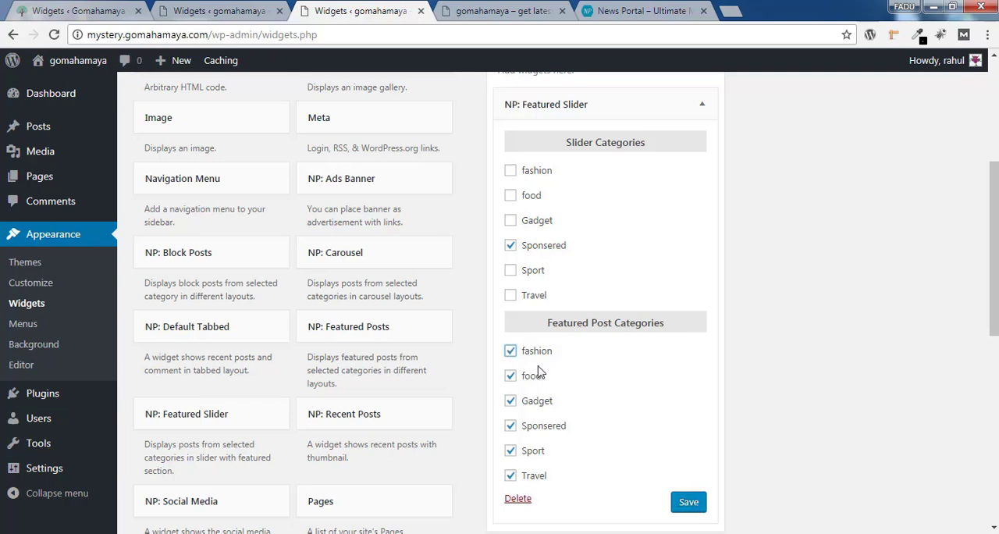
Save the Featured Slider widget, reload the live home page and browse through its slider posts
left_click(689, 506)
left_click(500, 11)
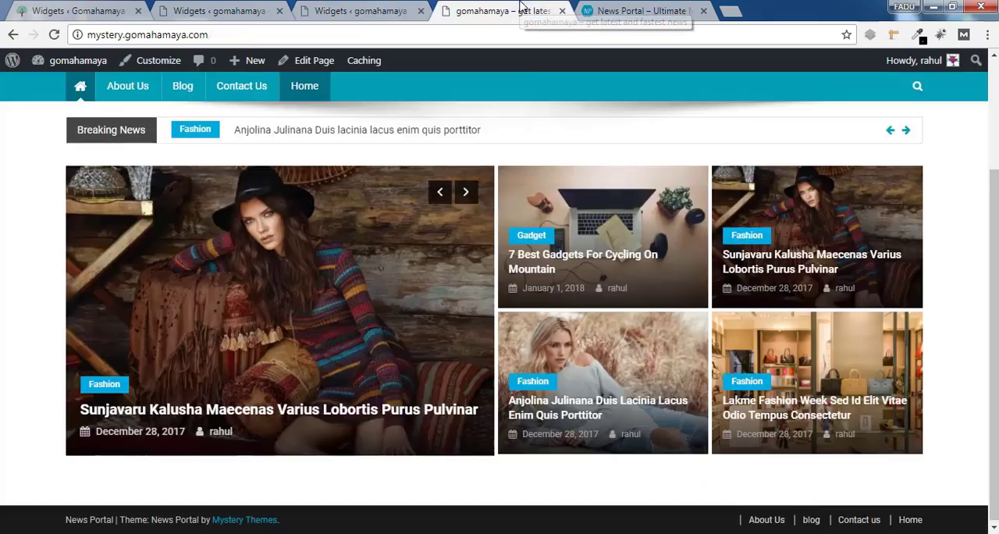
left_click(53, 35)
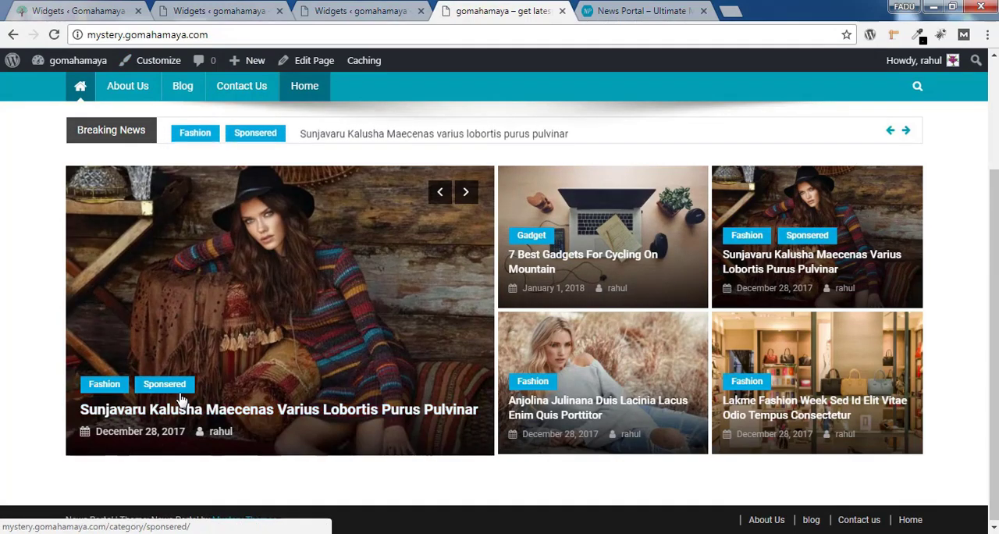
left_click(466, 192)
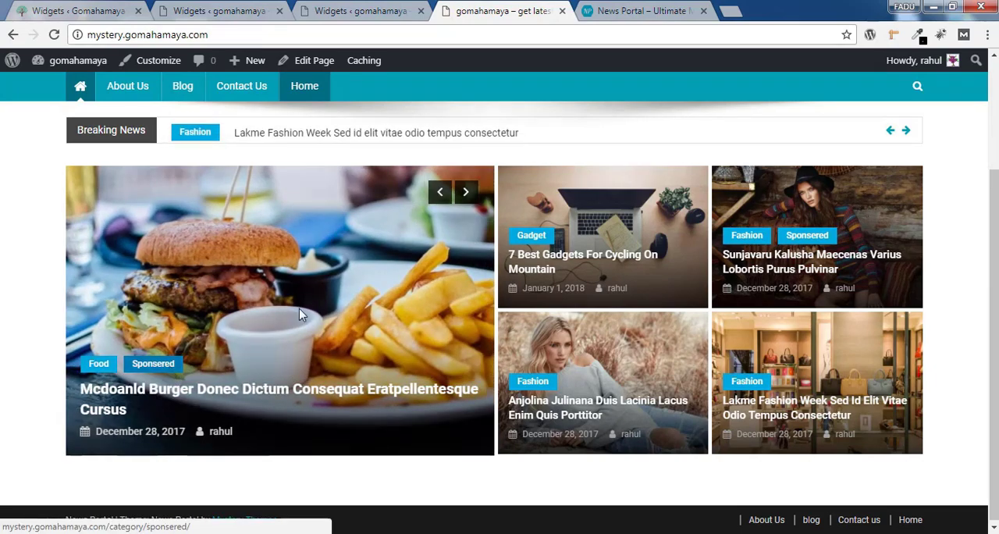
left_click(473, 200)
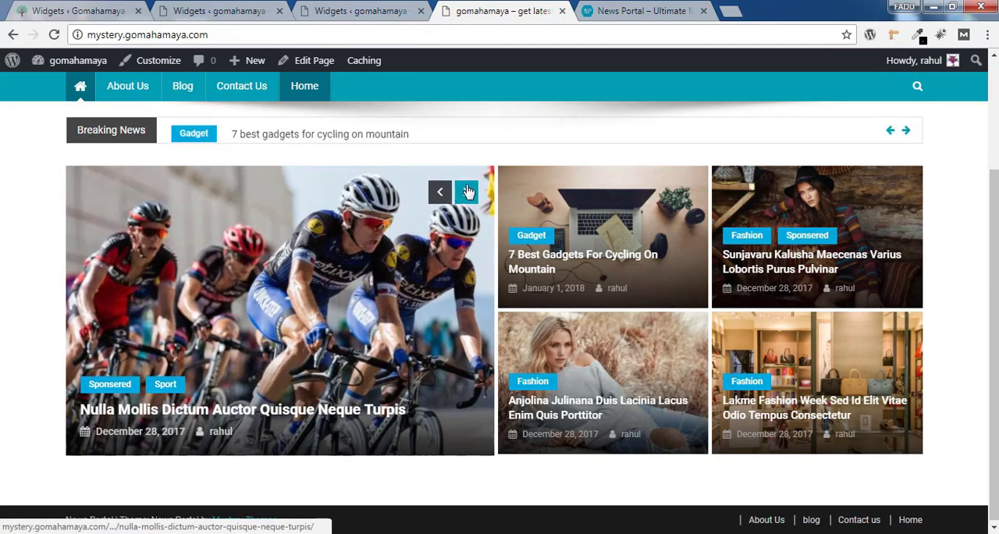
left_click(467, 193)
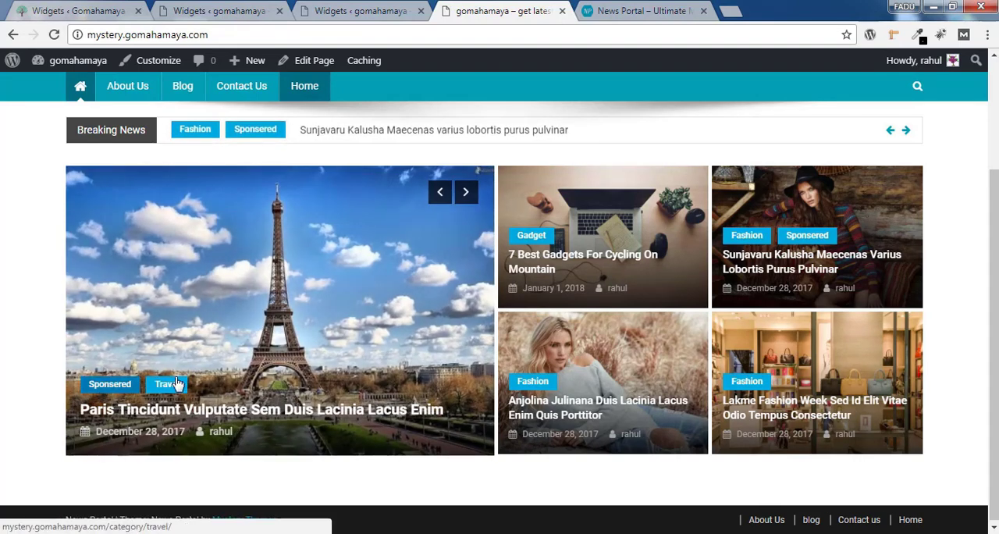
left_click(467, 193)
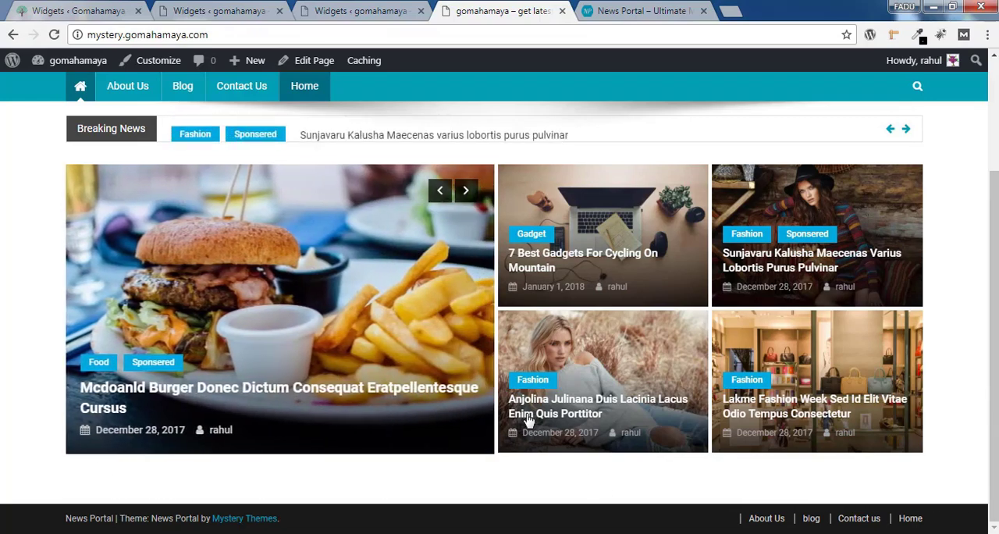
Add the NP: Featured Posts widget to the Home Top Section
left_click(367, 10)
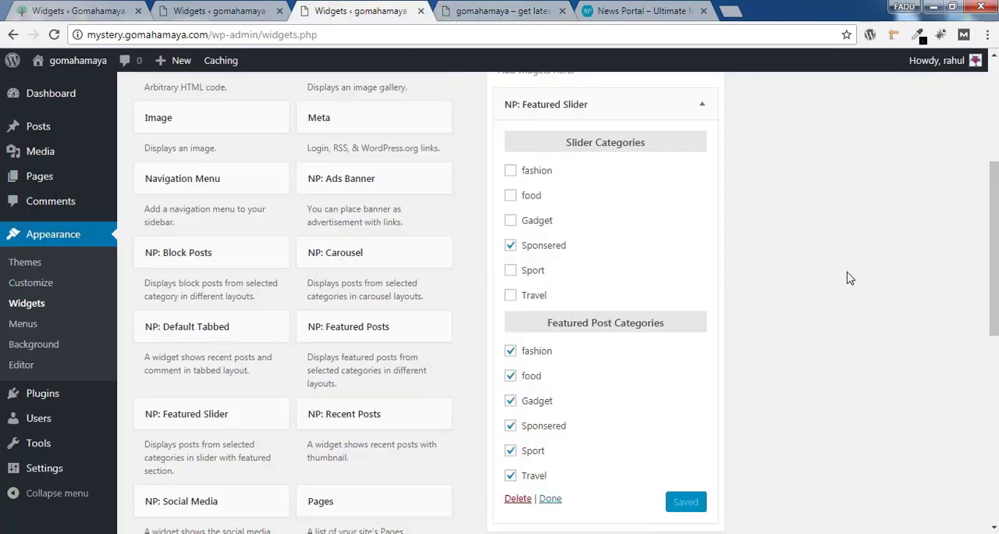
scroll(990, 239, "down", 1)
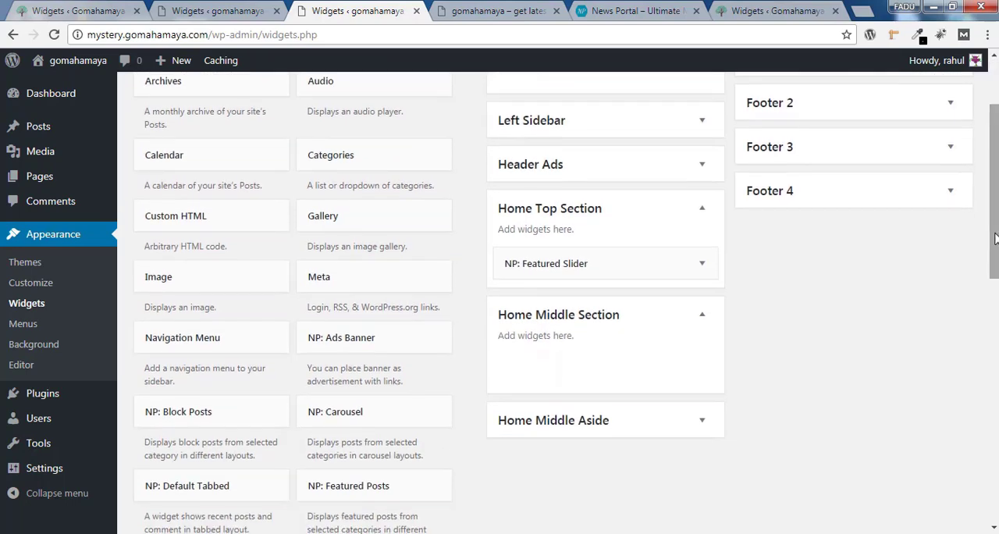
scroll(691, 377, "down", 1)
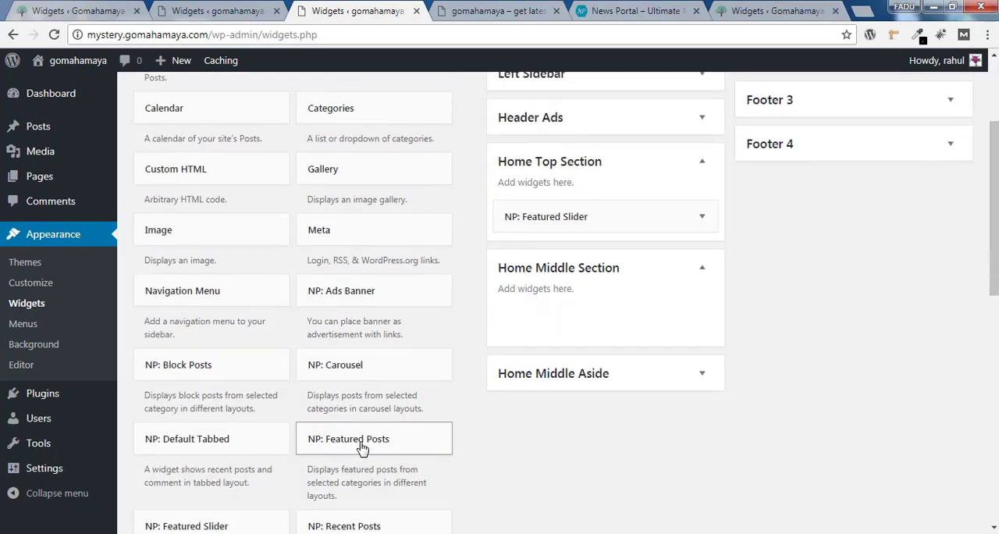
left_click(376, 441)
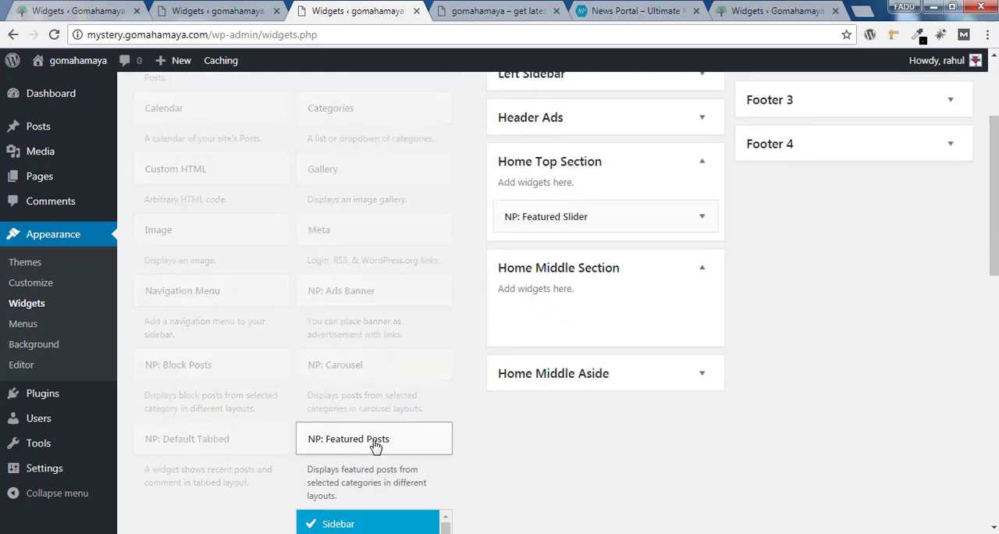
scroll(991, 258, "down", 4)
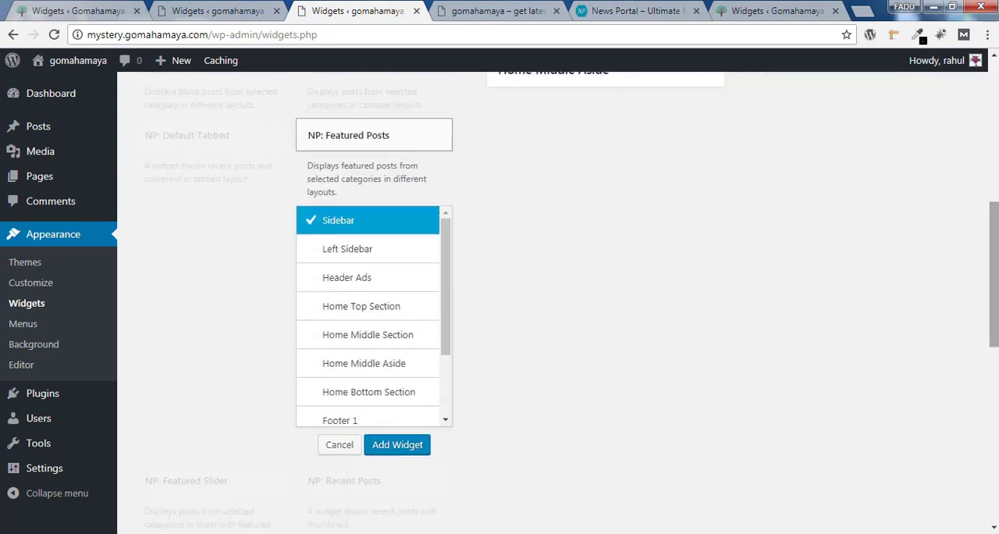
left_click(346, 317)
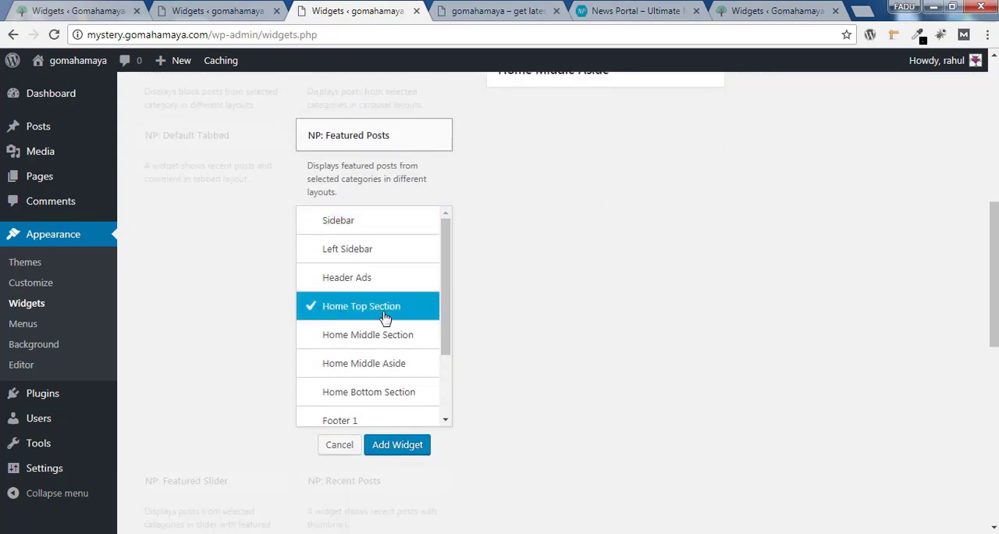
left_click(398, 449)
left_click_drag(582, 301, 663, 298)
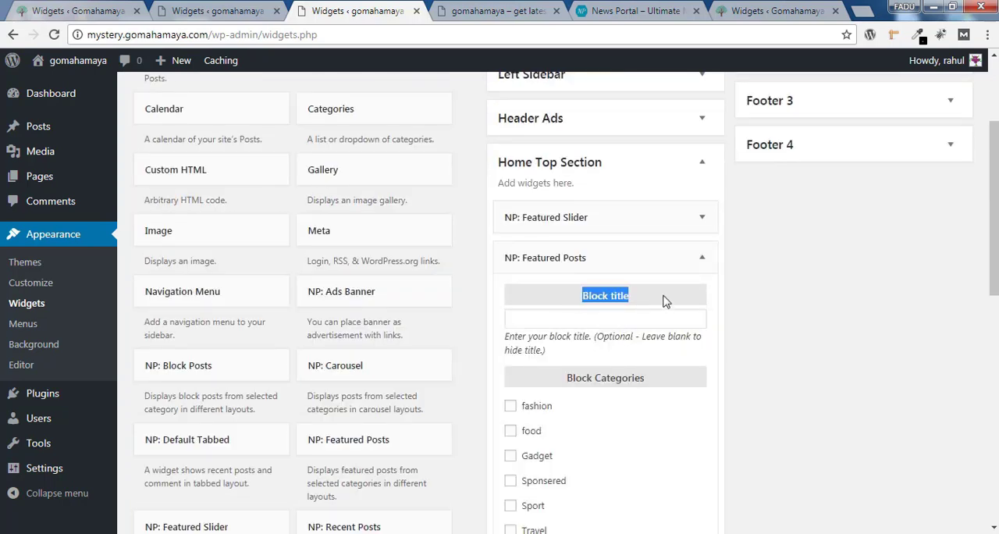
left_click(649, 320)
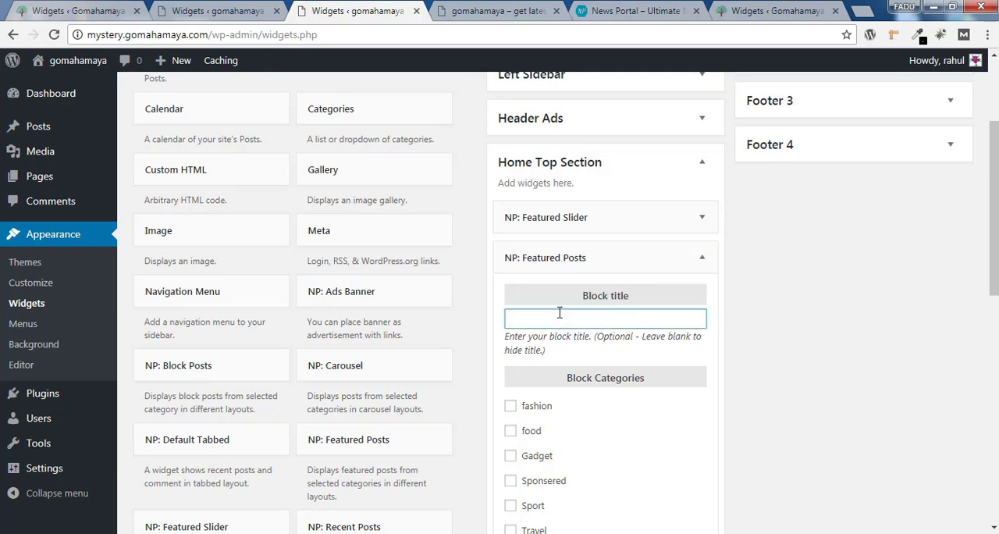
Reopen the Featured Slider widget and deselect fashion under Featured Post Categories
scroll(898, 297, "down", 2)
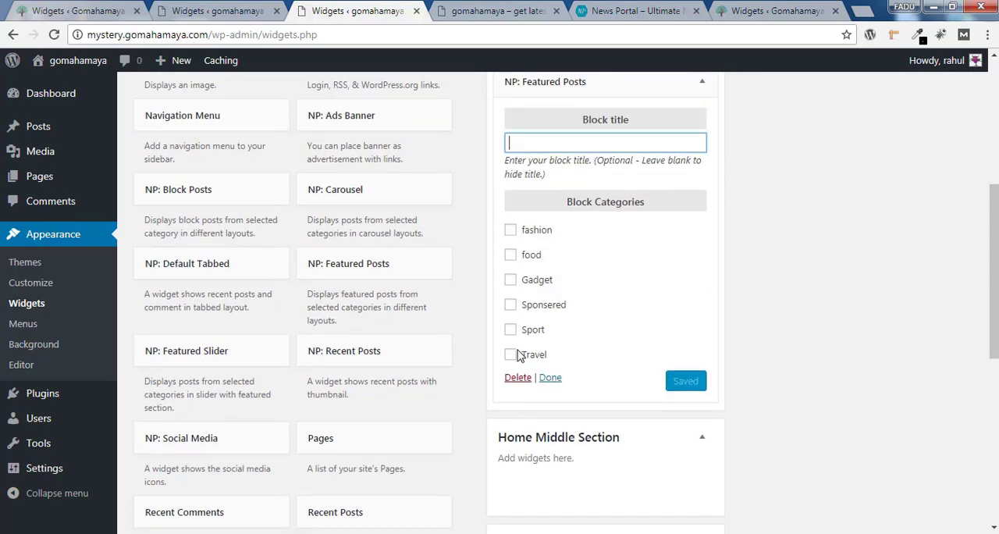
scroll(519, 356, "up", 3)
left_click(678, 211)
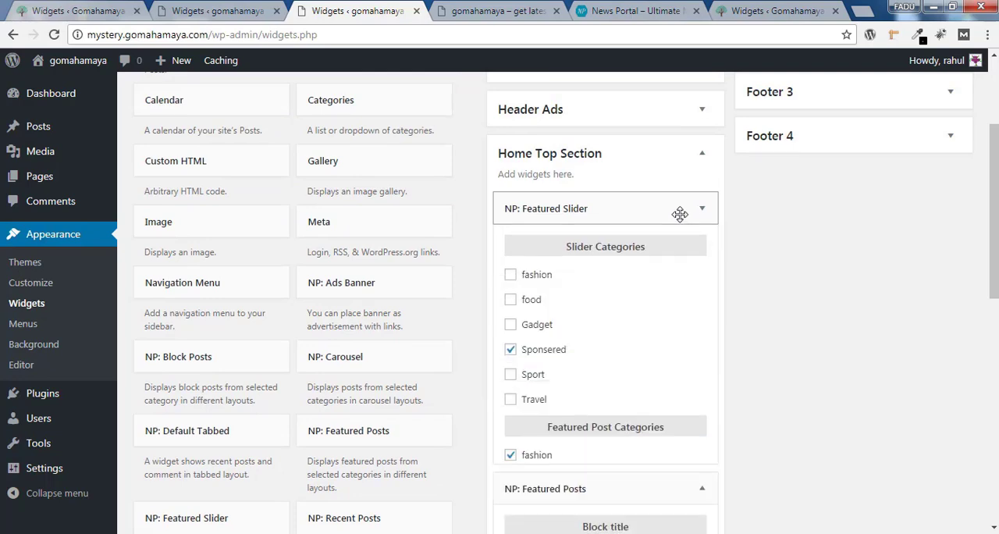
scroll(979, 267, "down", 3)
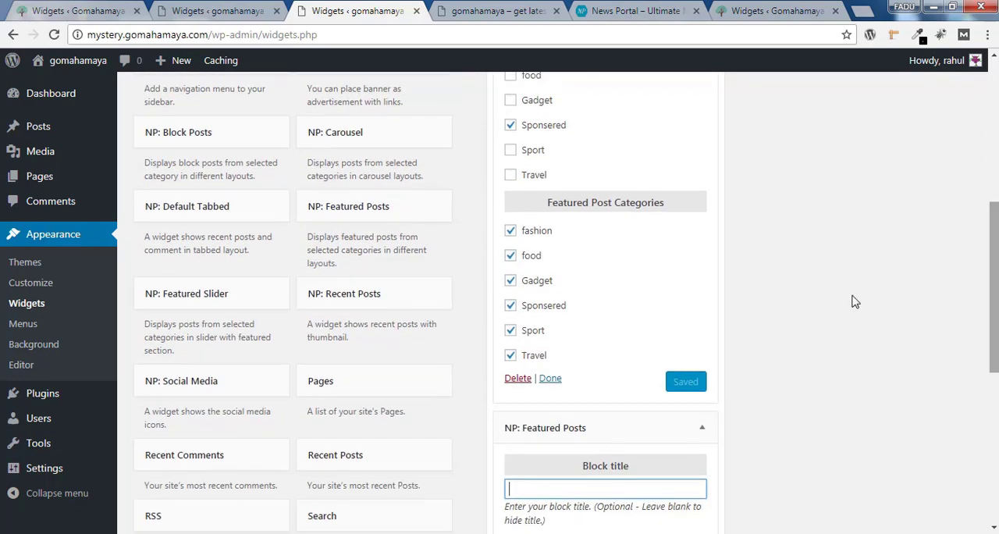
scroll(609, 273, "down", 3)
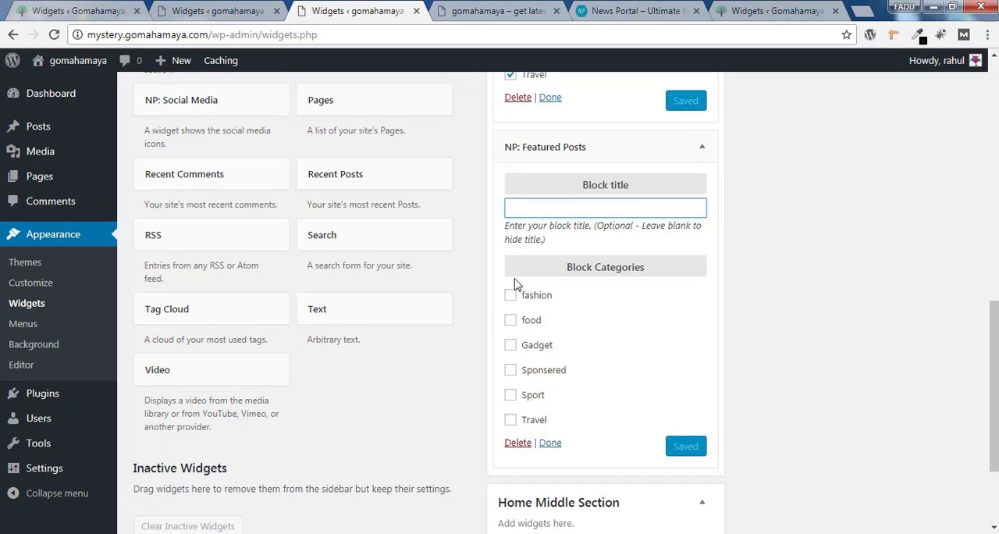
scroll(519, 286, "up", 3)
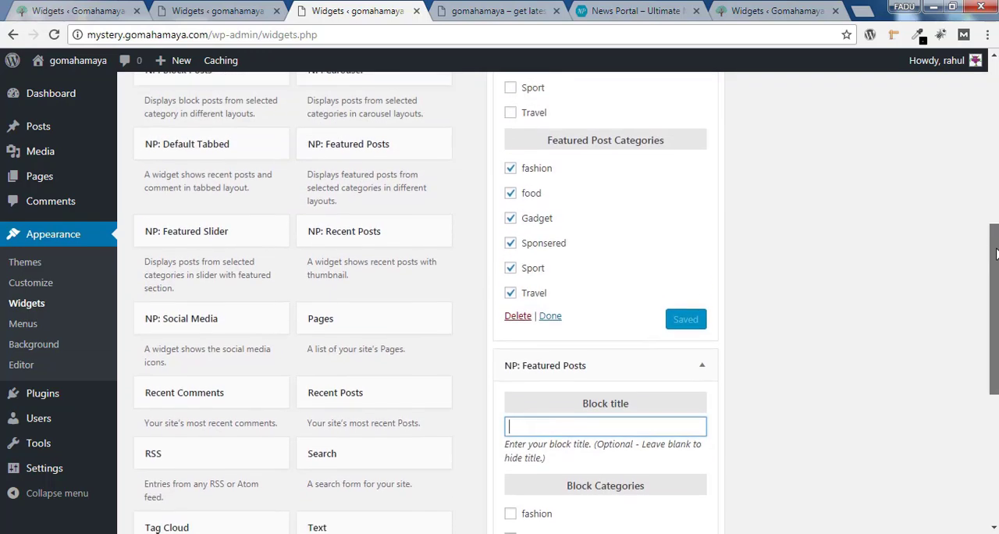
left_click(511, 182)
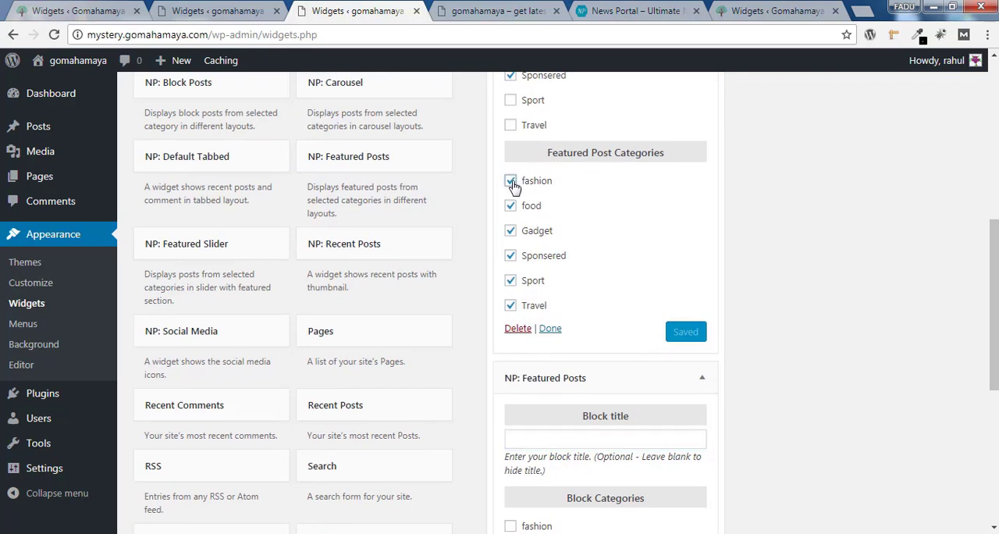
Select fashion as the block category in the Featured Posts widget, save it, and check the reloaded home page
scroll(910, 342, "down", 3)
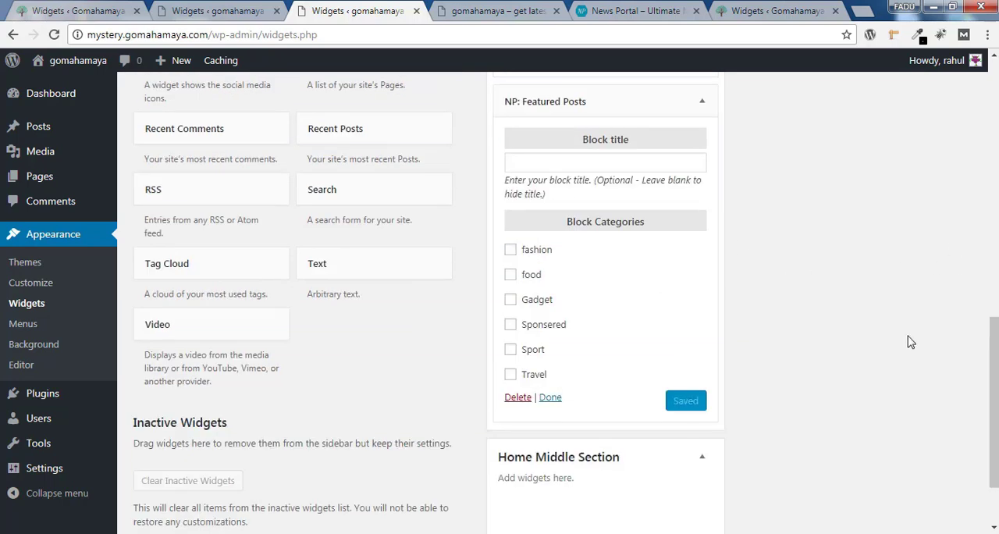
left_click(510, 252)
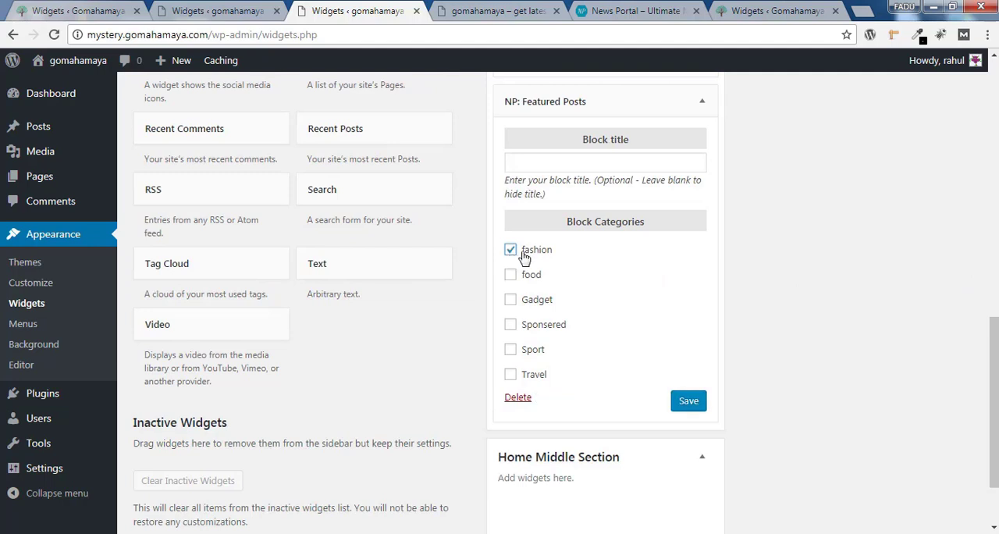
left_click(689, 402)
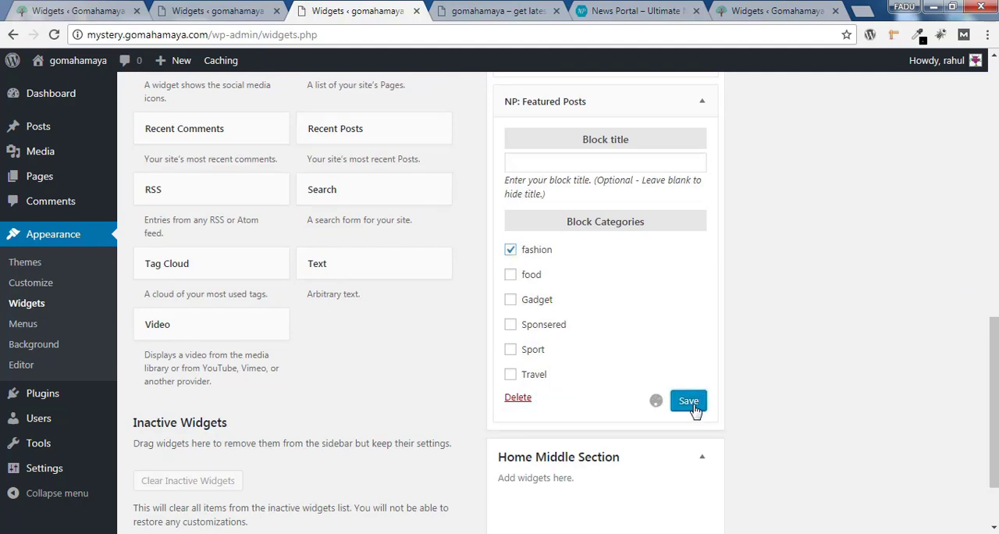
left_click(488, 11)
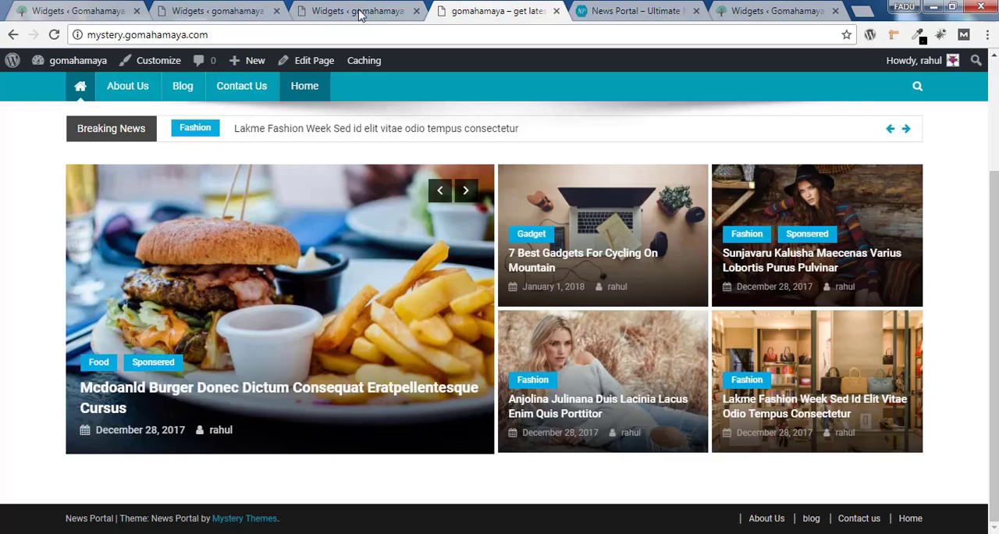
left_click(54, 34)
scroll(937, 208, "down", 1)
scroll(179, 375, "down", 1)
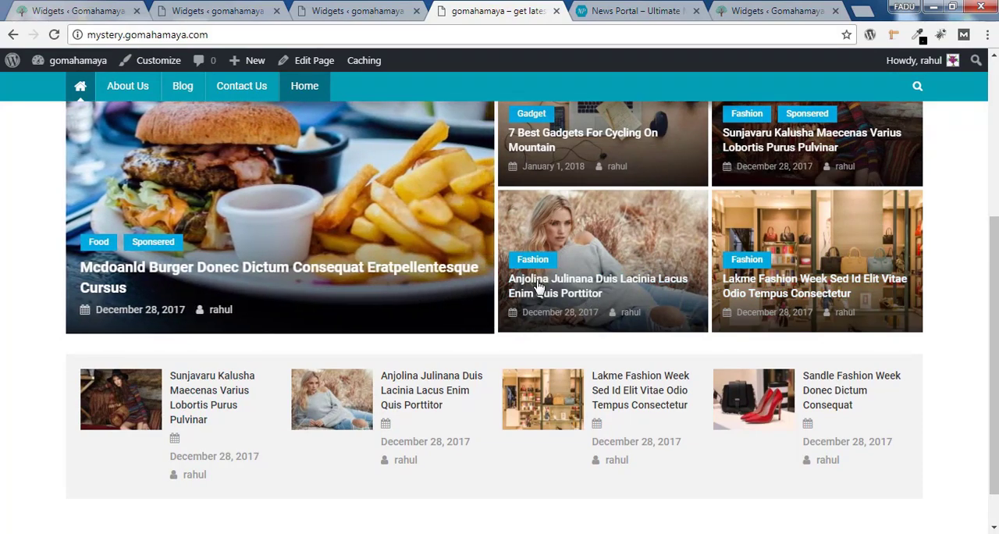
Deselect Sponsered under the Featured Slider's Featured Post Categories, save the widget, and review the reloaded home page
left_click(369, 11)
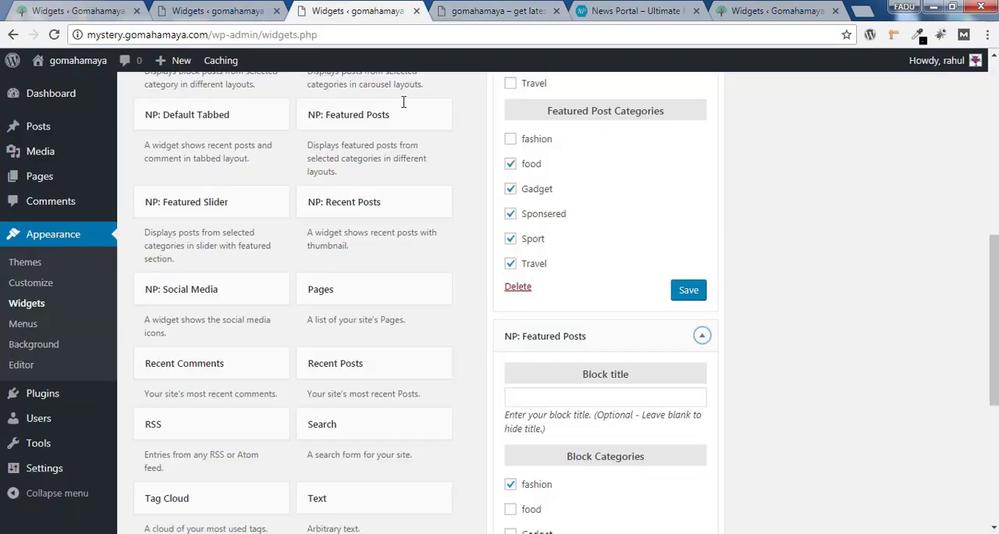
left_click(511, 216)
left_click(694, 298)
left_click(493, 11)
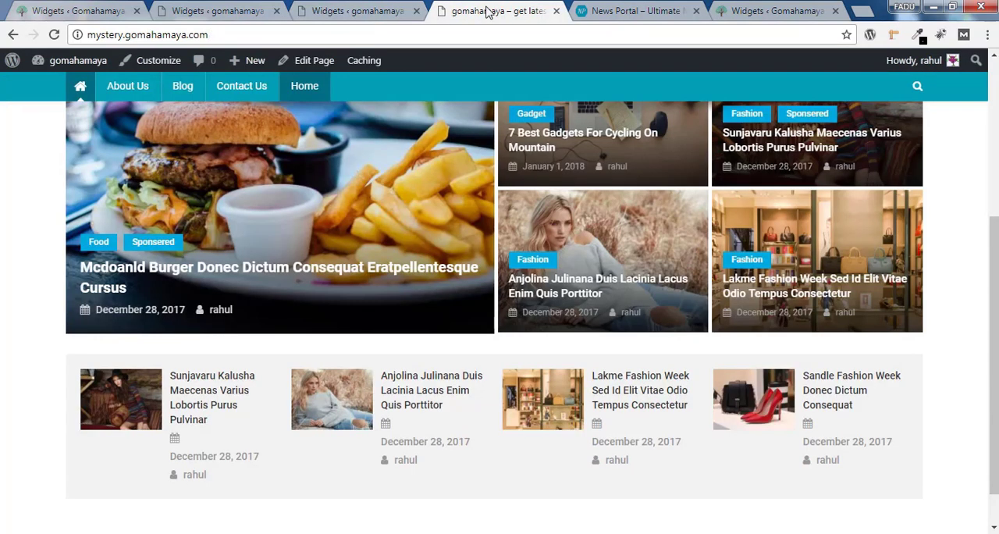
left_click(62, 42)
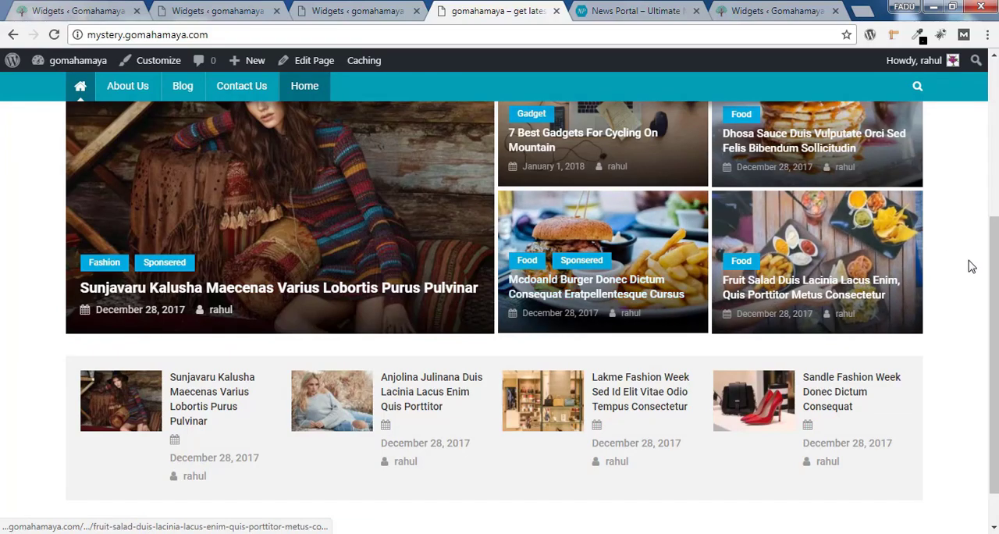
scroll(992, 274, "up", 1)
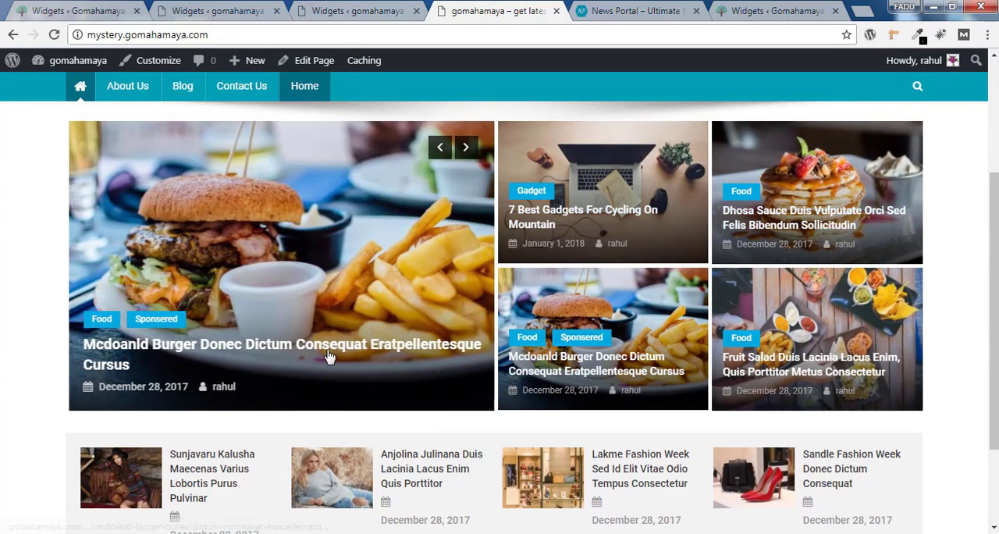
left_click(466, 149)
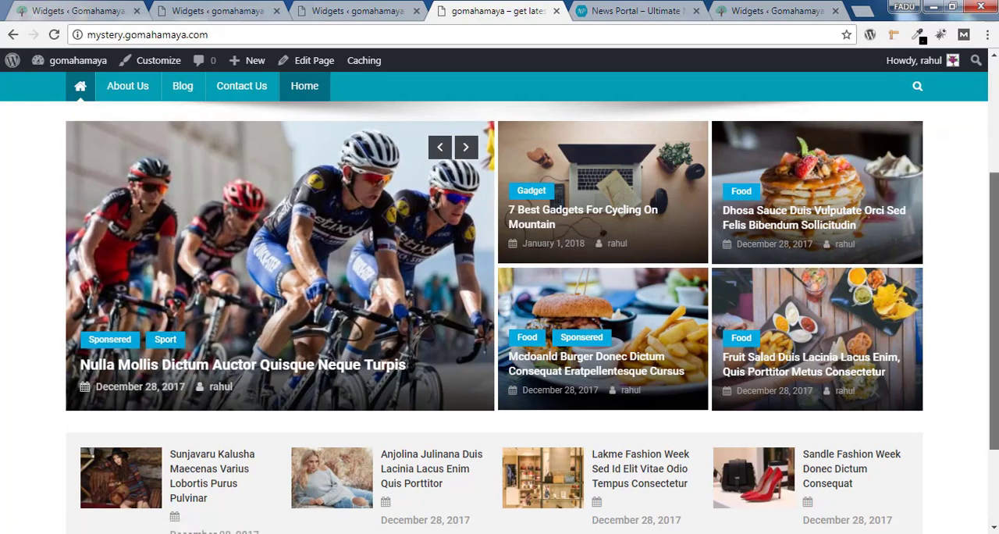
scroll(257, 393, "down", 1)
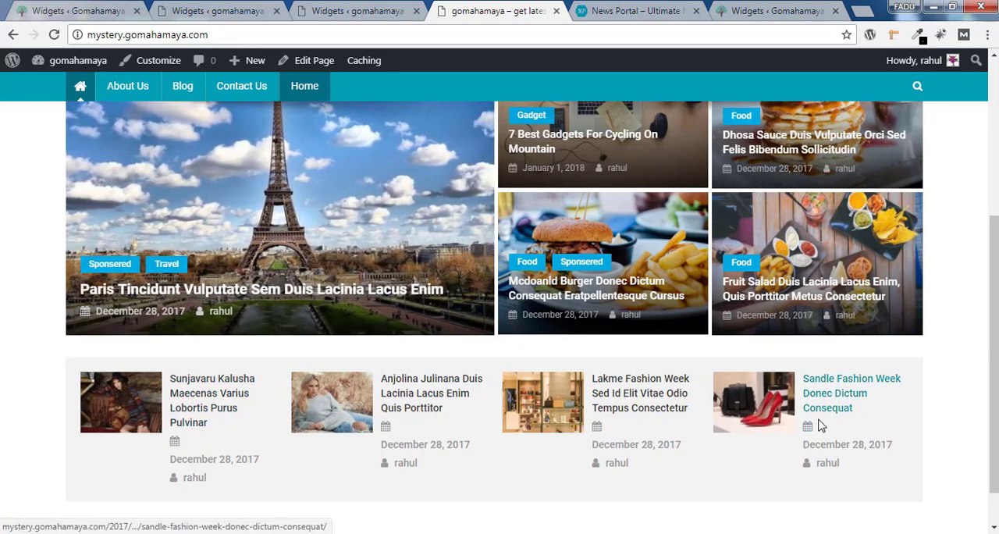
Set the Featured Posts widget's block title to "Fashion", save it, and return to the live home page
left_click(373, 7)
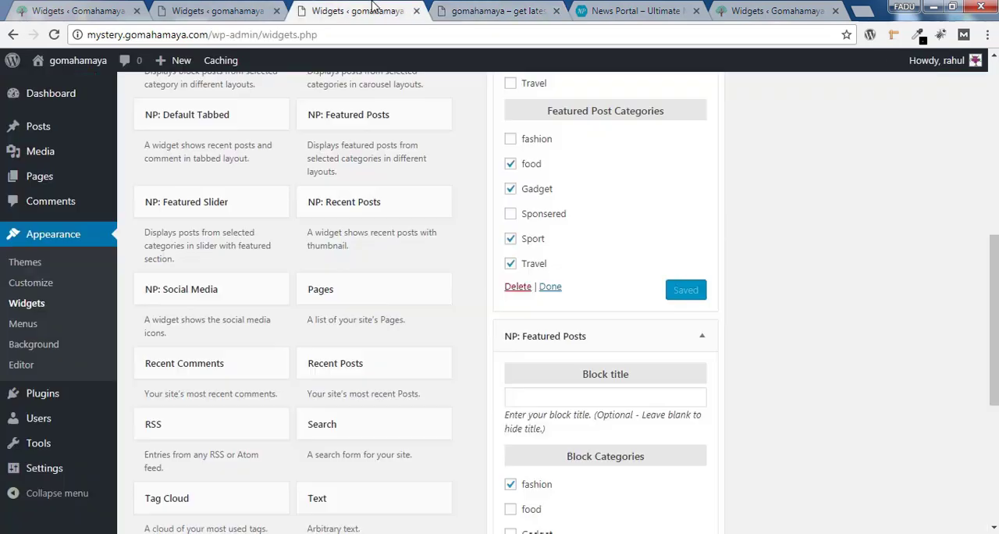
left_click(560, 394)
type("Fashion")
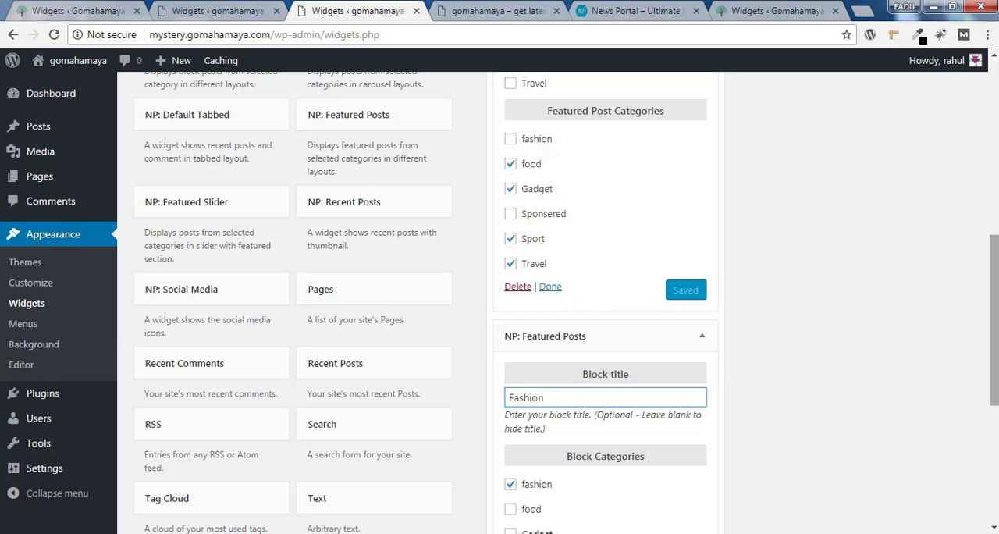
scroll(671, 336, "down", 4)
left_click(689, 336)
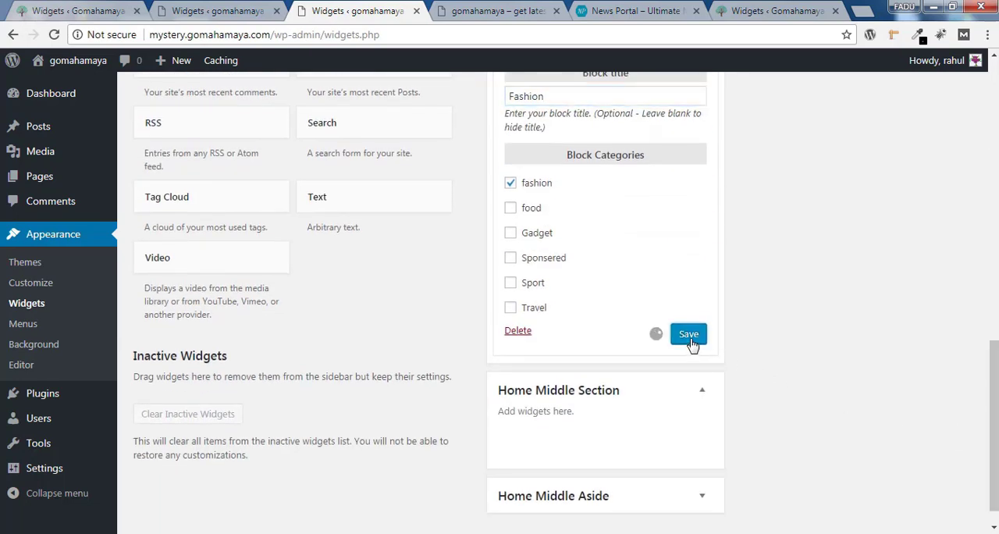
left_click(456, 10)
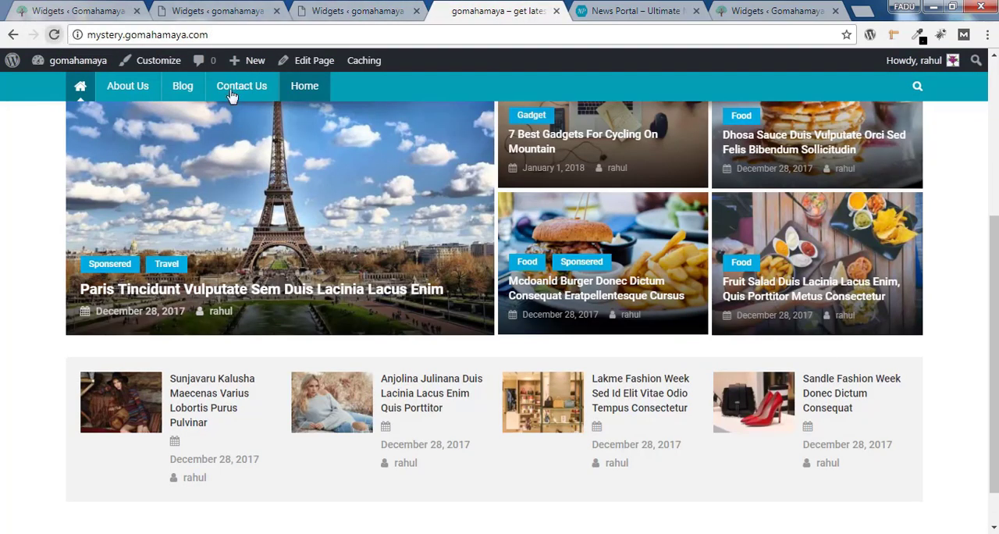
Reload the live home page and check the heading of the Fashion block below the featured slider
key("F5")
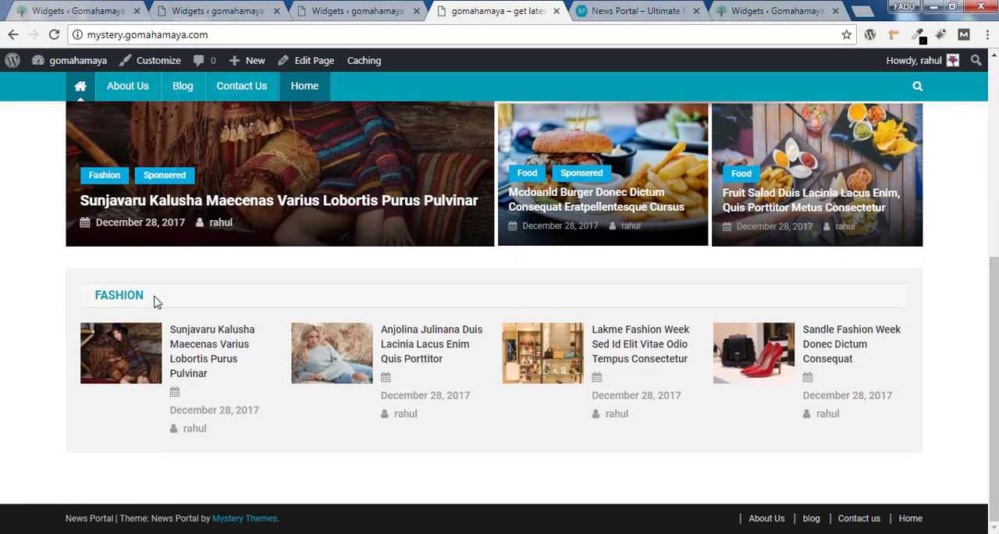
left_click_drag(154, 302, 92, 302)
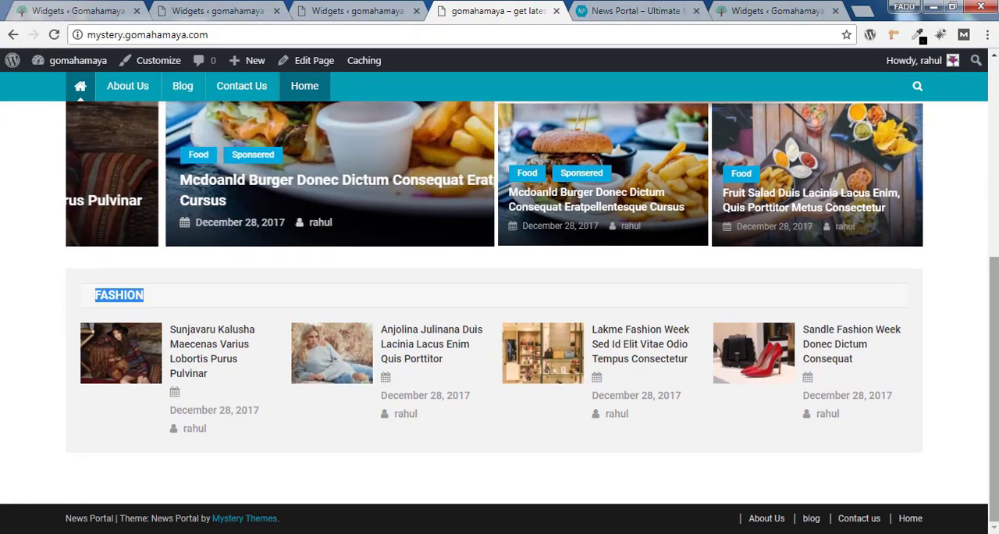
scroll(588, 358, "up", 1)
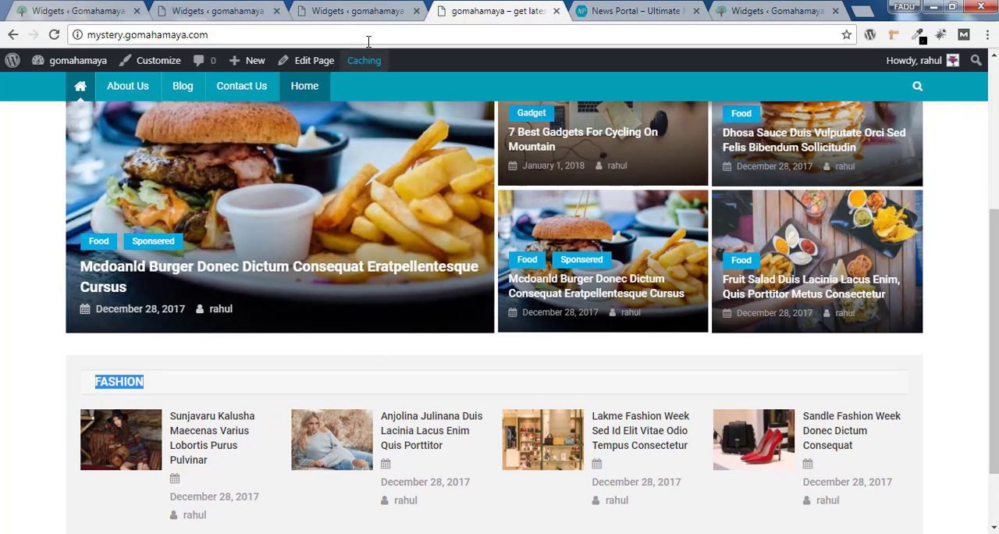
Clear the Featured Posts widget's block title and save the widget
left_click(373, 13)
double_click(527, 96)
right_click(537, 96)
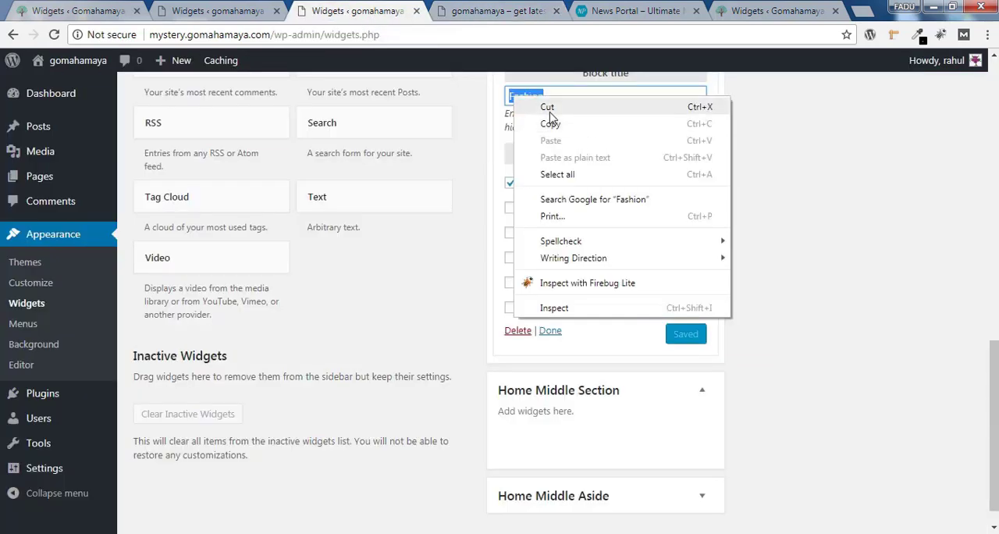
left_click(550, 105)
left_click(689, 334)
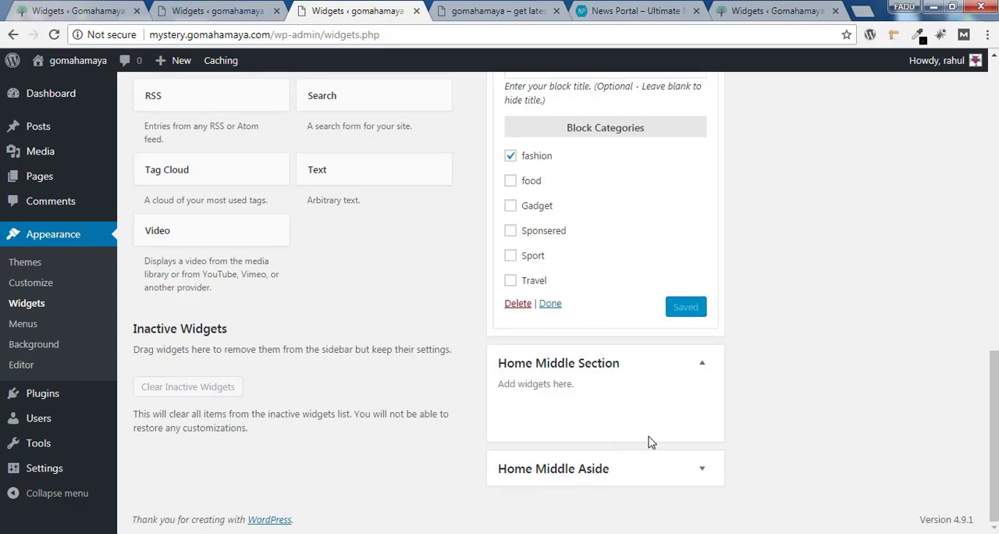
Add an NP: Block Posts widget to the Home Middle Section
scroll(990, 486, "up", 6)
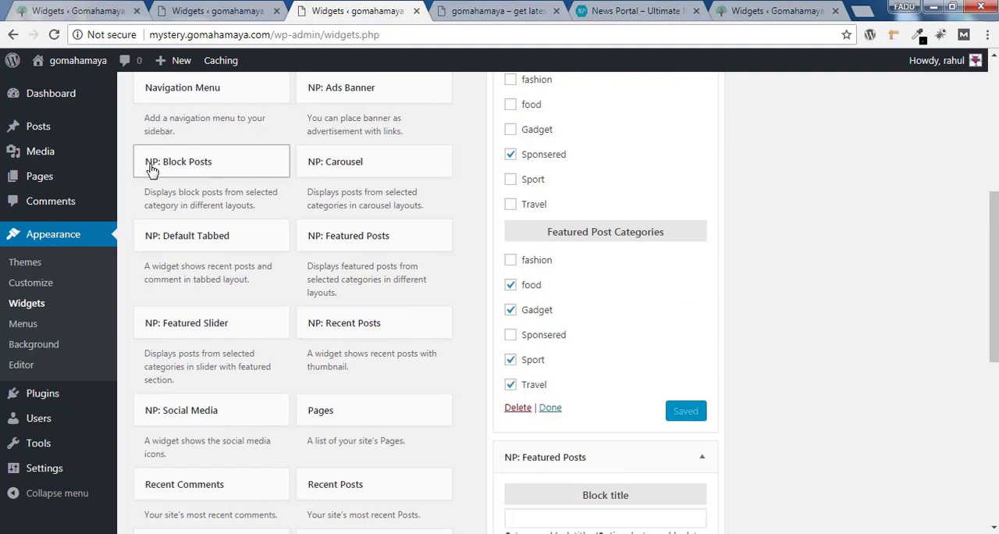
left_click(254, 173)
left_click(184, 361)
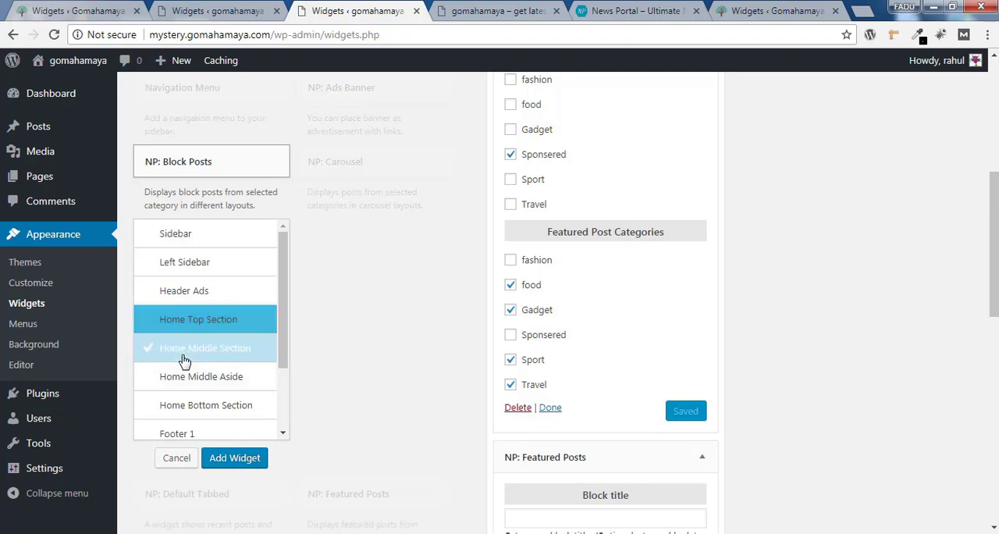
left_click(235, 459)
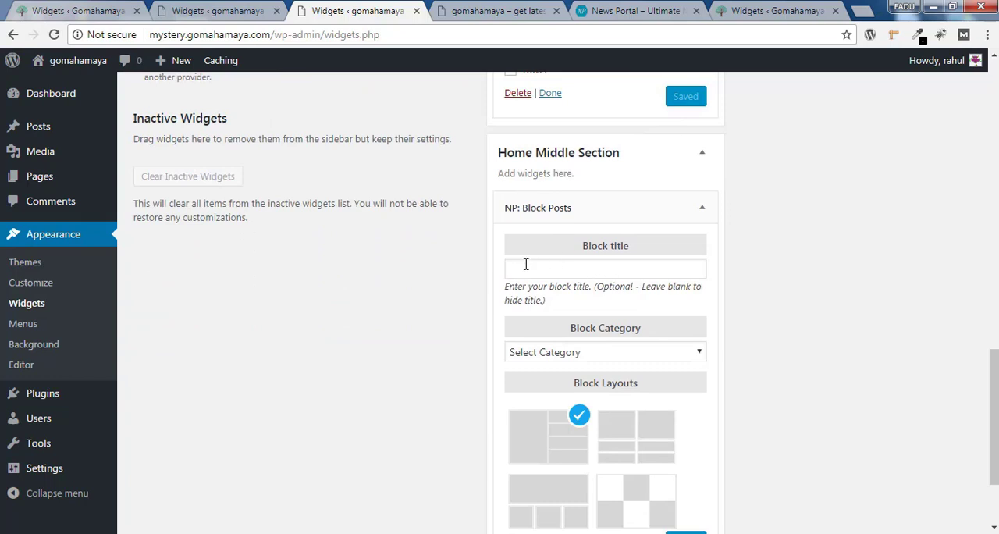
Set the Block Posts widget's title to "Sports" and its block category to Sport, and save it
left_click(526, 269)
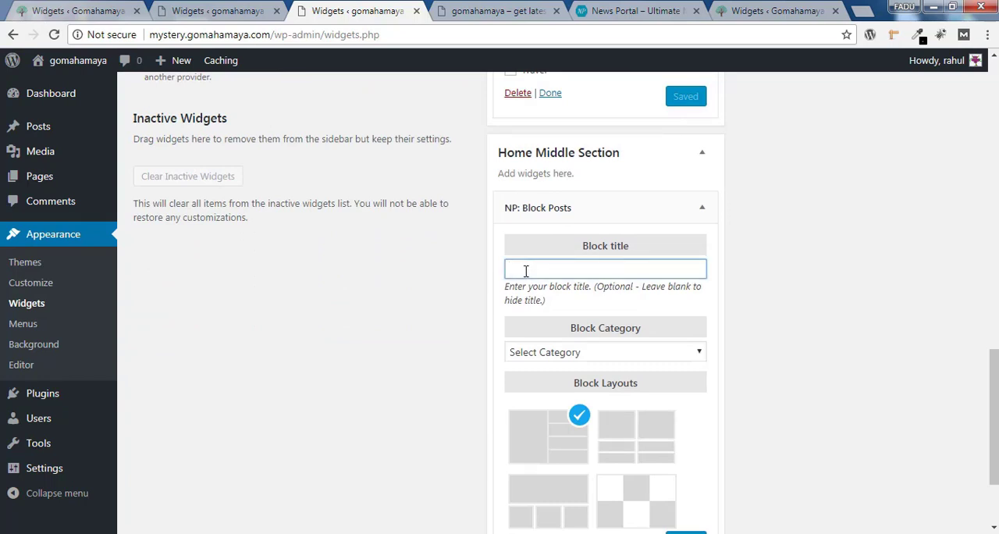
type("Sports")
scroll(937, 418, "down", 2)
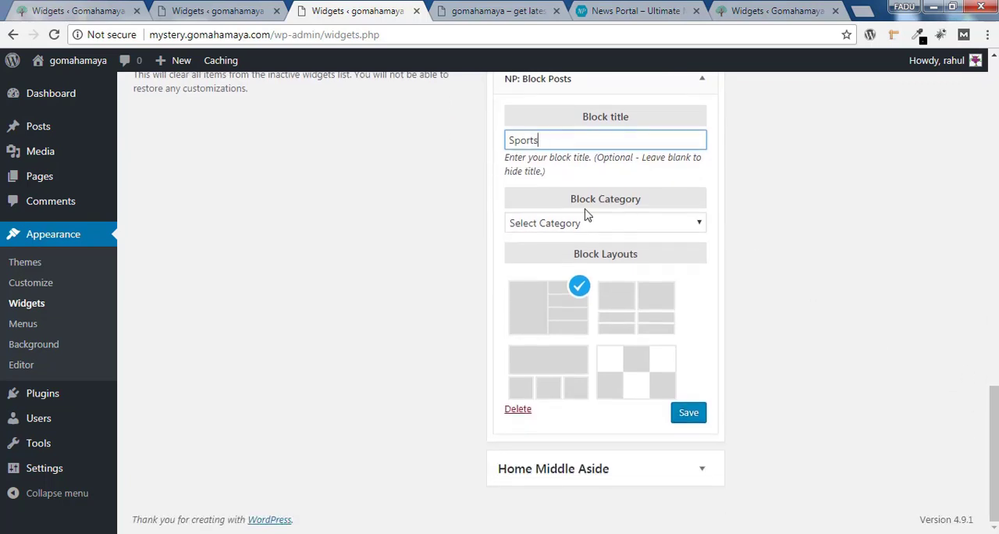
left_click(642, 226)
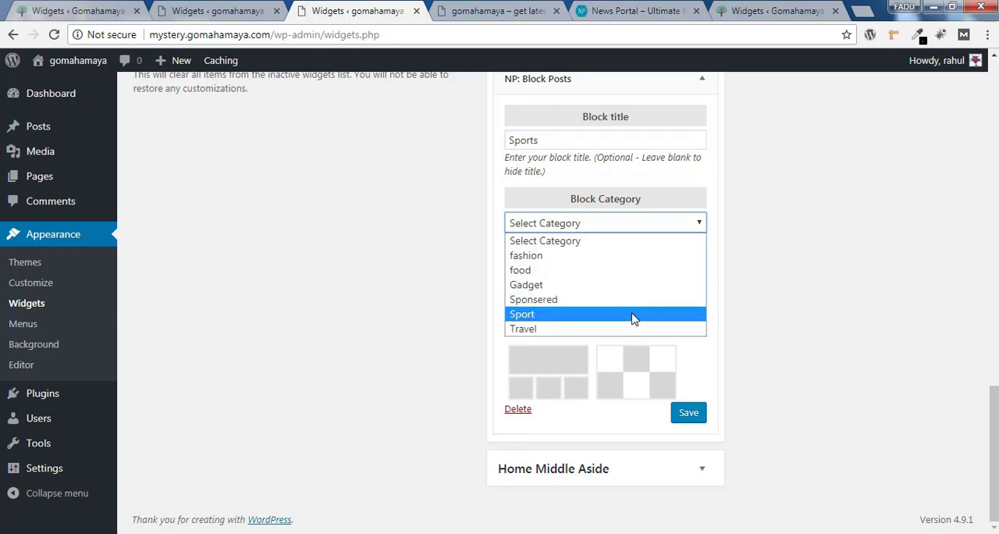
left_click(634, 316)
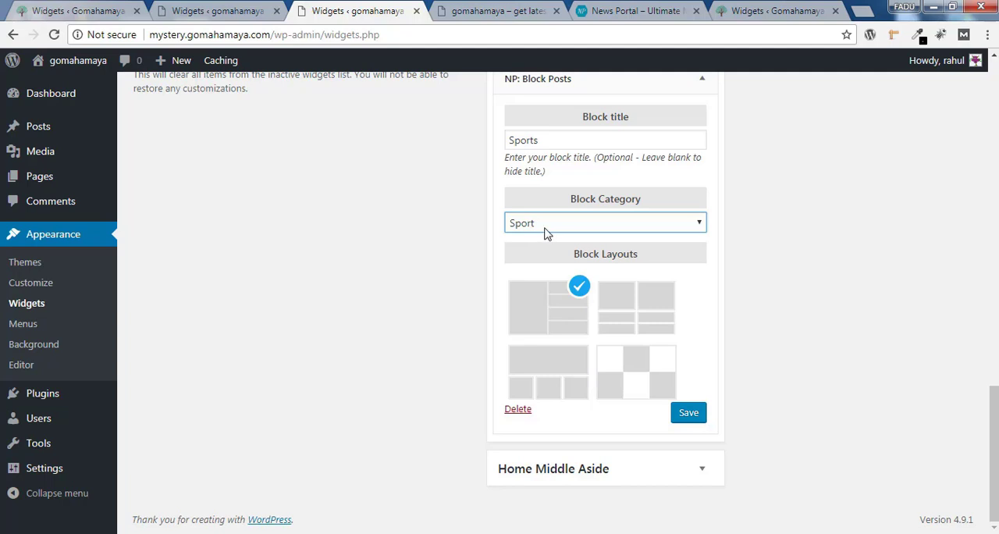
left_click(640, 226)
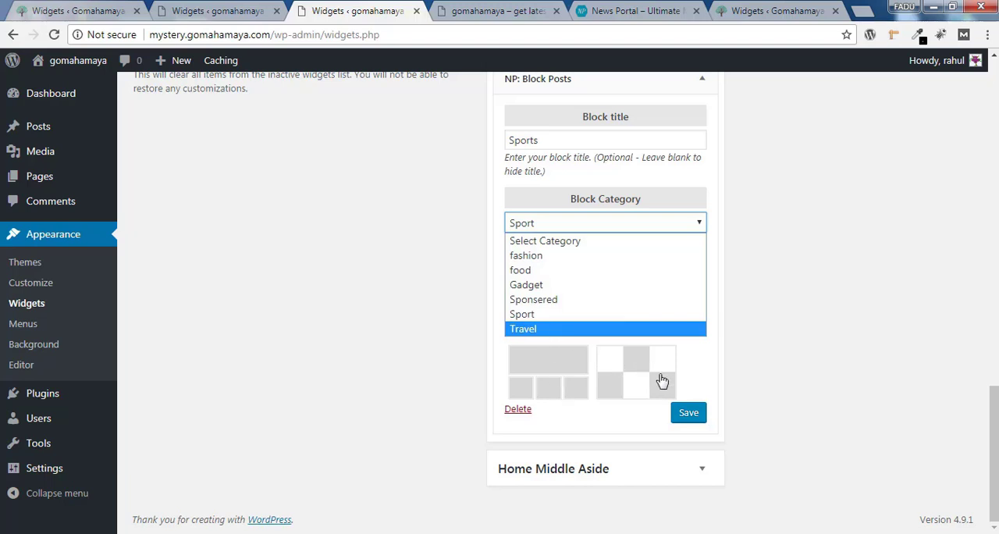
left_click(856, 361)
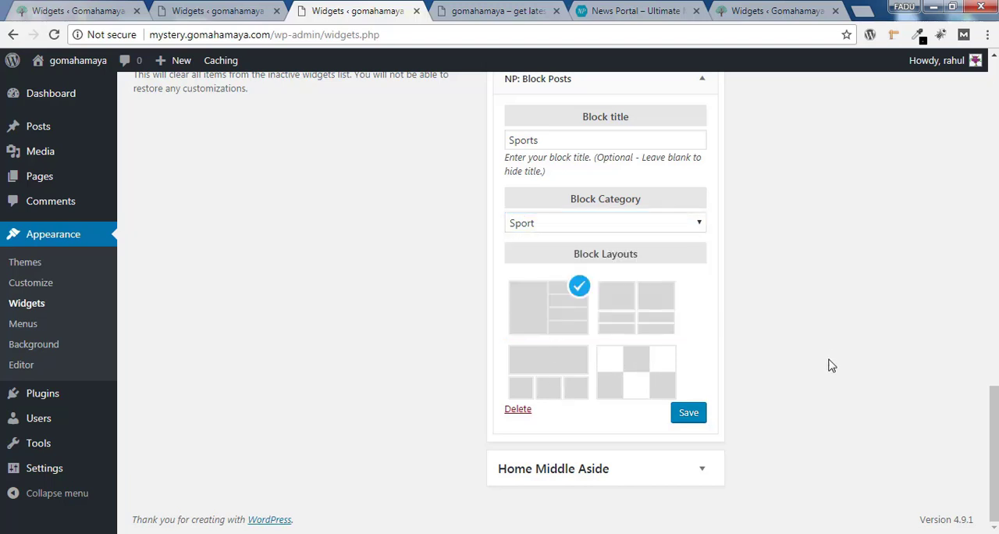
left_click(691, 416)
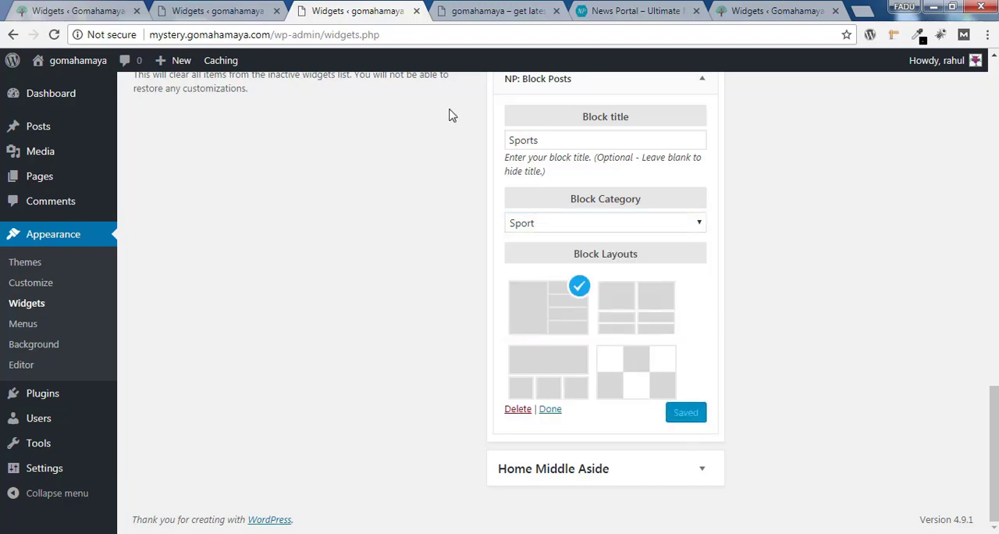
Reload the live home page and review the Sports block in the middle section
left_click(521, 8)
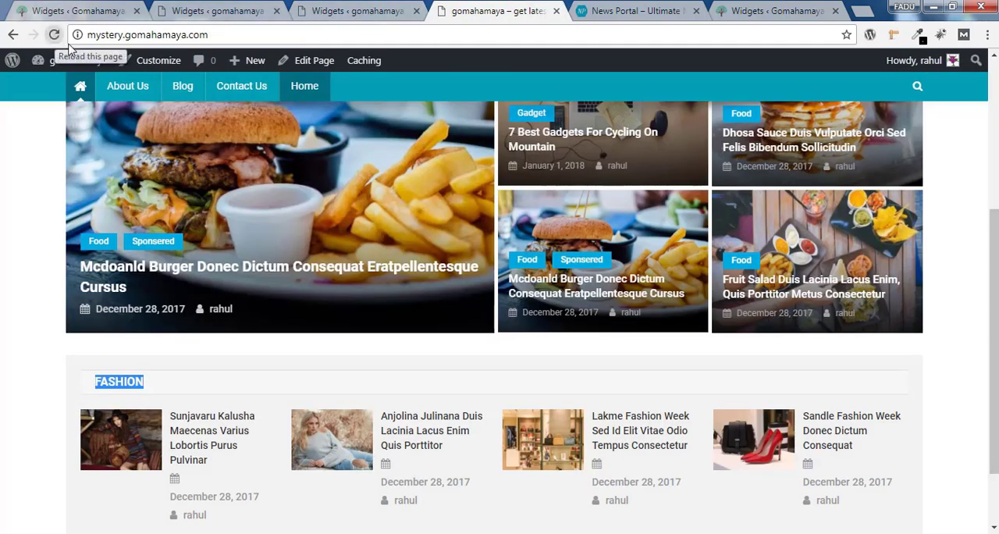
scroll(933, 277, "down", 5)
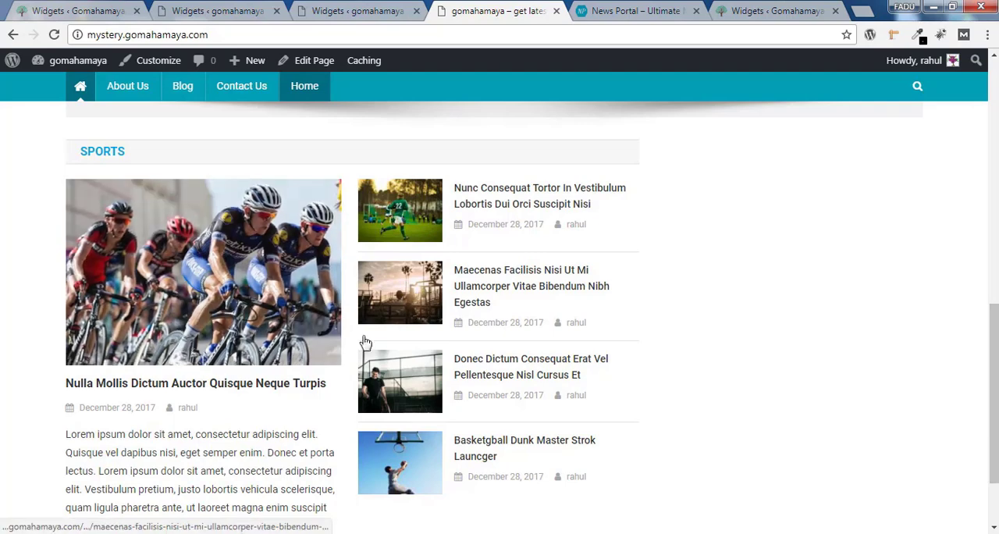
scroll(971, 391, "down", 1)
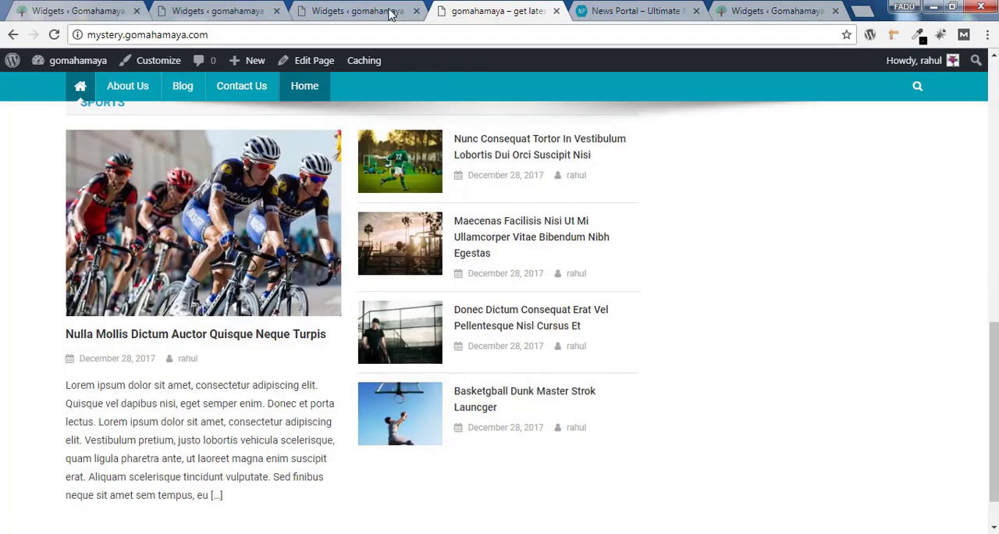
Return to the widgets page and add a second NP: Block Posts widget to the Home Middle Section
left_click(359, 11)
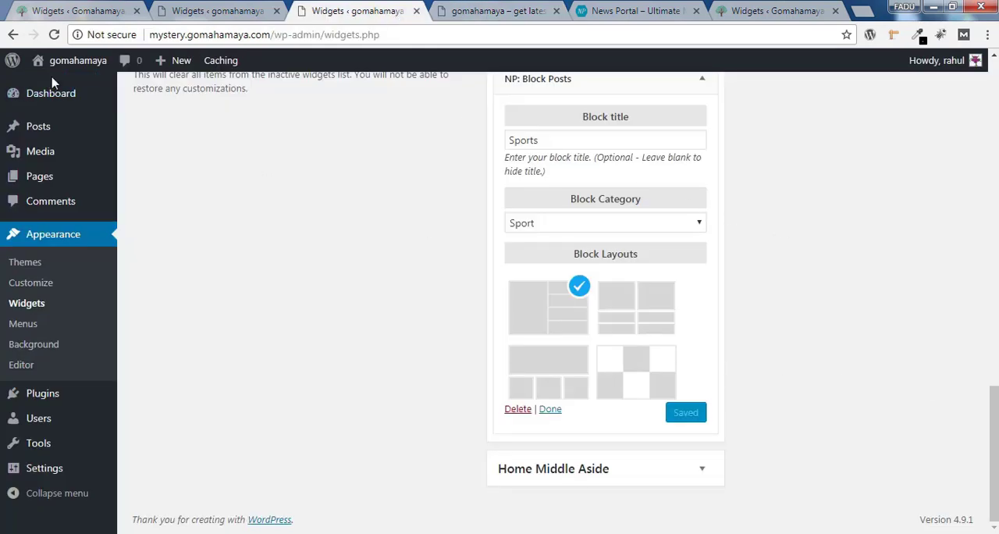
scroll(973, 351, "up", 5)
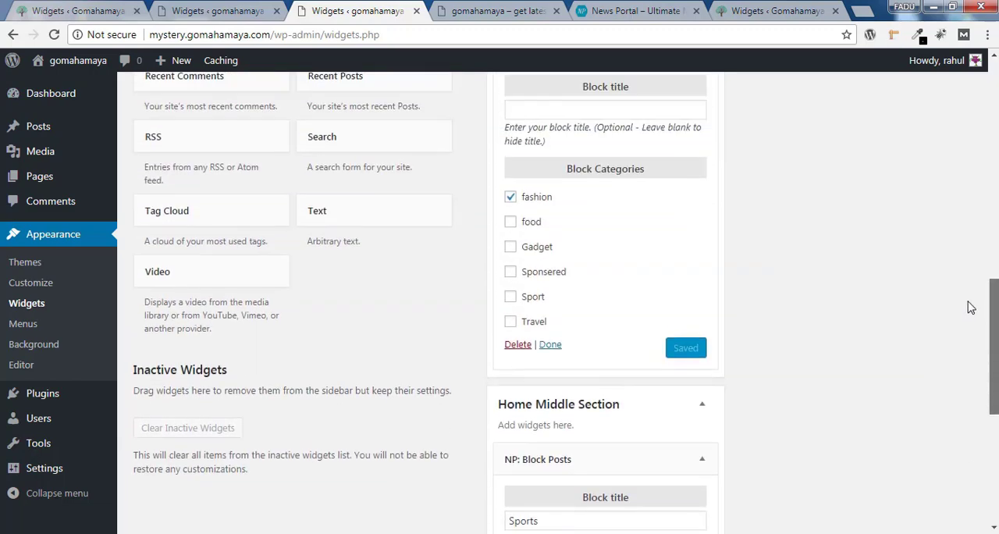
scroll(971, 307, "up", 6)
left_click(236, 85)
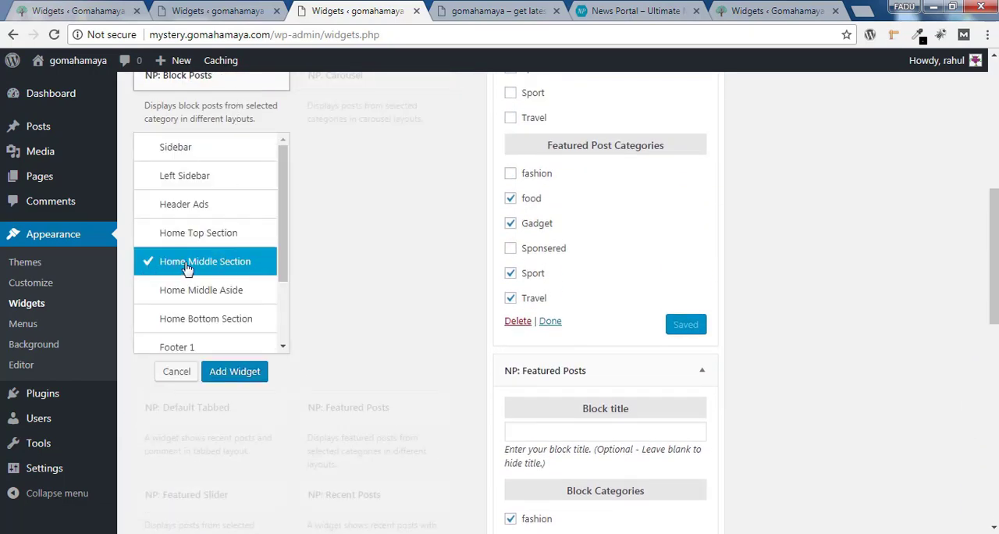
left_click(238, 373)
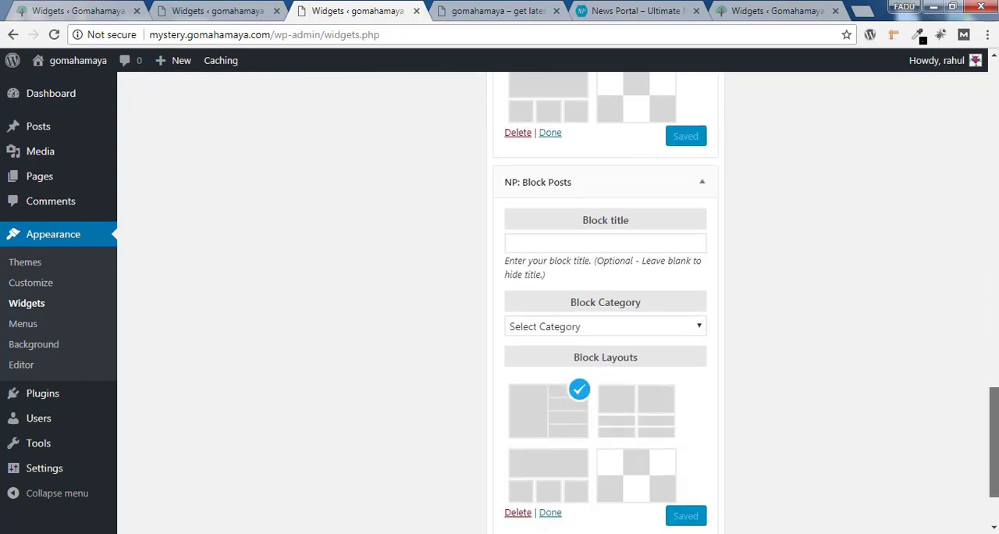
Set the second Block Posts widget's title to "Travel" and its block category to Travel
left_click(613, 238)
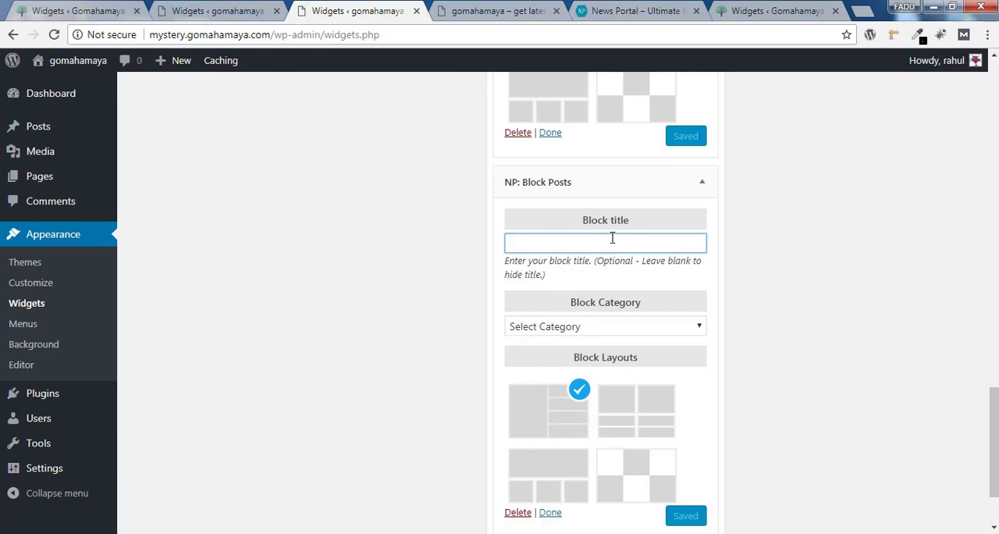
left_click(607, 248)
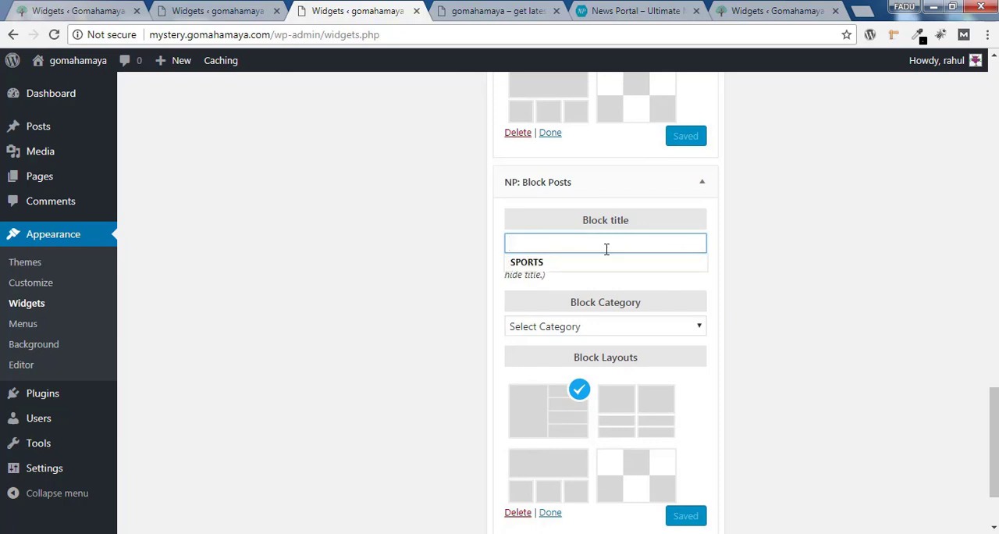
type("Travel")
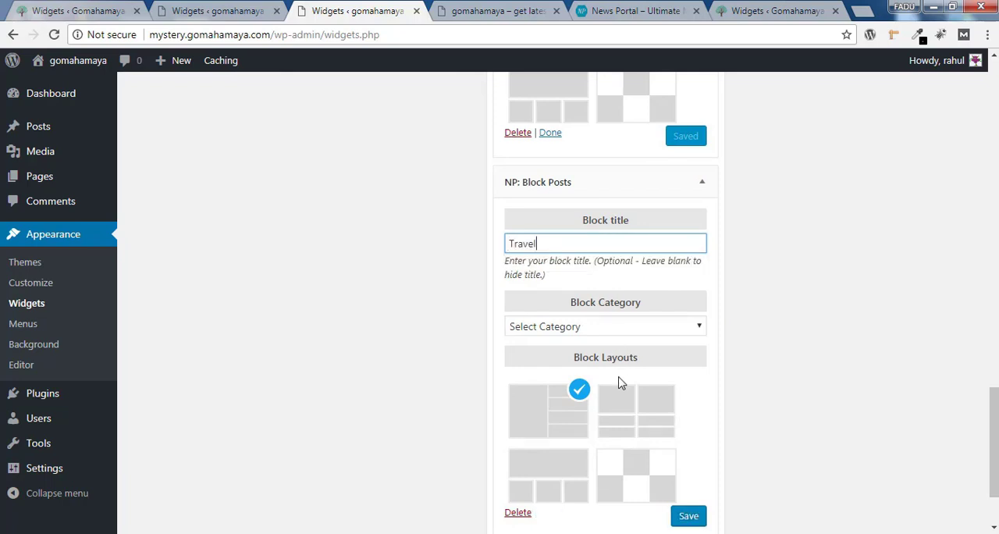
left_click(623, 327)
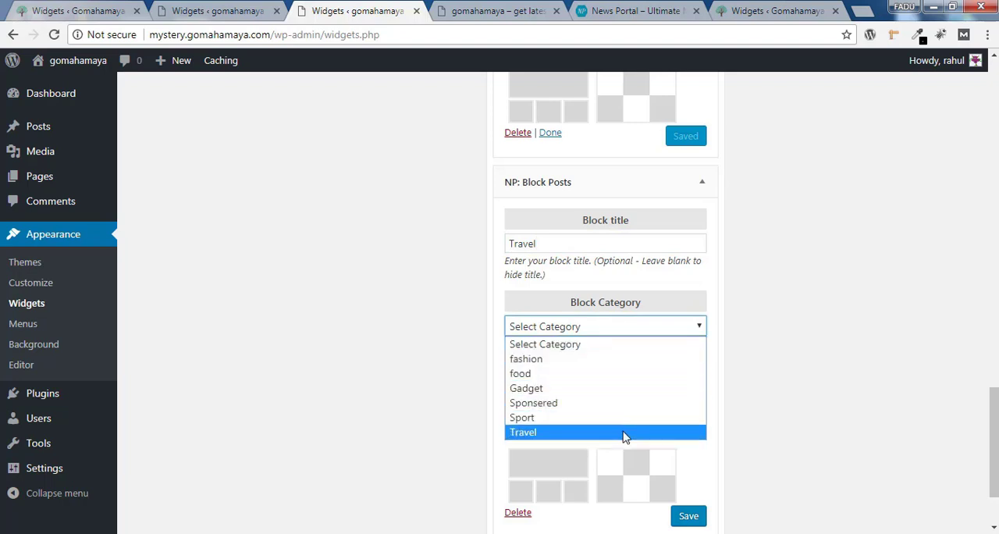
left_click(624, 433)
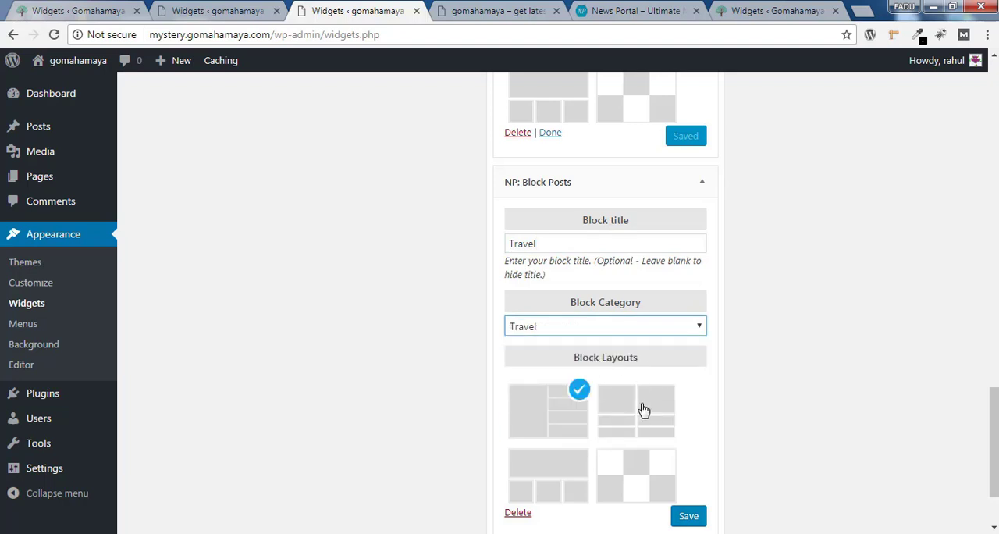
Choose the two-column block layout for the Travel widget, save it, and collapse it
left_click(645, 412)
scroll(724, 432, "down", 2)
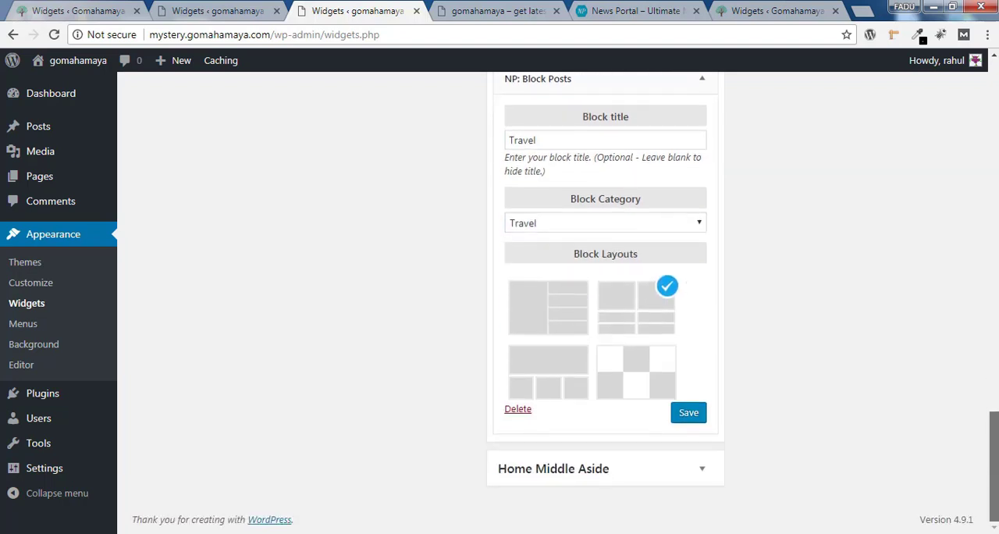
left_click(689, 413)
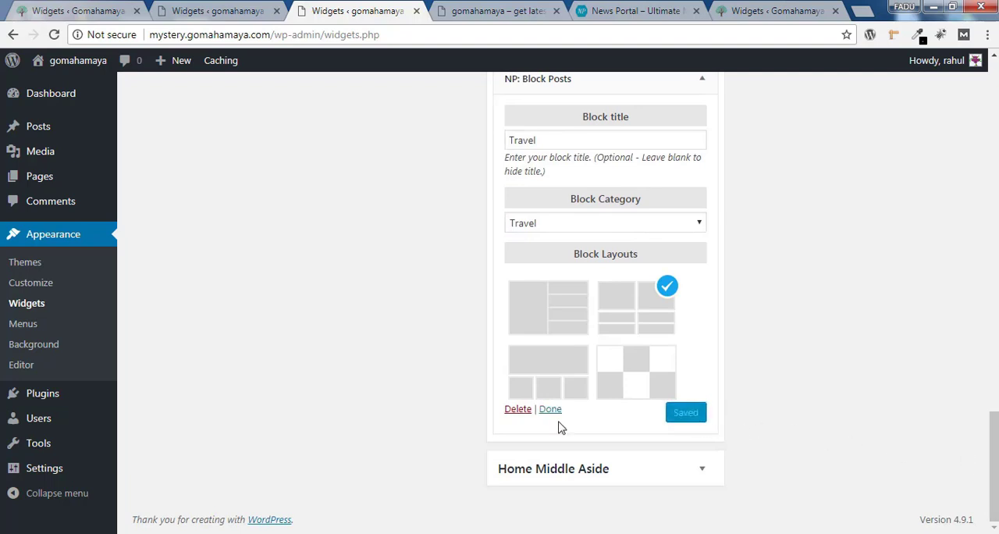
left_click(551, 410)
Reload the live home page and review the Travel block down to the footer
key("ctrl+Tab")
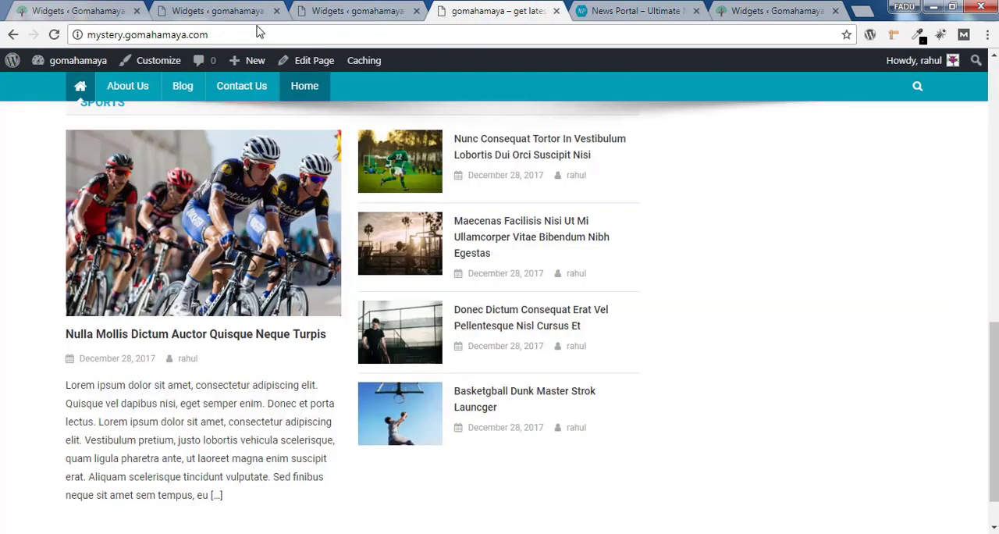
left_click(53, 36)
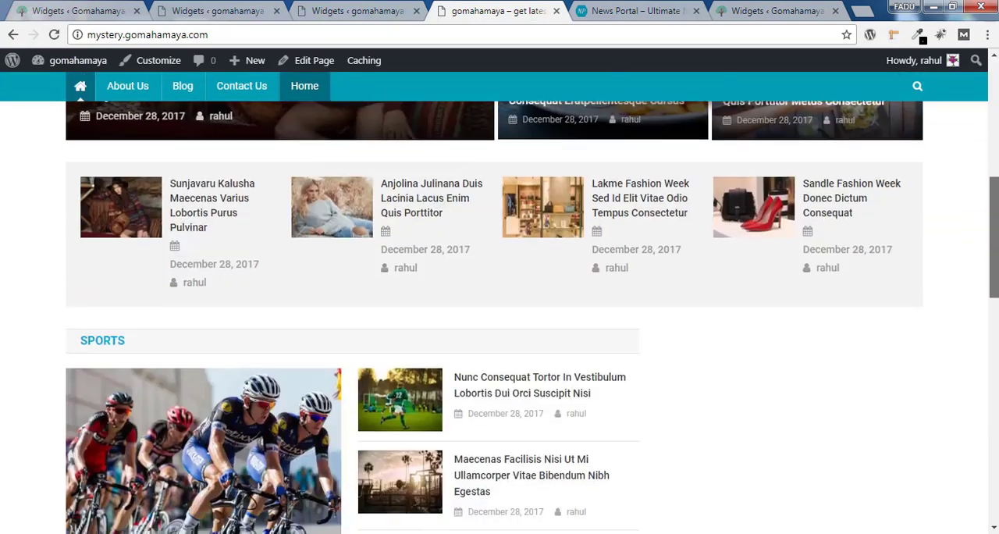
scroll(305, 259, "down", 9)
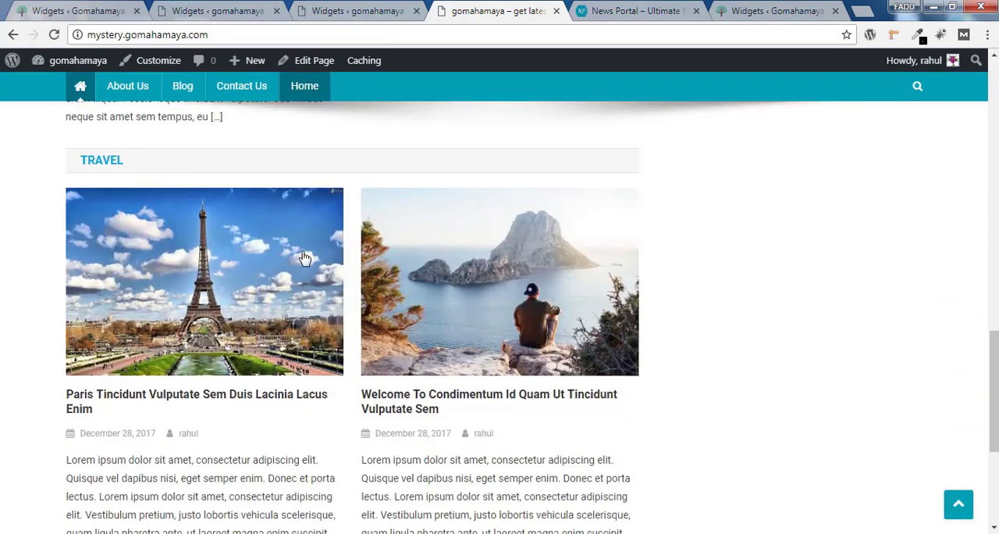
left_click_drag(994, 390, 994, 501)
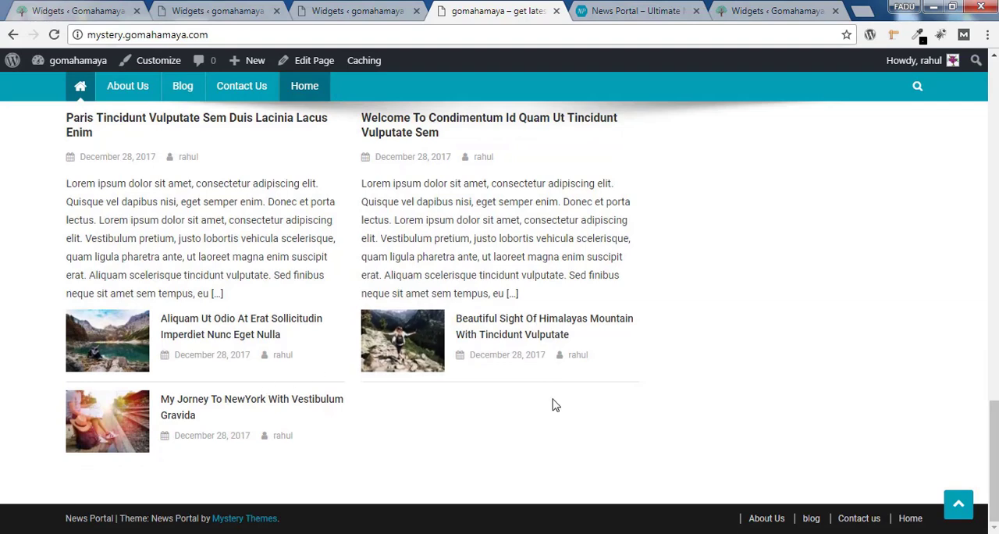
Return to the widgets page and add a third NP: Block Posts widget to the Home Middle Section
left_click(374, 10)
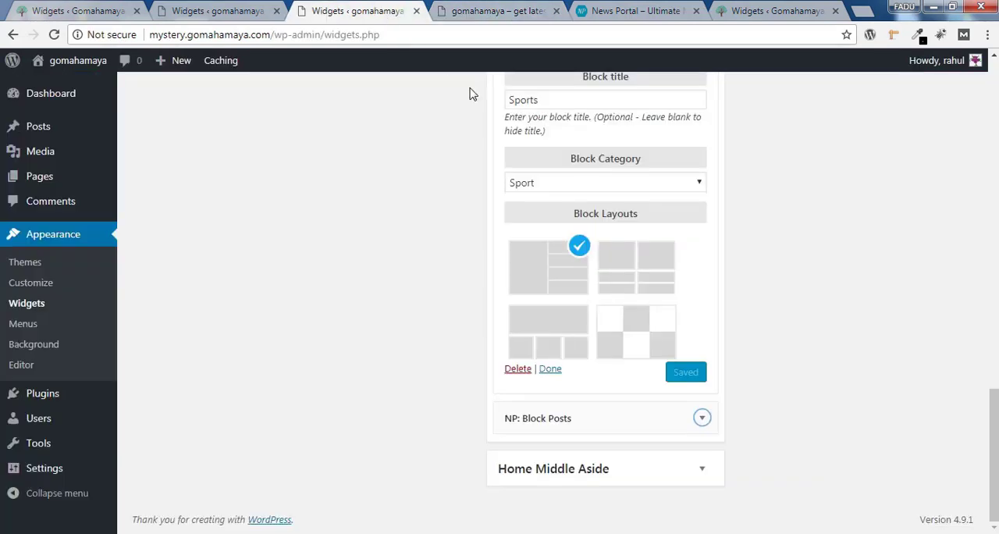
left_click_drag(994, 457, 986, 266)
scroll(447, 206, "up", 2)
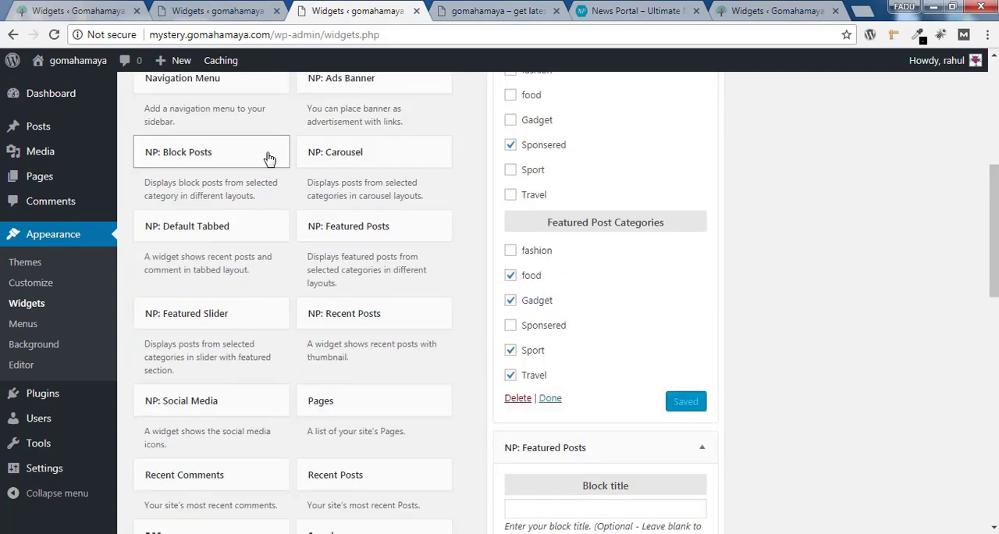
left_click(266, 157)
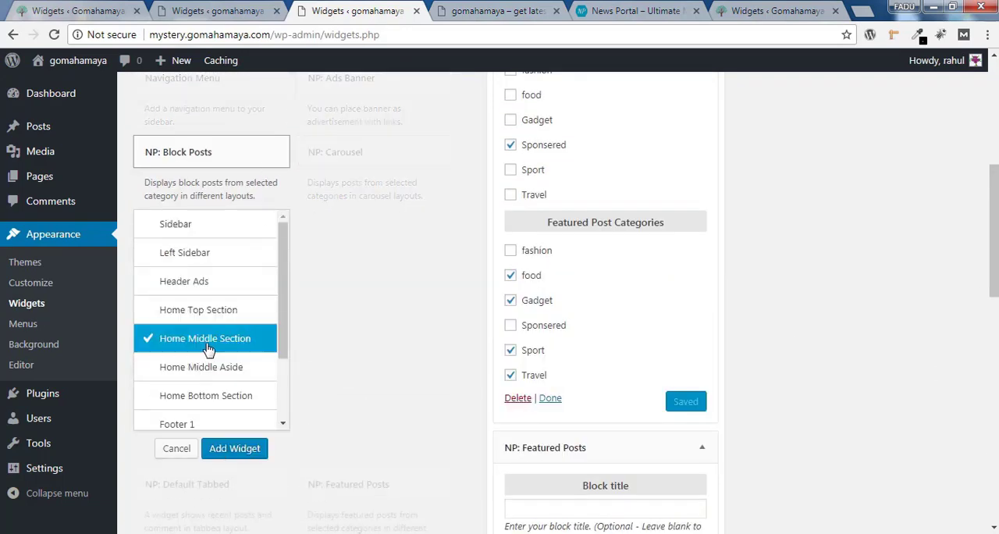
left_click(234, 449)
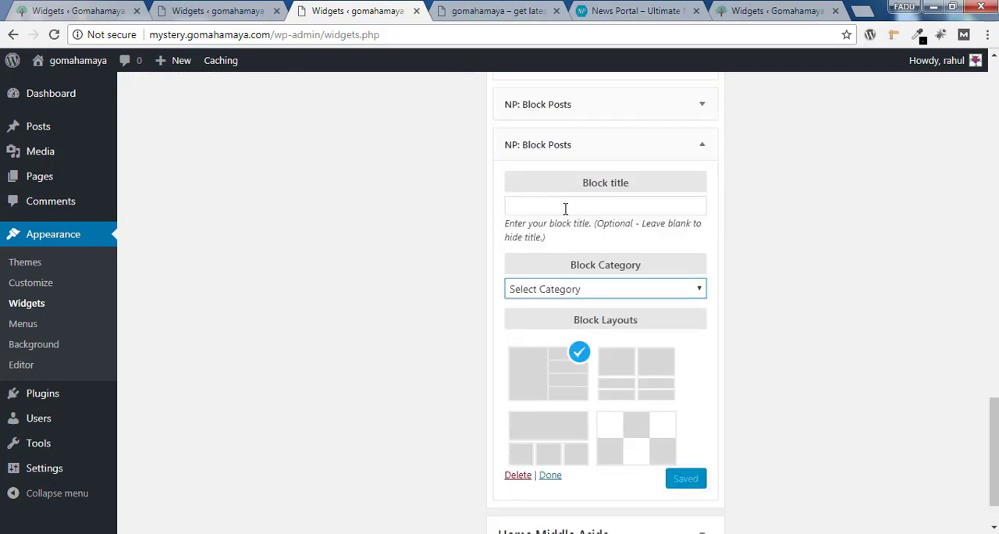
Configure the third Block Posts widget with the title "Gadgets", category Gadget and the layout of one wide post above three small ones, and save it
left_click(565, 208)
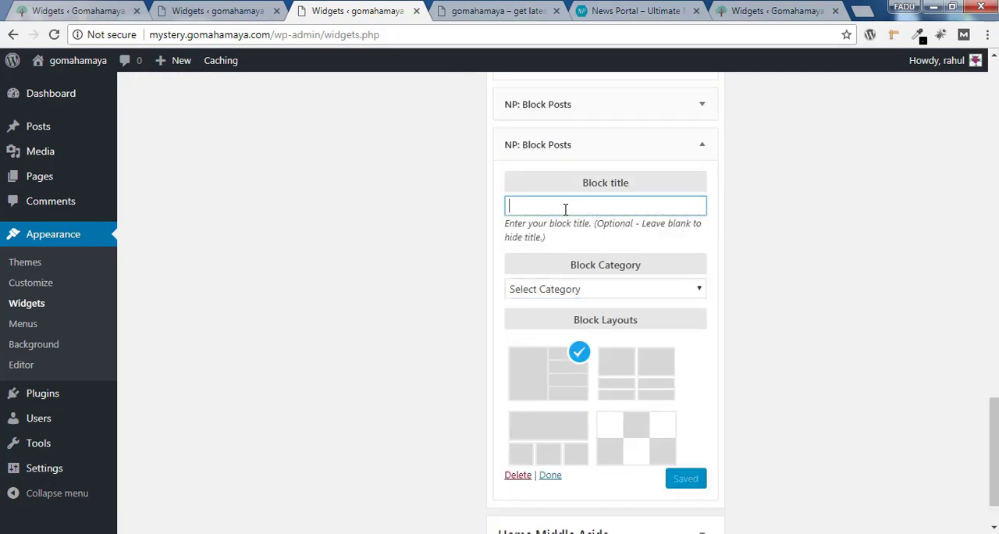
type("Gadgets")
left_click(612, 289)
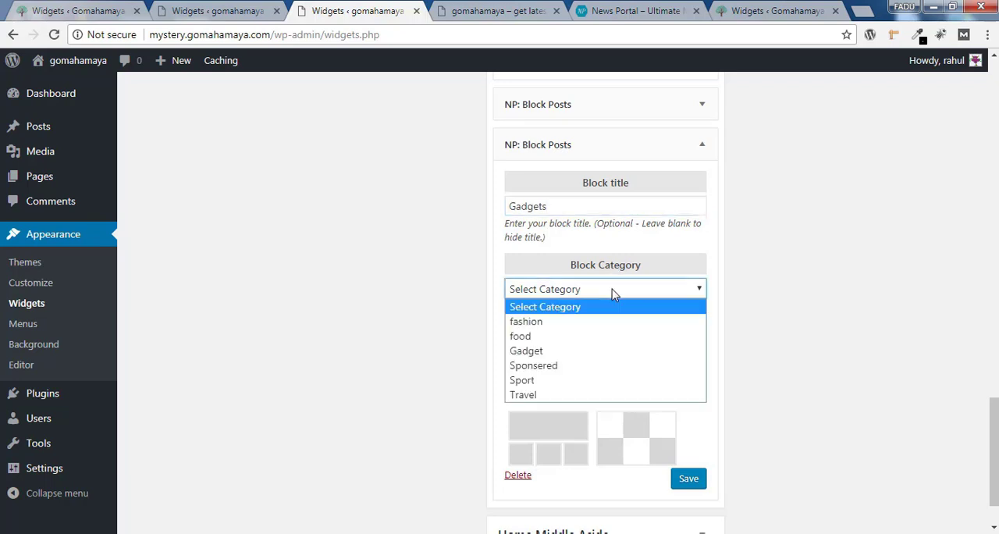
left_click(624, 349)
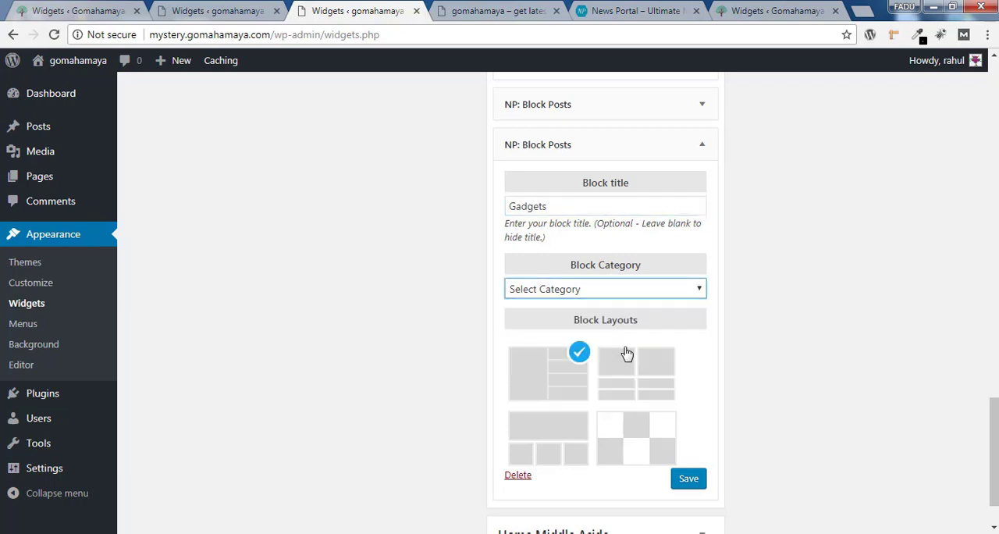
left_click(559, 430)
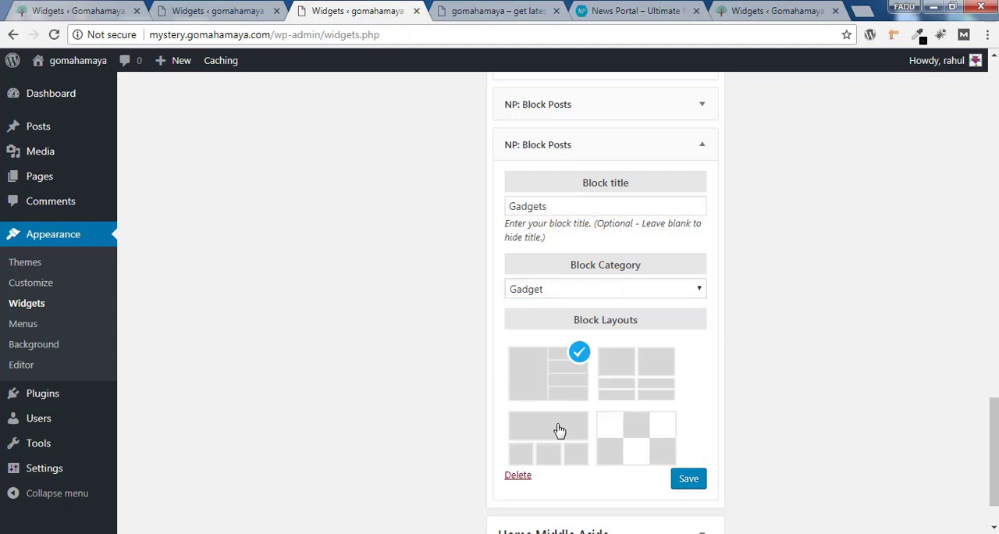
left_click(690, 481)
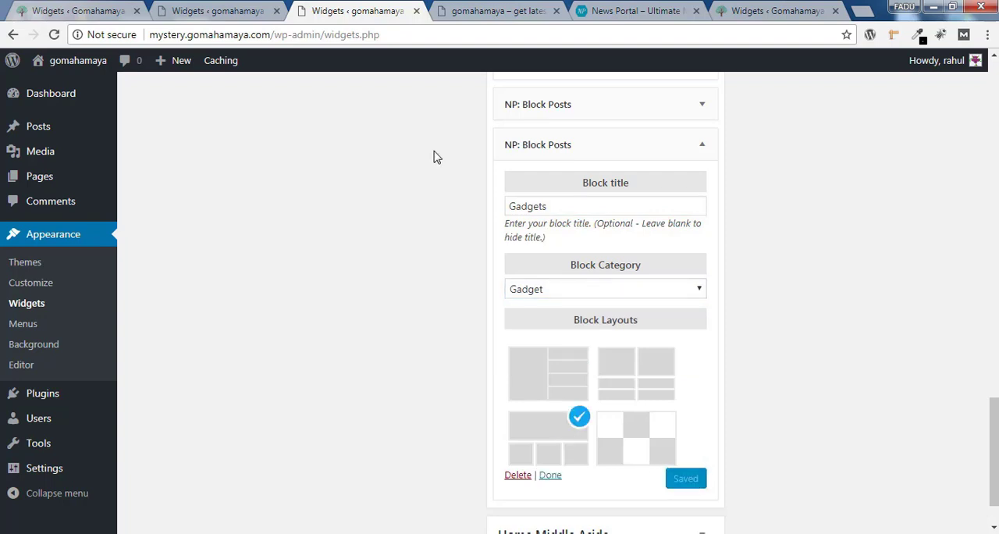
Reload the live home page and review the area around the Sports block
left_click(505, 10)
left_click(58, 36)
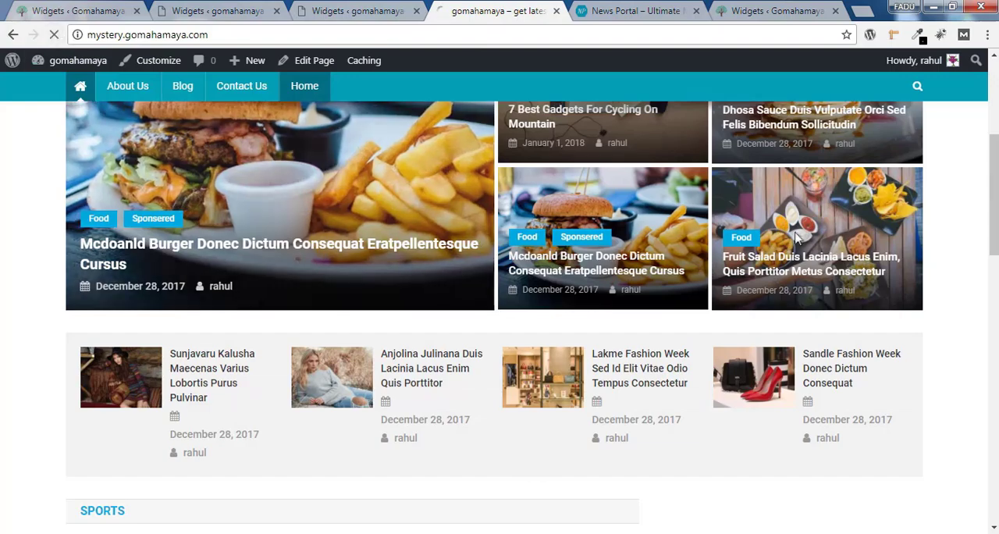
left_click_drag(994, 168, 995, 188)
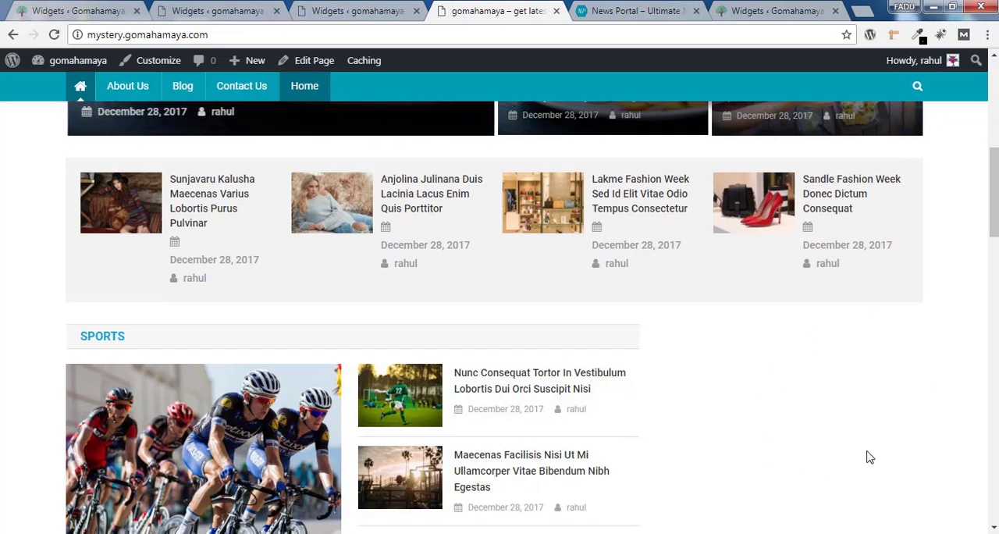
Return to the widgets page and add a Recent Posts widget to Home Middle Aside
left_click(379, 10)
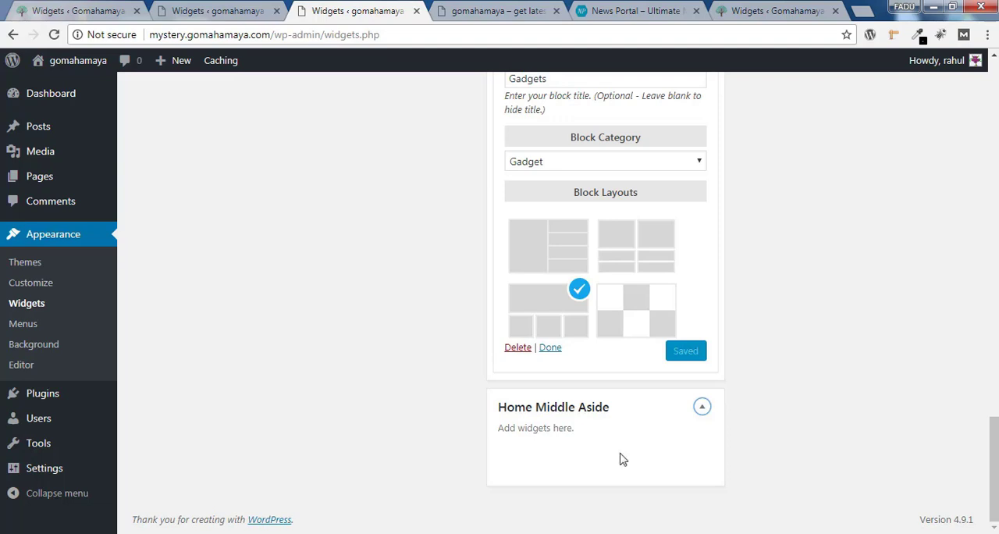
scroll(836, 261, "up", 14)
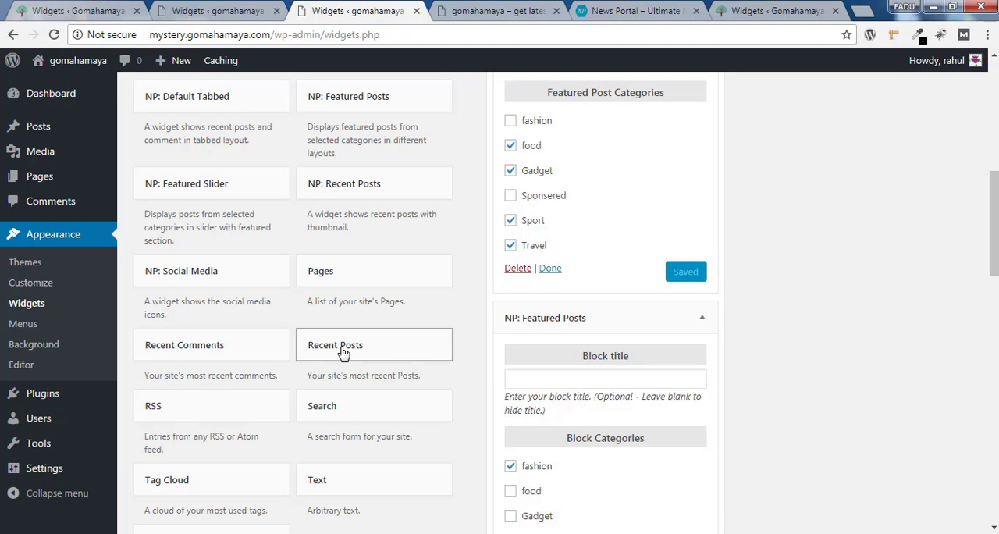
left_click(343, 353)
scroll(543, 355, "down", 3)
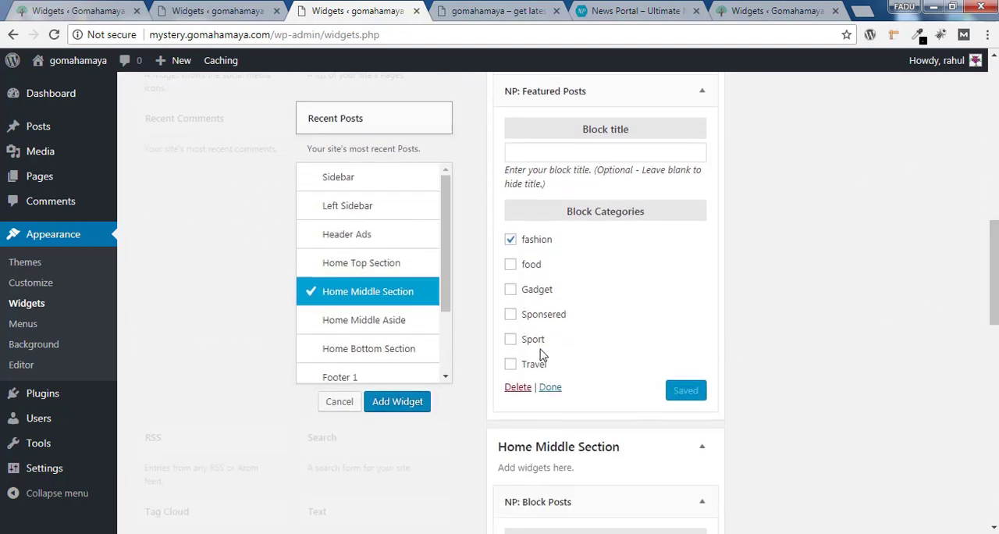
left_click(339, 330)
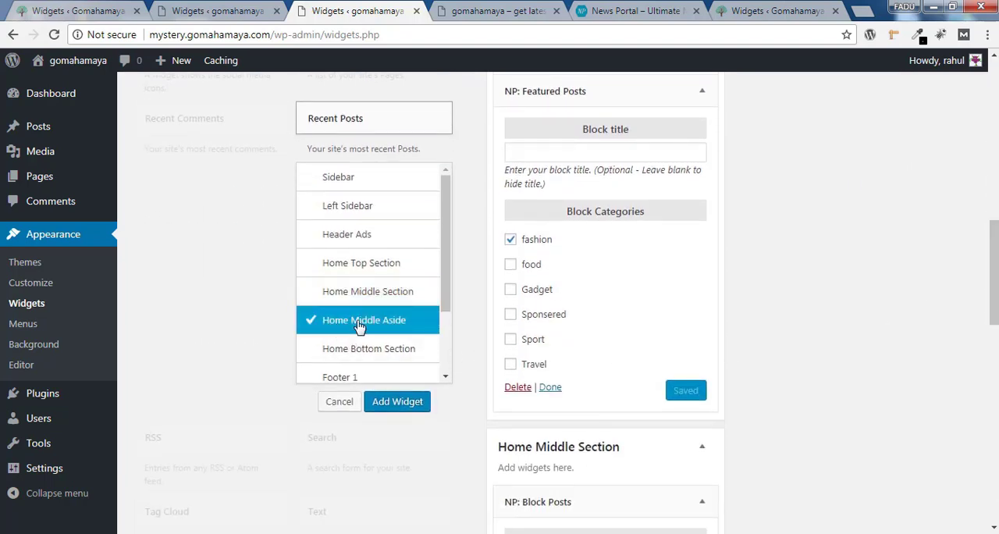
left_click(399, 403)
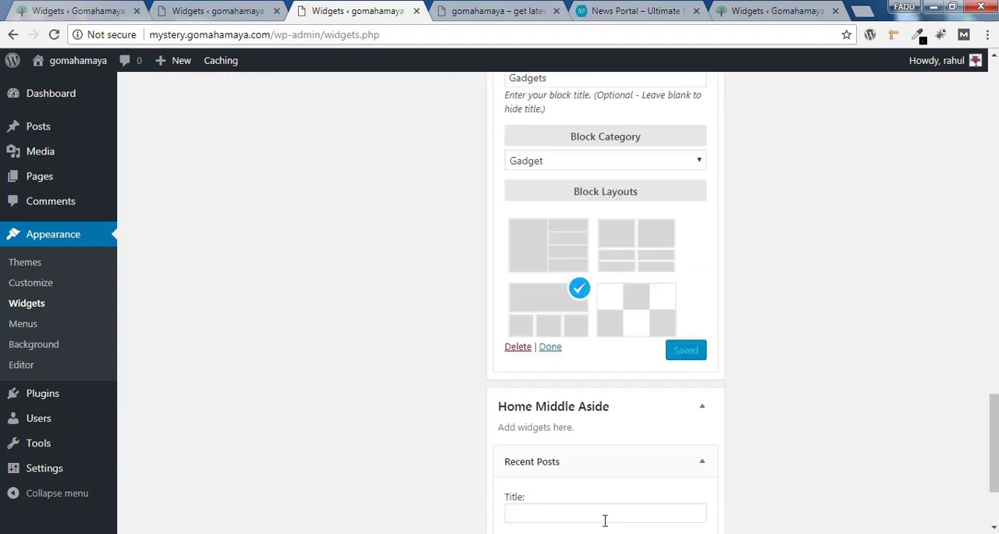
Set the Recent Posts widget's title to "Recent Post" and save it
scroll(996, 460, "down", 2)
left_click(560, 368)
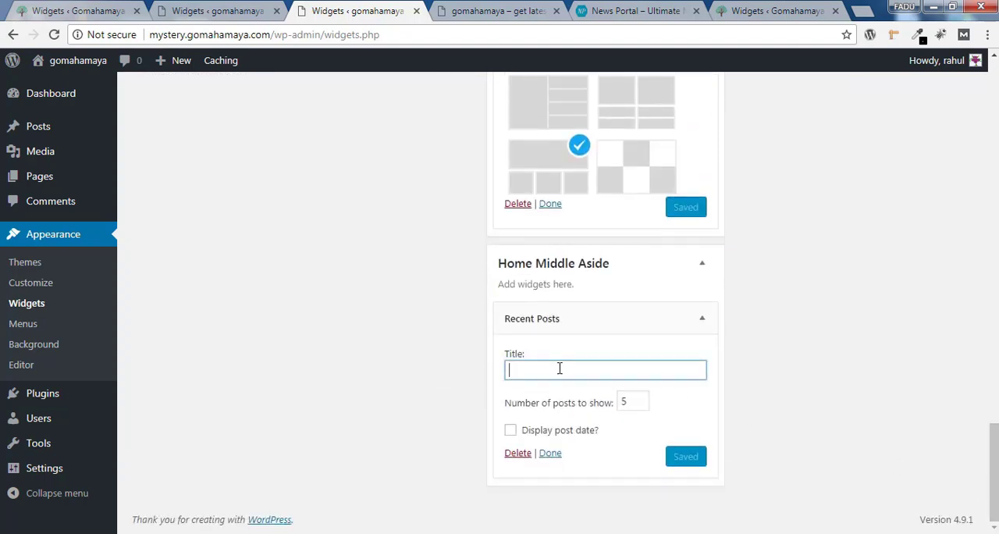
type("Recent Post")
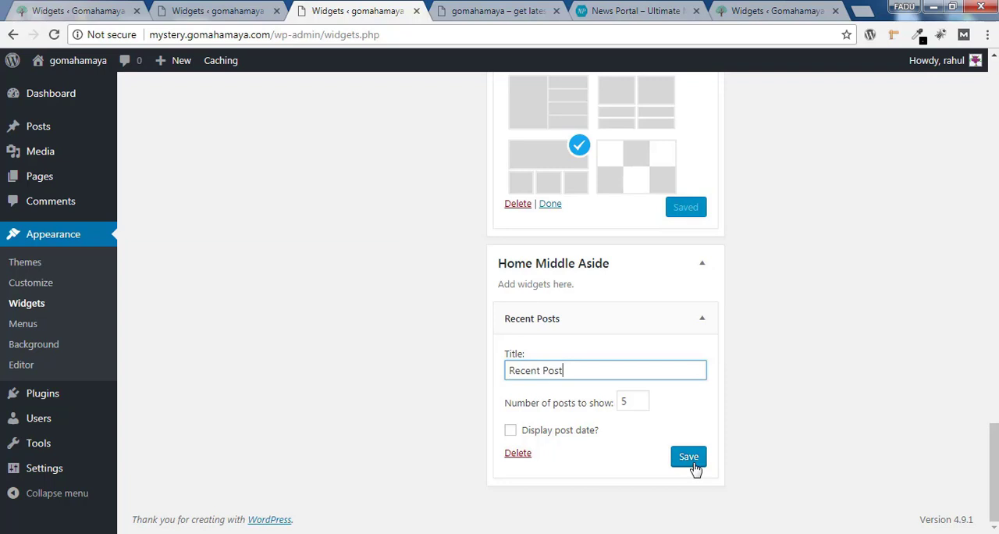
left_click(694, 467)
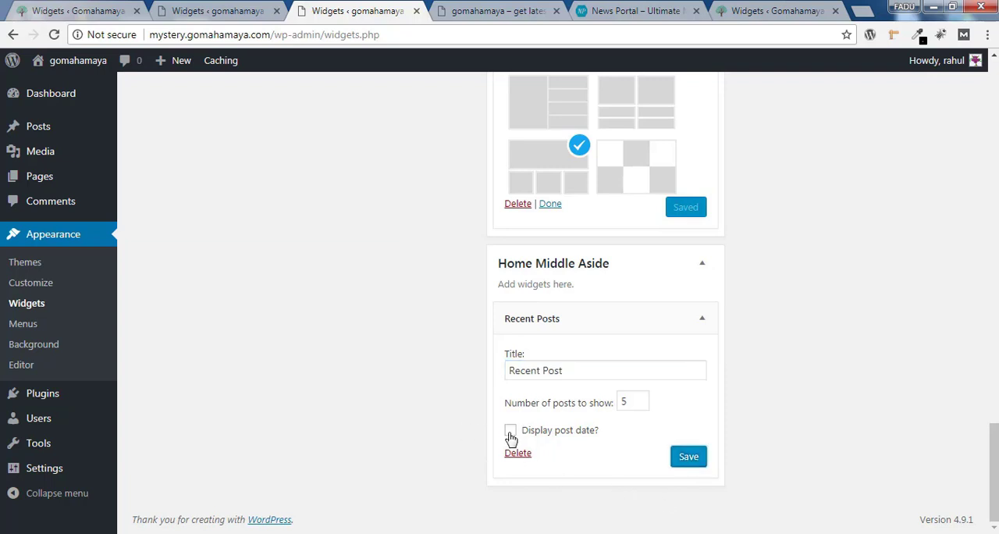
left_click(684, 466)
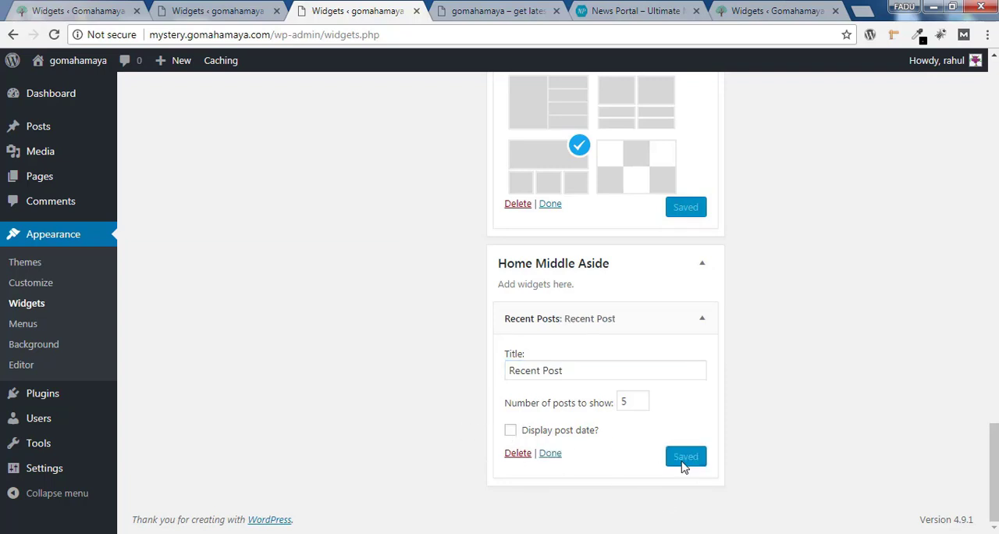
Add an NP: Ads Banner widget to Home Middle Aside and set its banner title to "Advertisement"
left_click_drag(994, 466, 995, 133)
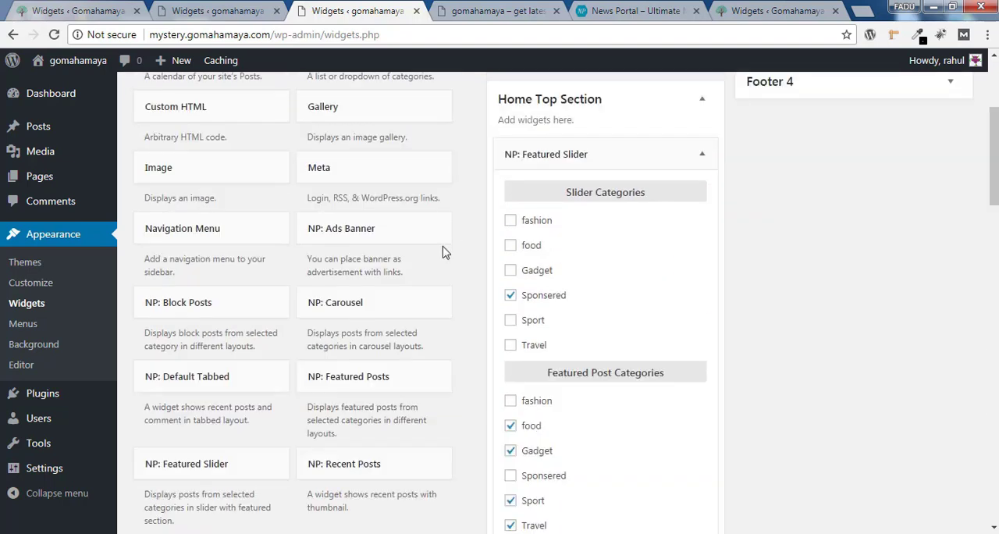
left_click(316, 234)
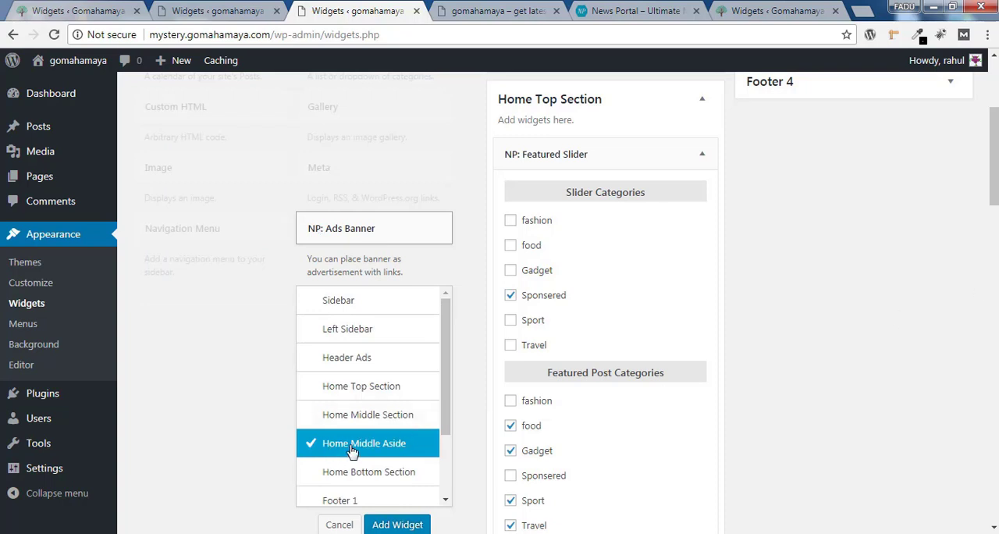
left_click(397, 523)
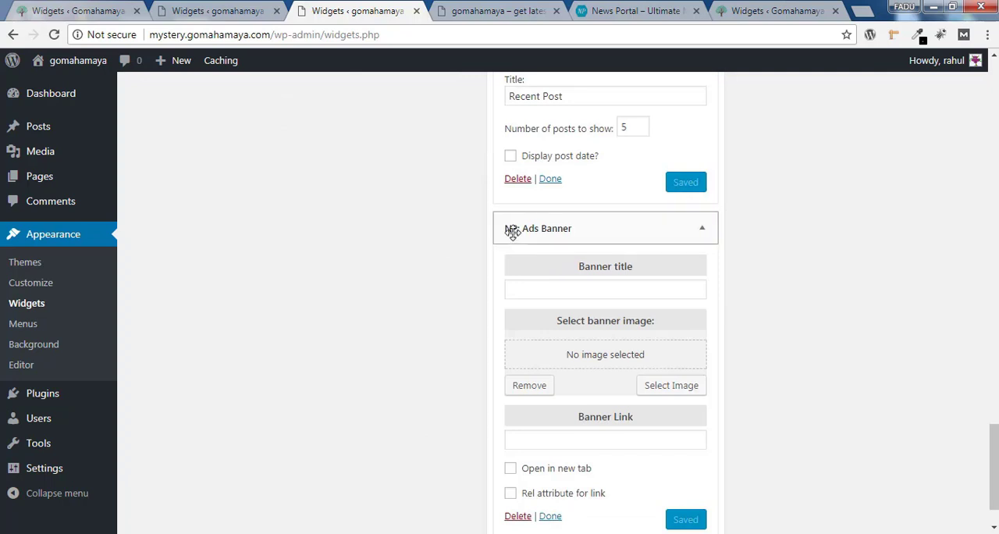
left_click(620, 287)
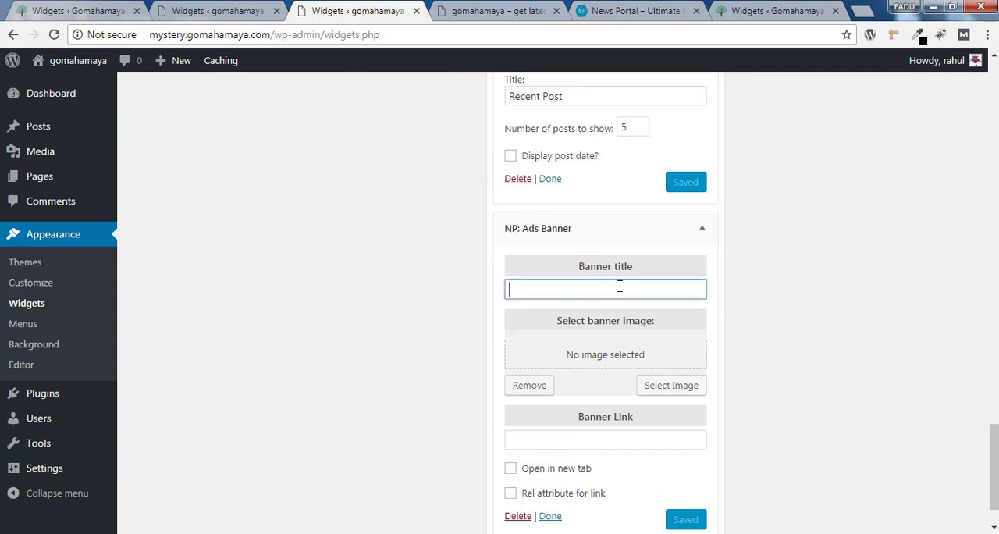
type("A")
left_click(597, 309)
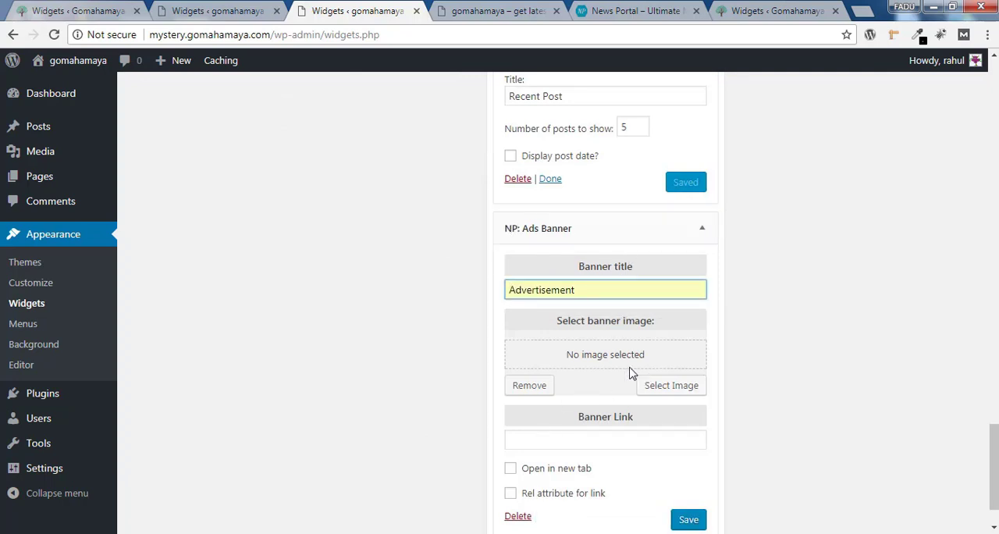
left_click(679, 390)
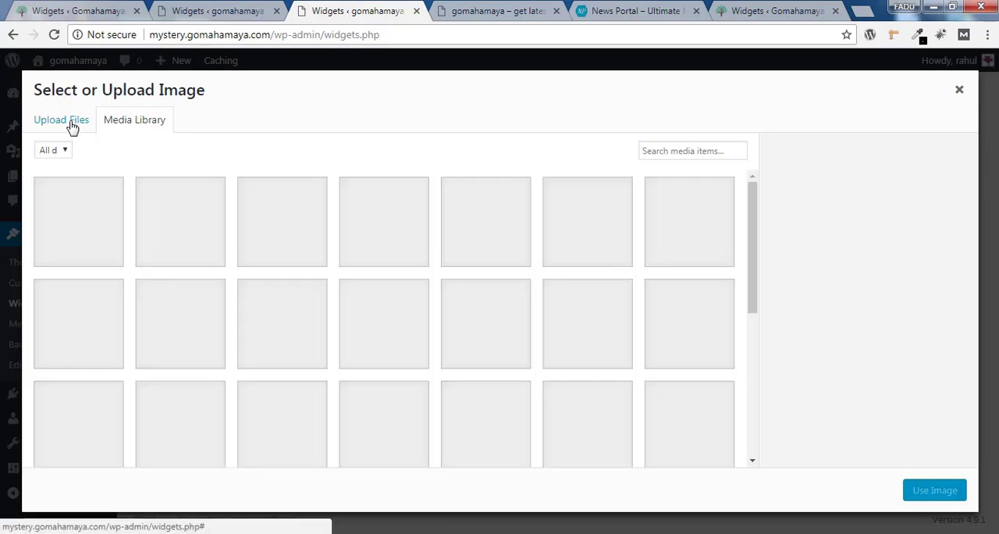
left_click(72, 127)
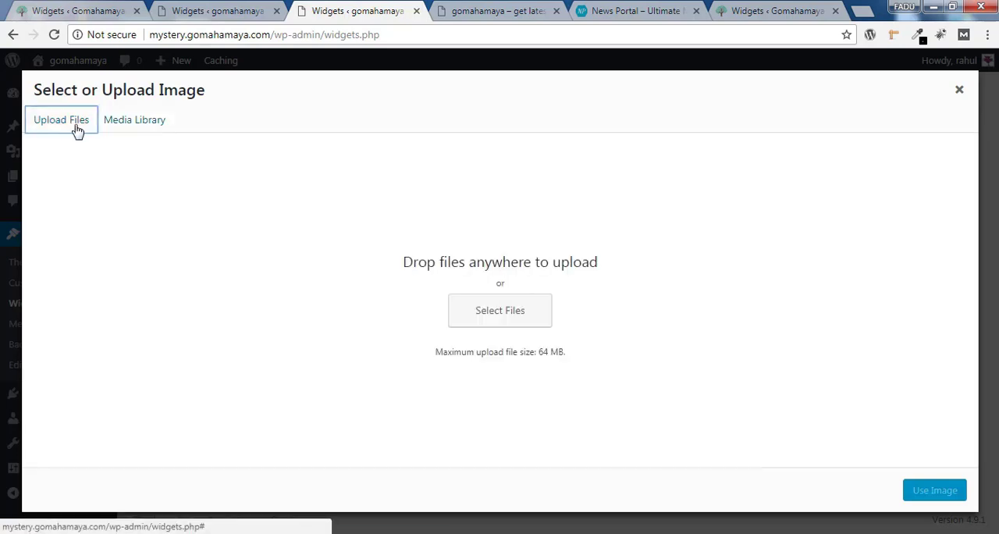
left_click(500, 311)
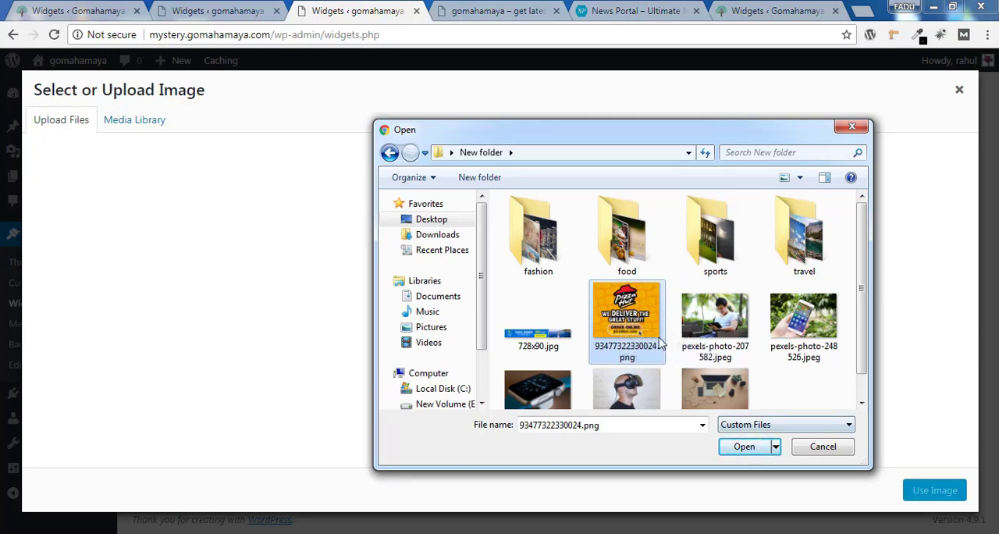
left_click(746, 447)
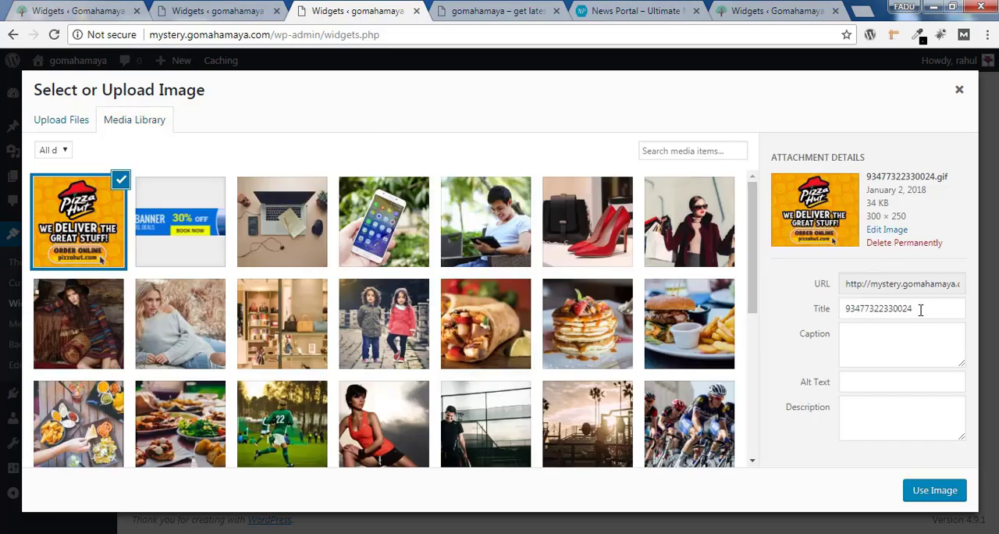
Copy the Pizza Hut image's title into its alt text and use the image as the banner
left_click_drag(917, 309, 819, 317)
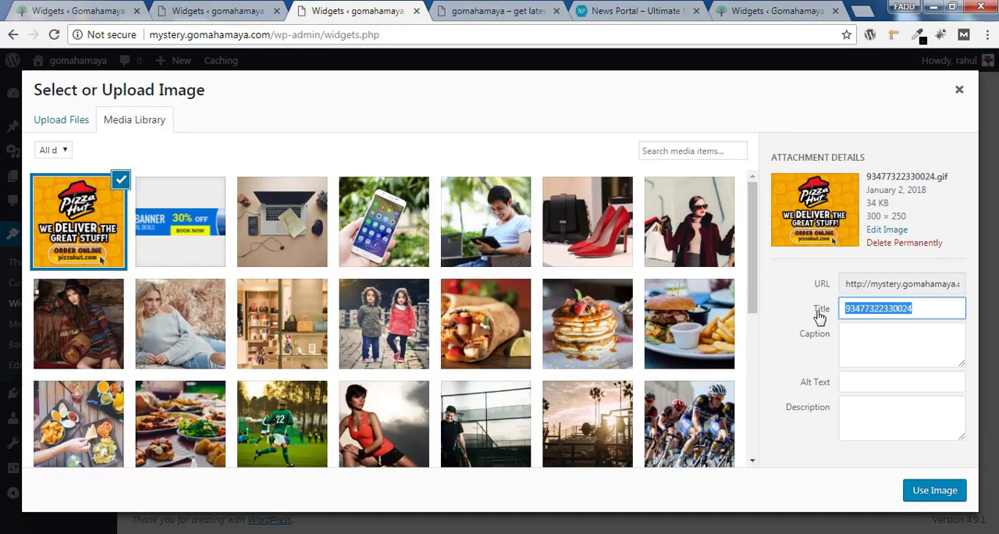
right_click(873, 308)
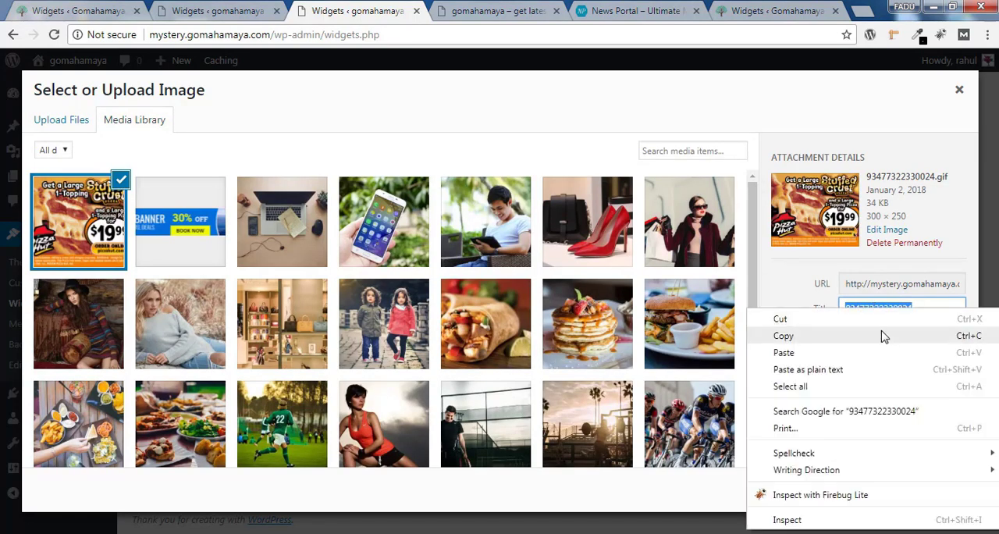
left_click(884, 344)
left_click(876, 383)
right_click(876, 383)
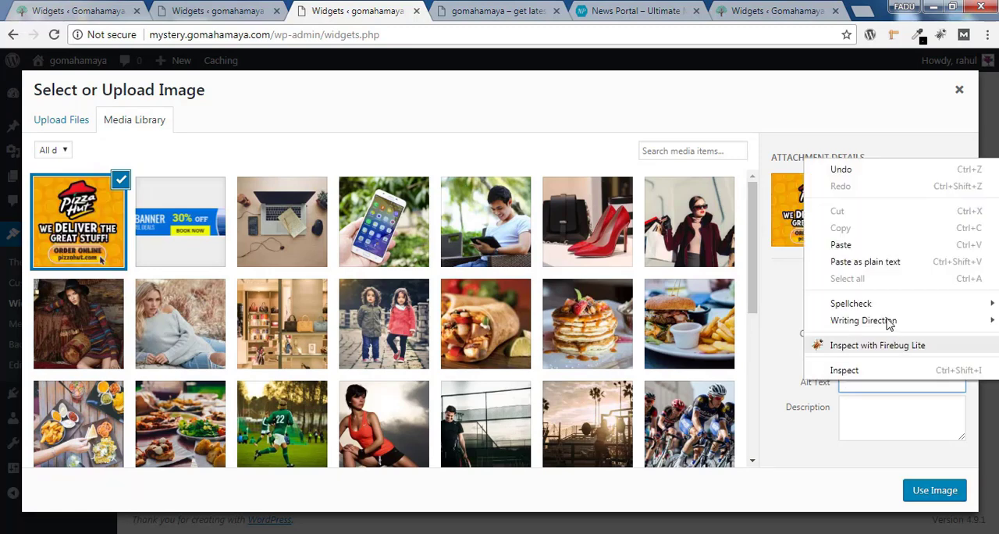
left_click(881, 262)
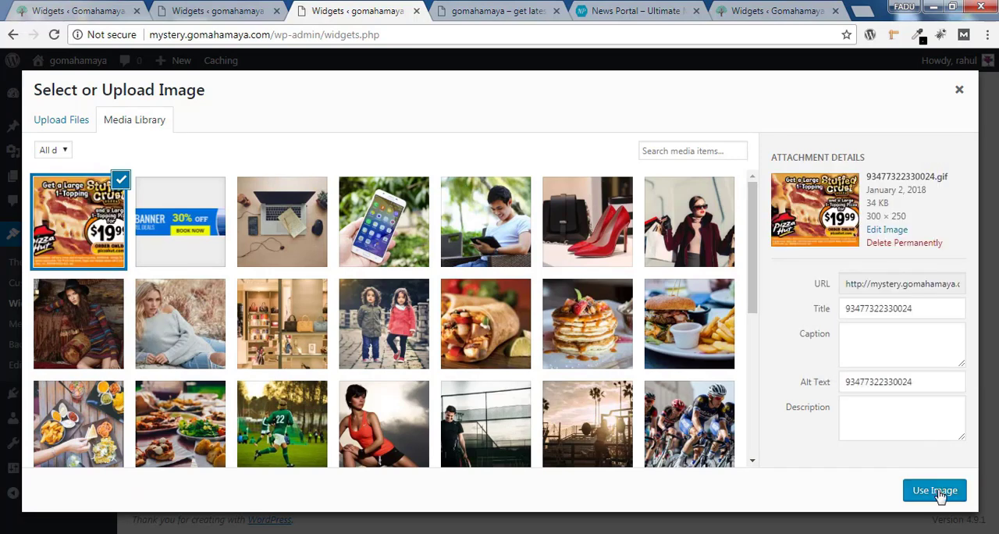
left_click(937, 490)
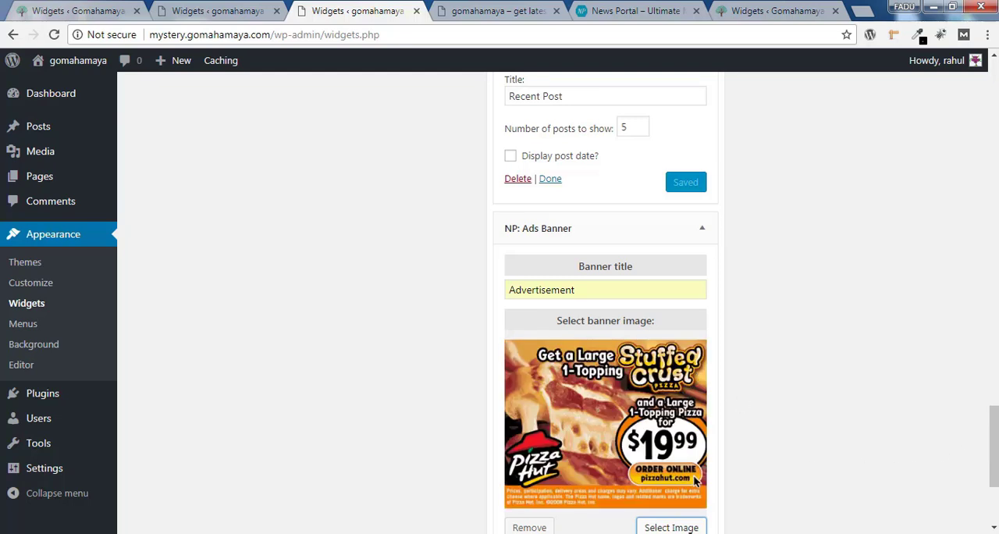
scroll(742, 438, "down", 2)
left_click(564, 415)
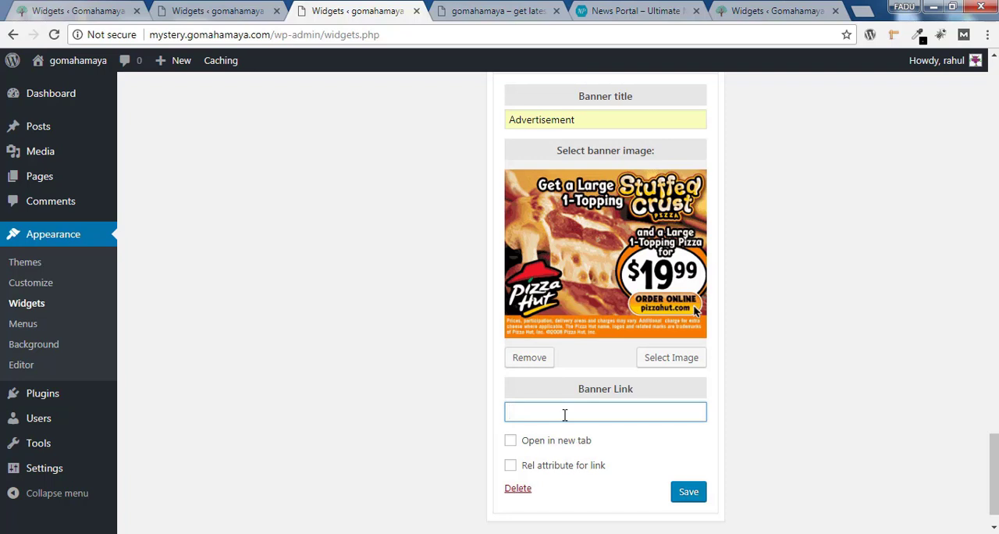
left_click(589, 409)
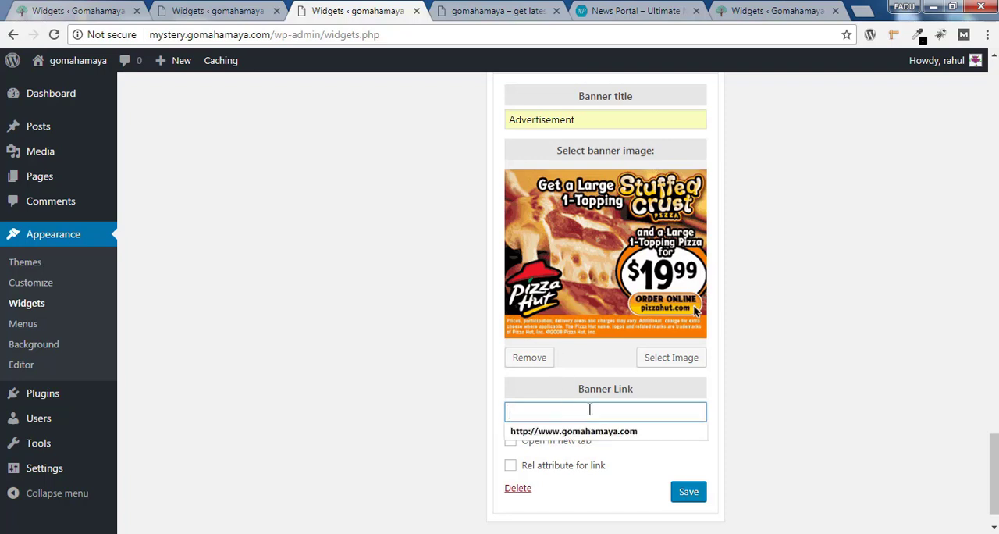
left_click(547, 431)
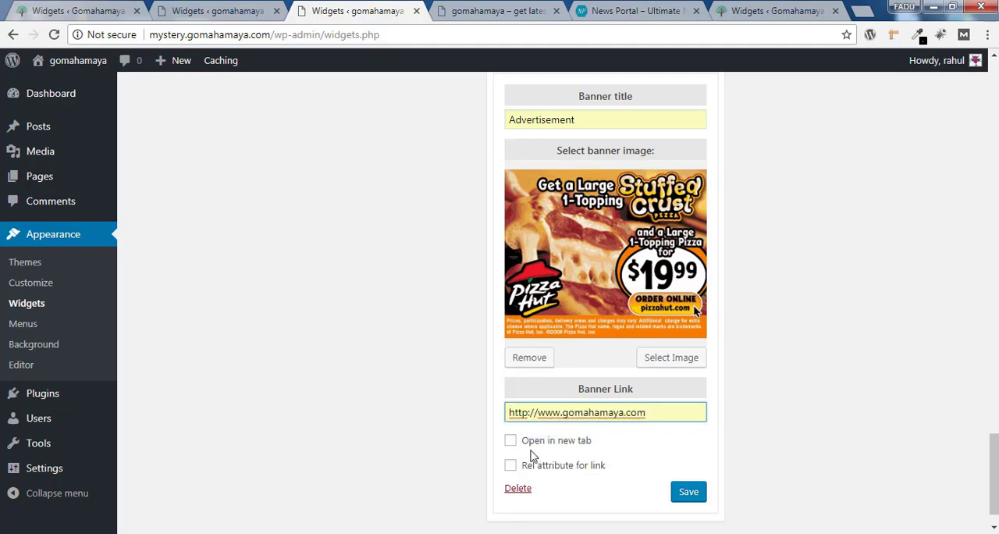
left_click(511, 441)
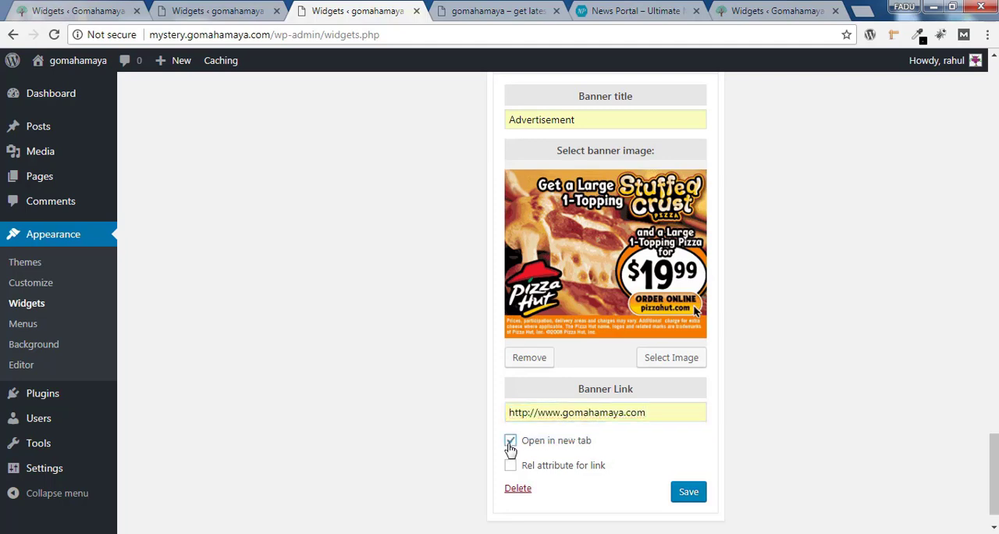
left_click(685, 497)
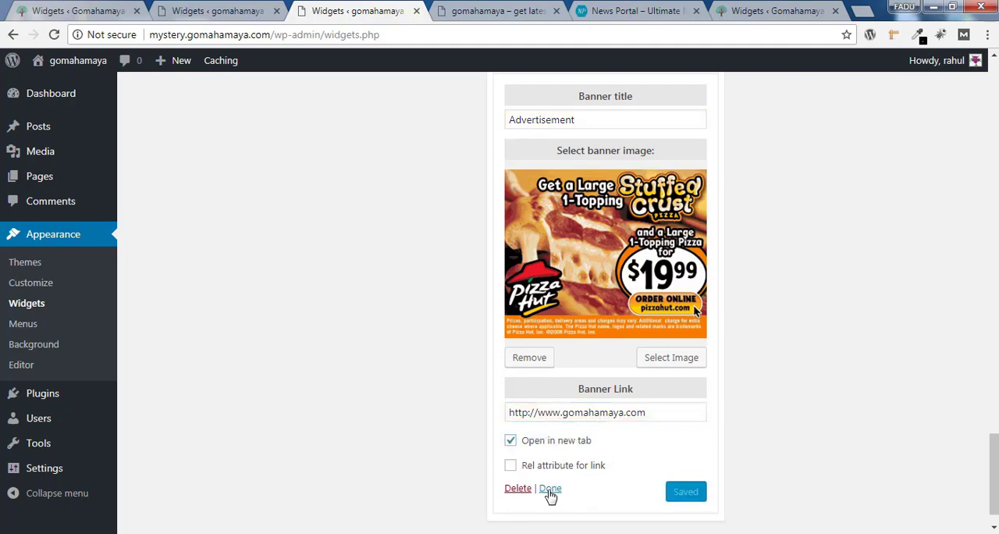
left_click(550, 489)
left_click(551, 413)
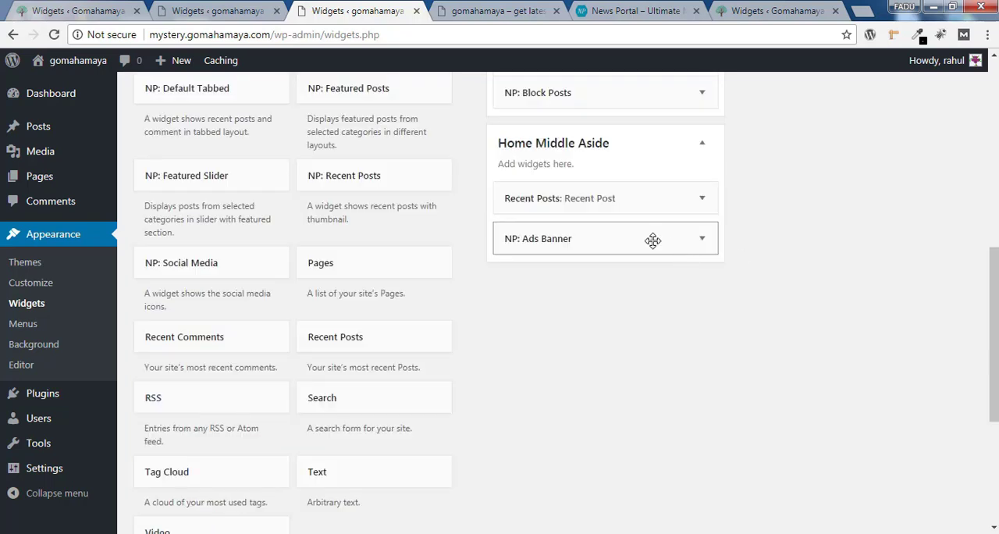
Add an NP: Default Tabbed widget to Home Middle Aside with tab titles "Recent Post" and "Recent Comment", and save it
scroll(234, 381, "up", 3)
left_click(212, 368)
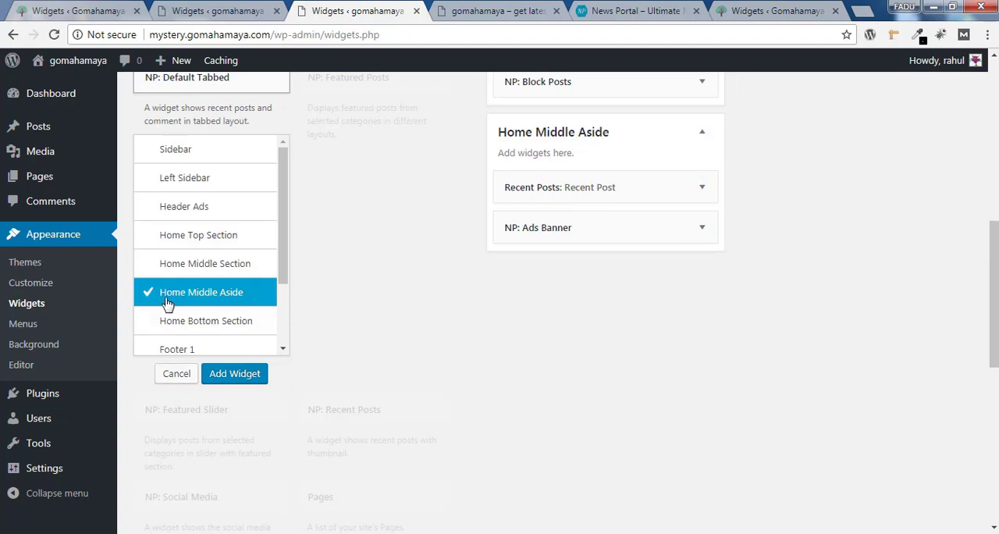
left_click(242, 374)
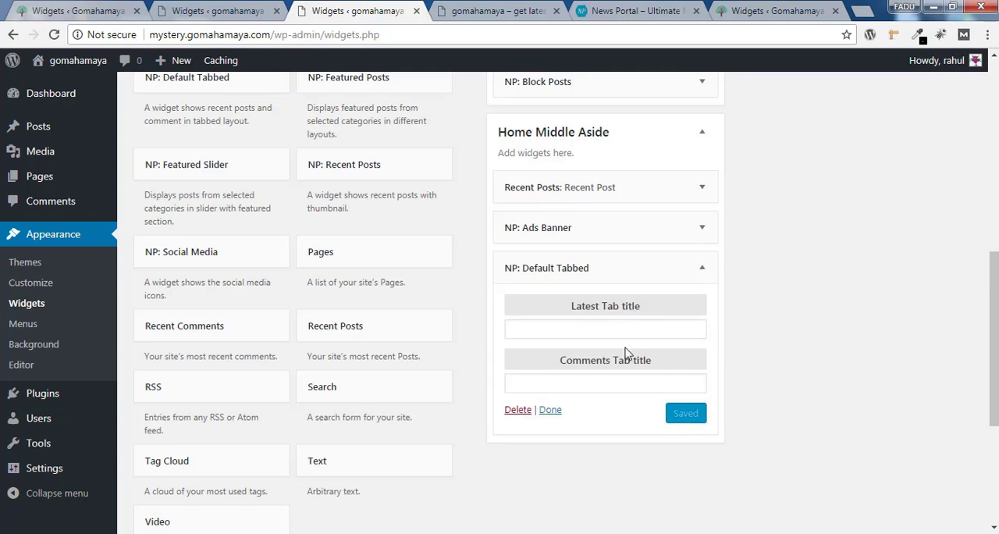
left_click(549, 331)
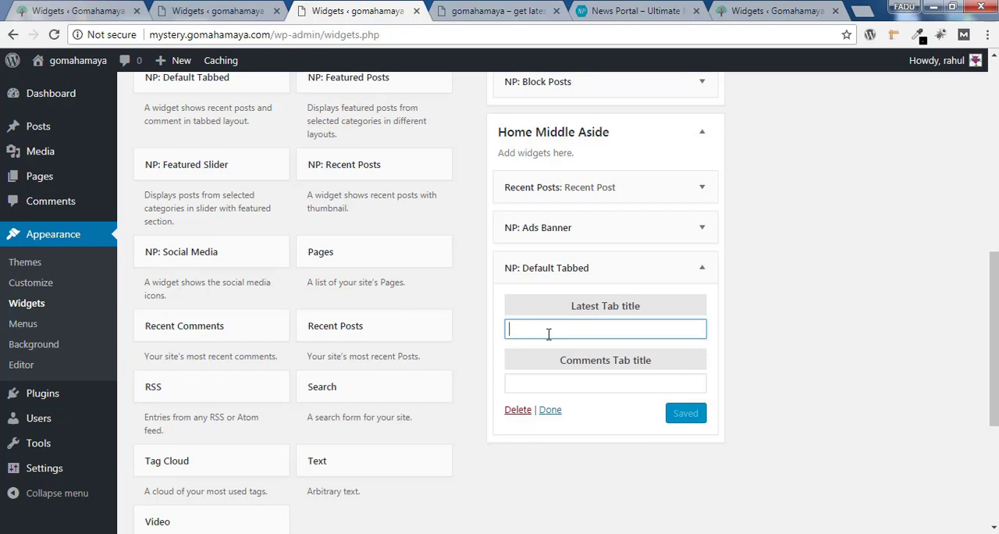
type("Recent Post")
key("Tab")
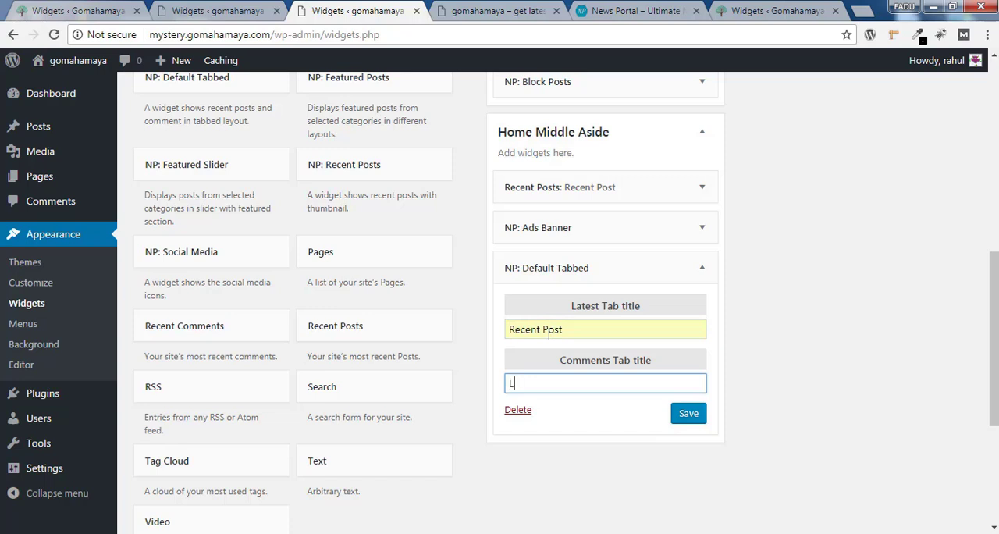
key("BackSpace")
type("Re")
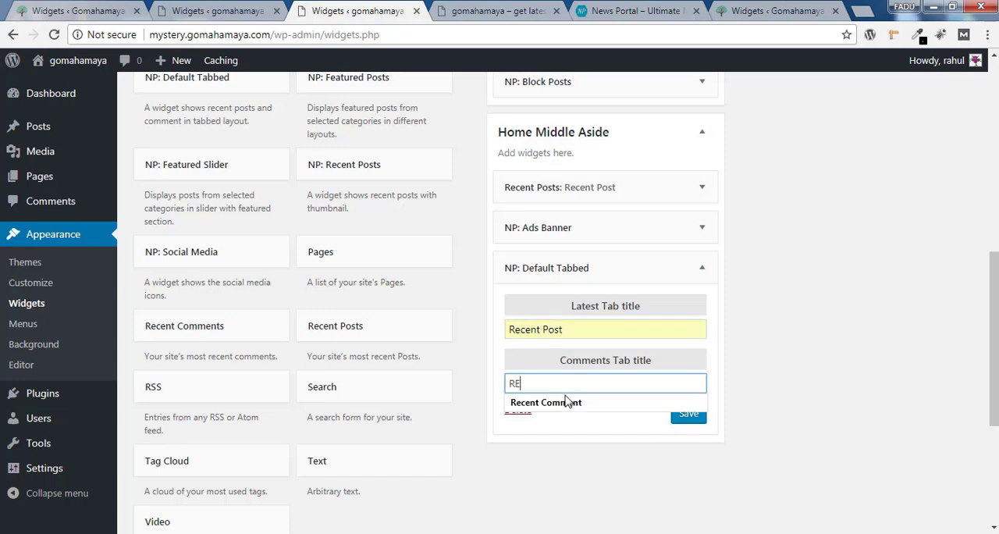
left_click(565, 400)
left_click(685, 414)
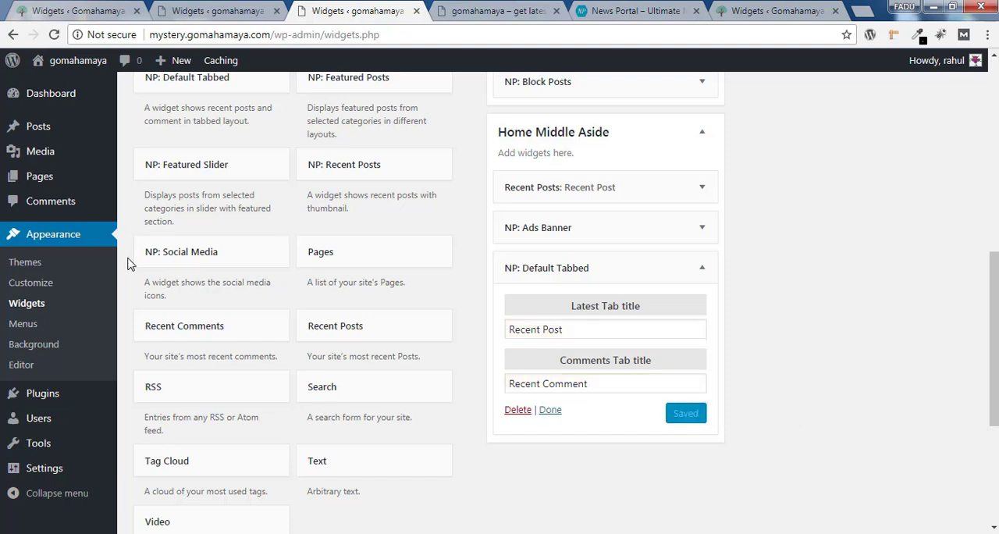
Add an NP: Social Media widget to Home Middle Aside, title it "Find us on" and save it
left_click(232, 260)
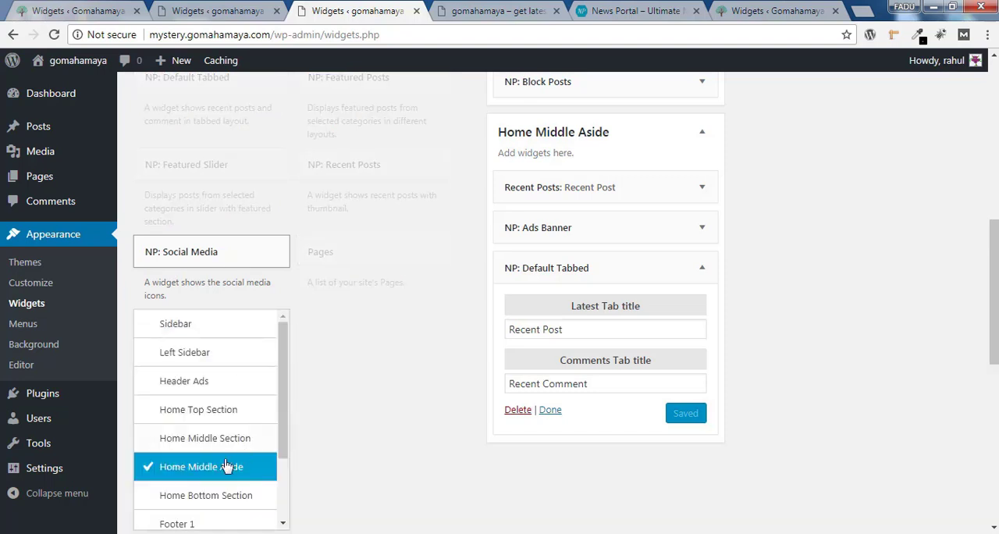
scroll(754, 364, "down", 2)
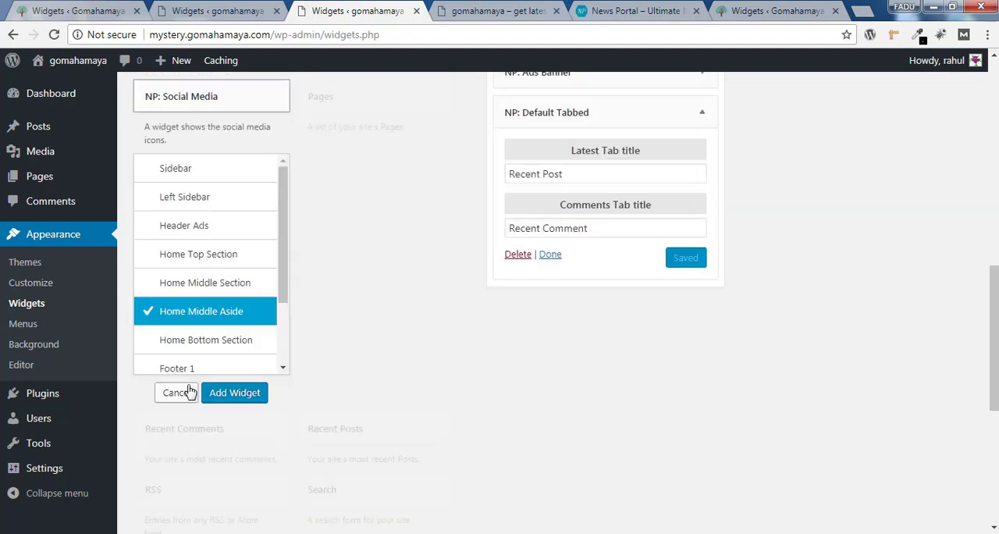
left_click(234, 393)
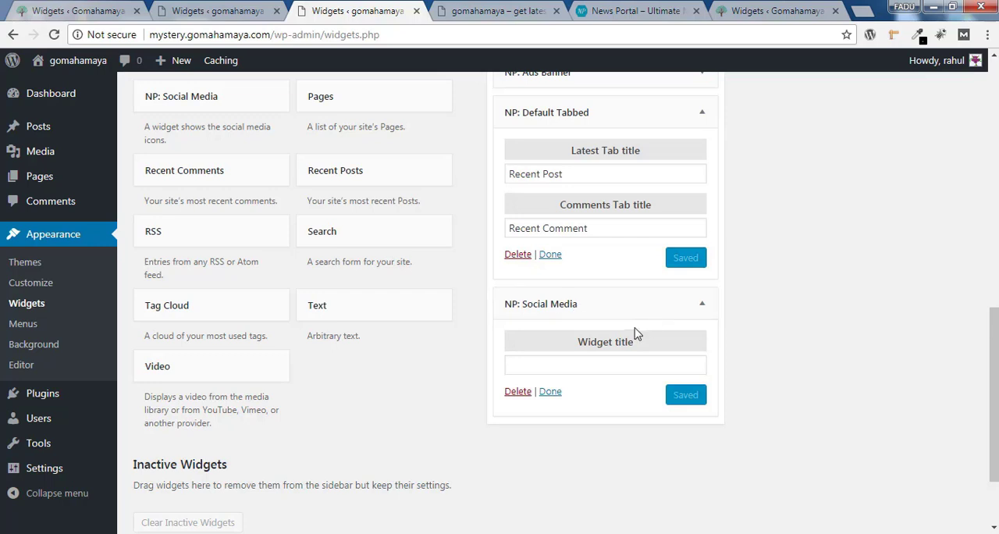
left_click(625, 364)
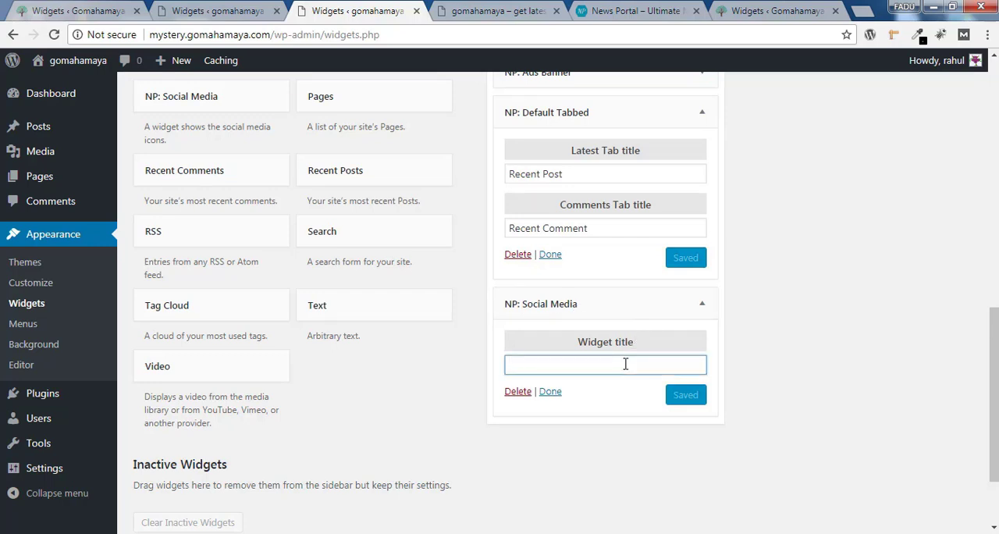
type("Find us on")
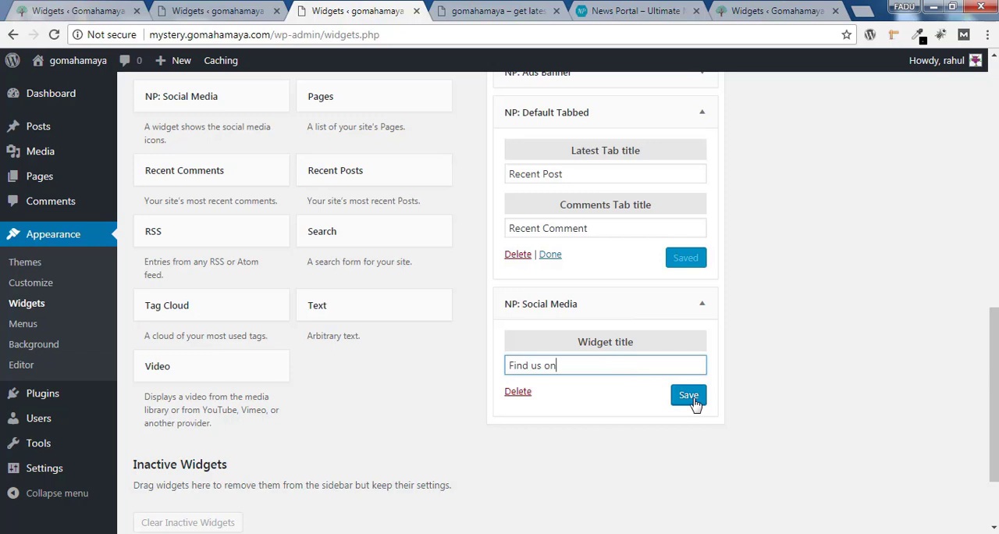
left_click(690, 397)
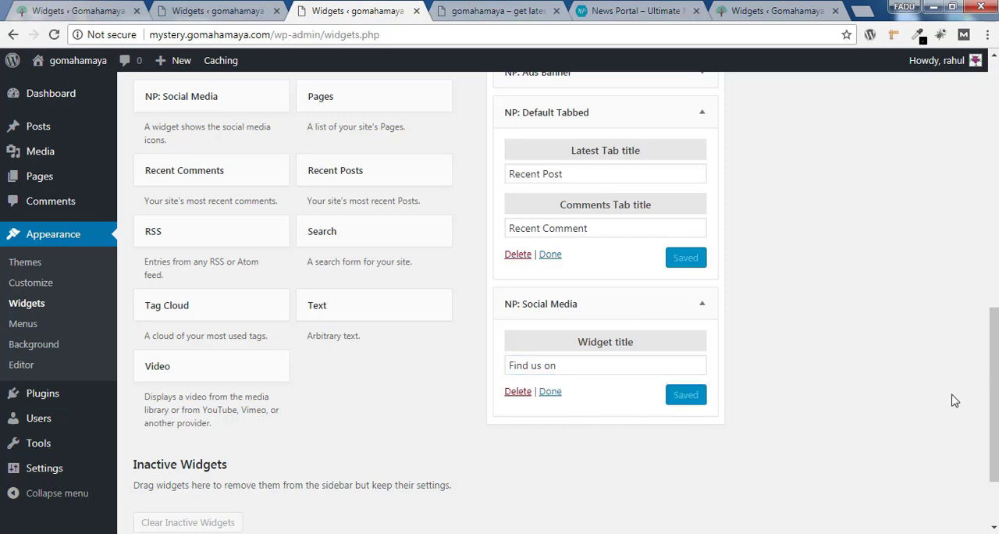
Add a Video widget to Home Middle Aside and set its title to "Featured Video"
left_click_drag(994, 401, 994, 398)
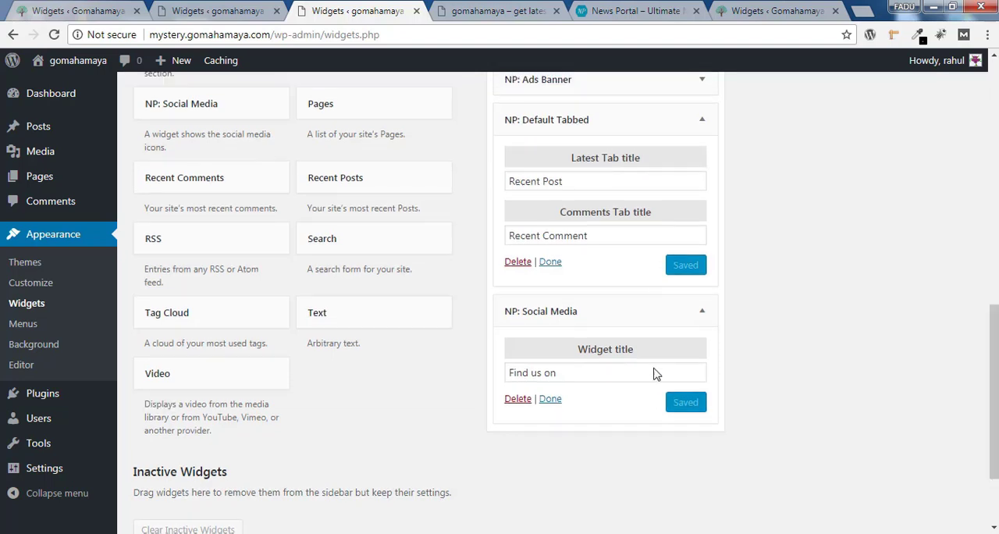
left_click_drag(994, 432, 993, 408)
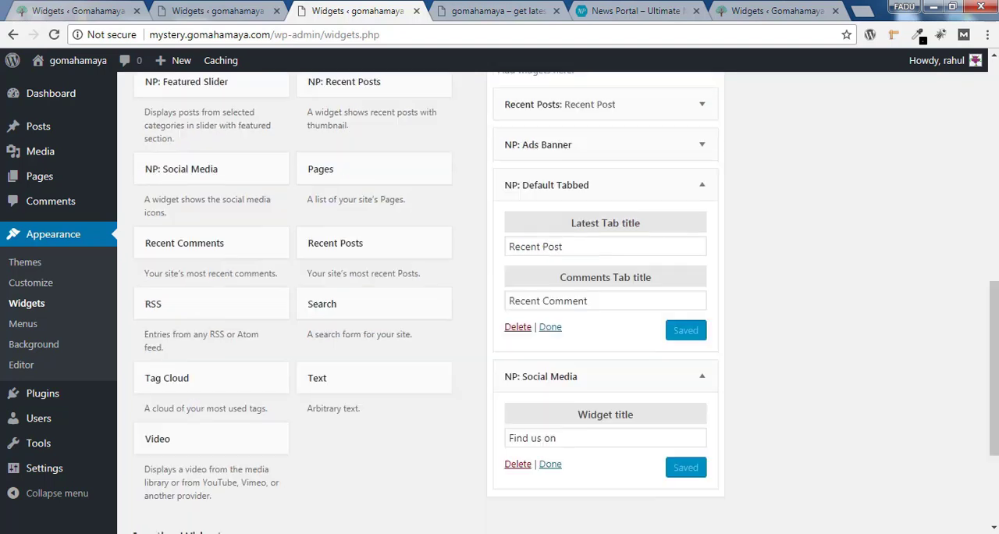
left_click(184, 451)
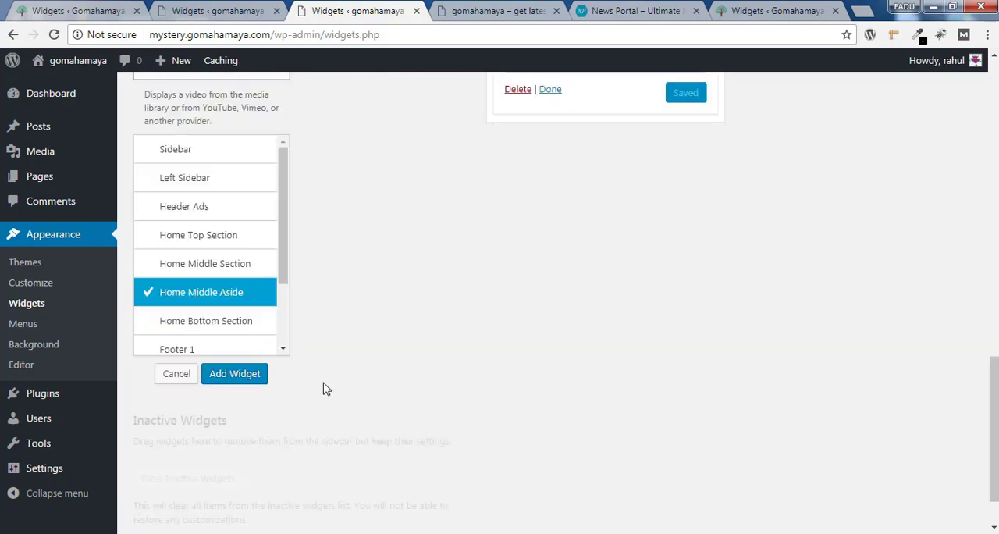
left_click(248, 384)
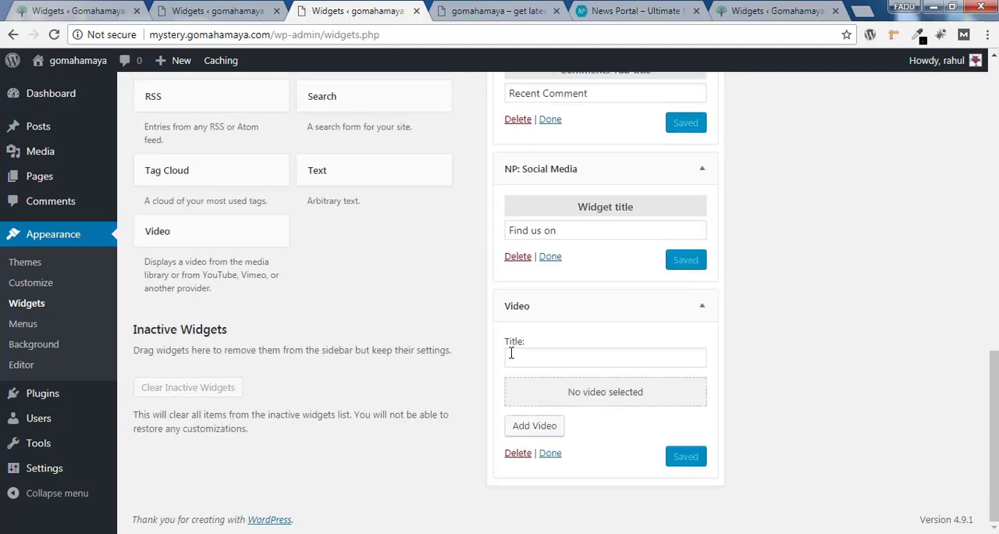
left_click(520, 359)
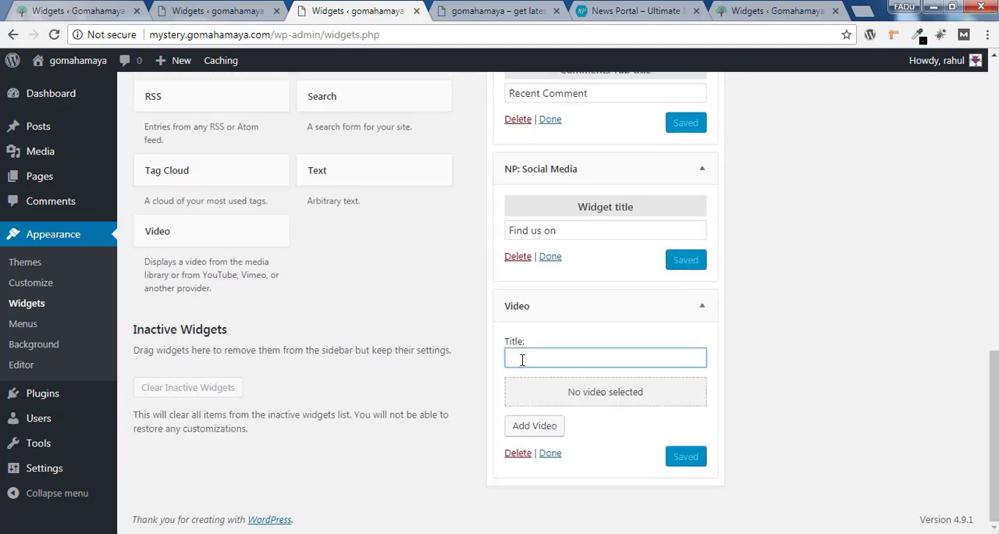
type("FE")
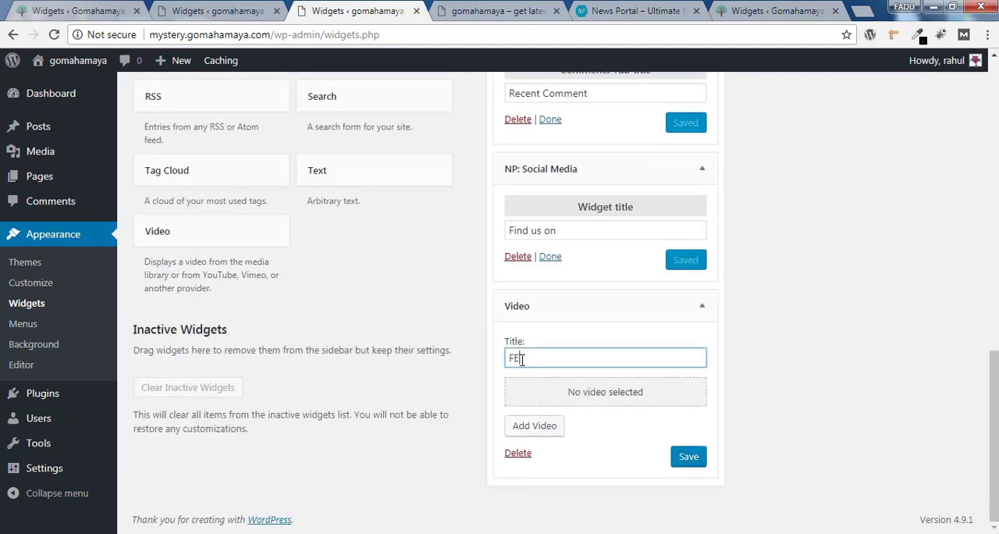
type("atured Video")
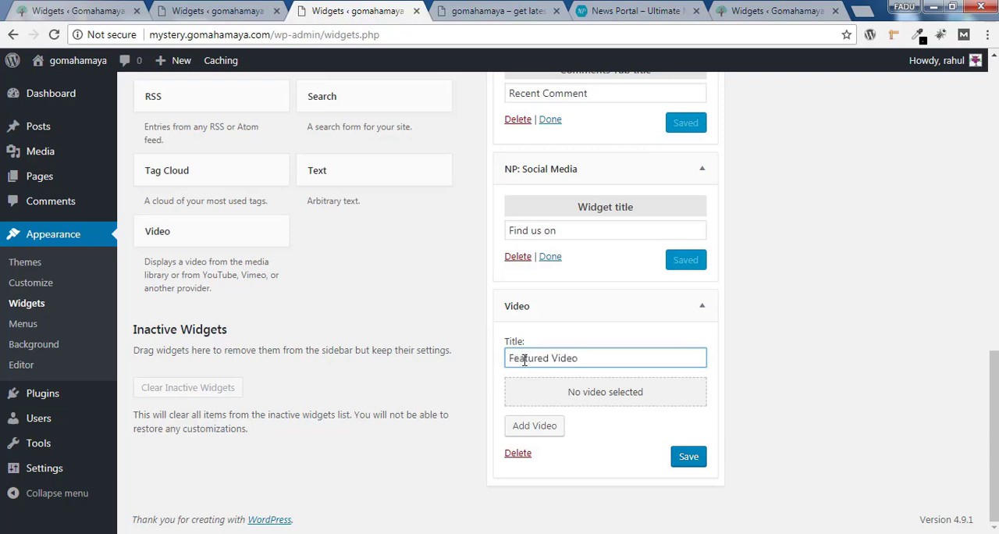
Start inserting the widget's video from a URL and copy the address of YouTube's "Setting Up LAMP Server with Linode" video
left_click(537, 427)
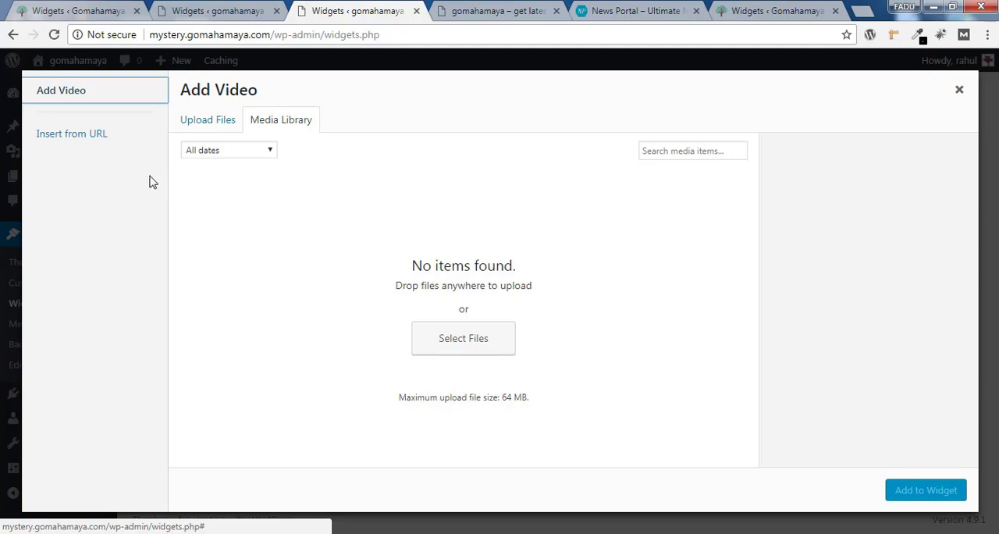
left_click(60, 138)
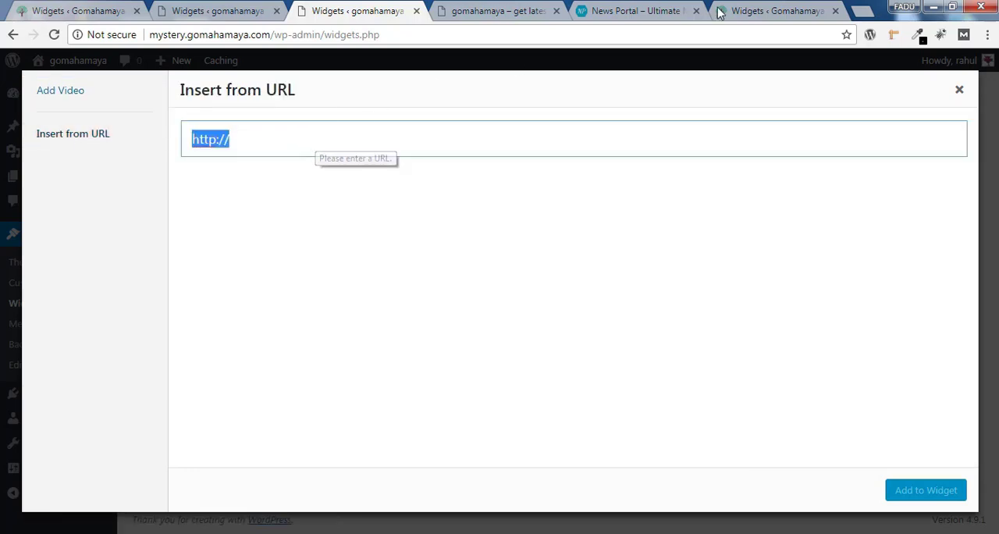
left_click(865, 13)
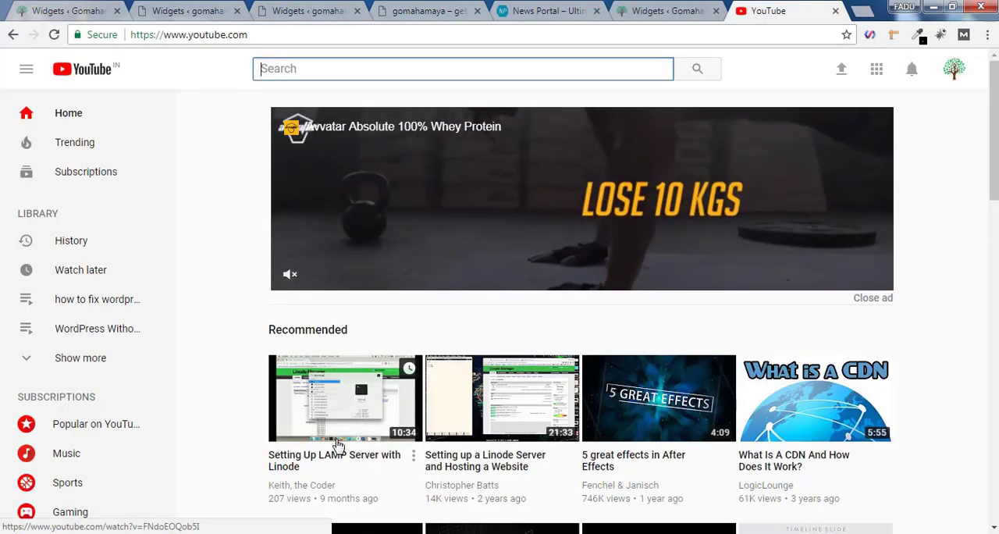
left_click(338, 445)
left_click(290, 35)
key("ctrl+c")
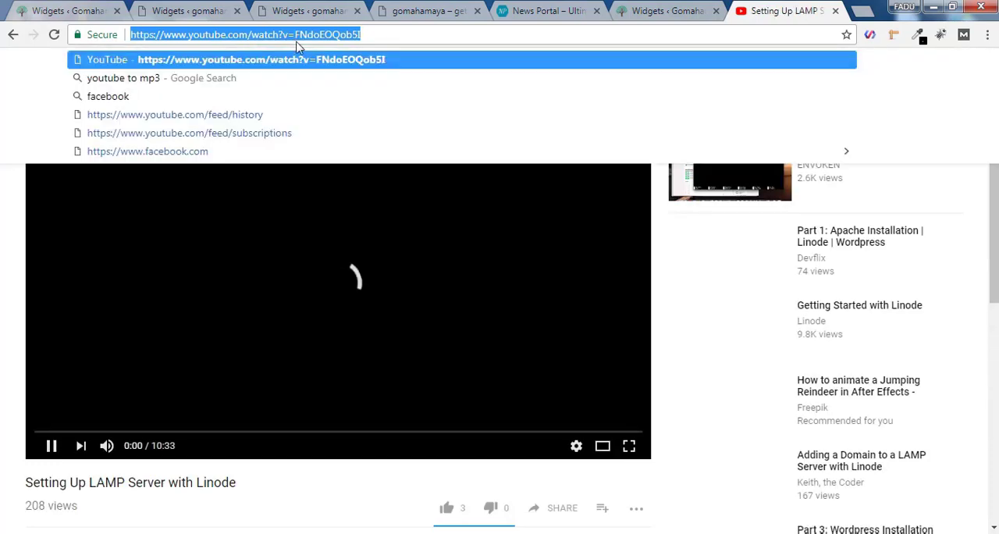
right_click(293, 36)
left_click(316, 68)
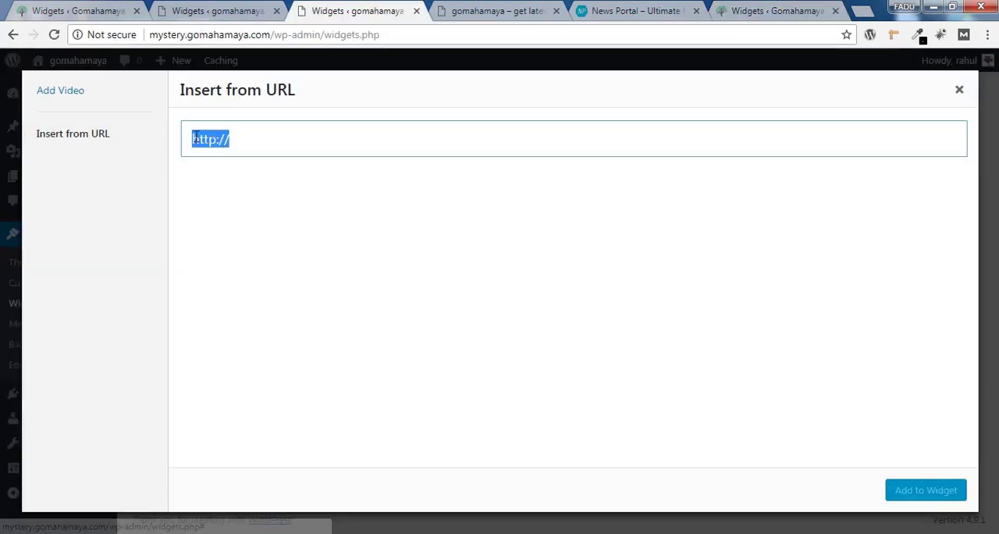
right_click(214, 138)
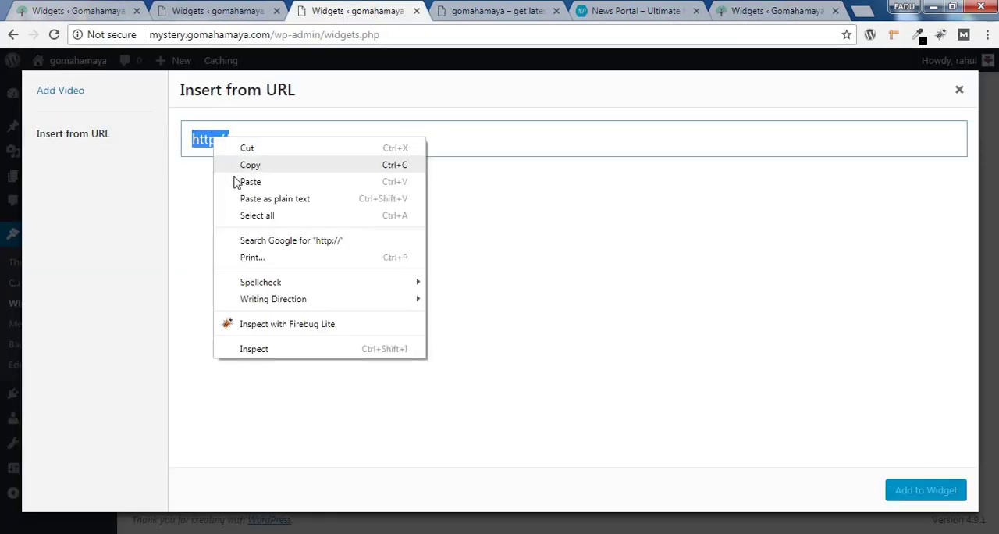
left_click(250, 181)
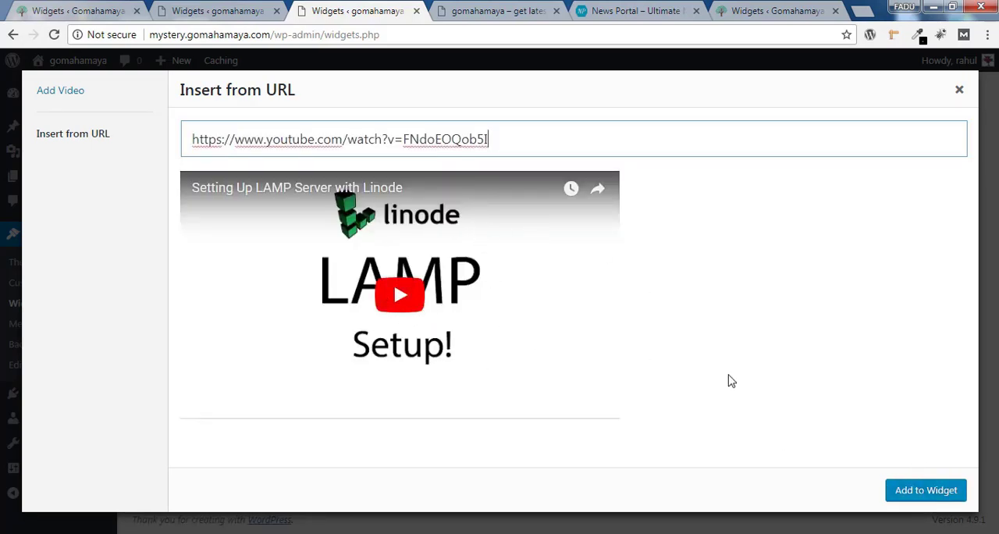
left_click(924, 492)
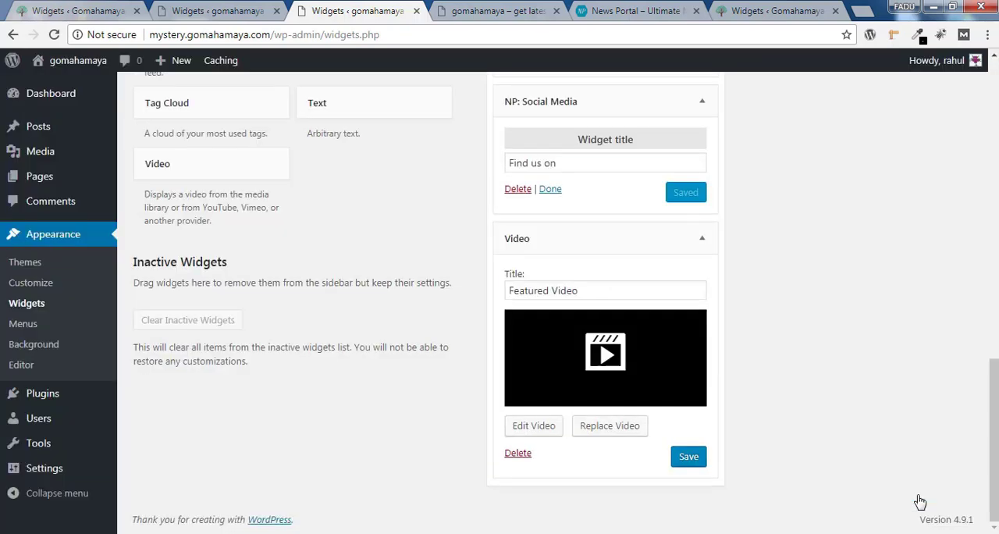
left_click(687, 457)
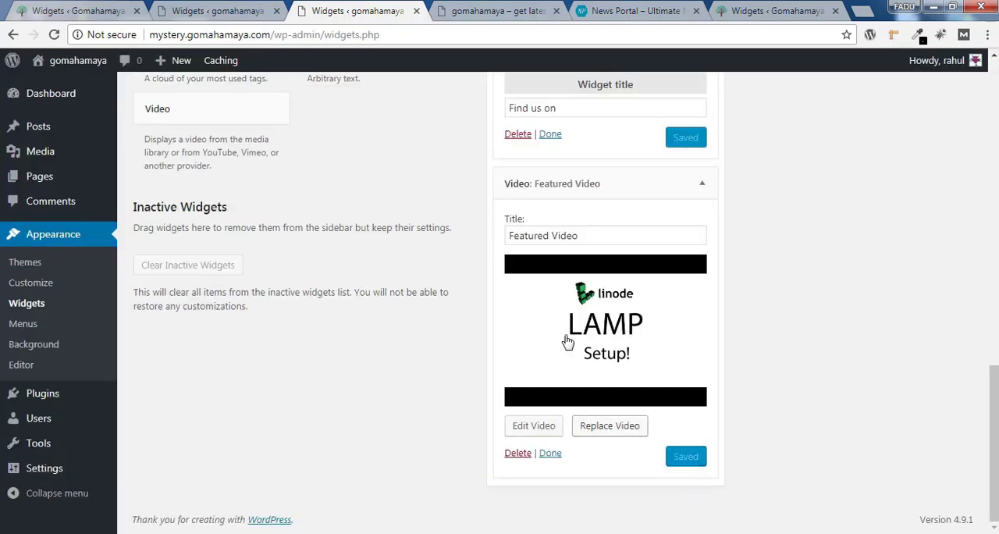
Reload the site's home page and examine the aside widgets, including Recent Comment, Find us on and Featured Video
left_click(489, 6)
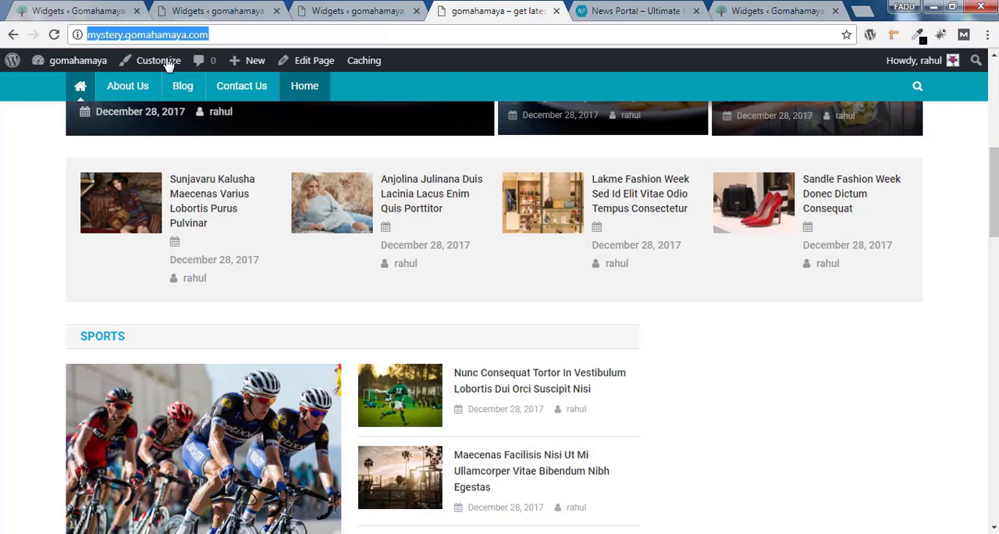
left_click(54, 34)
left_click_drag(994, 183, 968, 225)
scroll(962, 267, "down", 2)
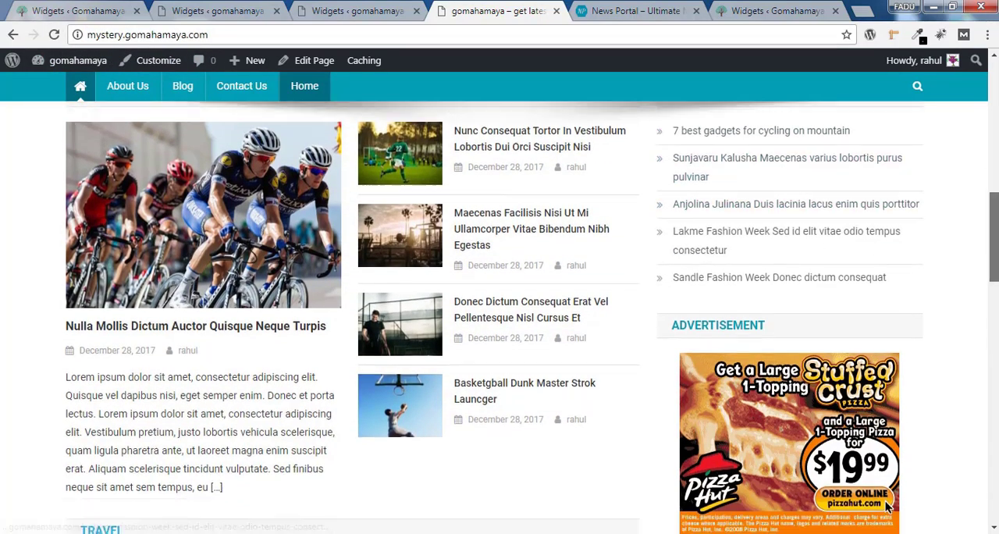
scroll(965, 305, "down", 3)
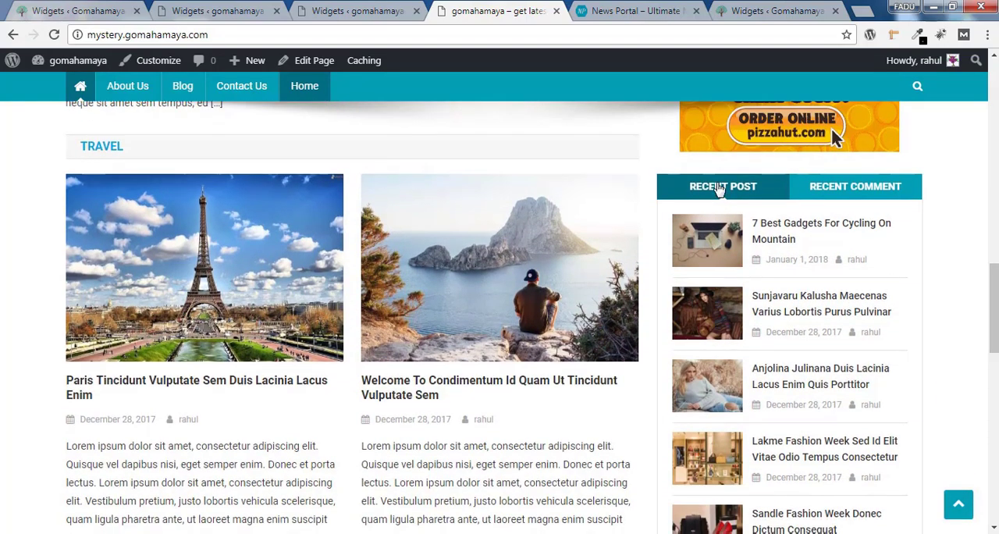
left_click(843, 197)
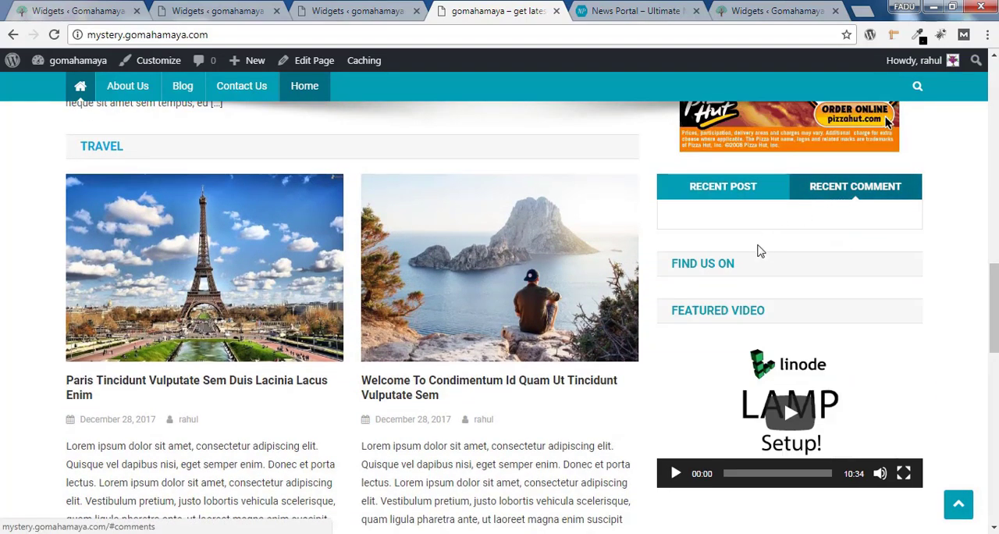
left_click_drag(672, 263, 754, 263)
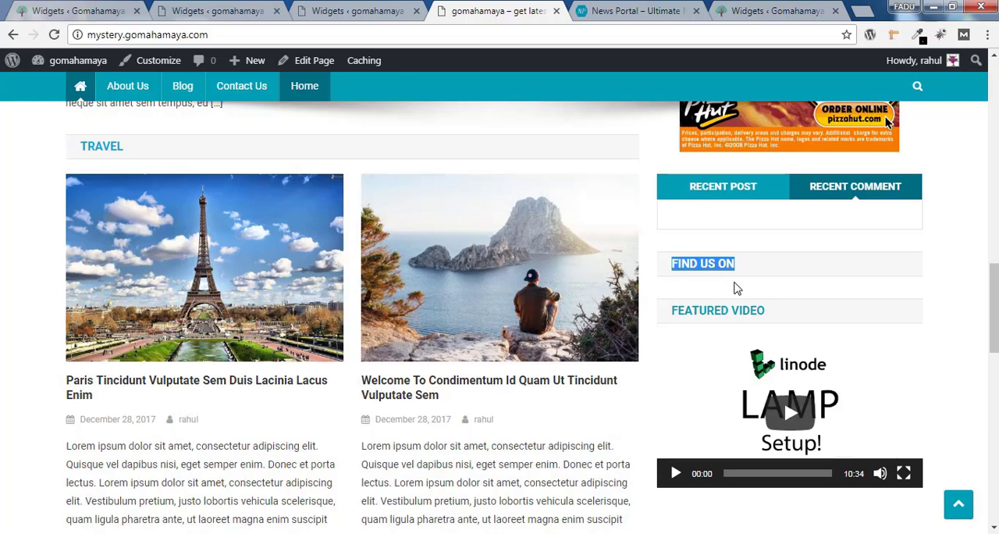
left_click_drag(994, 300, 994, 314)
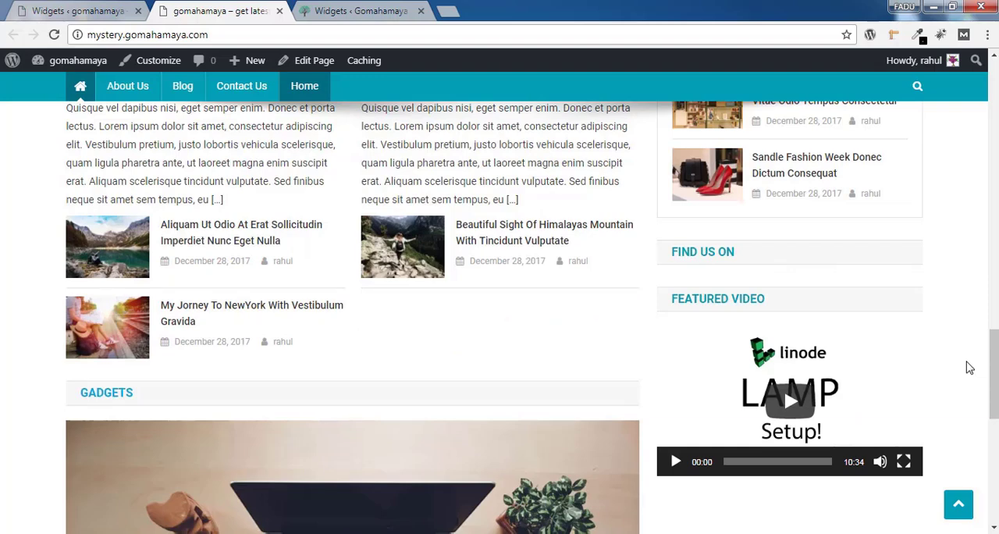
scroll(970, 367, "down", 5)
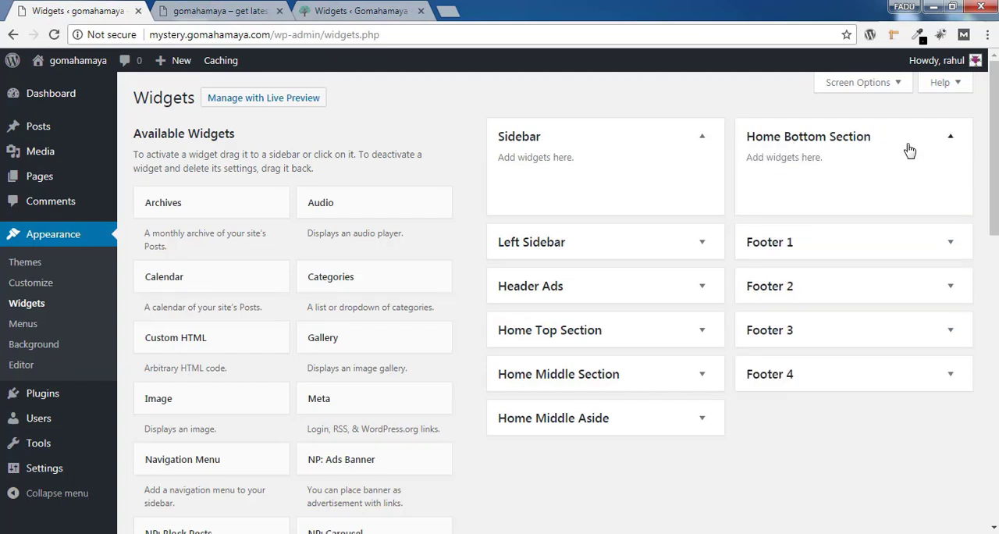
Add an NP: Block Posts widget to the Home Bottom Section
left_click_drag(993, 148, 994, 248)
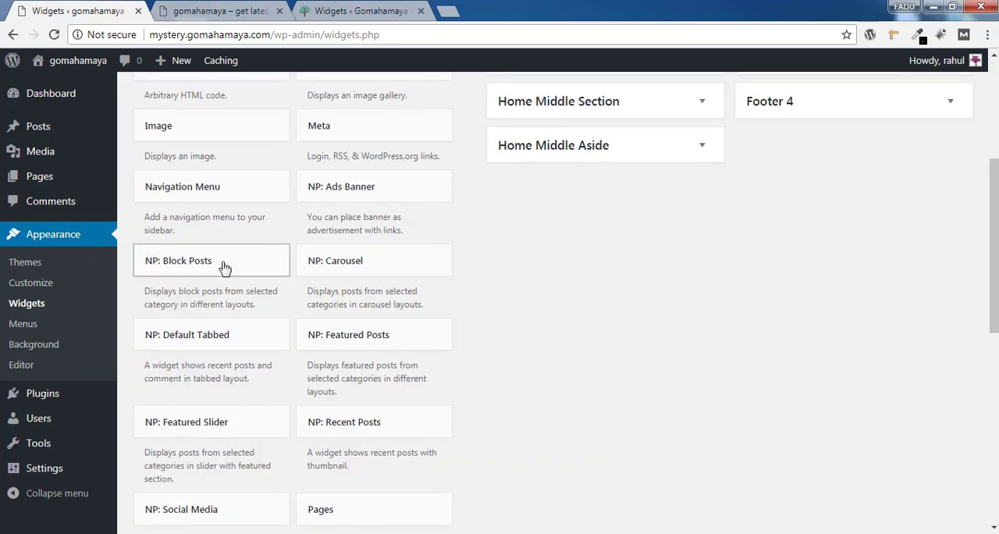
left_click(215, 271)
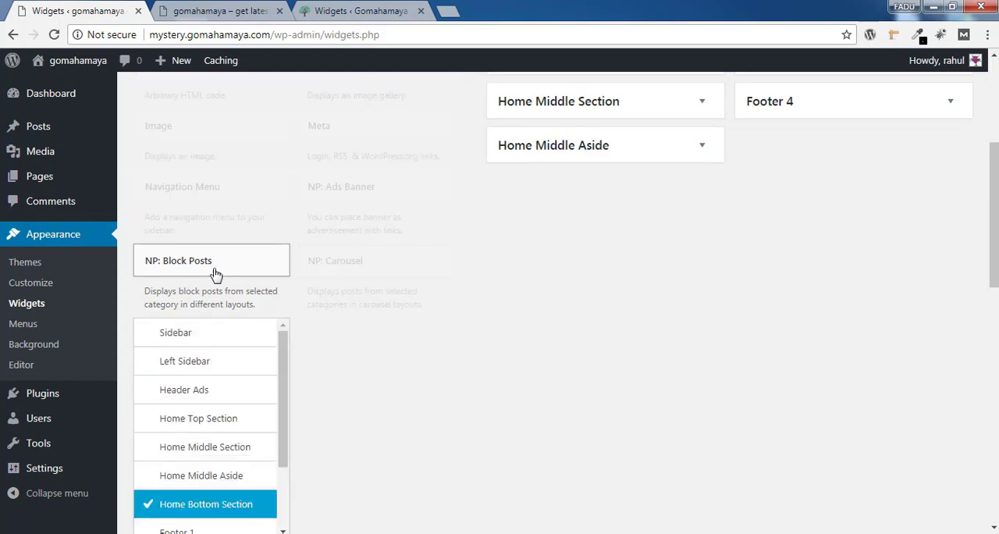
left_click_drag(993, 242, 993, 276)
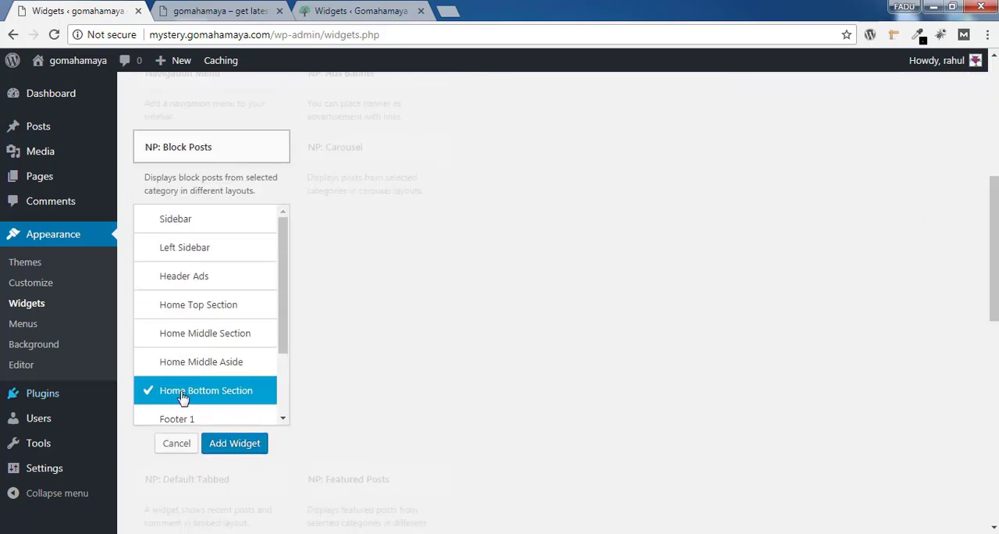
left_click(234, 443)
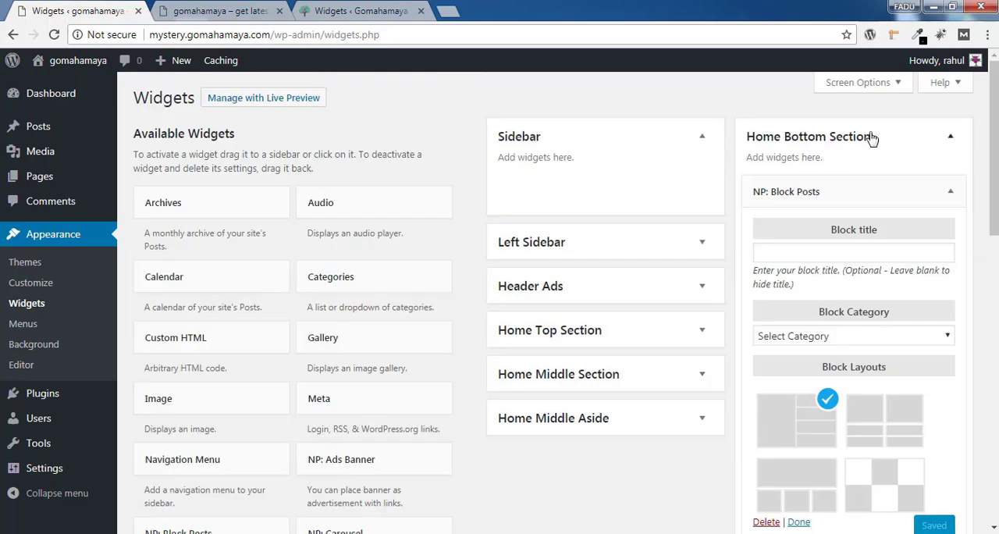
Title the new block "Fahion", set its category to fashion, choose the checkerboard block layout and save the widget
left_click(818, 253)
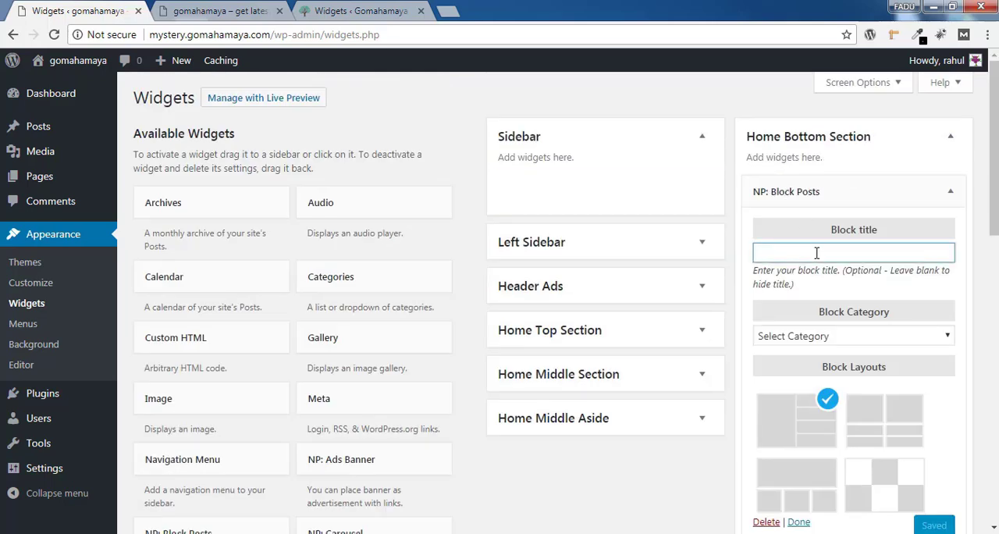
type("Fahion")
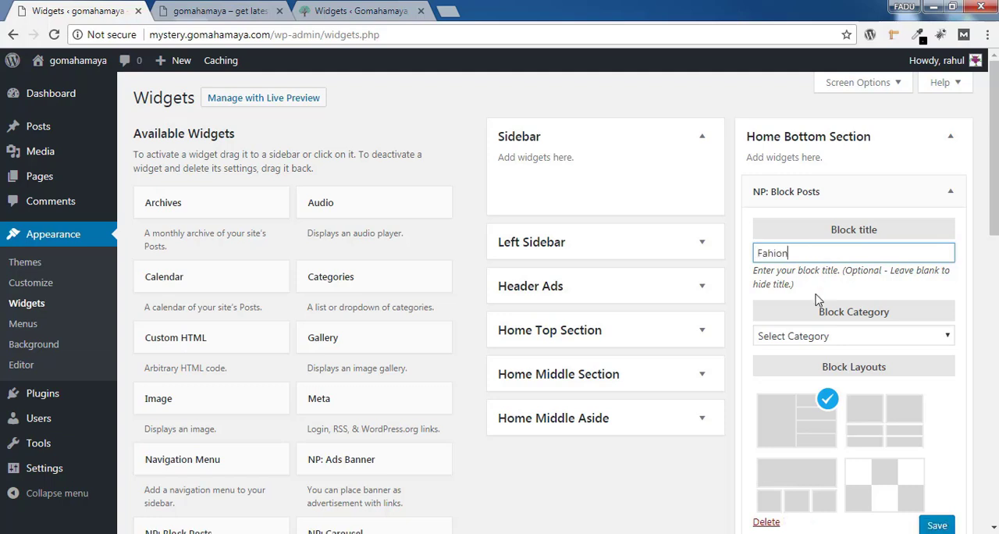
left_click(849, 338)
left_click(843, 369)
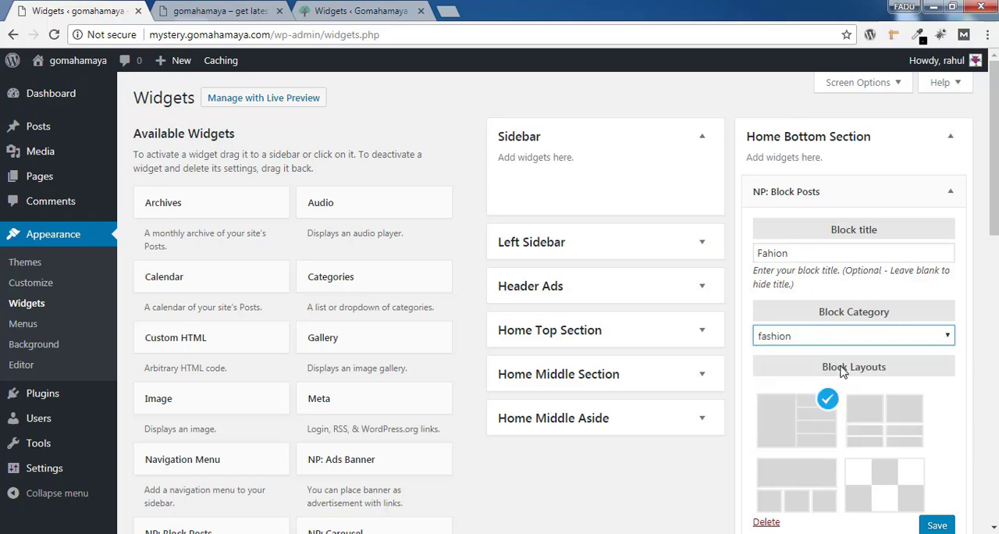
scroll(958, 279, "down", 3)
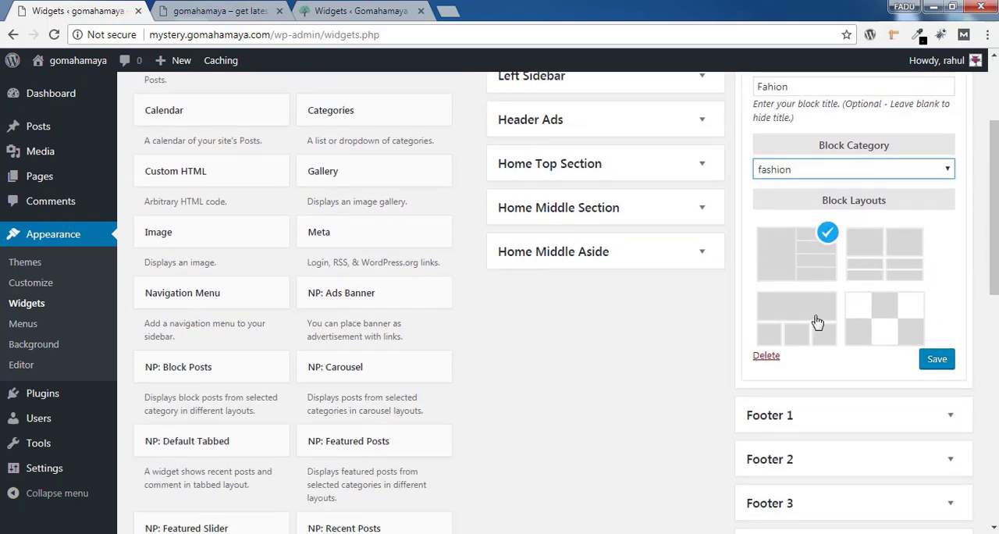
left_click(897, 306)
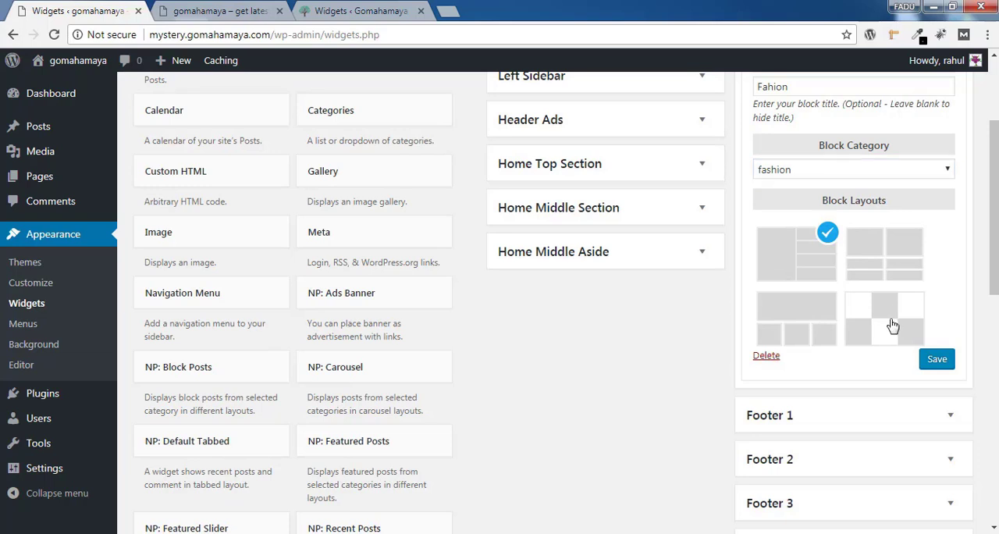
left_click(894, 326)
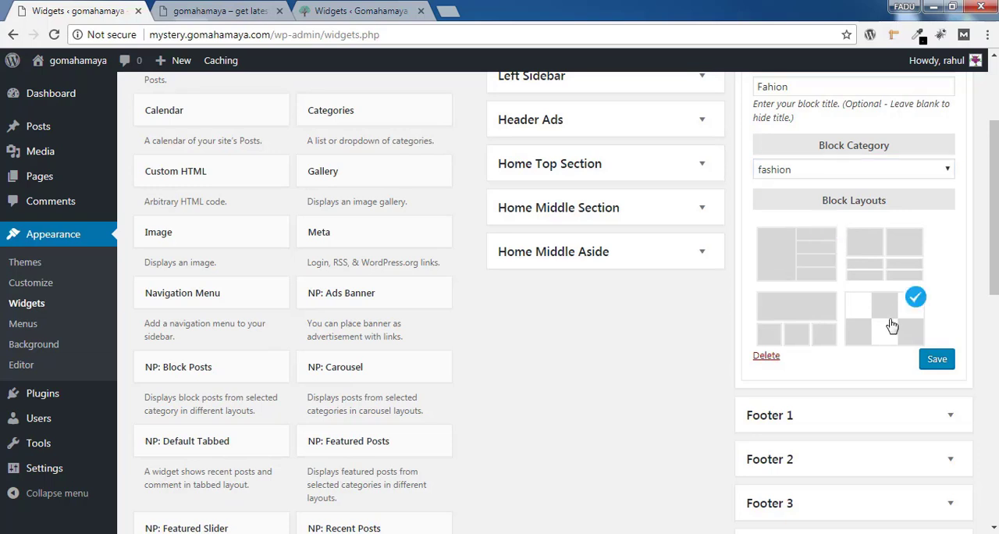
left_click(938, 362)
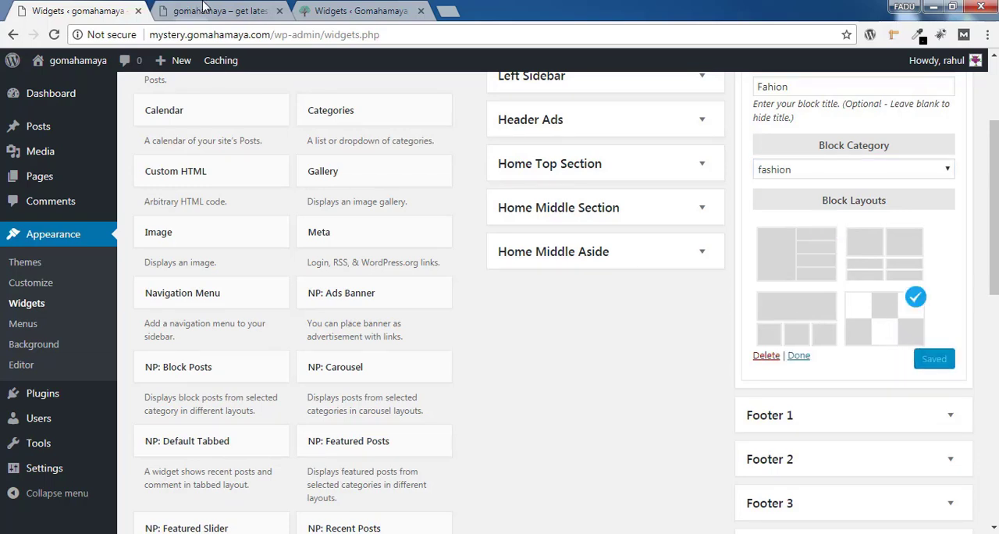
Reload the site's home page and check the fashion block in the bottom section
left_click(205, 10)
left_click(54, 35)
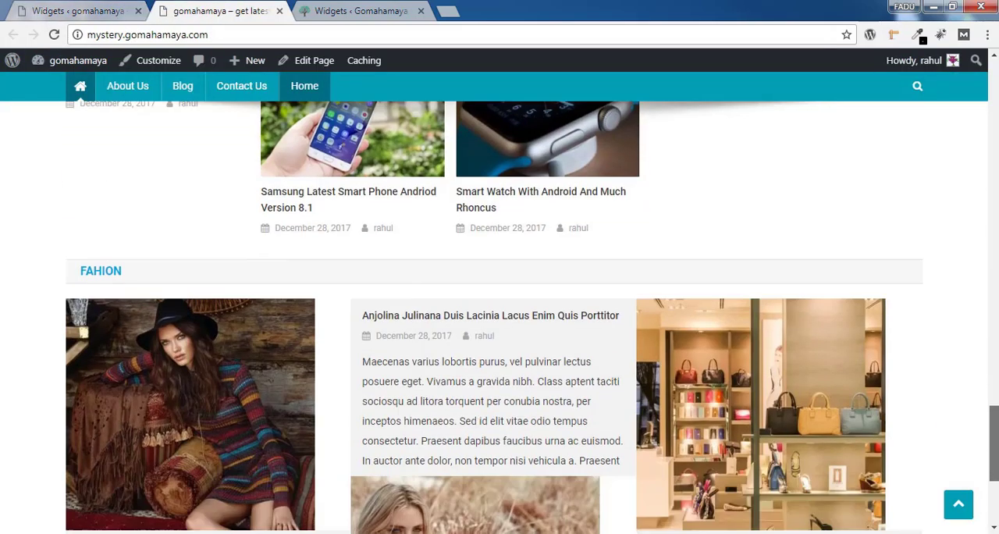
left_click_drag(995, 443, 995, 471)
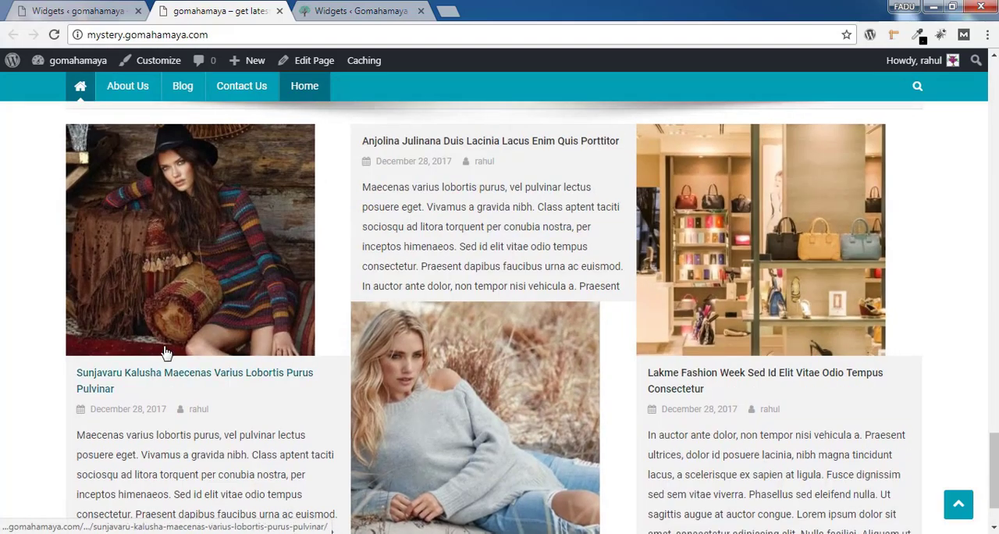
Return to the site's admin, start customizing the News Portal theme and open Site Identity in the General Settings
left_click(110, 11)
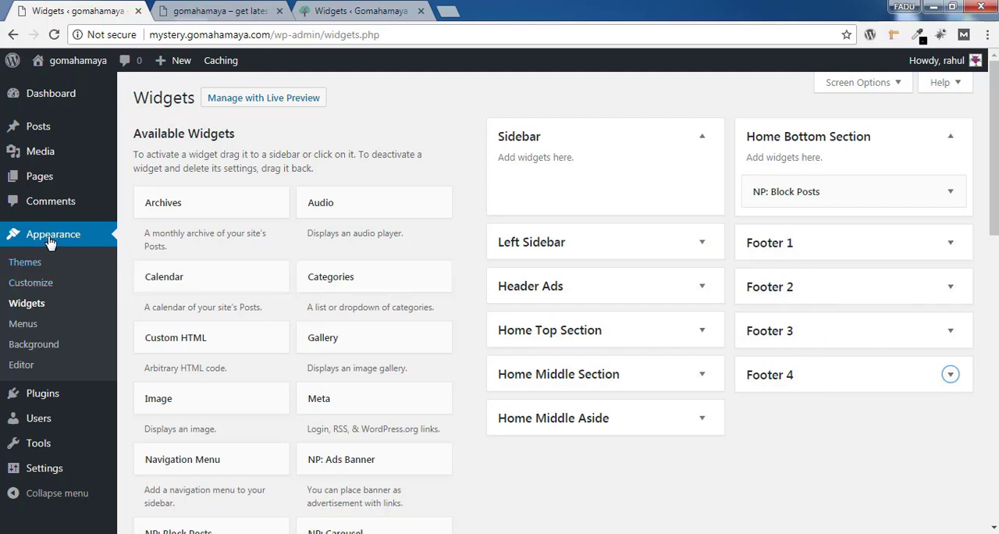
left_click(33, 286)
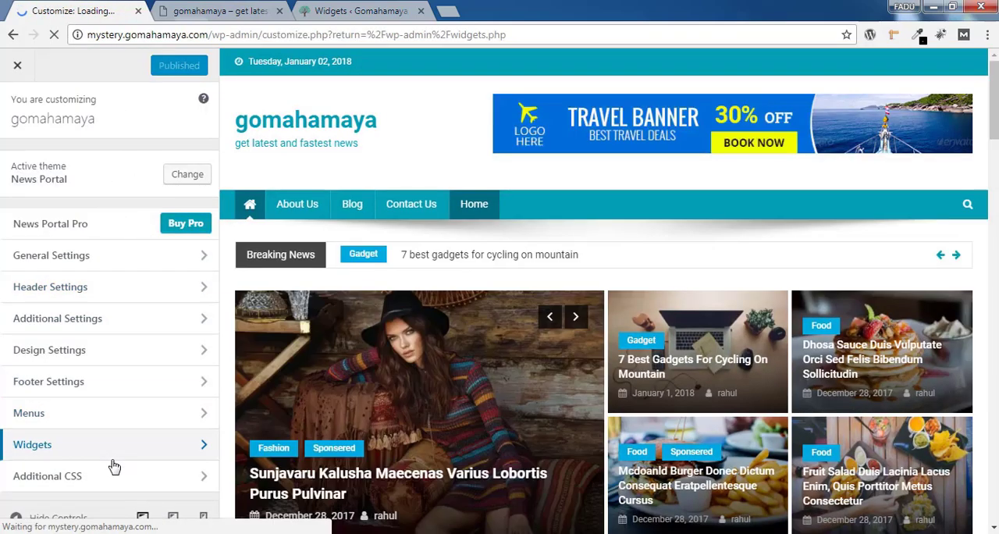
scroll(784, 162, "down", 9)
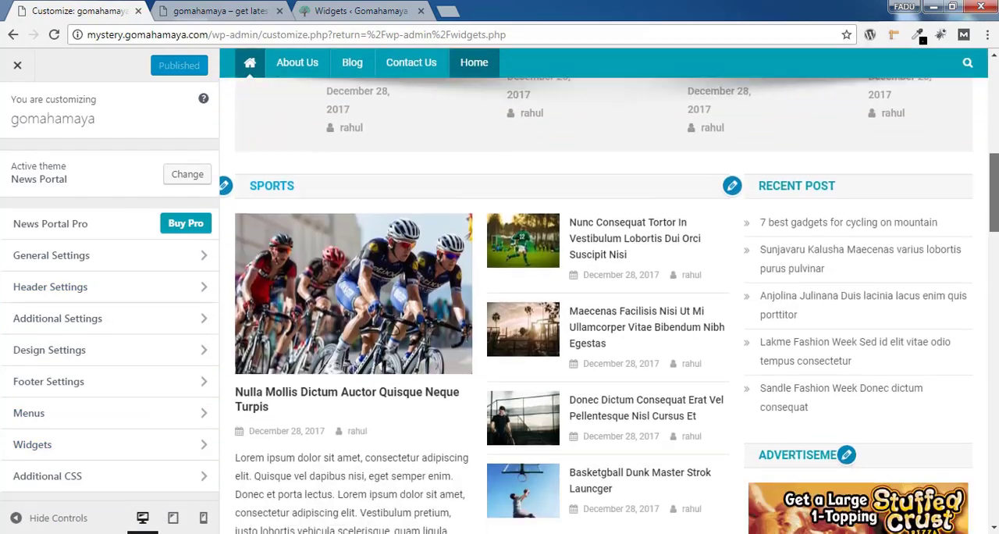
left_click_drag(994, 193, 994, 100)
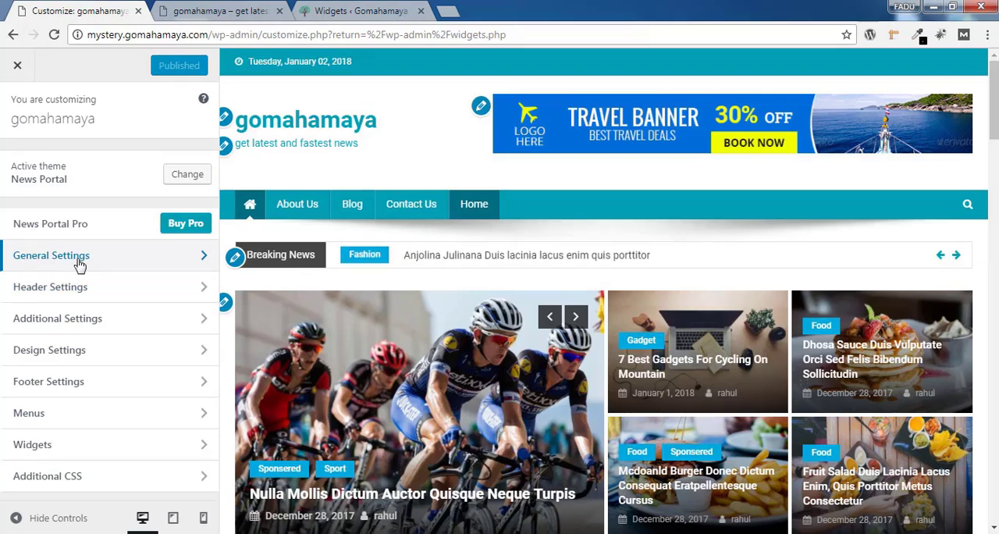
left_click(79, 261)
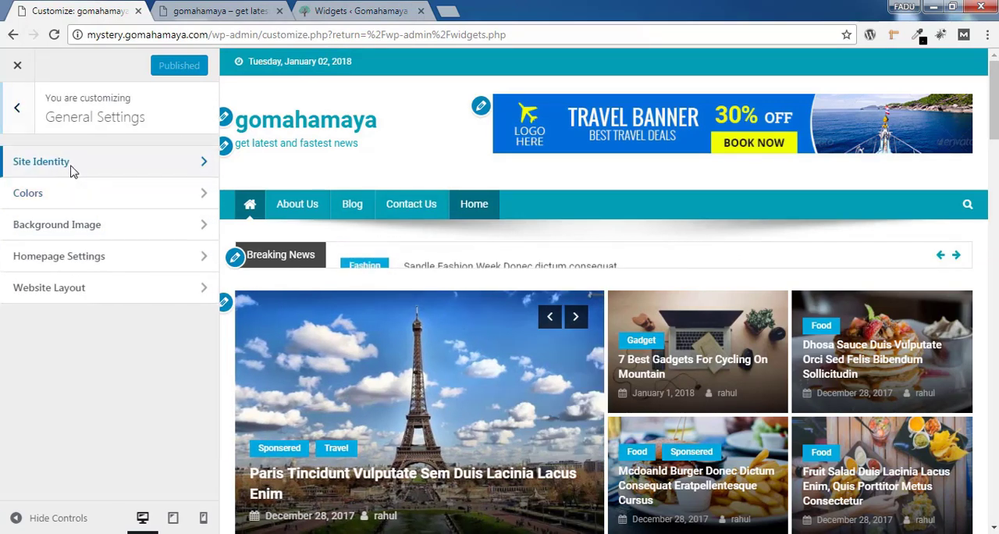
left_click(71, 166)
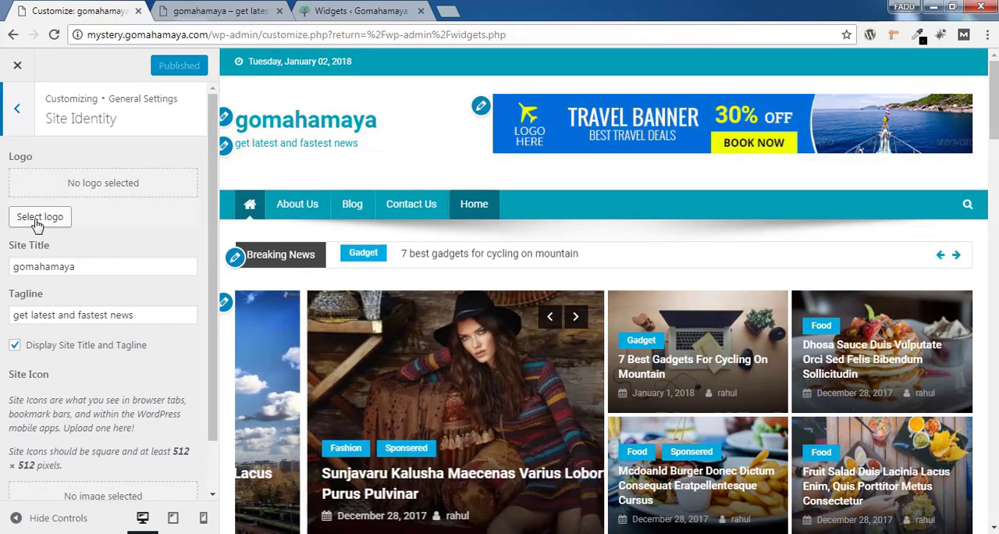
Upload gomahamaya-logo-300x67-compressed.png as the site logo, with its title "gomahamaya-logo-300x67 compressed" as alt text, and use it without cropping
left_click(34, 222)
left_click(72, 125)
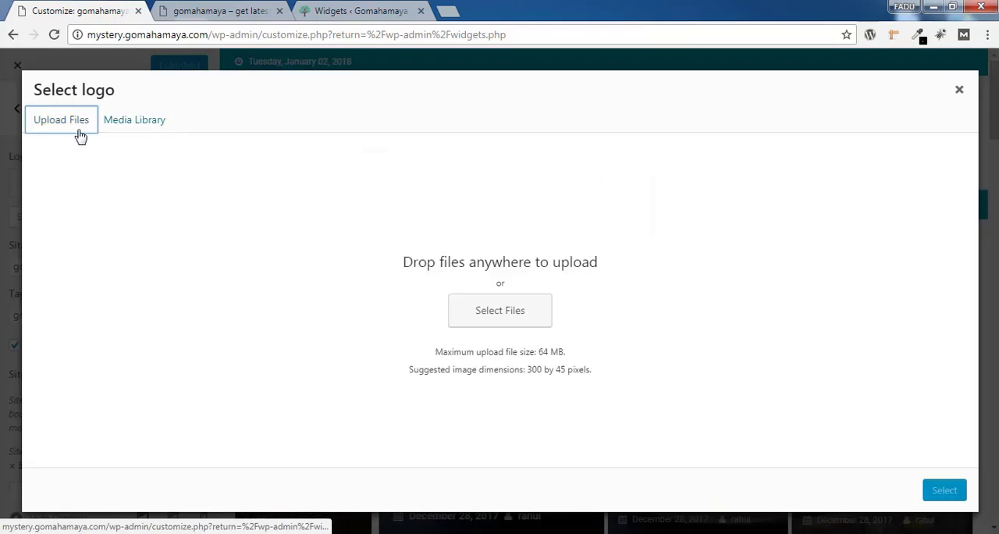
left_click(499, 313)
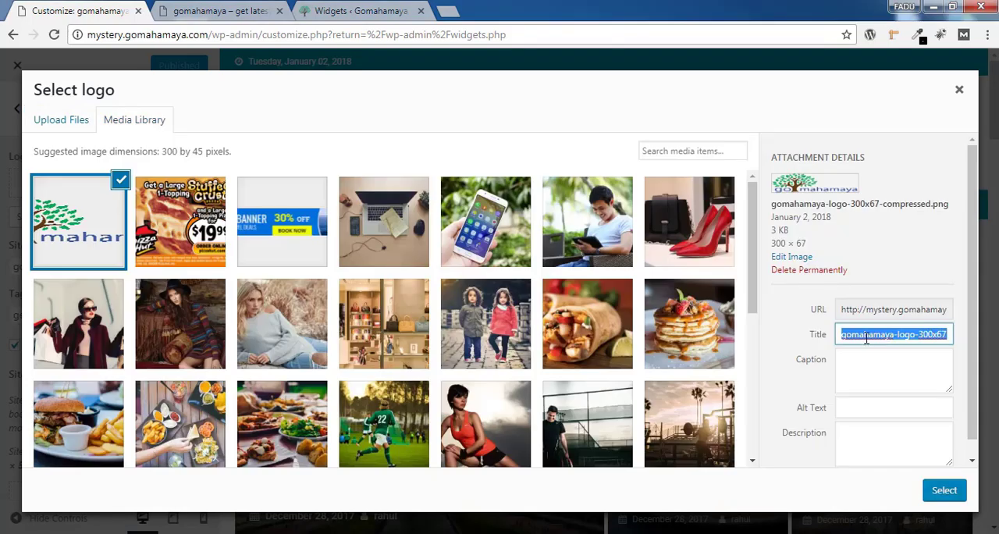
left_click(865, 406)
key("ctrl+v")
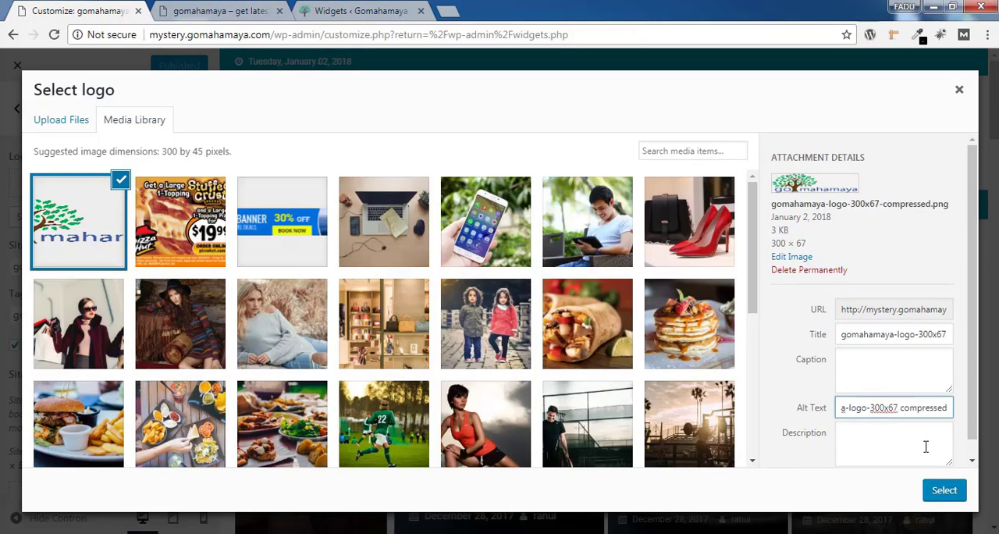
left_click(945, 491)
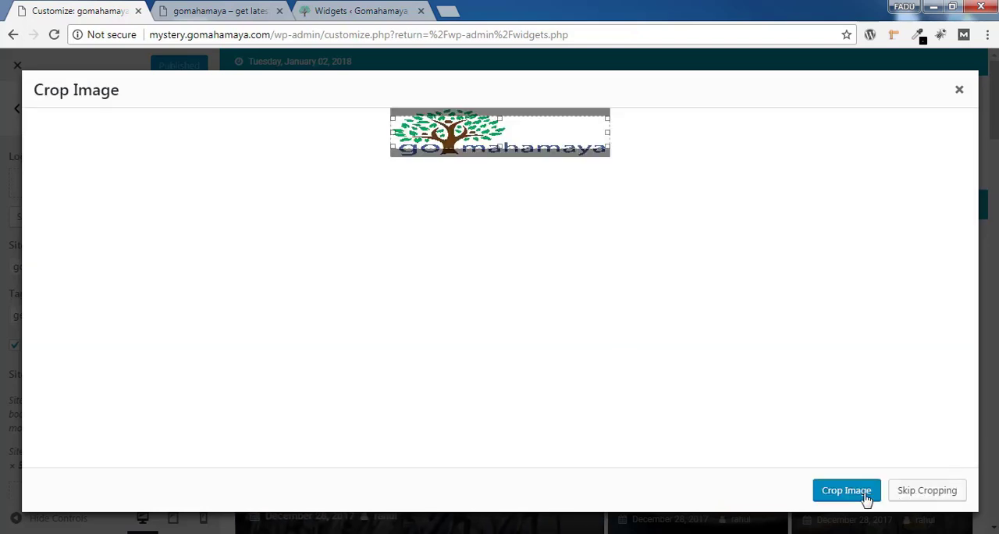
left_click(918, 496)
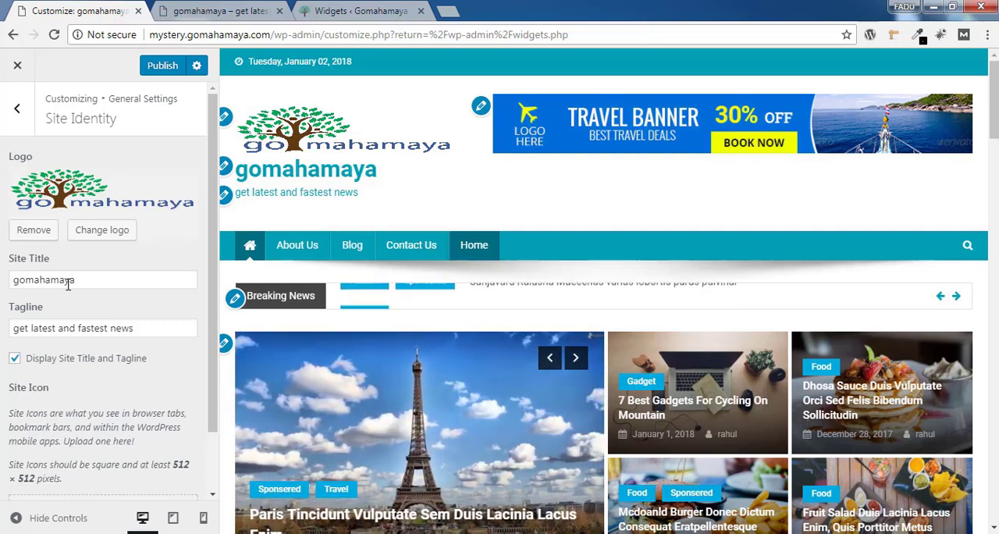
left_click(192, 328)
left_click_drag(192, 328, 13, 328)
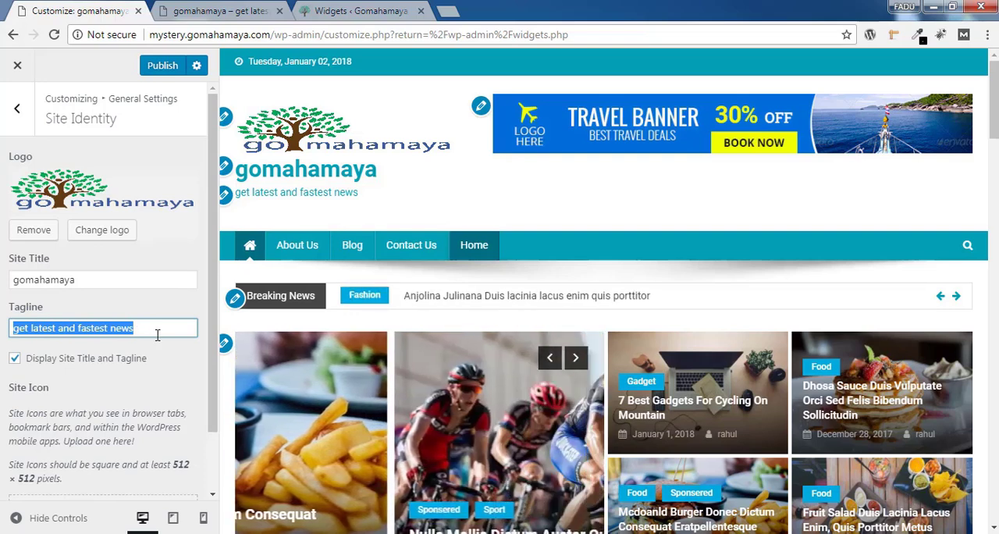
Upload gomahamaya-favicon-1.png as the site icon with "gomahamaya-favicon 1" as alt text, and publish the site identity changes
left_click_drag(211, 296, 219, 373)
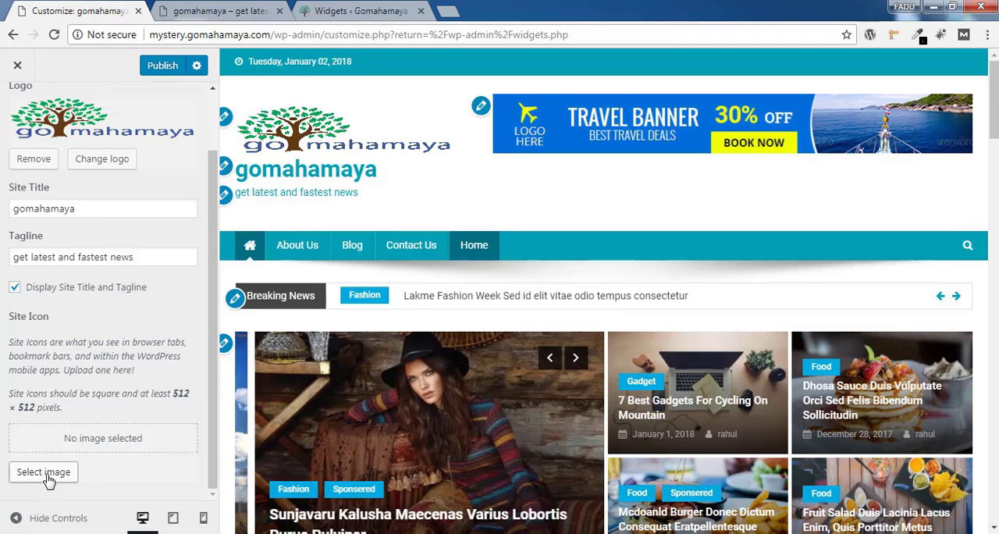
left_click(47, 476)
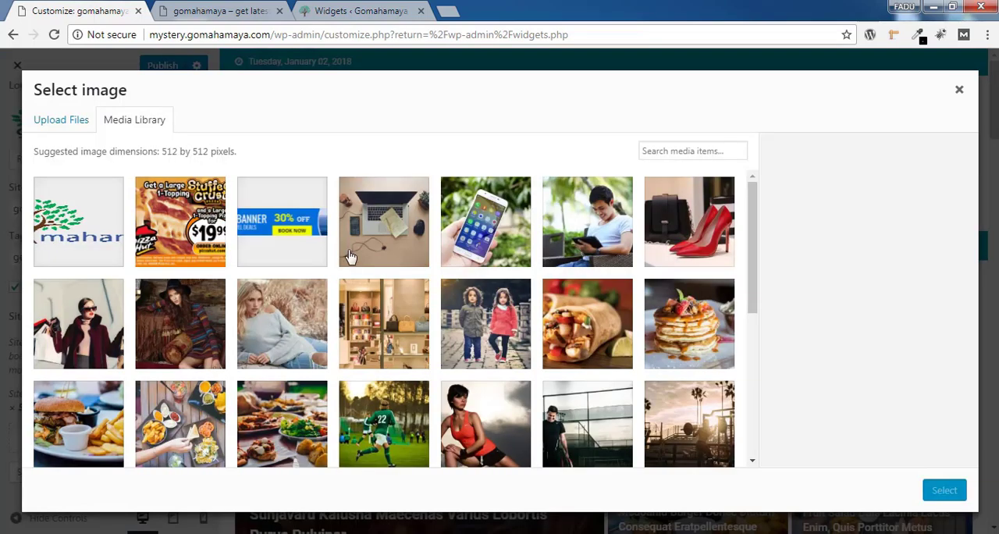
left_click(62, 121)
left_click(509, 309)
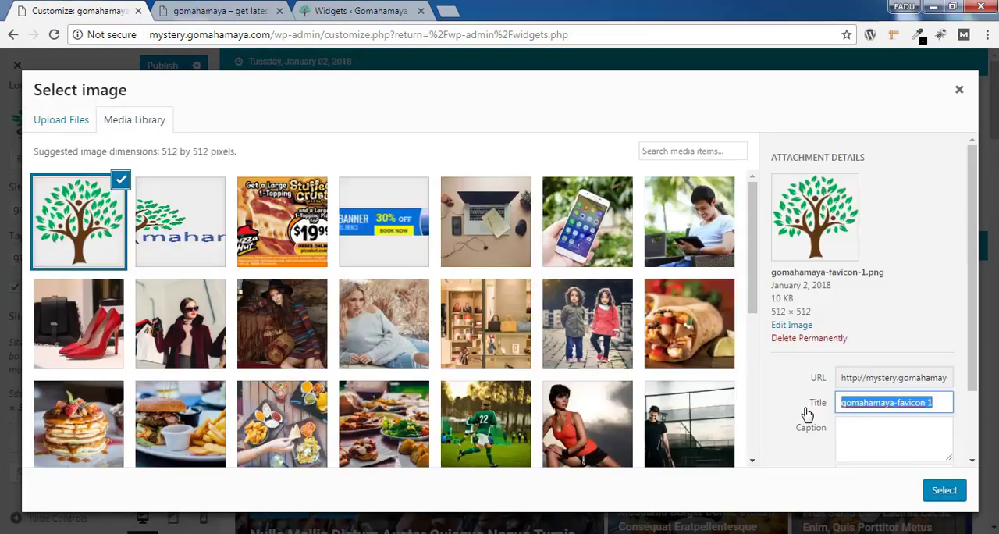
left_click_drag(973, 367, 973, 416)
left_click(879, 410)
type("gomahamaya-favicon 1")
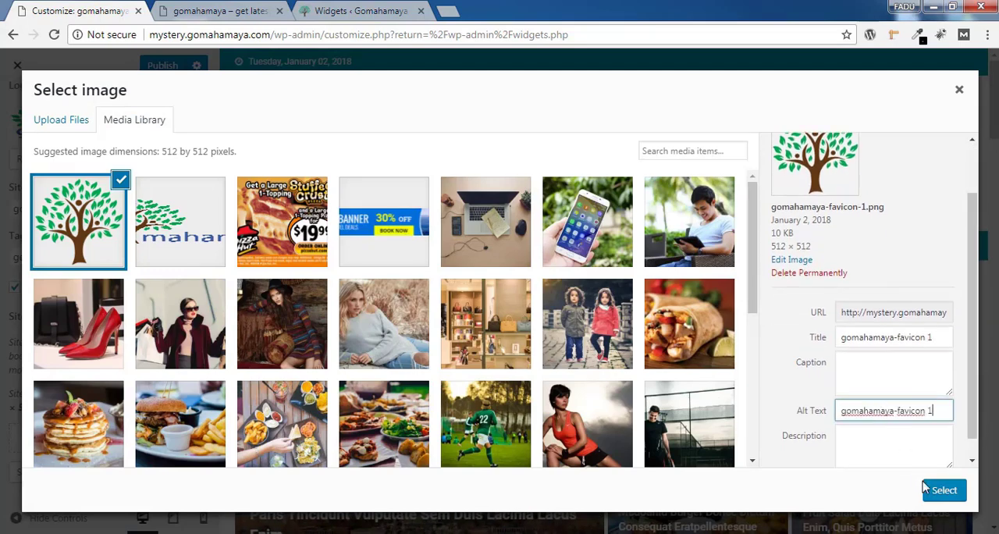
left_click(942, 492)
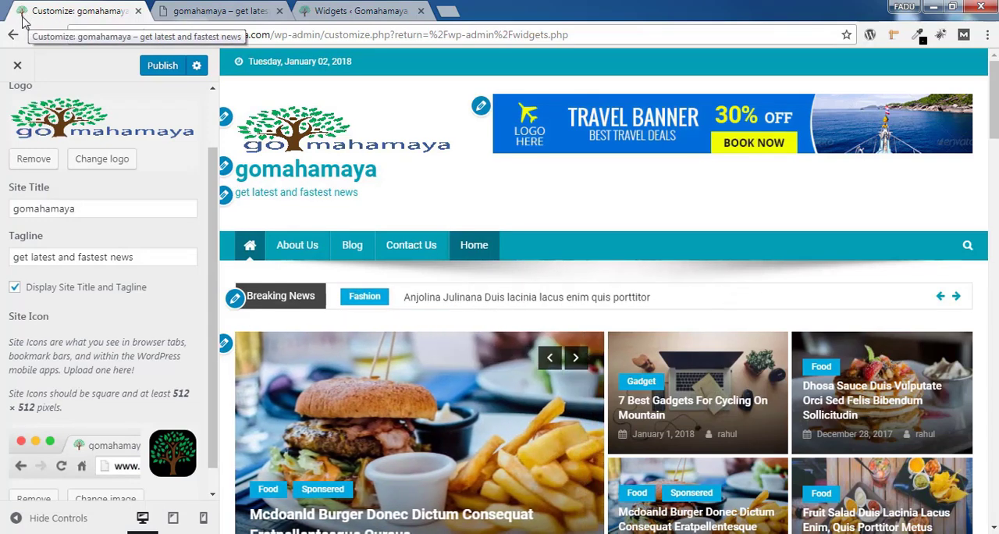
scroll(118, 312, "down", 2)
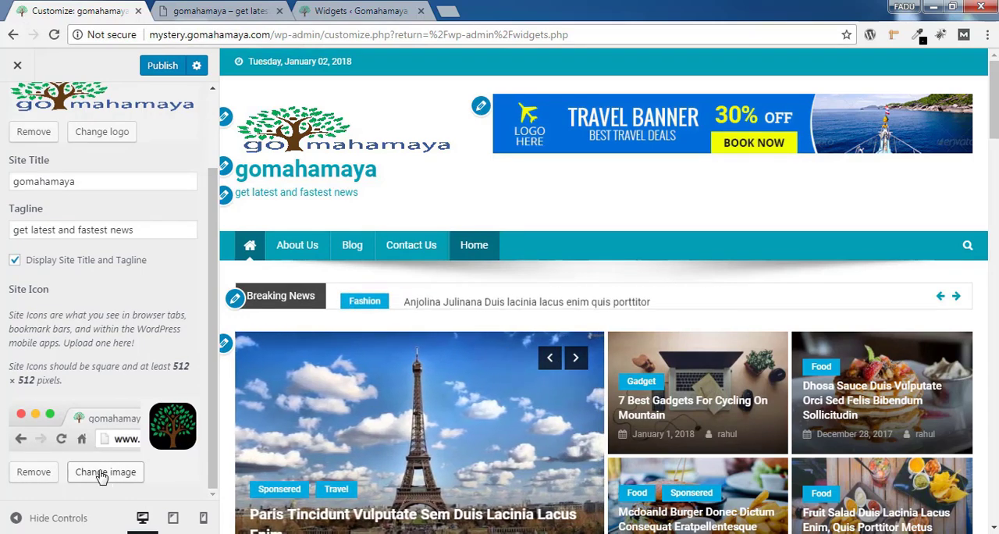
left_click(162, 65)
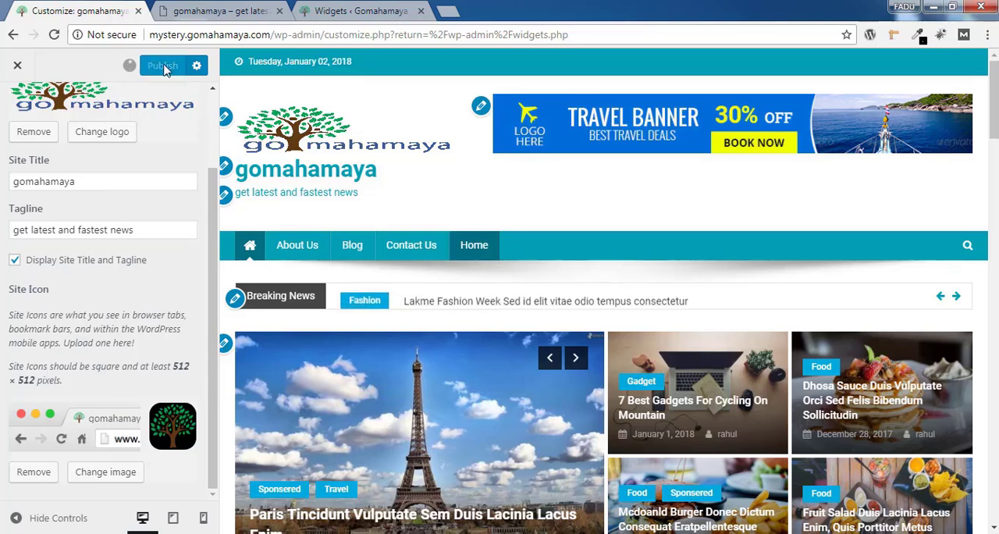
scroll(94, 156, "up", 2)
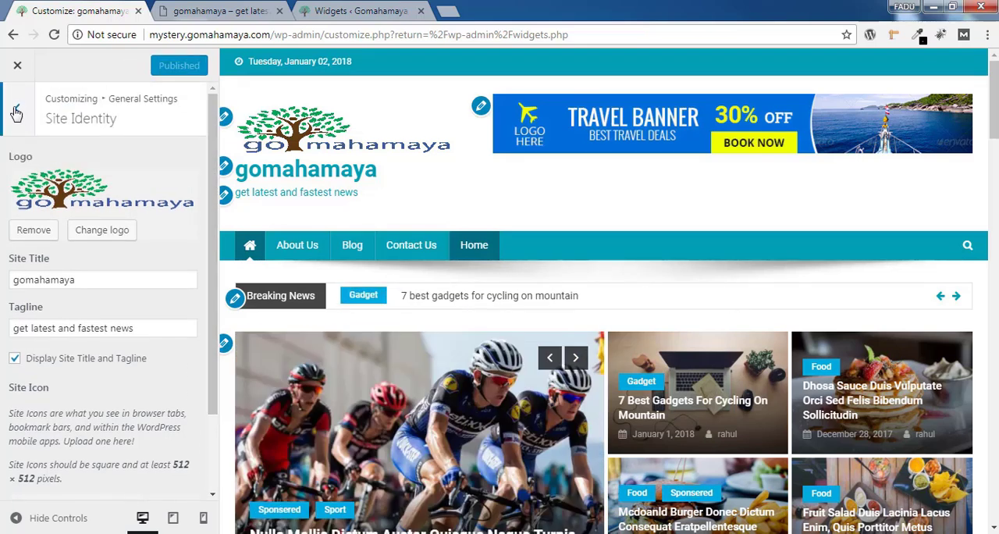
Set the theme color to red #ff0202 in the Colors section of the General Settings
left_click(16, 110)
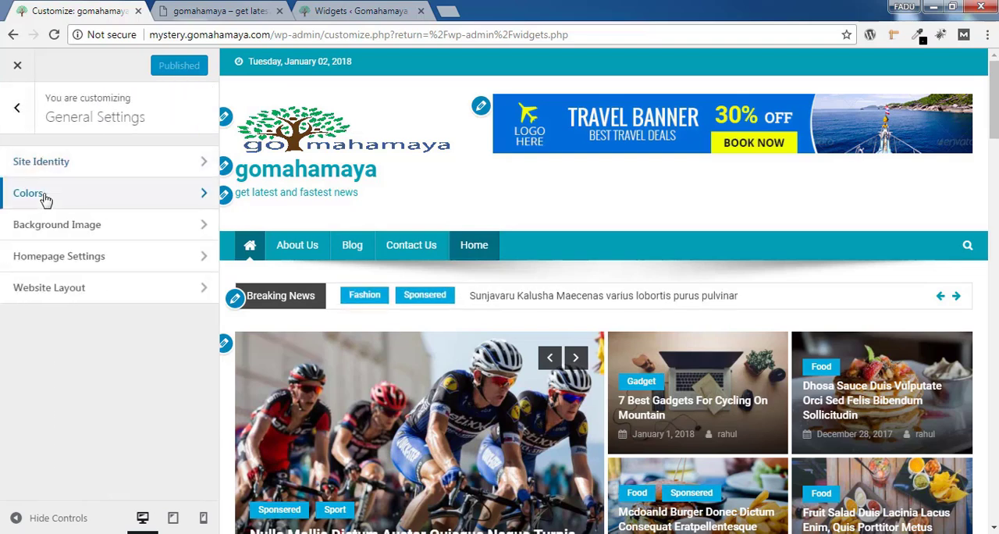
left_click(44, 196)
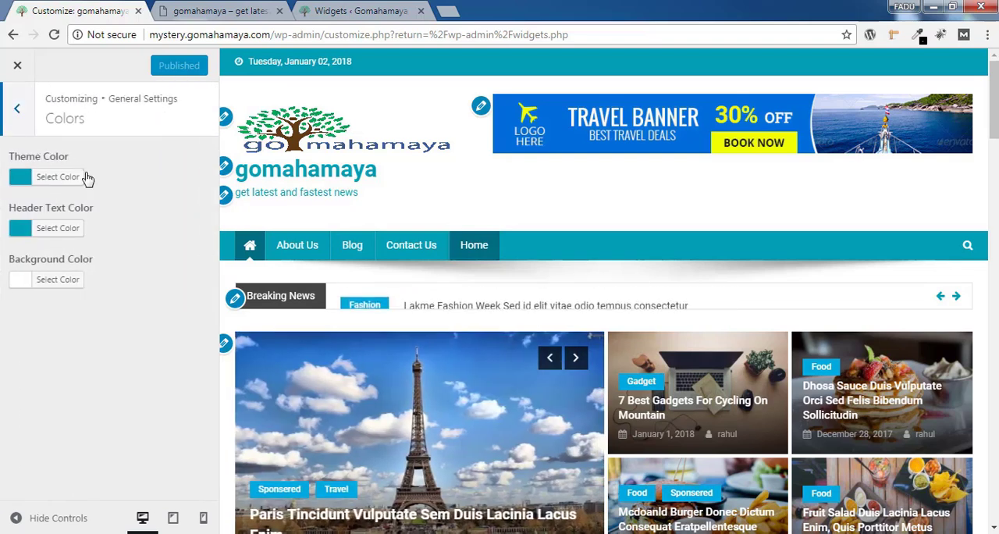
left_click(63, 178)
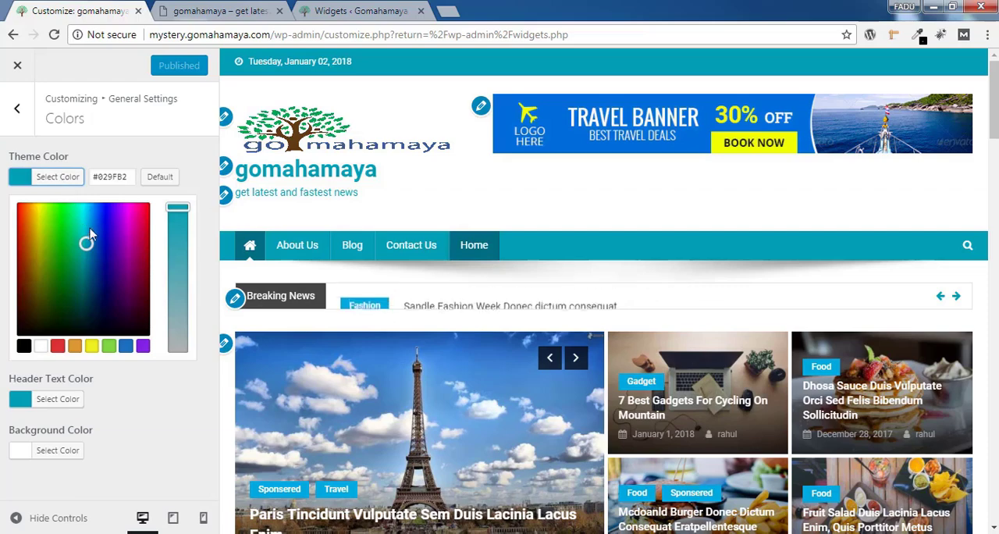
left_click_drag(86, 239, 16, 199)
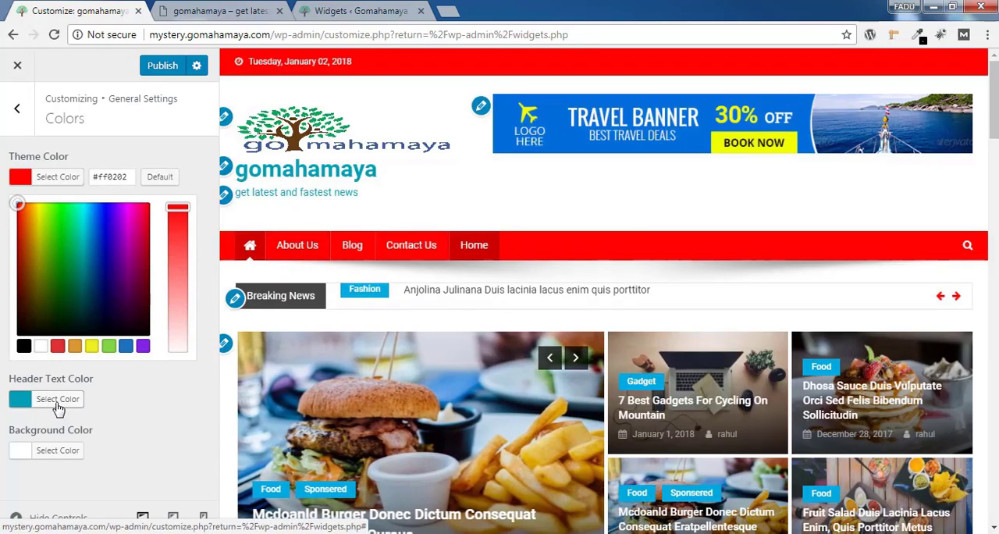
Try green #4cc401 as the header text color, restore its default and look at the background color options
left_click(58, 407)
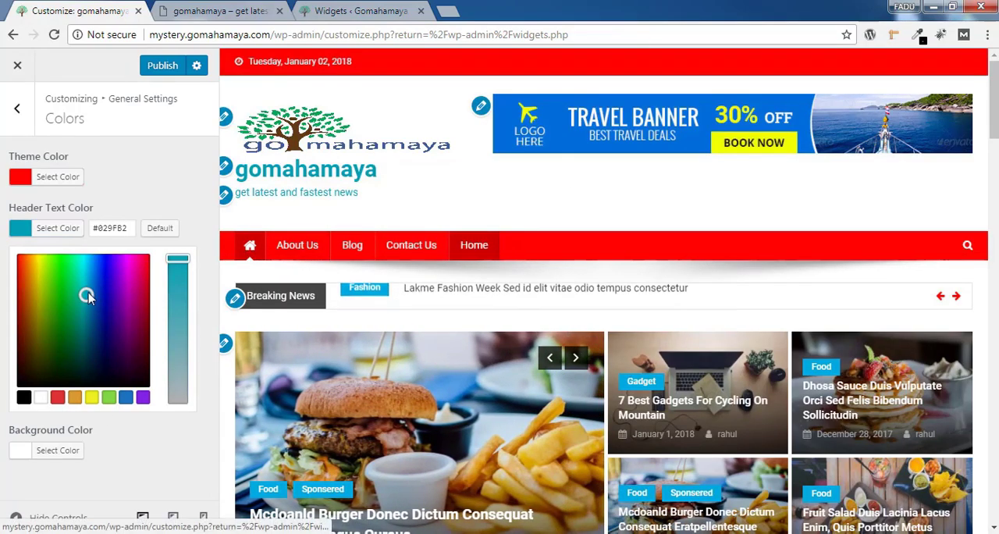
left_click_drag(86, 296, 53, 287)
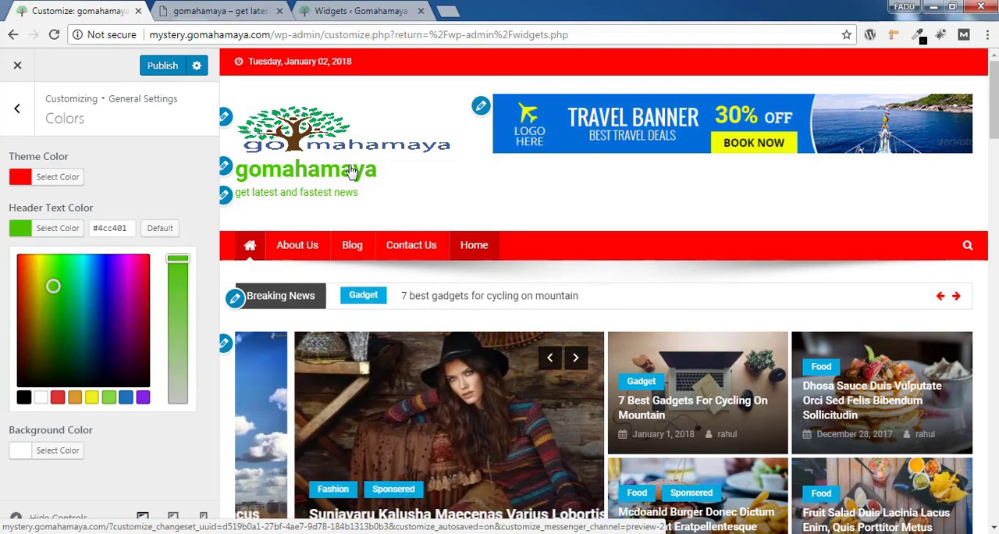
left_click(161, 228)
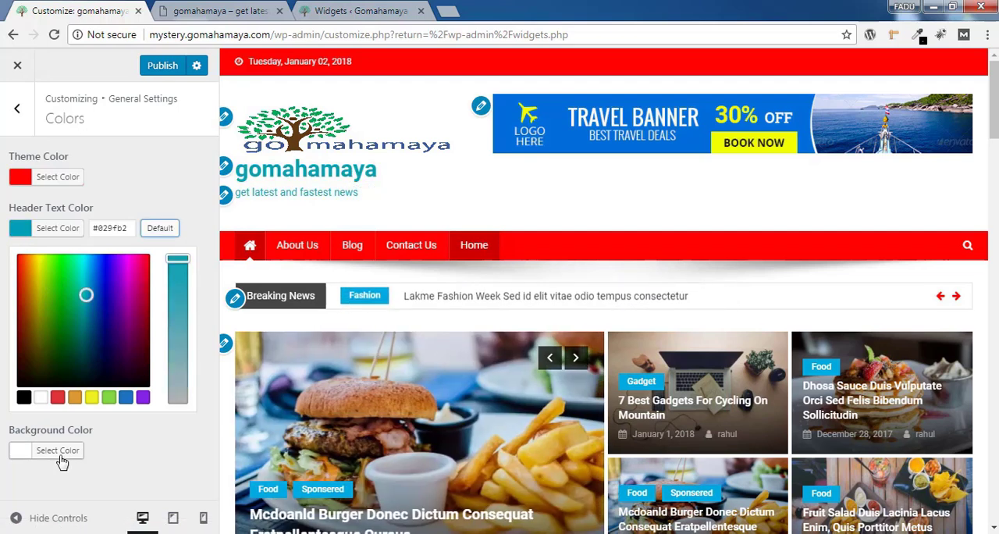
left_click(57, 452)
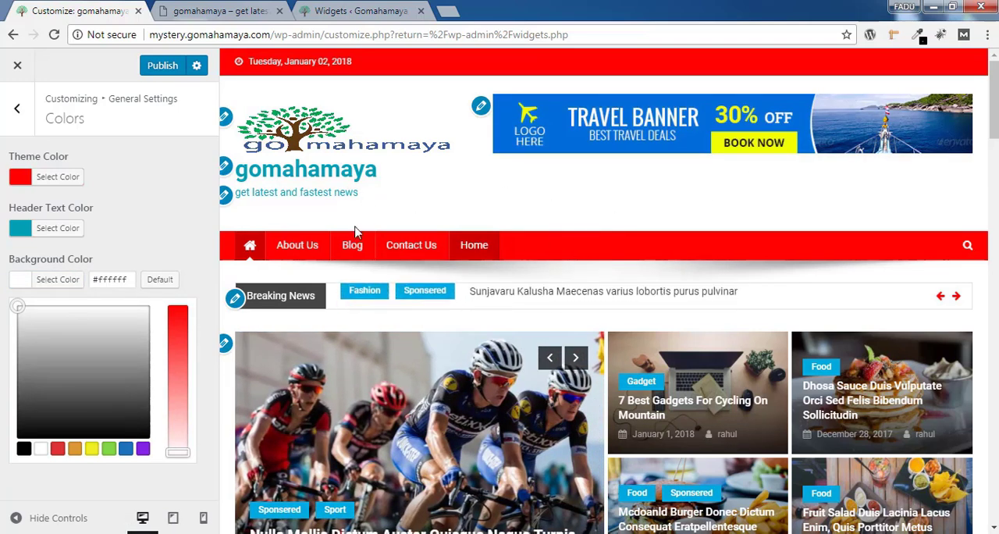
left_click(24, 114)
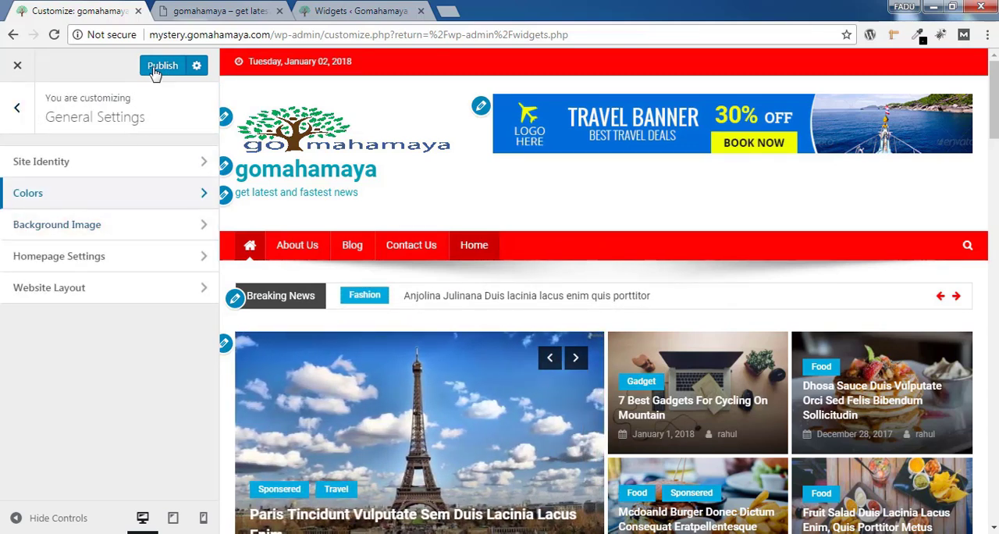
Try 5146156-beautiful-hd-wallpaper.jpg as the site's background image, preview it and remove it again
left_click(155, 232)
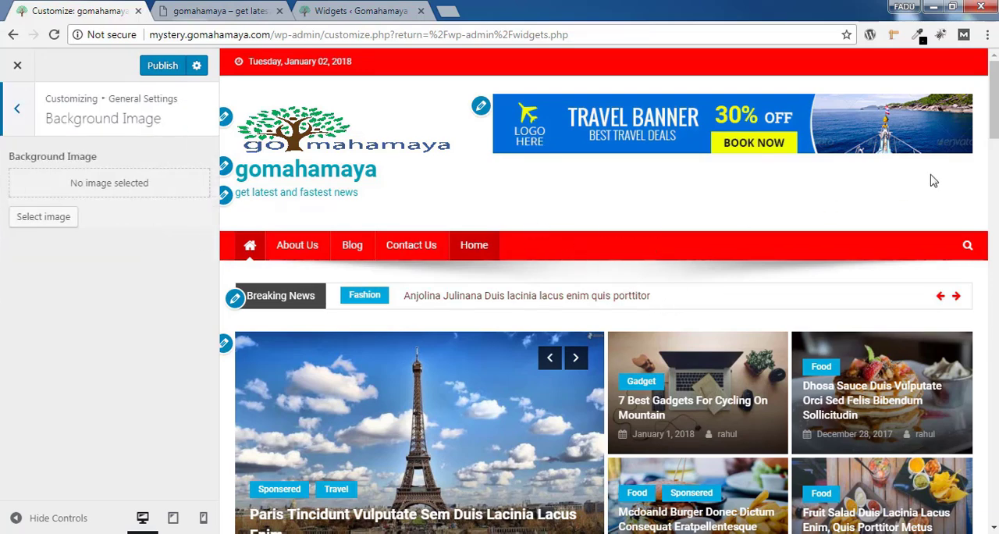
scroll(609, 301, "down", 4)
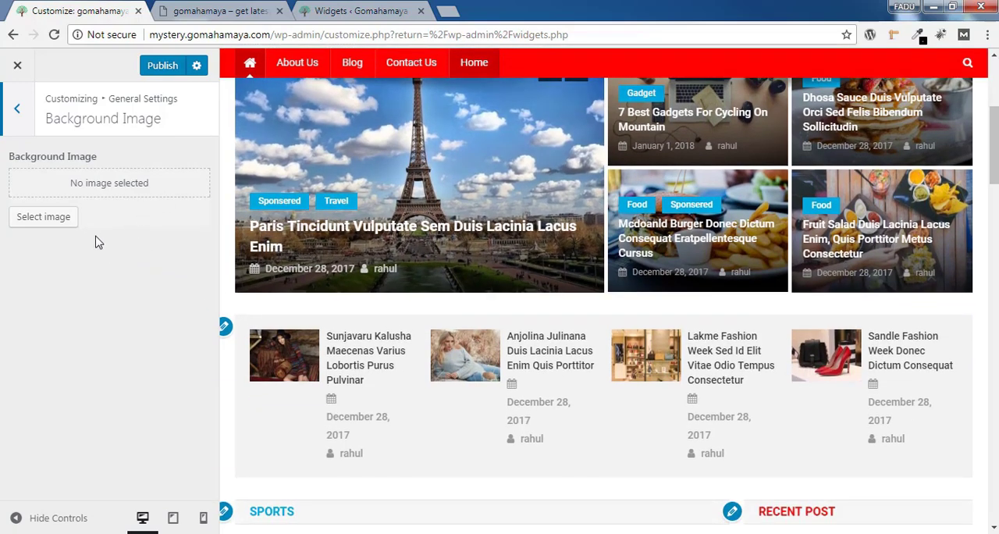
left_click(63, 223)
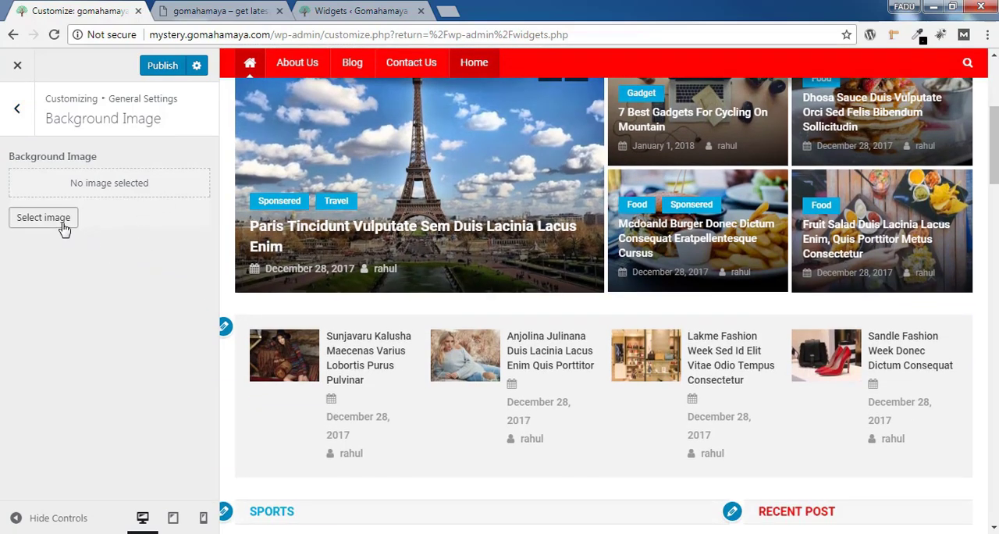
left_click(67, 125)
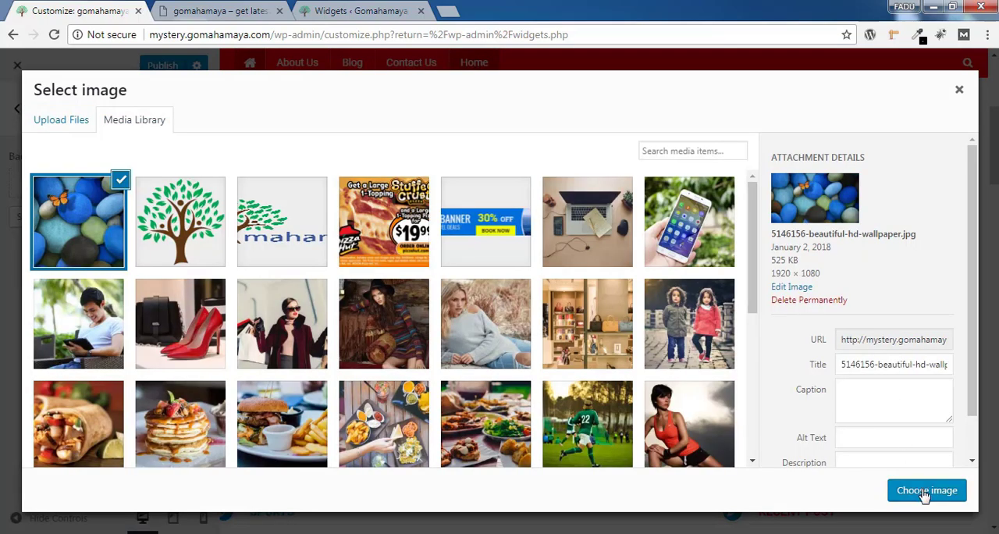
left_click(926, 490)
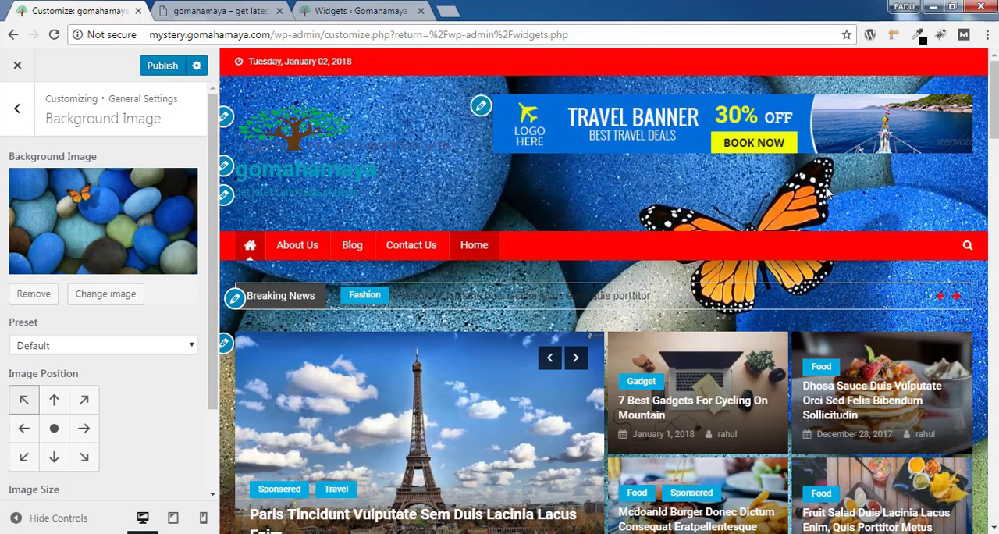
left_click(48, 298)
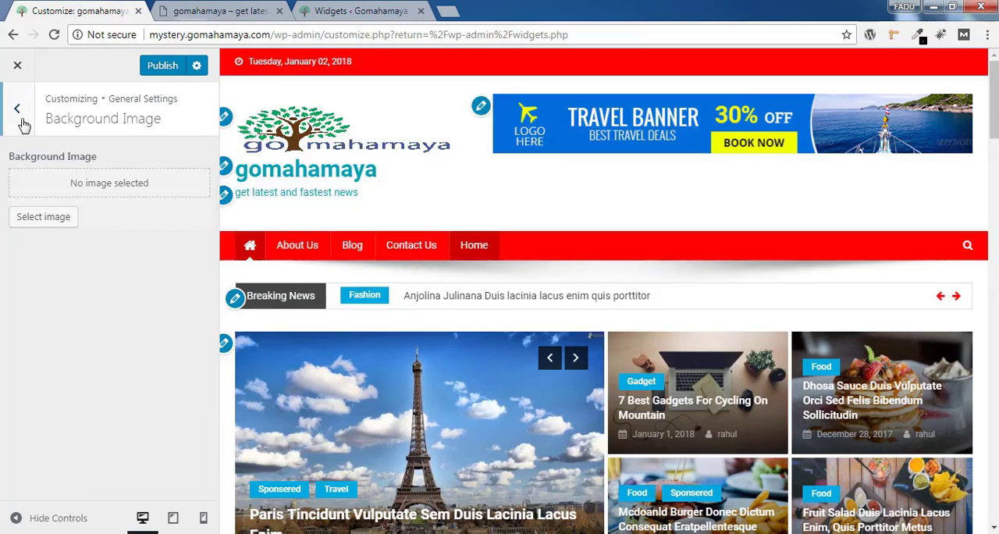
left_click(21, 125)
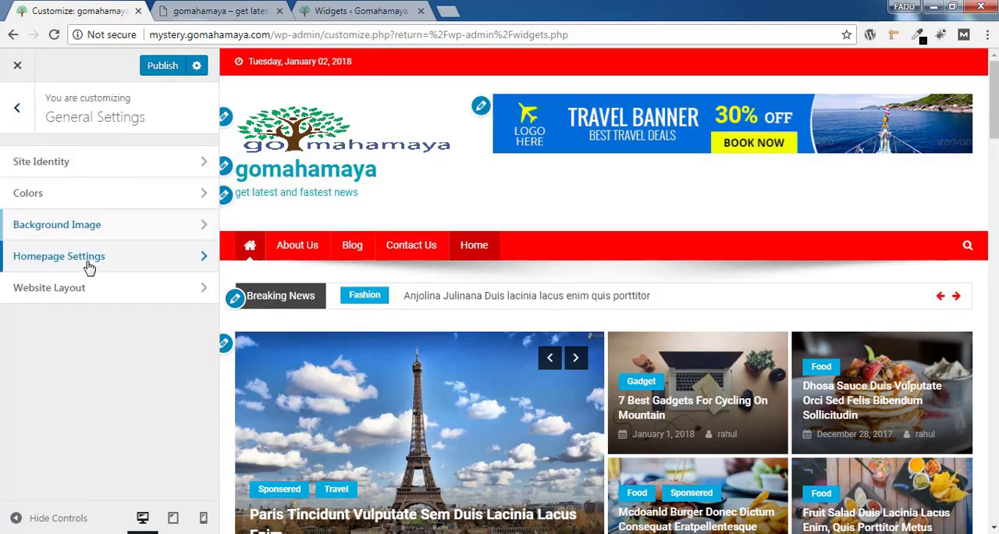
Review the Homepage Settings and Website Layout options, and publish the General Settings changes
left_click(89, 268)
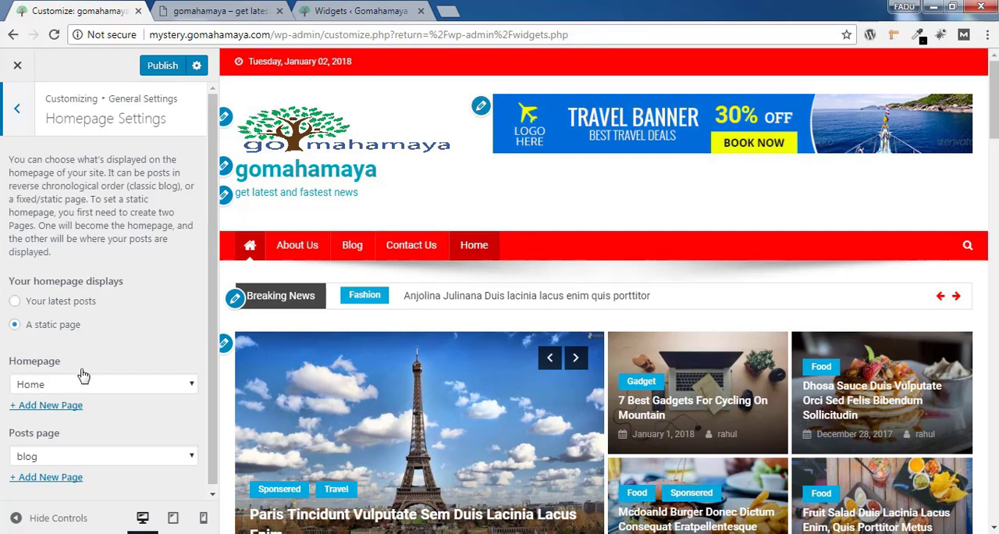
left_click(25, 127)
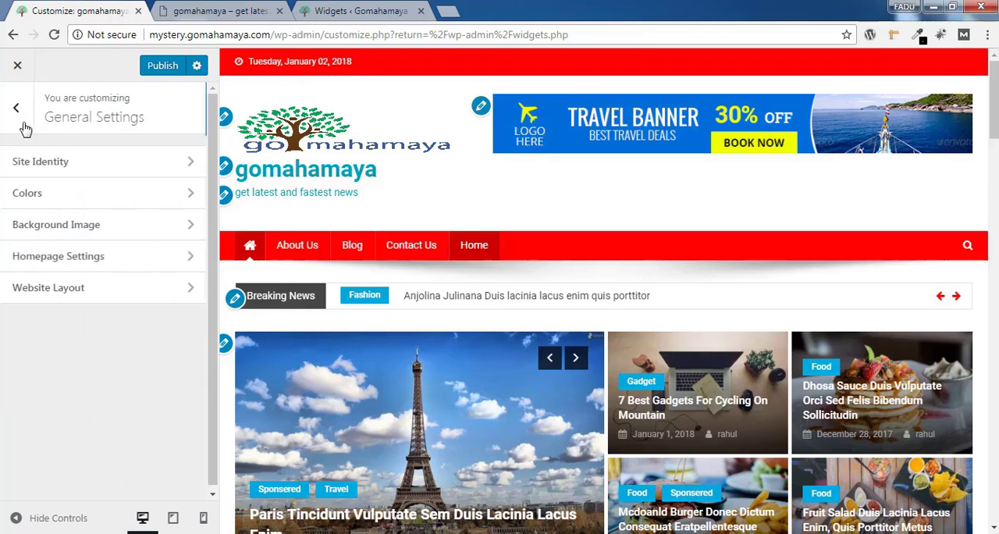
left_click(64, 296)
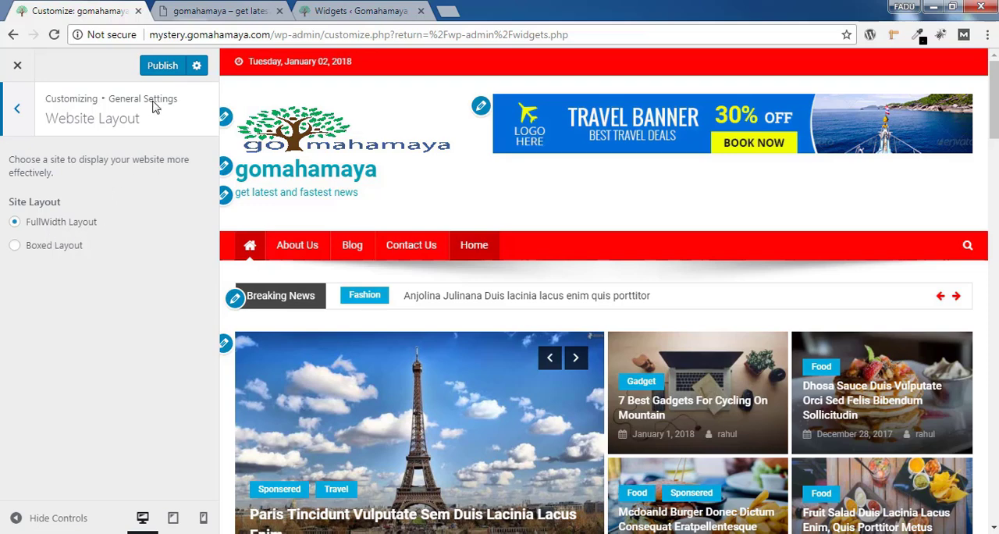
left_click(163, 65)
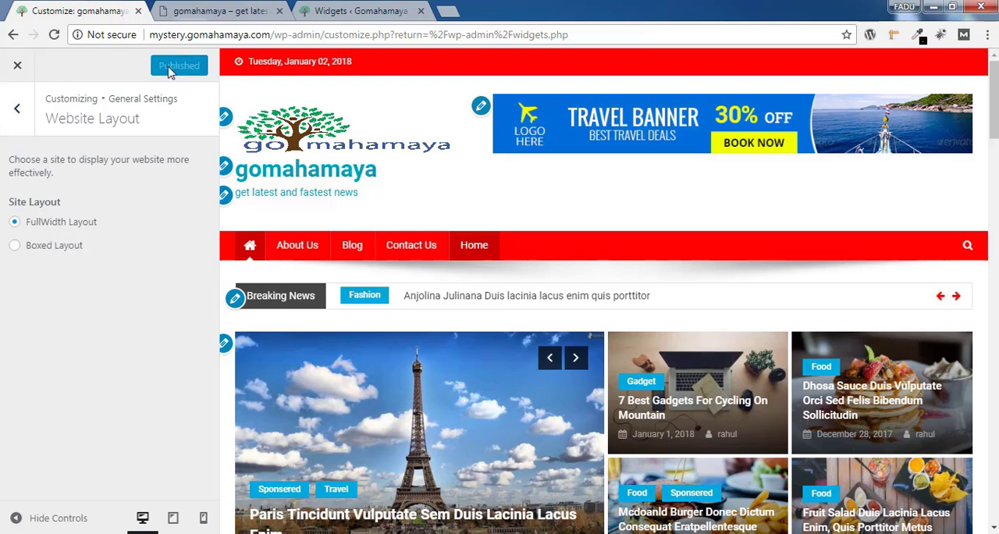
Open the Top Header Section in the Header Settings, try hiding the top header and show it again
left_click(19, 124)
left_click(19, 111)
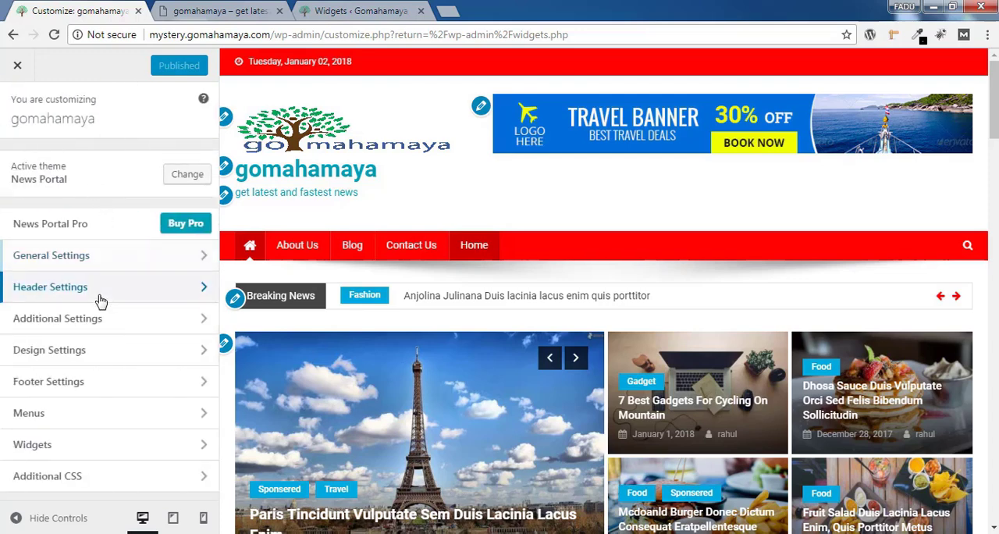
left_click(100, 296)
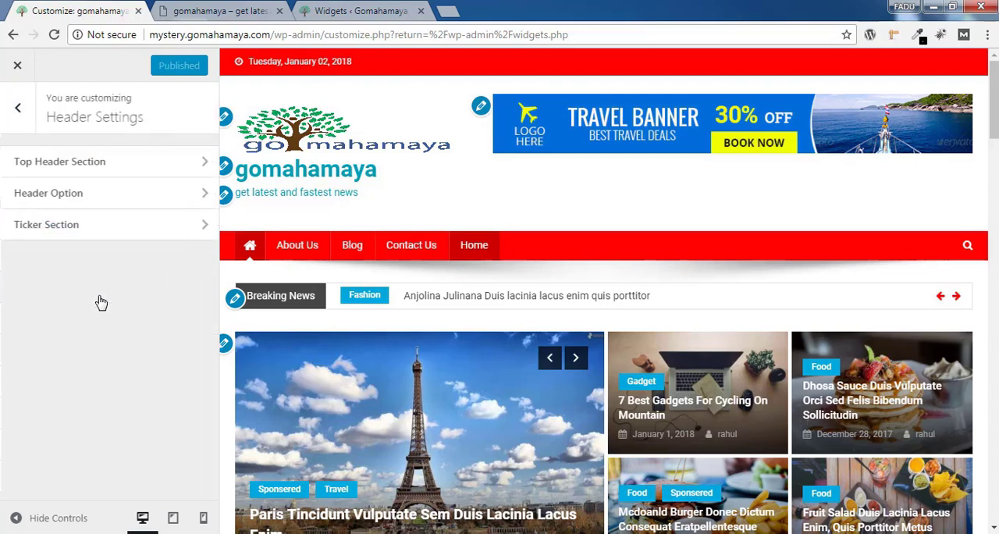
left_click(97, 164)
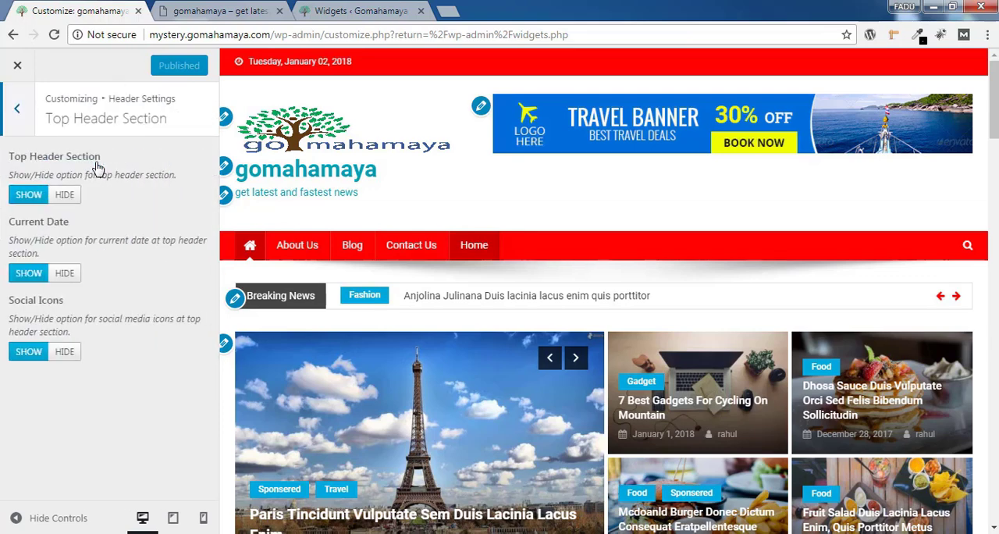
left_click(68, 200)
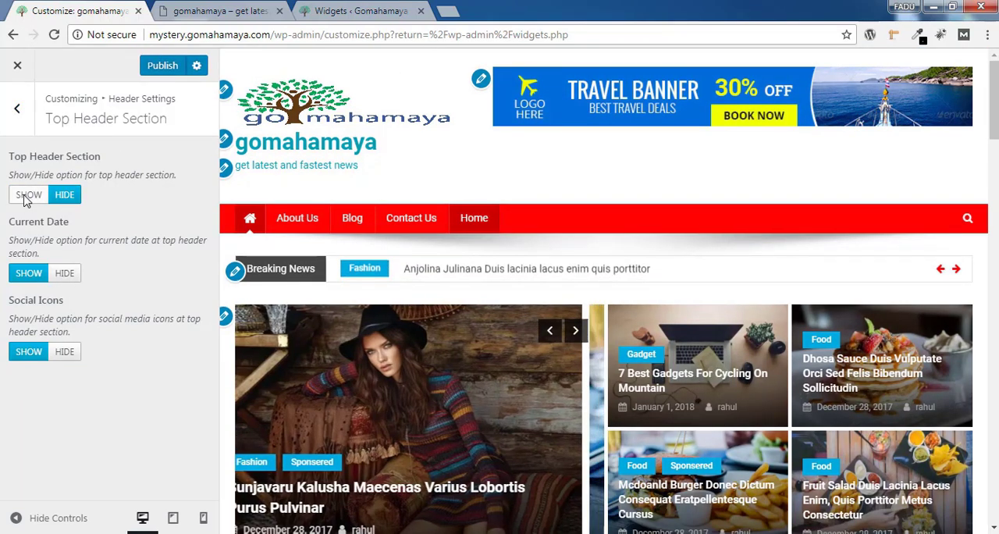
left_click(26, 198)
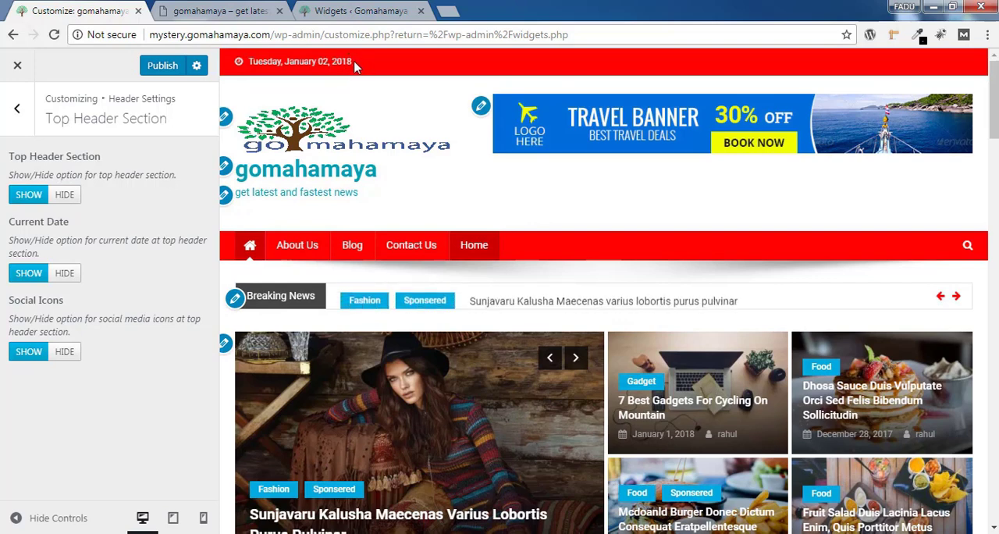
left_click_drag(248, 62, 274, 64)
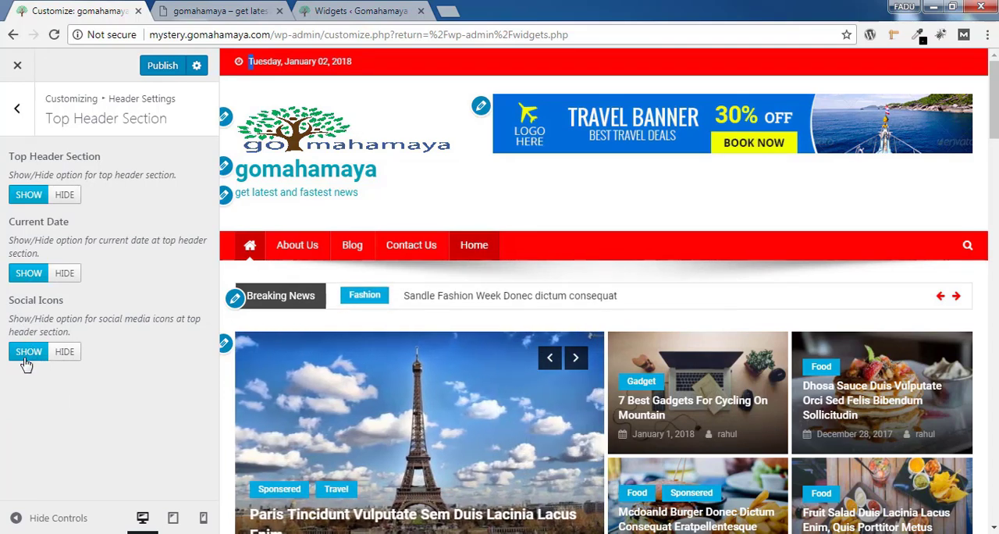
Publish the top header settings and open Header Option in the Header Settings
left_click(154, 69)
left_click(18, 125)
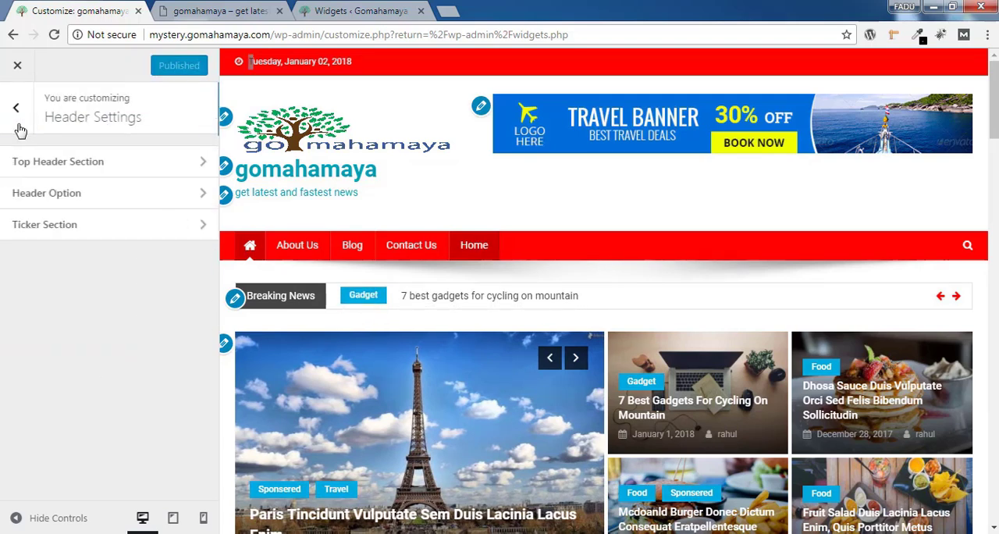
left_click(89, 200)
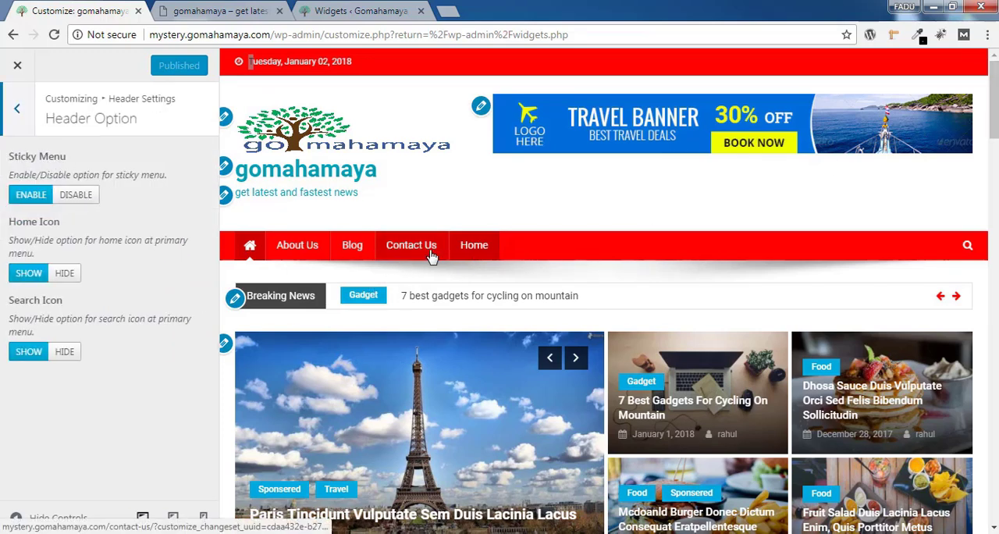
Try disabling the sticky menu and hiding the home icon in the header options, and restore both
scroll(537, 130, "down", 4)
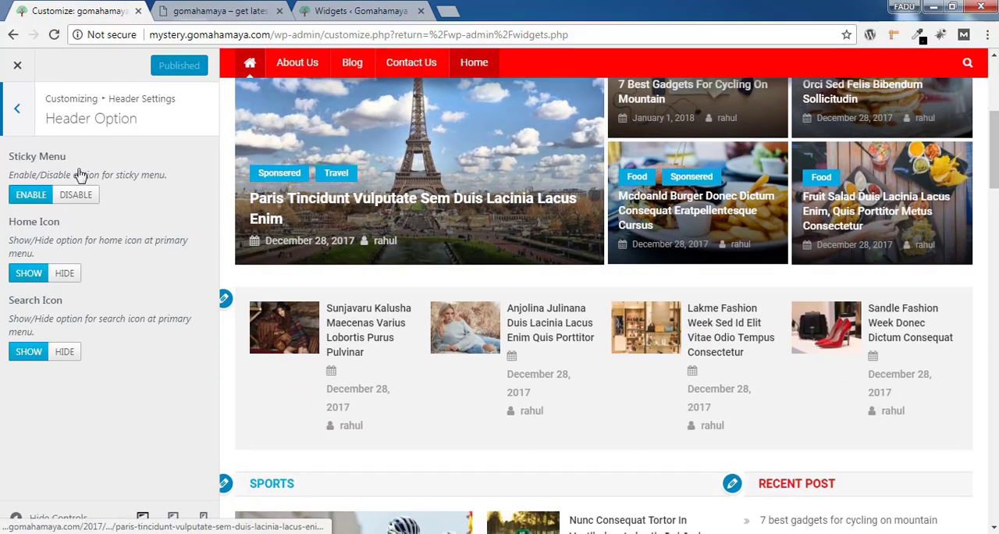
left_click(75, 194)
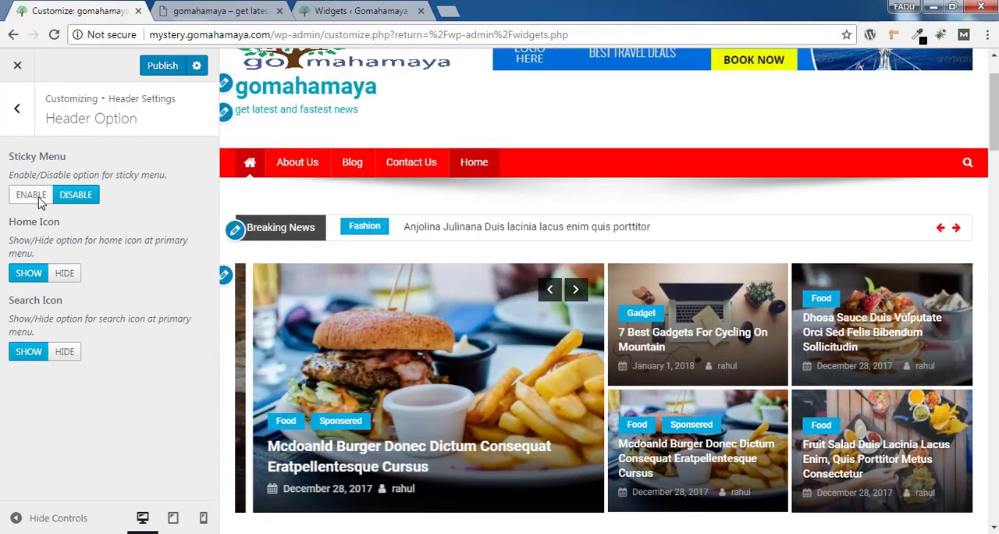
left_click(39, 199)
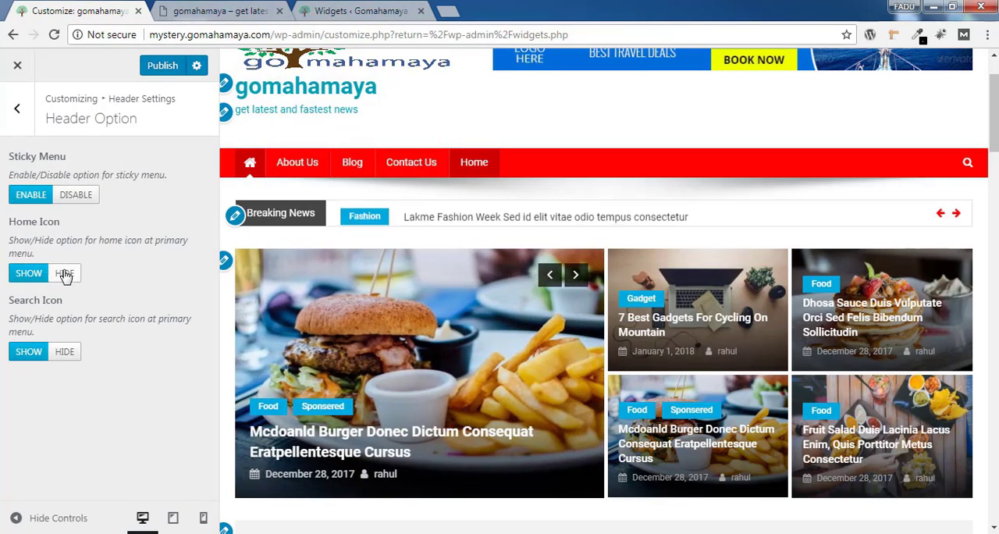
left_click(64, 274)
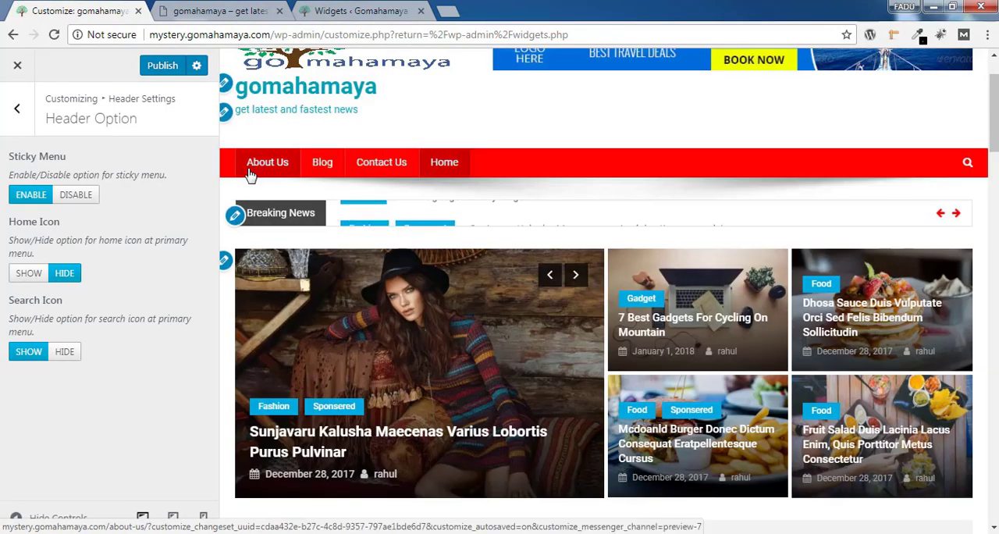
left_click(31, 276)
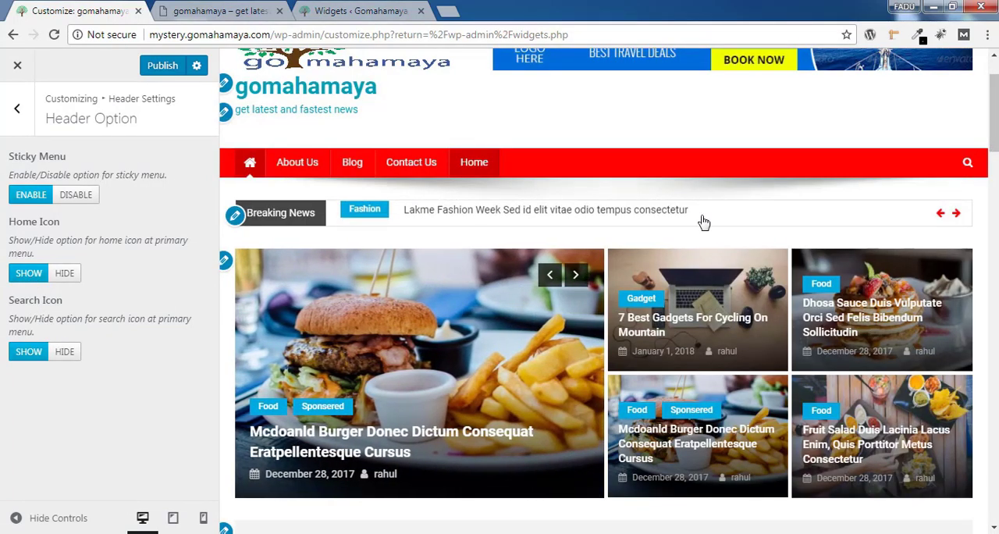
Publish the header options and open the Ticker Section of the Header Settings
left_click(163, 65)
left_click(16, 111)
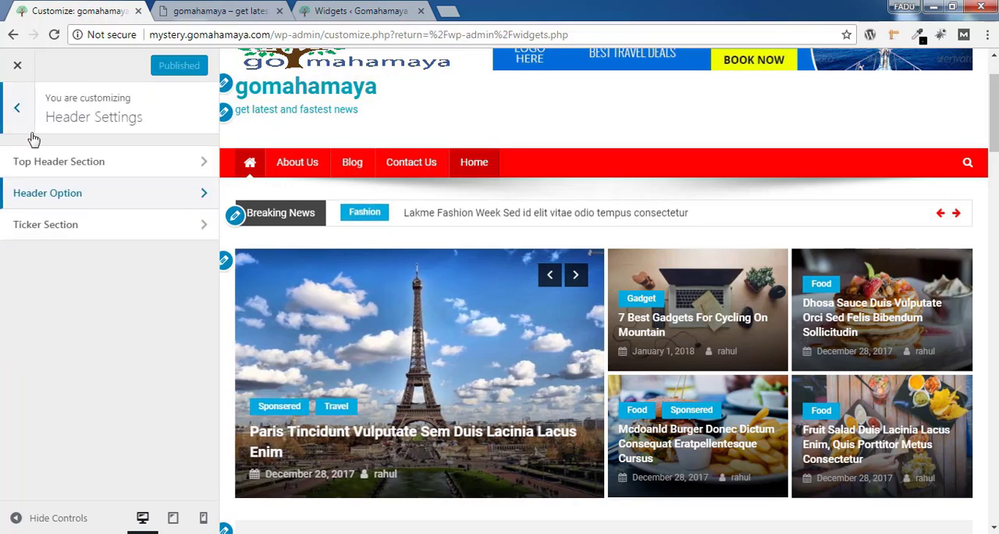
left_click(38, 227)
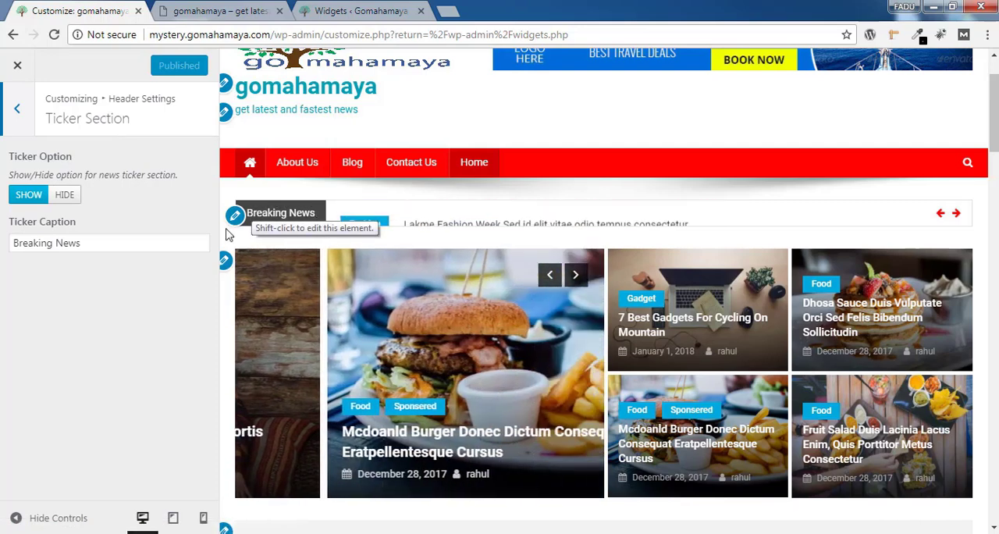
Set the news ticker's caption to "Latest Blog" and publish the change
left_click_drag(128, 245, 3, 260)
type("L")
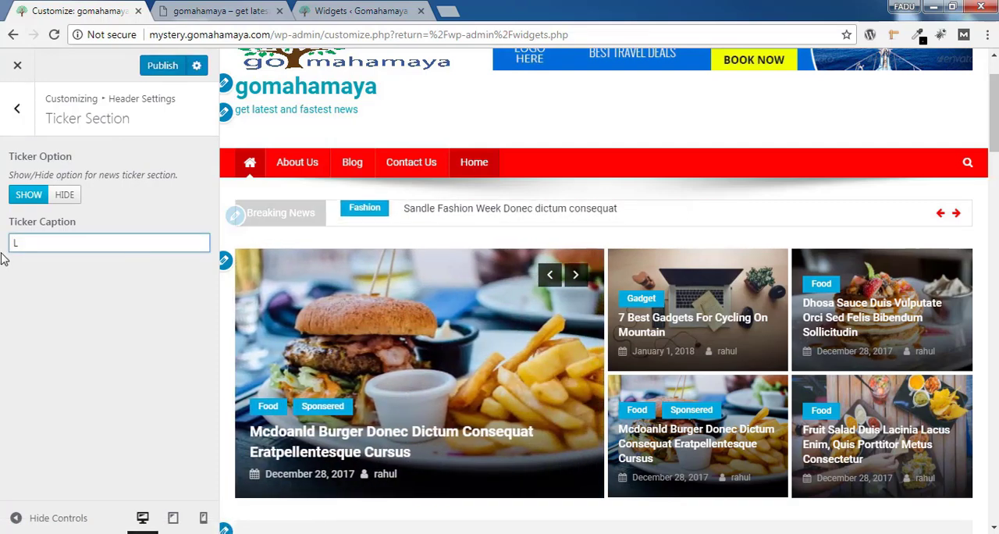
type("atest Blog")
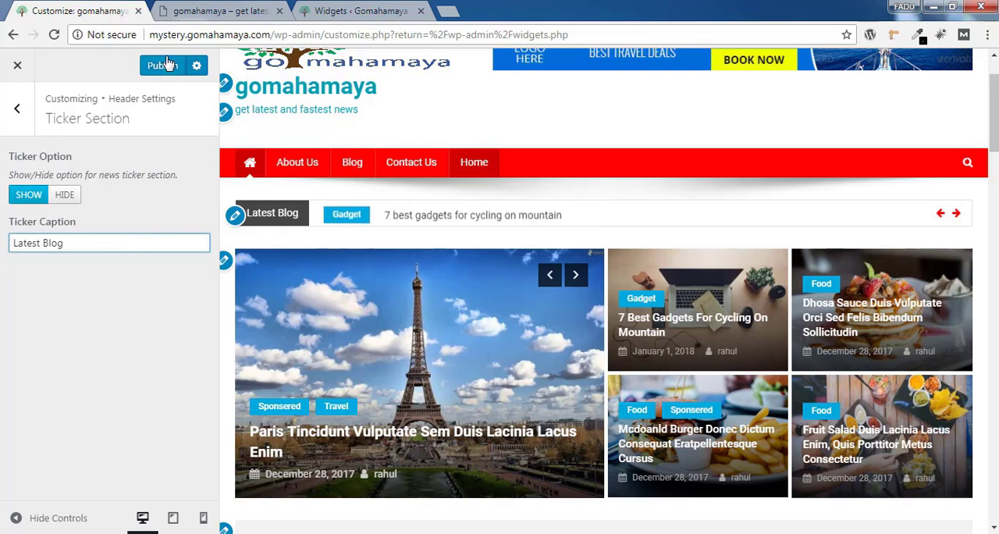
left_click(163, 67)
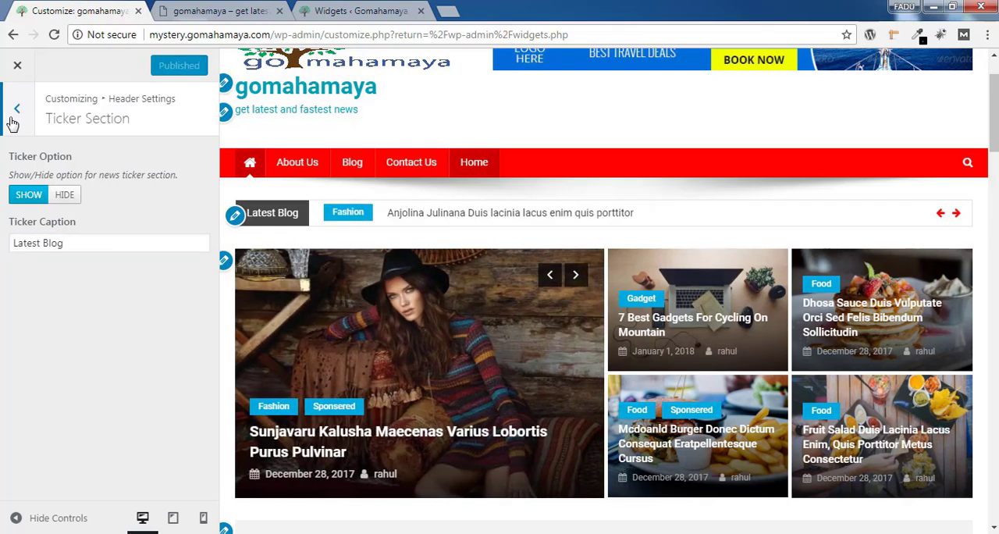
In the Social Icons of the Additional Settings, give the existing Facebook icon the URL "#"
left_click(11, 122)
left_click(11, 123)
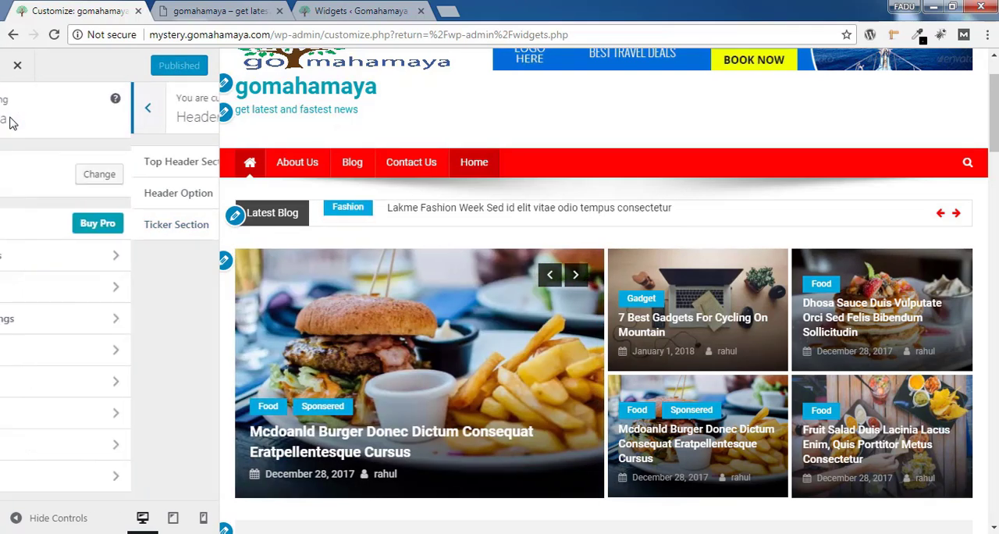
left_click(99, 319)
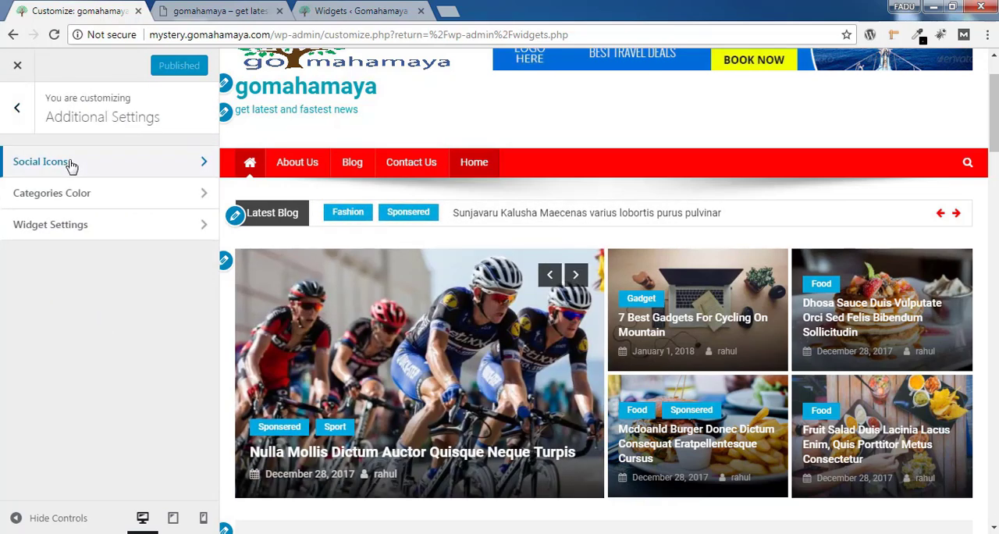
left_click(71, 163)
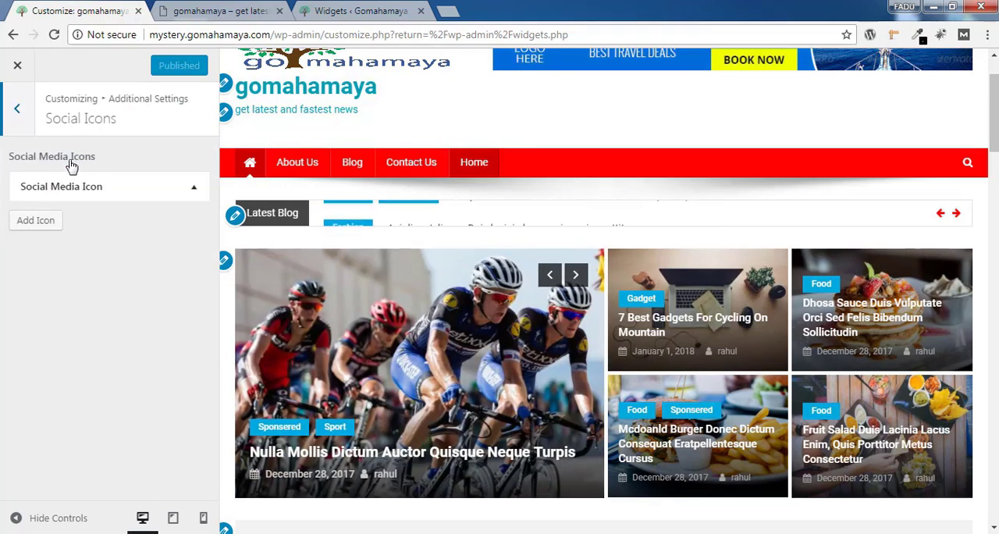
left_click(184, 189)
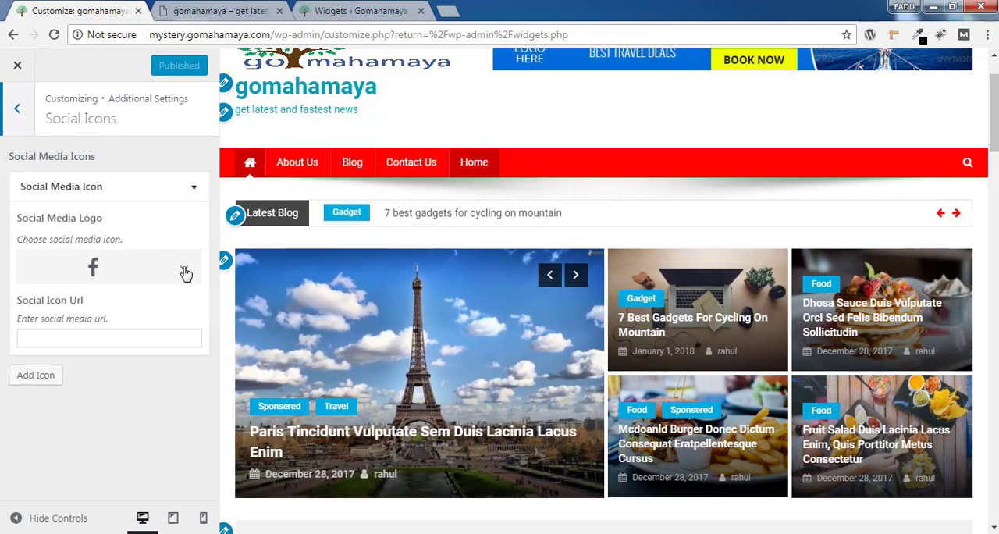
left_click(185, 271)
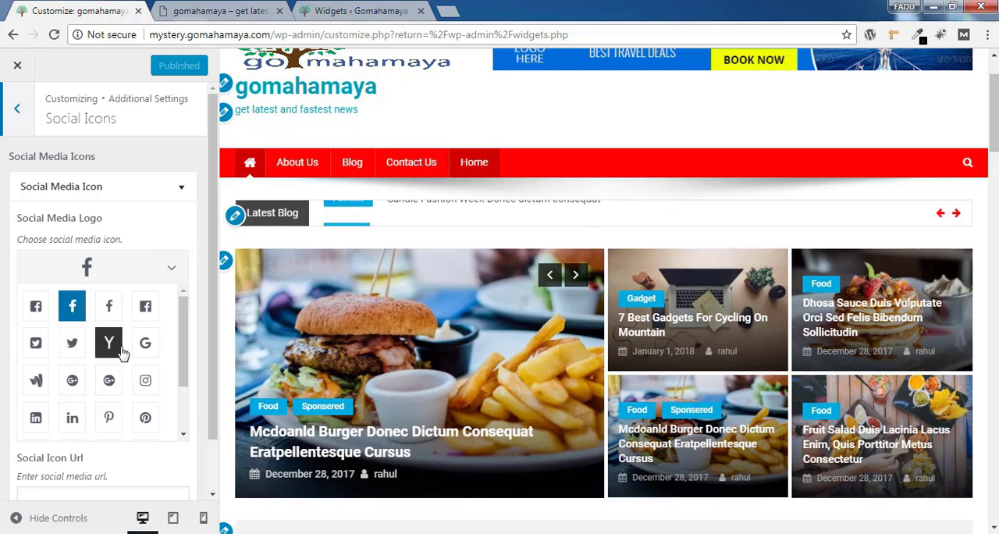
left_click_drag(187, 375, 187, 343)
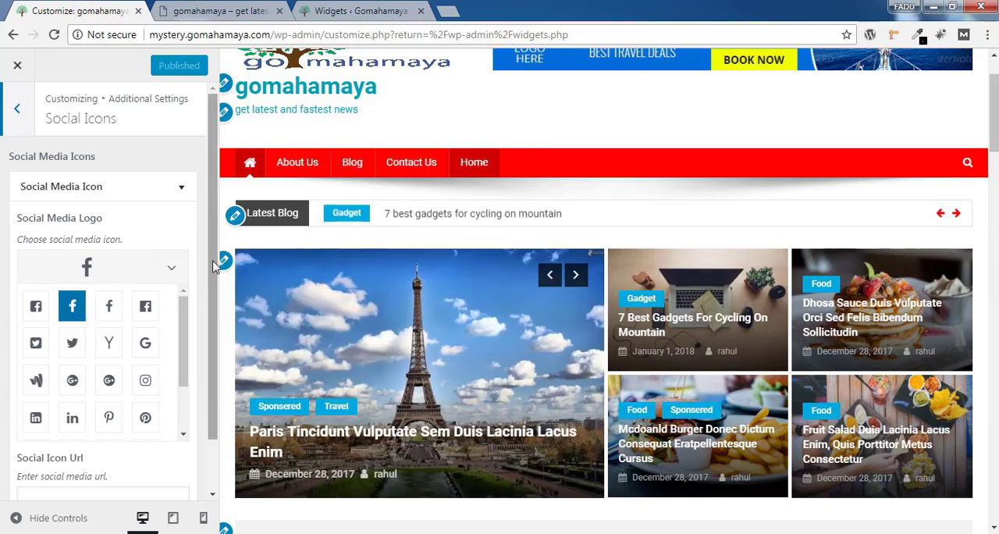
left_click_drag(214, 263, 214, 322)
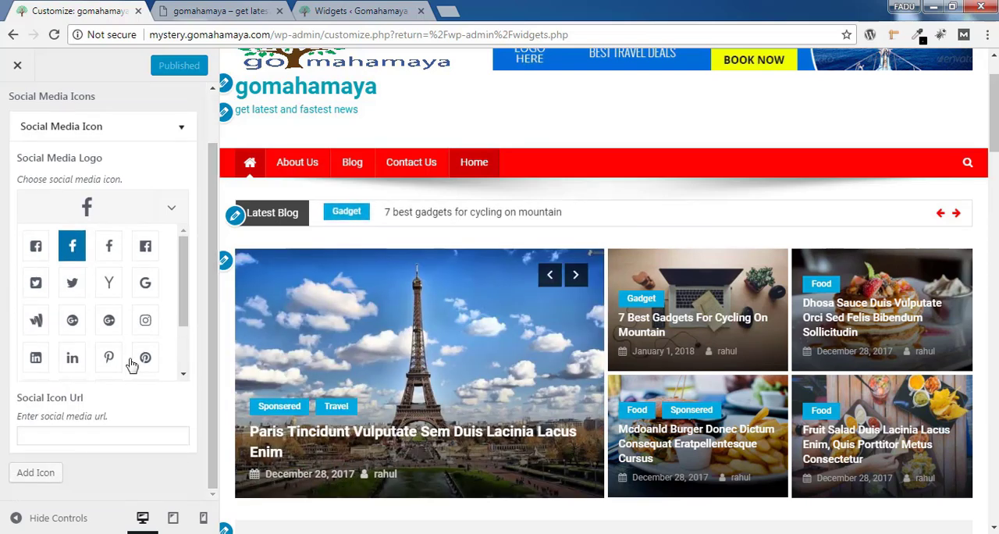
left_click(73, 435)
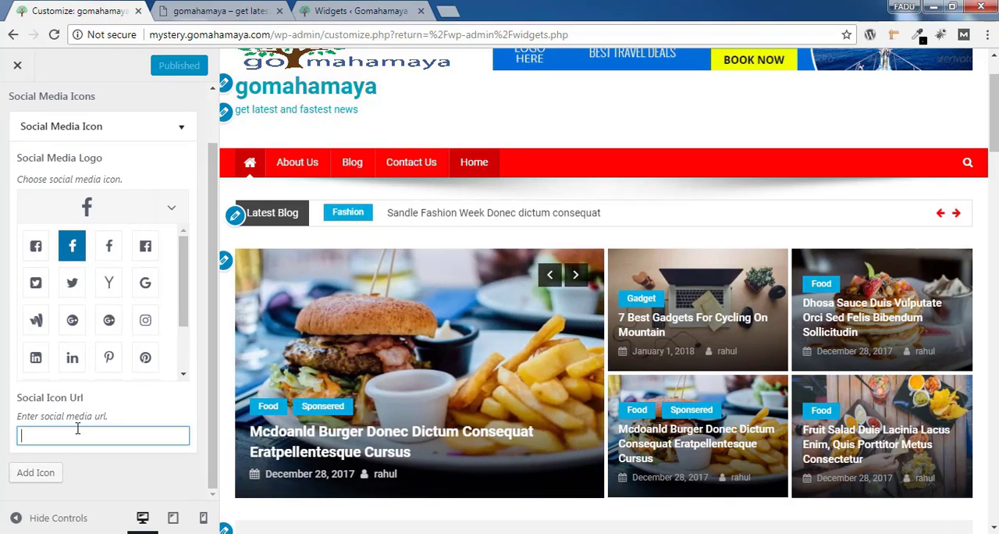
type("#")
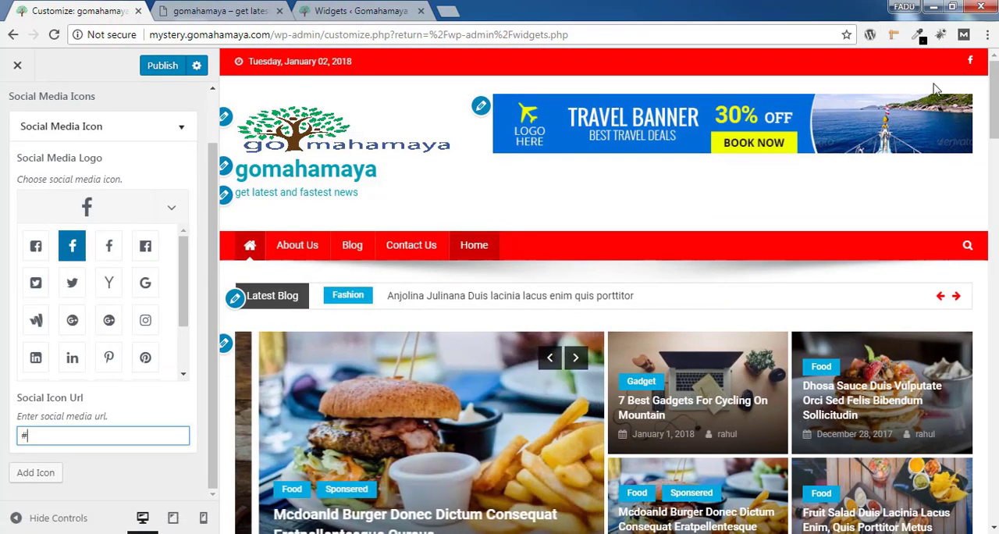
Add a second social media icon with the square Twitter logo and the URL "#"
left_click(39, 474)
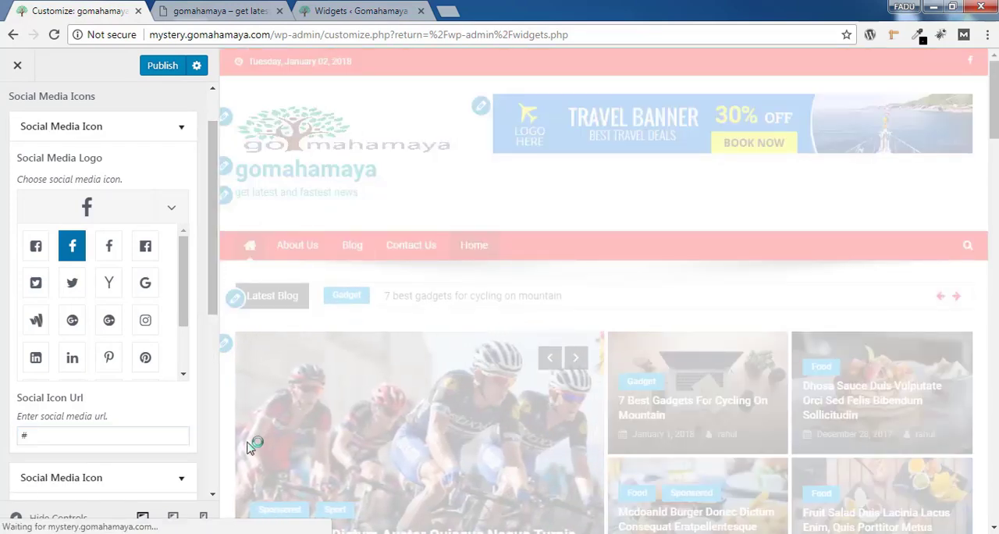
left_click_drag(210, 288, 210, 418)
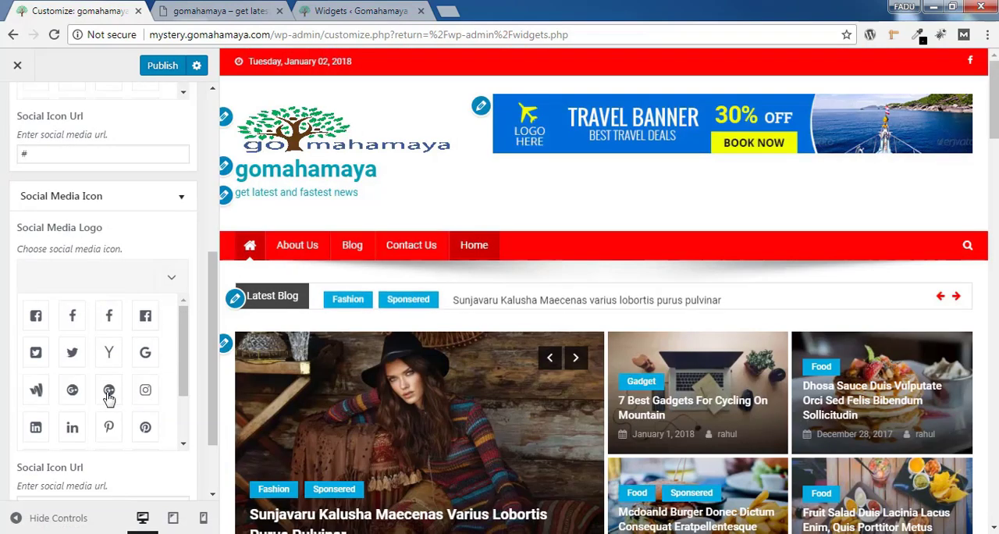
left_click(35, 352)
scroll(167, 346, "down", 2)
left_click(113, 407)
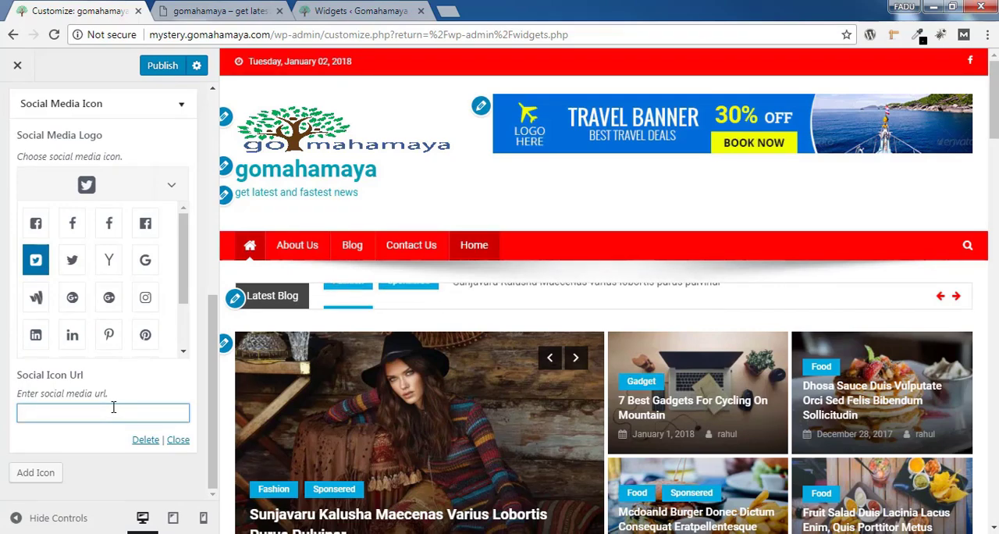
left_click(209, 322)
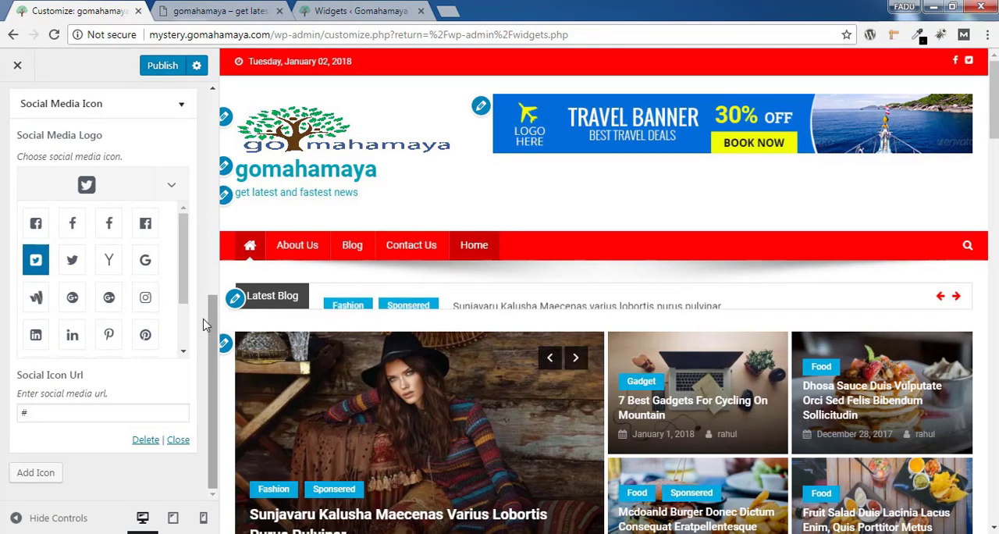
Add a third social media icon with the round Google+ logo and the URL "#"
left_click(36, 473)
scroll(160, 375, "down", 4)
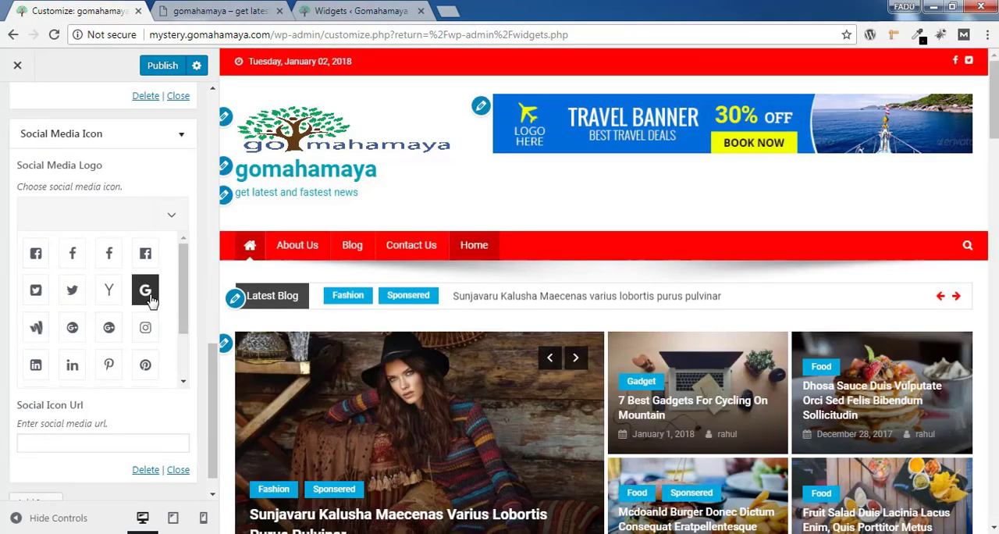
left_click(72, 327)
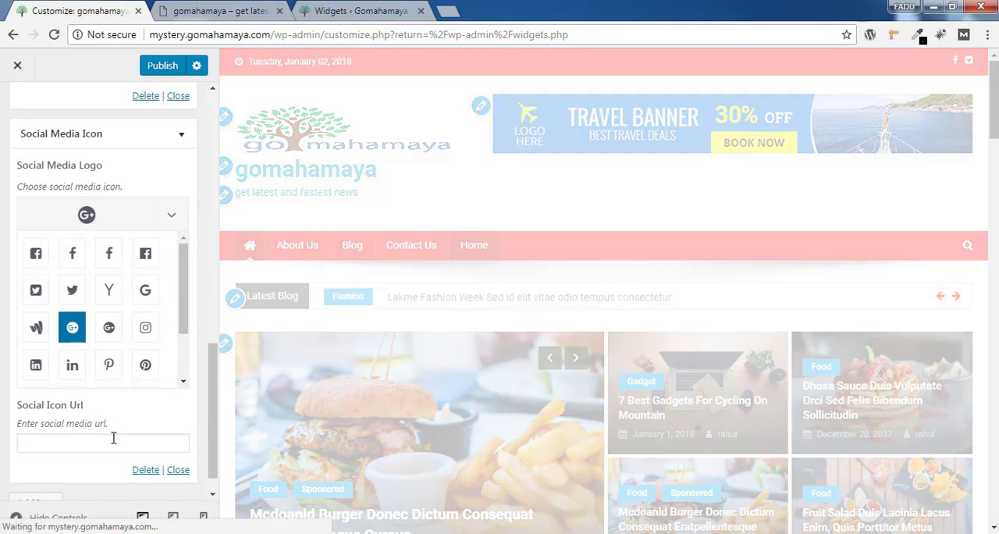
left_click(114, 440)
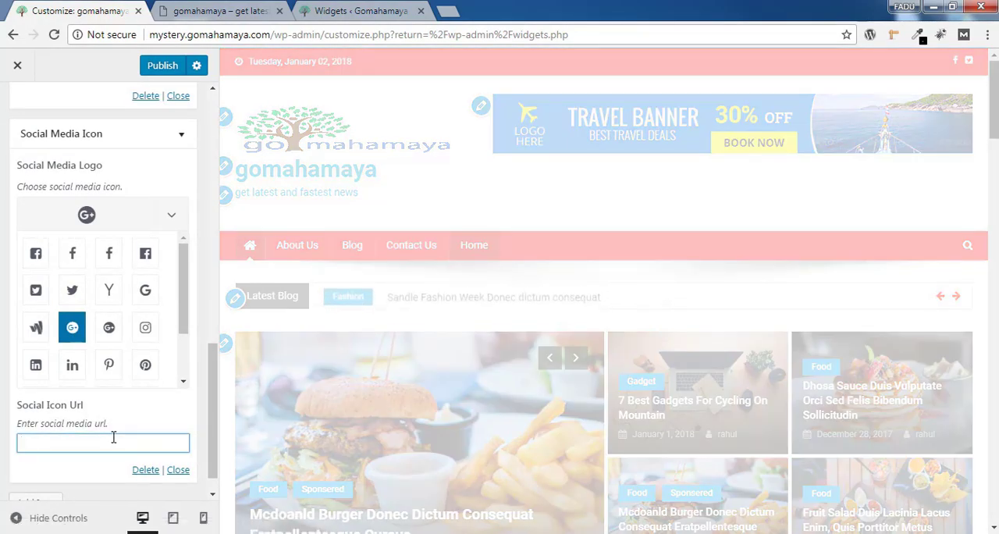
type("#")
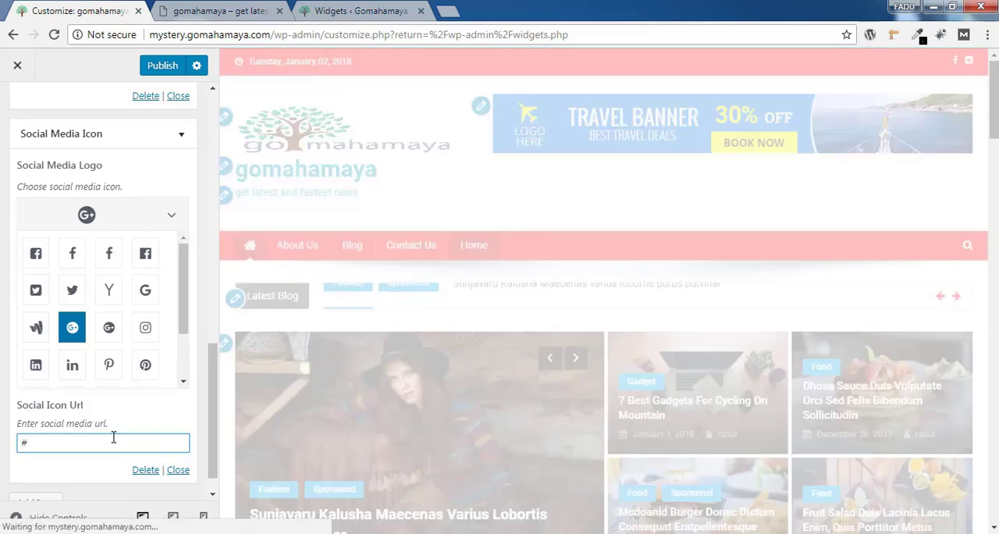
Add a fourth social media icon with the Pinterest P logo and the URL "#", and publish the social icons
left_click(37, 497)
left_click_drag(209, 328, 206, 400)
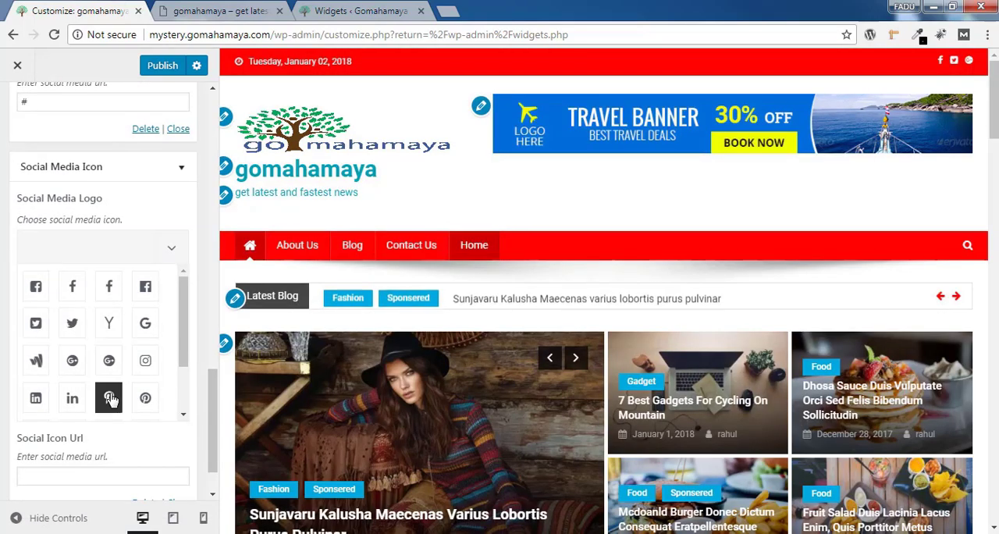
left_click(108, 398)
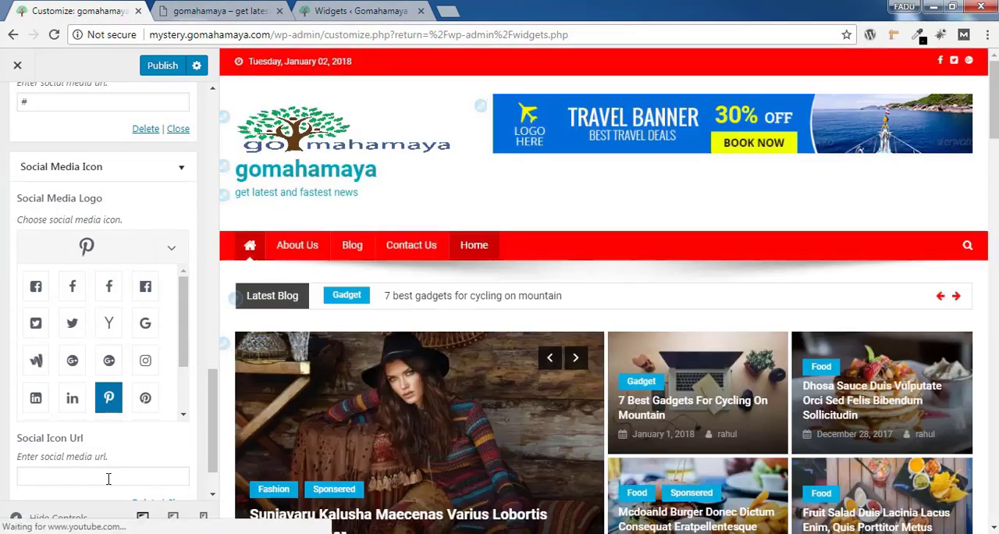
left_click(108, 477)
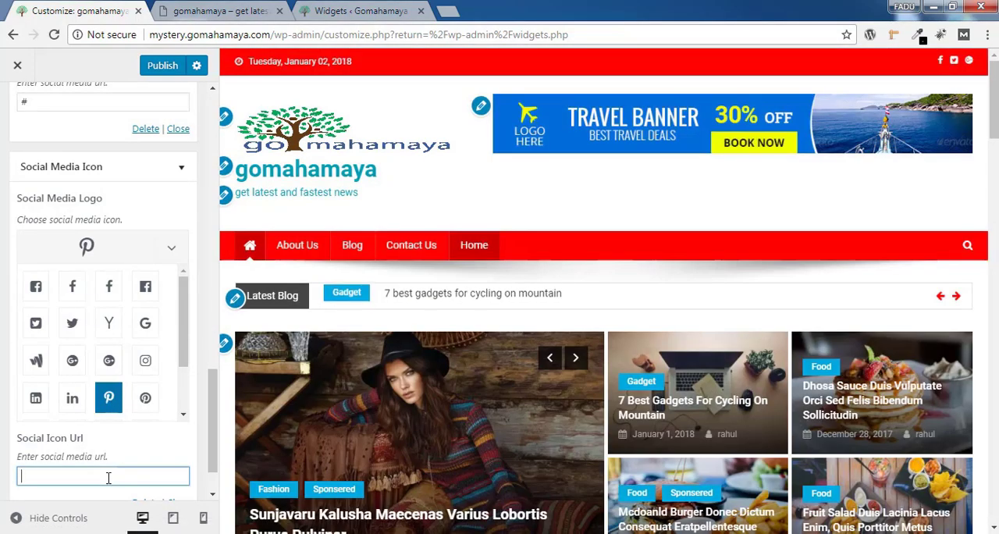
type("#")
left_click(162, 69)
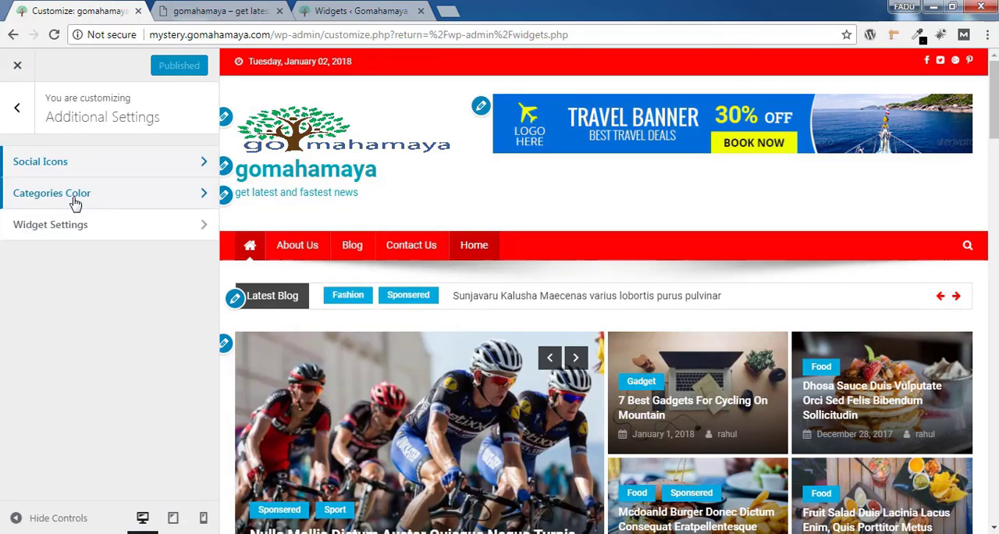
Review the Categories Color options and open the Widget Settings within the Additional Settings
left_click(75, 201)
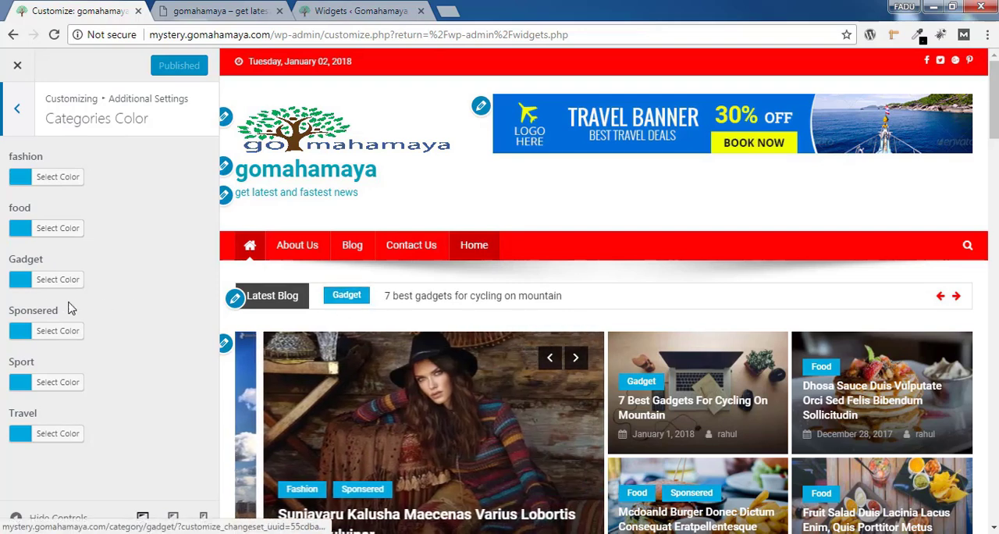
left_click_drag(28, 310, 78, 319)
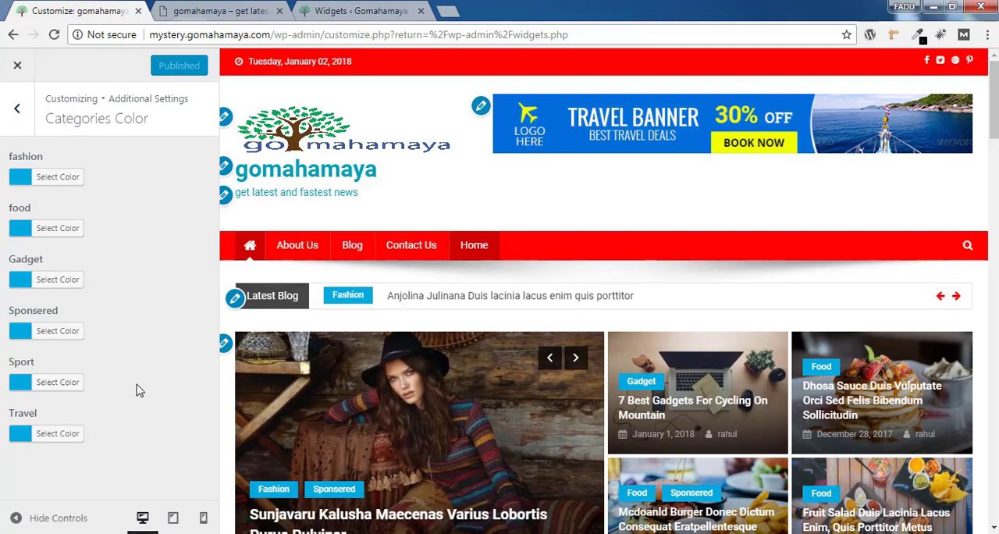
left_click(19, 112)
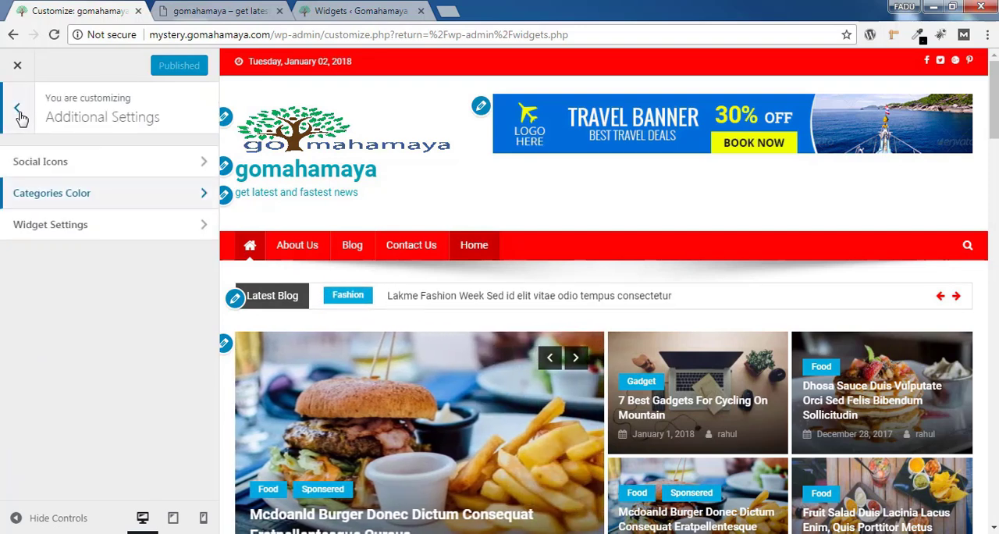
left_click(88, 233)
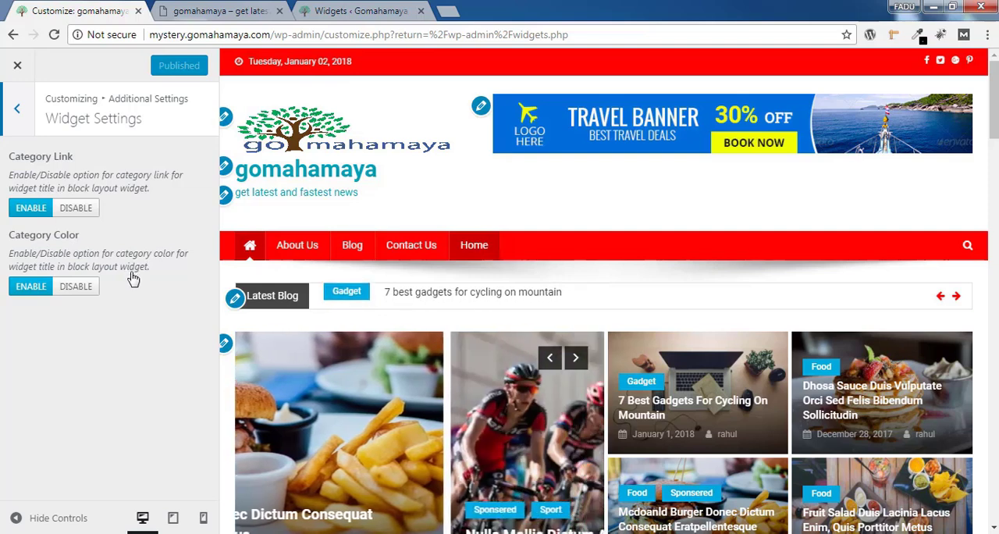
Open the Archive Settings within the Design Settings and review the sidebar, layout and Read More Text options
left_click(15, 111)
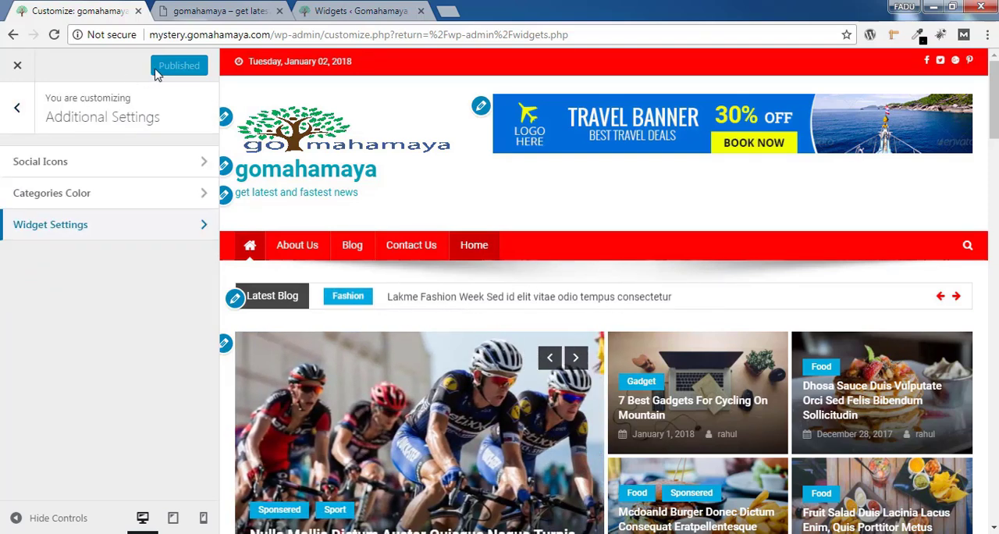
left_click(24, 115)
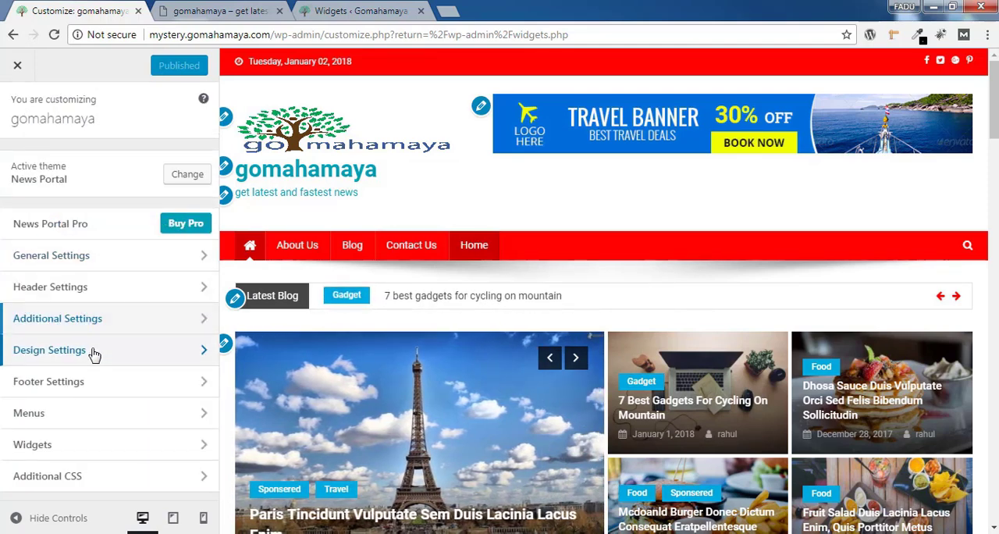
left_click(93, 353)
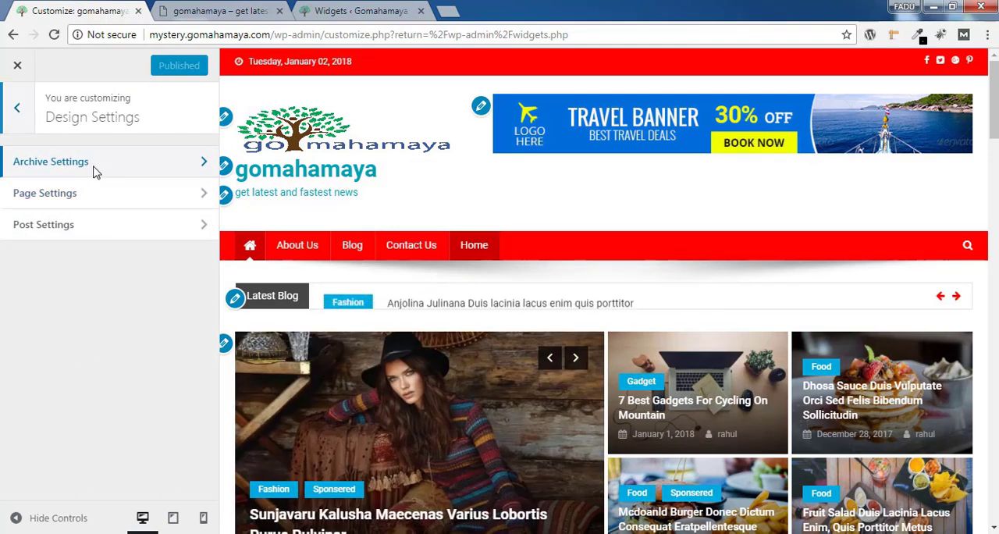
left_click(93, 165)
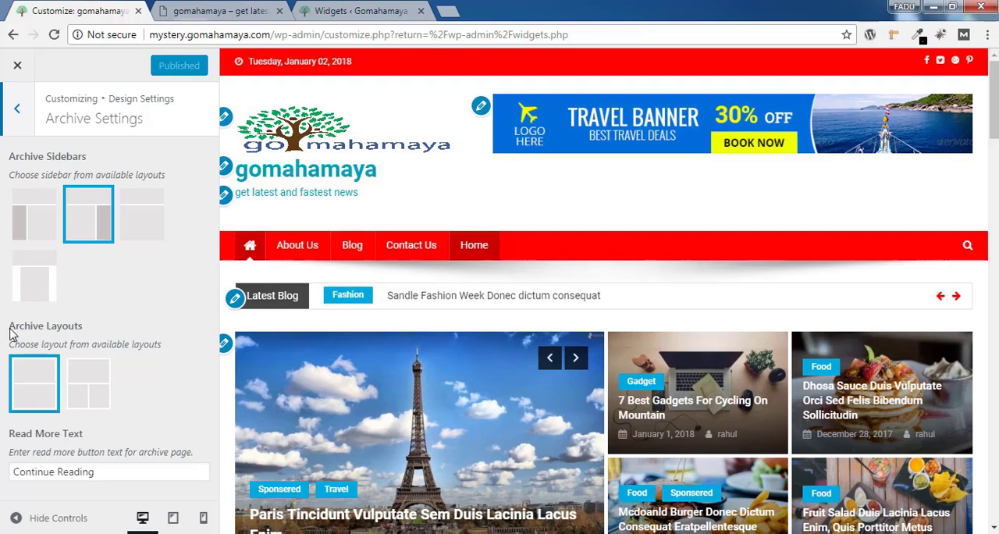
left_click_drag(11, 331, 88, 334)
left_click(124, 332)
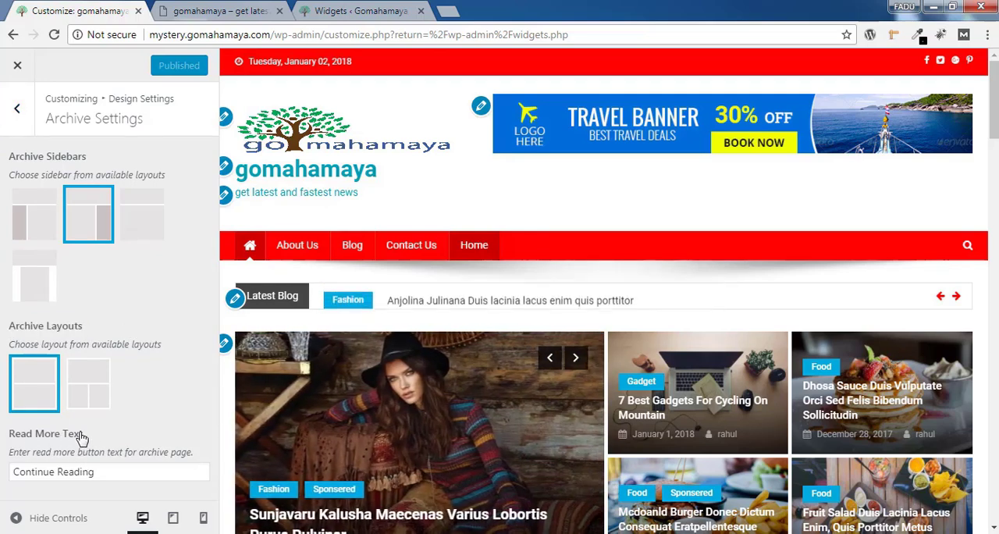
triple_click(95, 472)
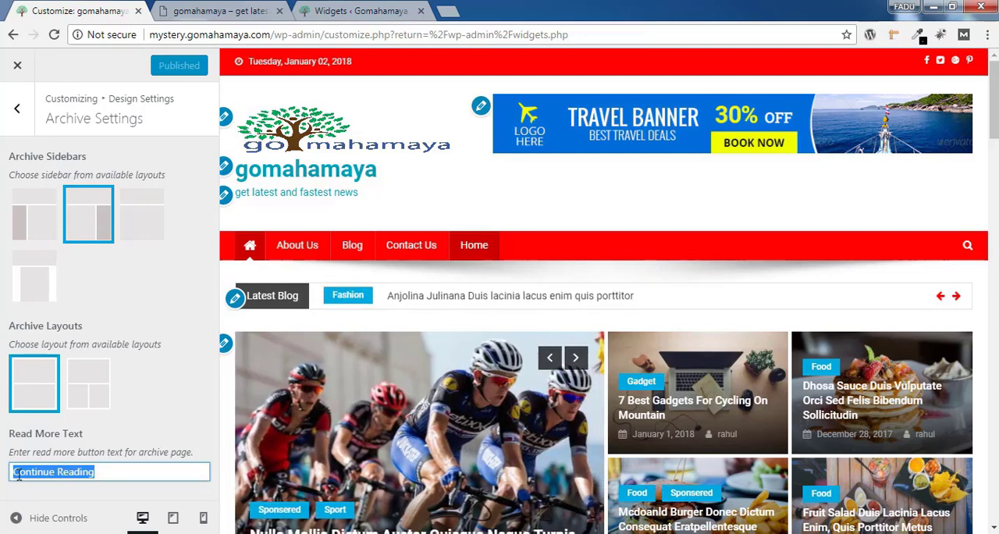
left_click(105, 471)
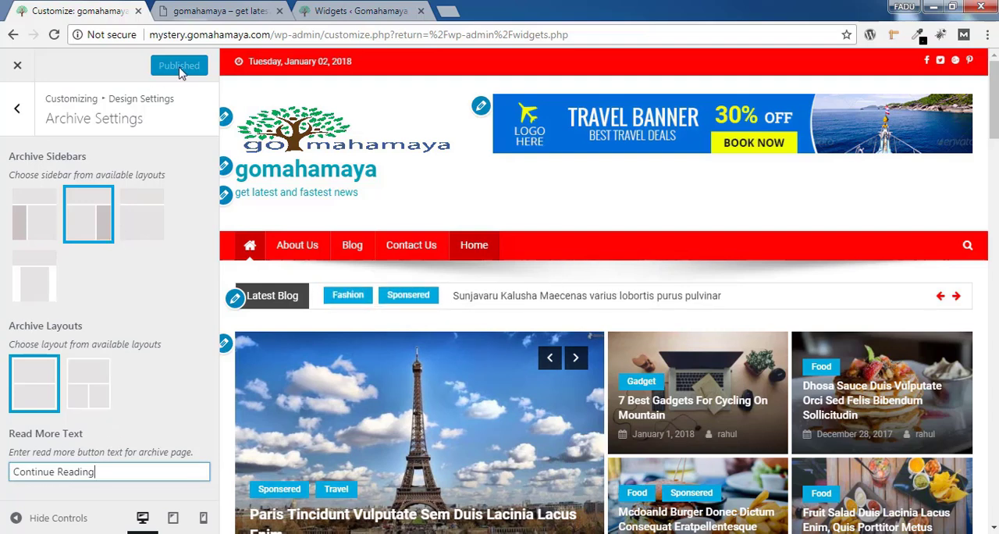
Review the sidebar options in the Page Settings and open the Post Settings of the Design Settings
left_click(18, 107)
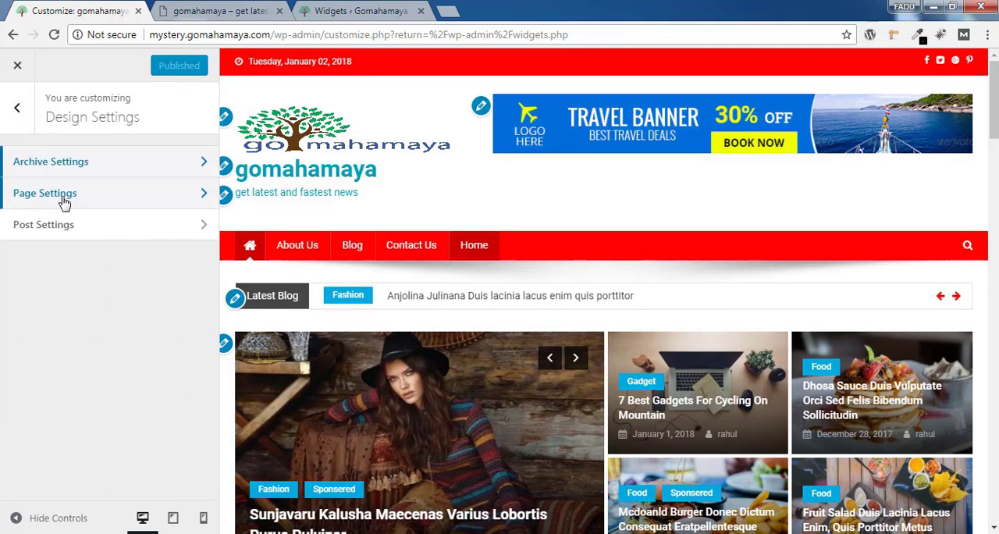
left_click(65, 201)
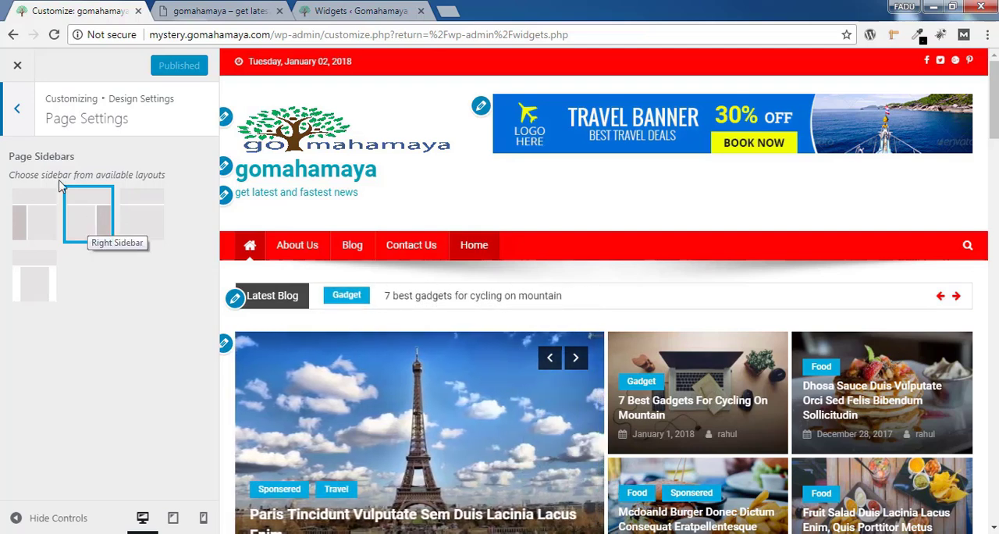
left_click(22, 110)
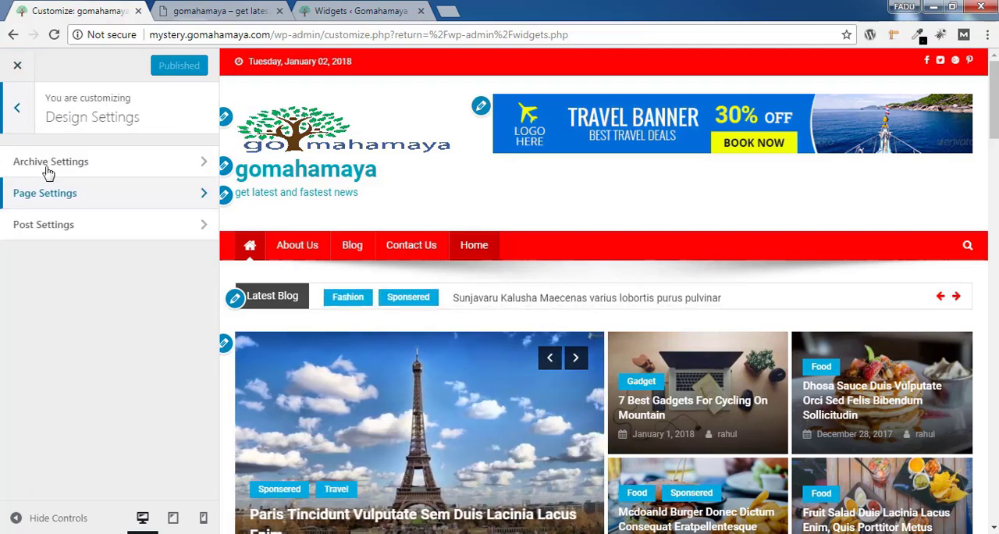
left_click(70, 232)
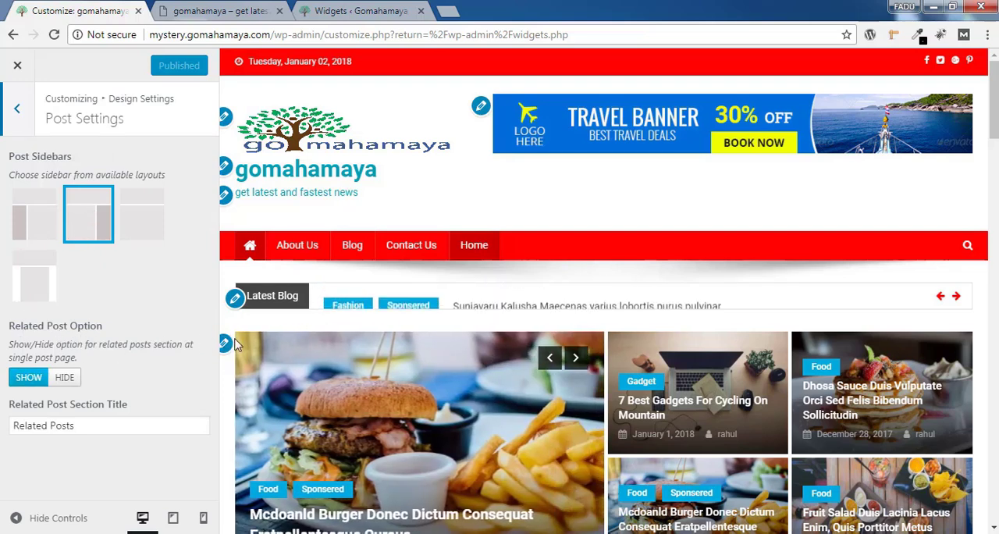
Open the burger slider post in a new tab to examine its Related Posts section, and return to the Related Post Section Title setting
right_click(342, 374)
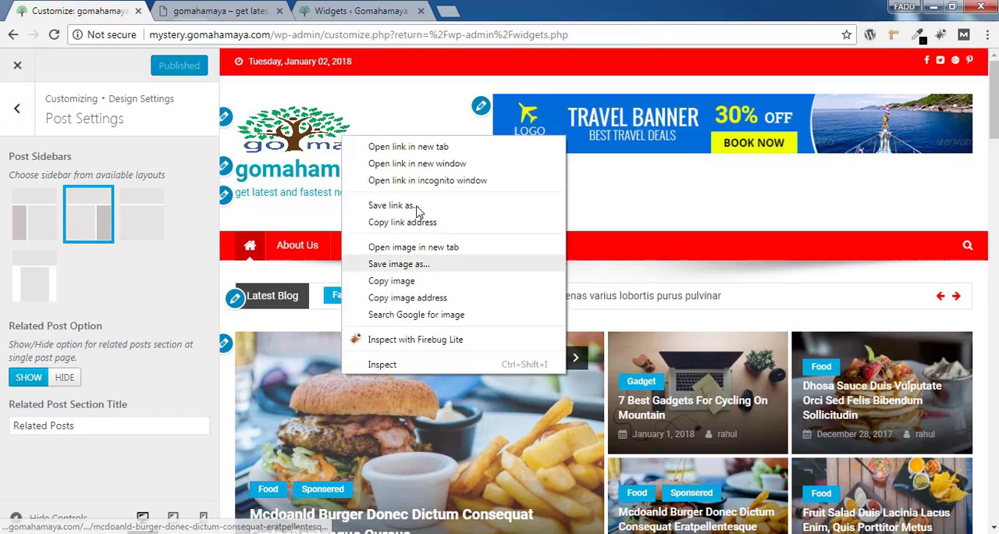
left_click(437, 146)
scroll(499, 313, "down", 15)
scroll(169, 207, "down", 2)
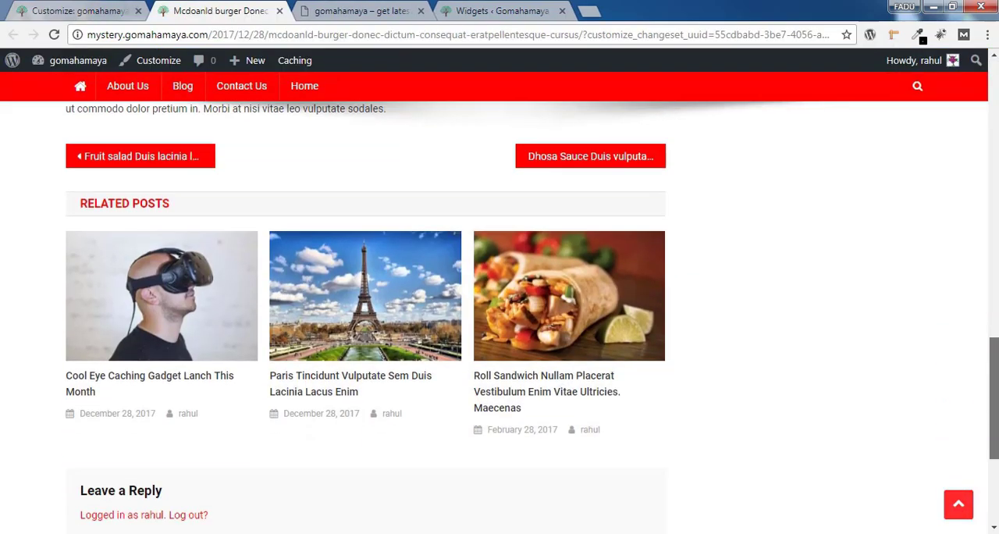
left_click(87, 10)
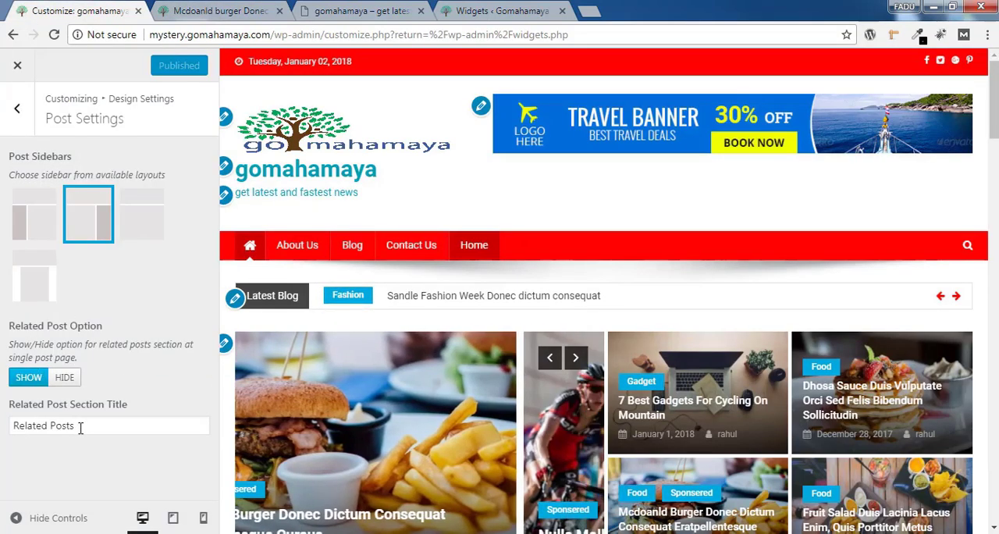
left_click_drag(81, 426, 9, 429)
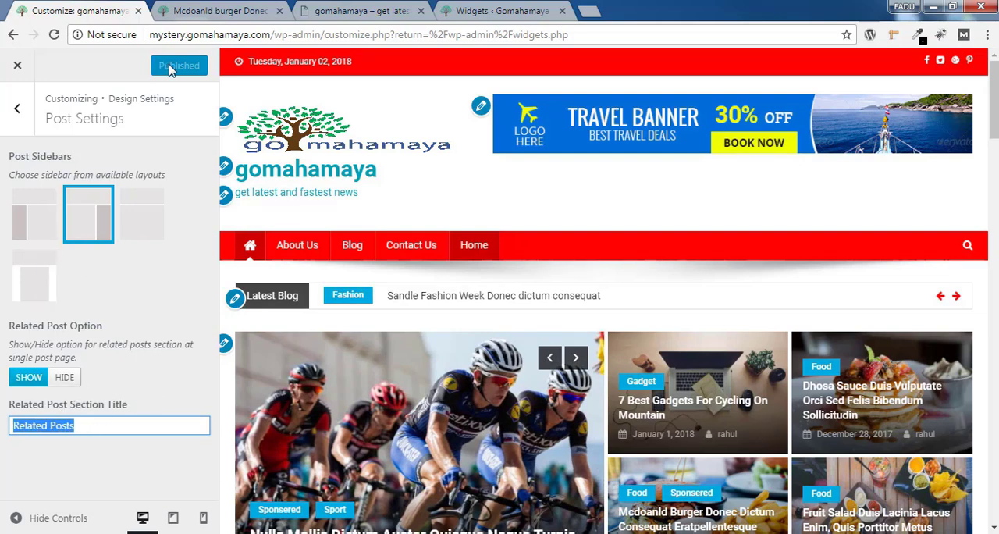
Set the Footer Widget Layout to four columns in the Footer Settings' Widget Area and publish the change
left_click(17, 111)
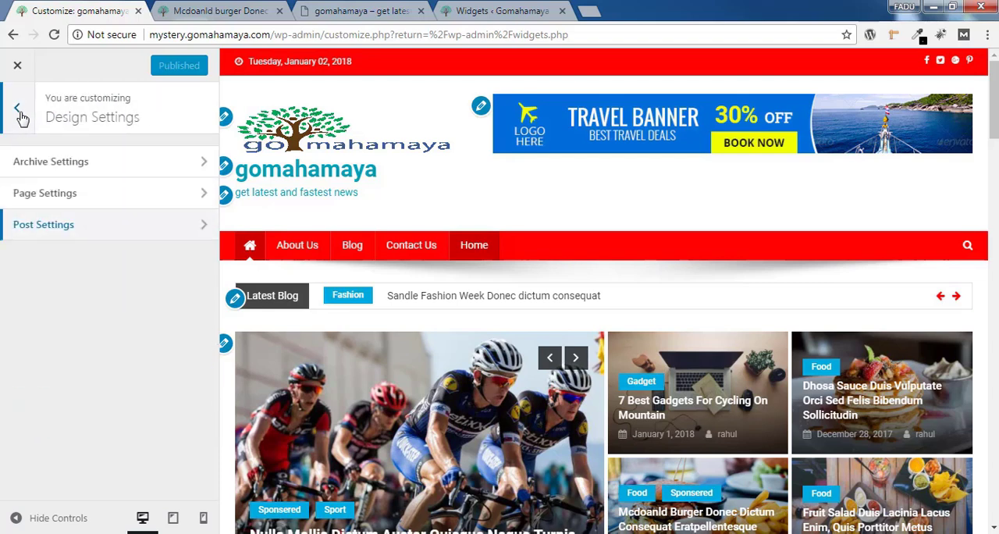
left_click(21, 114)
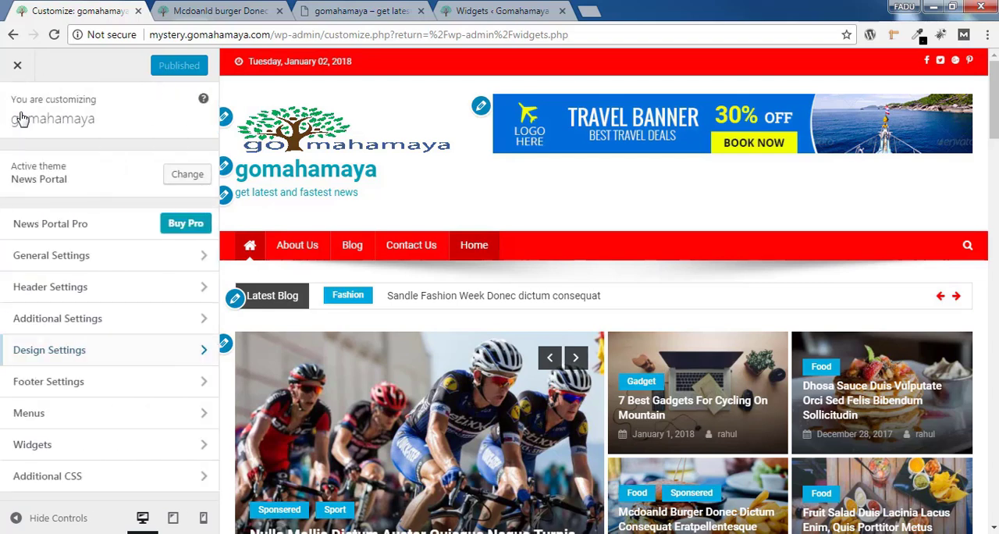
left_click(71, 391)
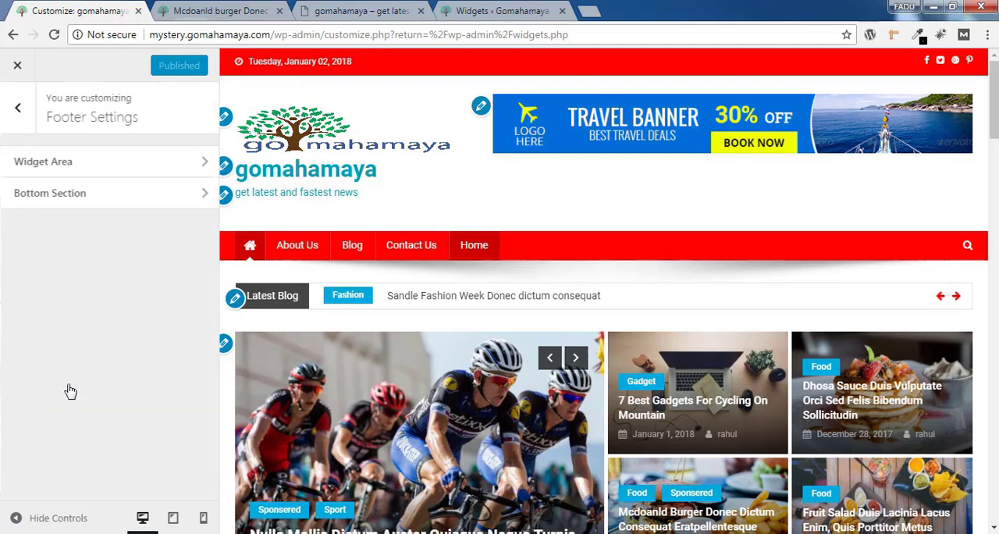
left_click(68, 166)
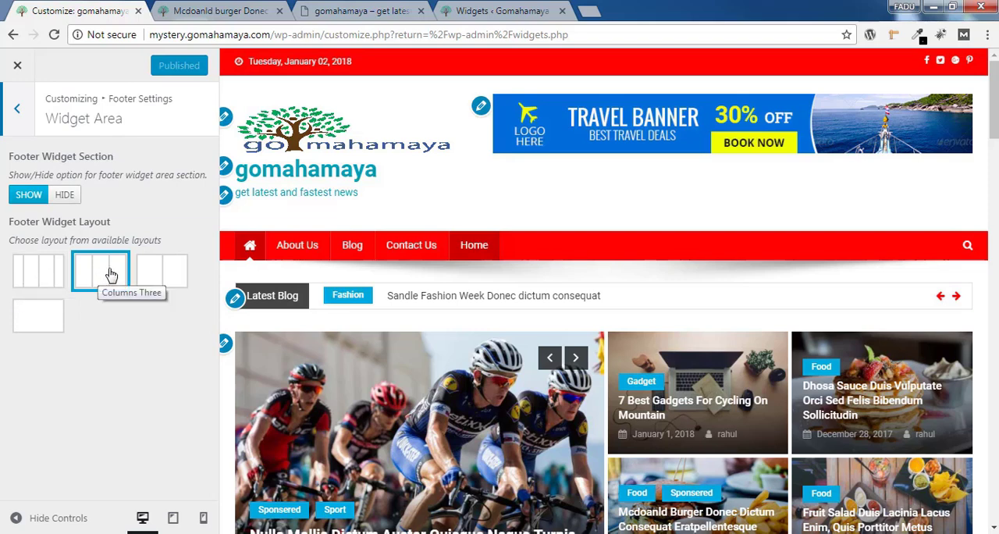
left_click(47, 273)
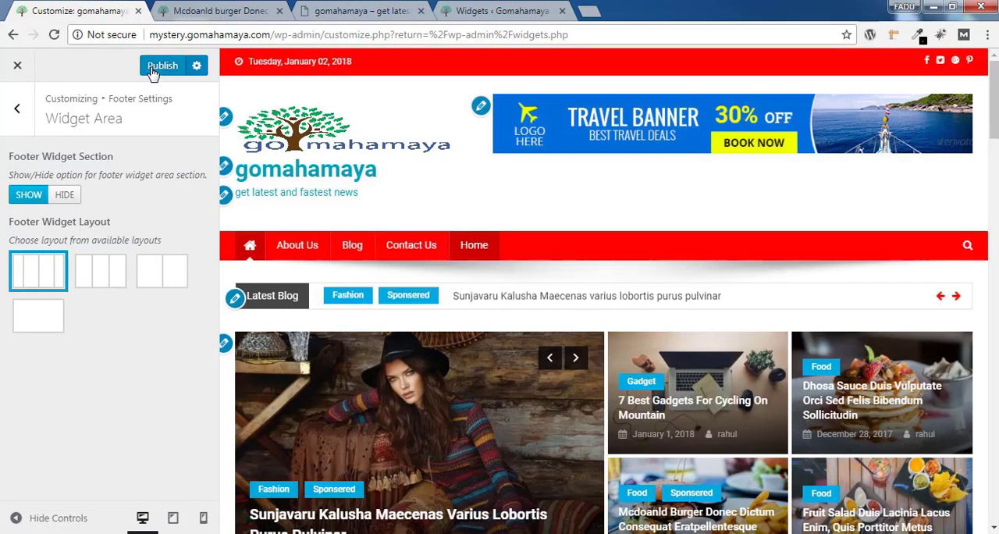
left_click(161, 65)
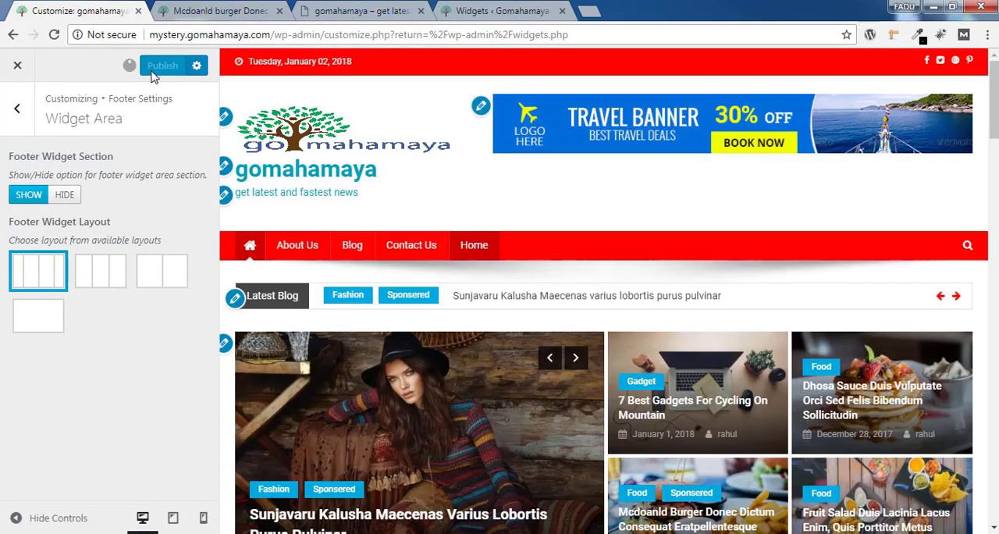
Set the Copyright Text in the footer's Bottom Section to "copyright@gomahamaya" and publish the change
left_click(16, 109)
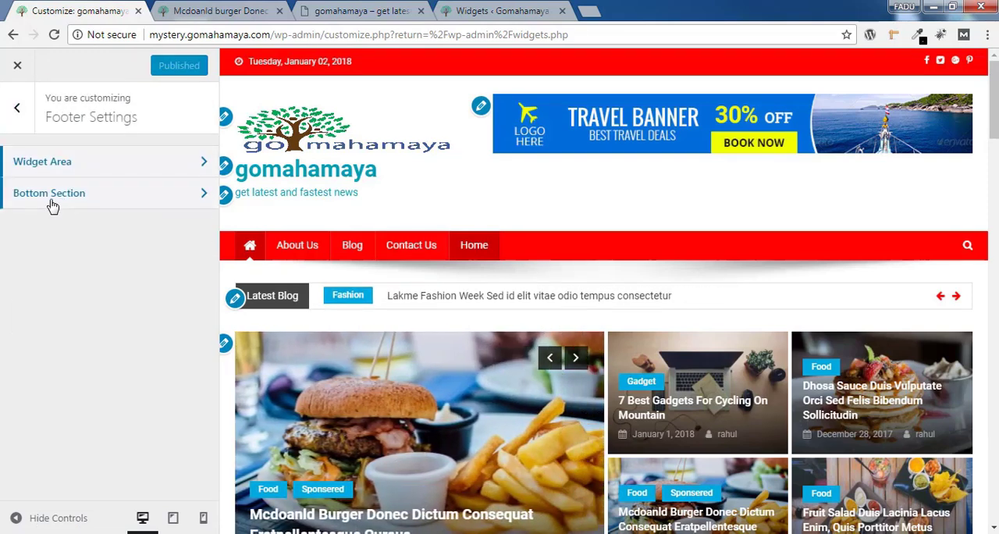
left_click(52, 205)
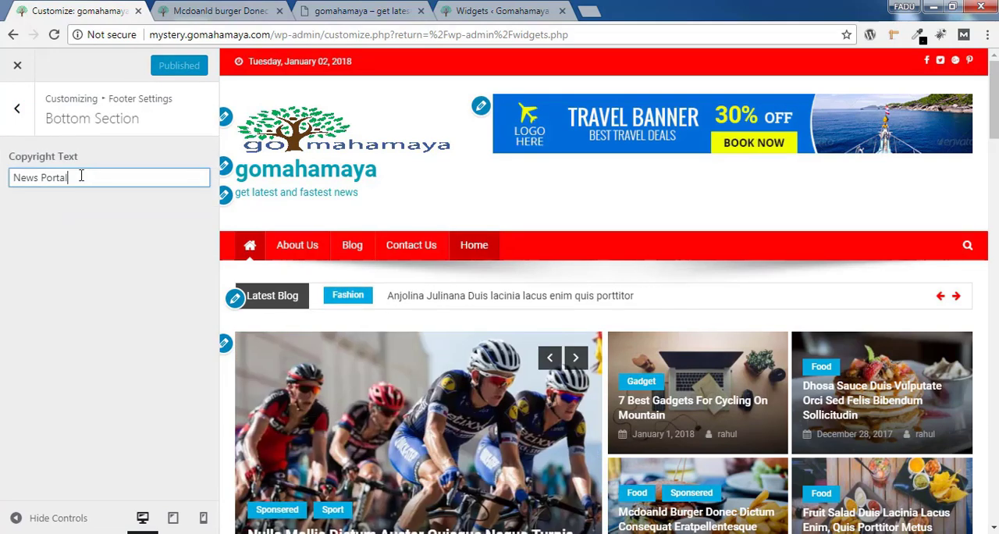
left_click_drag(80, 174, 10, 184)
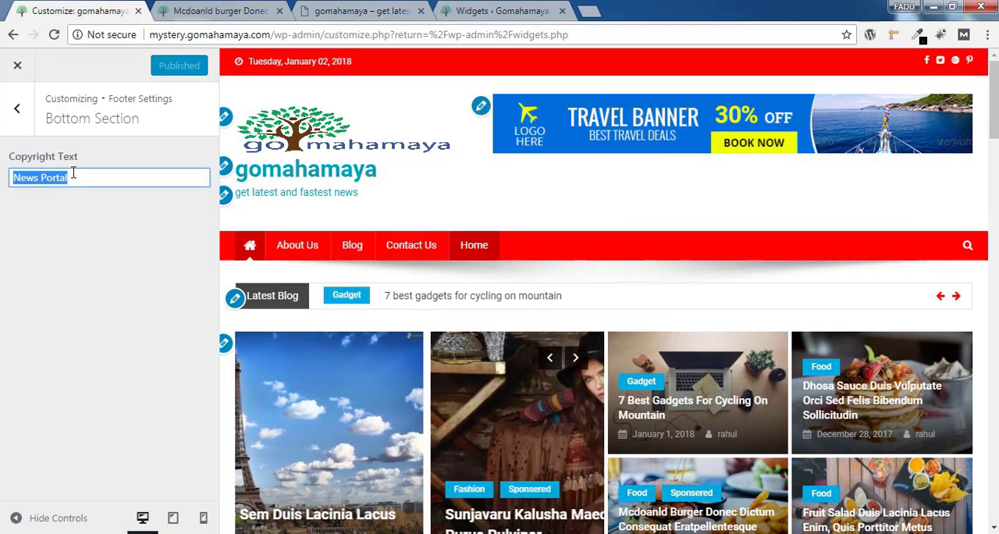
scroll(593, 235, "down", 15)
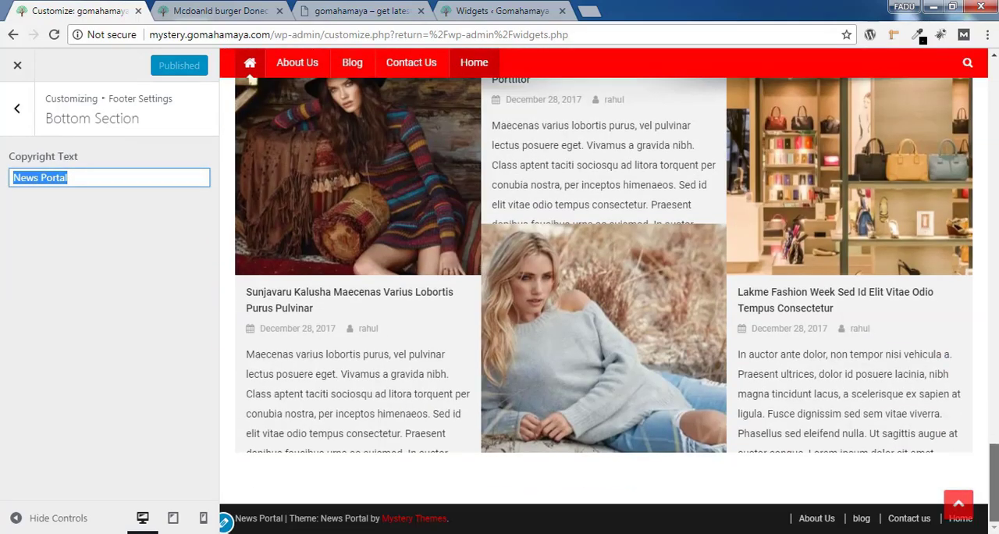
left_click_drag(289, 518, 450, 521)
left_click(503, 528)
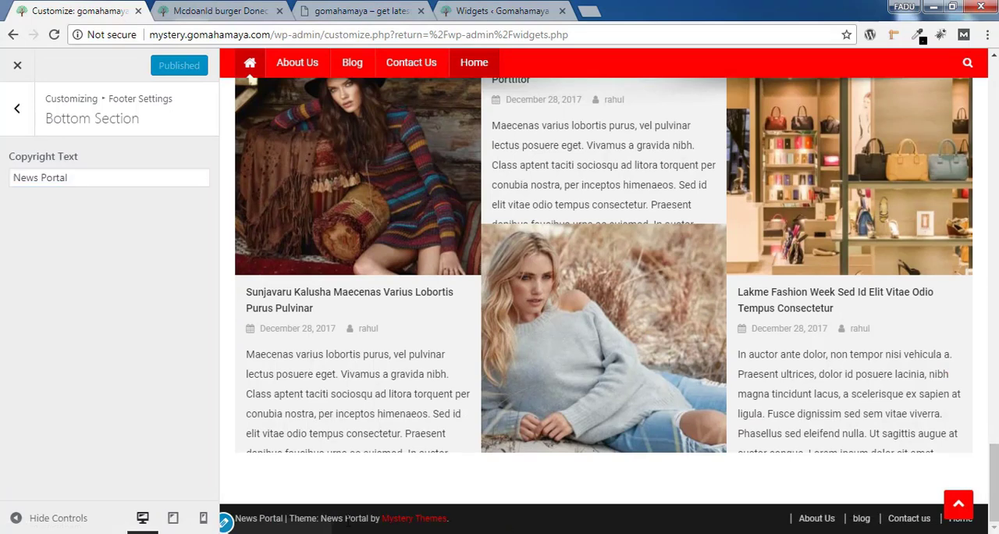
left_click_drag(92, 180, 2, 178)
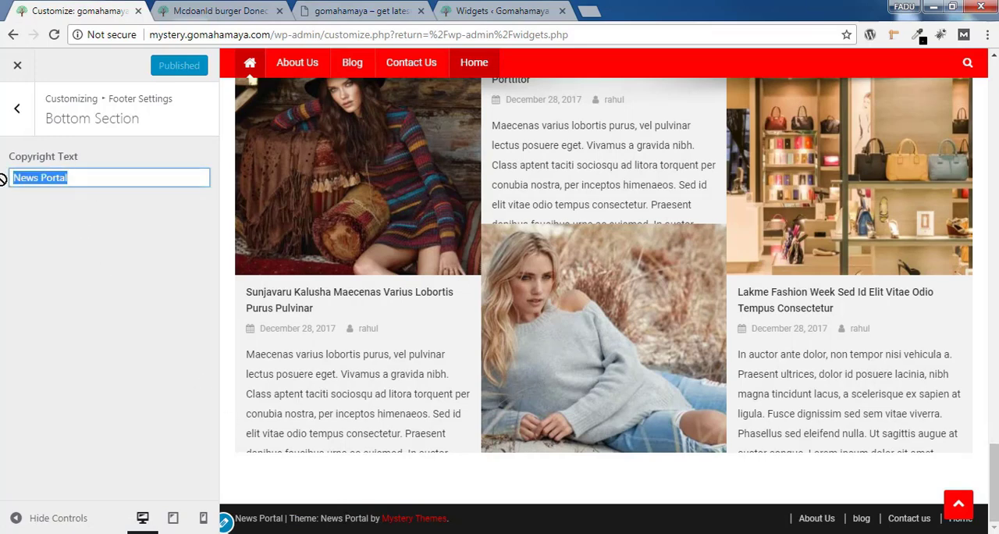
key("BackSpace")
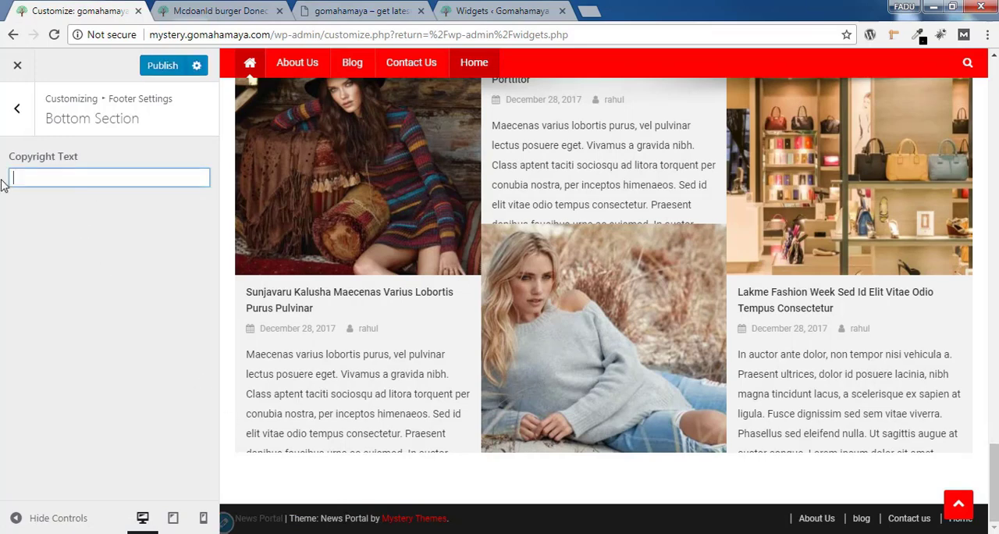
type("copyright@gomahamaya")
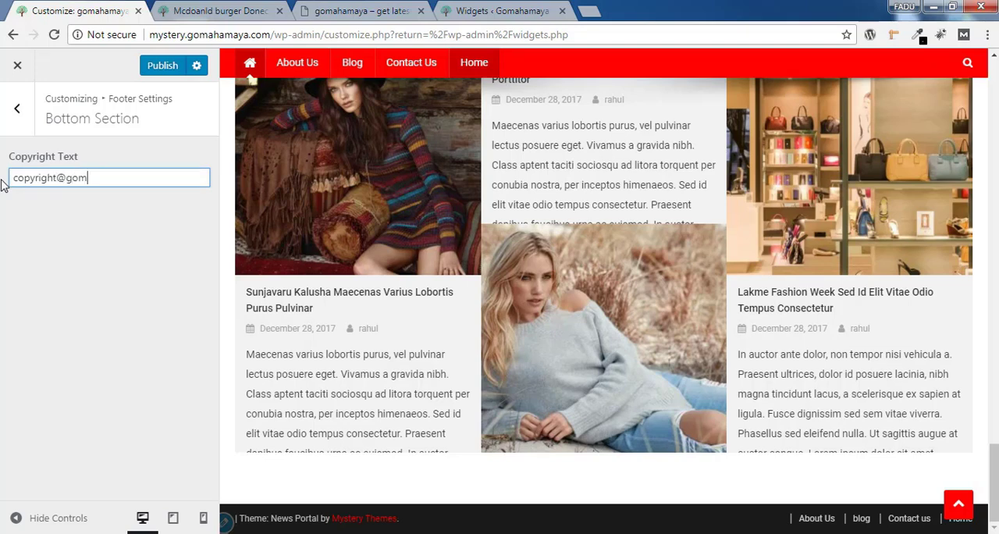
left_click(169, 68)
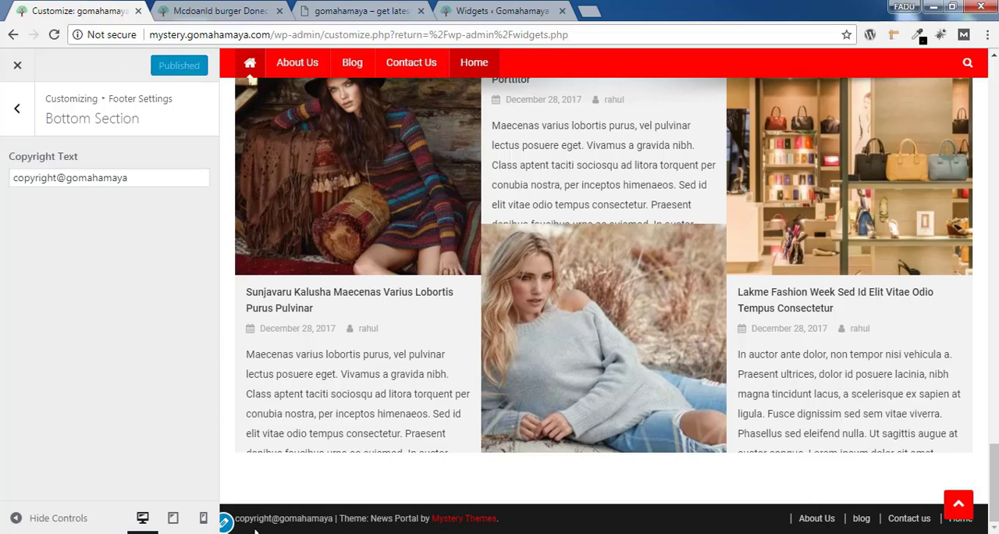
left_click_drag(239, 519, 500, 520)
Review the Menus settings and open the customizer's list of widget areas
left_click(17, 109)
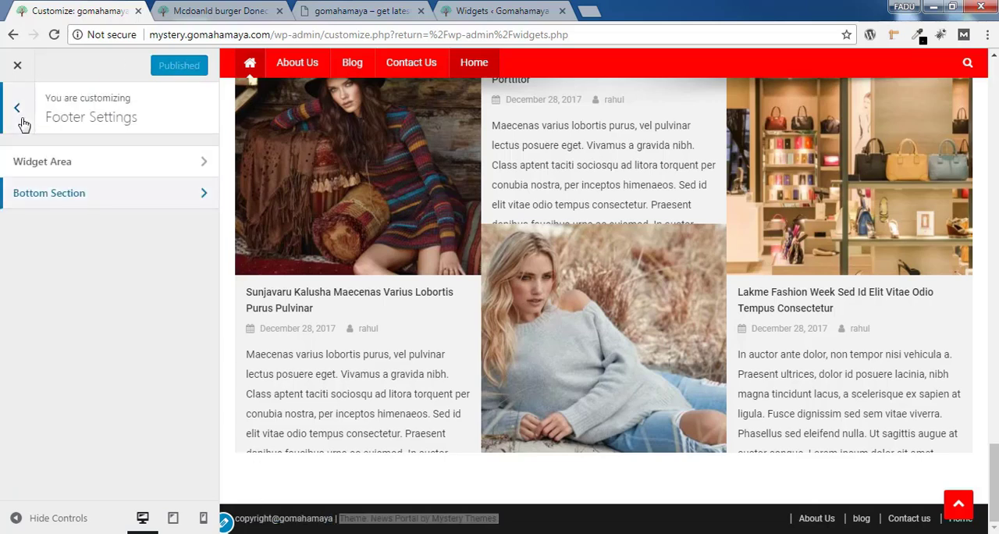
left_click(21, 117)
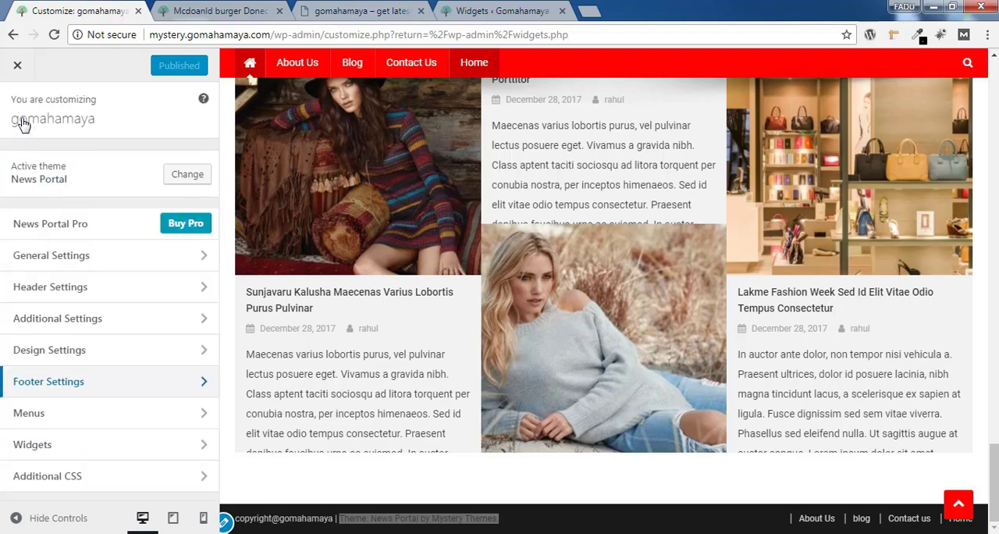
left_click(65, 420)
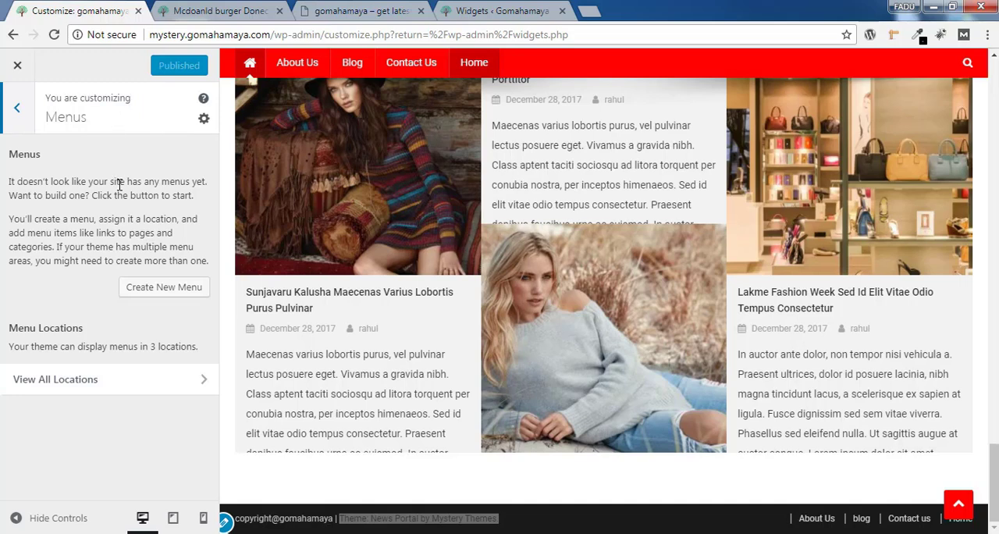
left_click(16, 109)
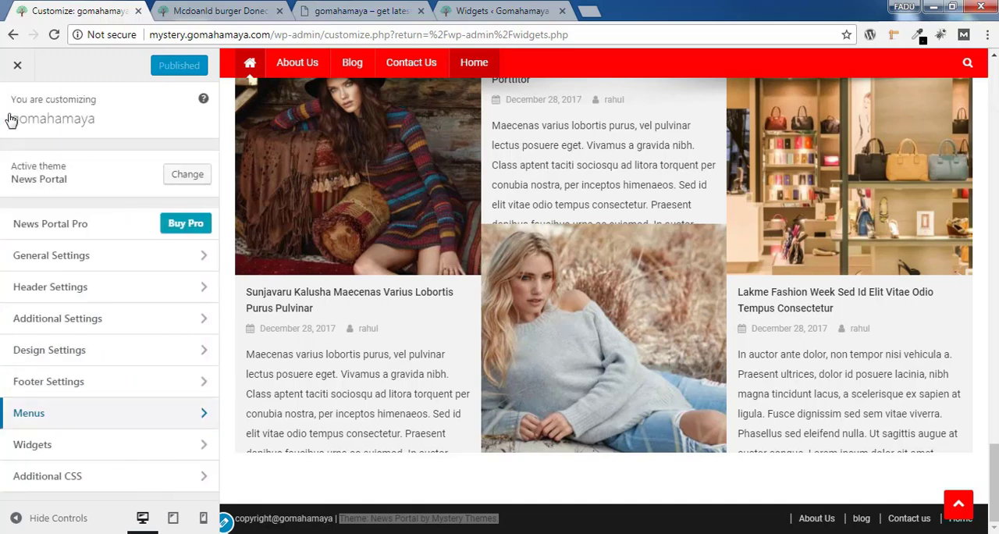
left_click(68, 455)
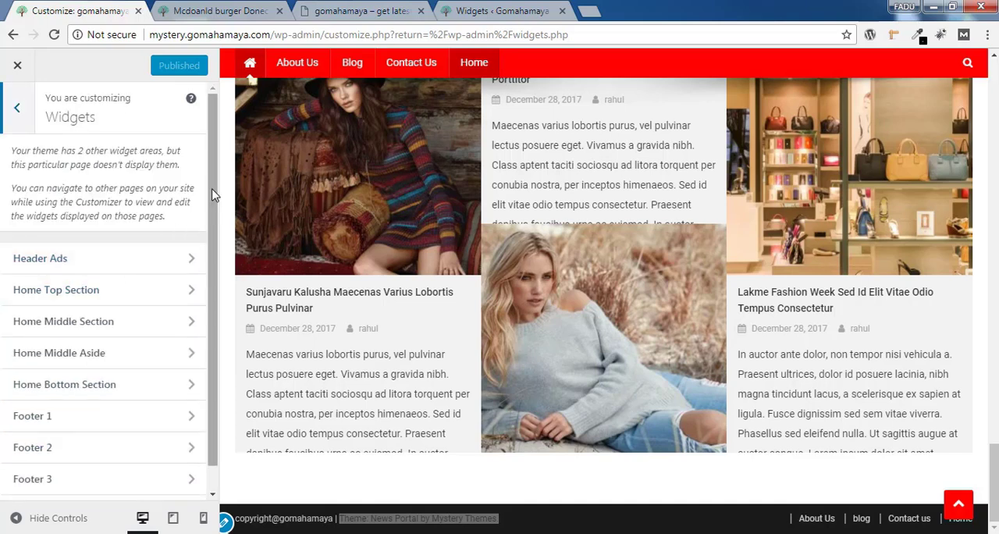
Review the customizer's widget areas from Header Ads to Footer 4 and return to the main customizer sections
scroll(215, 196, "down", 1)
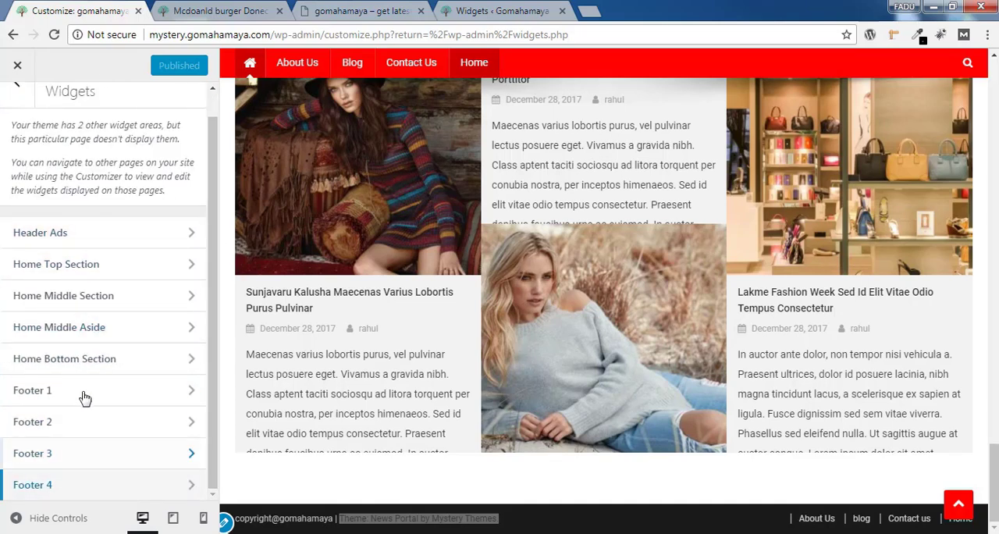
scroll(214, 286, "up", 1)
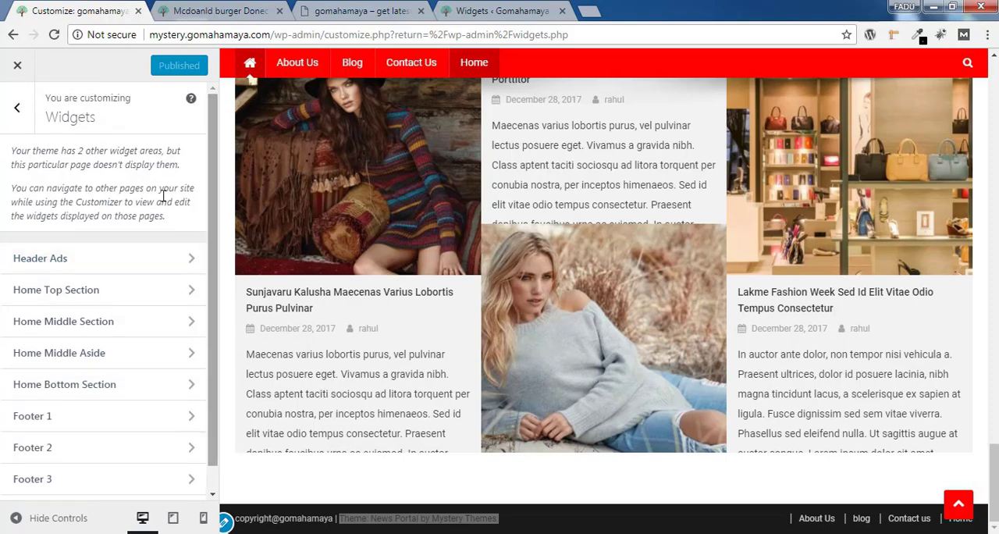
left_click(19, 110)
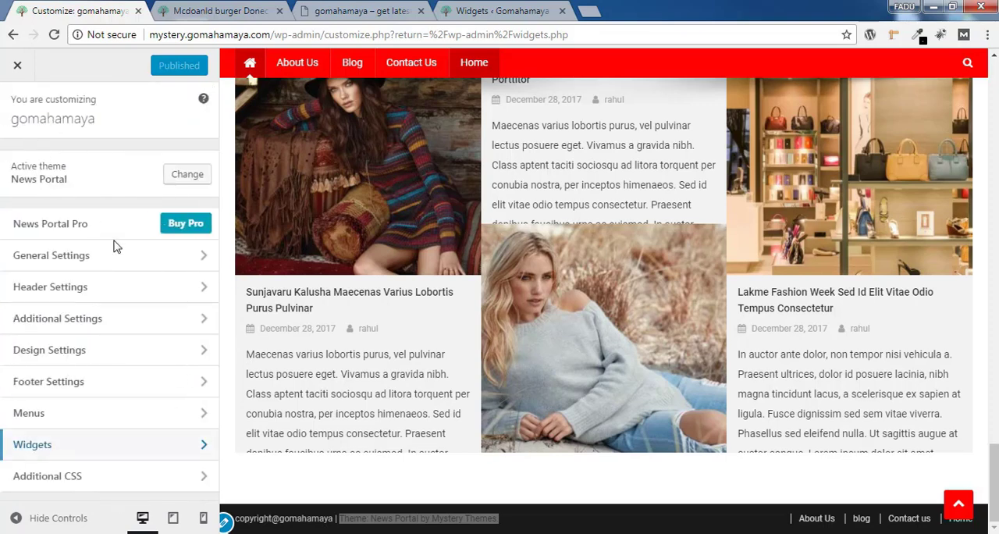
Open the Additional CSS section and look over the homepage preview from the footer up to the sidebar advertisement
left_click(67, 478)
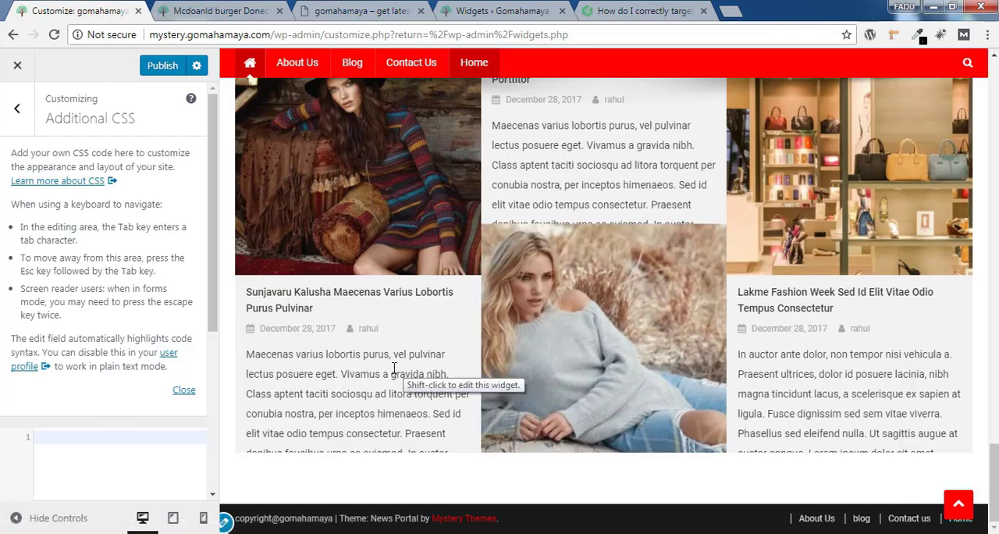
scroll(438, 169, "up", 8)
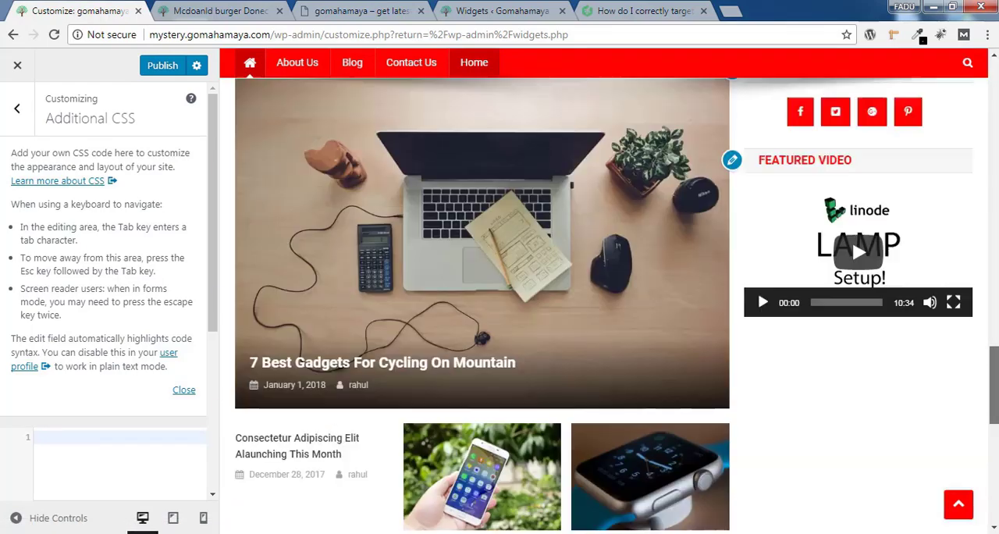
left_click_drag(995, 368, 994, 208)
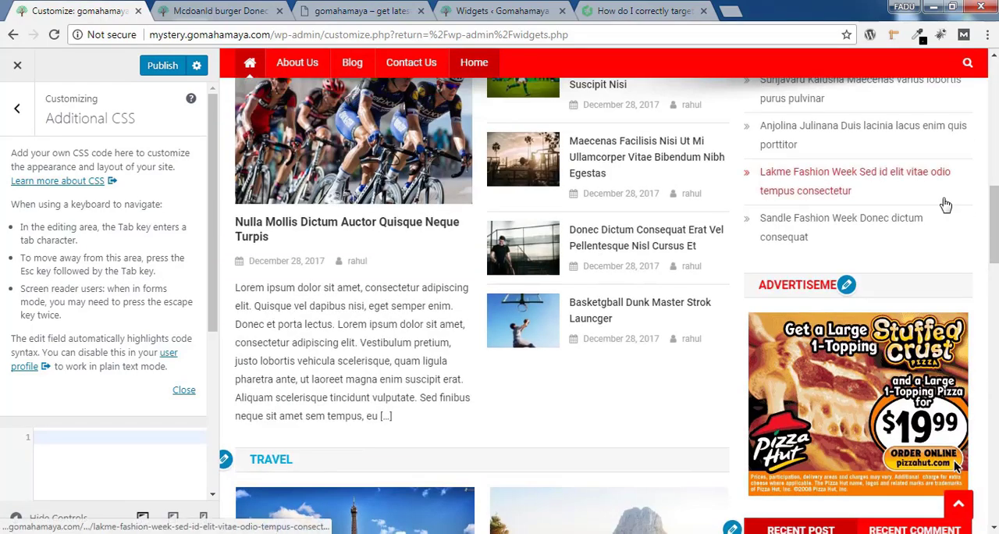
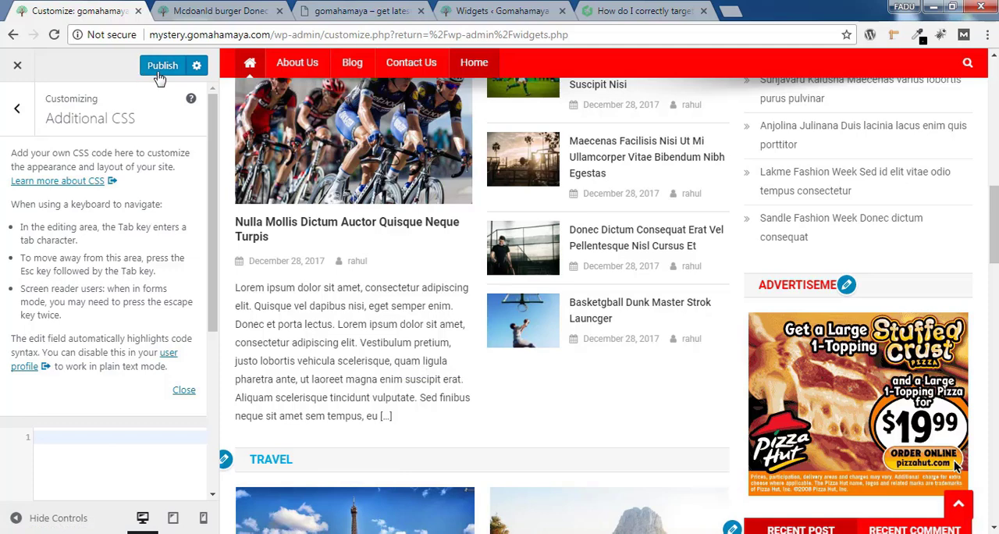
Turn off the display of the site title and tagline in the general Site Identity settings and publish the change
left_click(15, 111)
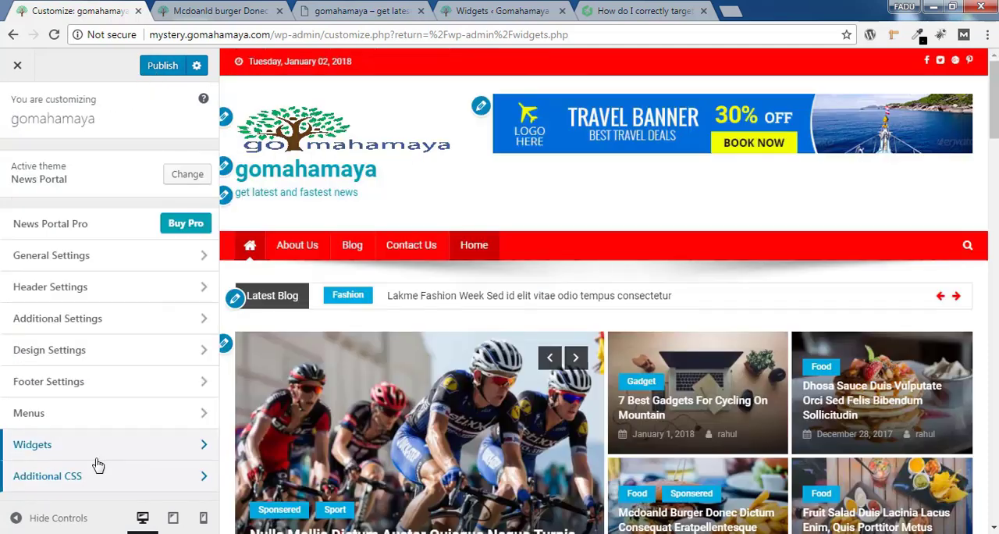
left_click(79, 257)
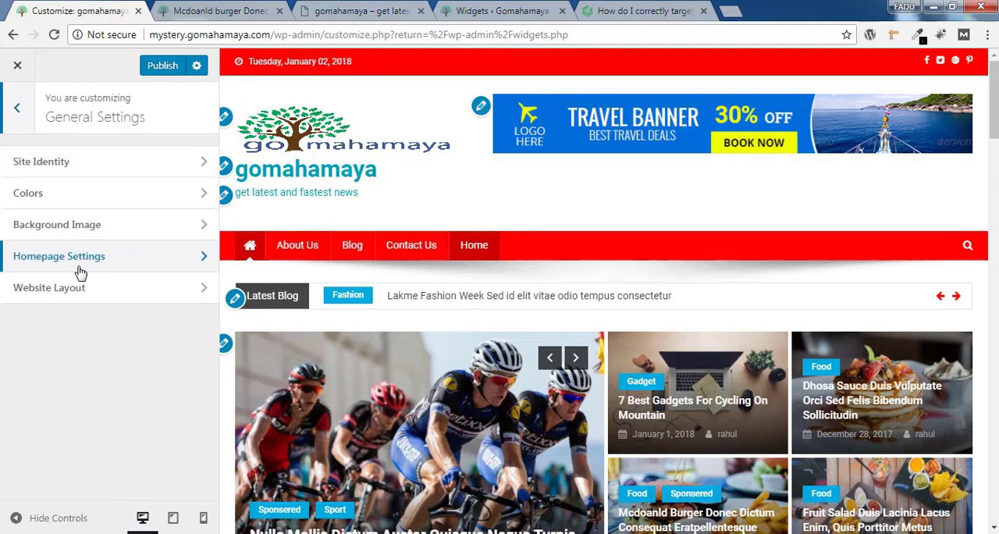
left_click(110, 170)
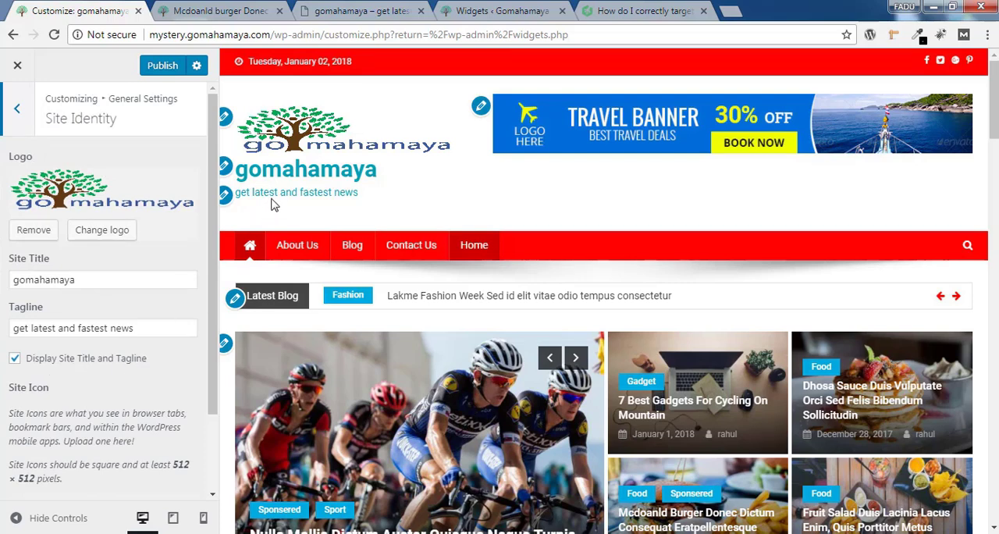
left_click(14, 359)
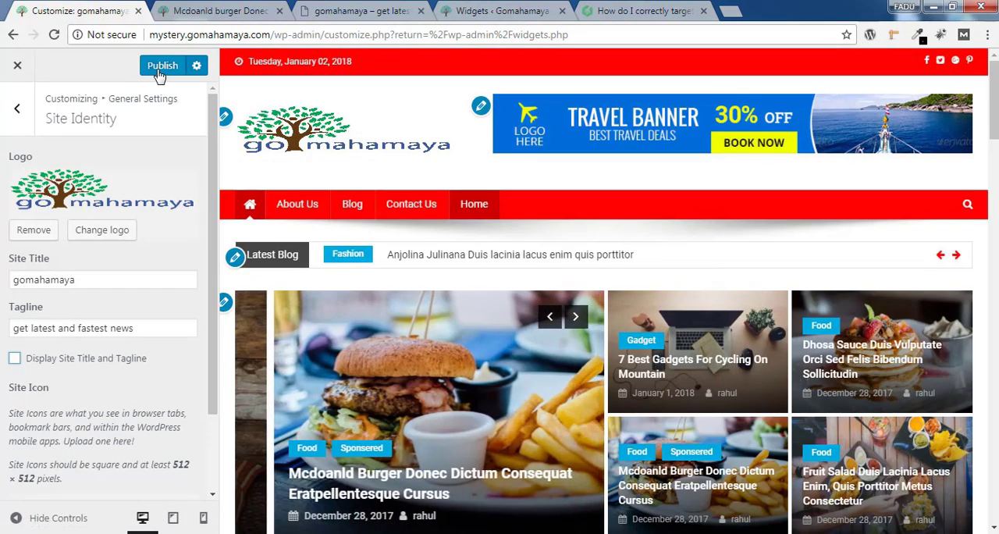
left_click(160, 69)
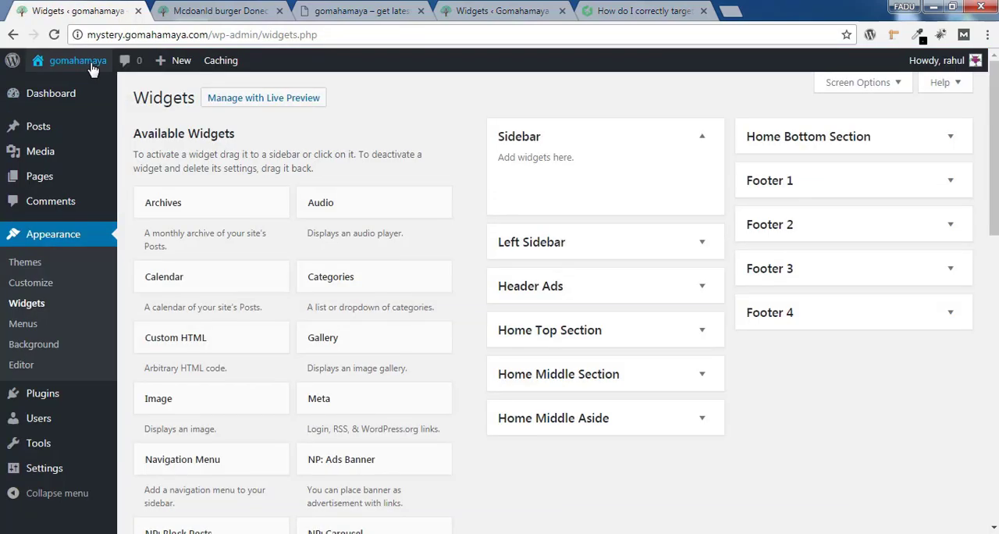
Leave the customizer, open the live site in a new tab and examine the homepage down to its footer
mouse_move(90, 66)
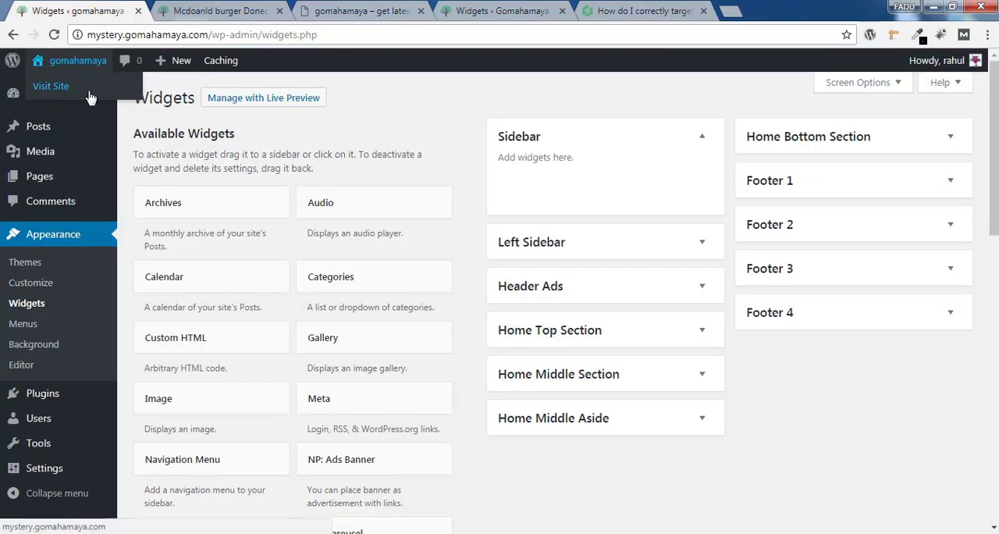
right_click(88, 92)
left_click(119, 102)
left_click(214, 11)
scroll(835, 447, "down", 10)
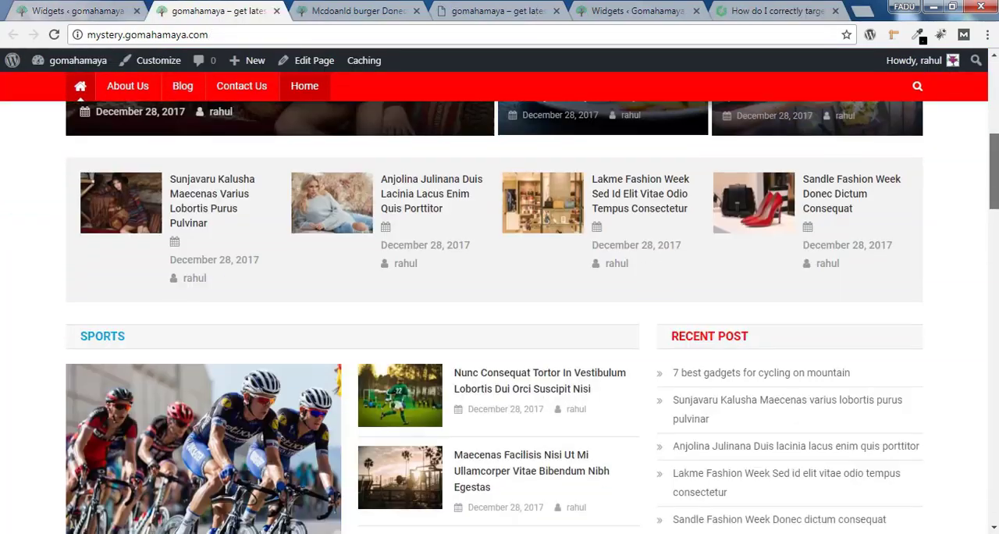
left_click_drag(995, 220, 994, 135)
scroll(381, 497, "down", 15)
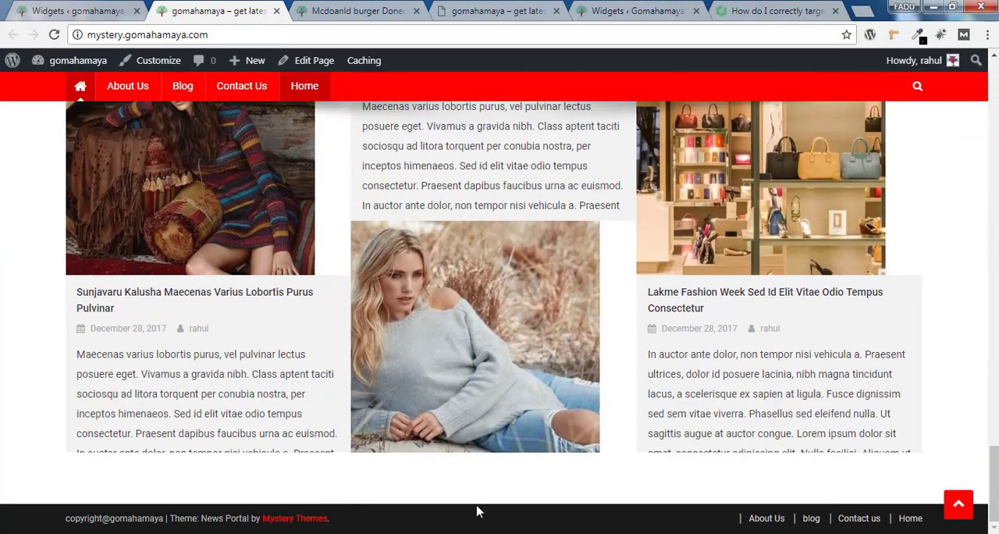
Add a Text widget to the Footer 1 area and title it "About me"
left_click(109, 9)
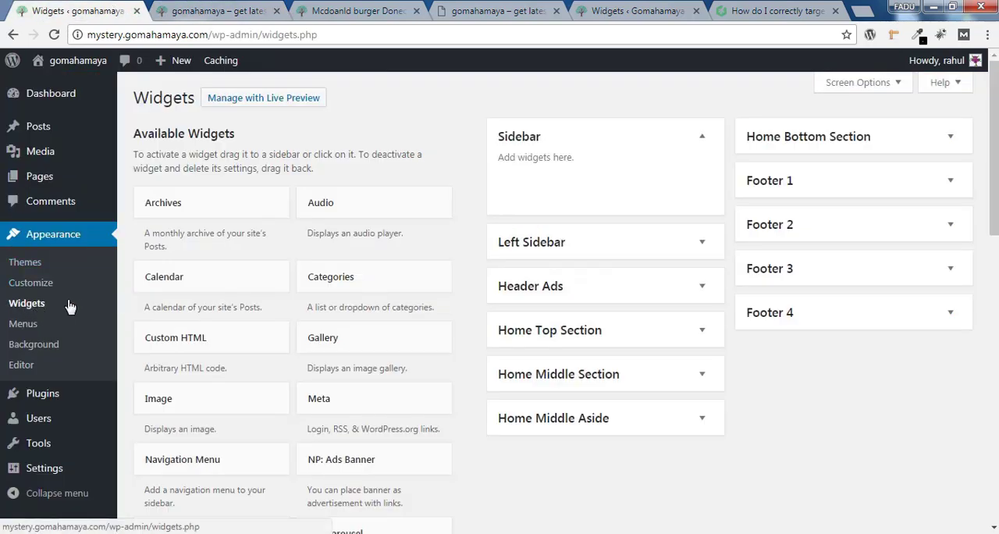
left_click(951, 183)
scroll(481, 457, "down", 3)
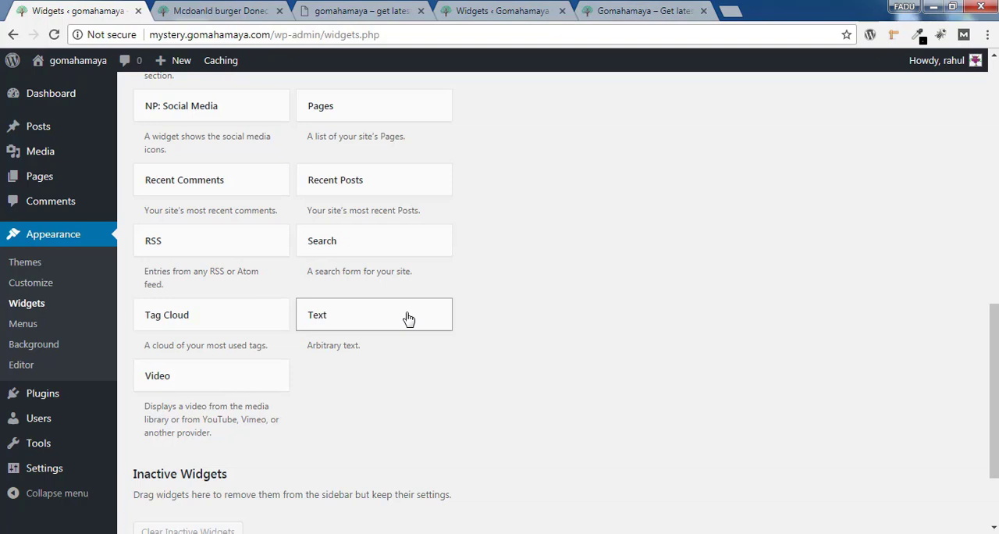
left_click(405, 318)
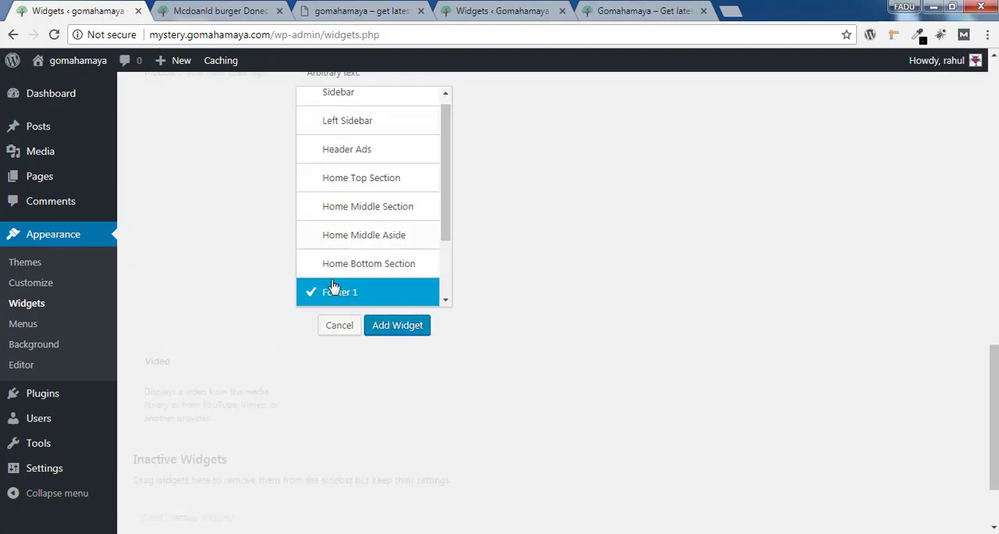
left_click(418, 331)
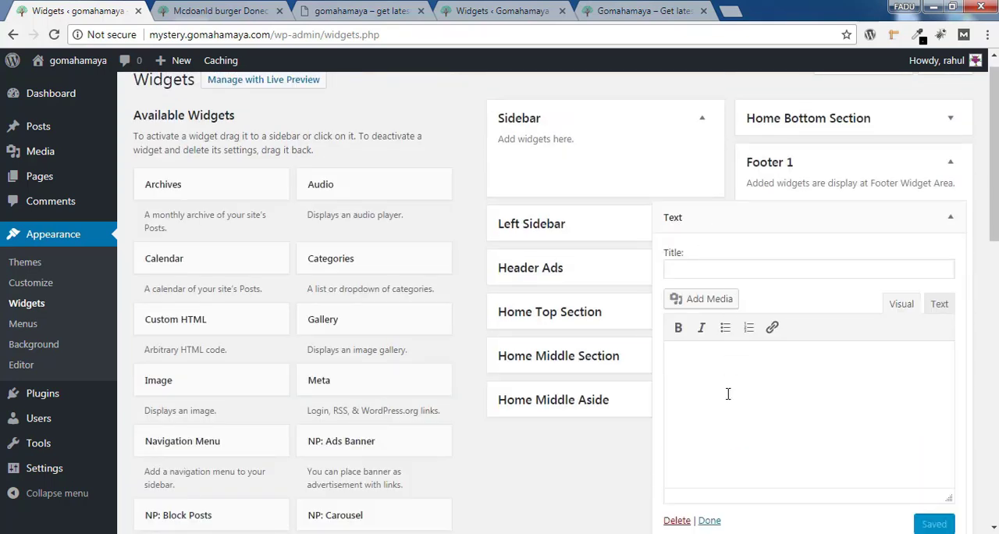
left_click(719, 271)
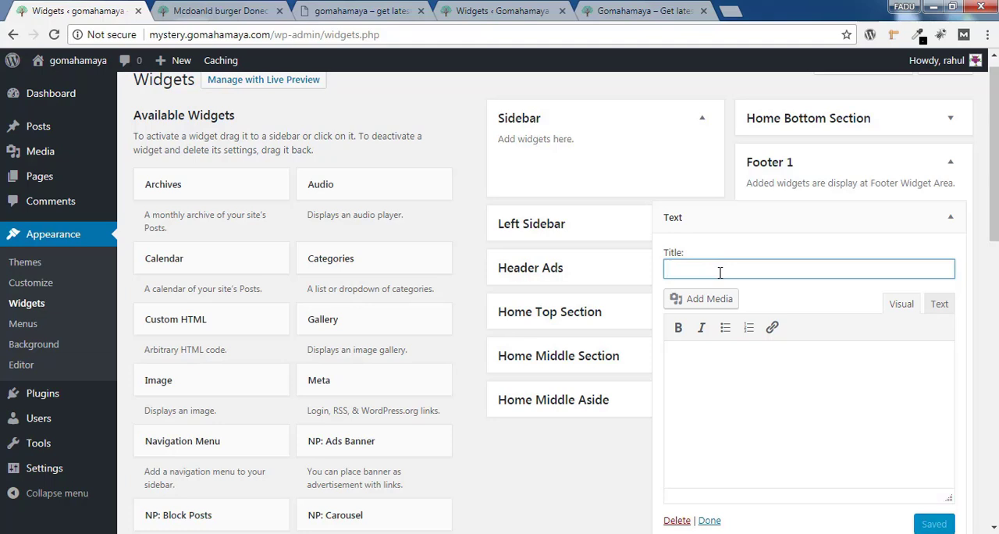
type("About me")
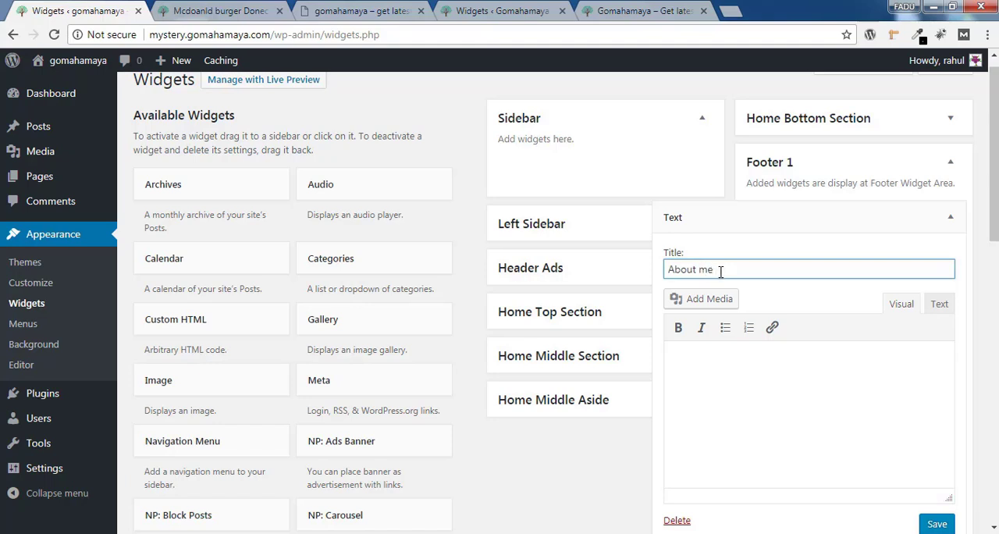
Copy the about-me paragraph from the gomahamaya.com homepage footer and paste it into the "About me" widget's body
left_click(733, 371)
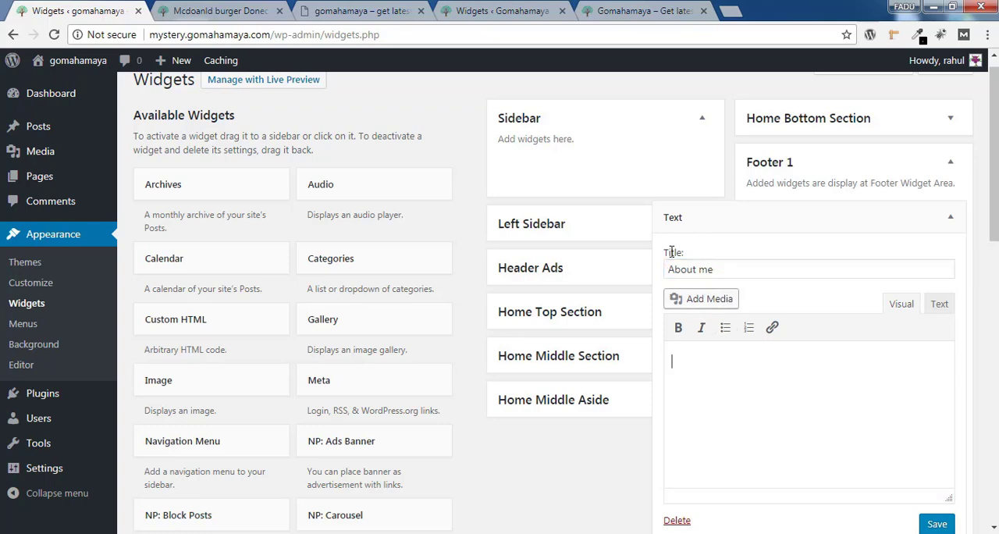
left_click(665, 9)
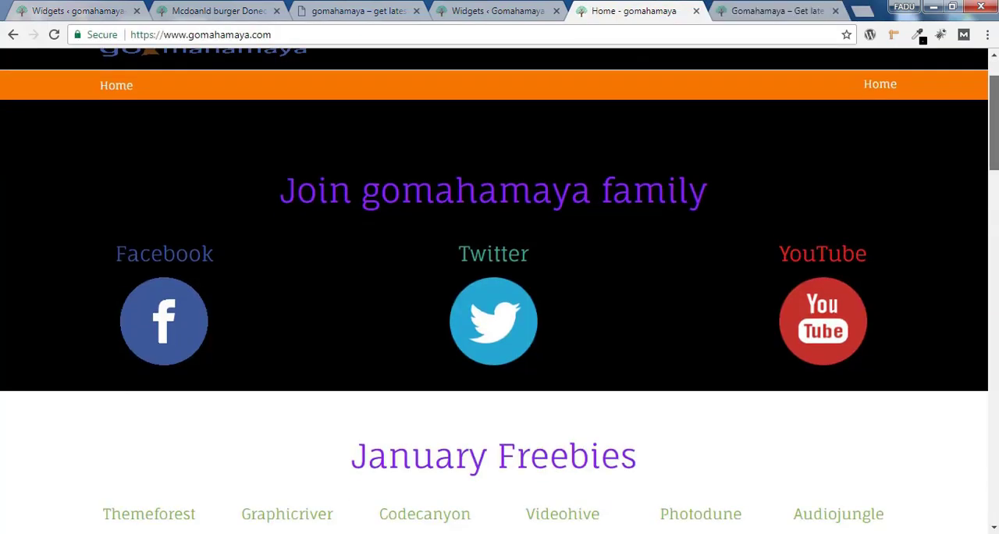
scroll(752, 325, "down", 15)
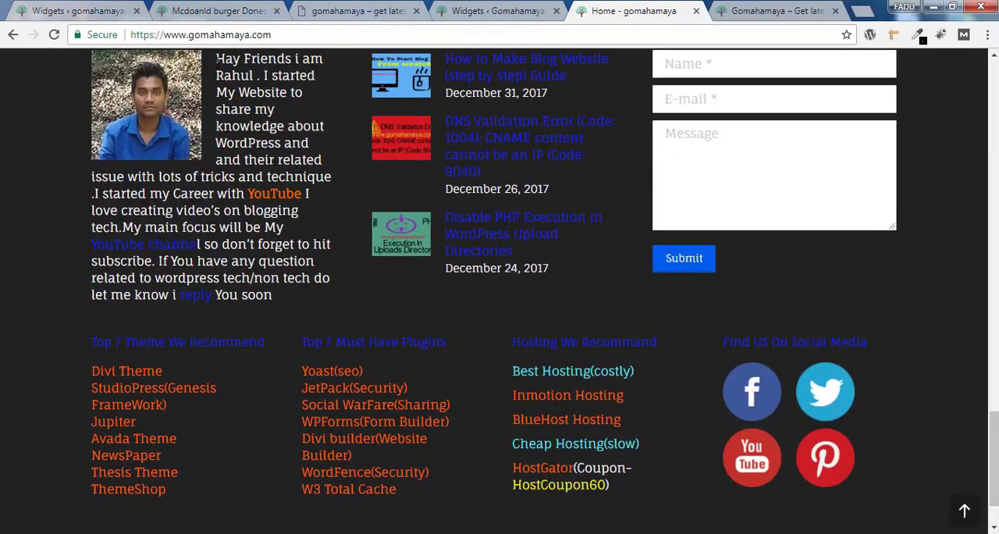
left_click_drag(217, 60, 307, 295)
right_click(218, 211)
left_click(236, 226)
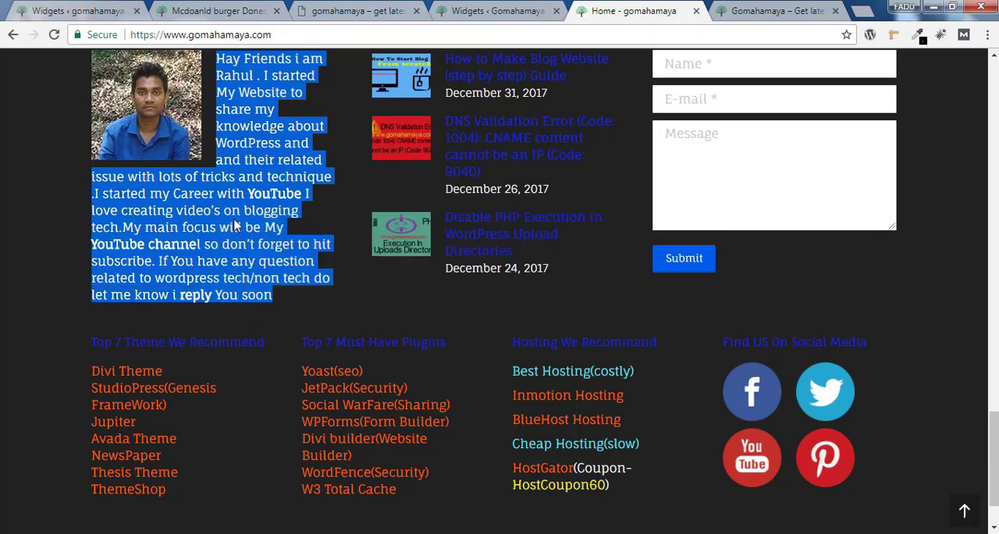
left_click(117, 10)
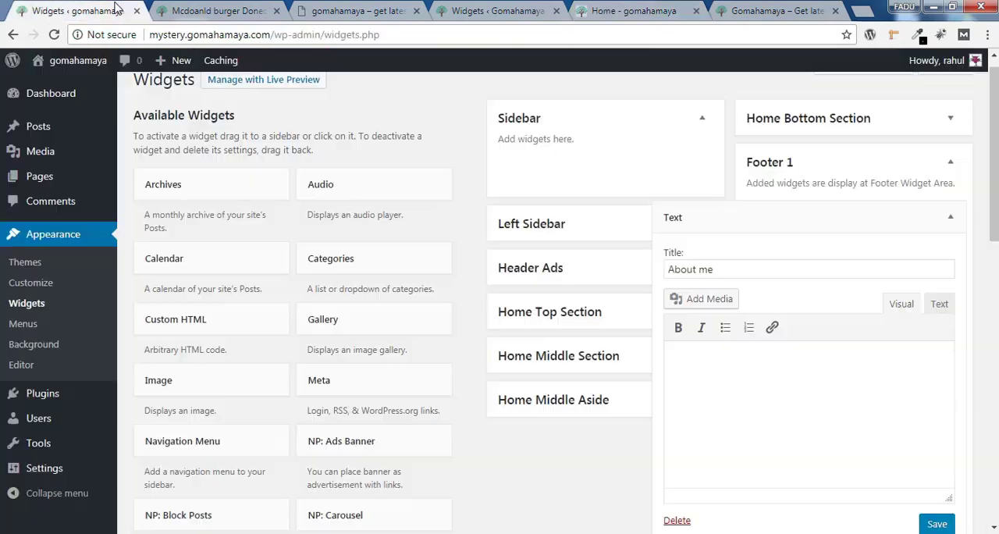
right_click(709, 361)
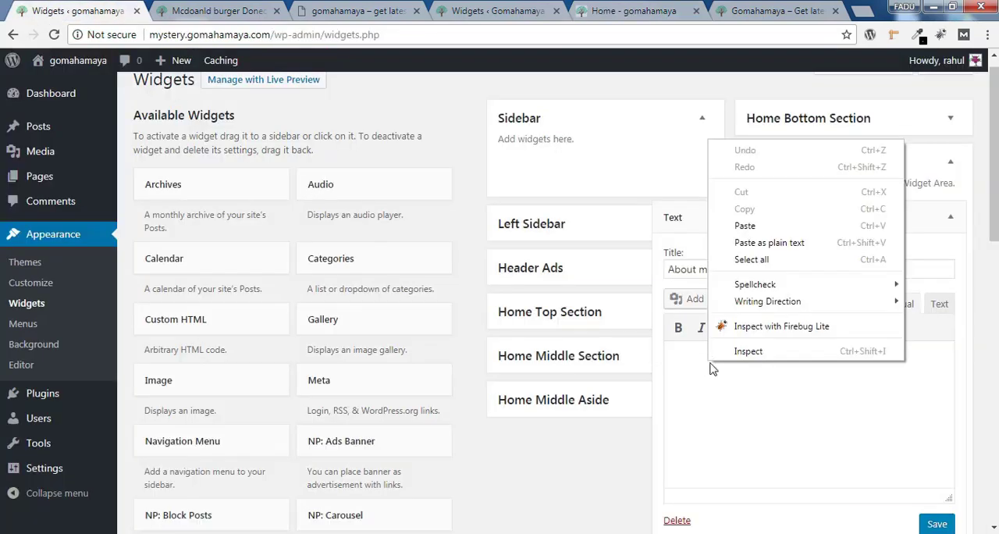
left_click(745, 226)
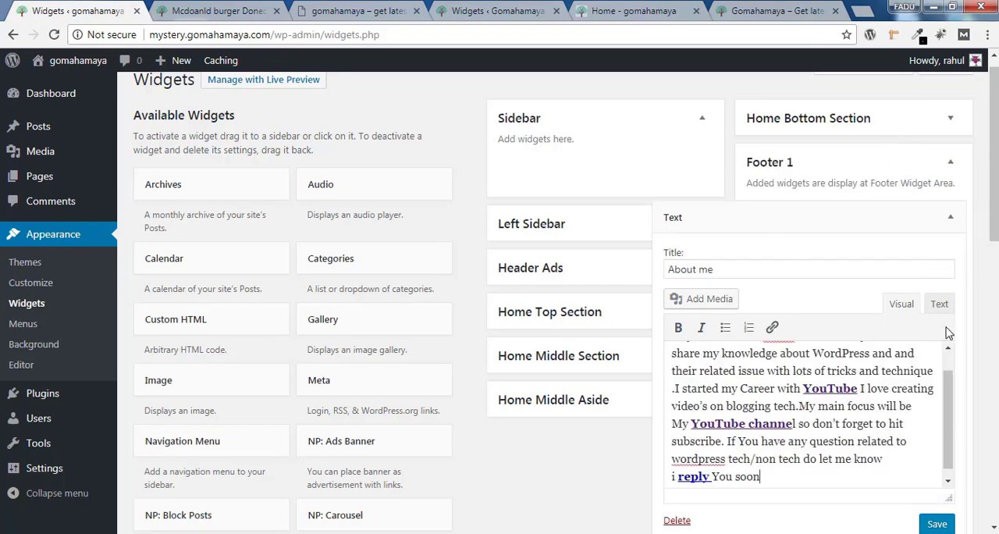
Insert the portrait photo of the man in a dark suit from the media library before the about-me text
left_click_drag(944, 378, 945, 353)
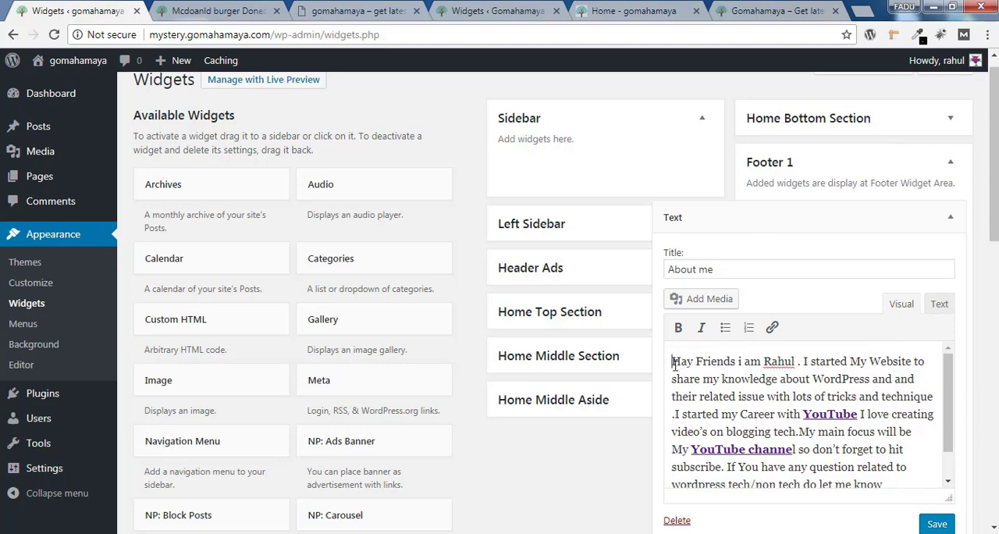
left_click(707, 299)
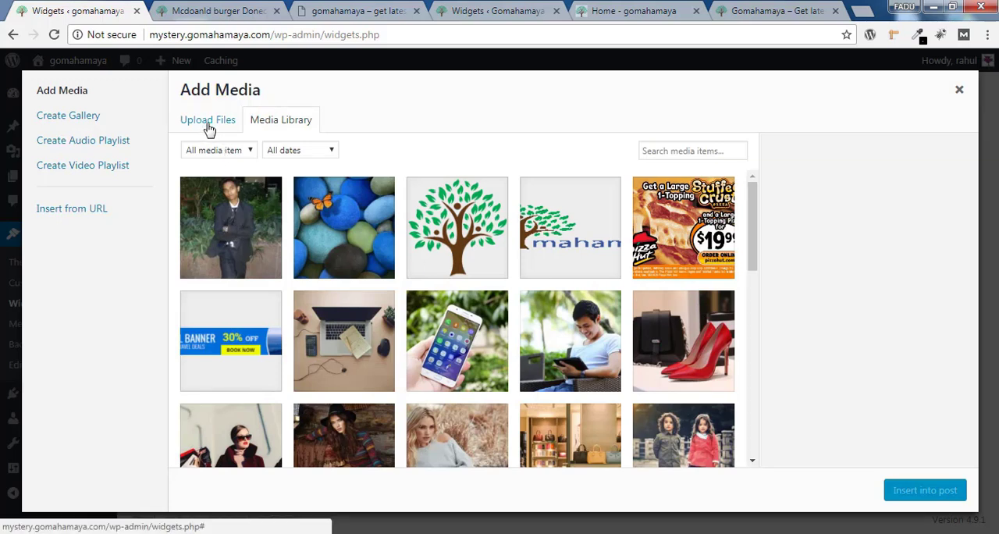
left_click(229, 225)
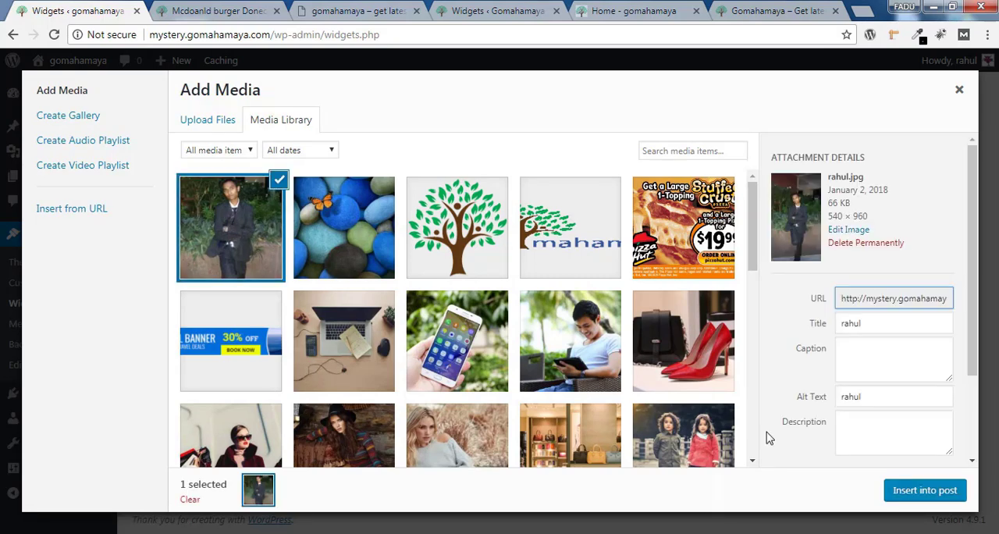
left_click(908, 491)
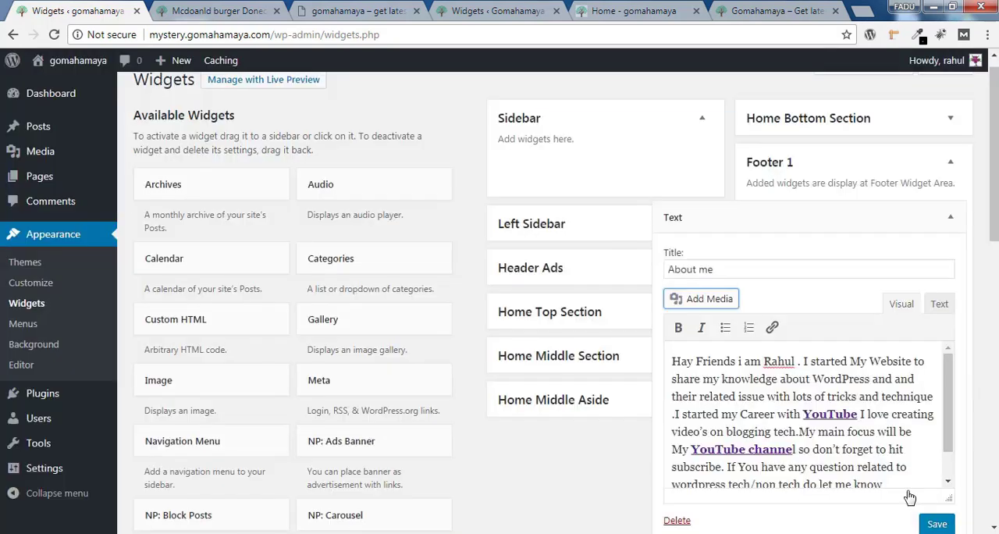
Align the inserted portrait left and set its size to Thumbnail – 150 × 150
mouse_move(949, 404)
left_mouse_down()
mouse_move(952, 428)
mouse_move(947, 397)
left_mouse_up()
left_click(771, 414)
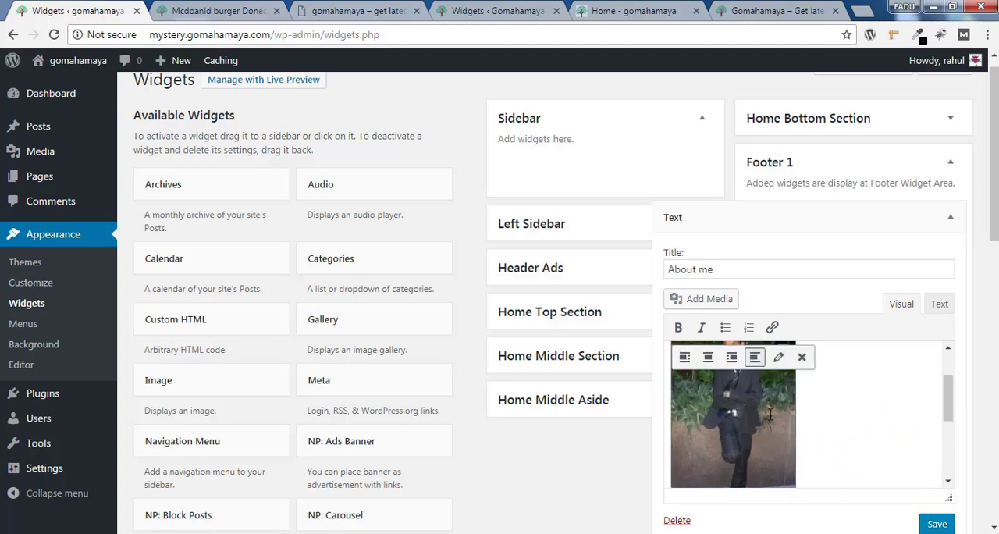
left_click(779, 357)
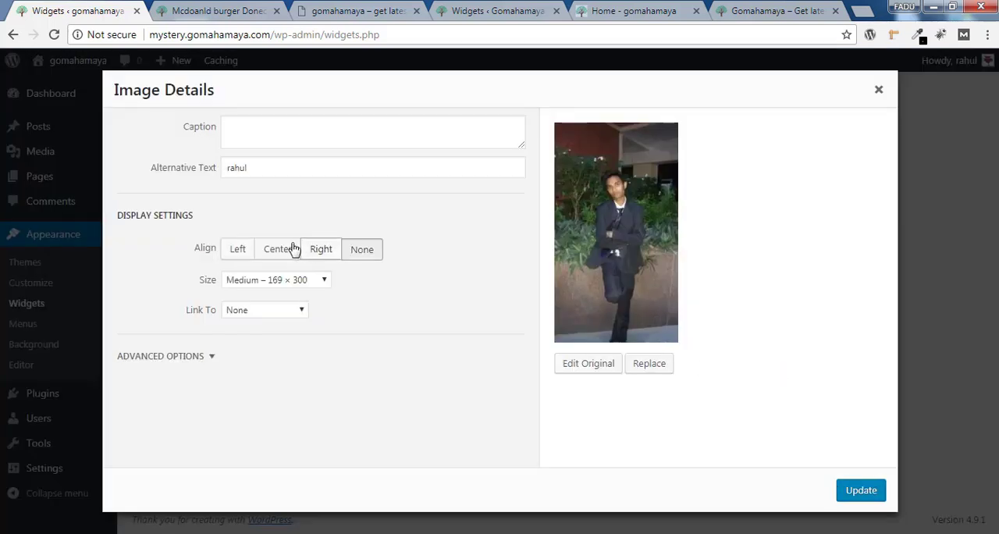
left_click(241, 250)
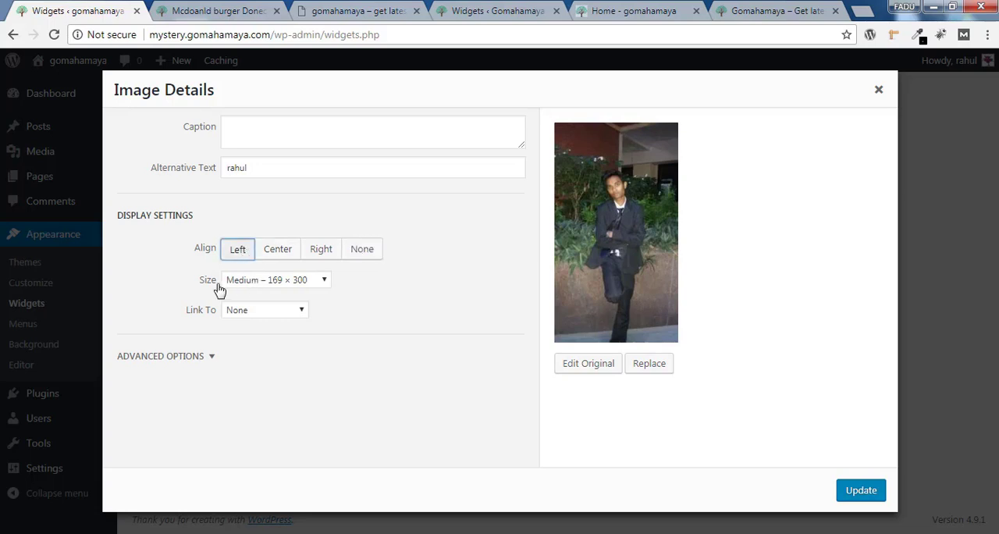
left_click(250, 284)
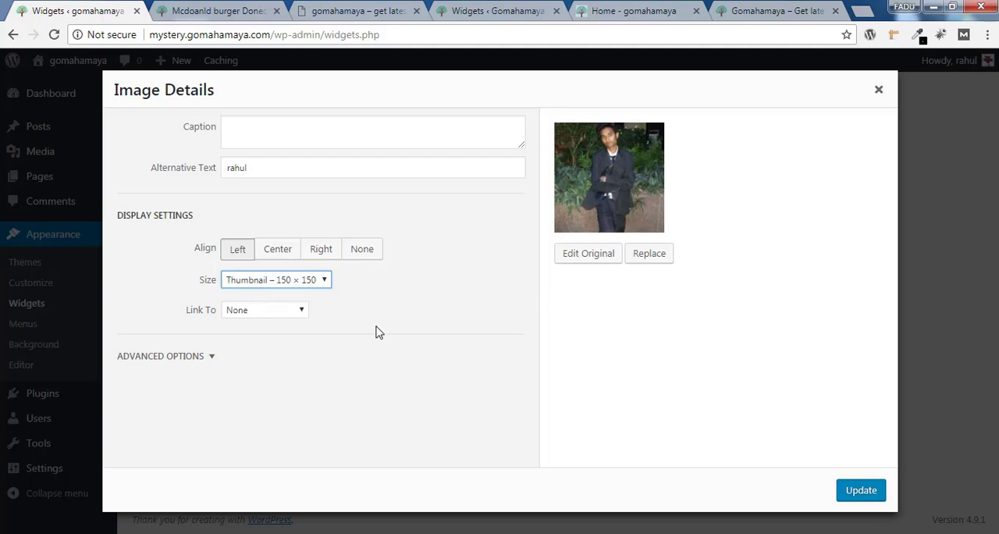
left_click(861, 492)
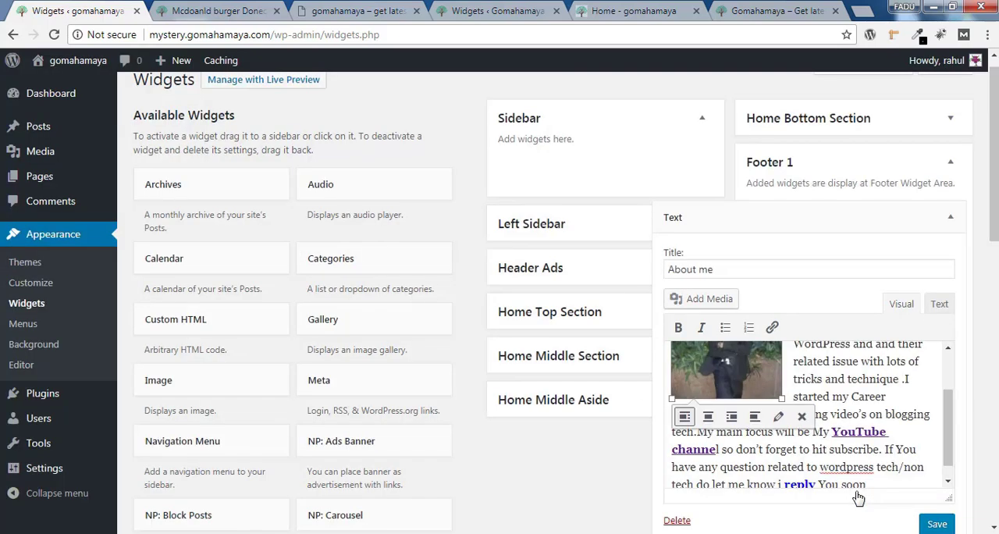
Check the portrait and text layout in the "About me" widget and save the widget
scroll(939, 438, "up", 5)
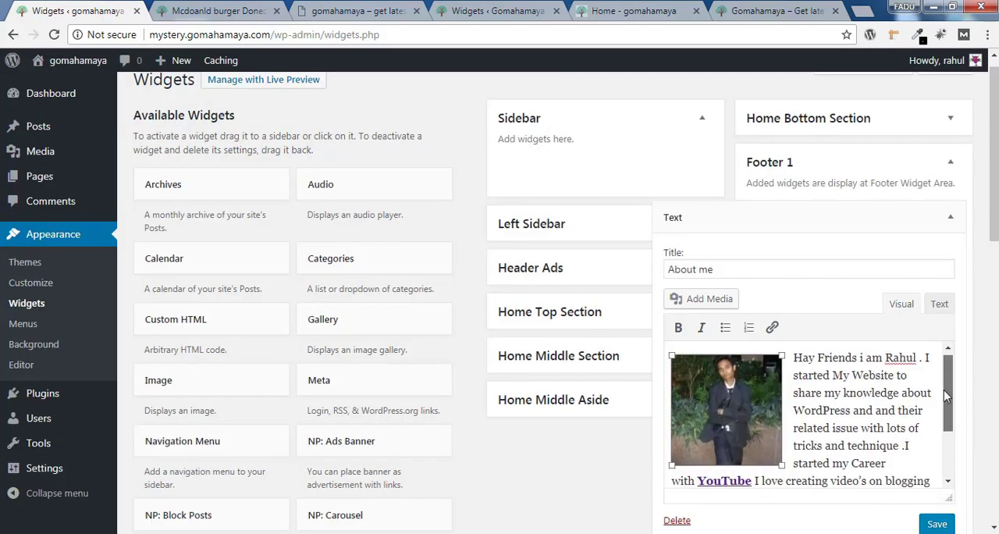
left_click(834, 391)
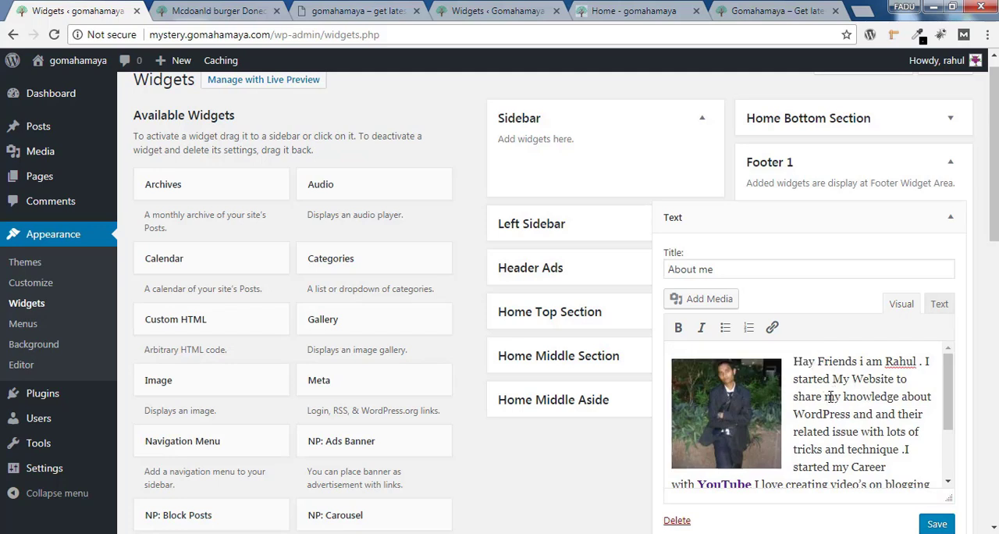
left_click(938, 525)
Reload the live site and examine the "About me" section in the footer, highlighting its text for legibility
left_click(234, 11)
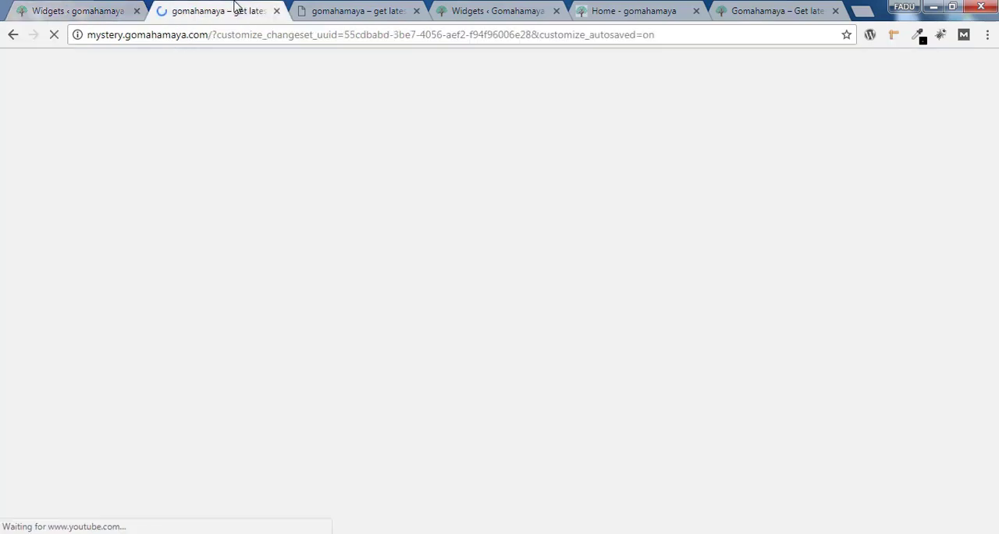
left_click(53, 35)
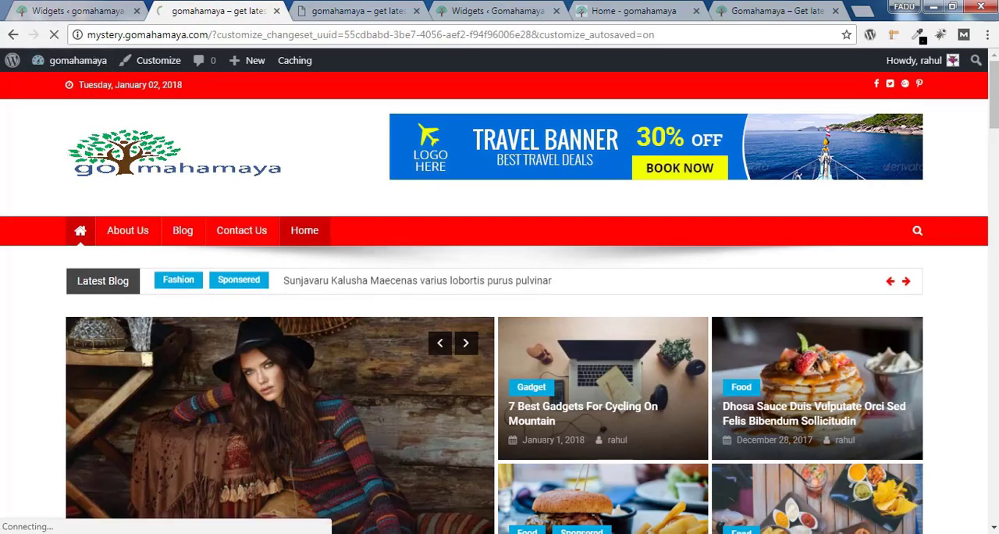
scroll(831, 134, "down", 15)
scroll(500, 312, "down", 7)
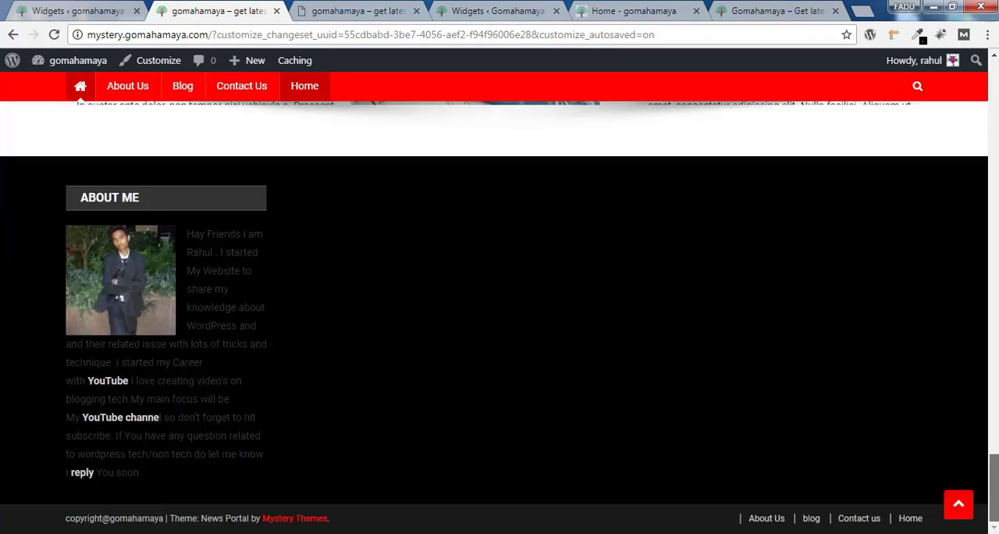
left_click_drag(187, 233, 370, 417)
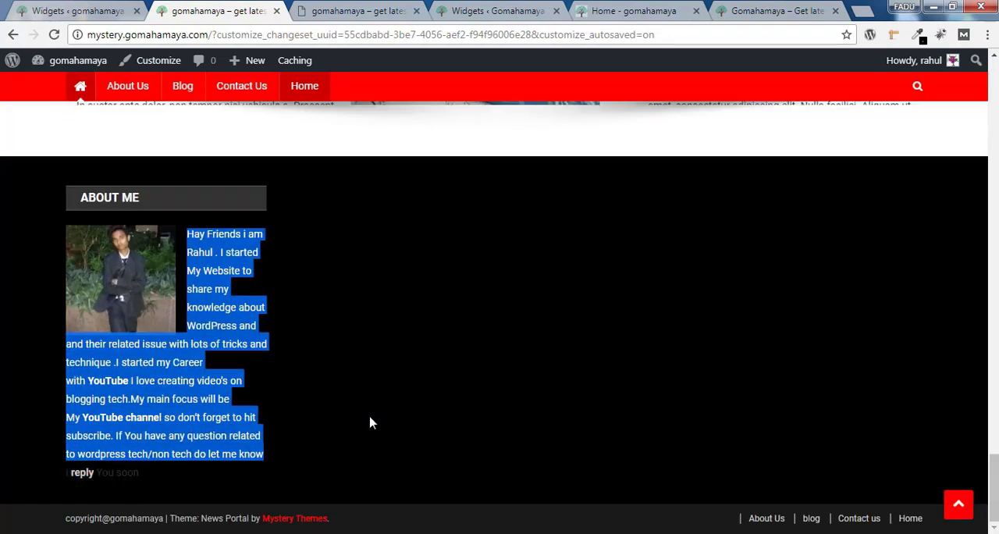
Copy the complete HTML source of the "About me" text widget in Footer 1
left_click(370, 426)
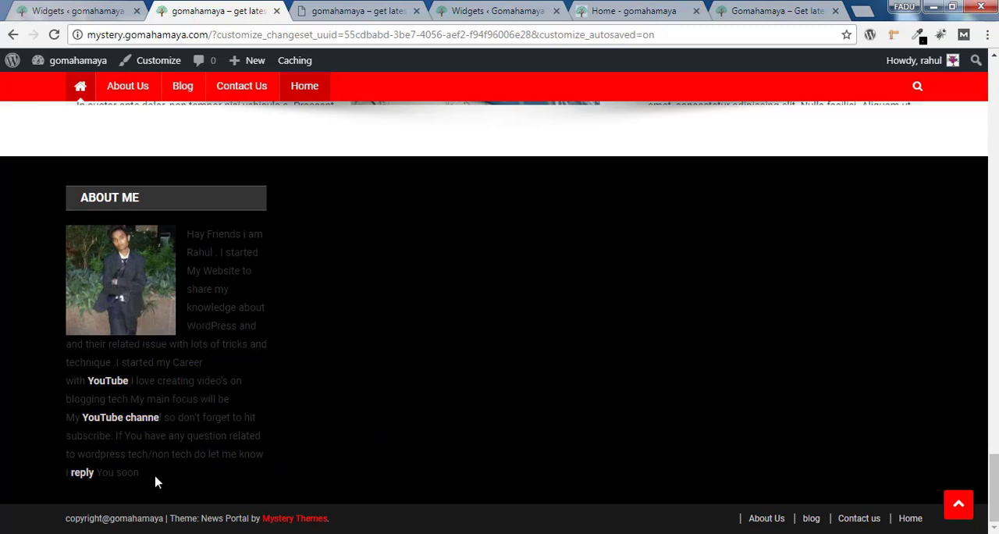
key("ctrl+Page_Up")
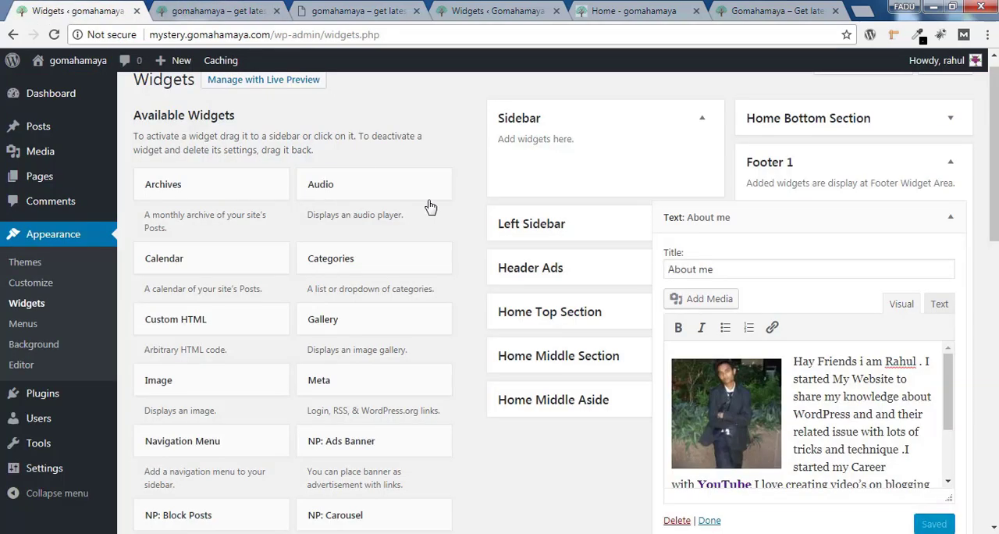
left_click(940, 304)
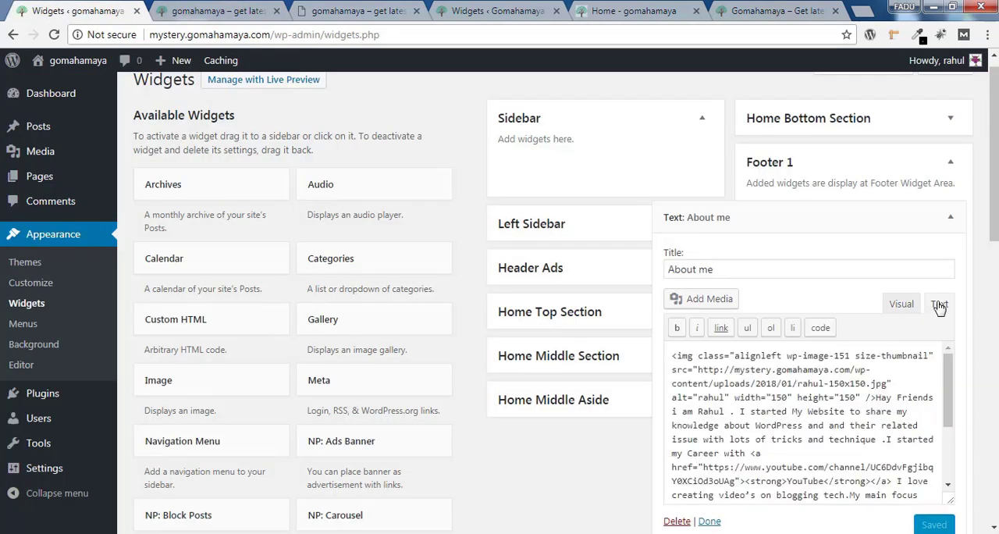
left_click_drag(671, 354, 781, 508)
key("ctrl+c")
right_click(708, 404)
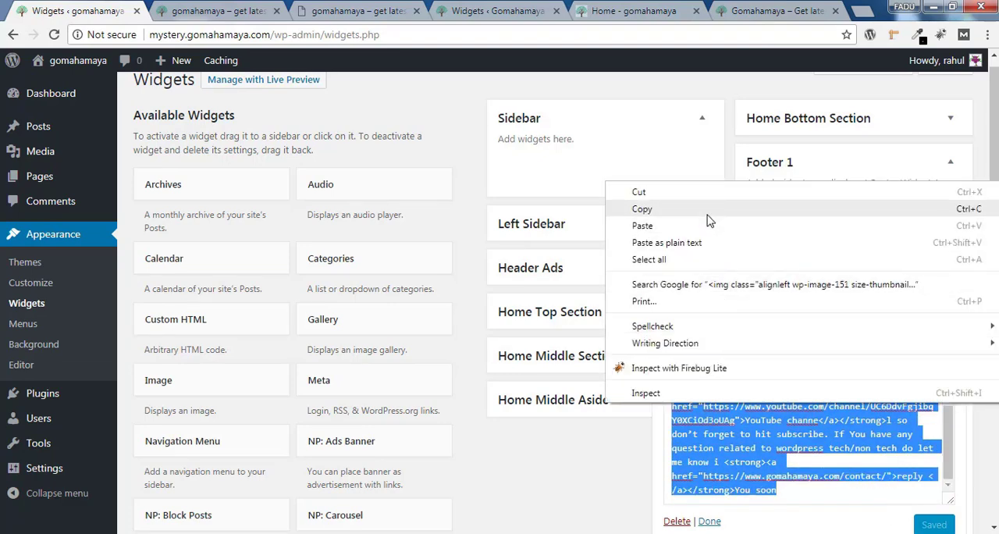
left_click(710, 208)
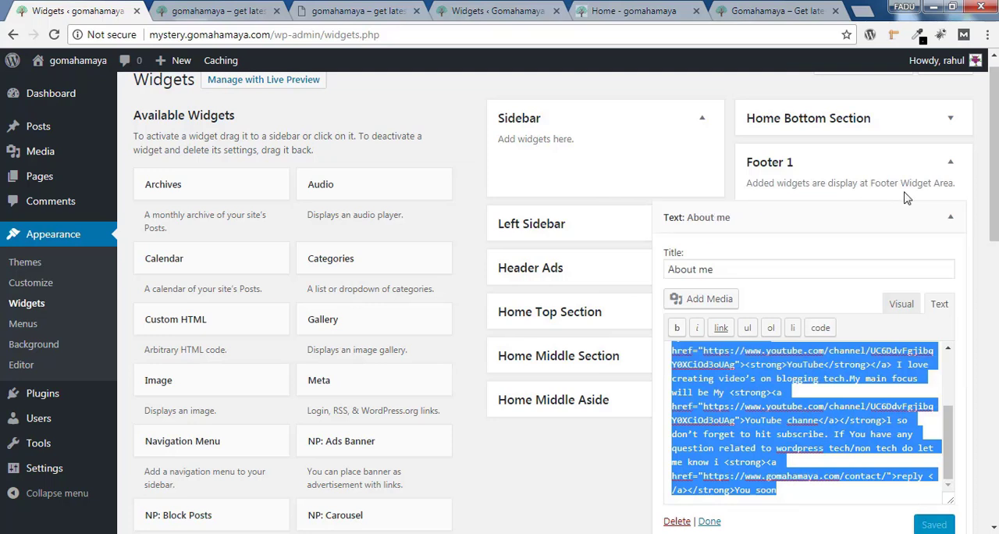
Open a new post in a separate tab, paste the copied HTML as source code and show it in the visual editor
mouse_move(78, 126)
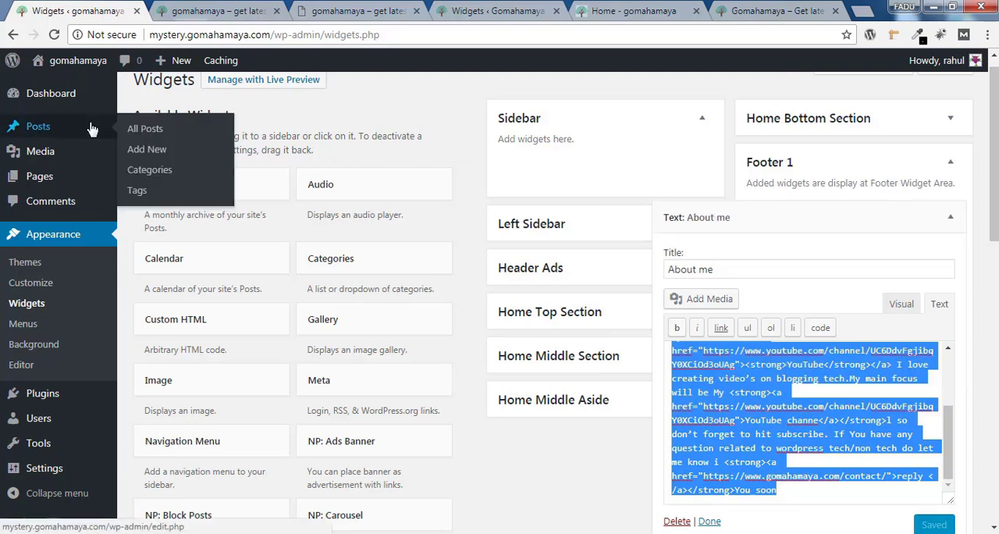
right_click(154, 155)
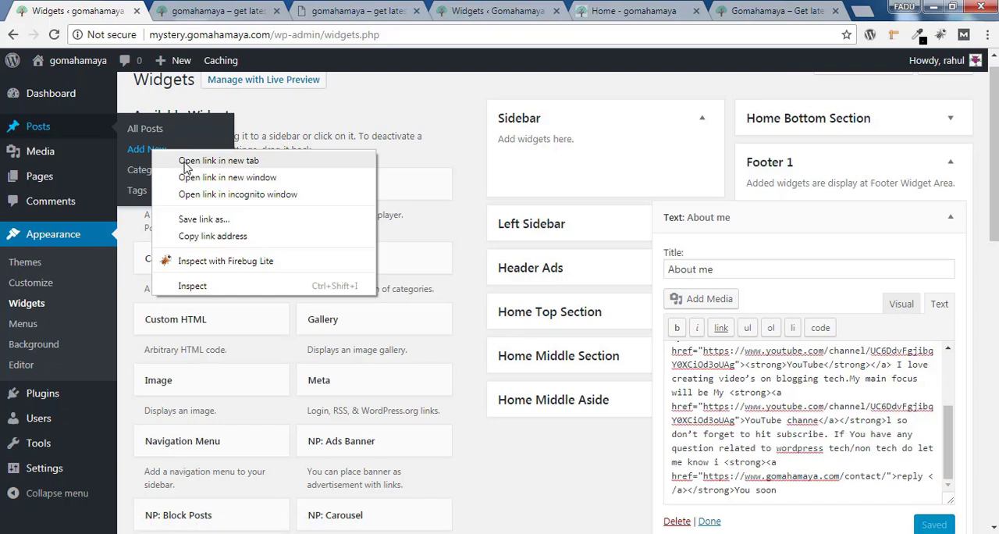
left_click(186, 164)
key("ctrl+Tab")
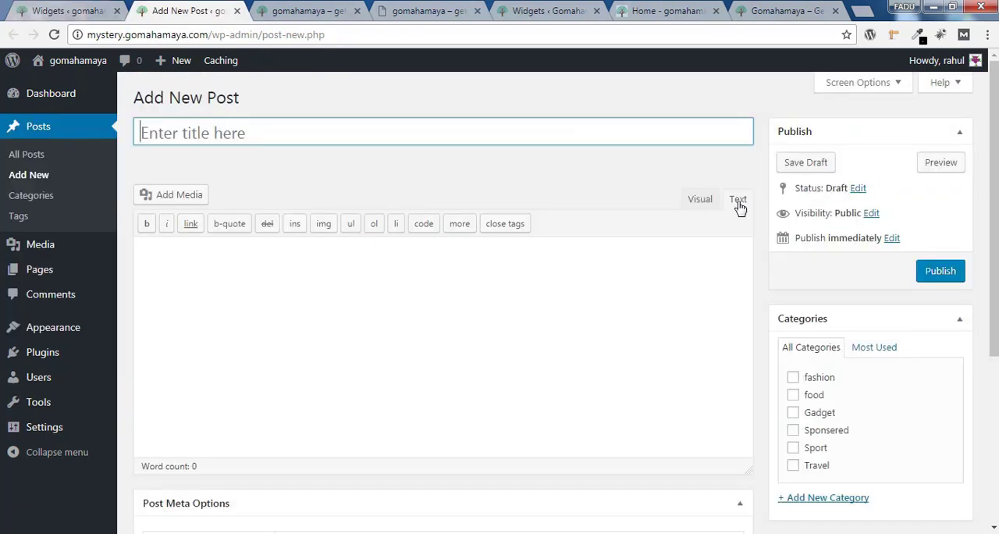
left_click(506, 273)
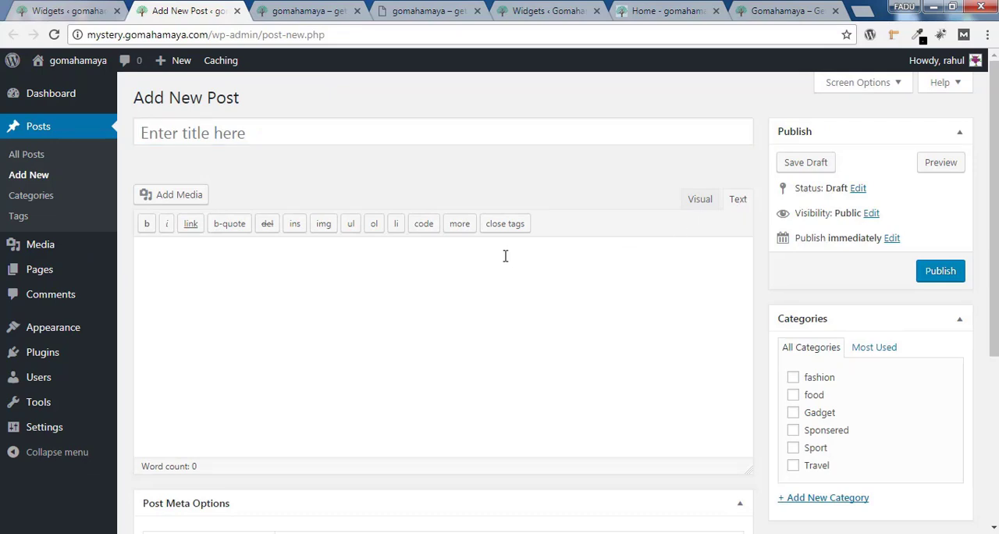
right_click(505, 256)
left_click(541, 342)
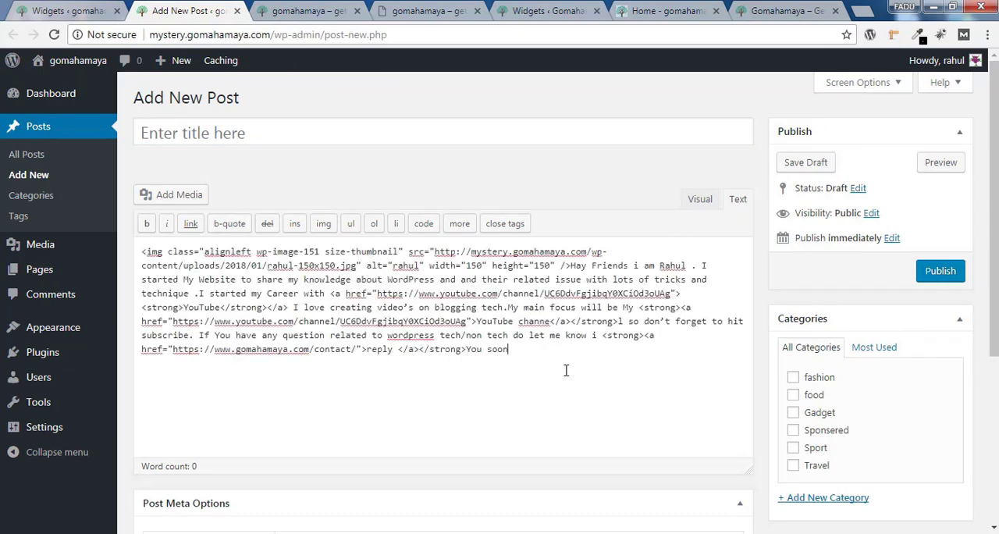
left_click(703, 199)
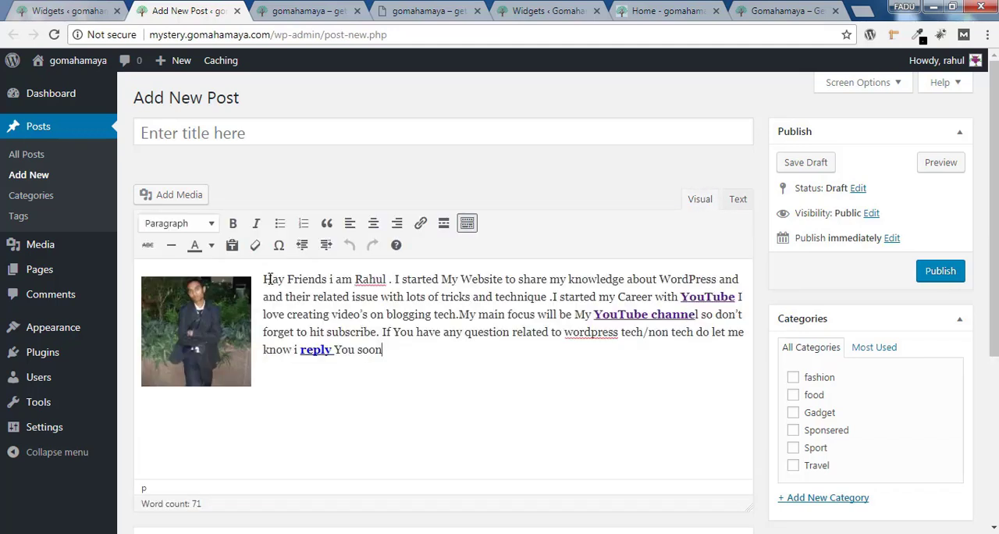
Set the text color of the whole about-me paragraph beside the portrait to white in the post editor
left_click_drag(283, 283, 338, 282)
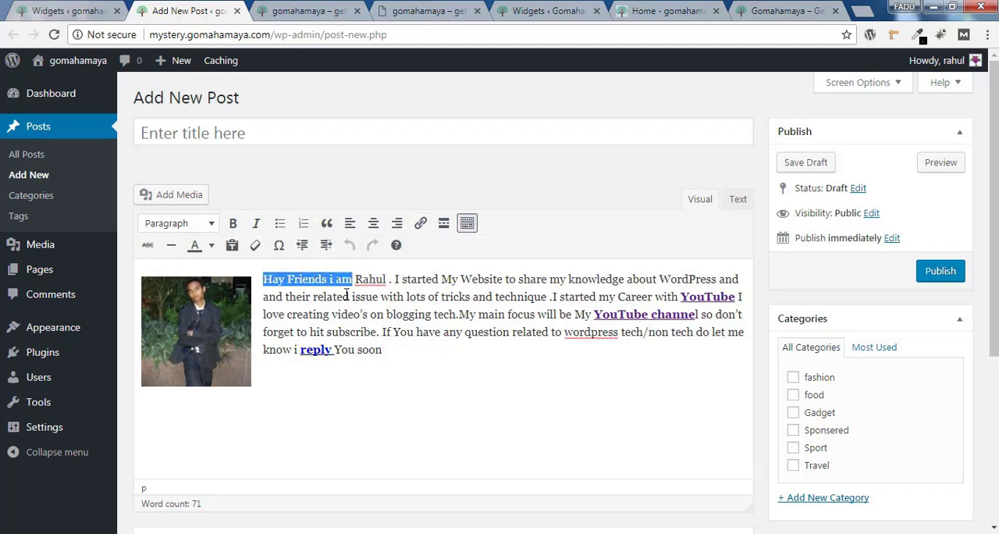
left_click_drag(387, 353, 261, 279)
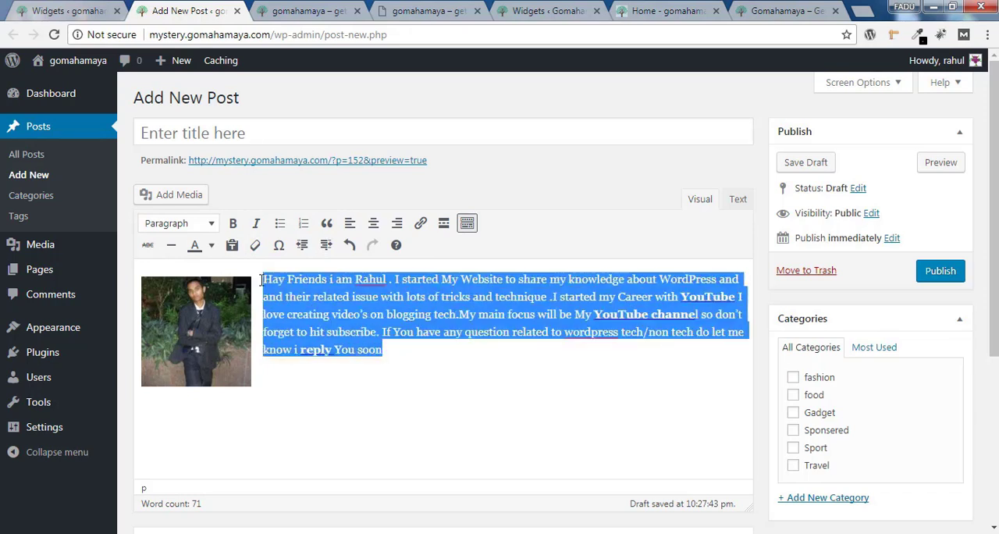
left_click(211, 246)
left_click(246, 306)
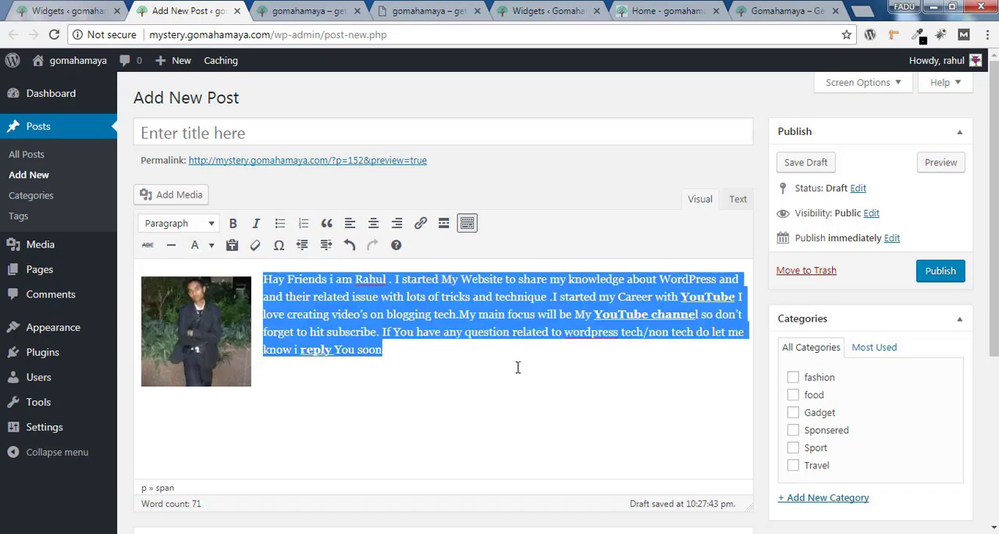
left_click(460, 424)
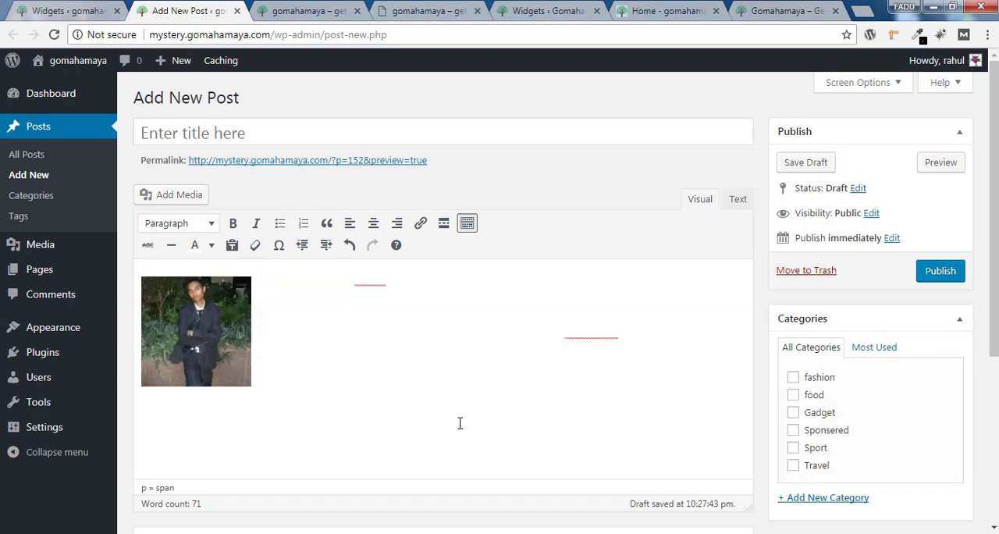
Cut the recolored paragraph's complete HTML source out of the new post
left_click(738, 201)
left_click_drag(638, 361, 135, 240)
right_click(201, 272)
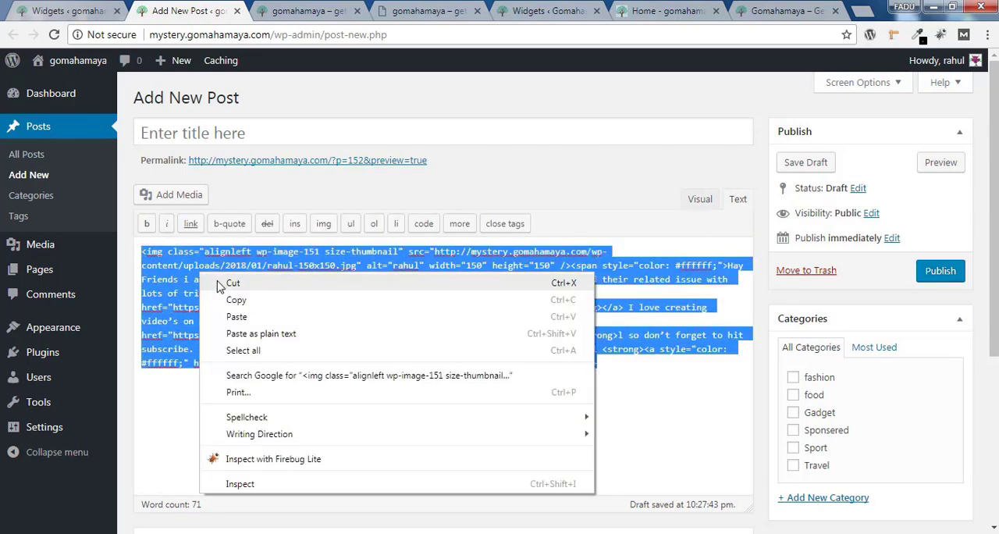
left_click(233, 283)
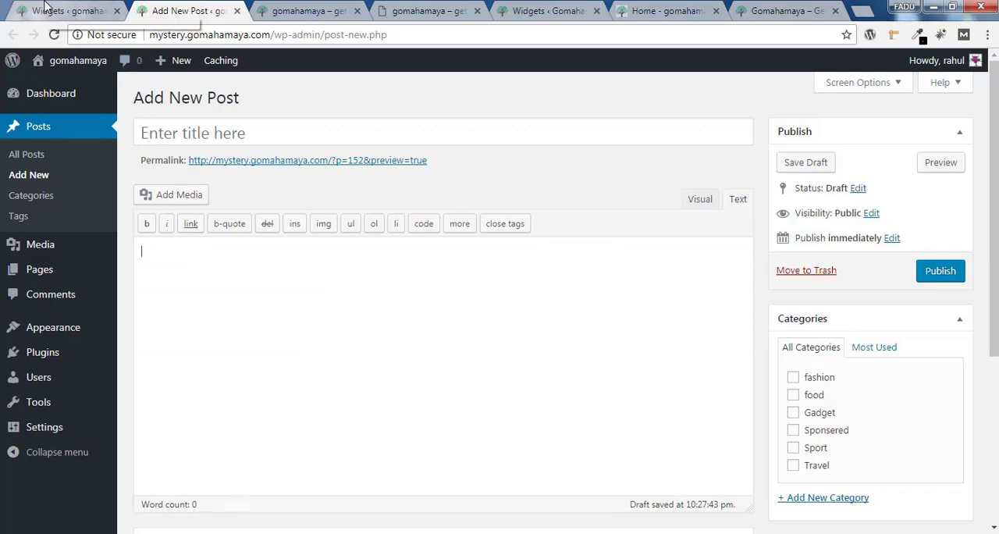
Replace the "About me" widget's HTML with the recolored version from the post and save the widget
left_click(55, 10)
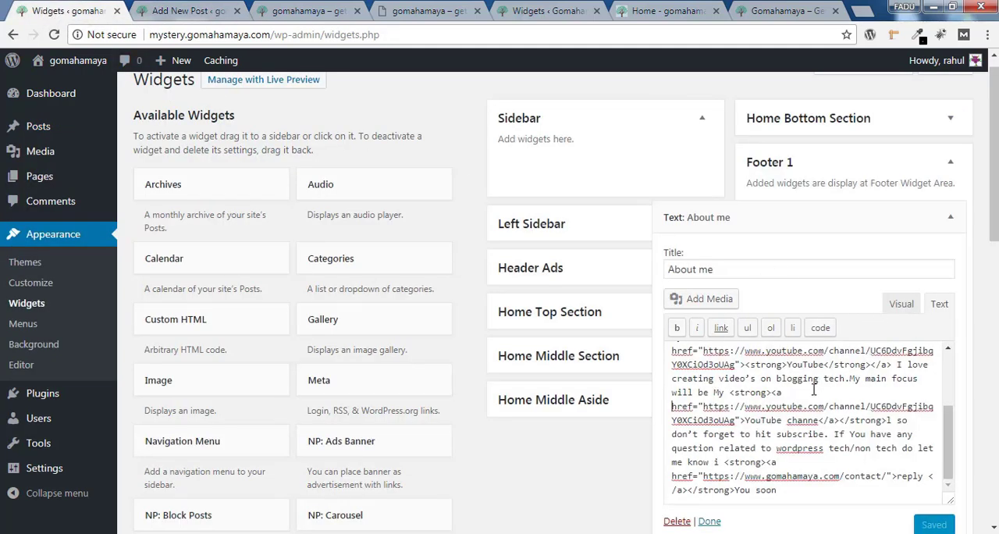
key("ctrl+a")
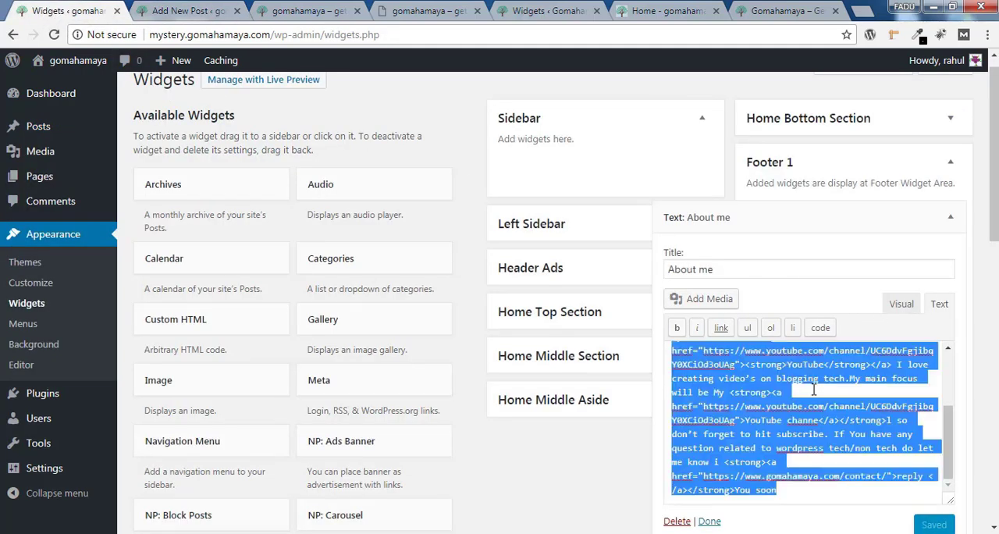
key("BackSpace")
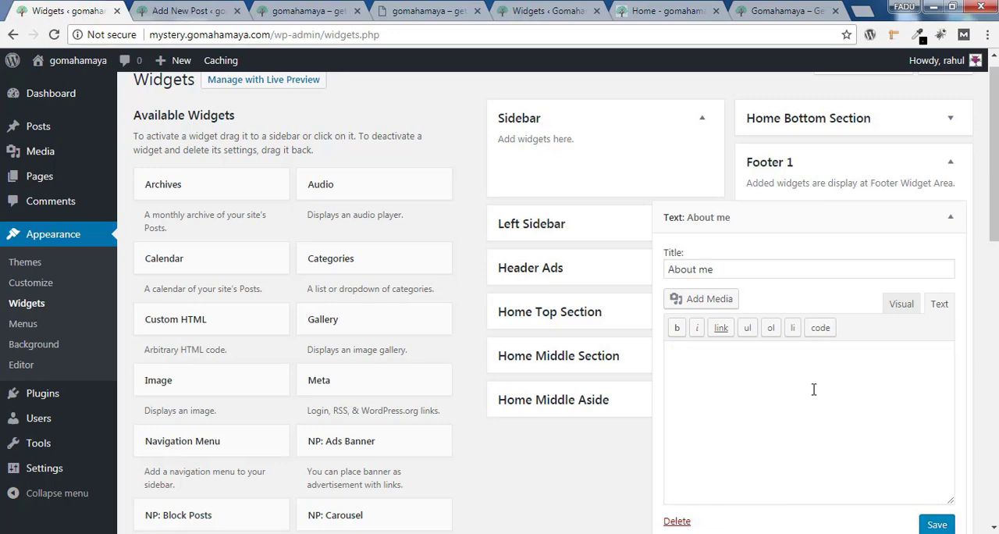
key("ctrl+v")
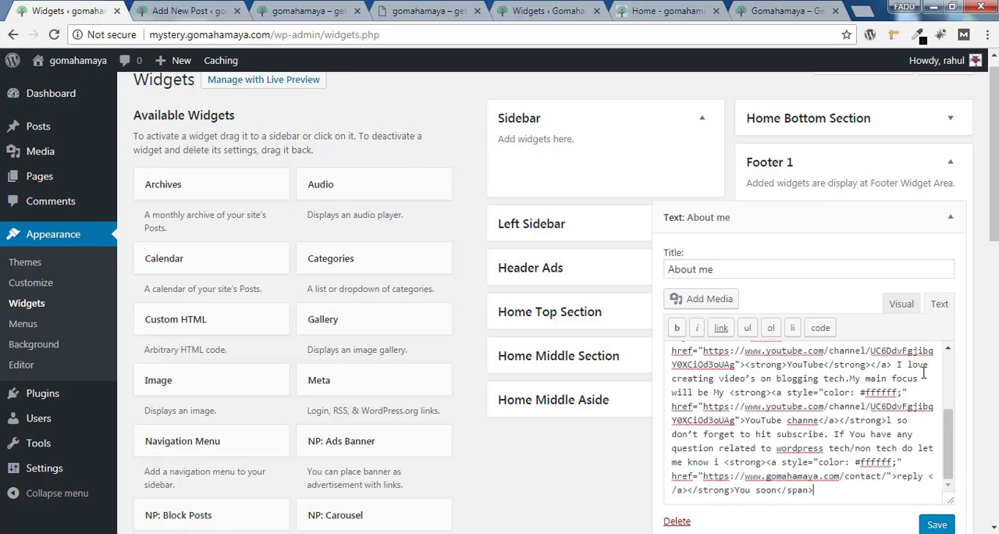
left_click(936, 526)
Reload the live site and check the legibility of the "About me" text in the footer
left_click(176, 10)
left_click(306, 10)
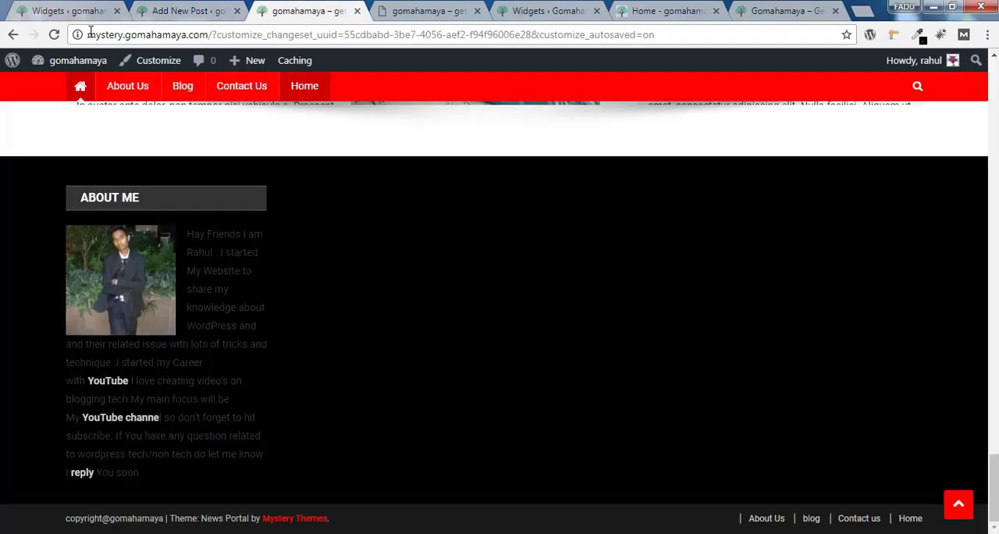
left_click(54, 35)
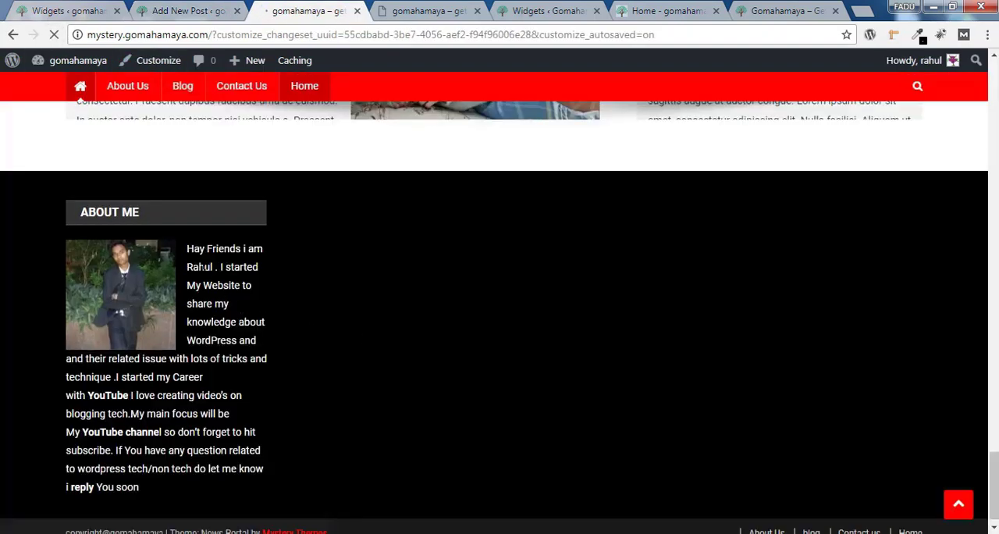
left_click_drag(202, 252, 258, 376)
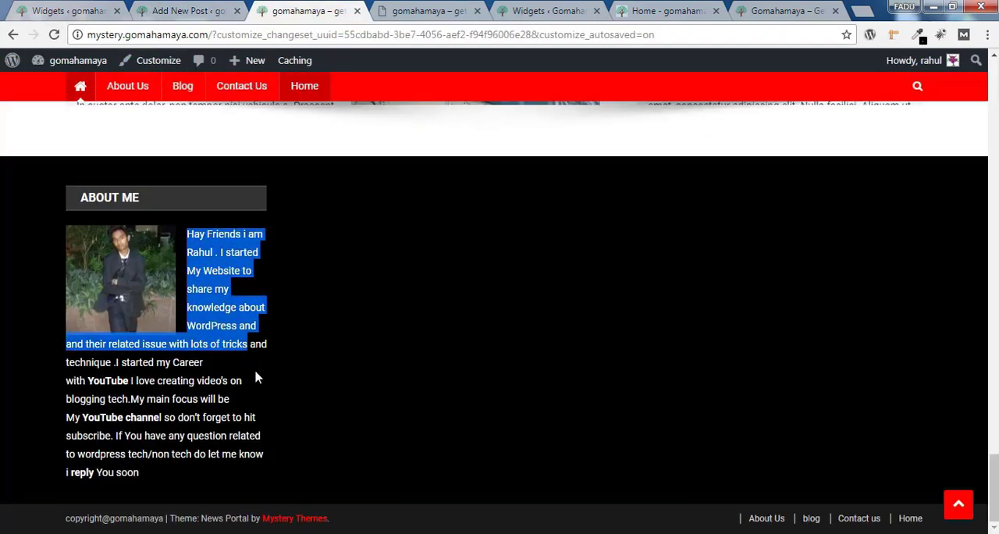
left_click(301, 284)
Return to the widgets page and collapse the finished "About me" widget in Footer 1
left_click(69, 9)
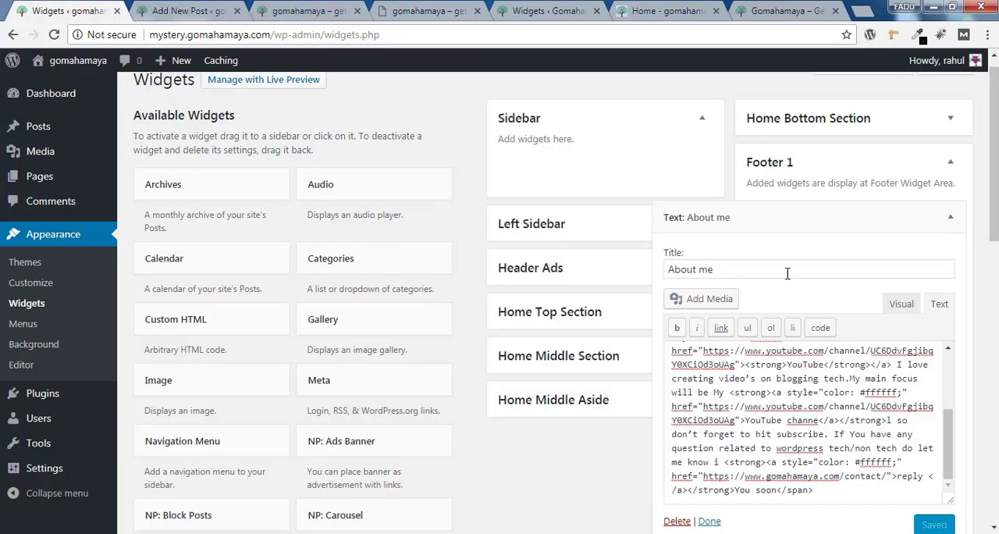
scroll(787, 273, "down", 3)
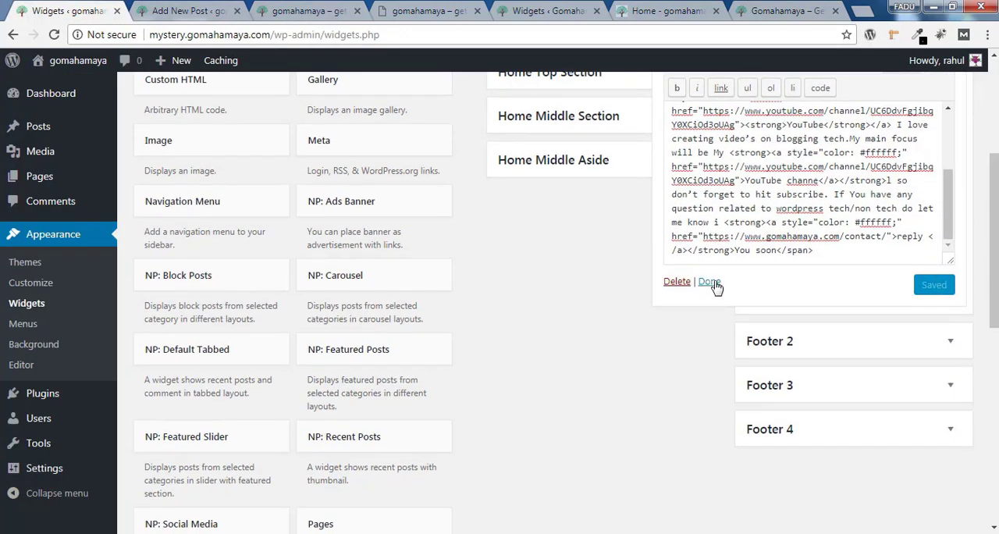
left_click(712, 286)
scroll(716, 286, "up", 3)
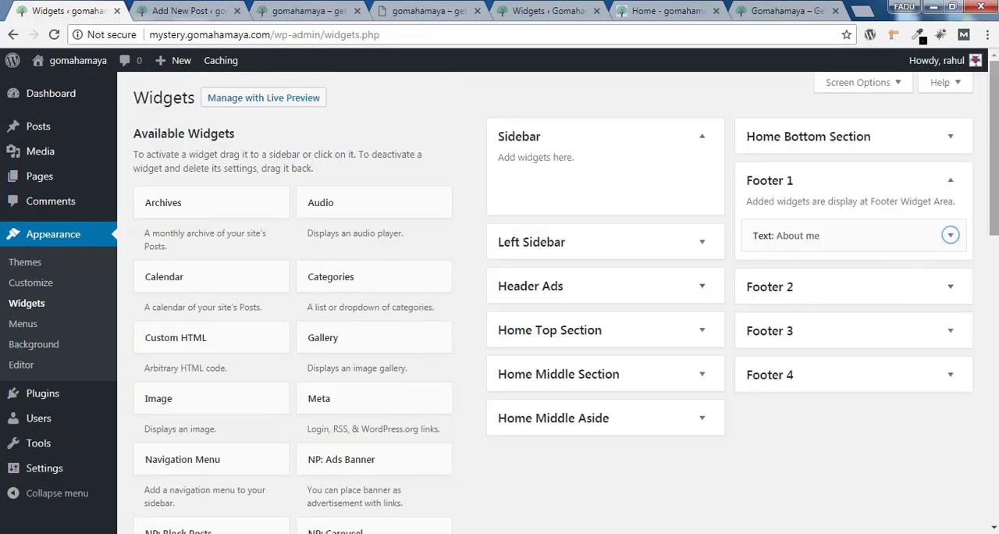
Add the Recent Posts widget to Footer 2 and title it "Latest Post"
scroll(559, 303, "down", 7)
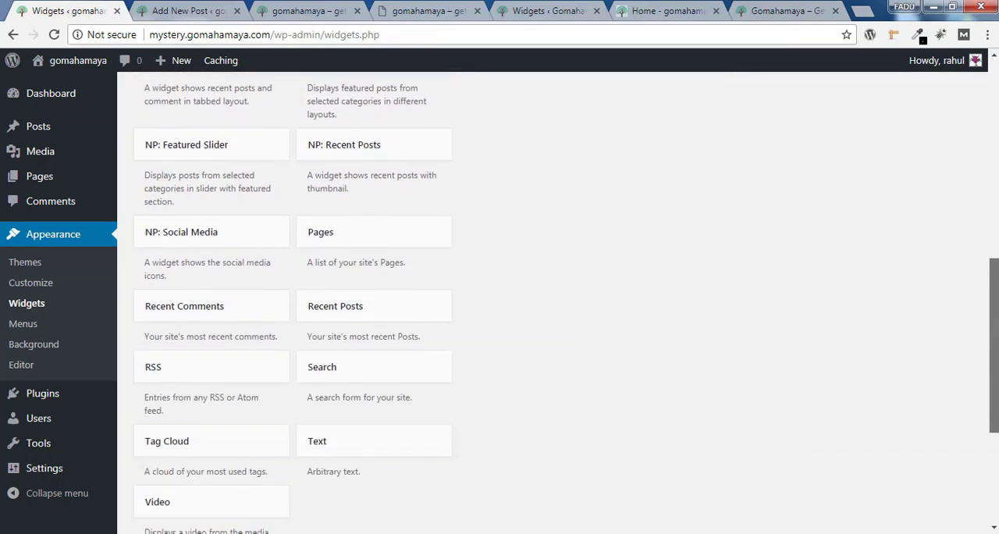
scroll(559, 303, "down", 1)
scroll(559, 303, "up", 6)
scroll(559, 303, "down", 2)
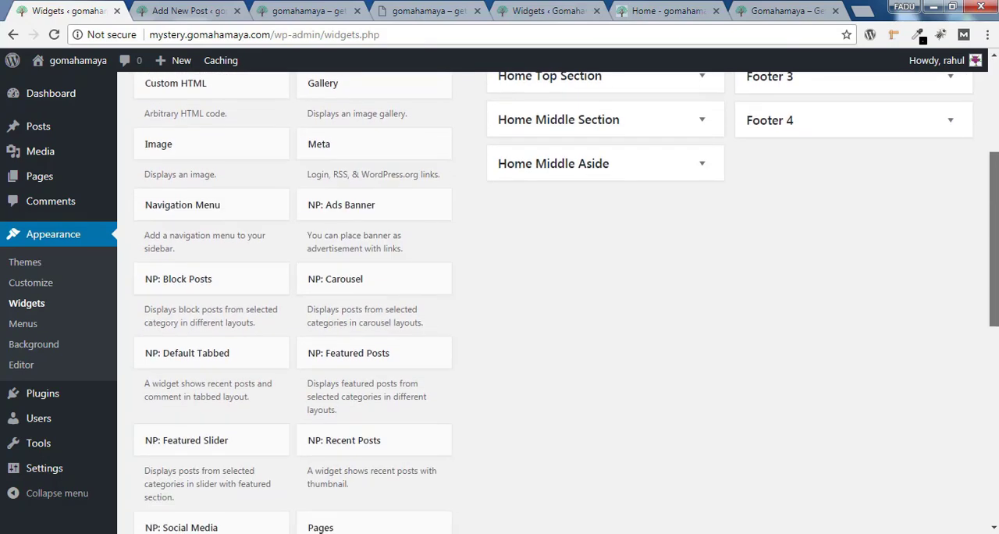
scroll(963, 308, "down", 2)
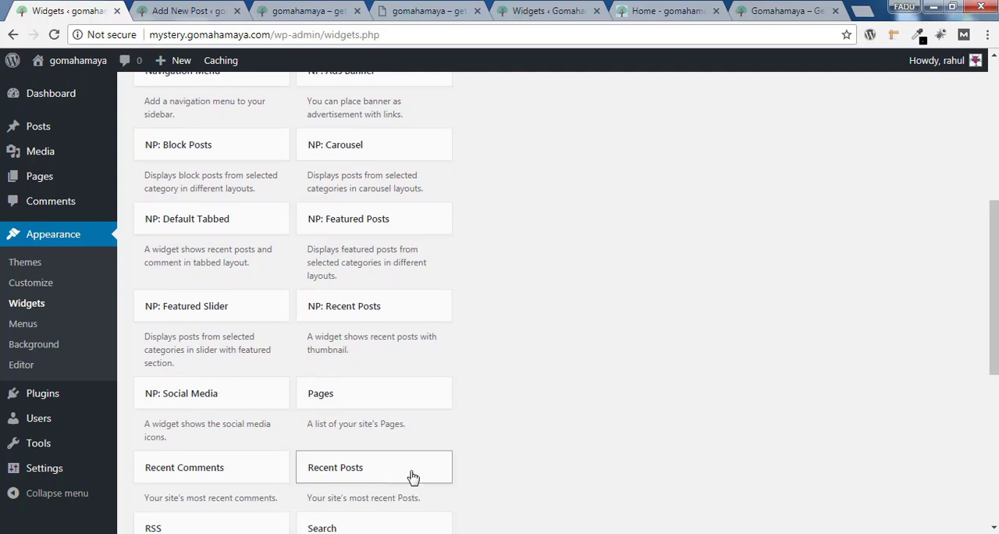
left_click(413, 475)
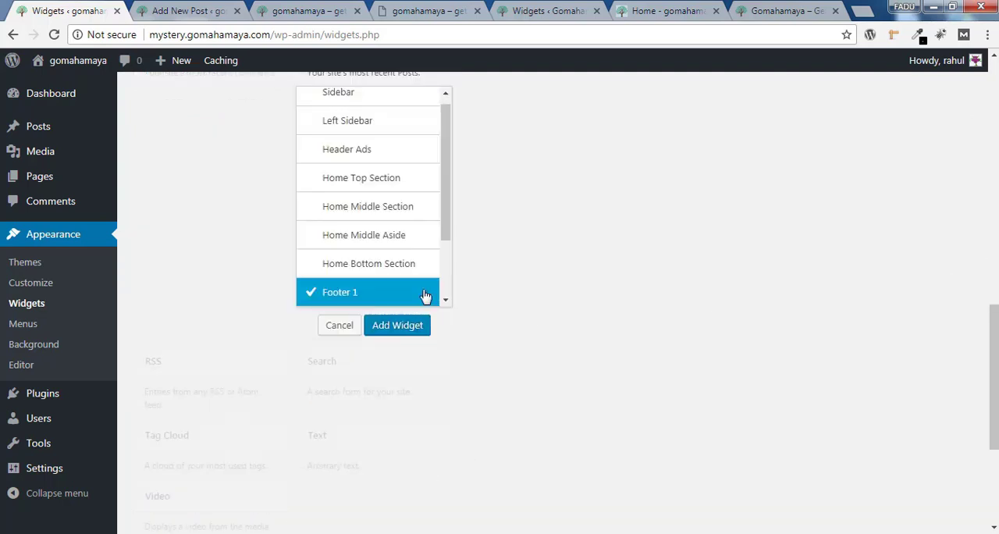
scroll(352, 270, "down", 1)
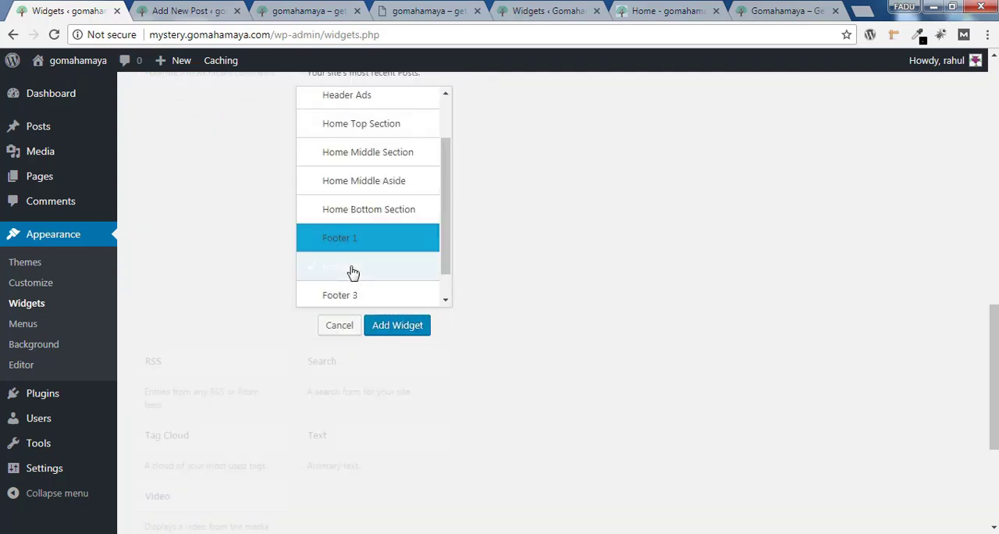
left_click(352, 267)
left_click(411, 331)
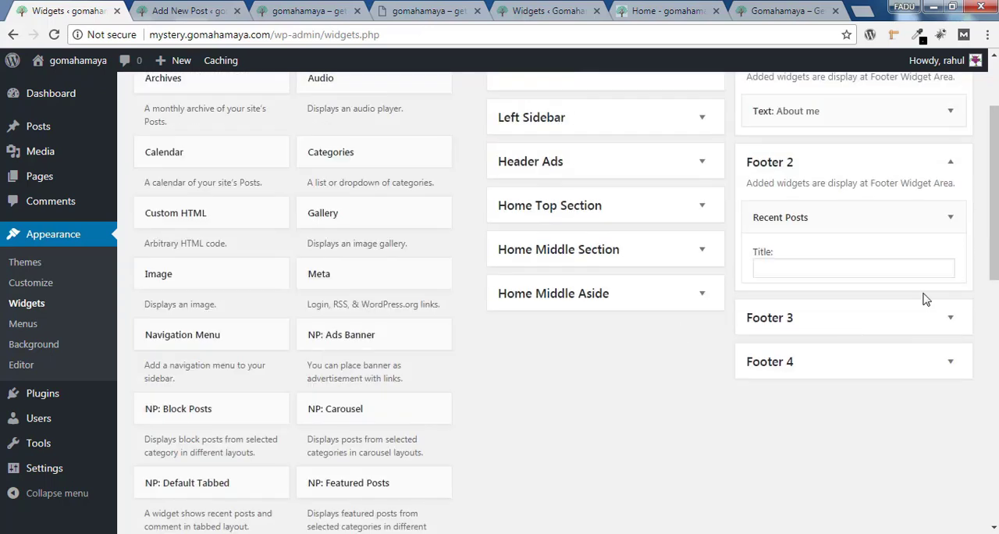
left_click(783, 270)
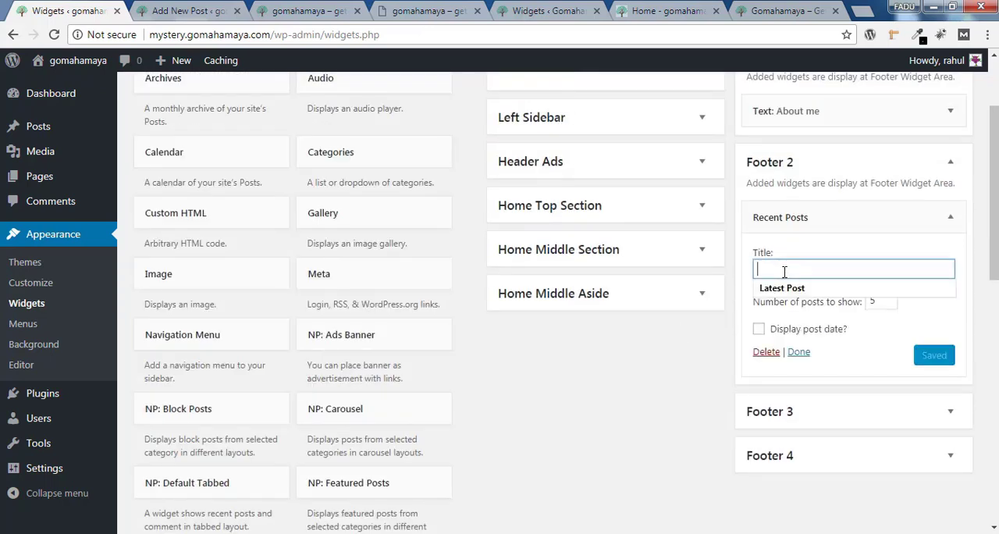
left_click(790, 288)
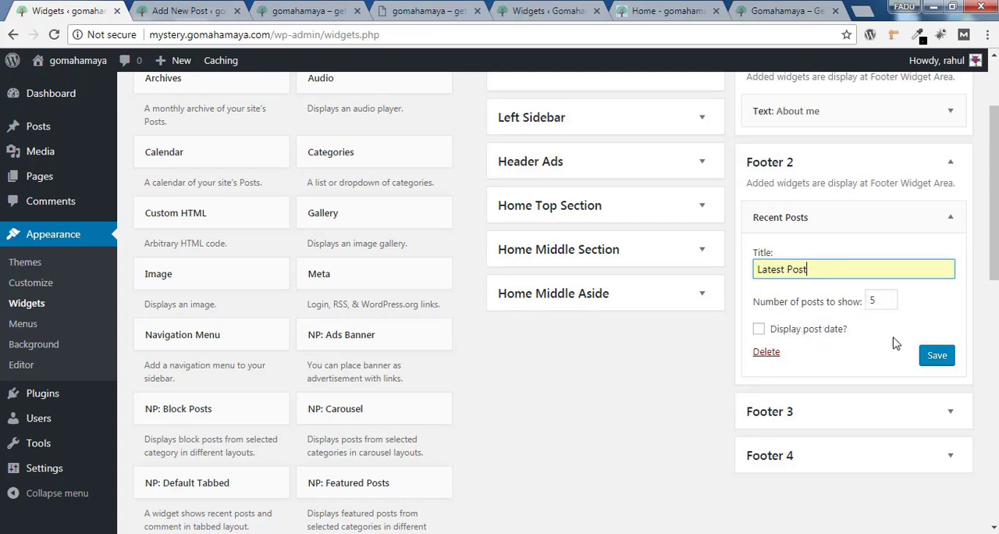
Save the "Latest Post" widget in Footer 2 and reload the live site to check it in the footer
left_click(937, 357)
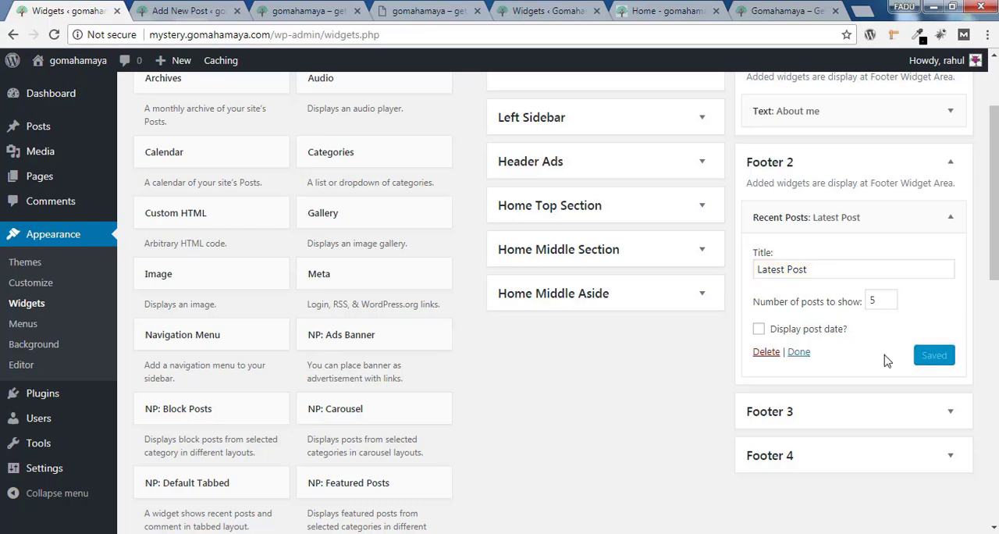
left_click(306, 9)
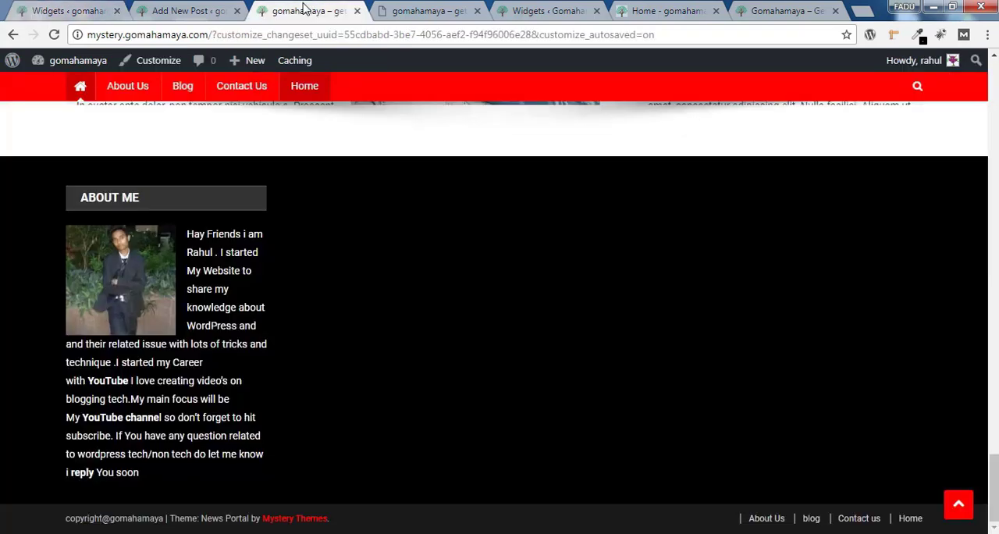
left_click(54, 35)
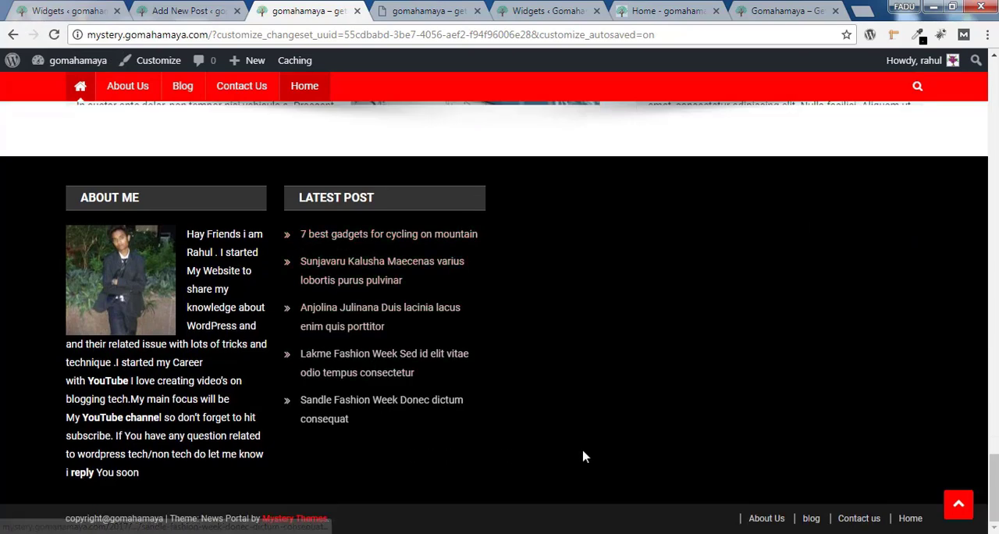
Return to the widgets page and add the Categories widget to Footer 3
left_click(62, 11)
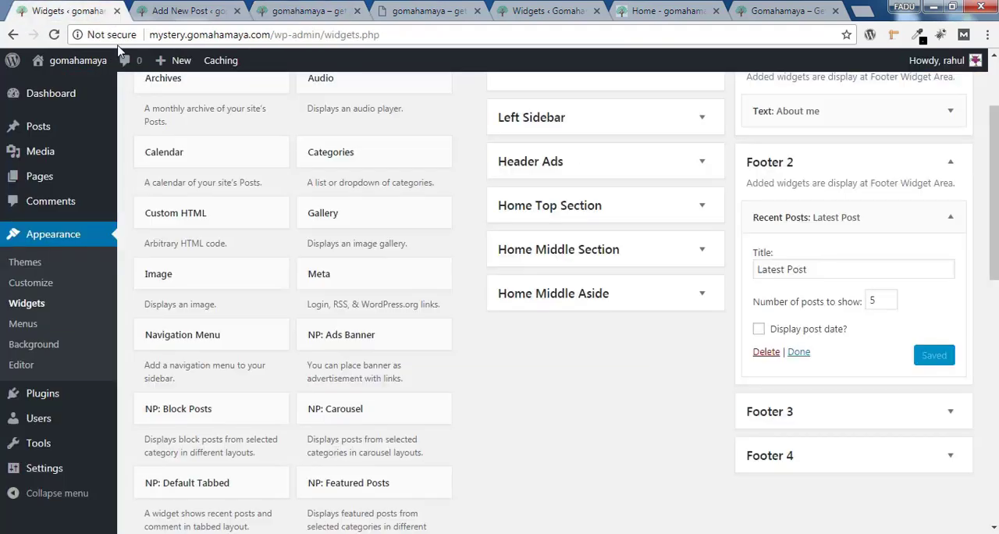
scroll(953, 332, "down", 2)
left_click(875, 239)
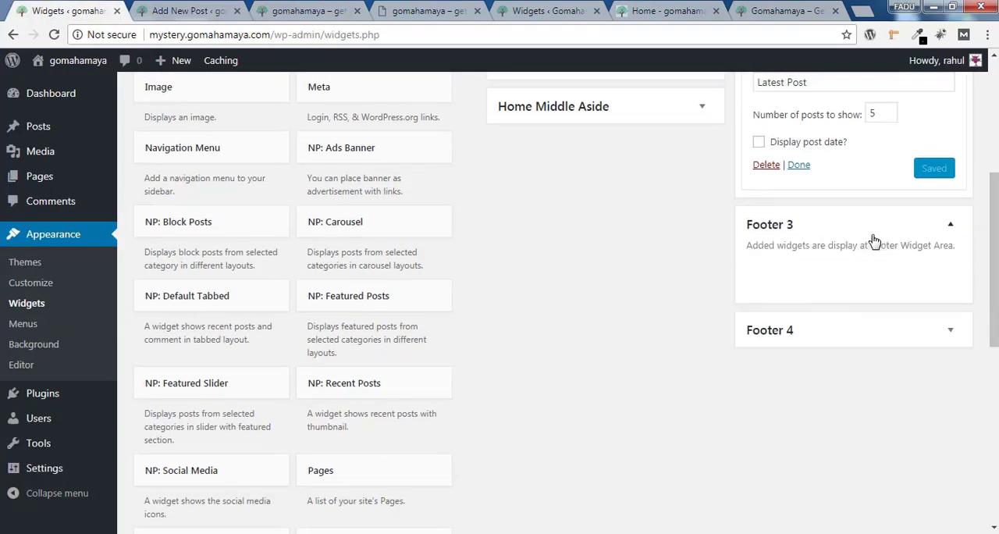
left_click_drag(996, 235, 995, 134)
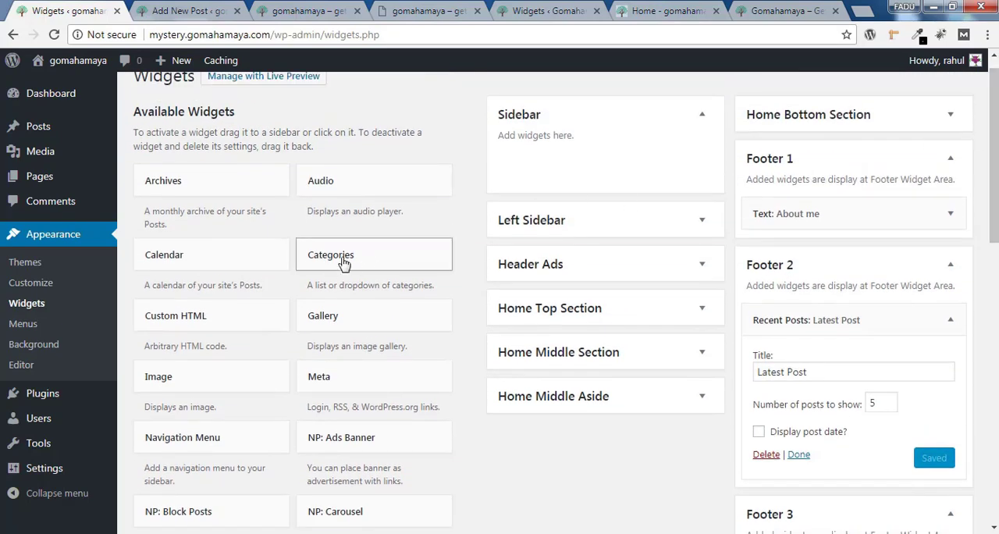
left_click(369, 266)
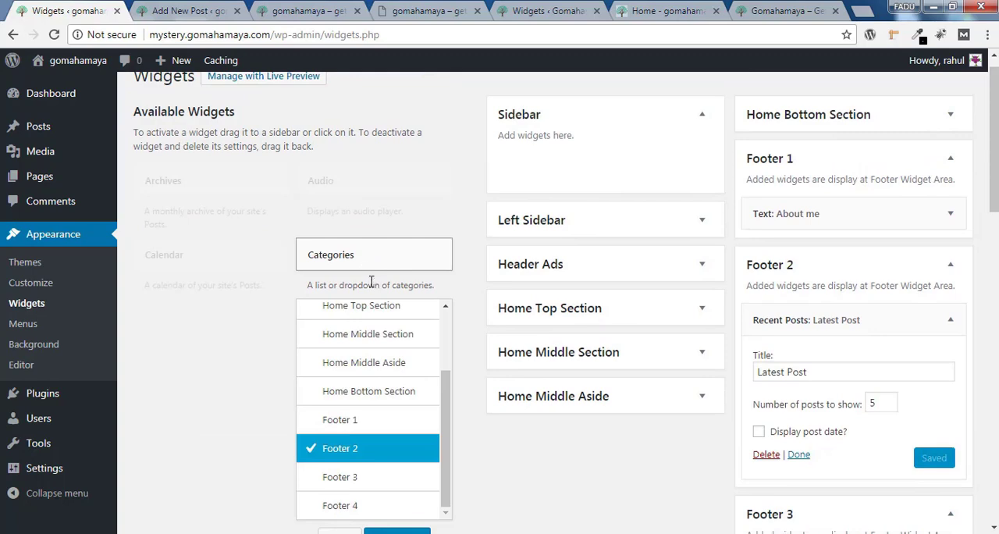
left_click(348, 478)
scroll(347, 478, "down", 2)
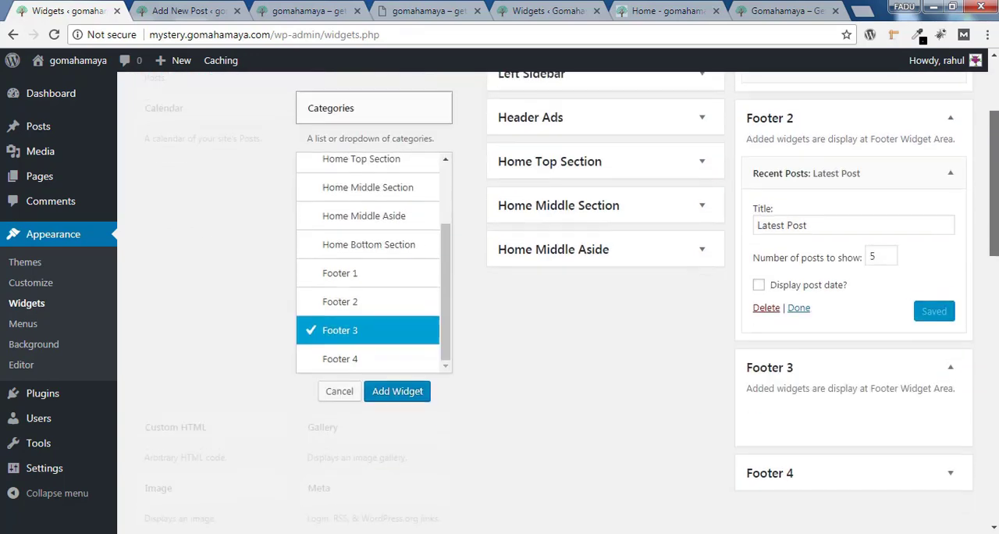
left_click(393, 396)
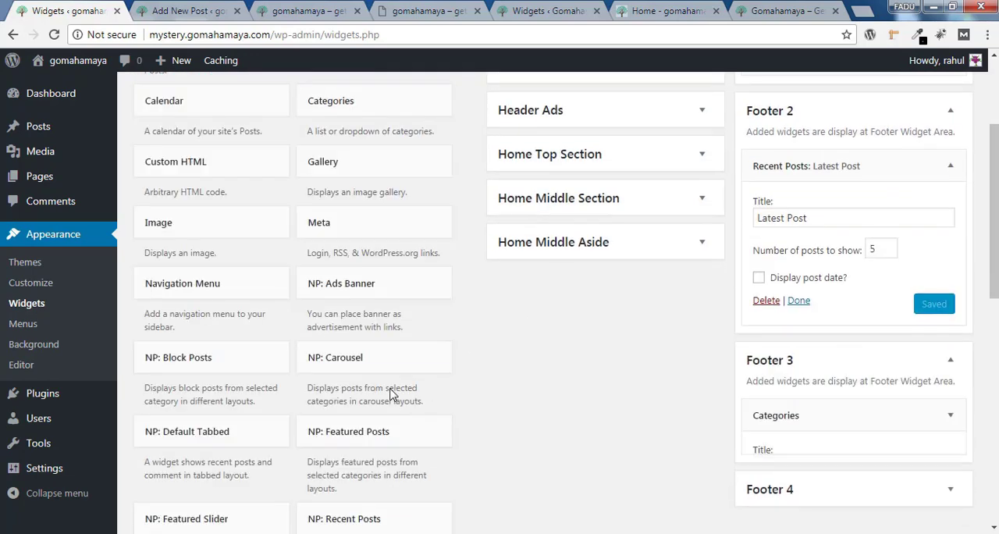
Title the Categories widget "categories", enable post counts and hierarchy, and save it
left_click(797, 232)
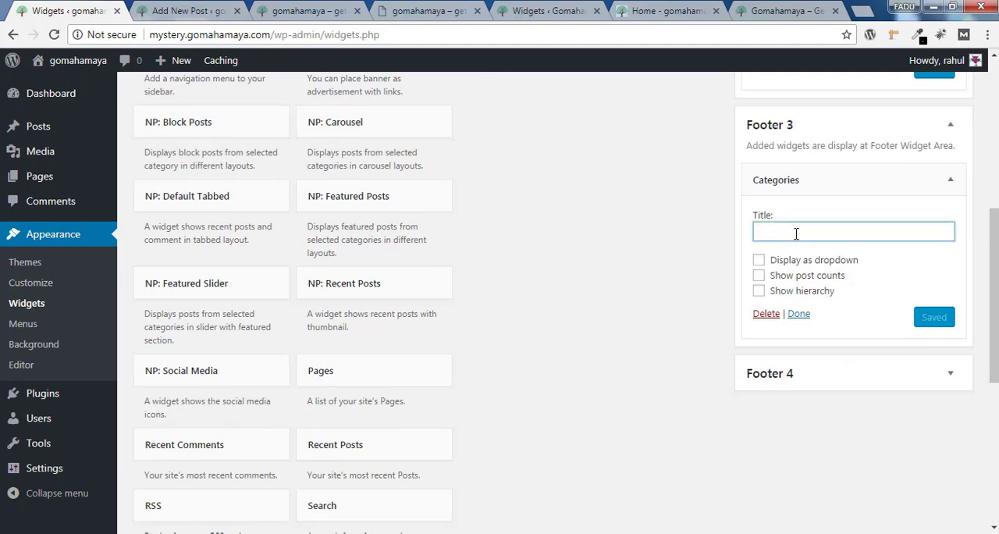
type("categories")
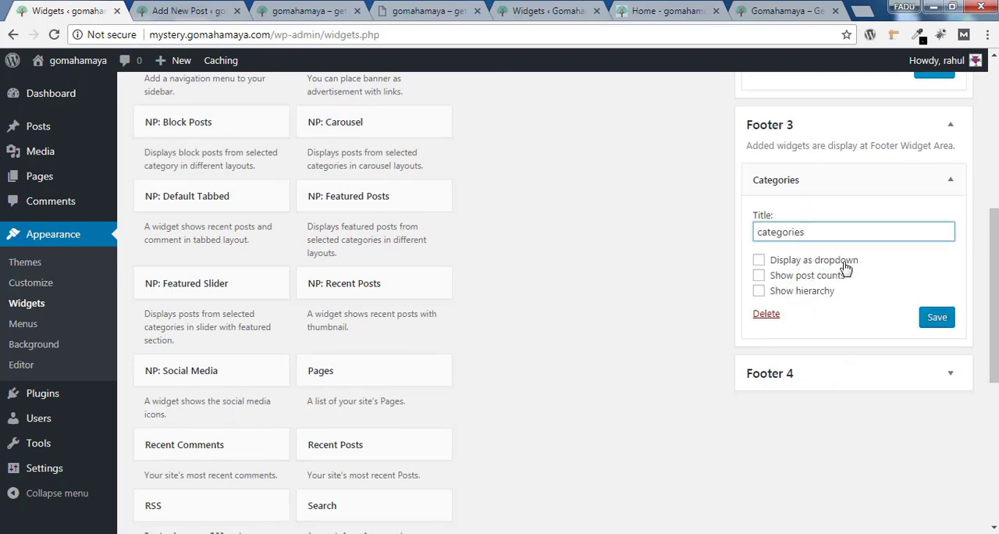
left_click(759, 275)
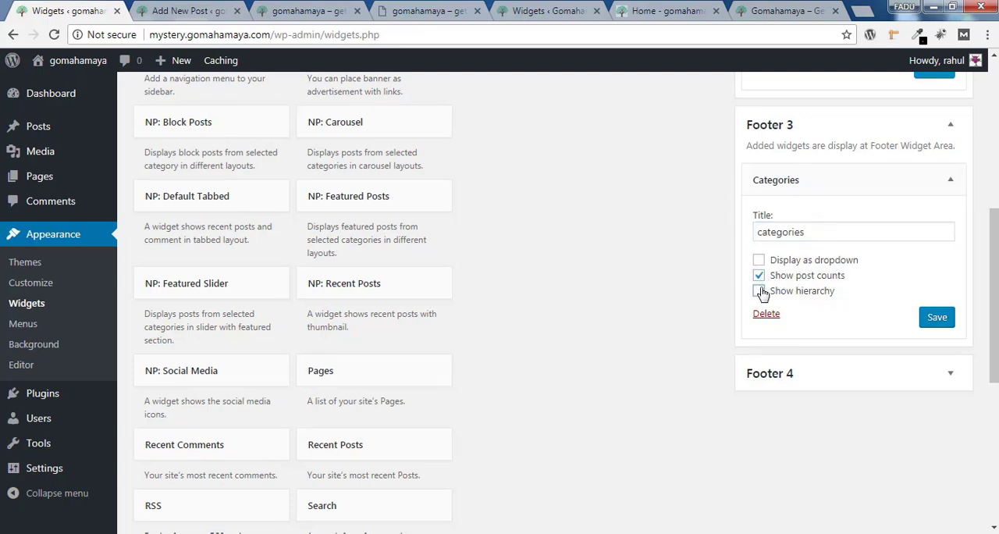
left_click(759, 290)
left_click(937, 320)
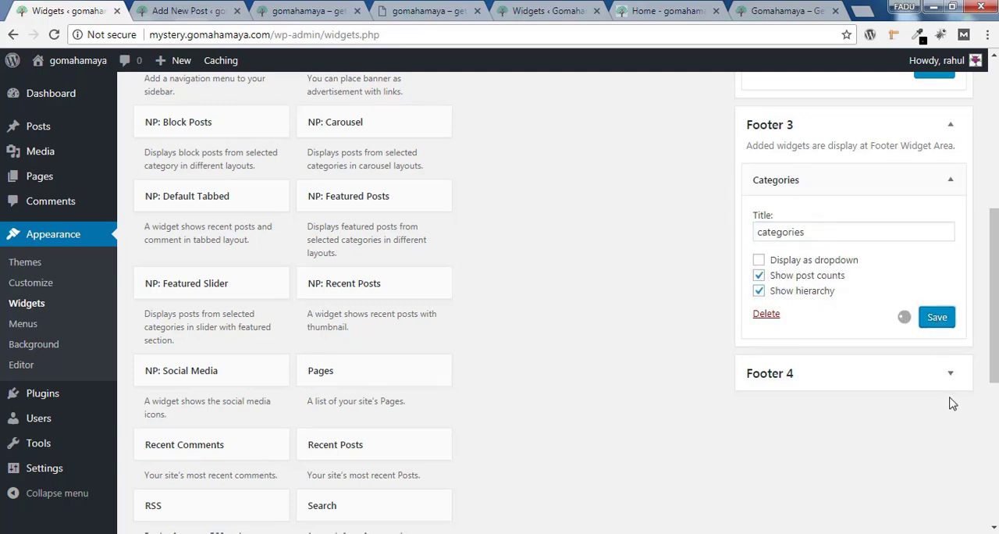
Add the Meta widget to Footer 4, title it "Meta" and save it
left_click(950, 377)
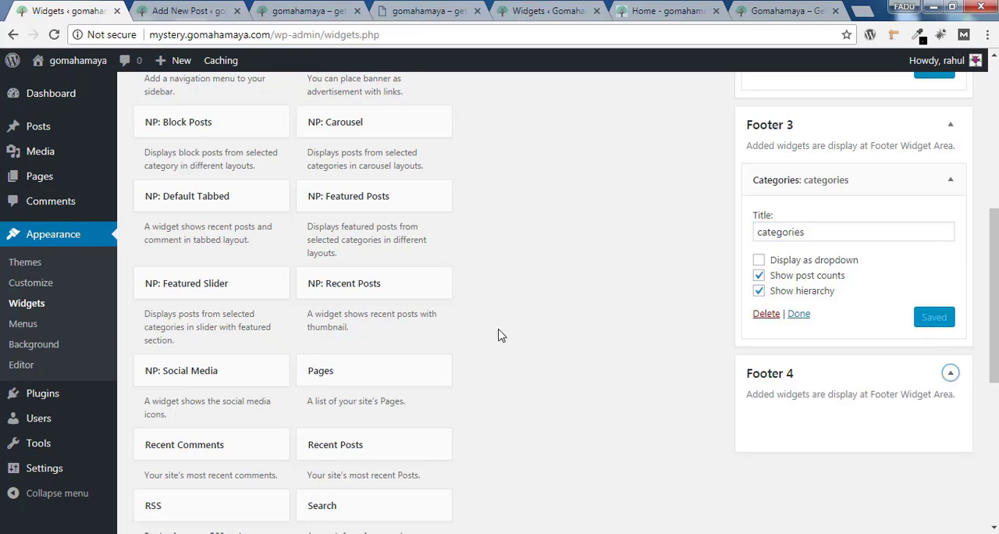
scroll(572, 320, "up", 4)
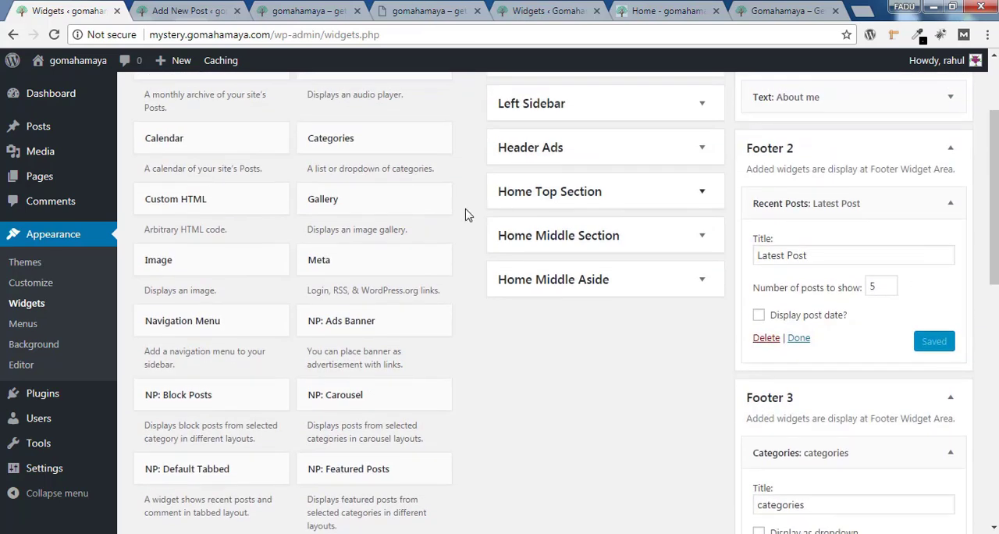
left_click(417, 269)
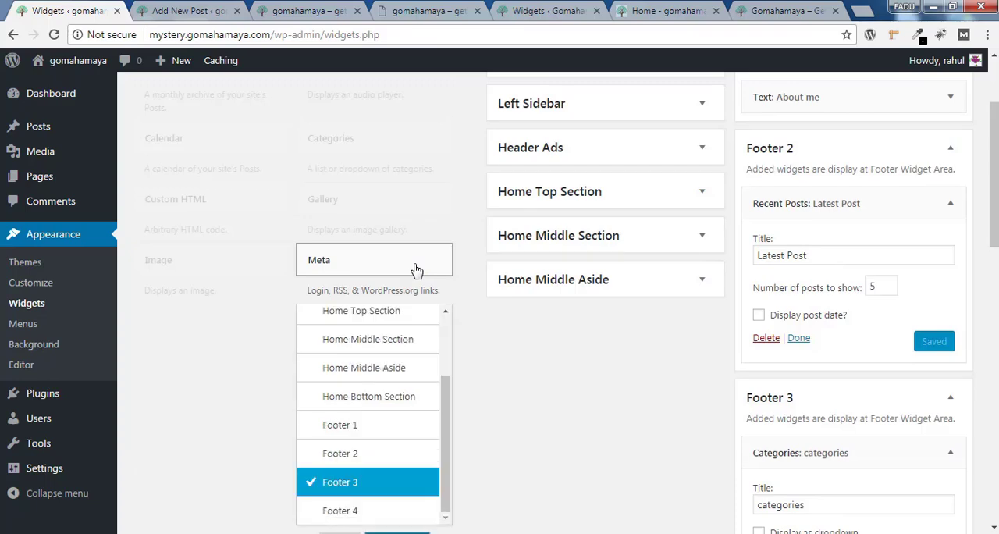
left_click(353, 518)
scroll(694, 408, "down", 3)
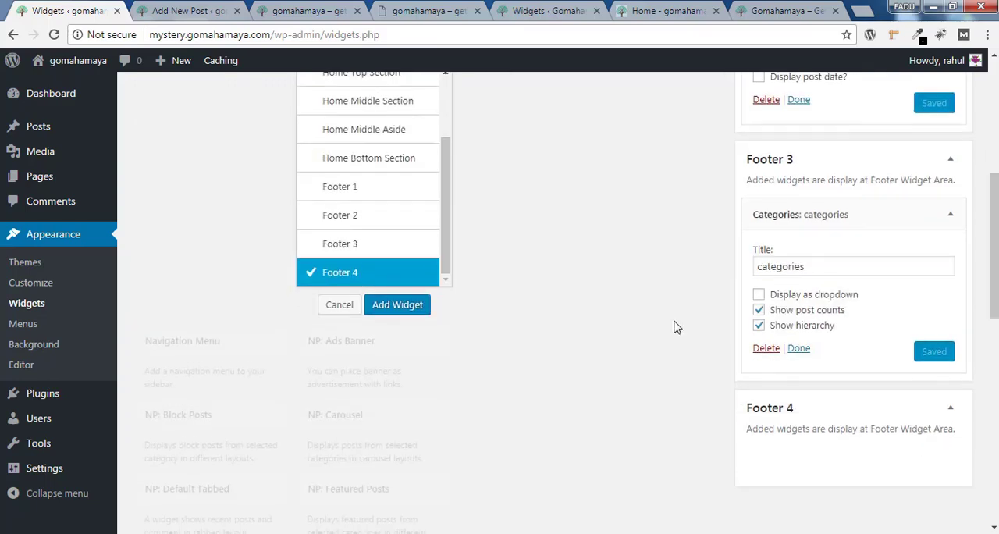
left_click(398, 305)
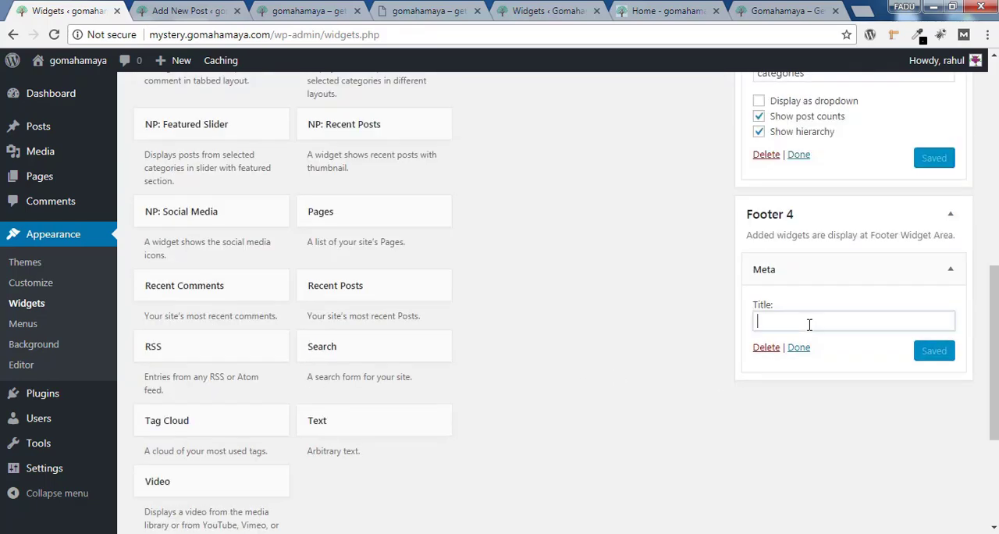
type("Meta")
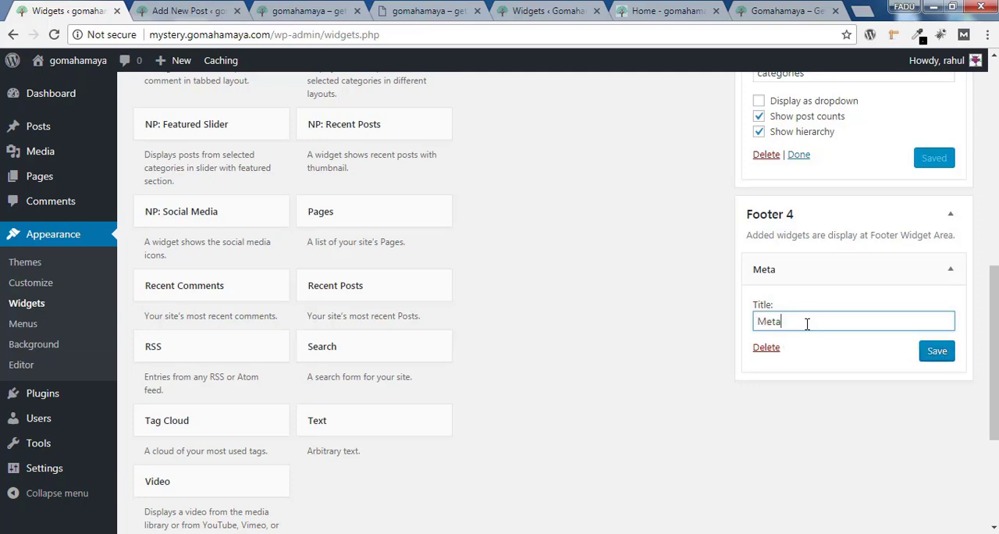
left_click(939, 356)
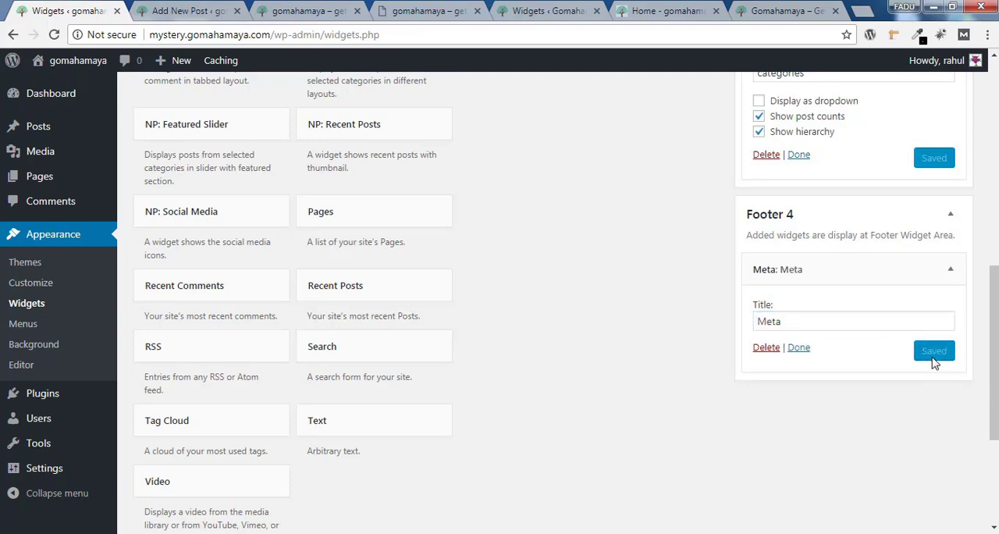
Reload the live site and check the Categories and Meta columns and the free space beneath Meta in the footer
left_click(295, 11)
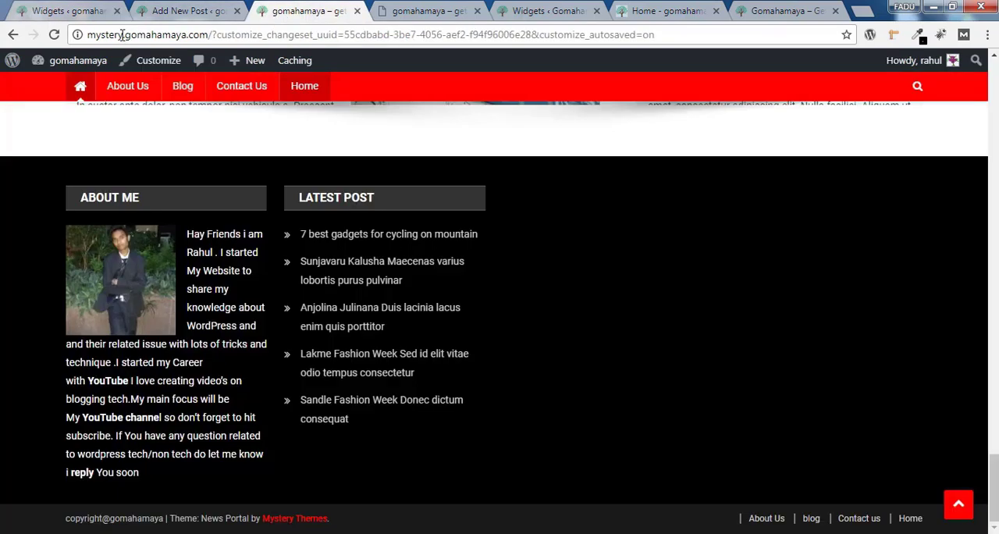
left_click(55, 35)
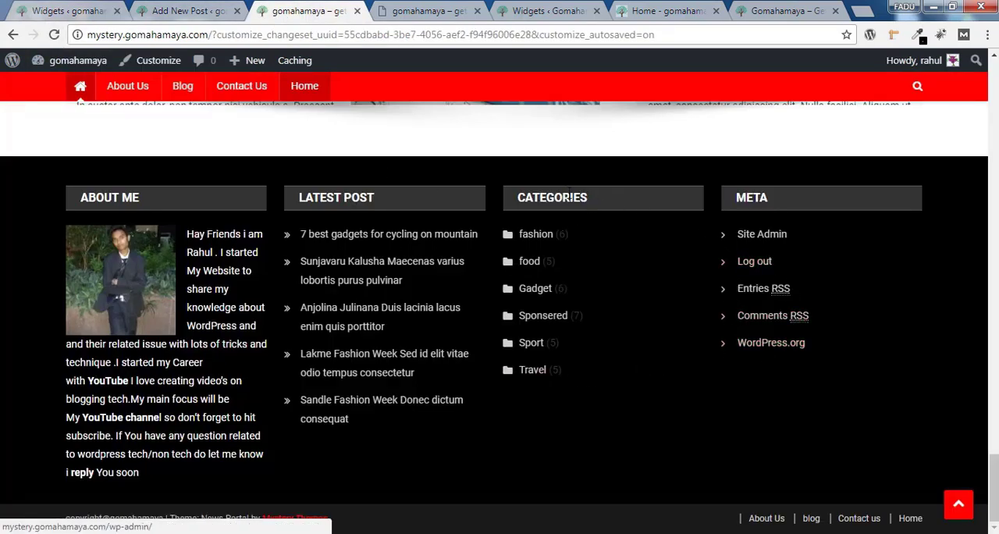
left_click_drag(739, 371, 930, 381)
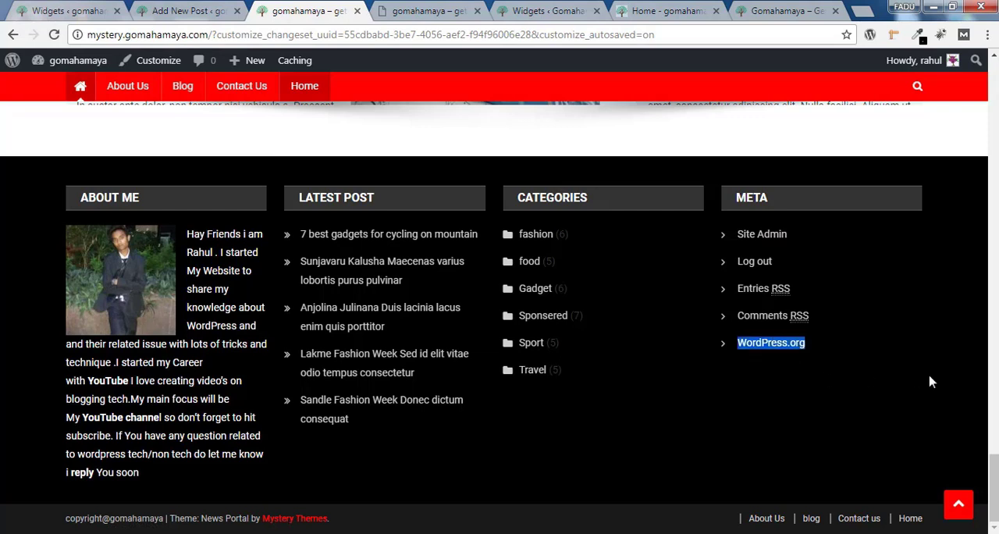
left_click_drag(749, 402, 969, 466)
Return to the widgets page, add the NP: Social Media widget to Footer 4, title it "Follows Us On" and save it
left_click(74, 10)
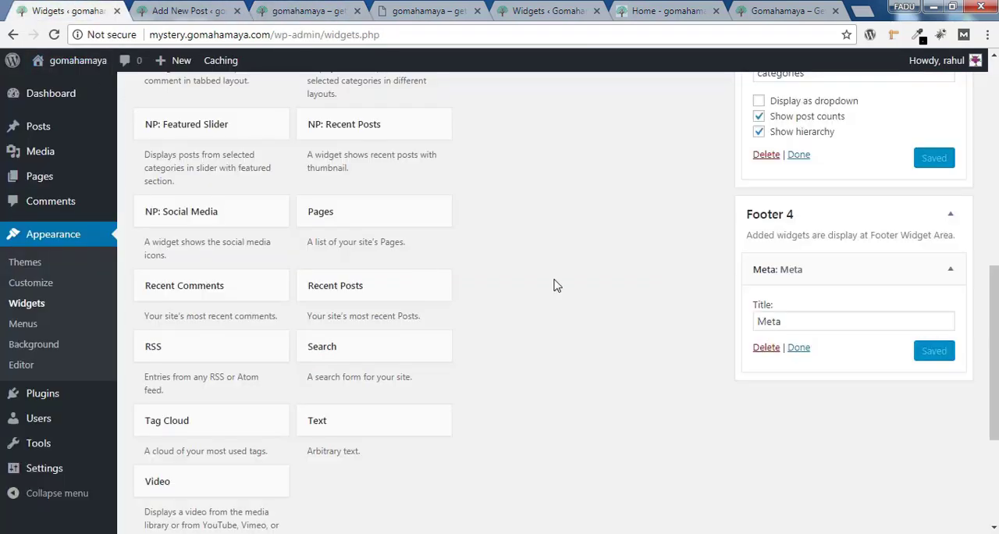
left_click(262, 226)
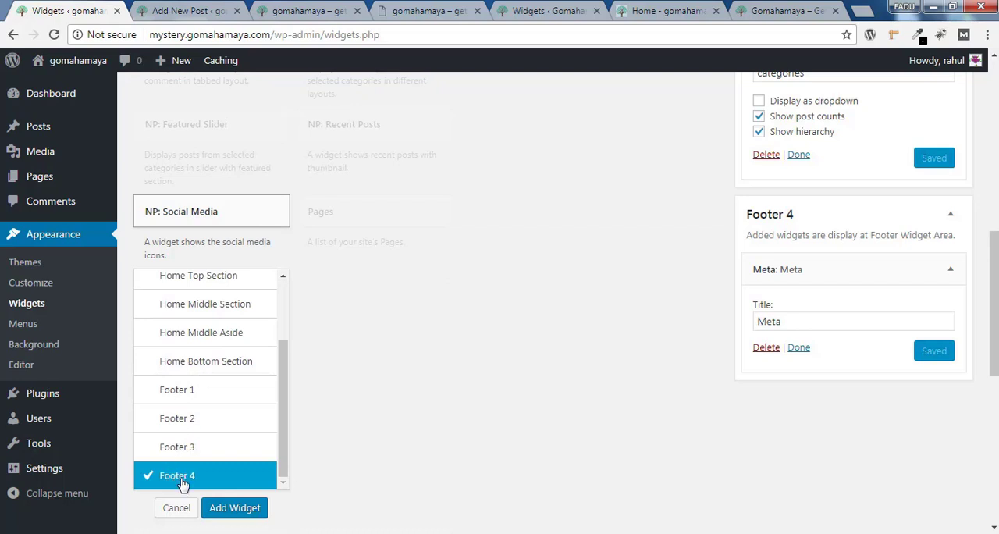
left_click(234, 508)
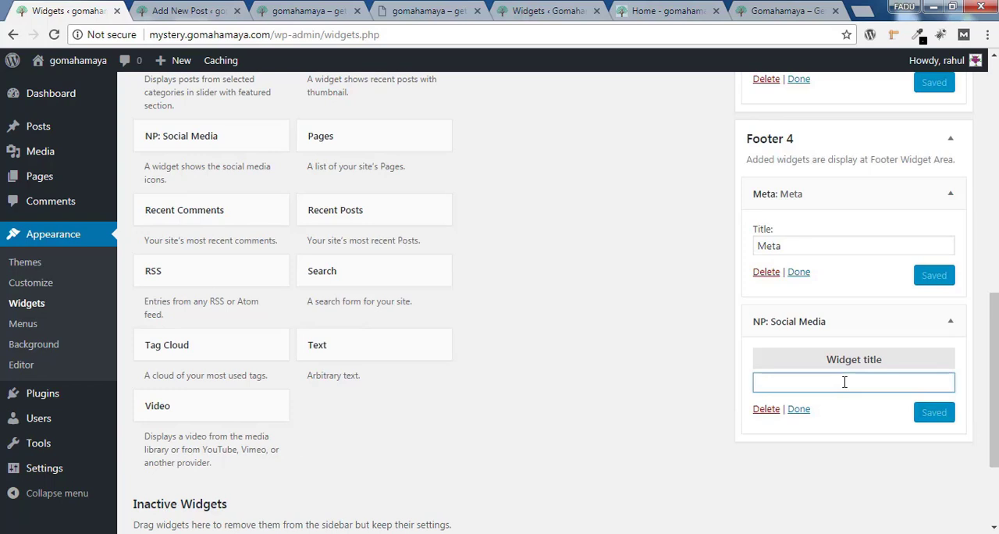
type("F")
left_click(859, 401)
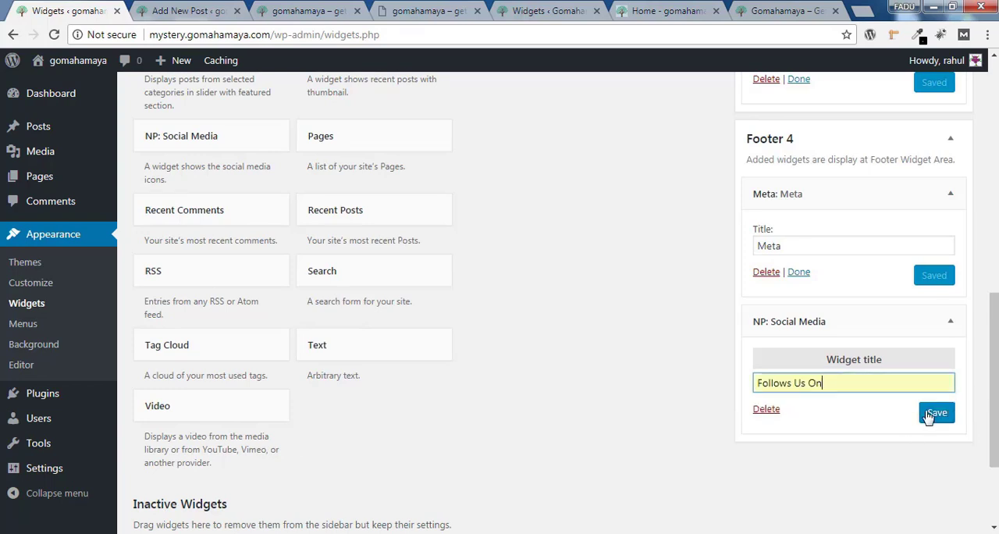
left_click(929, 414)
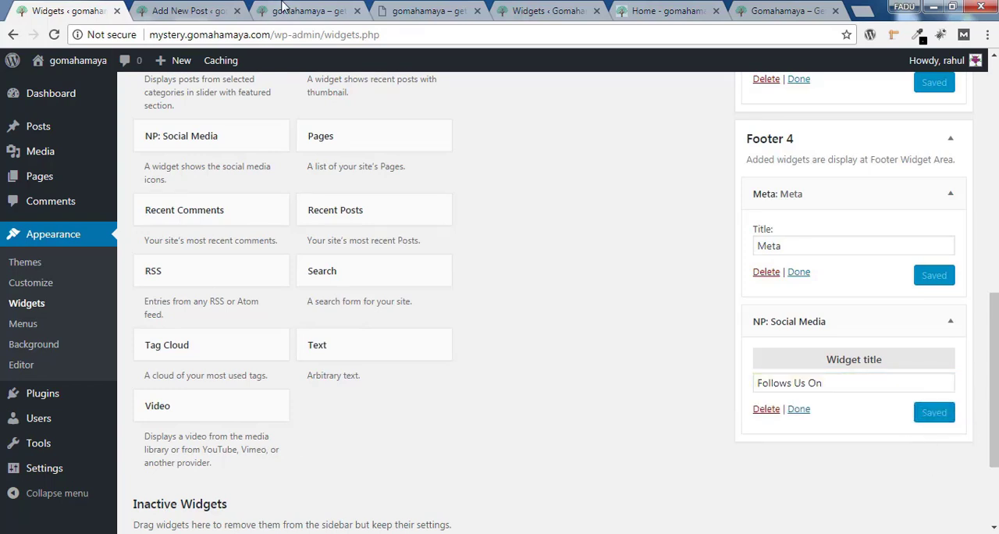
Reload the live site and check the social media icons in the footer's fourth column
left_click(285, 7)
left_click(58, 37)
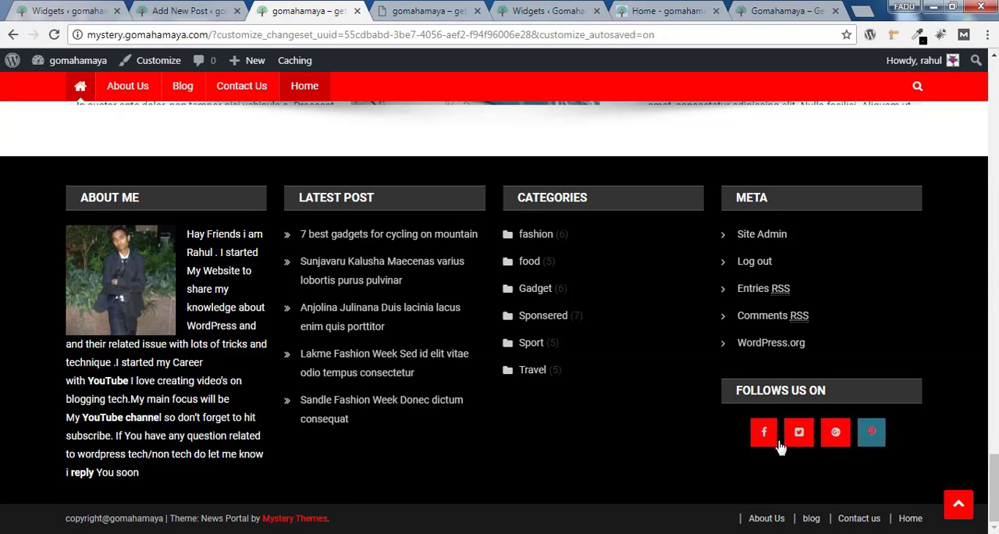
Open the site's Customizer in a new tab and review the Colors section under General Settings
middle_click(159, 60)
left_click(389, 12)
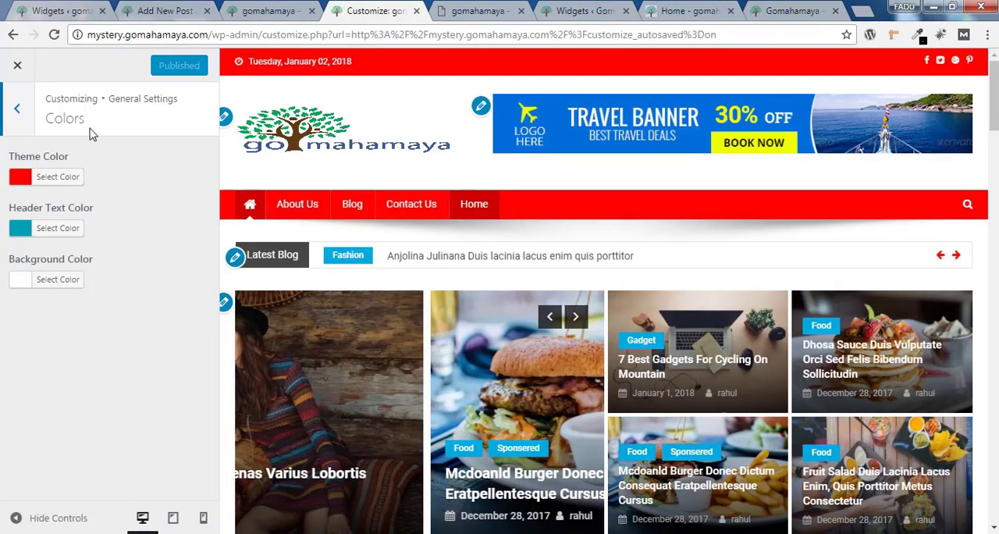
left_click_drag(58, 100, 159, 100)
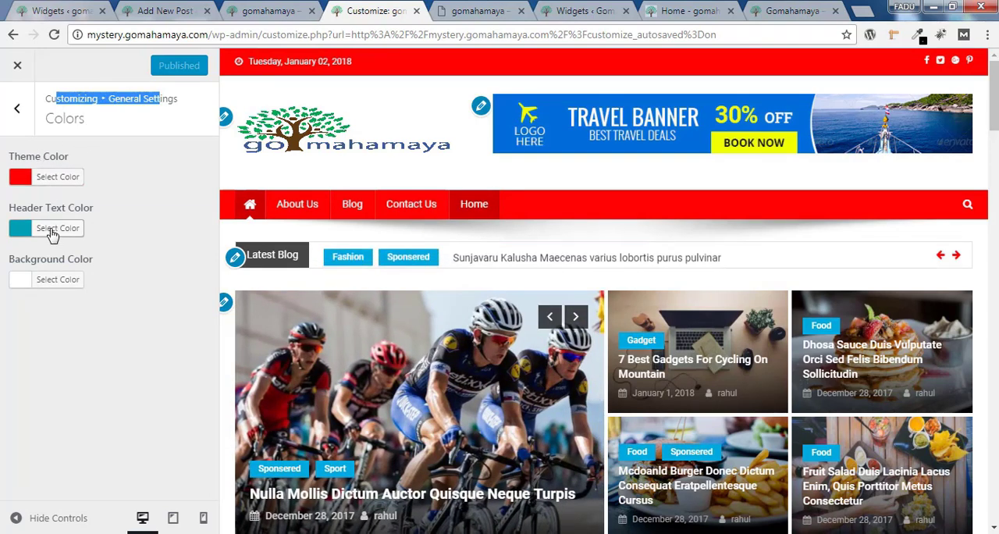
Return to the live site and examine the "Find Us On" social icons section in the homepage sidebar
key("ctrl+shift+Tab")
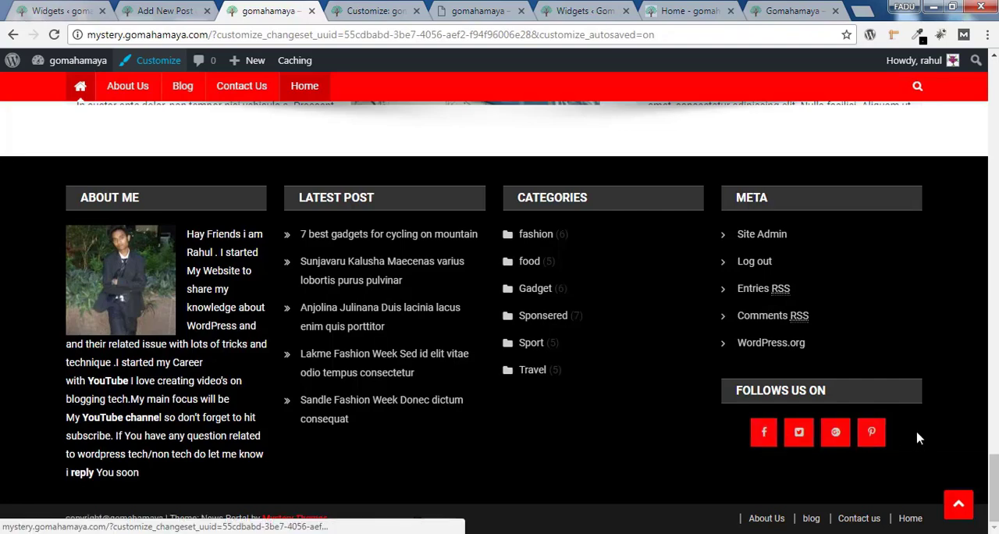
scroll(977, 284, "up", 15)
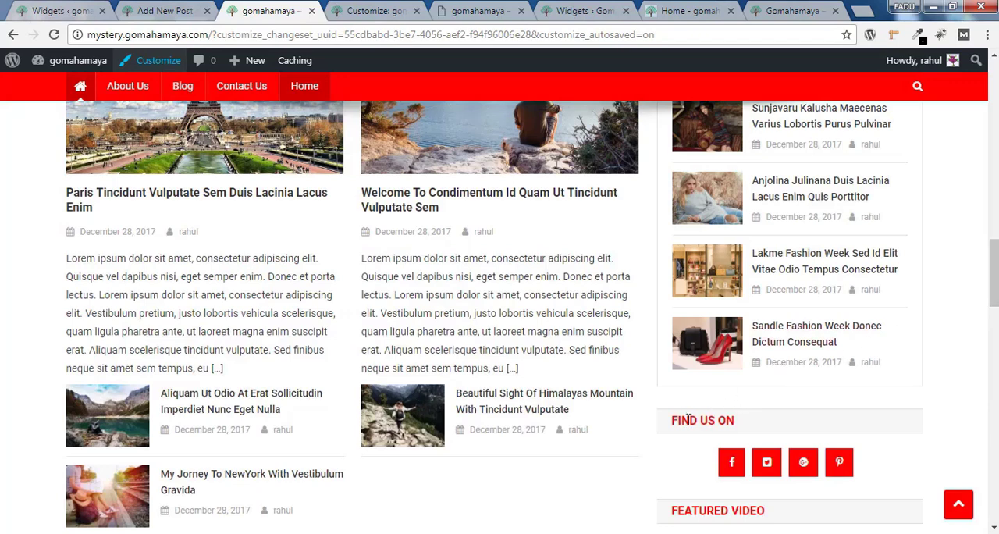
left_click_drag(668, 426, 755, 430)
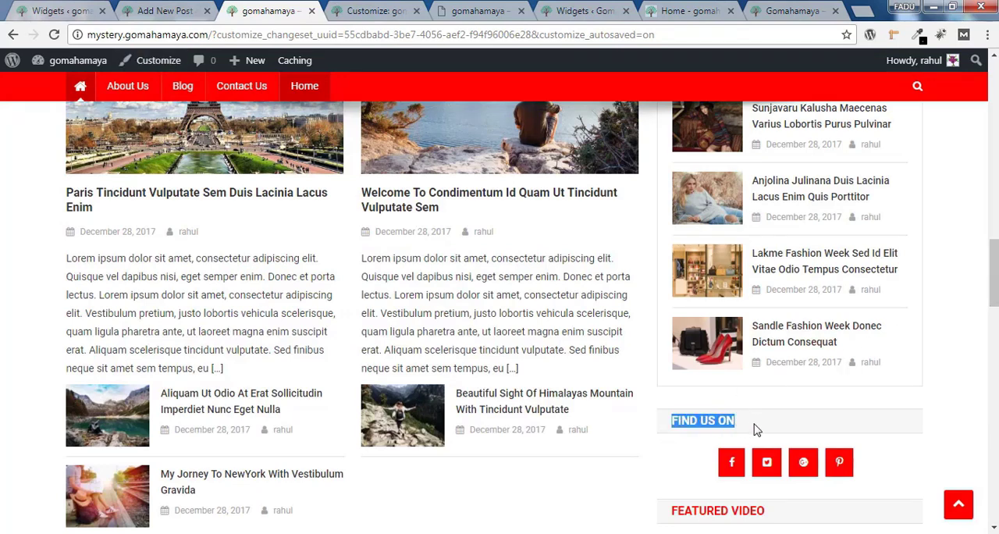
left_click(896, 455)
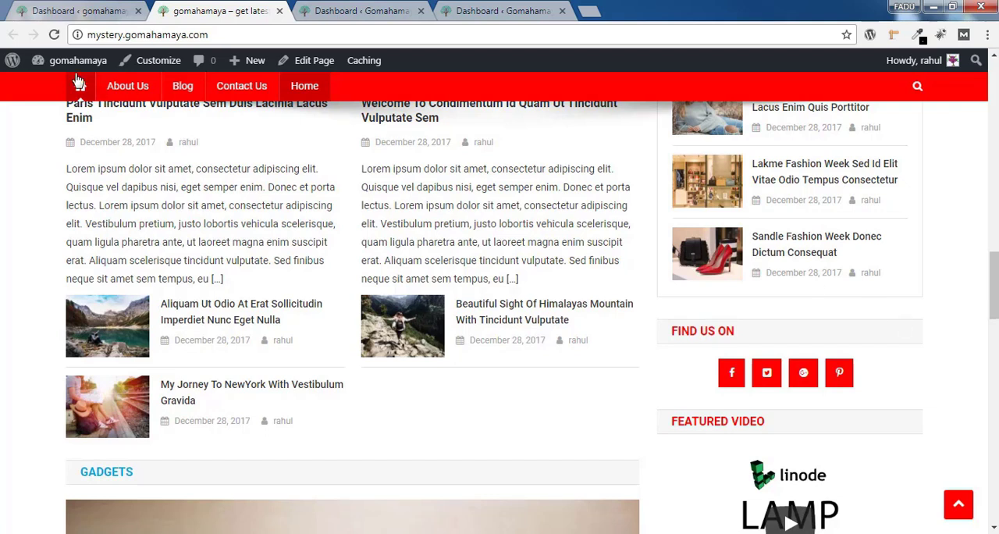
Go from the live site to the admin dashboard and open the Menus page under Appearance
mouse_move(78, 62)
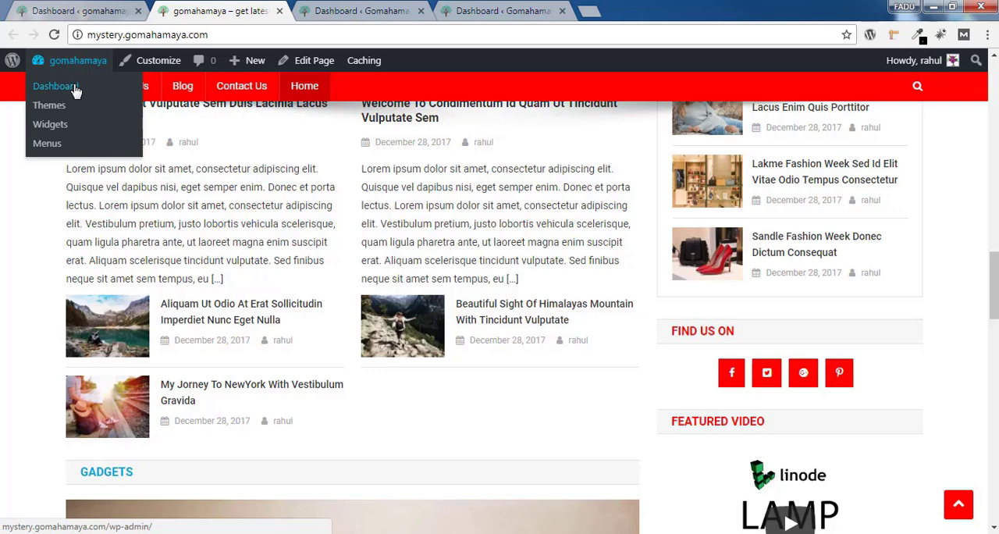
left_click(76, 90)
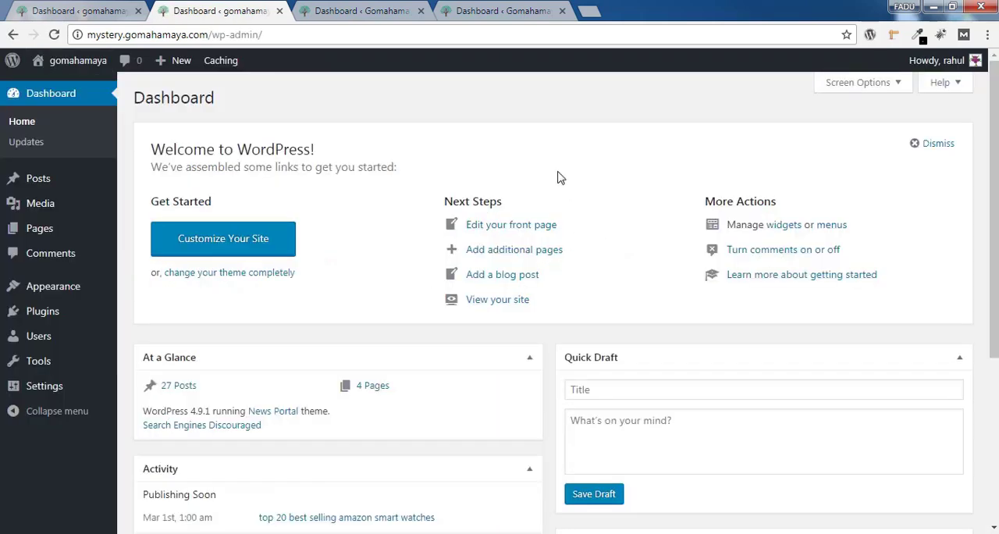
mouse_move(62, 299)
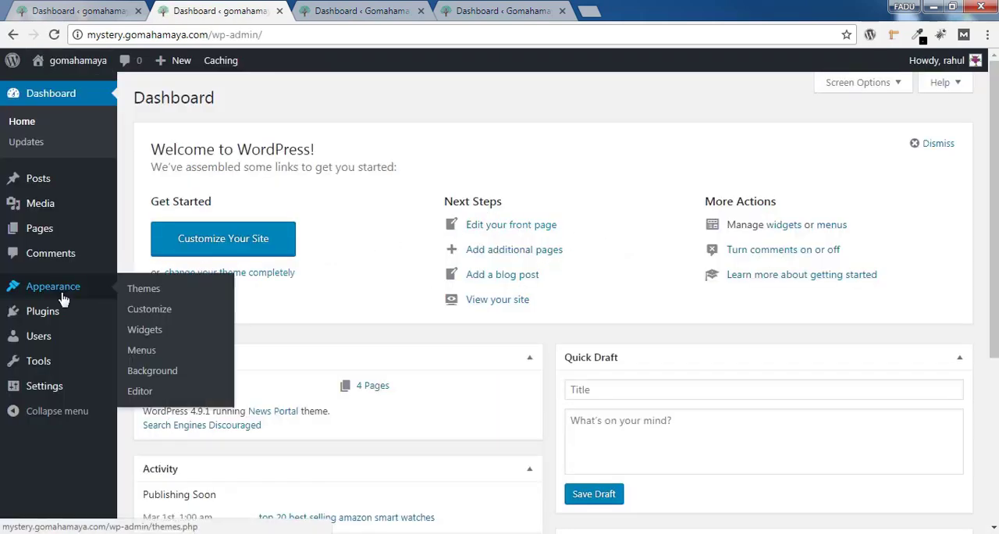
left_click(152, 350)
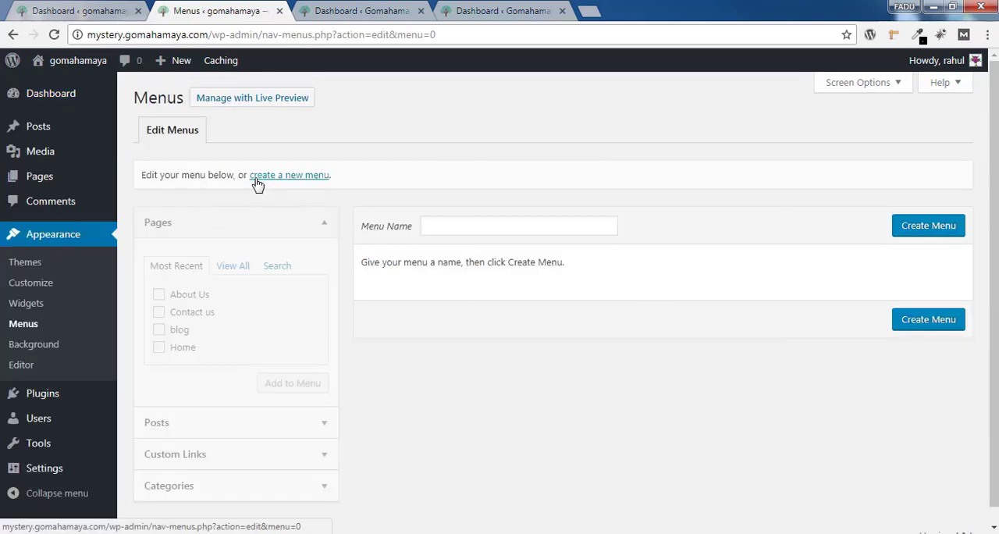
Create a new navigation menu named "Header Menu"
left_click(318, 185)
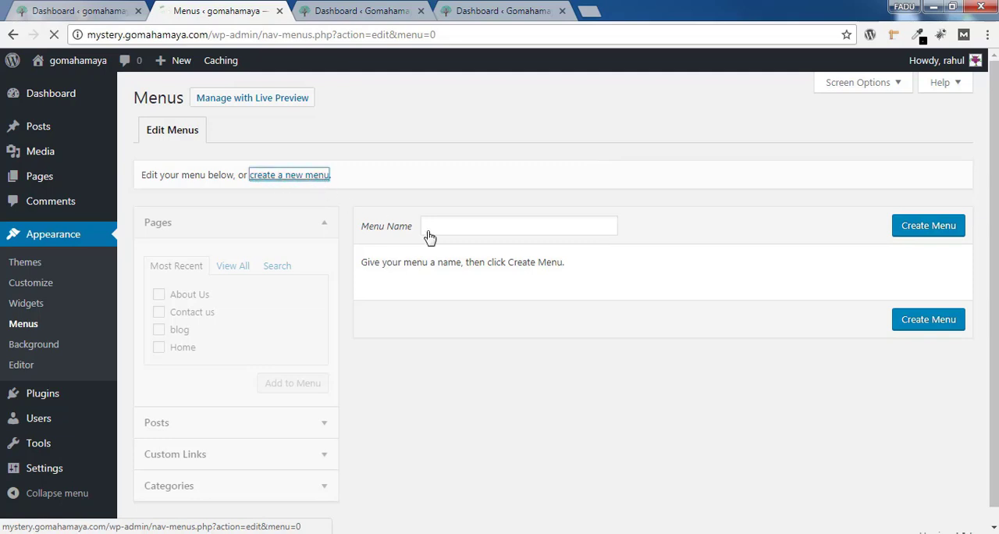
left_click(470, 224)
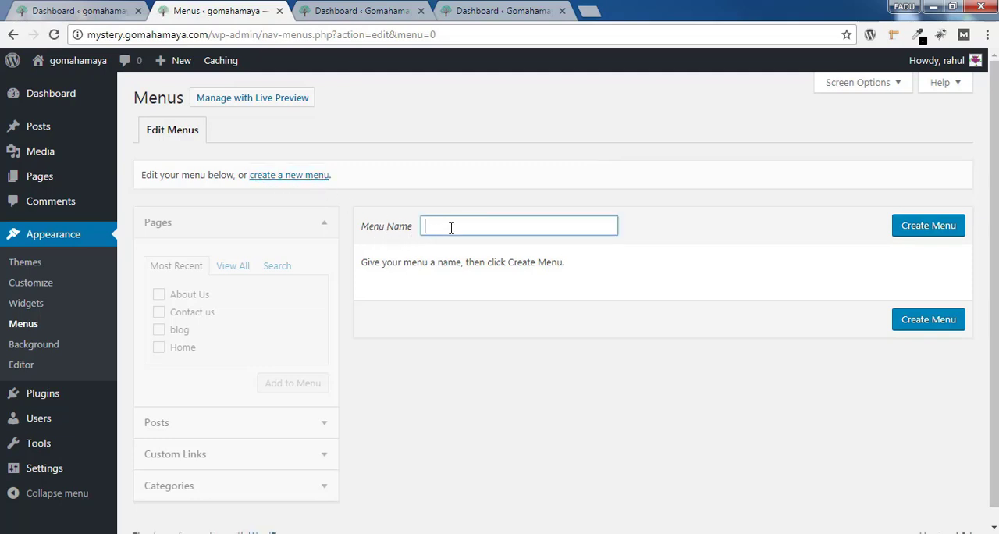
left_click(452, 227)
left_click(475, 251)
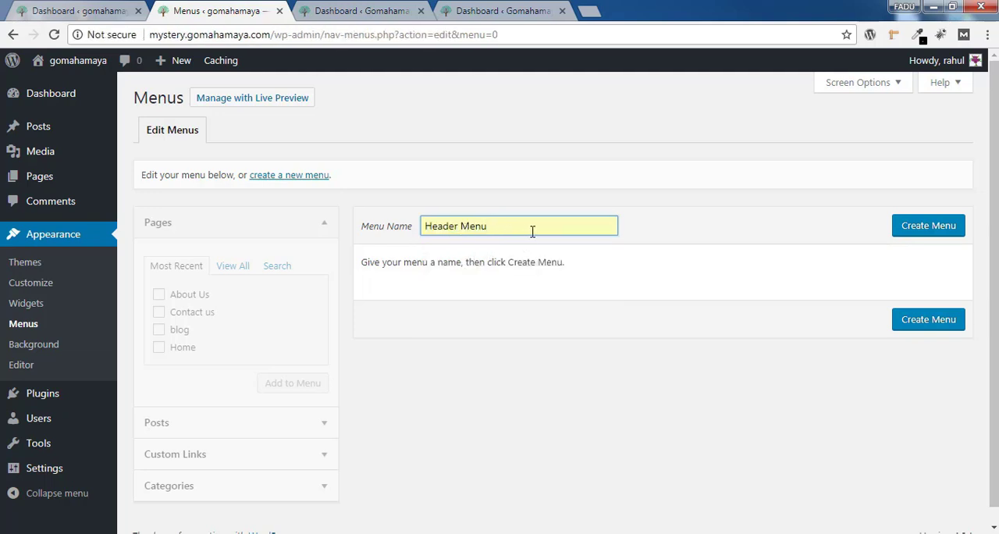
left_click(941, 228)
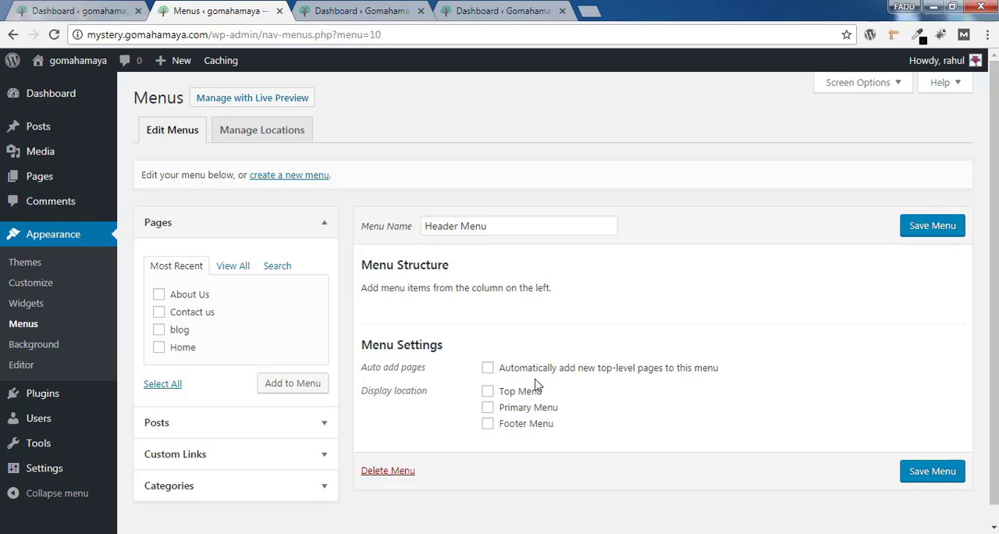
Create a second navigation menu named "top menu"
left_click(260, 177)
left_click(498, 228)
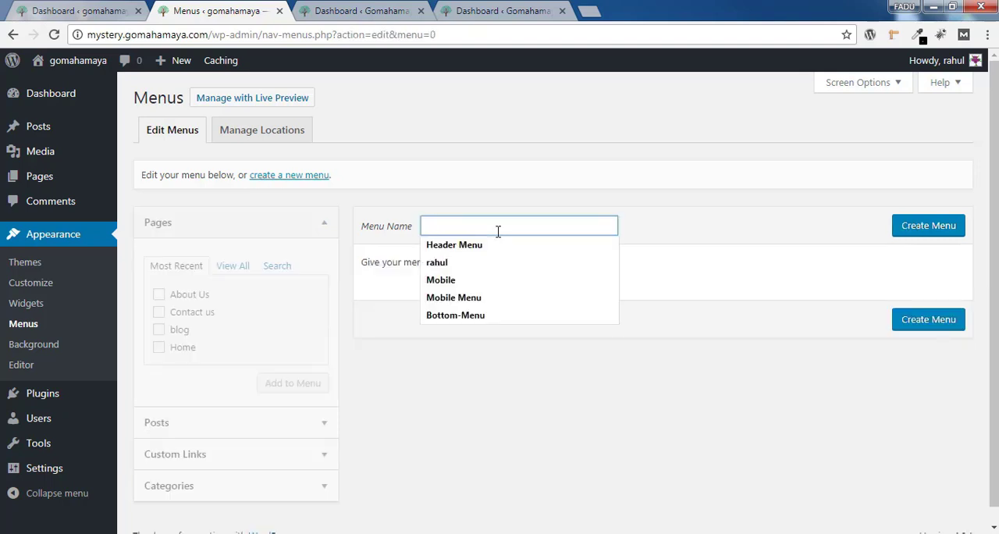
type("top menu")
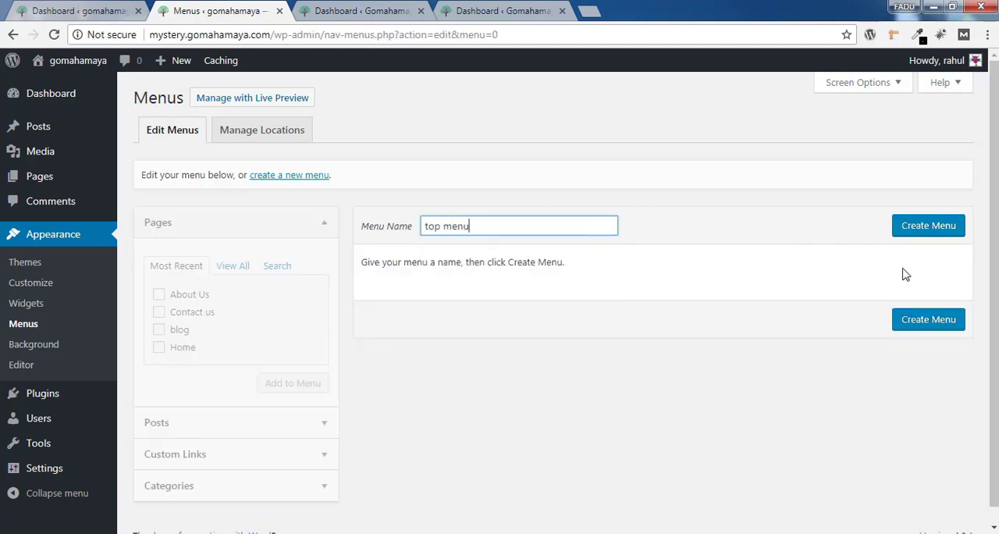
left_click(918, 228)
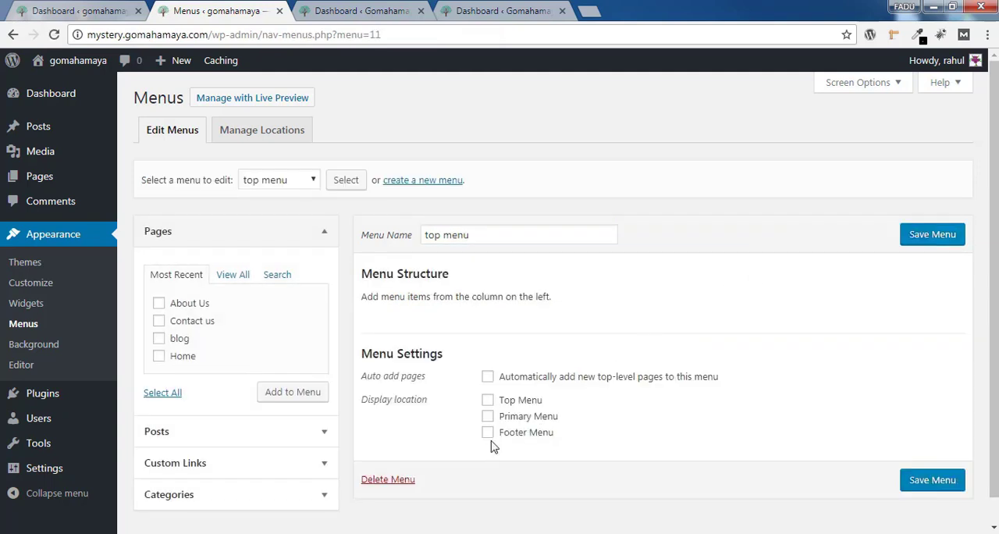
Create a third navigation menu named "Footer Menu"
left_click(414, 184)
left_click(522, 236)
type("Footer Menu")
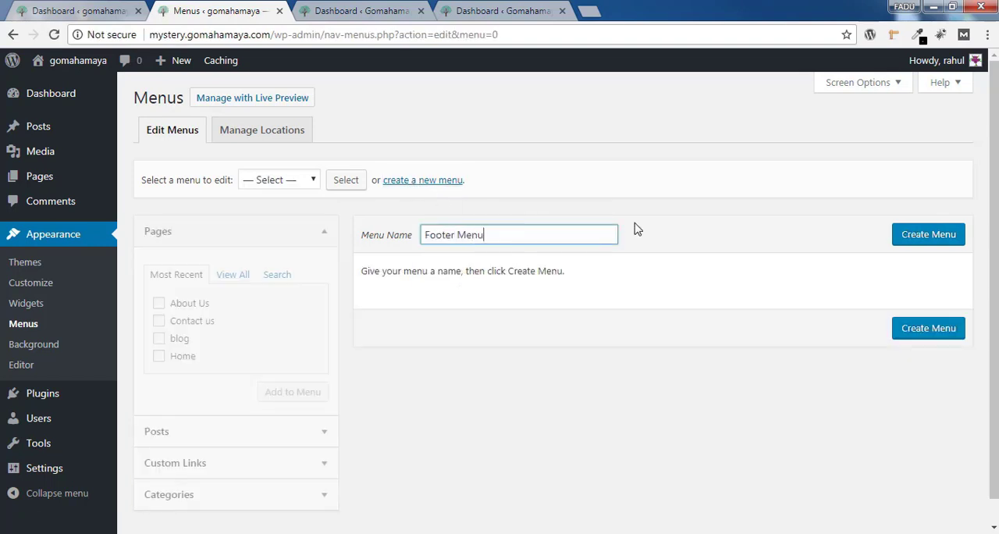
left_click(935, 243)
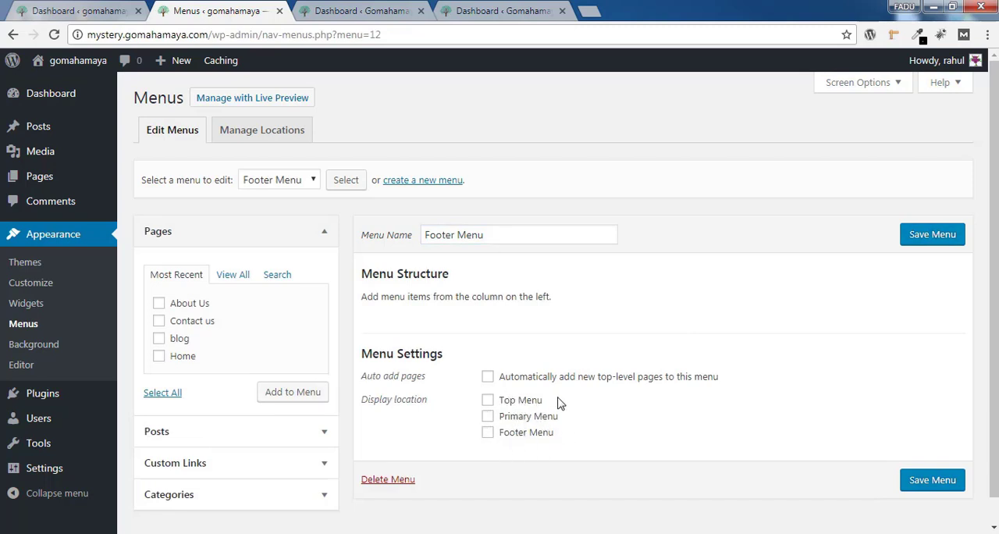
Open the live site in a new tab and examine the menu areas from the header down to the footer
mouse_move(66, 63)
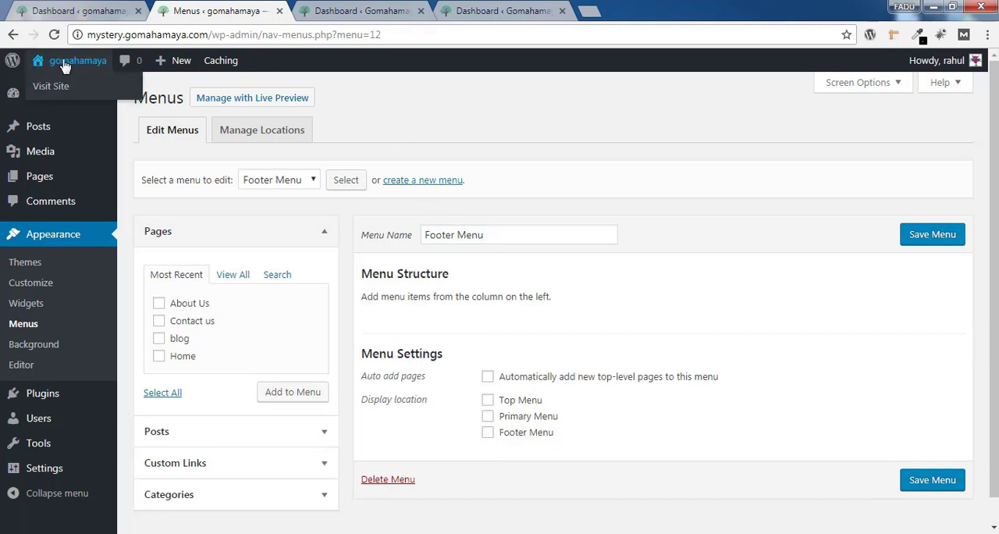
right_click(70, 88)
left_click(98, 100)
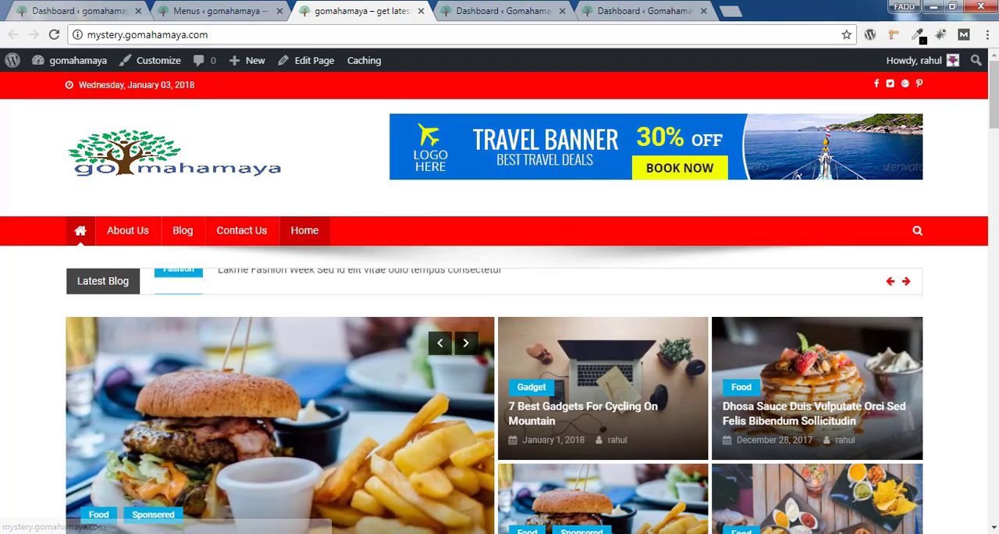
left_click_drag(995, 95, 994, 489)
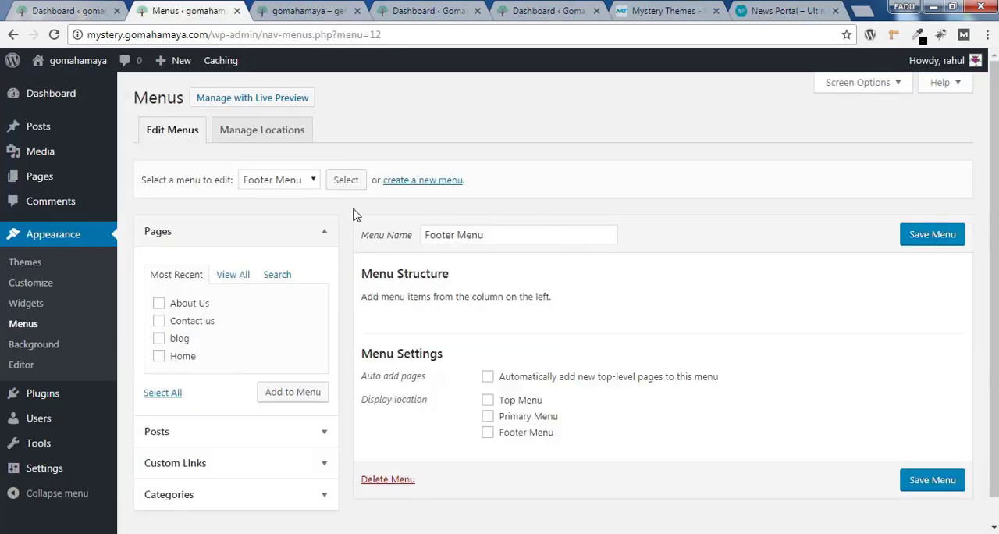
Return to the Menus page, load "top menu" for editing and add the About Us and Contact us pages to it
left_click(289, 180)
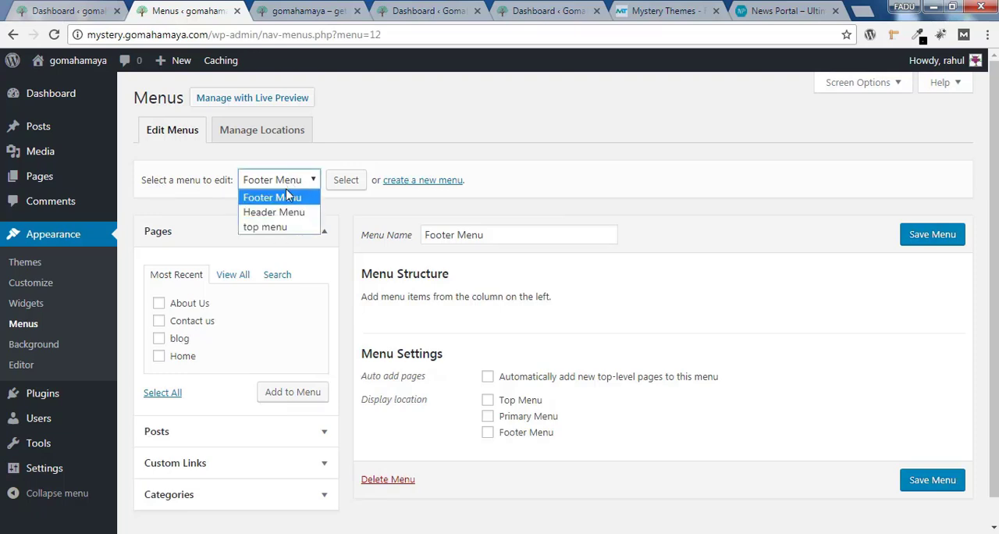
left_click(263, 227)
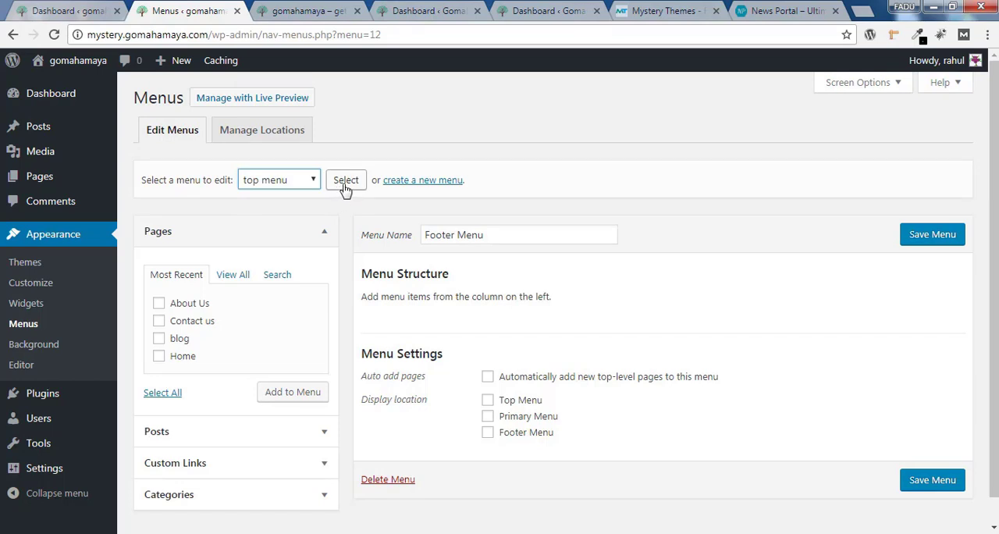
left_click(347, 182)
left_click_drag(490, 235, 419, 238)
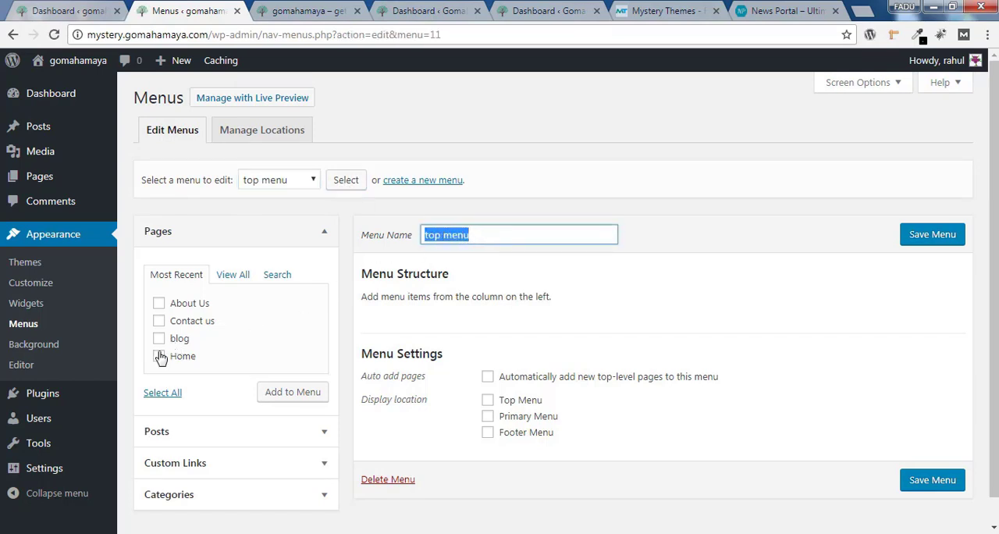
left_click(160, 306)
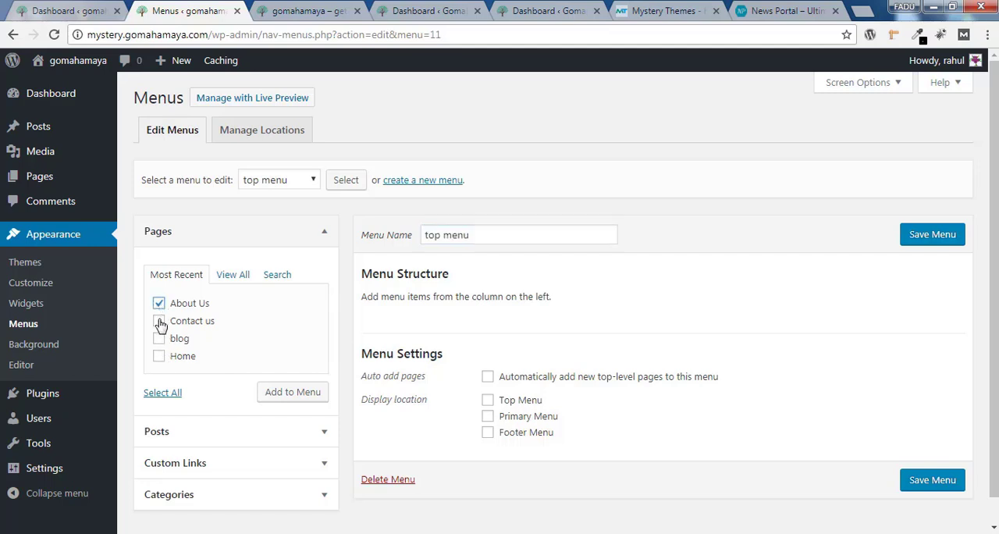
left_click(159, 321)
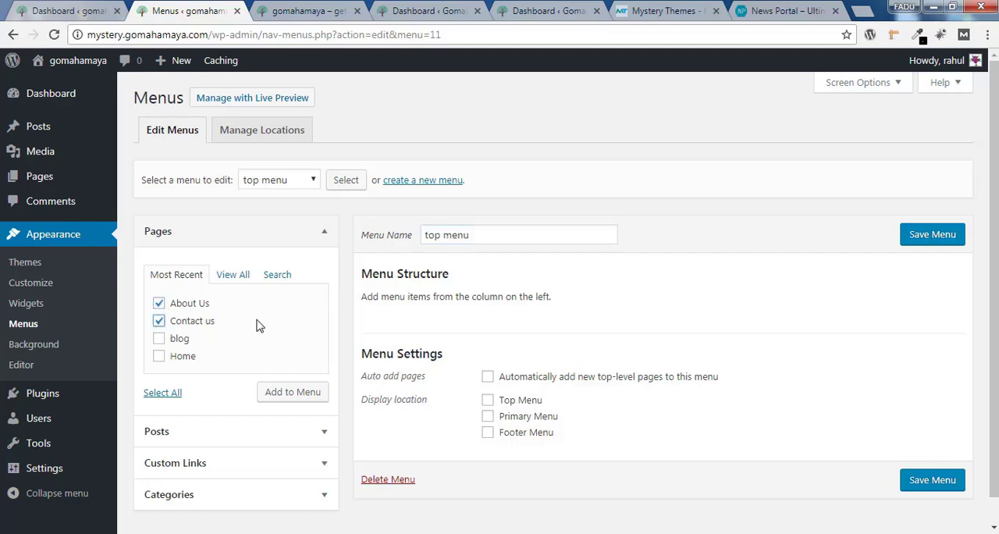
left_click(291, 396)
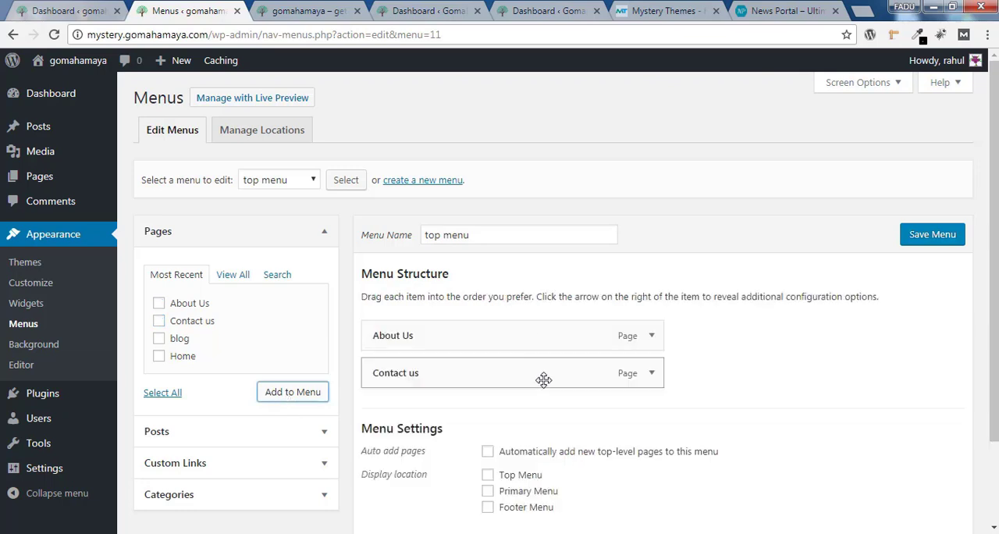
Expand the About Us and Contact us menu items and compare their navigation labels with the menu on the live site
left_click(652, 336)
left_click_drag(491, 383, 369, 388)
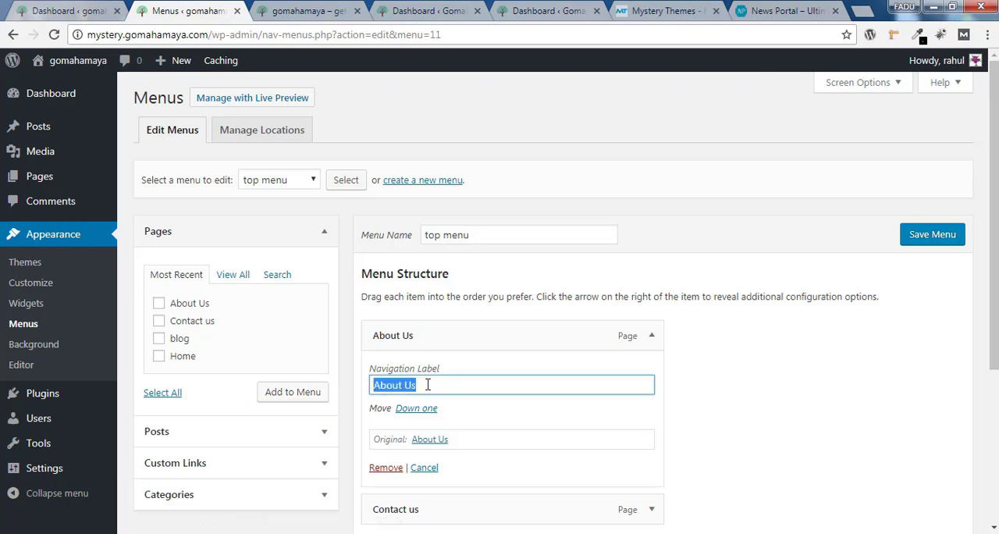
left_click(297, 10)
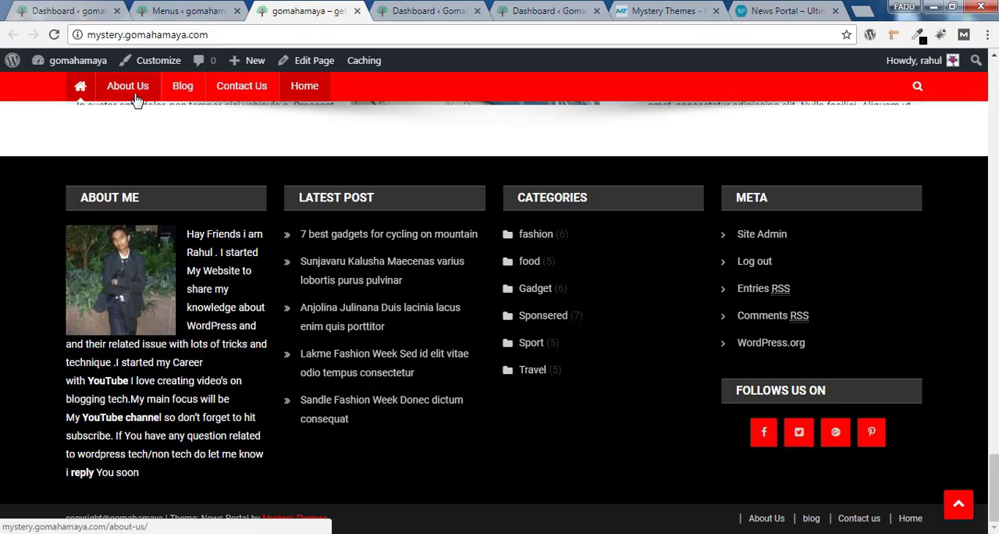
left_click(187, 10)
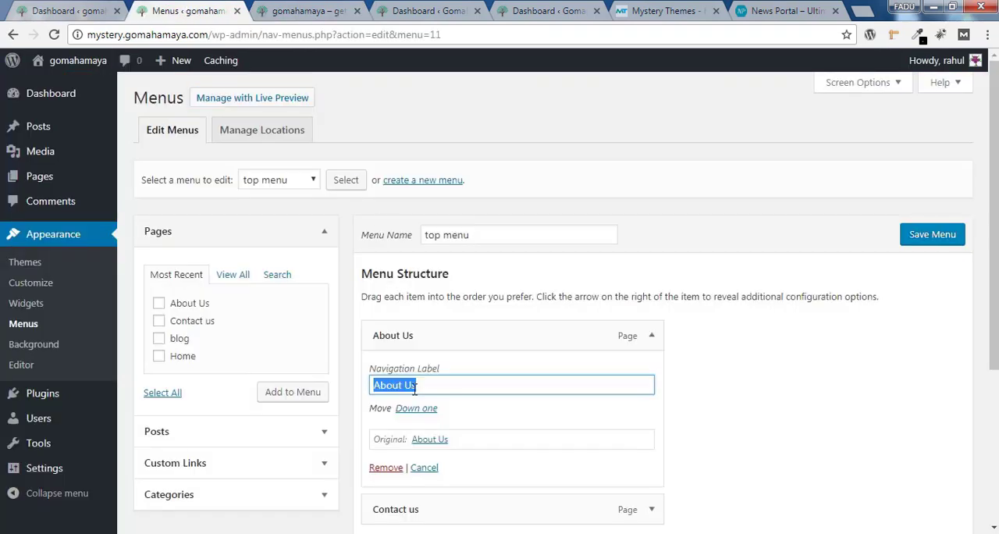
left_click(781, 398)
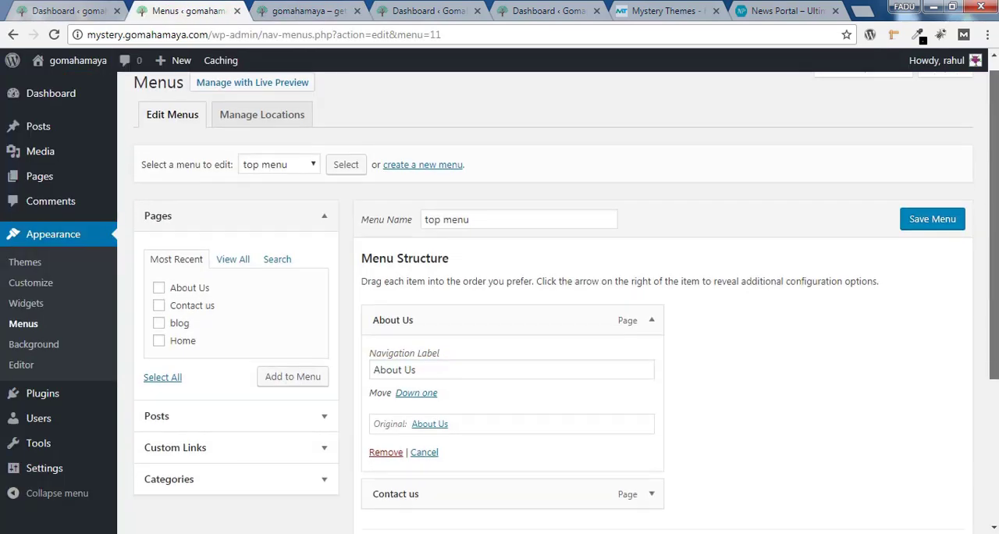
scroll(703, 406, "down", 2)
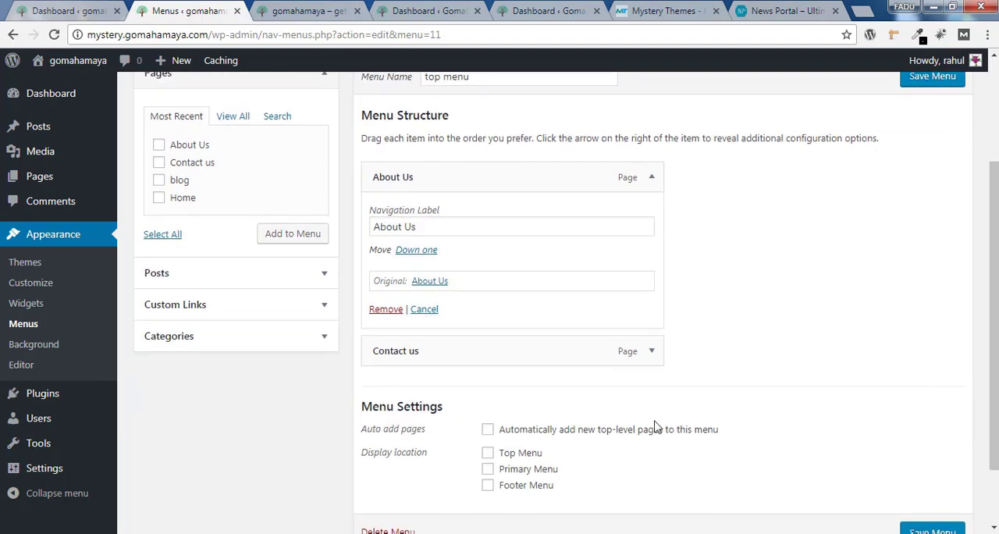
left_click(653, 353)
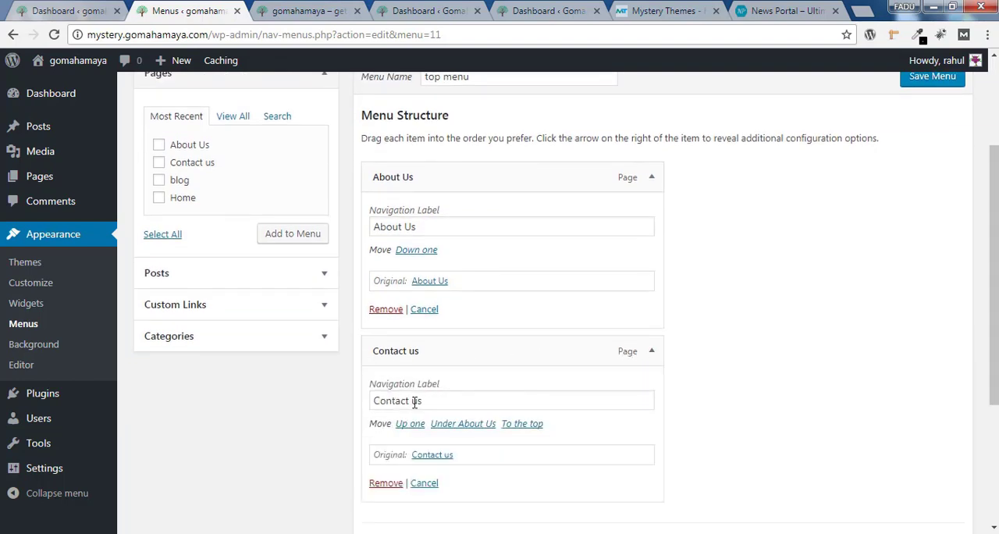
left_click(305, 9)
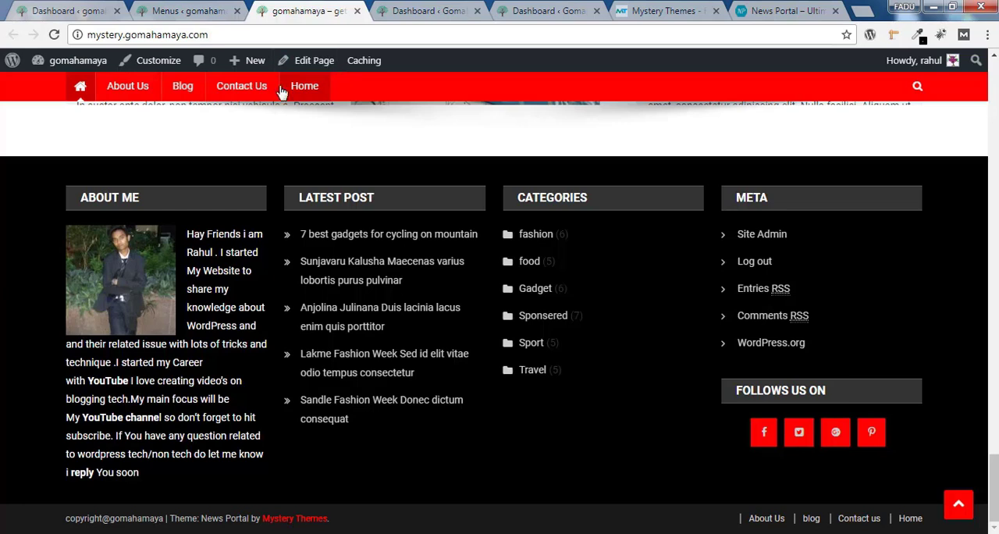
left_click(227, 10)
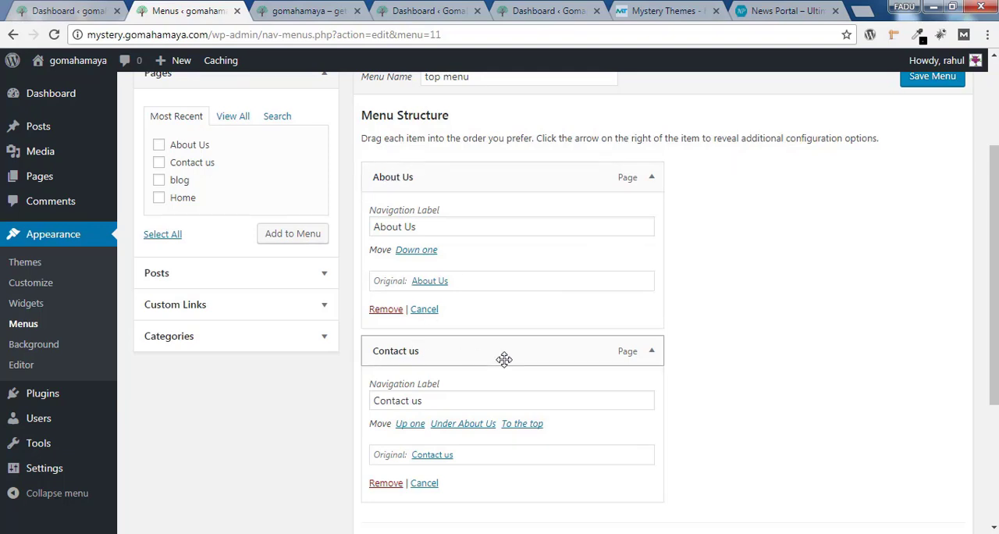
Save "top menu", assign it to the Top Menu display location and save it again
scroll(718, 265, "up", 2)
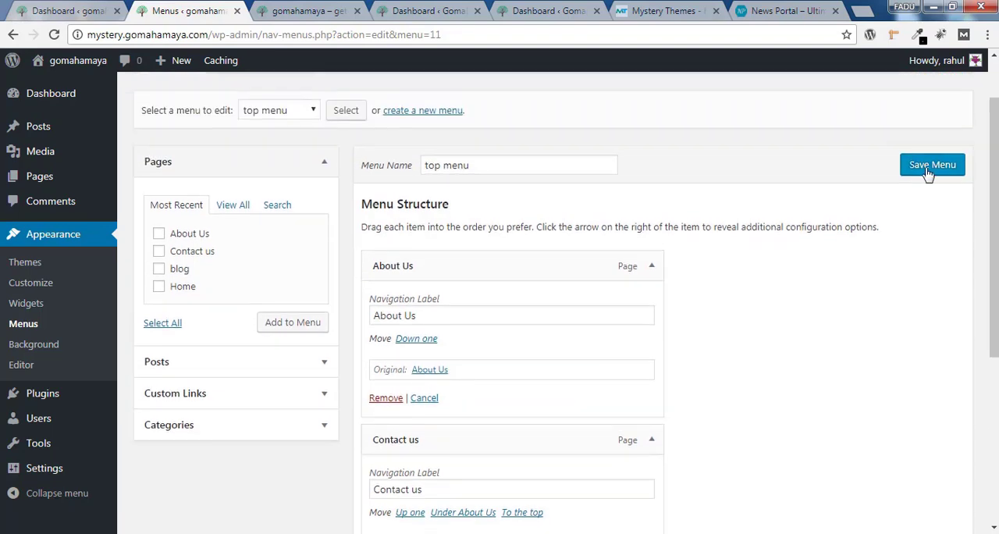
left_click(928, 168)
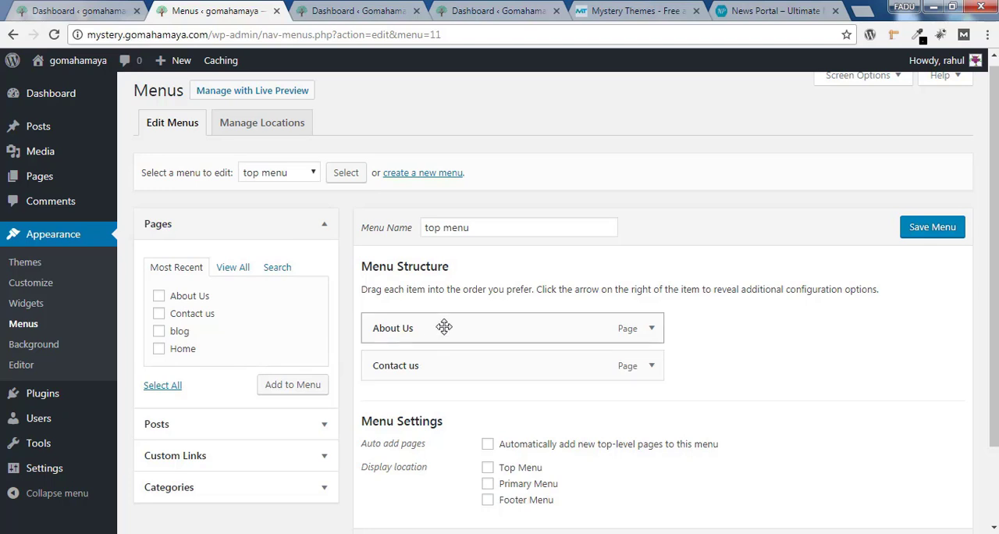
left_click(488, 471)
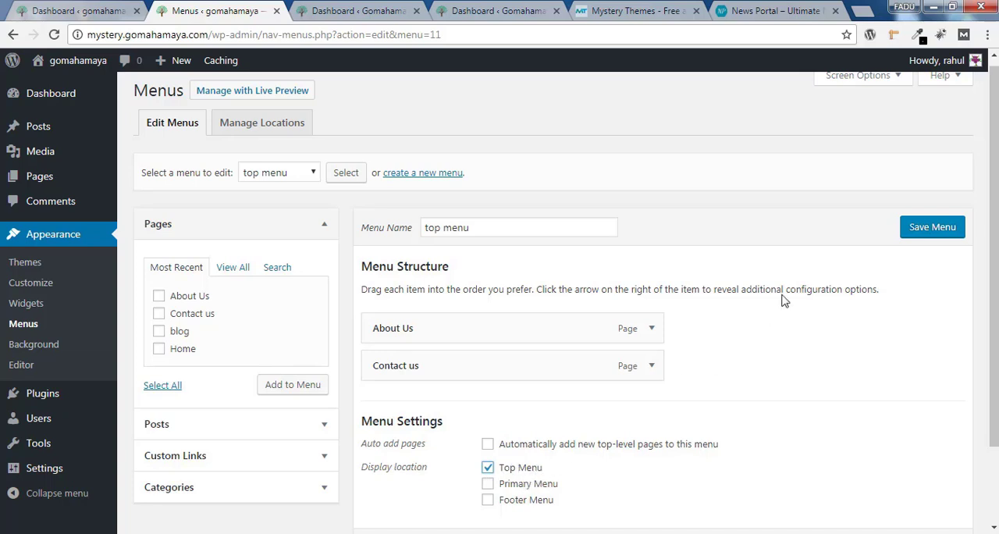
left_click(931, 227)
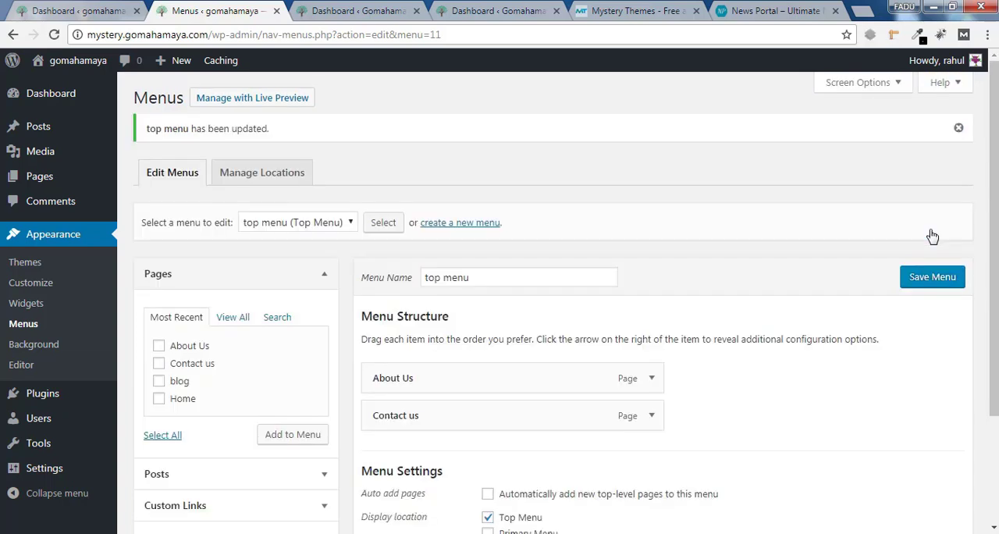
Open the live site in a new tab and check the top menu in its header
mouse_move(78, 64)
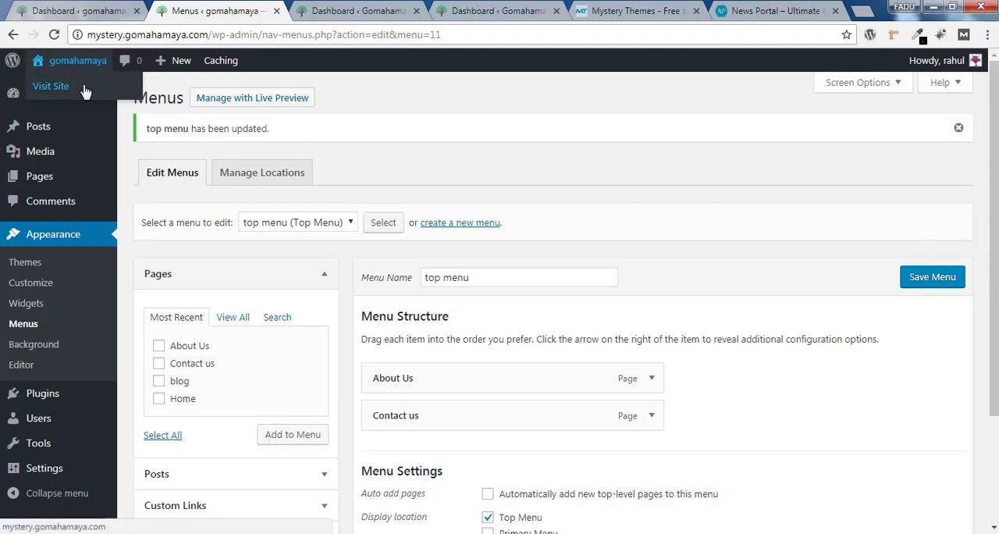
right_click(84, 87)
left_click(120, 97)
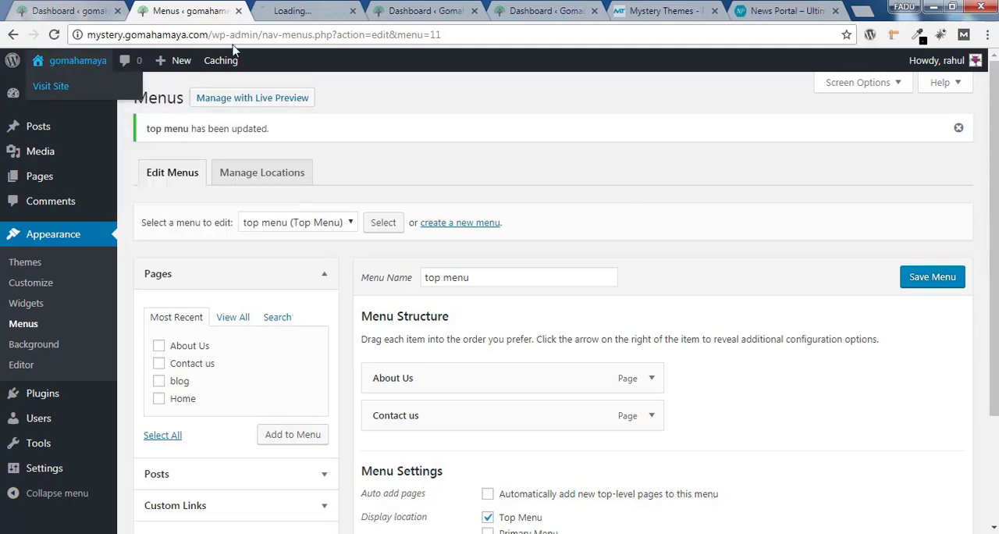
key("ctrl+Tab")
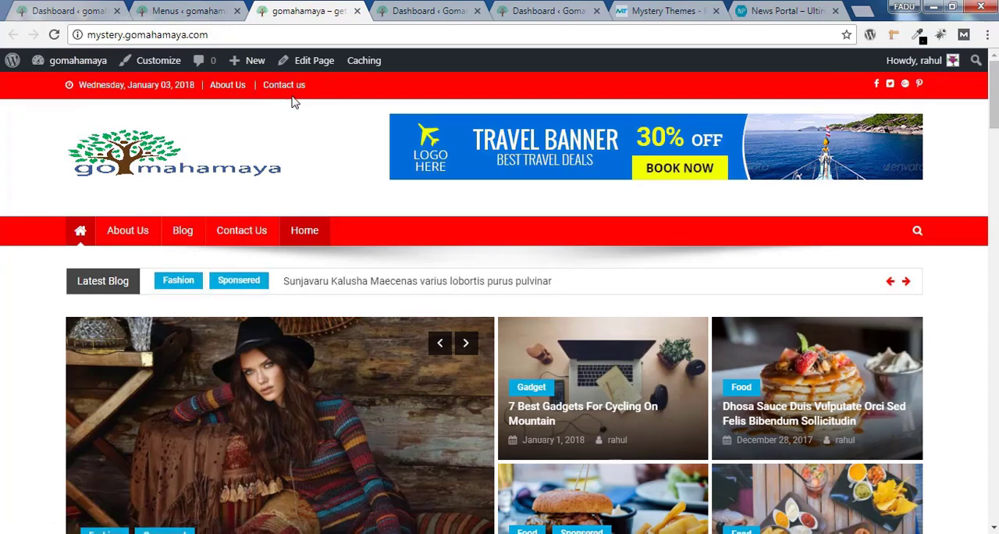
Return to the Menus page and load "Header Menu" for editing
left_click(195, 11)
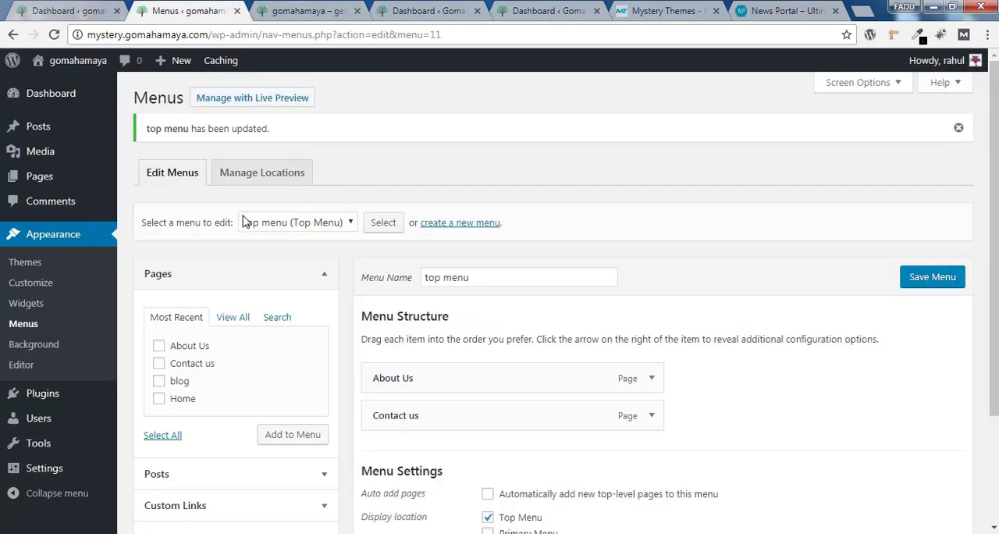
left_click(297, 223)
left_click(296, 254)
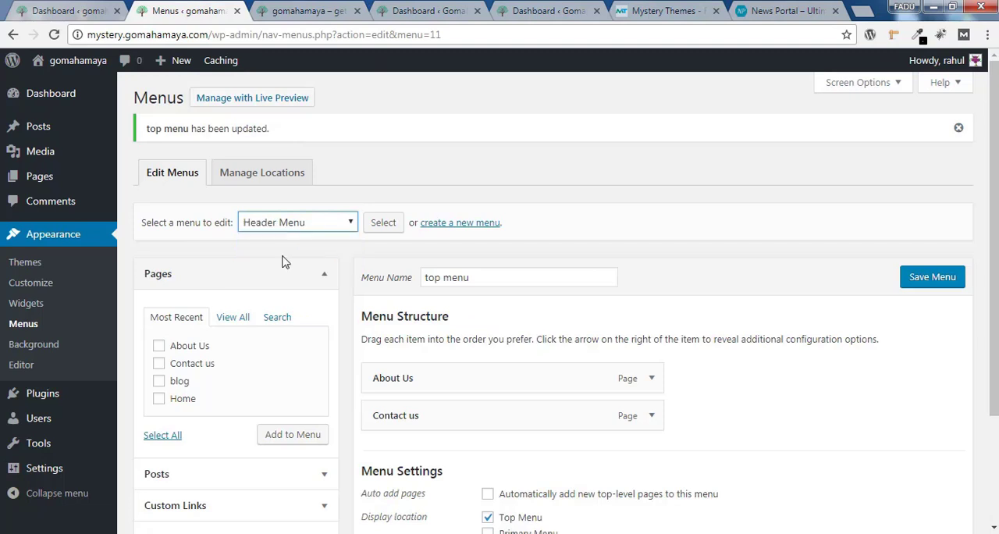
left_click(382, 225)
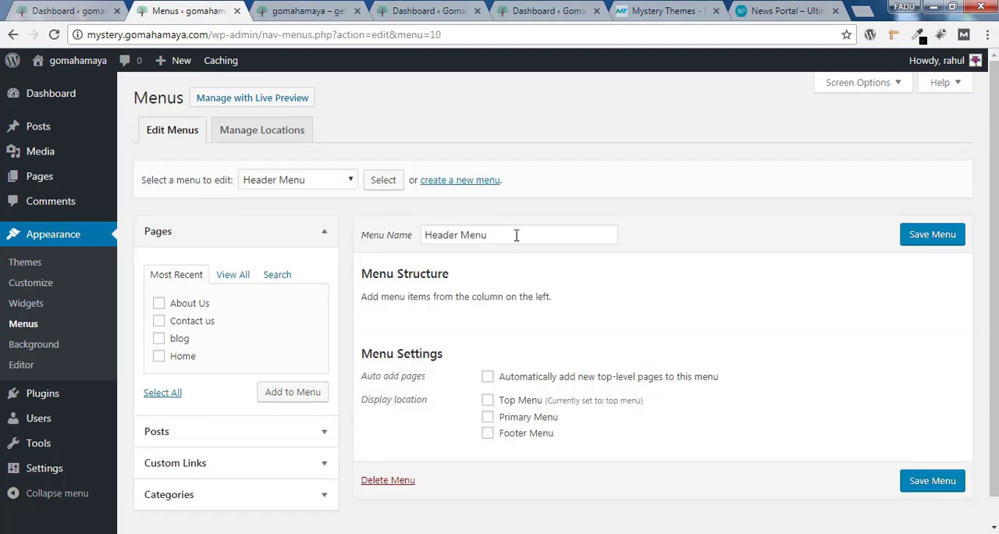
left_click_drag(516, 235, 424, 235)
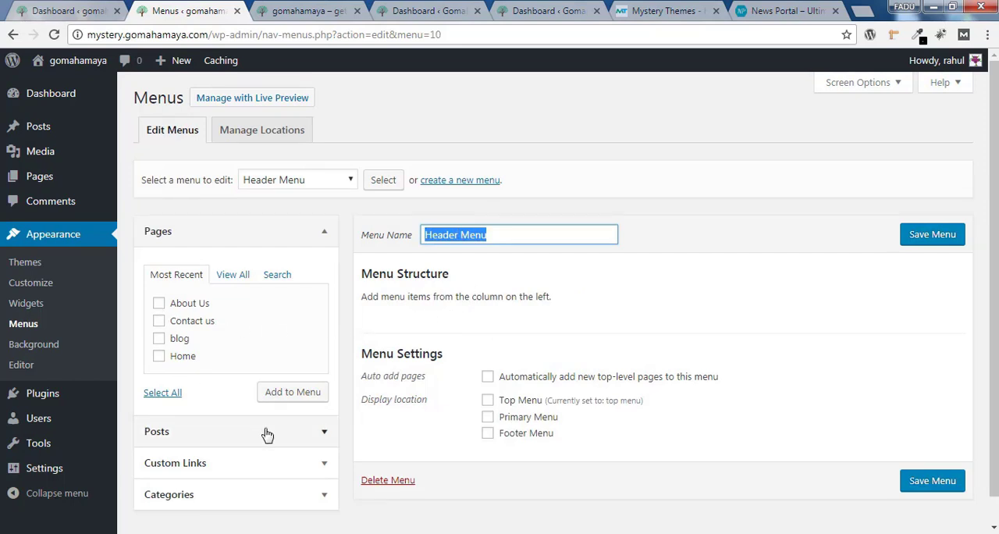
Add all six categories, Sponsered, fashion, Gadget, Sport, Travel and food, to the Header Menu
scroll(993, 304, "down", 1)
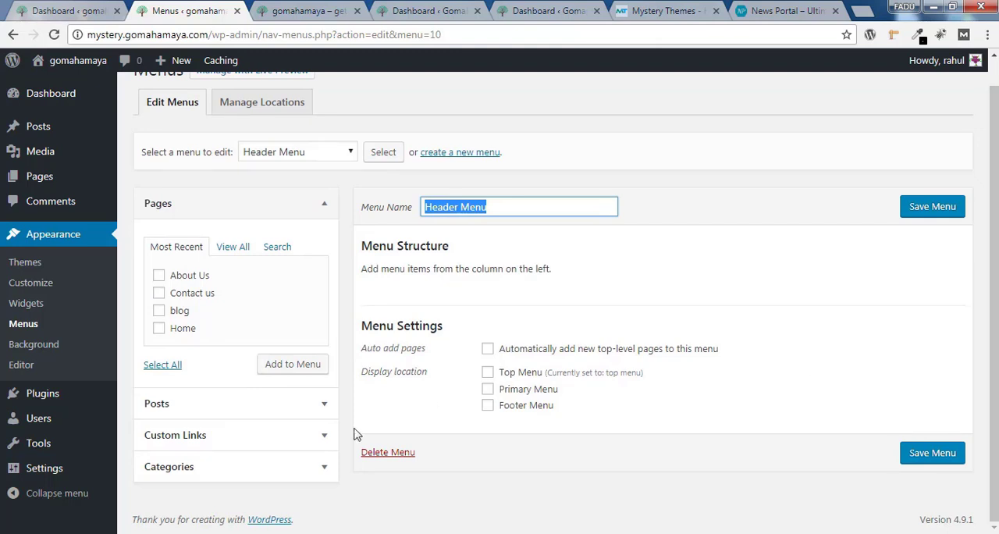
left_click(166, 468)
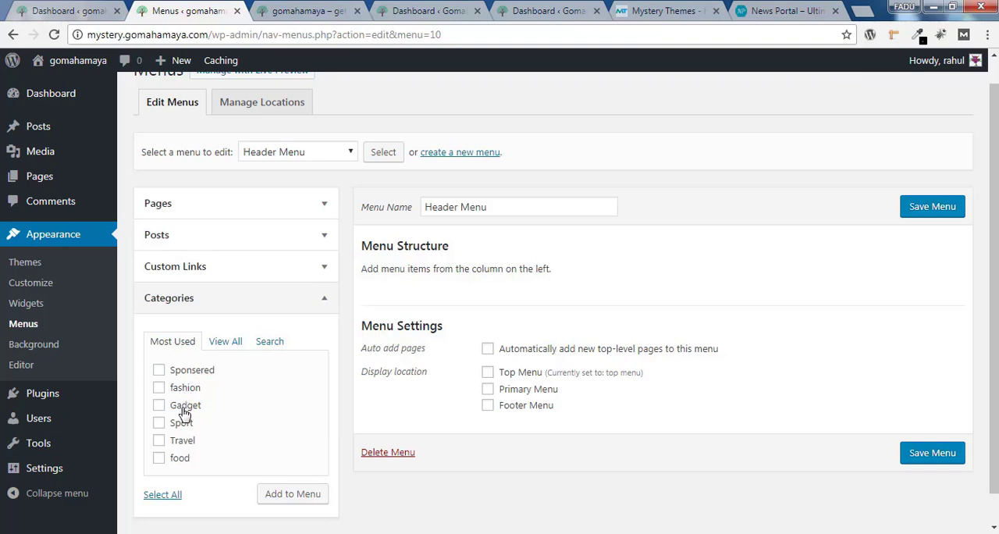
left_click(159, 370)
left_click(158, 387)
left_click(159, 405)
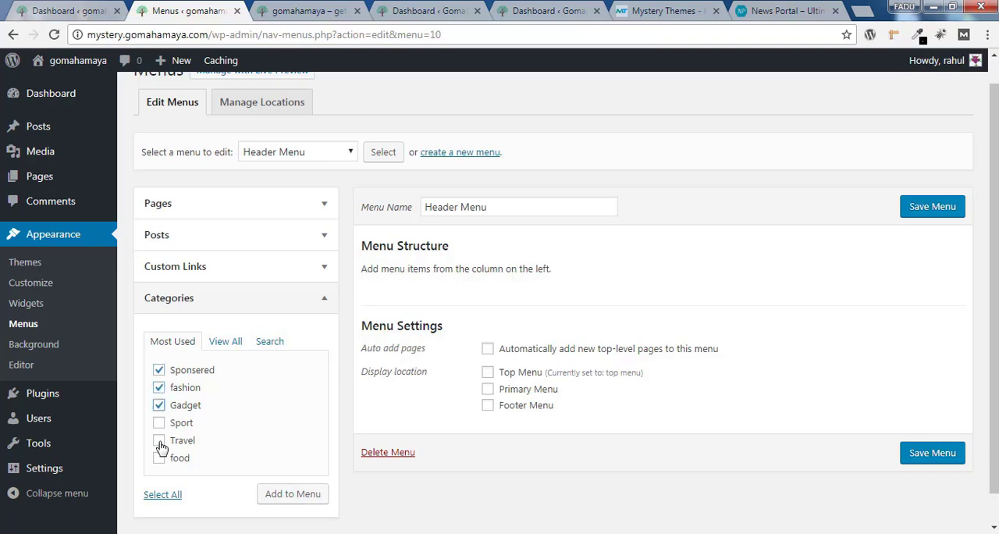
left_click(162, 495)
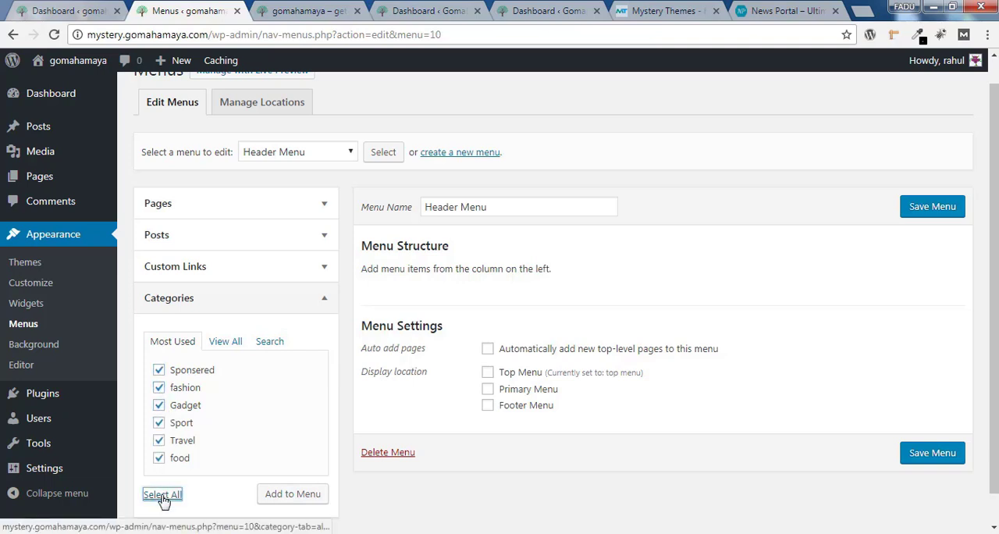
left_click(292, 494)
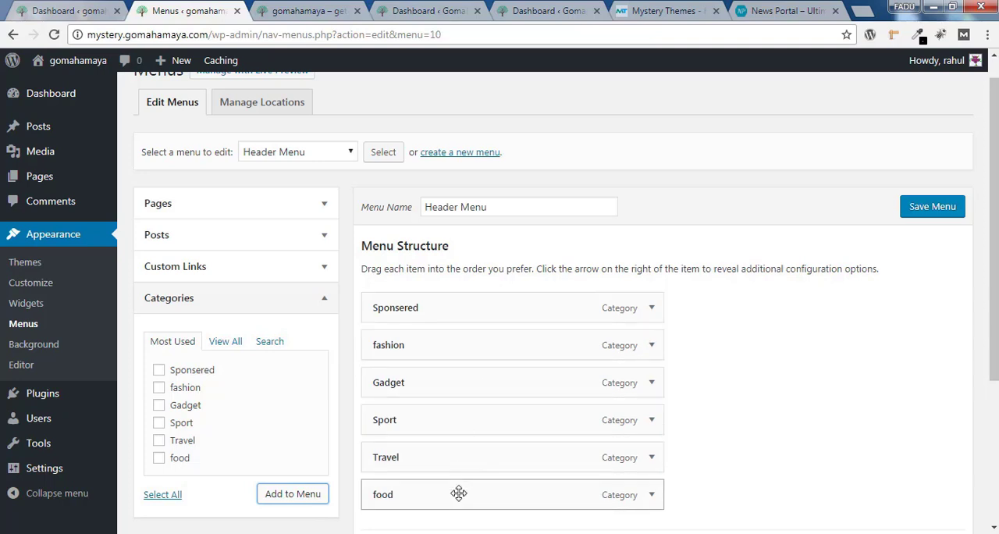
Move Travel to the start of the Header Menu, nest food as its sub item and nest Sponsered under food
left_click_drag(459, 491, 458, 308)
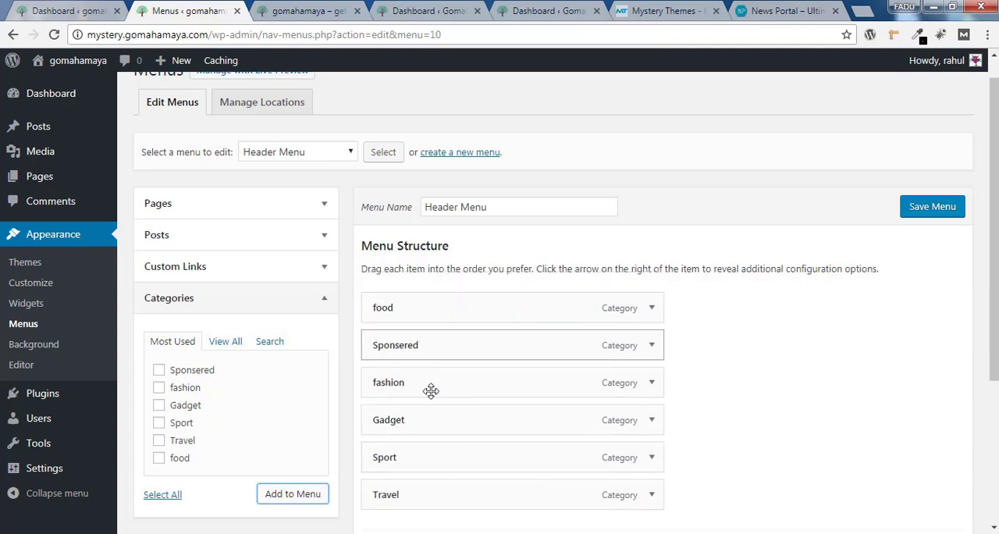
left_click_drag(435, 499, 427, 316)
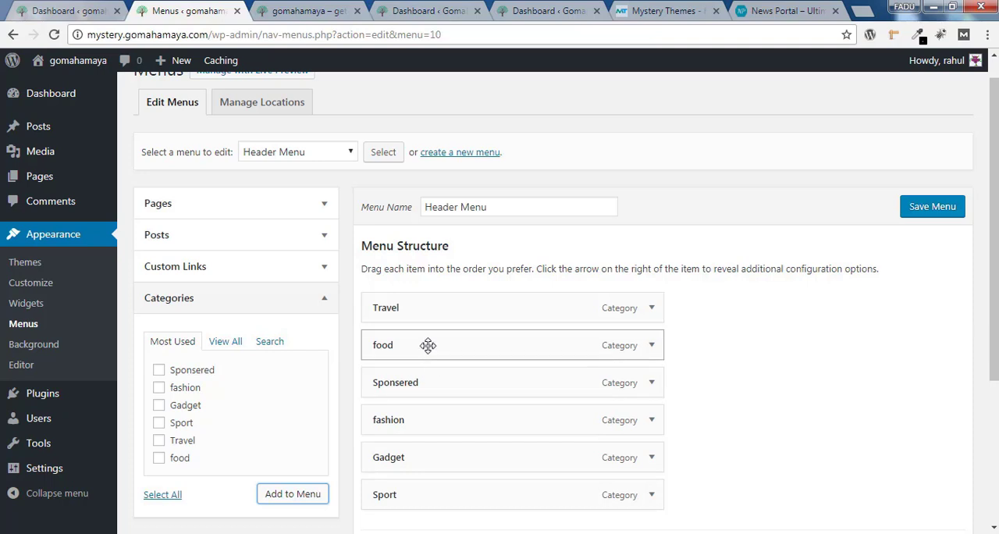
left_click_drag(431, 345, 464, 345)
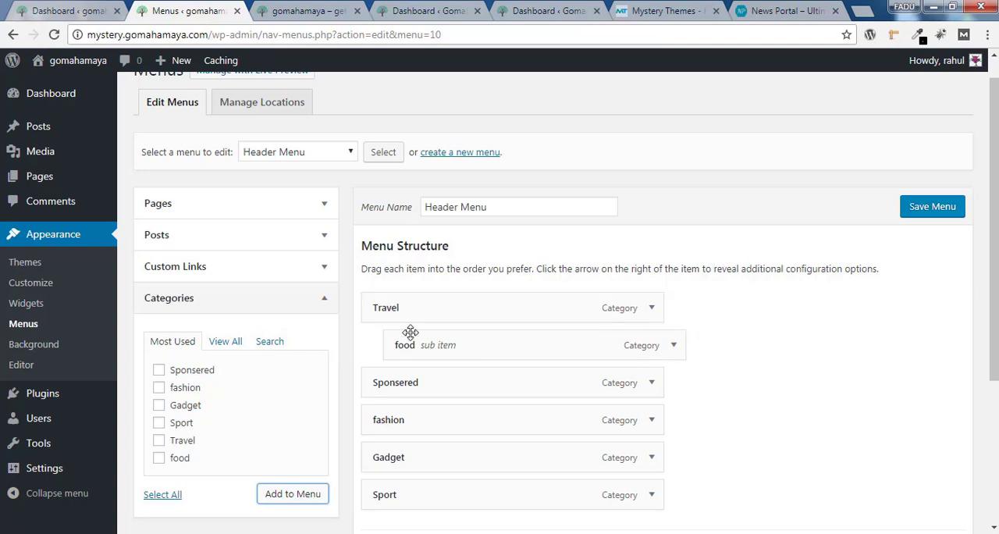
left_click_drag(426, 384, 451, 382)
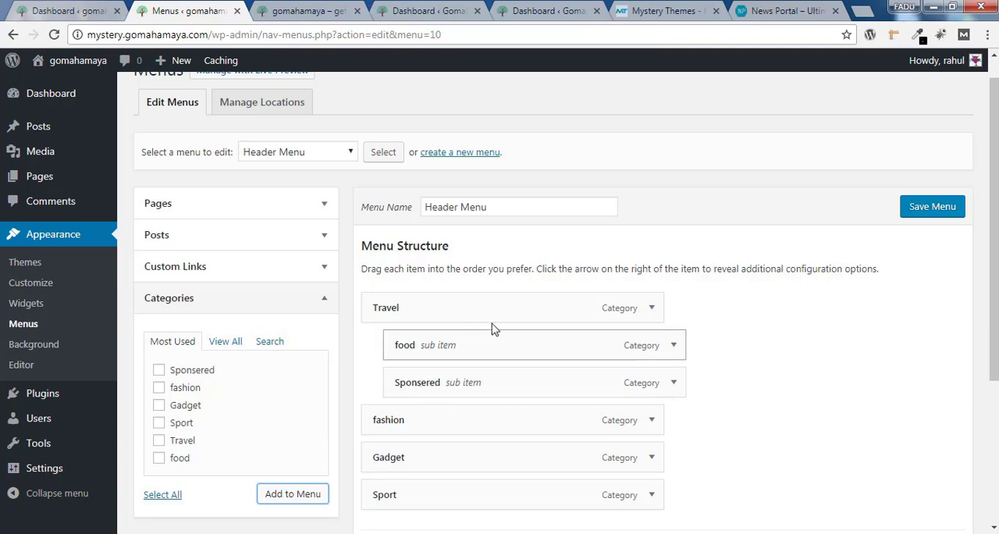
left_click_drag(482, 383, 504, 364)
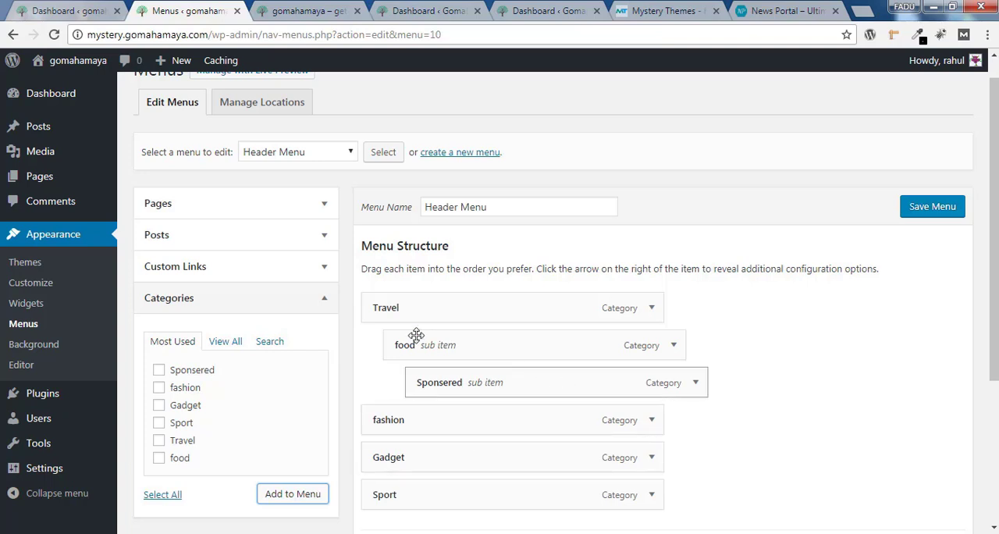
Save the Header Menu, assign it to the Primary Menu display location and save it again
left_click(933, 212)
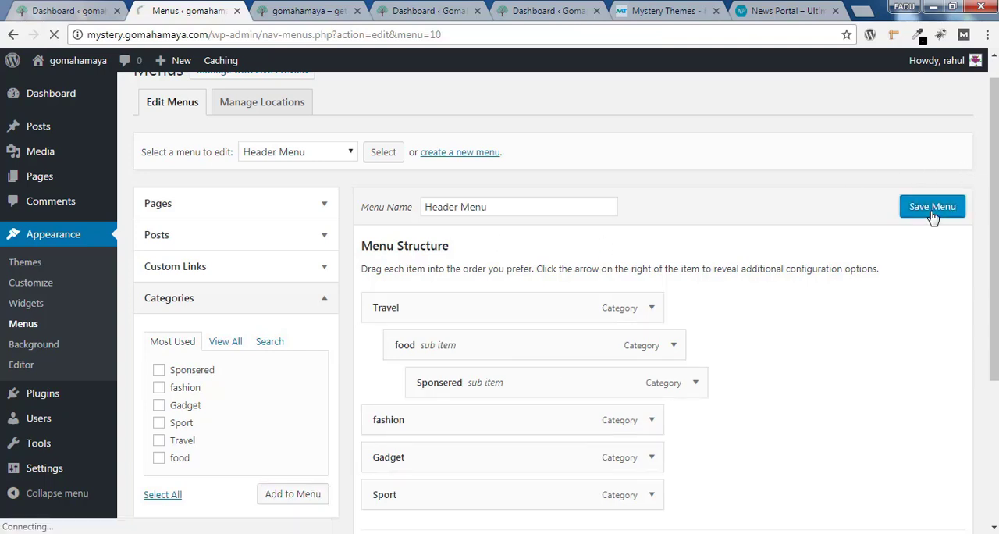
scroll(994, 356, "down", 3)
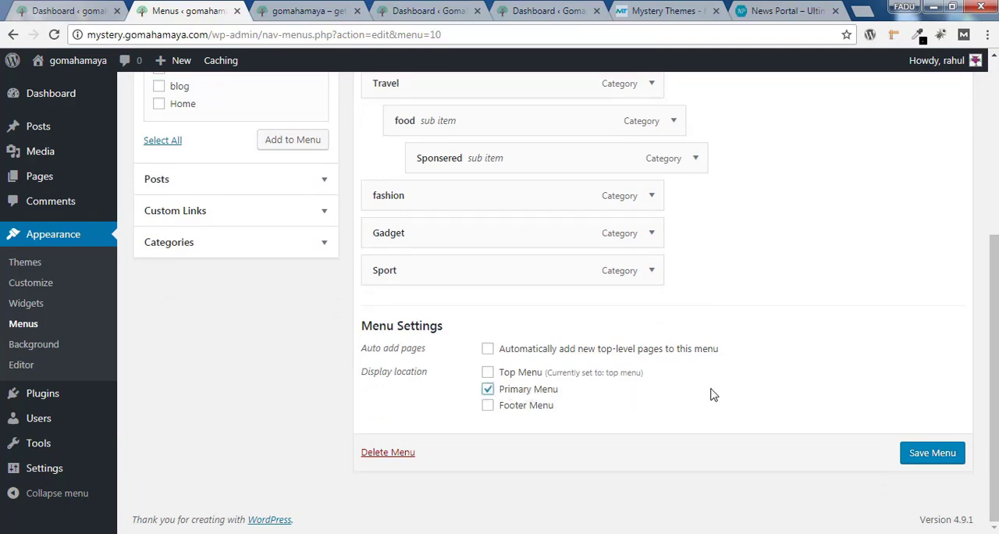
left_click(917, 454)
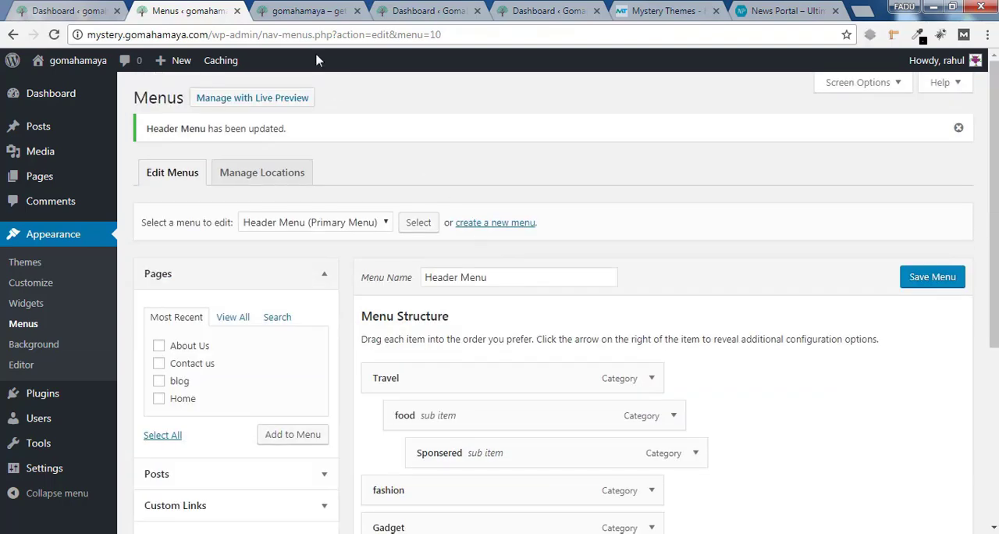
Reload the live site and examine the primary menu with the nested submenus under Travel
left_click(306, 10)
left_click(53, 35)
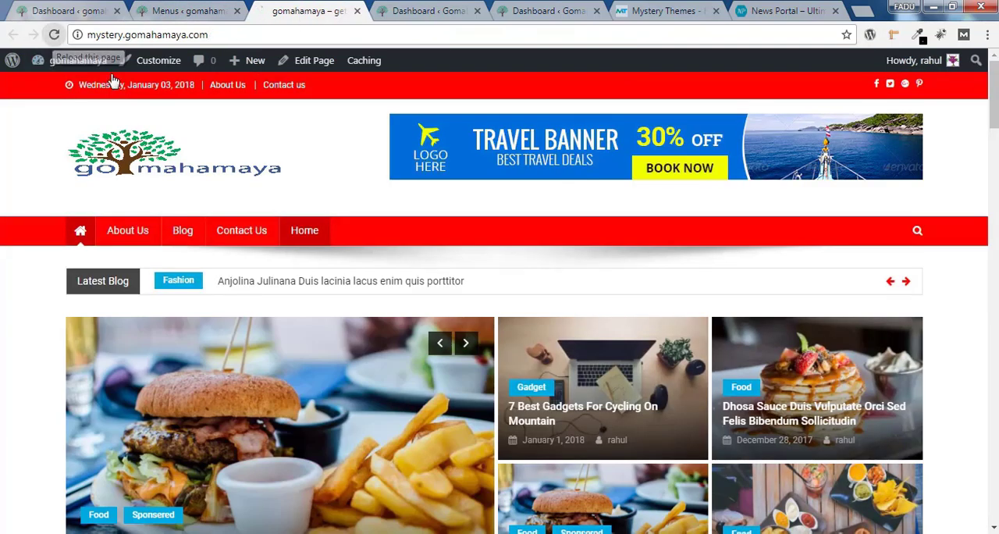
mouse_move(144, 238)
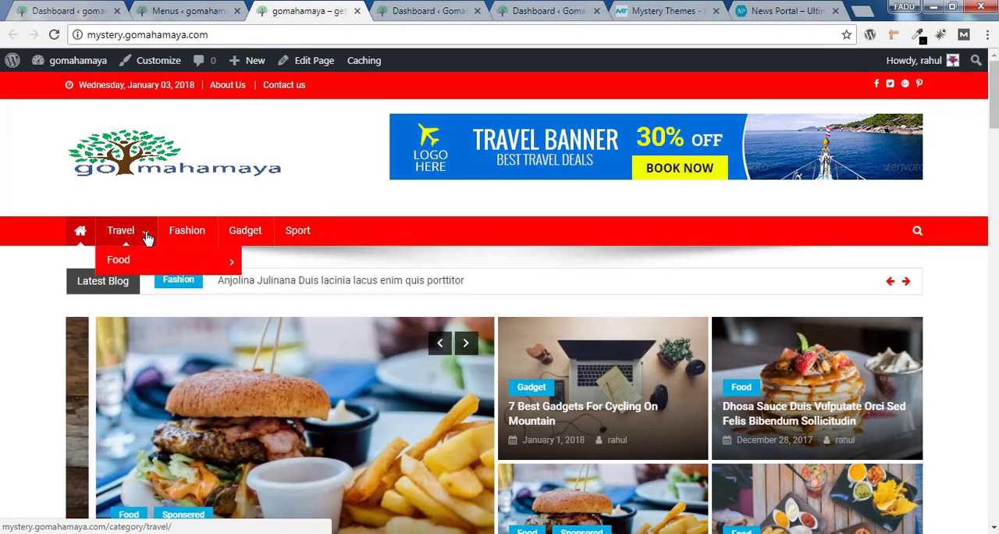
mouse_move(146, 266)
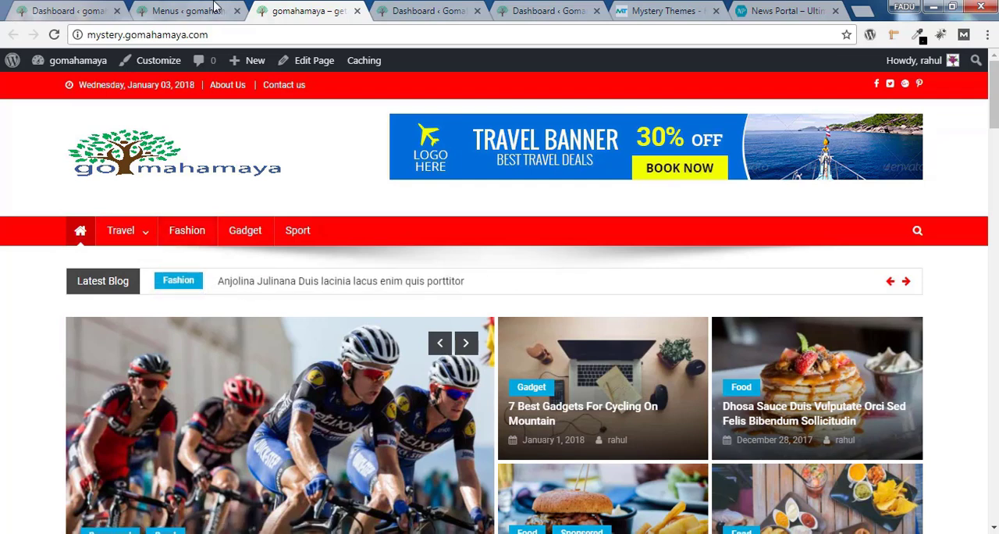
Return to the Menus page and load "Footer Menu" for editing
left_click(189, 11)
left_click(316, 222)
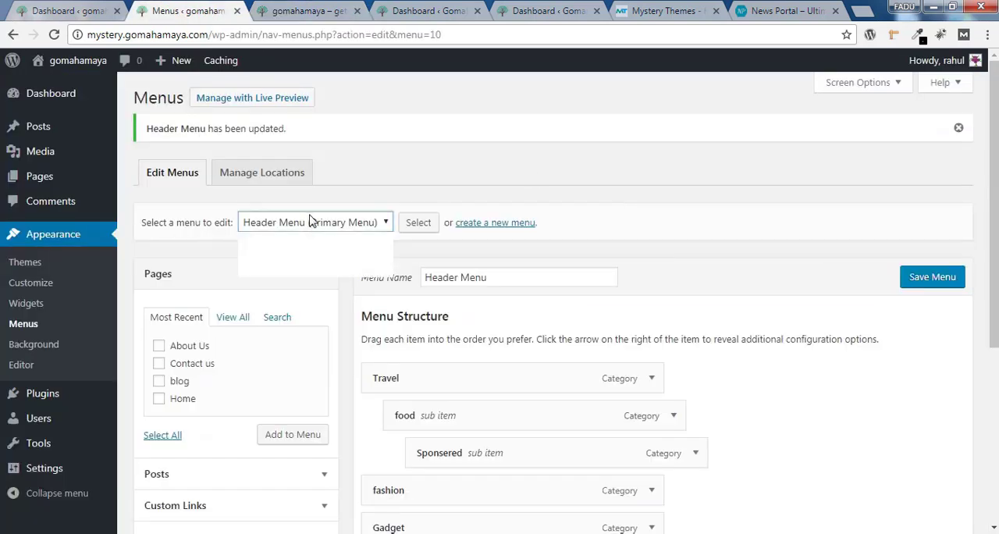
left_click(313, 241)
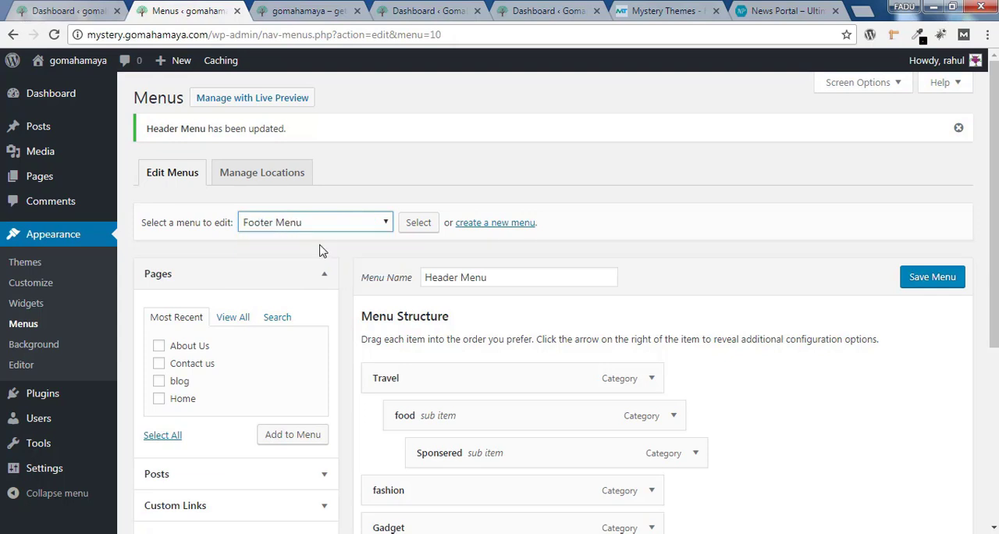
left_click(432, 223)
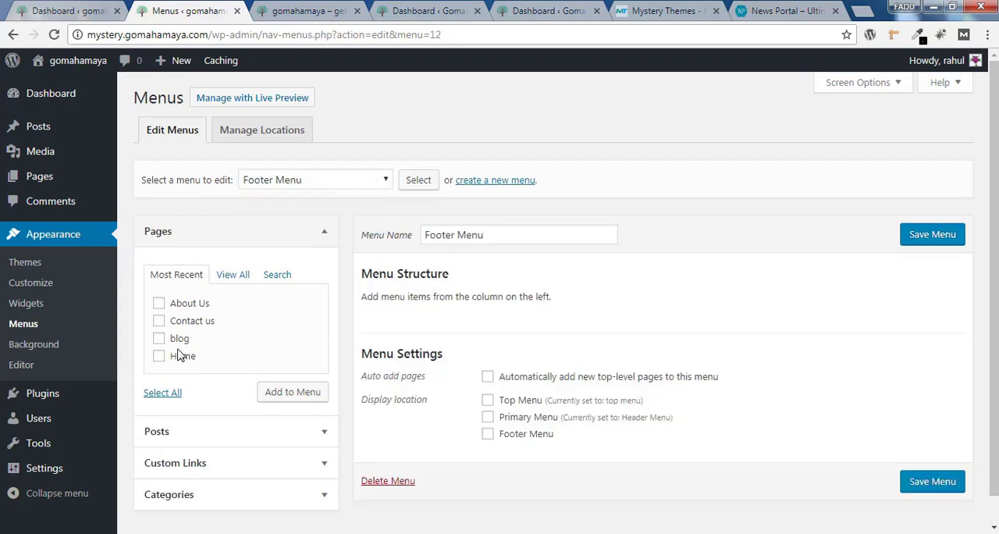
Add all four pages to the Footer Menu and order them as Home, blog, About Us, Contact us
left_click(158, 356)
left_click(160, 340)
left_click(160, 321)
left_click(293, 392)
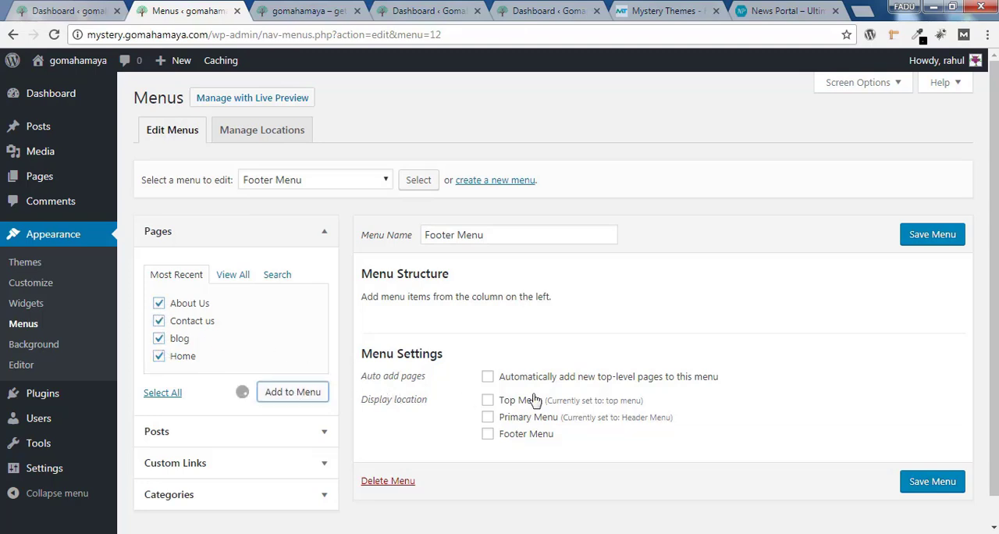
left_click_drag(417, 444, 411, 330)
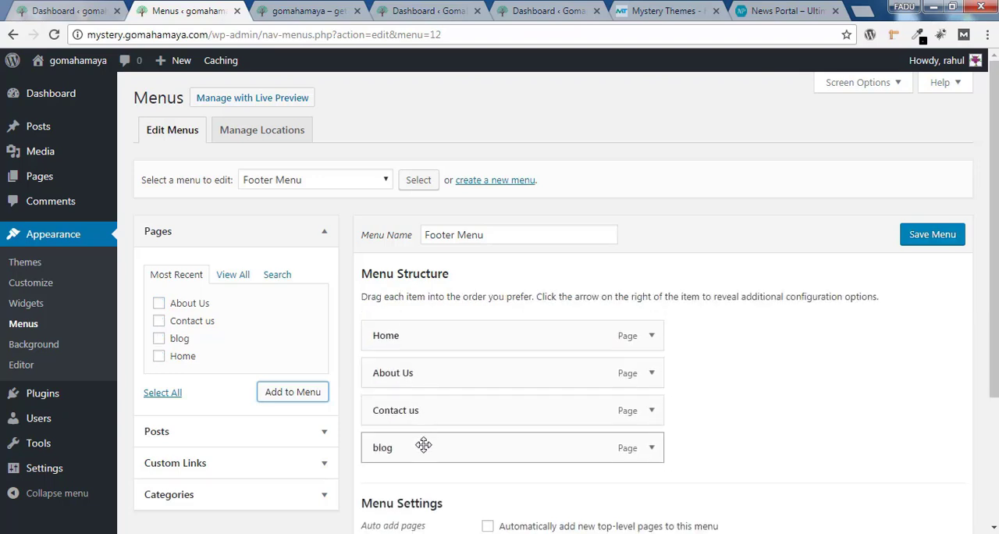
left_click_drag(423, 445, 417, 373)
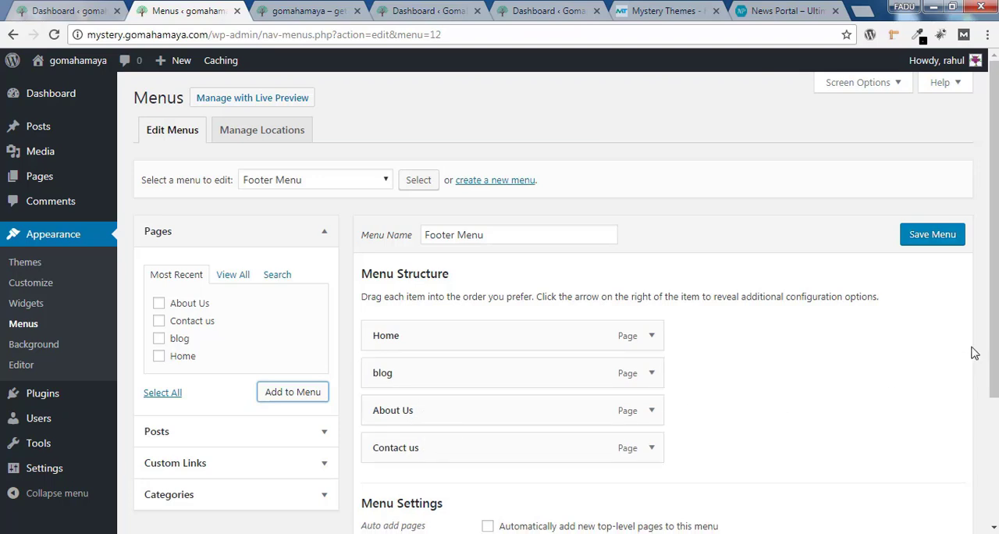
Assign the menu to the Footer Menu display location and save it
scroll(991, 312, "down", 2)
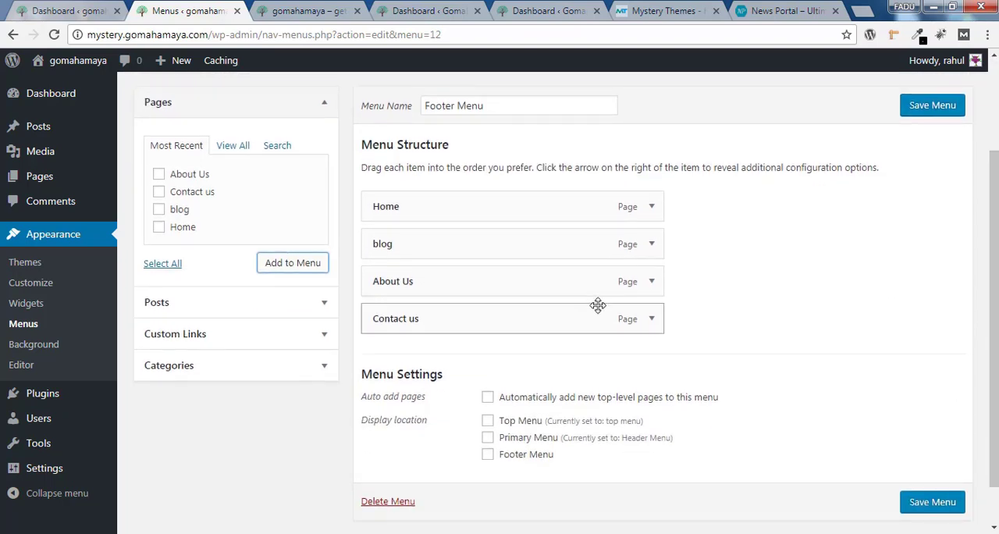
left_click(489, 458)
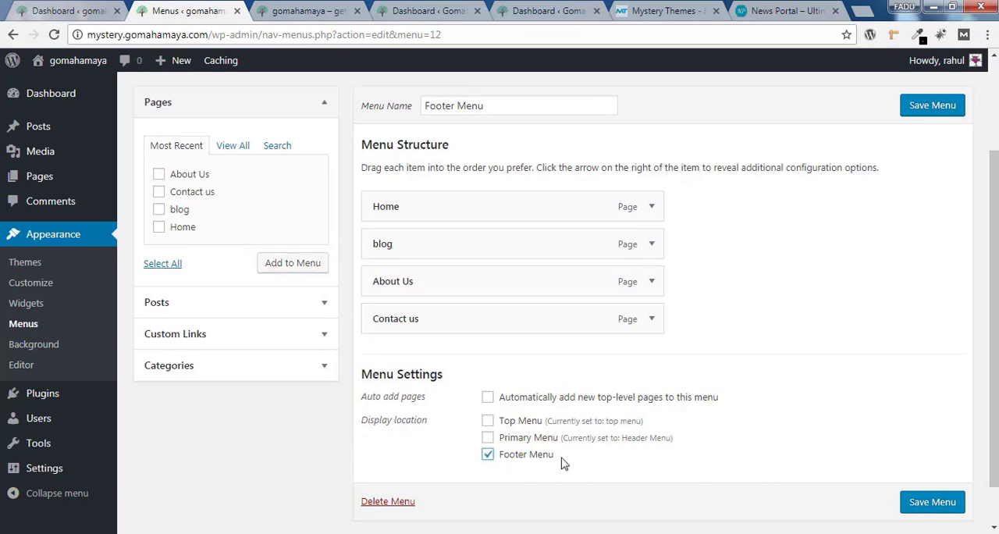
left_click(935, 499)
Reload the live site and check the footer menu at the end of the page
left_click(302, 8)
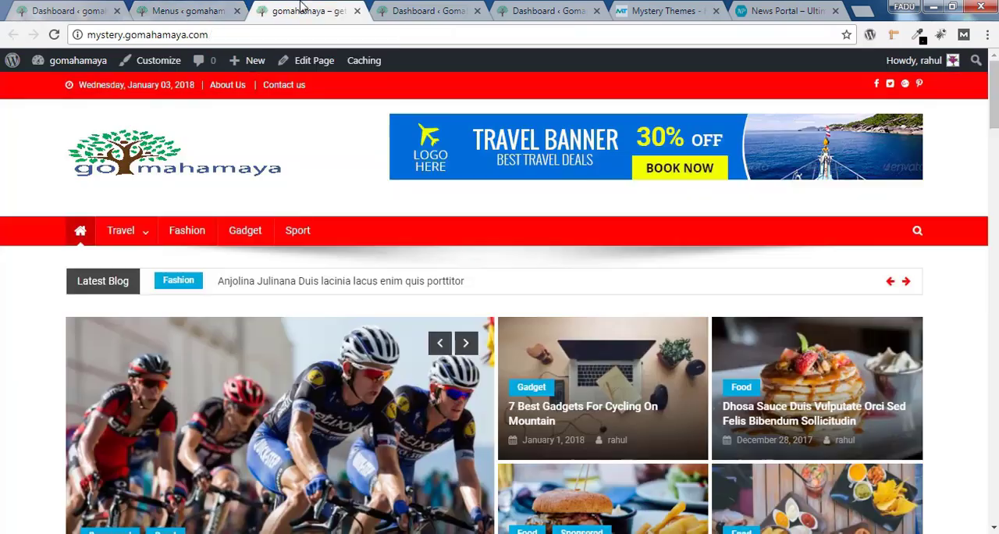
left_click(53, 34)
scroll(738, 521, "down", 20)
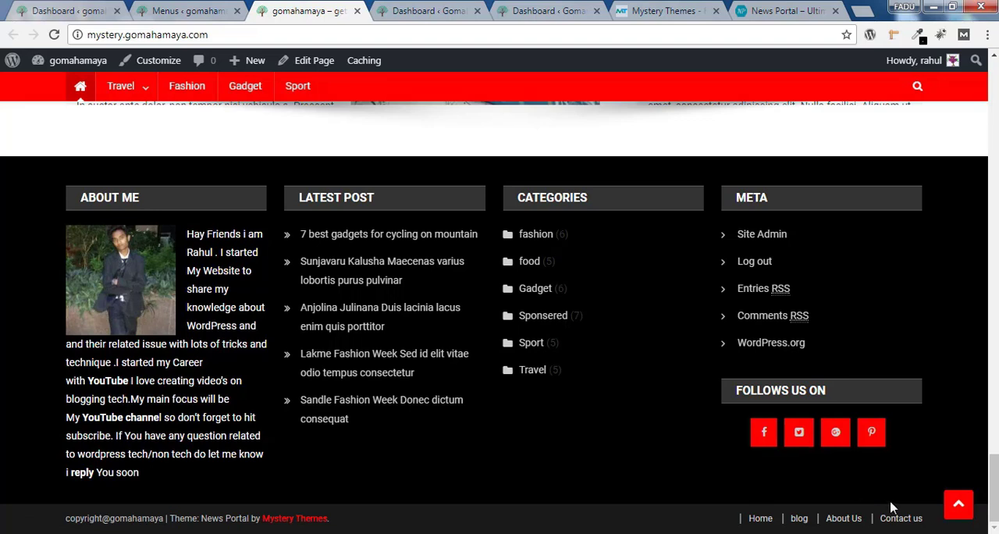
Return to the admin tab and open the list of all pages
key("ctrl+shift+Tab")
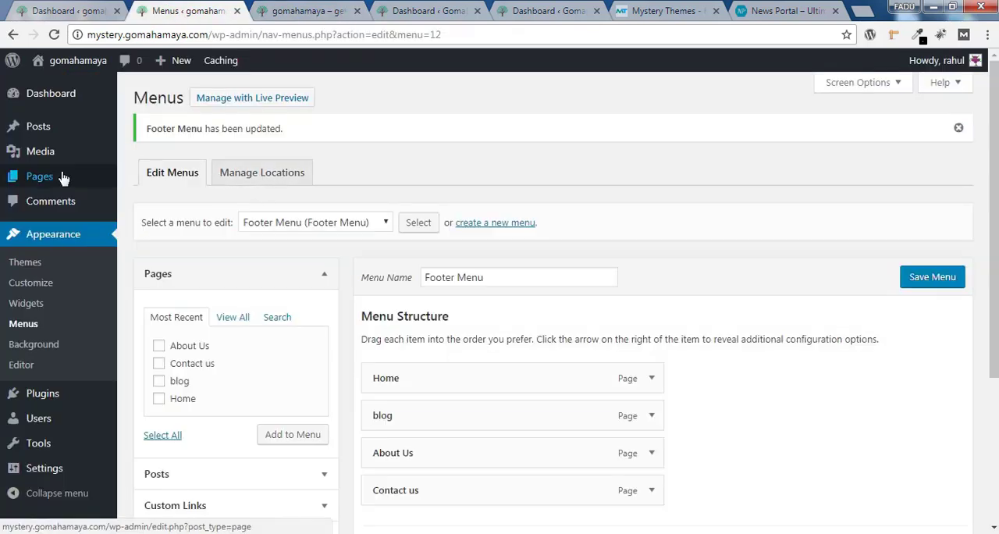
mouse_move(62, 179)
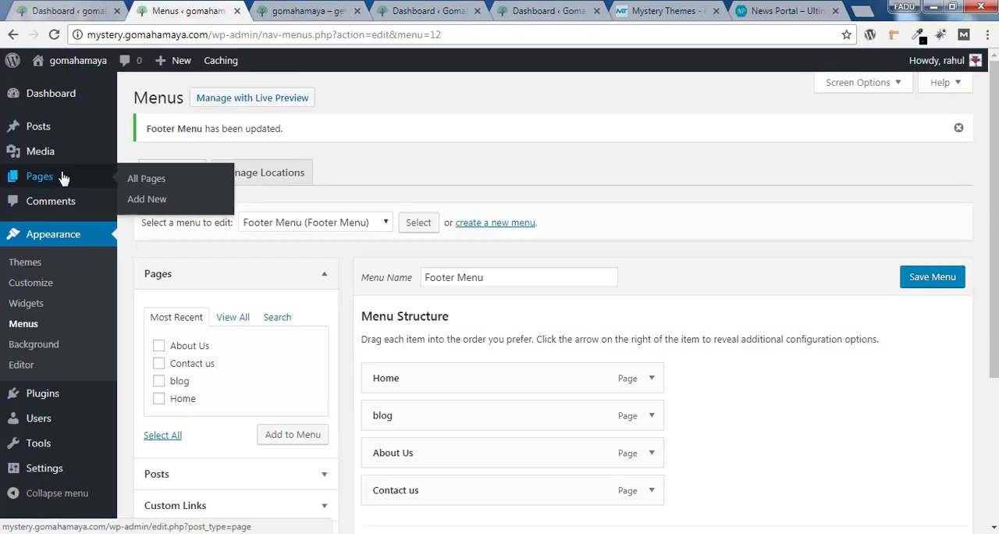
left_click(148, 181)
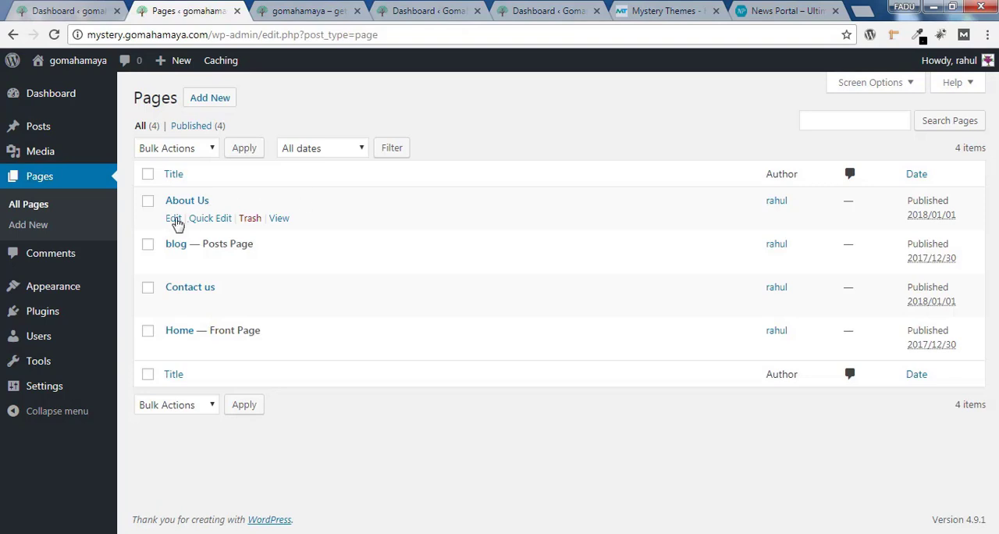
Open the About Us page for editing and add the centred text "My life story" in the visual editor
left_click(174, 219)
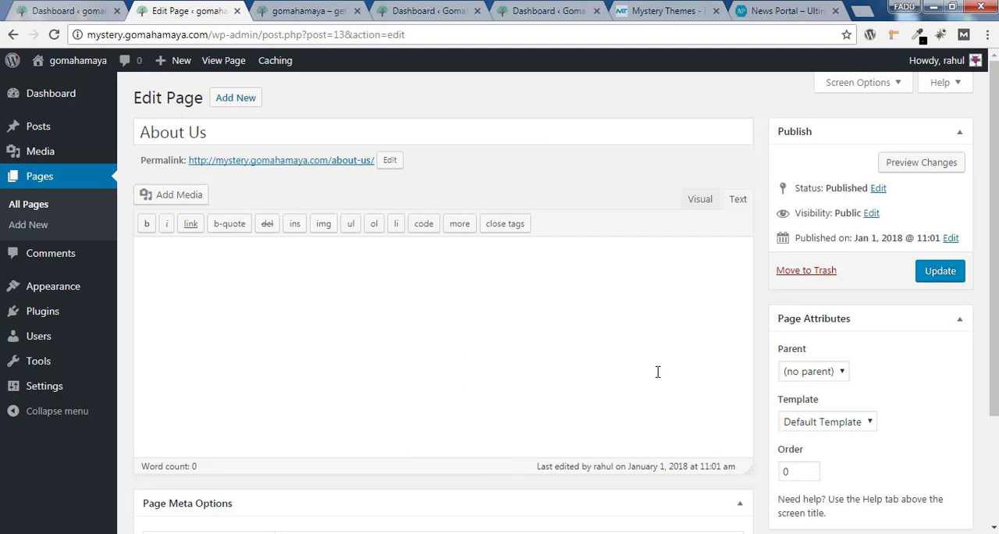
left_click(698, 202)
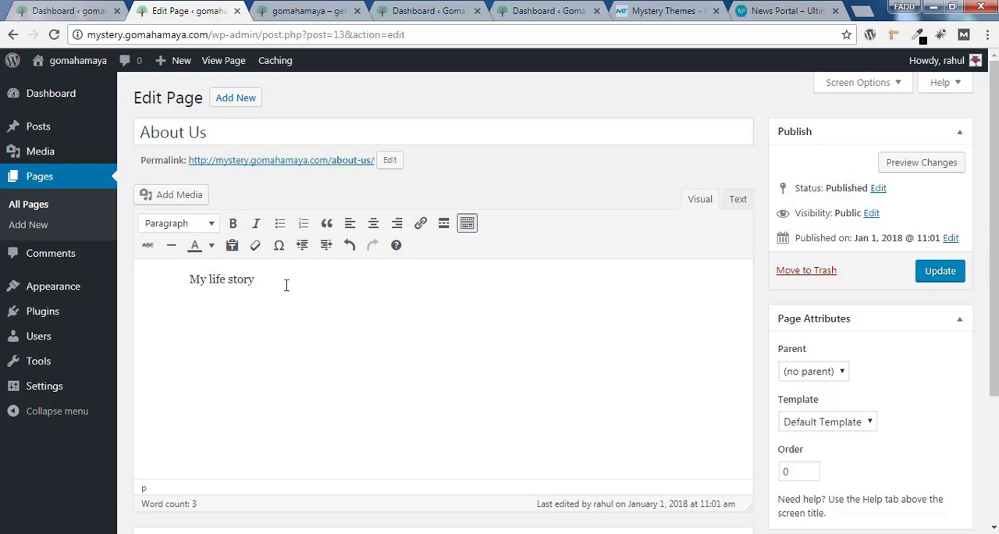
left_click_drag(262, 282, 199, 283)
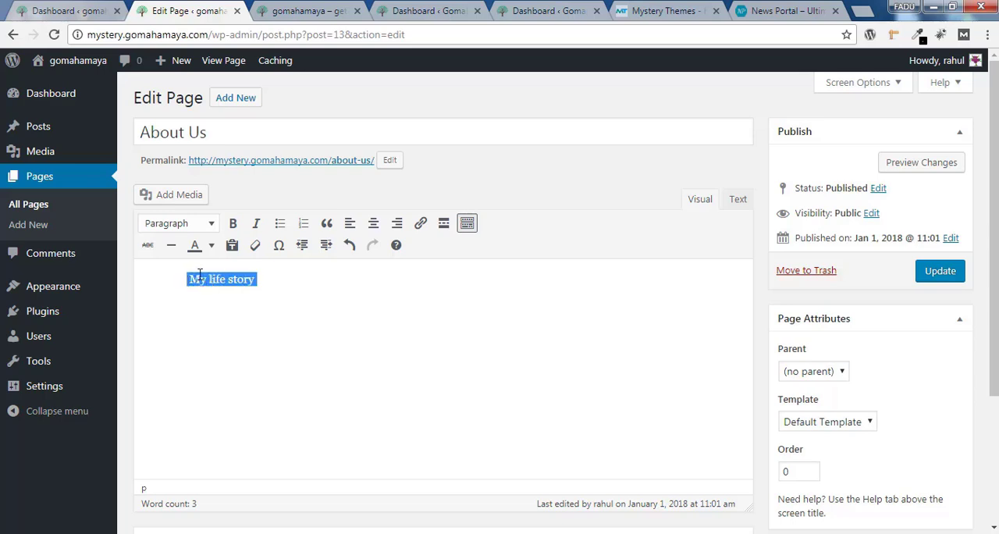
left_click(374, 226)
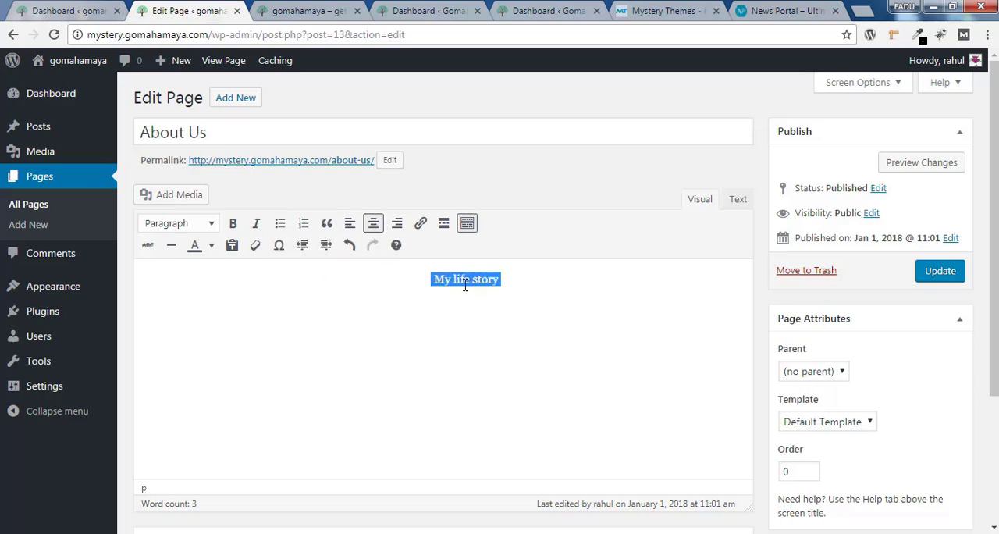
Format the "My life story" line as Heading 1 and colour it orange
left_click(192, 226)
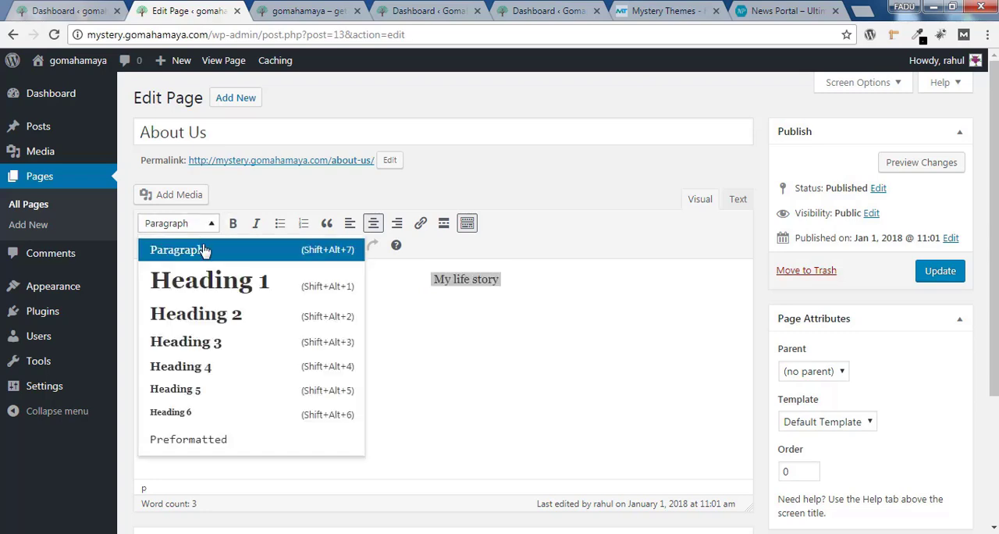
left_click(219, 291)
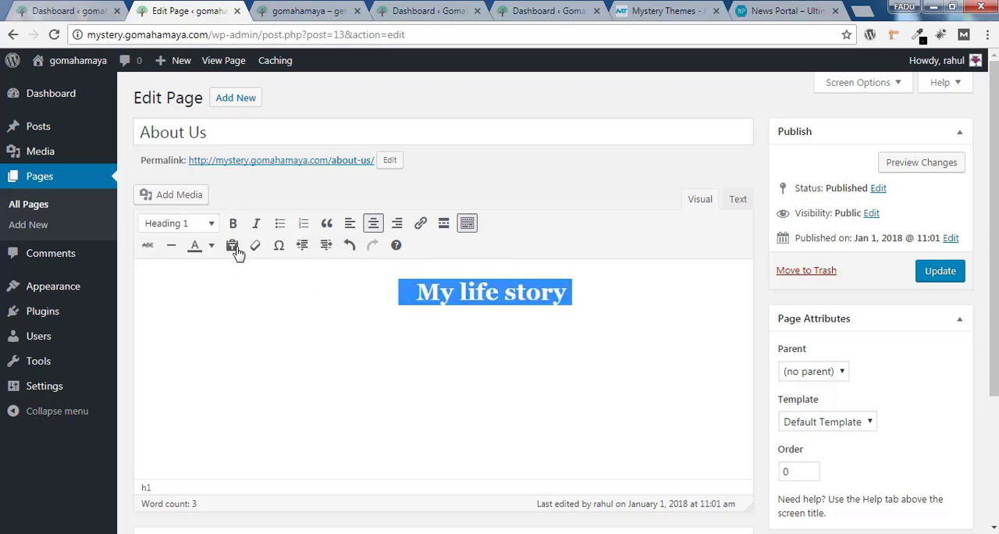
left_click(211, 245)
left_click(168, 296)
left_click(154, 328)
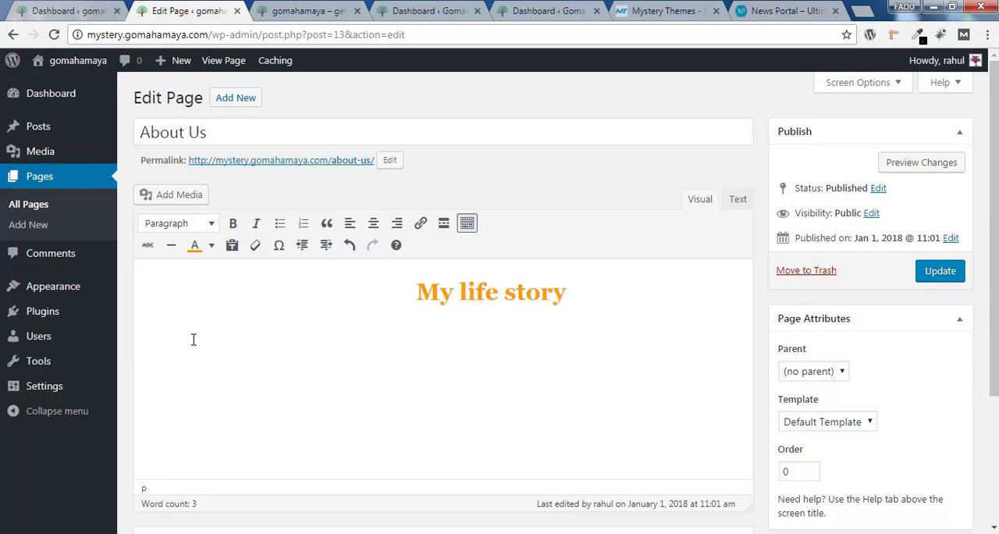
Paste the copied placeholder paragraphs below the "My life story" heading
right_click(172, 335)
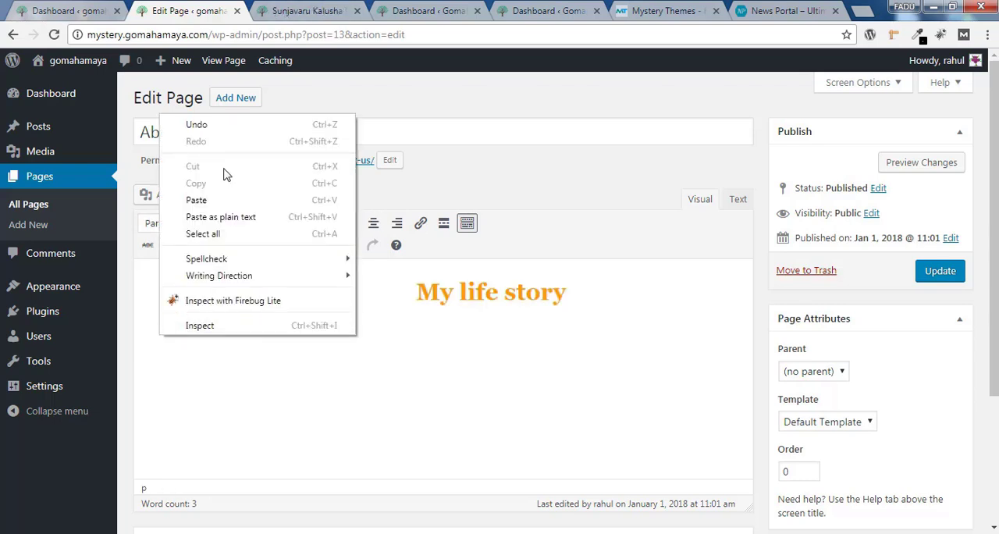
left_click(196, 200)
scroll(748, 328, "up", 2)
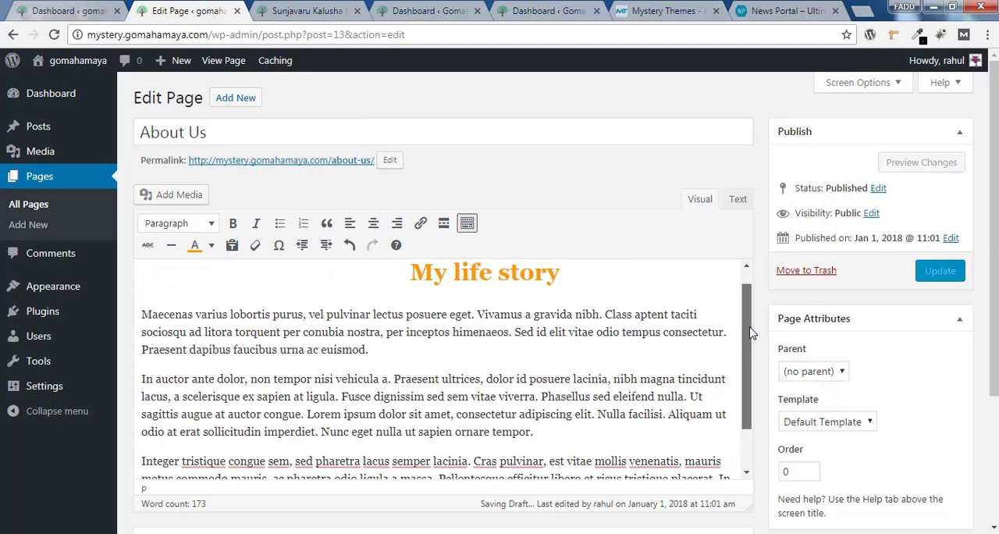
Insert the portrait photo from the media library at the start of the first body paragraph
left_click(142, 319)
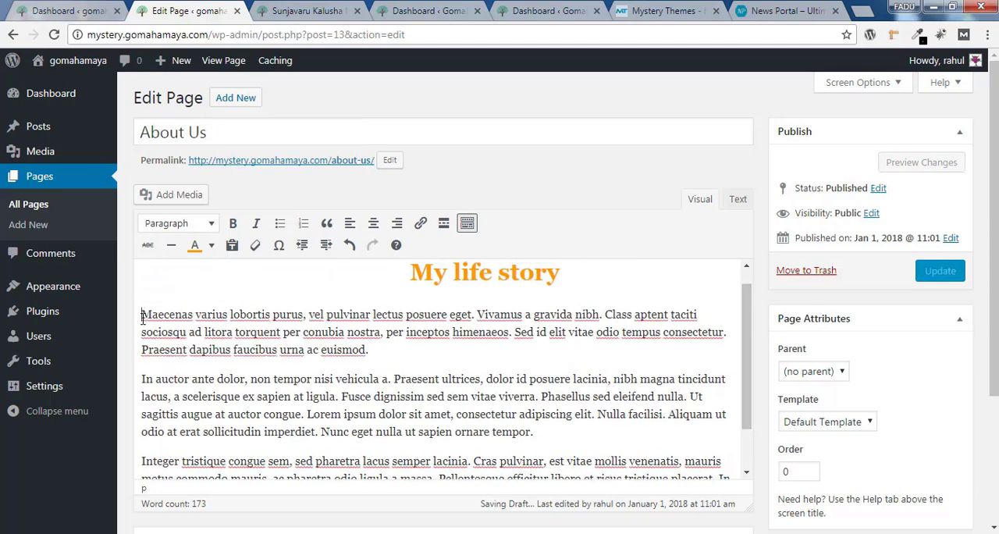
left_click(176, 195)
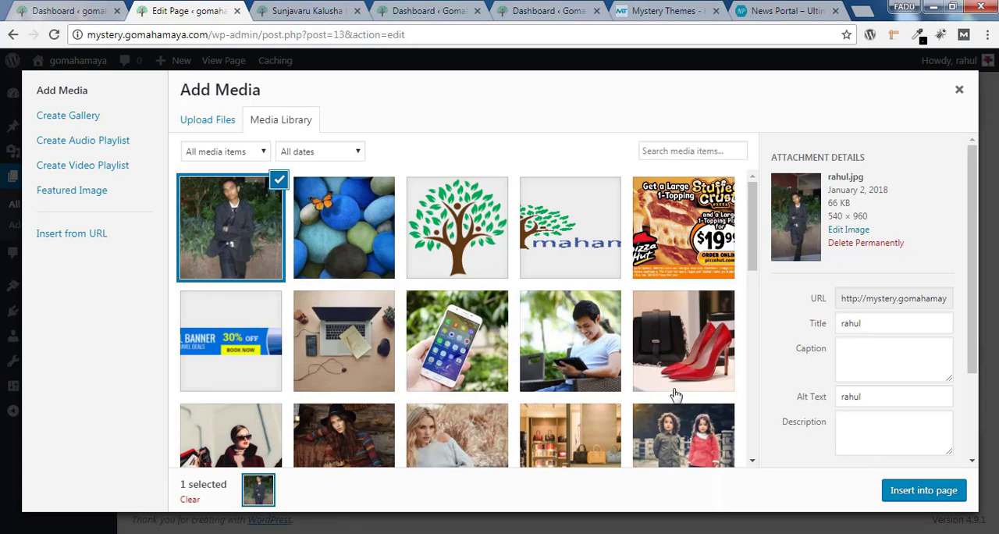
left_click(925, 491)
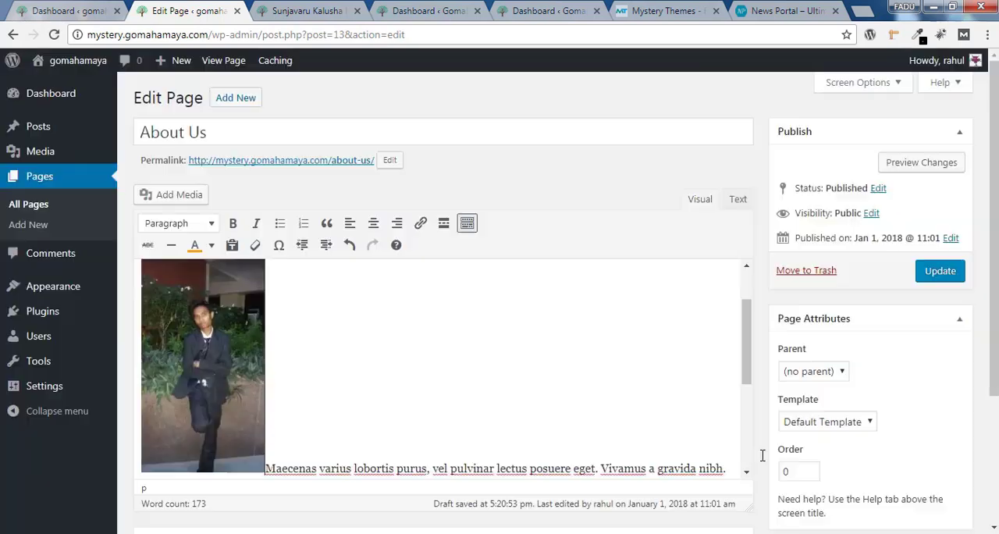
Set the inserted photo to Full Size – 540 × 960 with left alignment
left_click(222, 350)
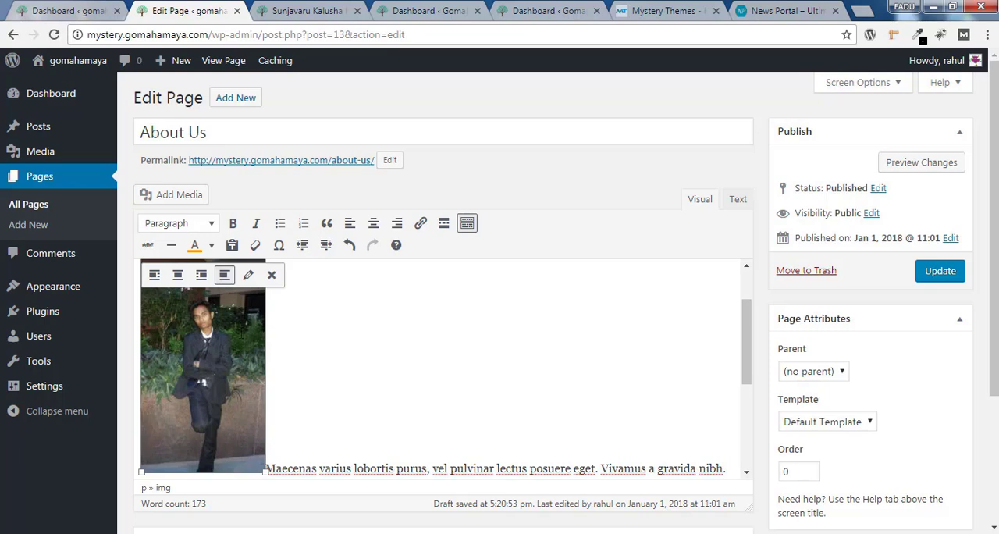
left_click(247, 275)
left_click(259, 284)
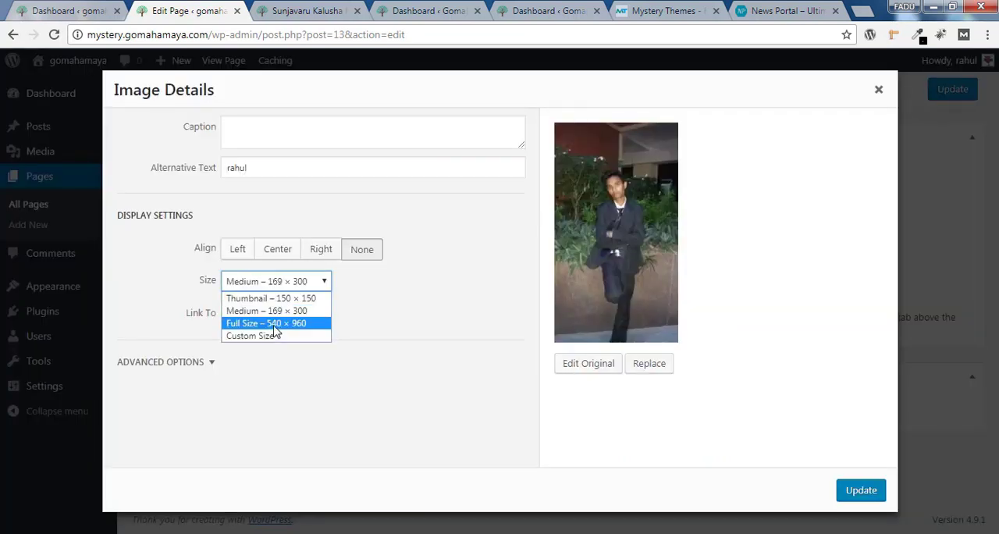
left_click(275, 323)
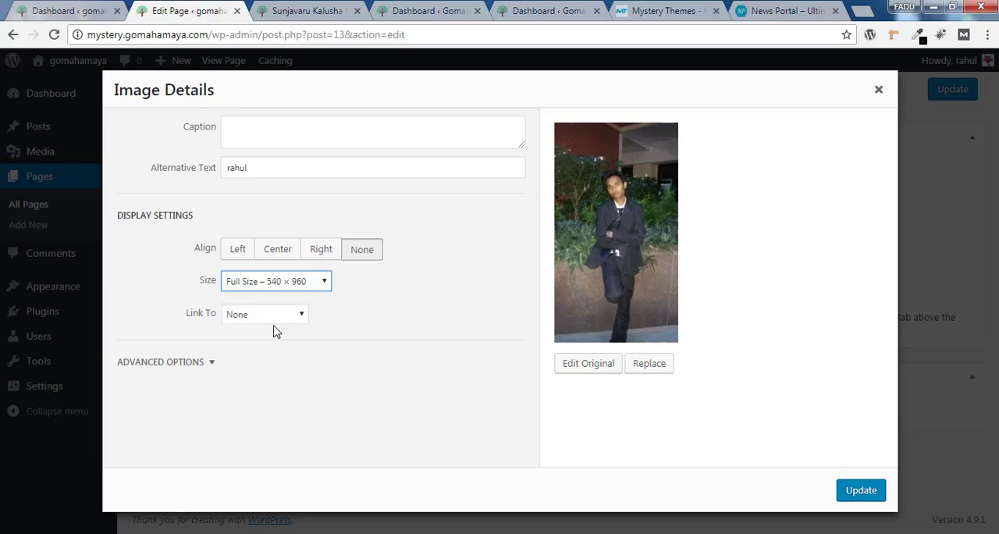
left_click(233, 258)
left_click(860, 490)
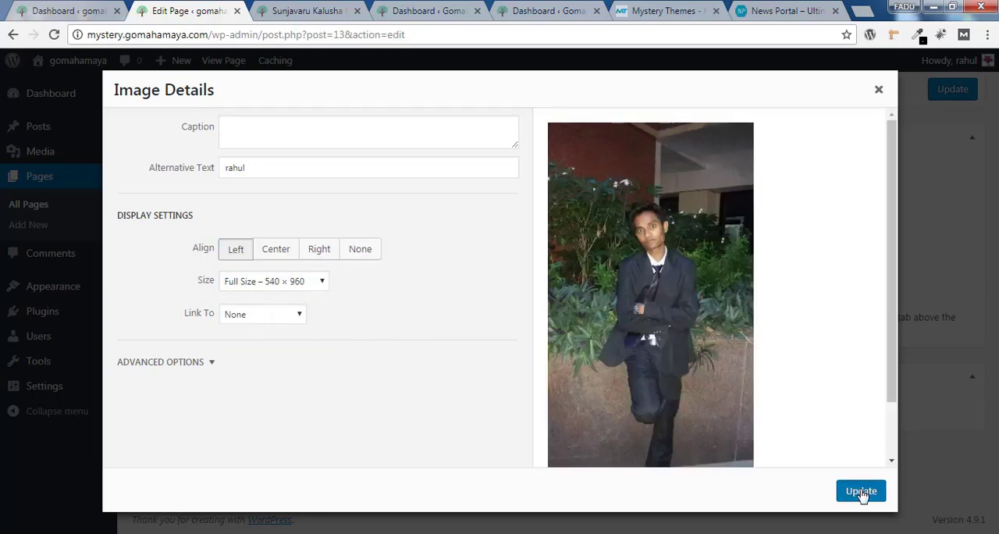
Update the About Us page and preview it, checking how the text runs beside the photo
scroll(812, 351, "down", 2)
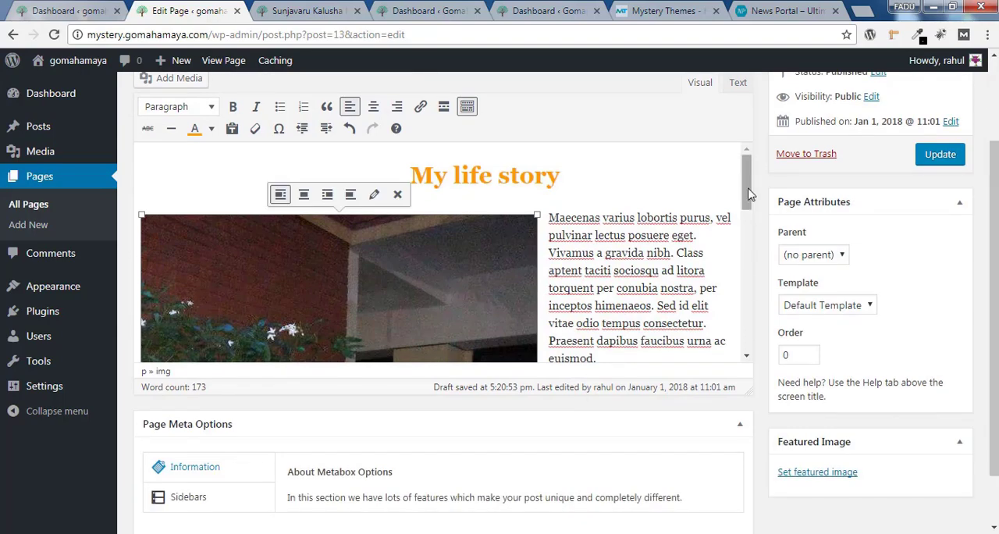
mouse_move(746, 196)
left_mouse_down()
mouse_move(754, 309)
mouse_move(755, 188)
left_mouse_up()
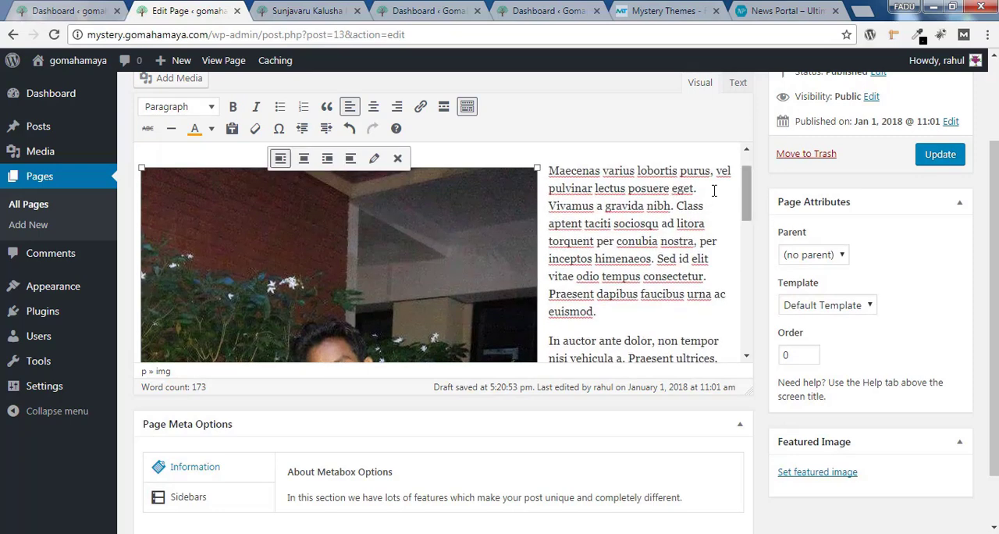
left_click(942, 156)
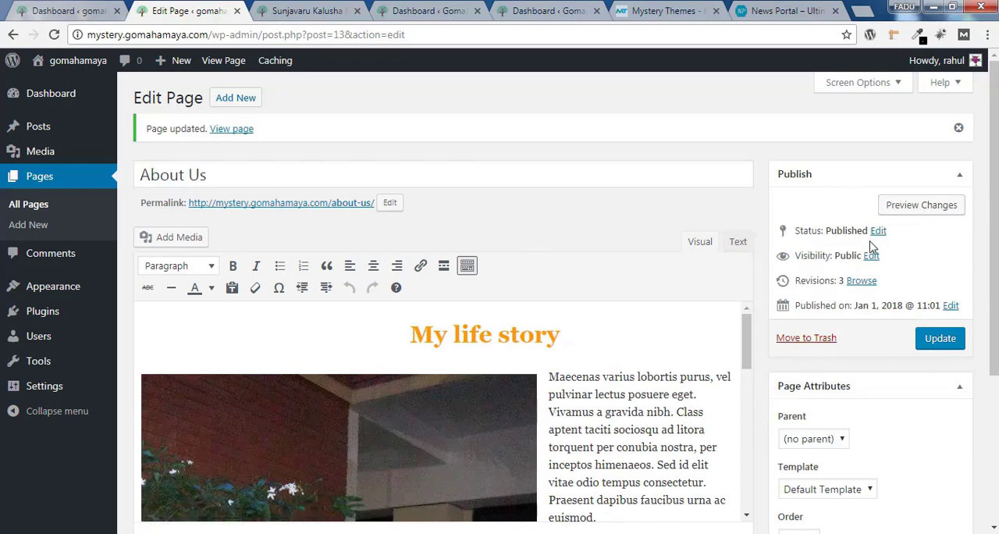
left_click(916, 206)
scroll(913, 217, "down", 3)
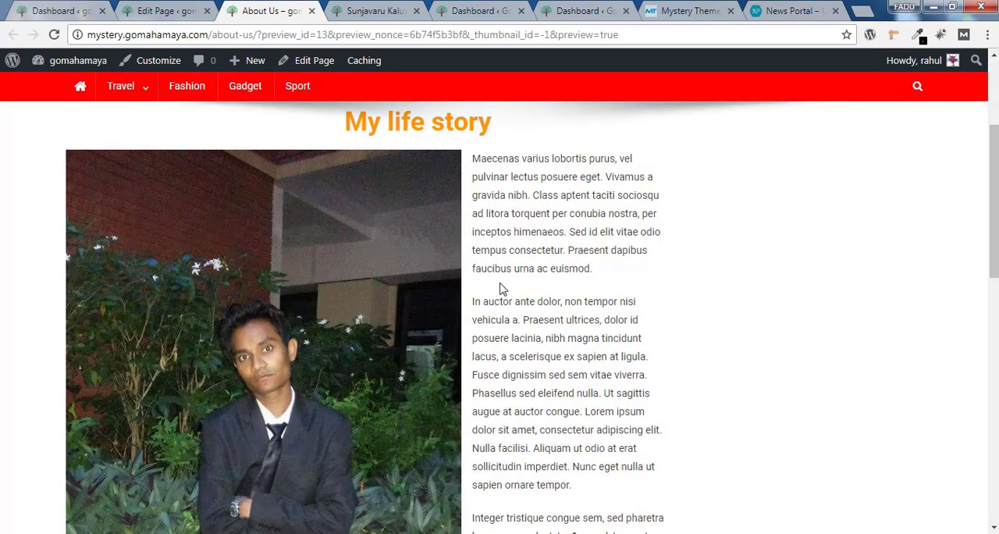
left_click_drag(473, 160, 611, 466)
scroll(941, 254, "down", 1)
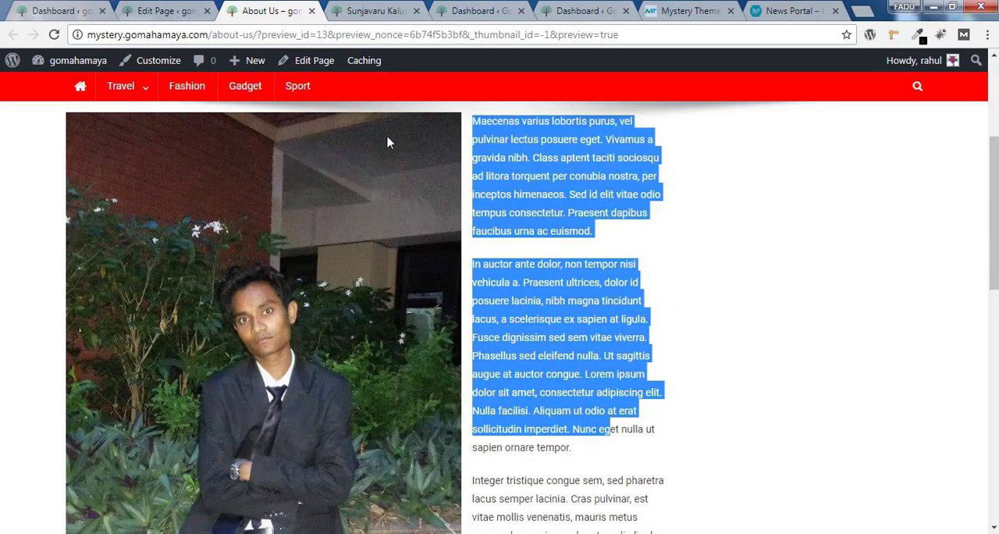
Give the About Us page the full-width layout without a sidebar in its meta options and update it
left_click(167, 11)
scroll(245, 390, "down", 3)
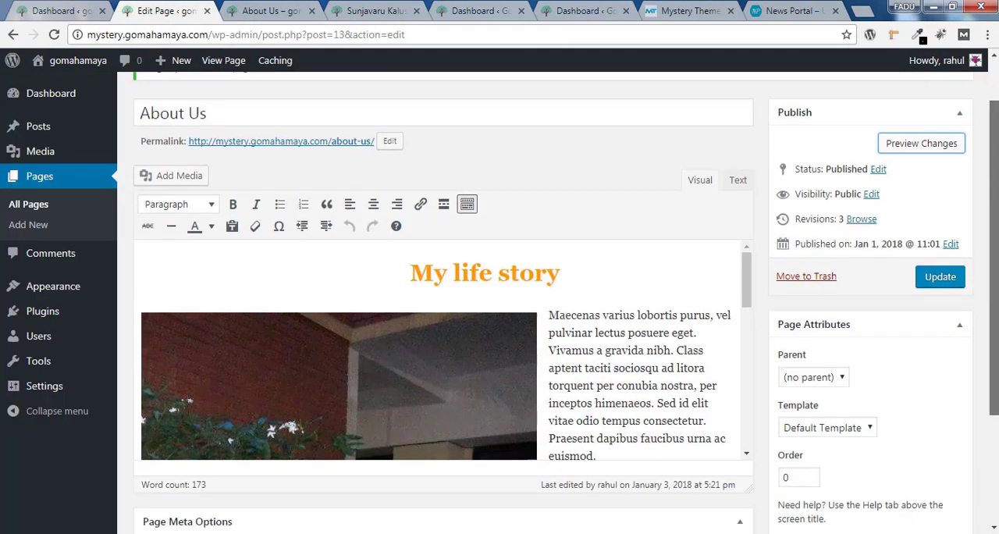
left_click(199, 437)
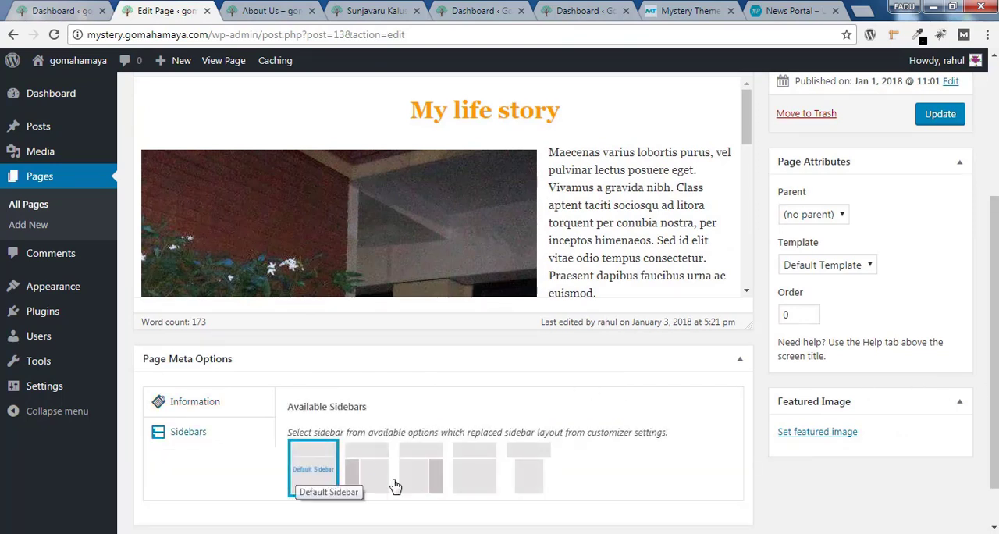
left_click(475, 472)
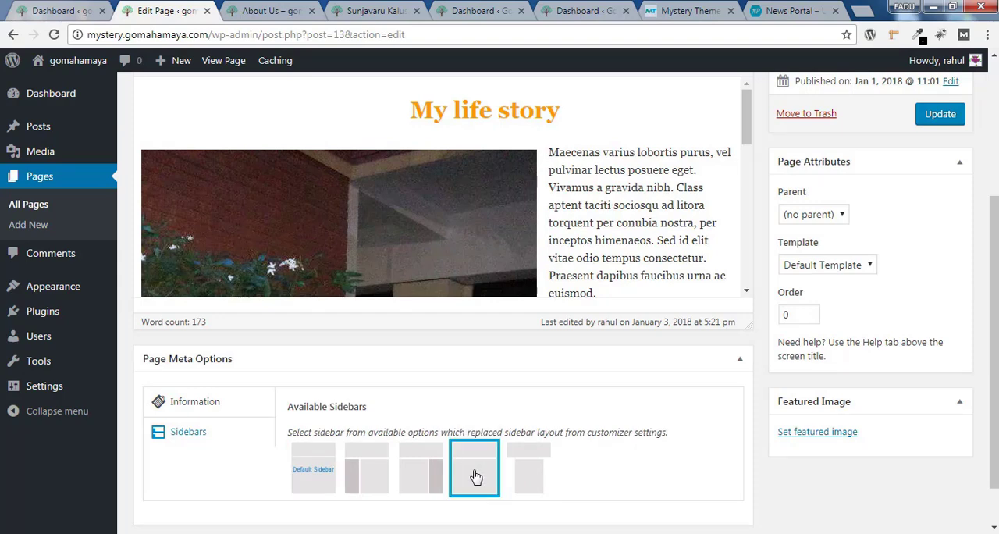
left_click(946, 117)
Reload the About Us preview and check the photo and text in the new layout
left_click(271, 11)
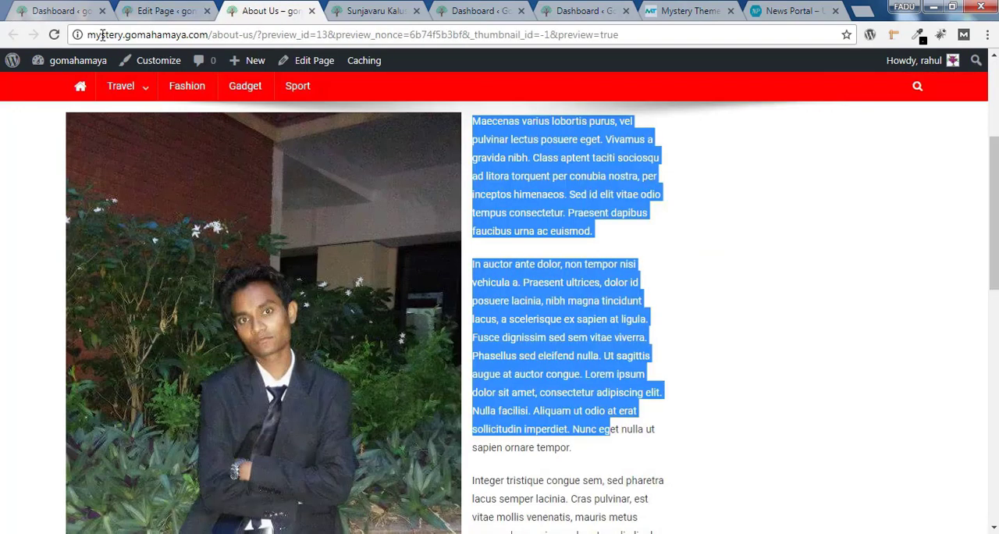
left_click(53, 34)
scroll(527, 317, "down", 5)
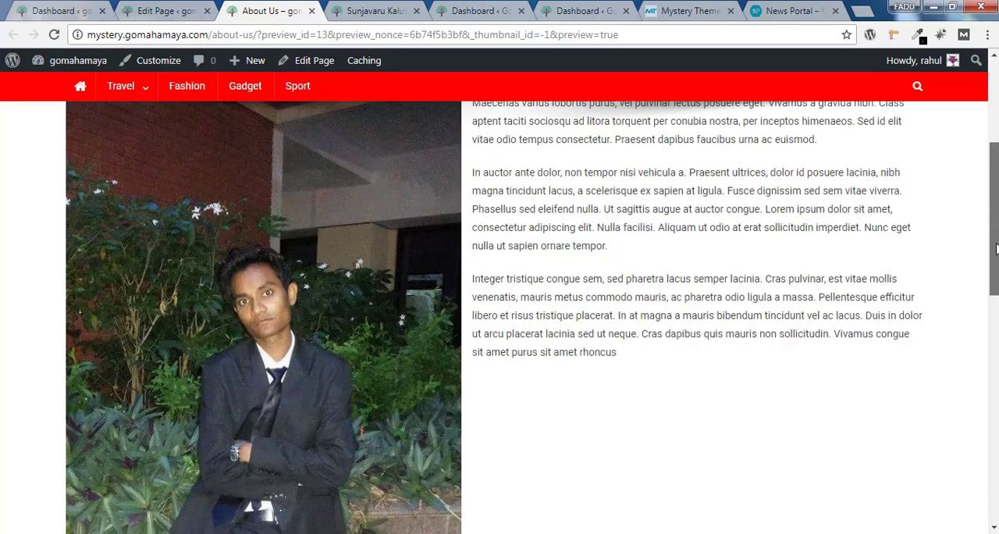
scroll(986, 217, "up", 5)
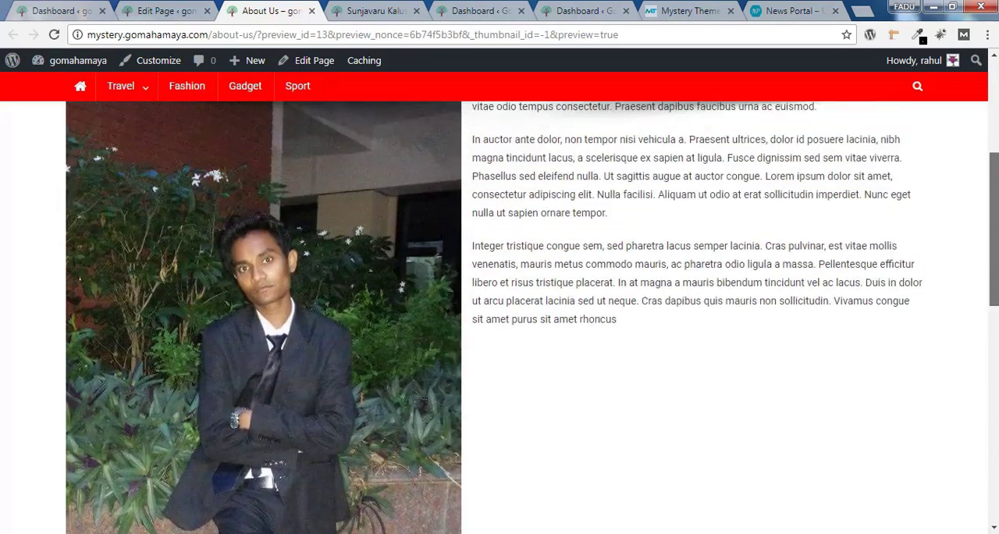
scroll(986, 223, "down", 1)
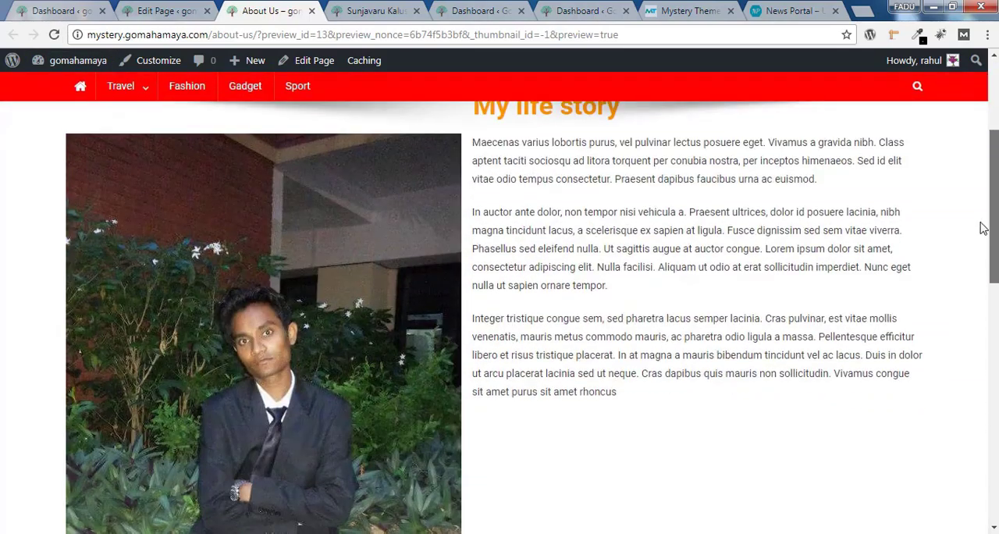
scroll(984, 228, "down", 2)
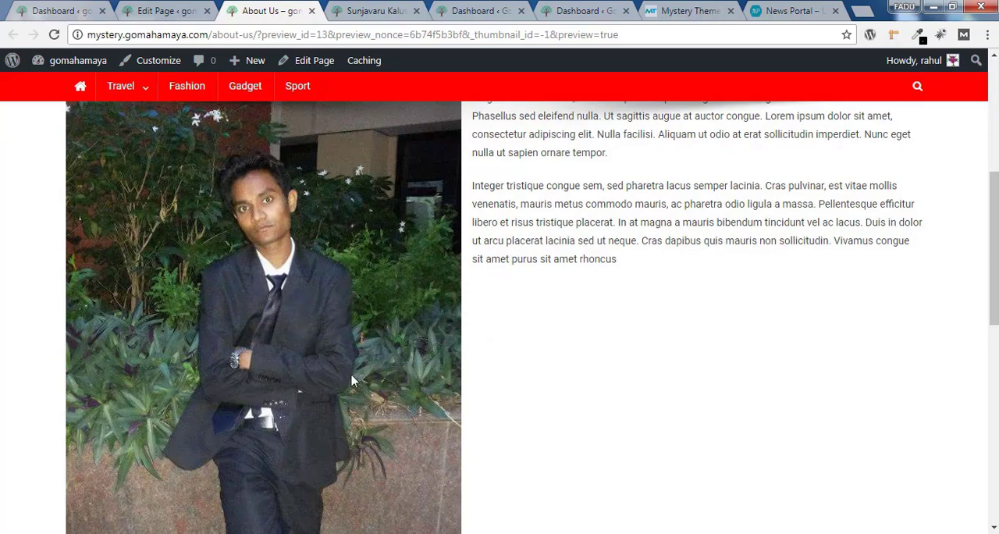
Return to the list of all pages and open the Contact us page for editing
left_click(166, 10)
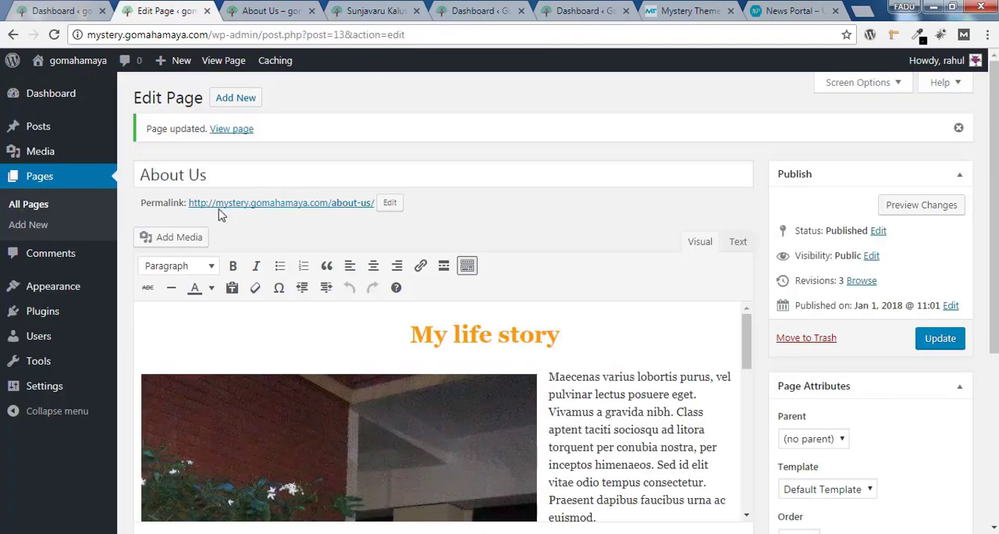
left_click(31, 208)
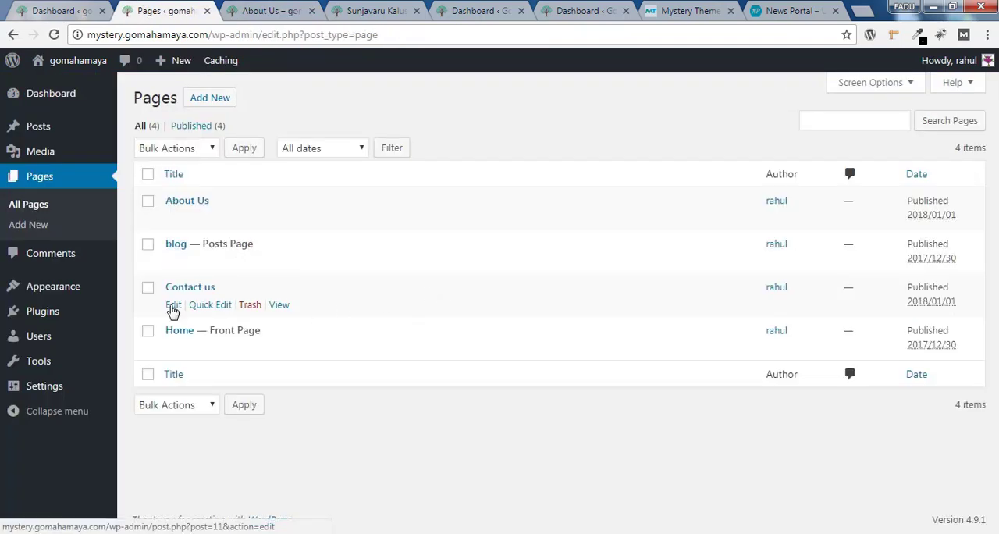
left_click(173, 307)
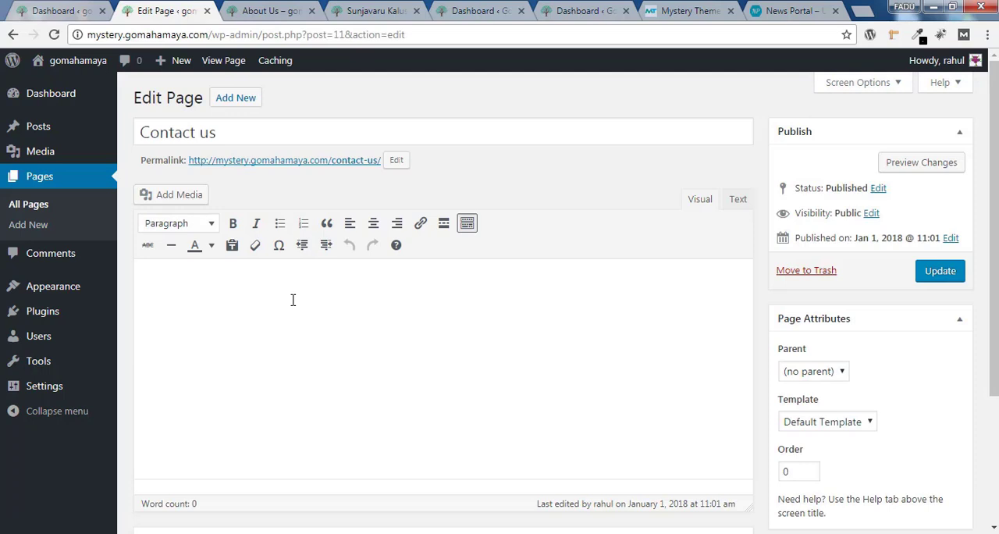
Open the page for adding new plugins in a separate browser tab
mouse_move(100, 313)
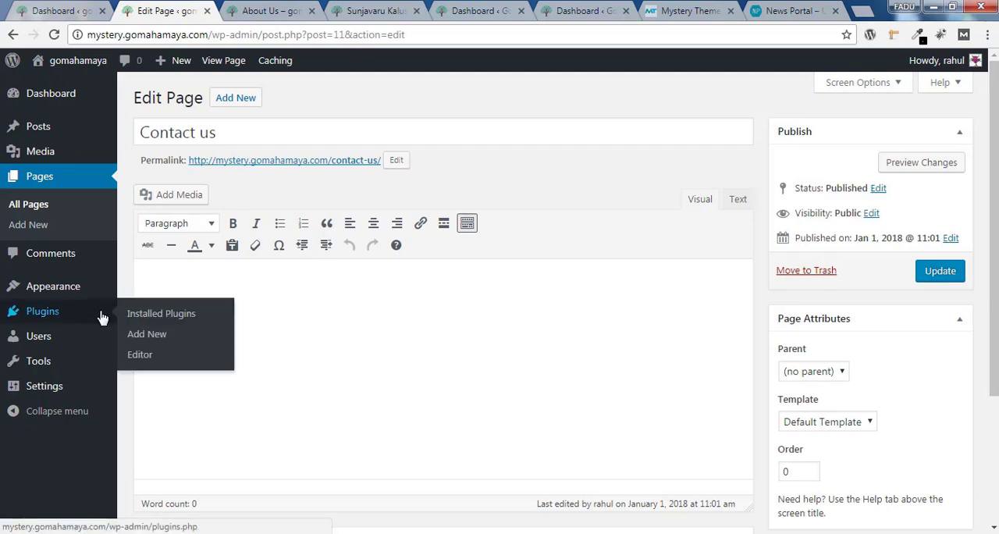
right_click(149, 341)
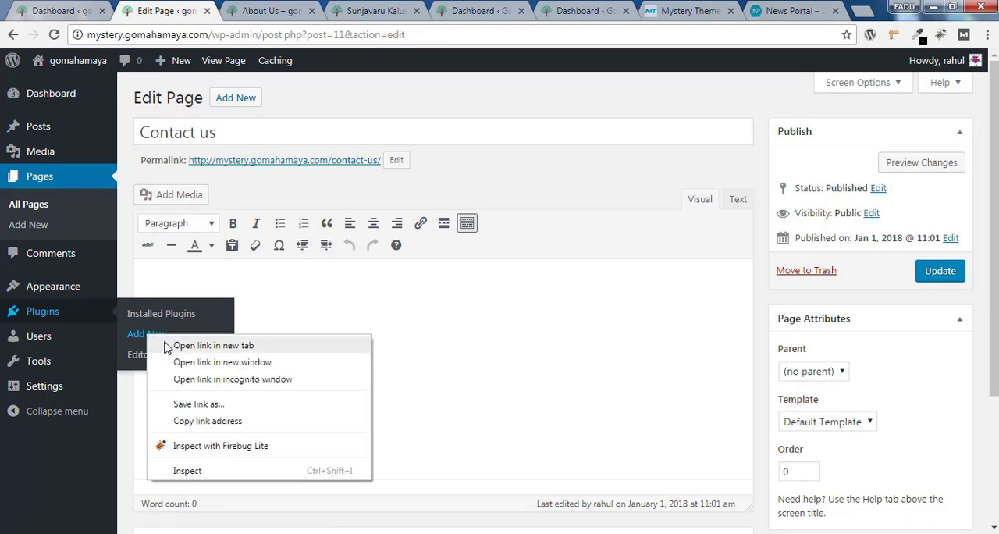
left_click(167, 347)
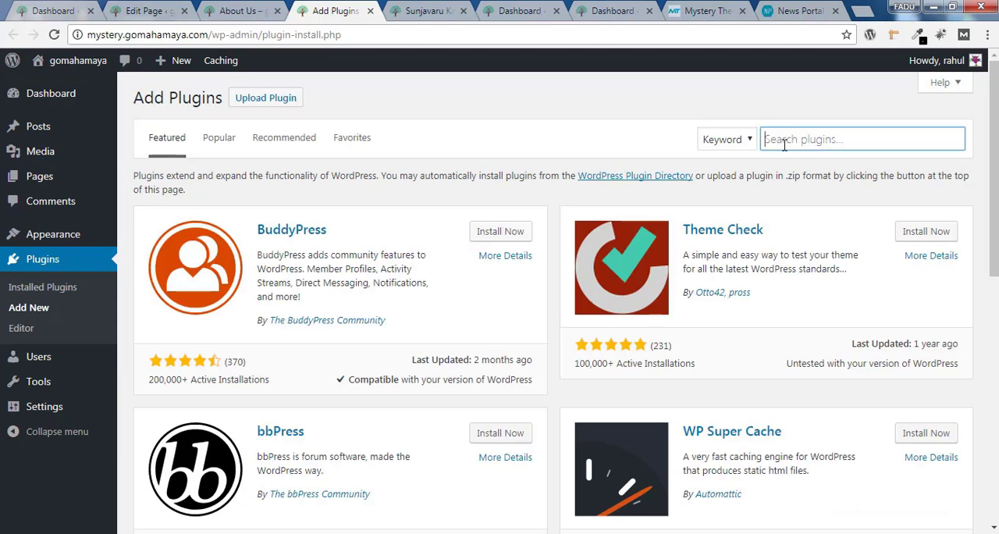
Search the plugin directory for "contact form 7", then install and activate the Contact Form 7 plugin
type("contact ")
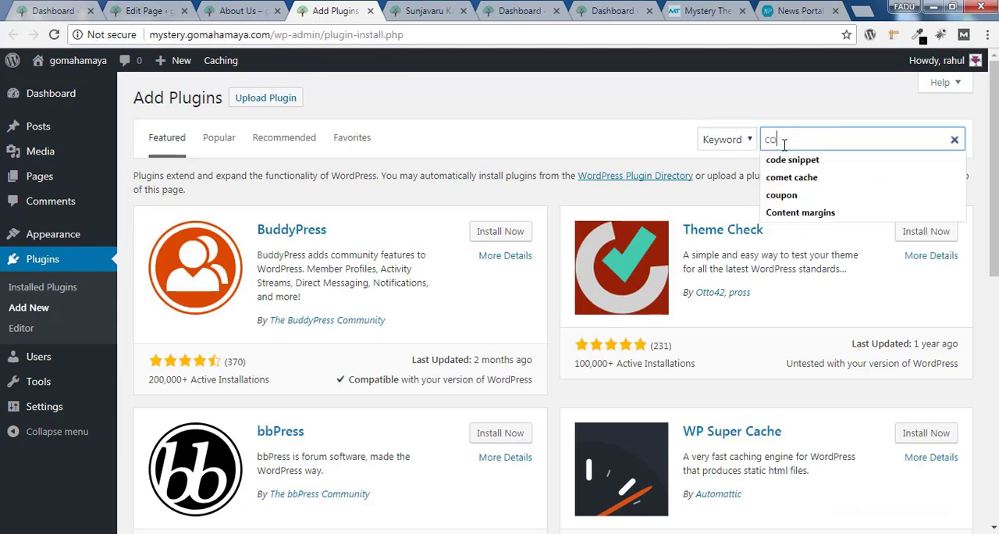
type("form 7")
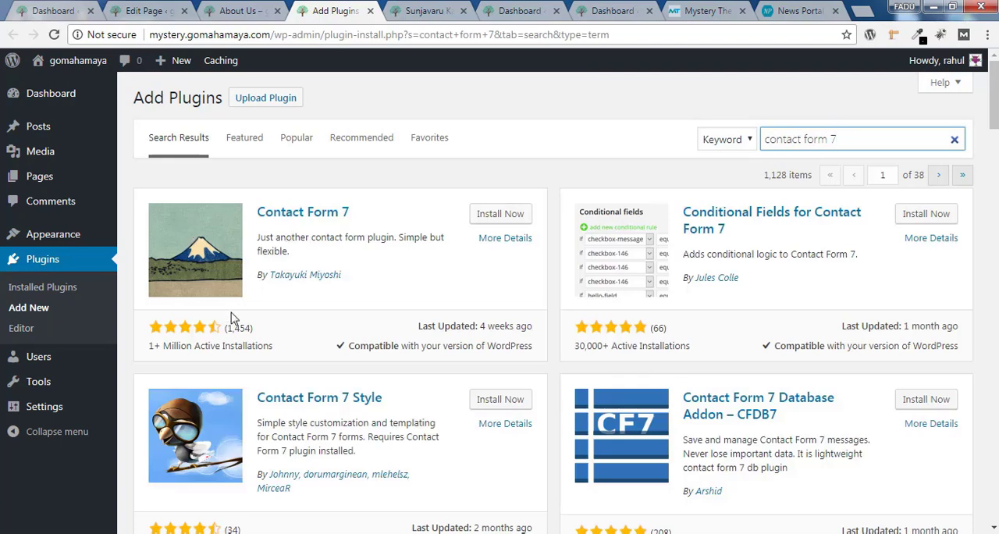
left_click(502, 220)
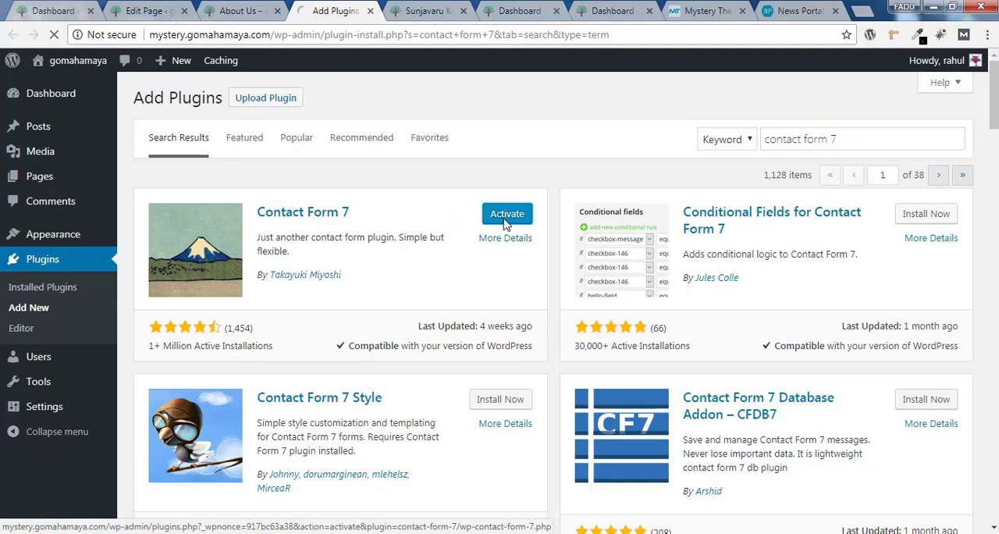
left_click(504, 220)
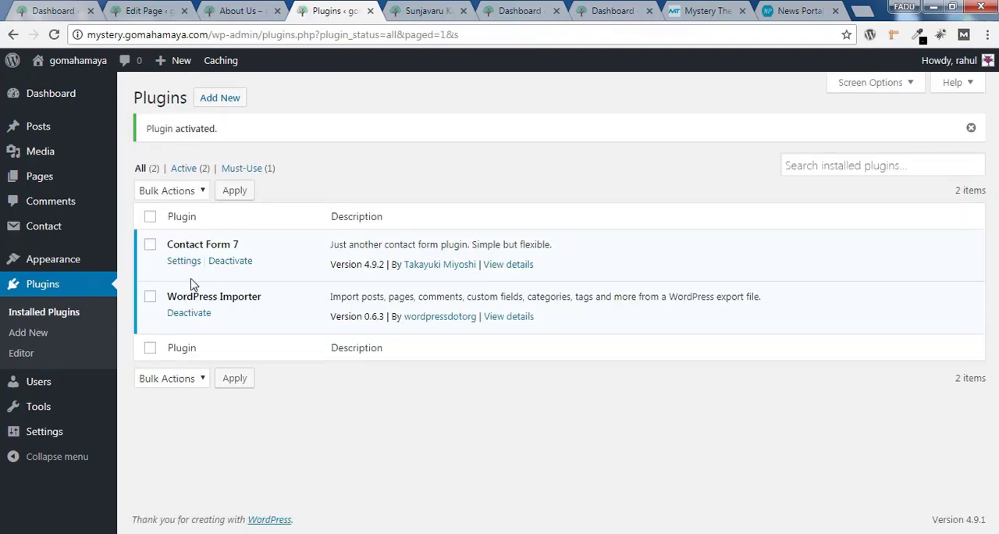
Open the Contact Form 7 form list and delete the existing "contact us" form
left_click(186, 261)
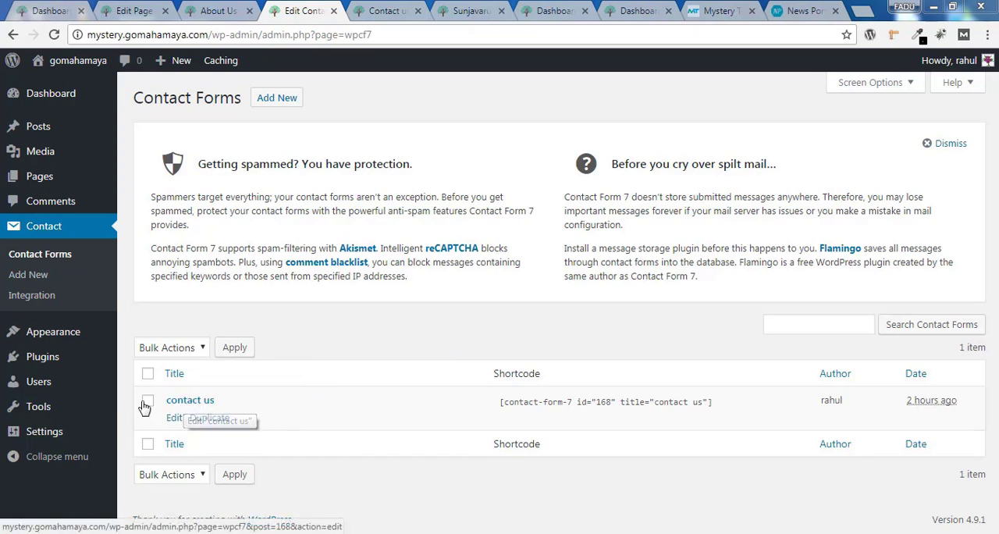
left_click(148, 374)
left_click(165, 352)
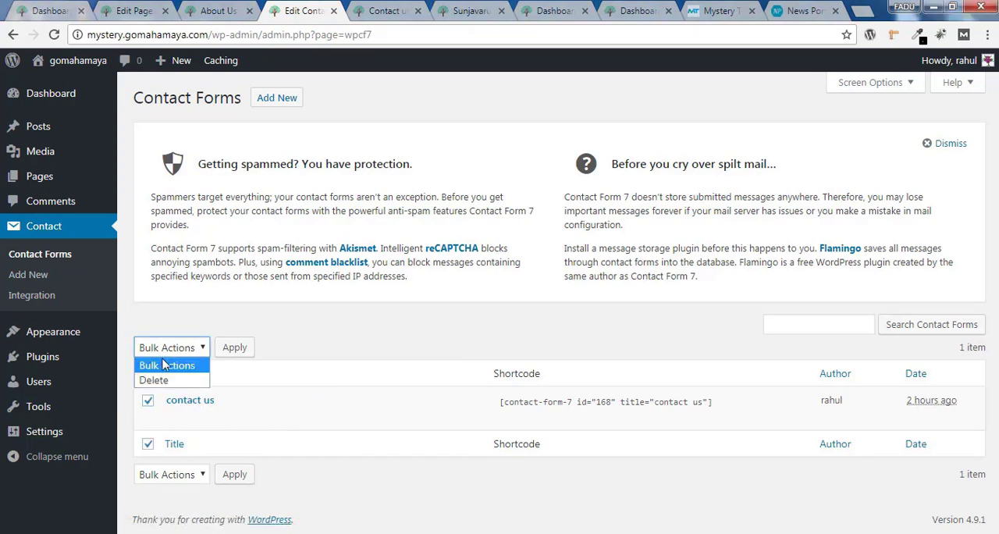
left_click(160, 379)
left_click(238, 353)
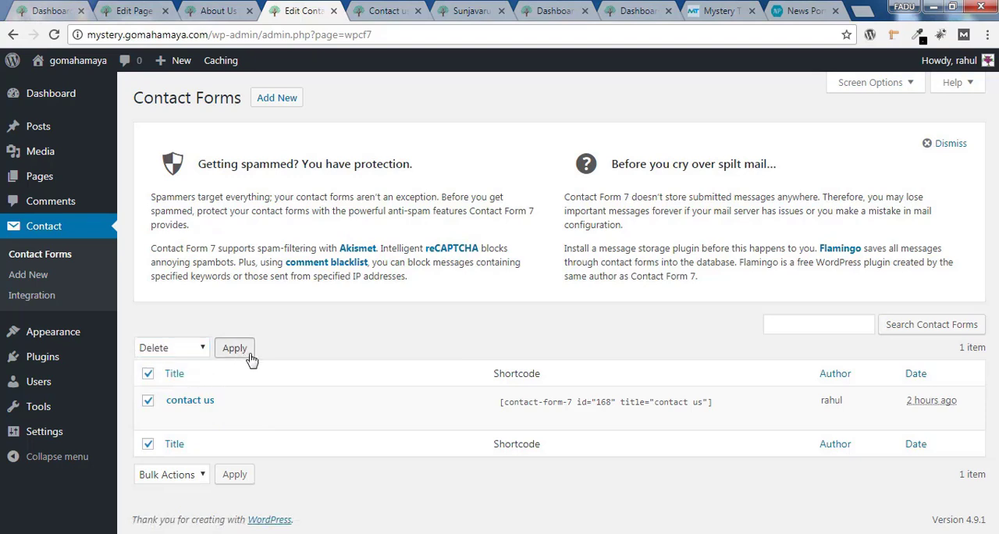
Start a new contact form titled "contact form" and look over the default fields in its template
left_click(277, 102)
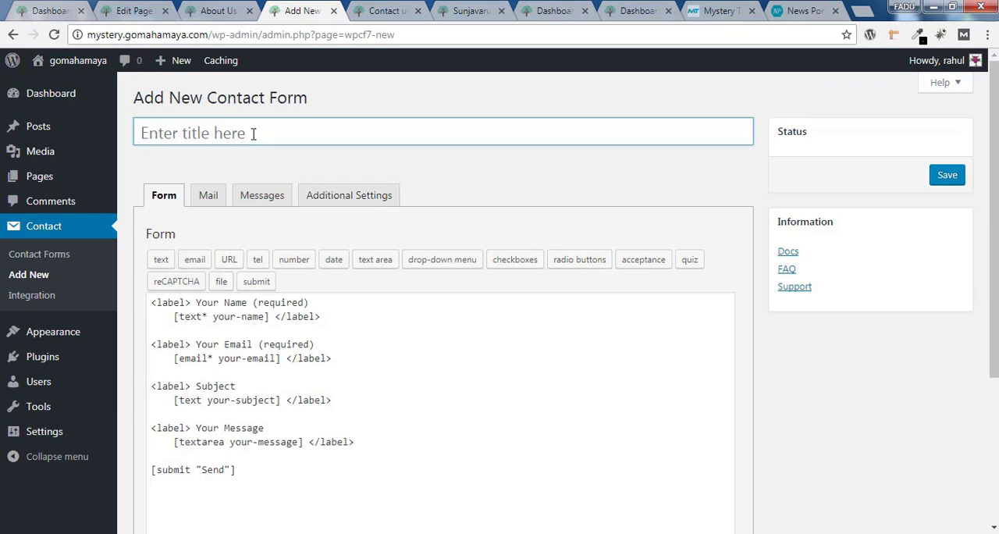
type("contact form")
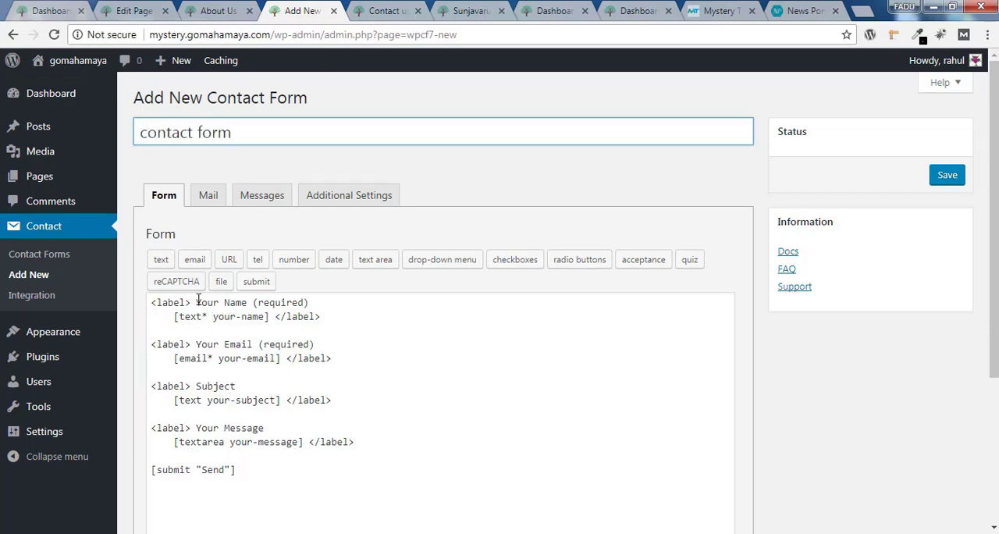
left_click_drag(196, 302, 230, 327)
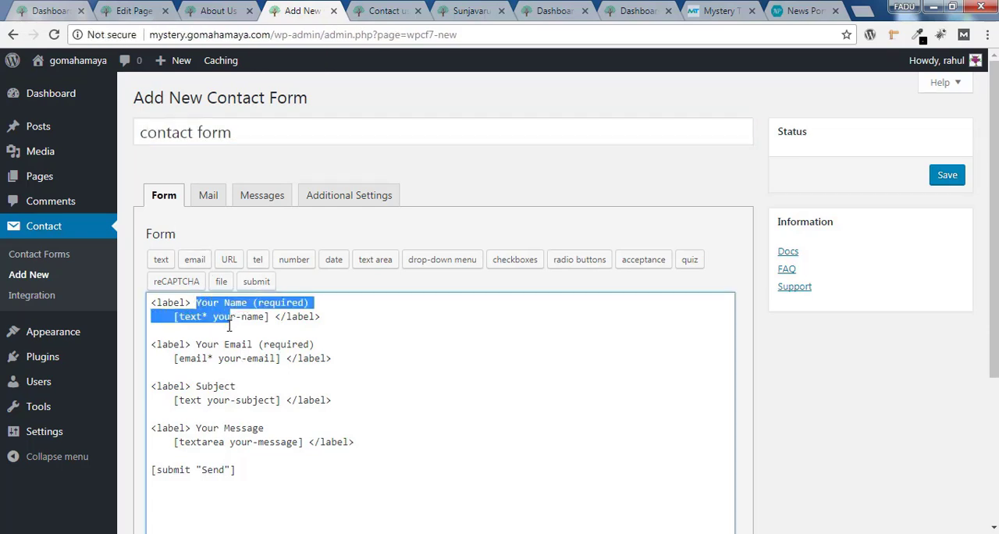
left_click(288, 319)
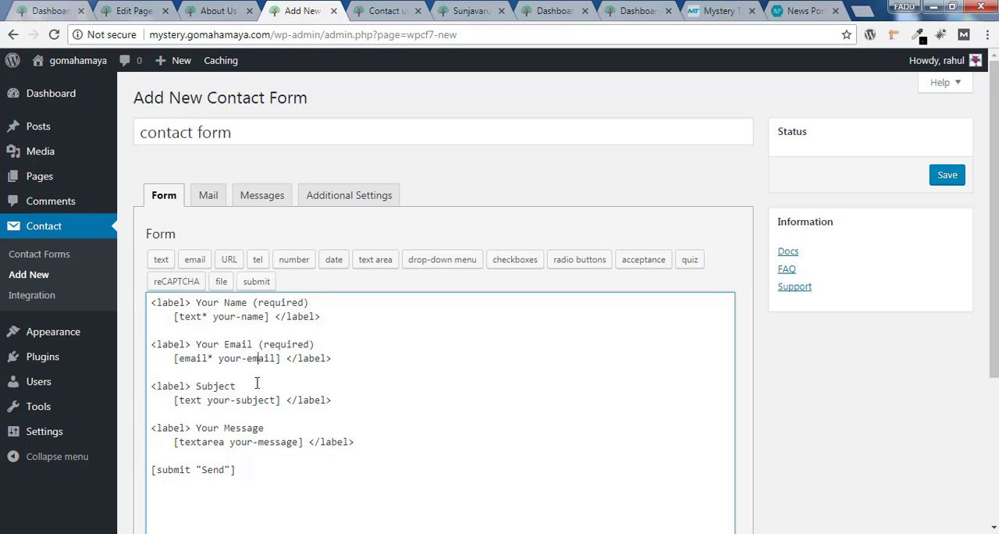
left_click(265, 443)
left_click_drag(238, 471, 151, 470)
left_click(244, 469)
Duplicate the Your Message label block in the form template, placing the copy above the submit tag with a blank line after it
left_click(367, 440)
key("Return")
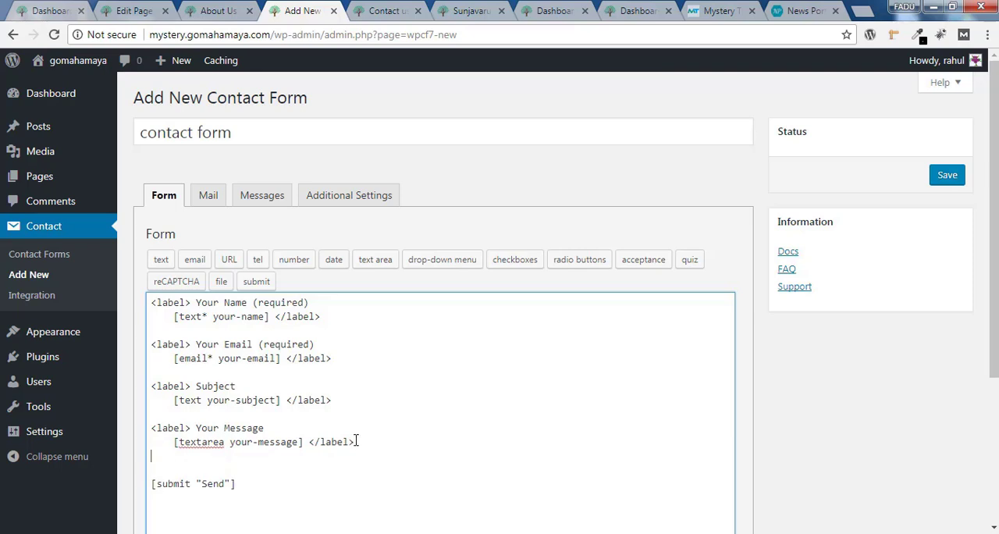
left_click_drag(355, 442, 153, 418)
right_click(188, 439)
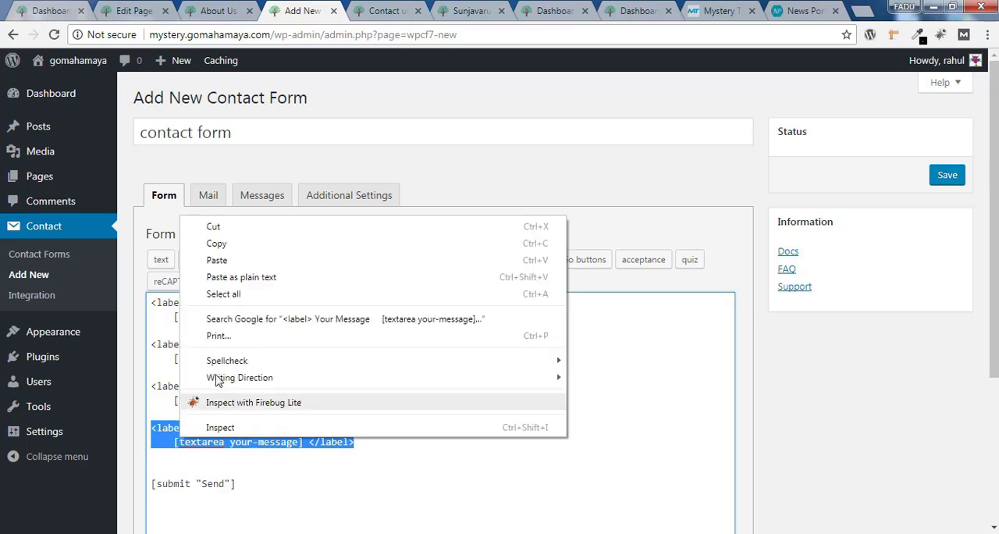
left_click(266, 248)
left_click(153, 463)
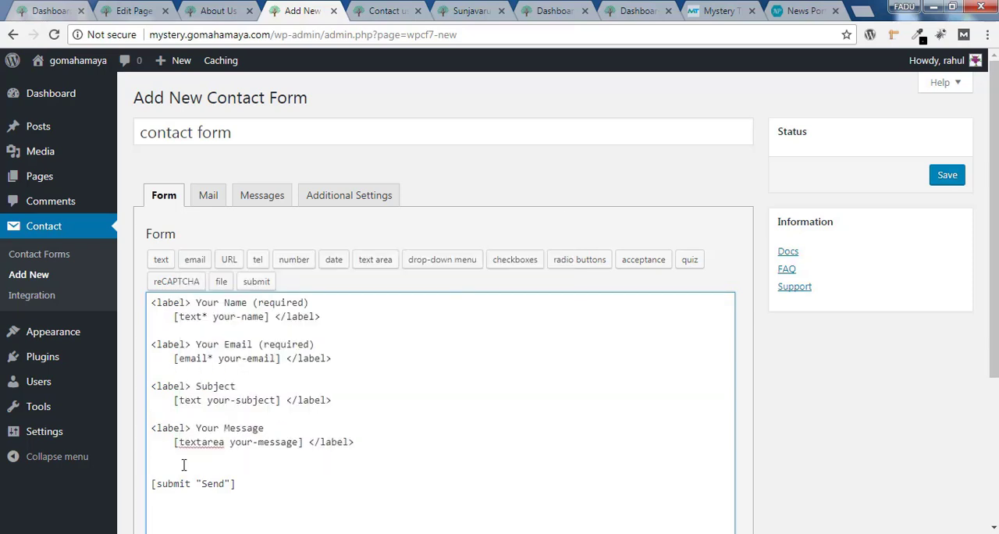
key("ctrl+v")
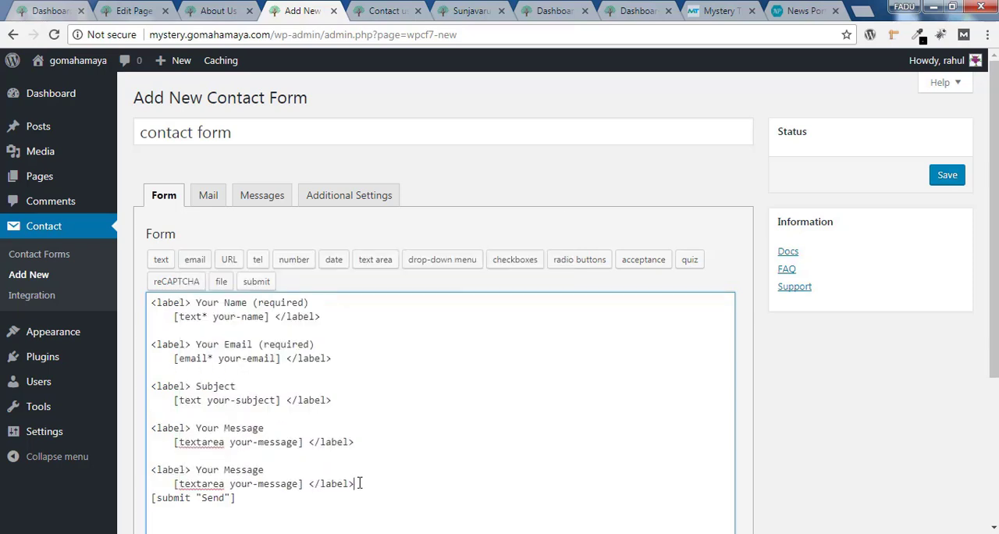
key("Return")
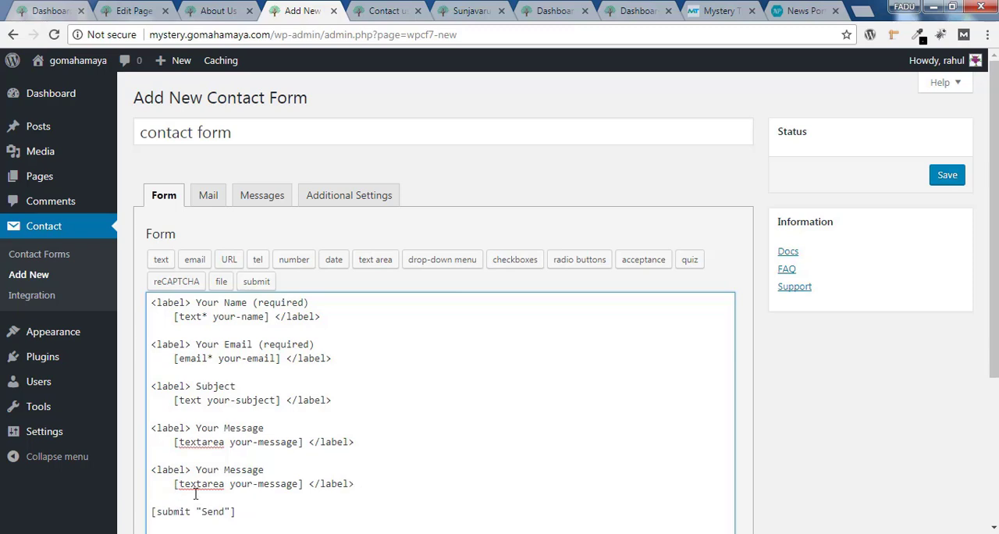
Generate a telephone tag with default options and use it to replace the textarea tag in the second Your Message block
left_click(262, 265)
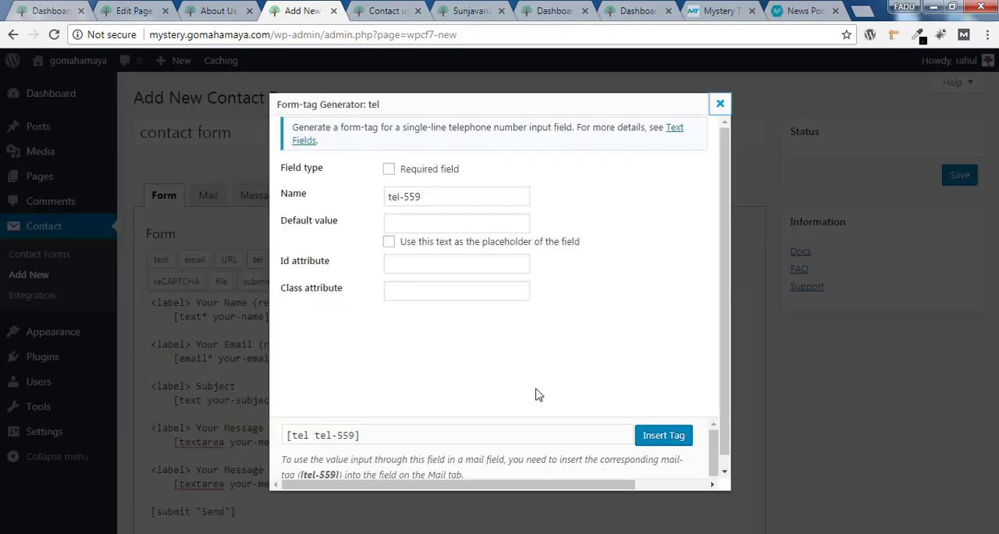
left_click(664, 436)
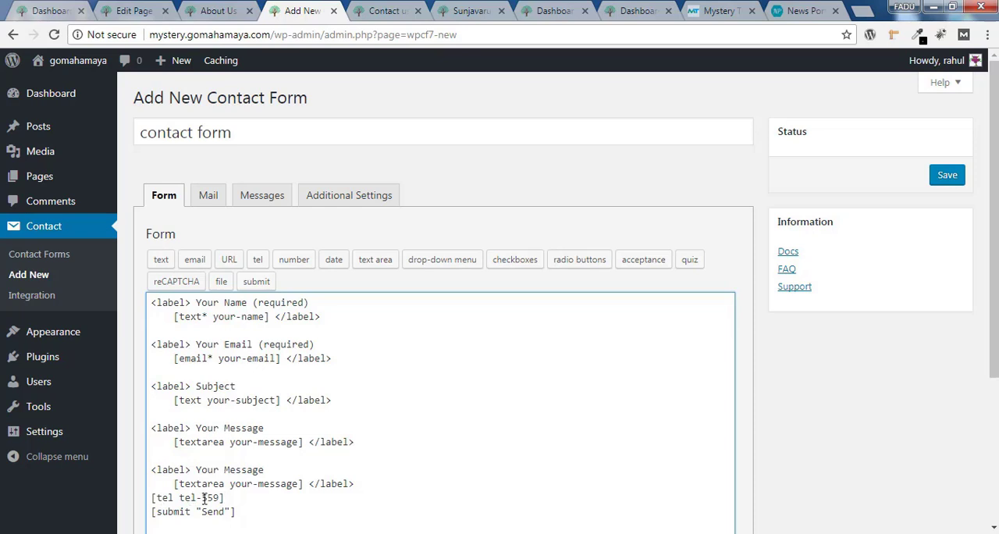
left_click_drag(232, 498, 153, 498)
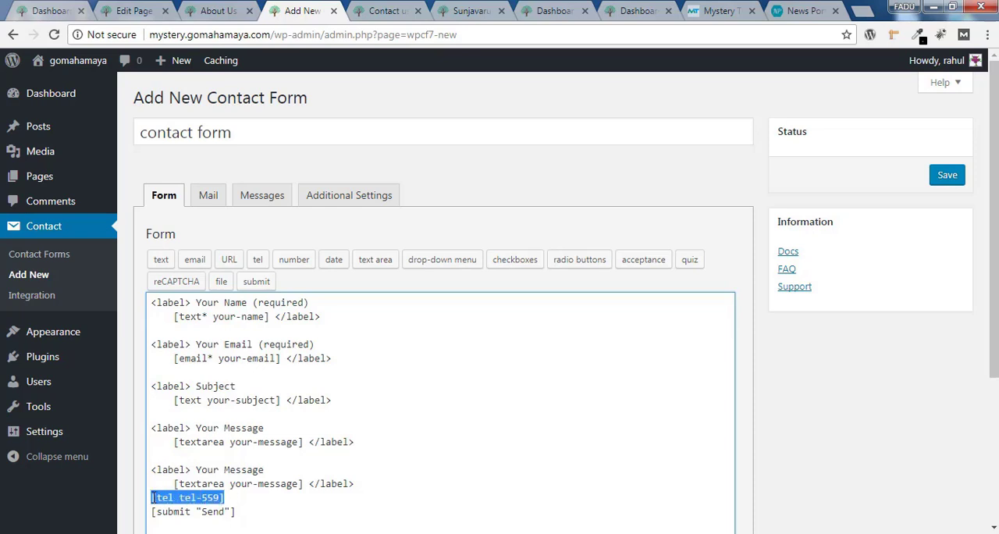
right_click(162, 496)
left_click(195, 283)
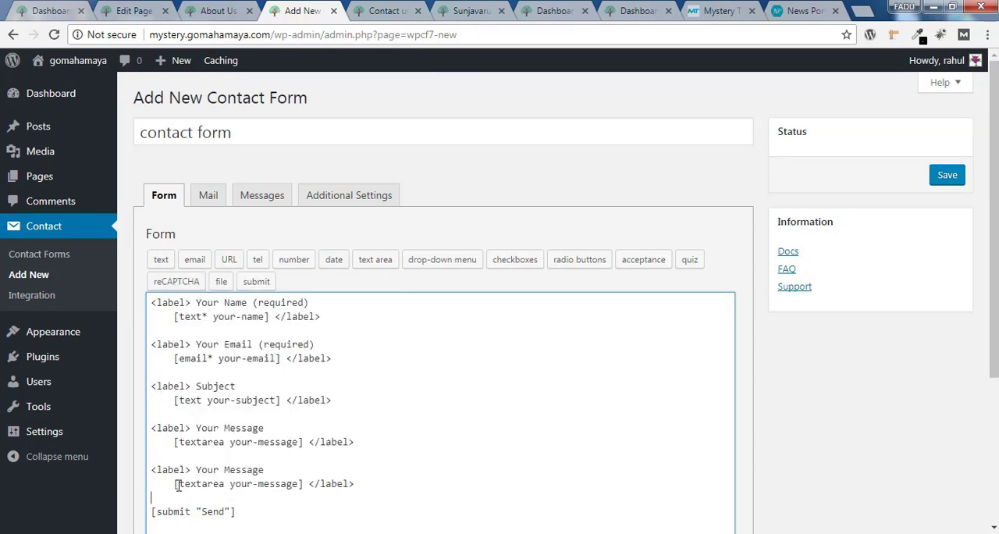
left_click_drag(175, 486, 307, 485)
right_click(307, 485)
left_click(318, 307)
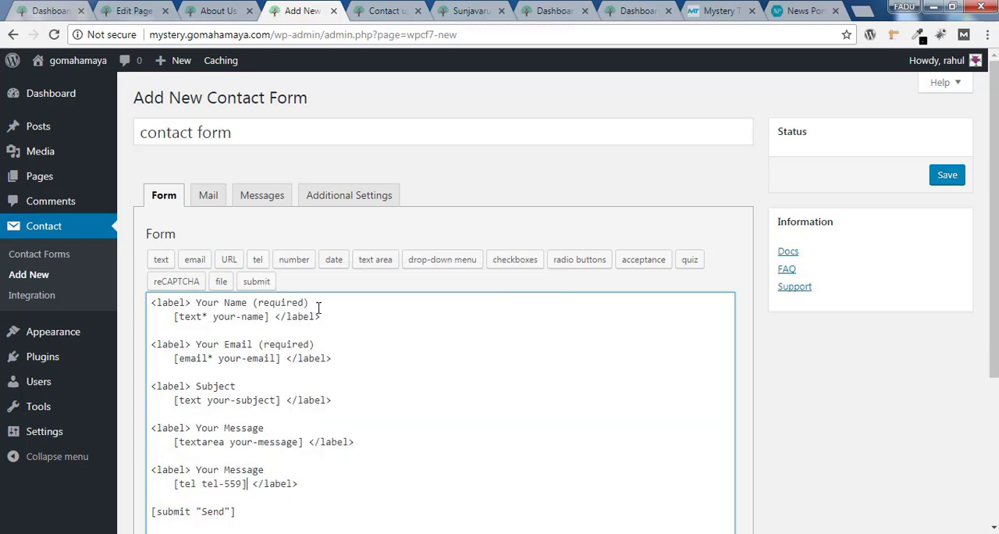
Change the label of the telephone field to "tele . no"
left_click_drag(196, 469, 268, 470)
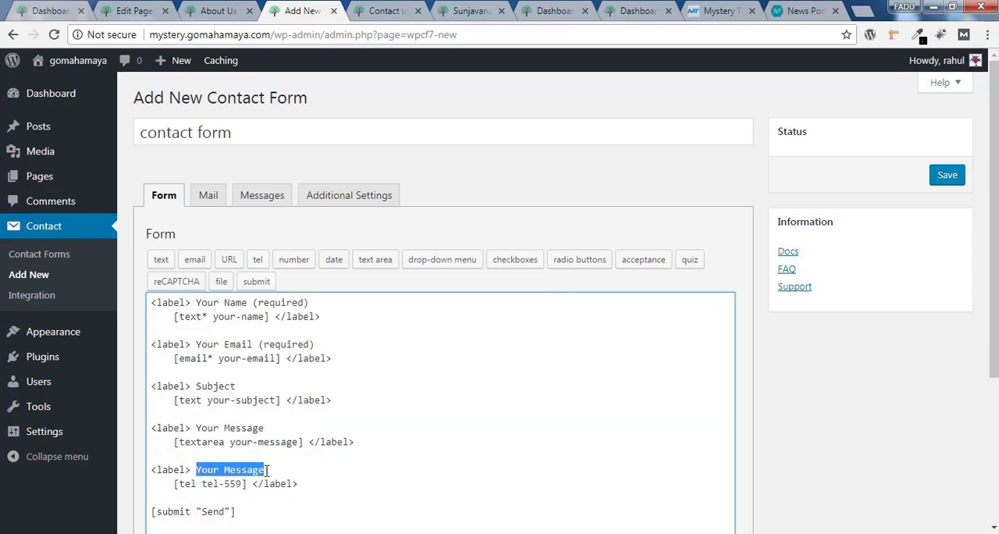
type("tele")
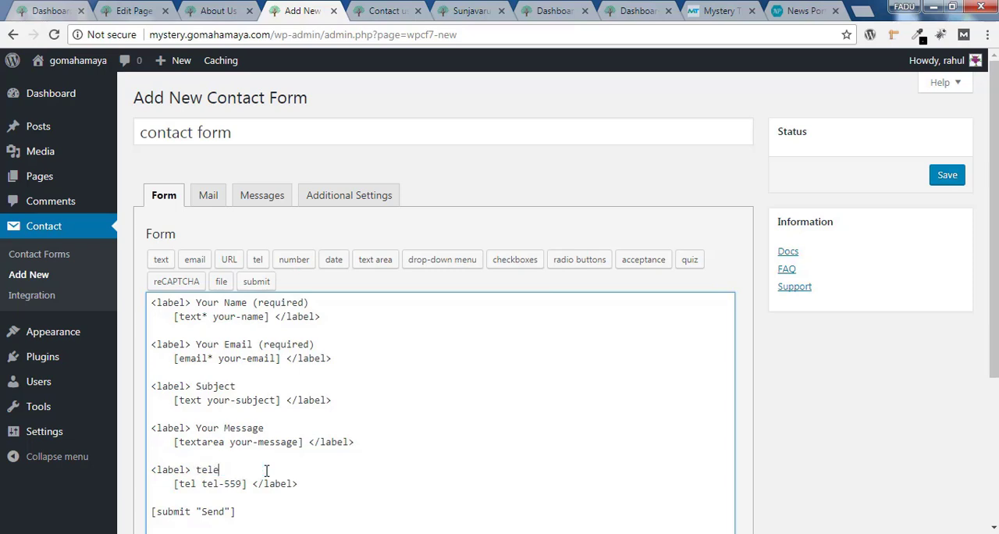
type(" . no")
Save the new contact form and copy its complete shortcode
left_click(957, 177)
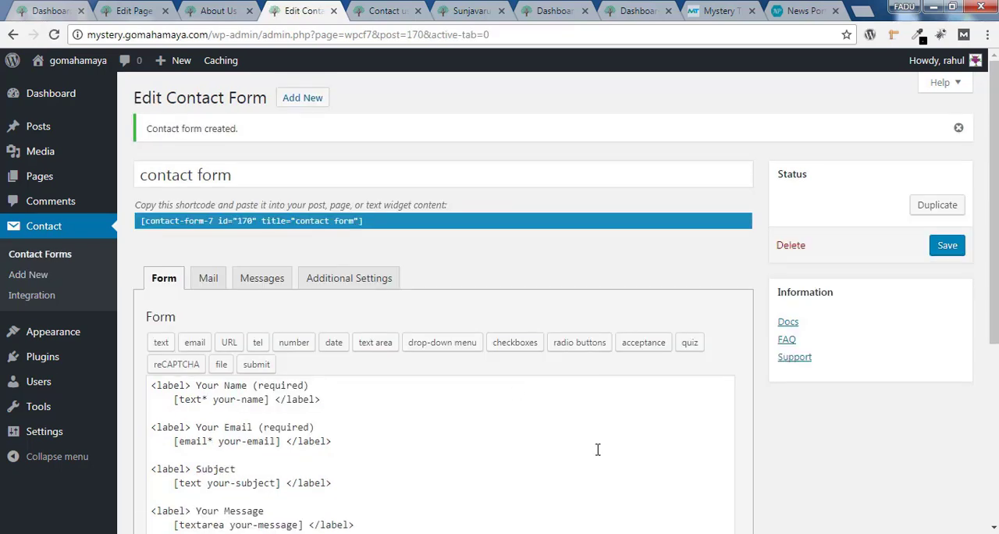
left_click(143, 221)
left_click_drag(363, 222, 216, 221)
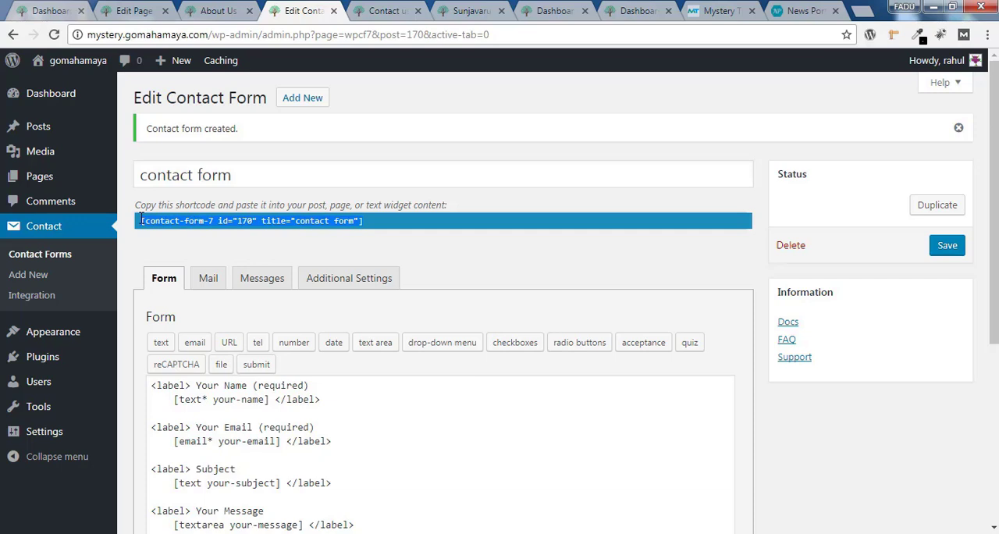
Check the recipient, sender and message body in the form's mail settings and save the form again
left_click(208, 283)
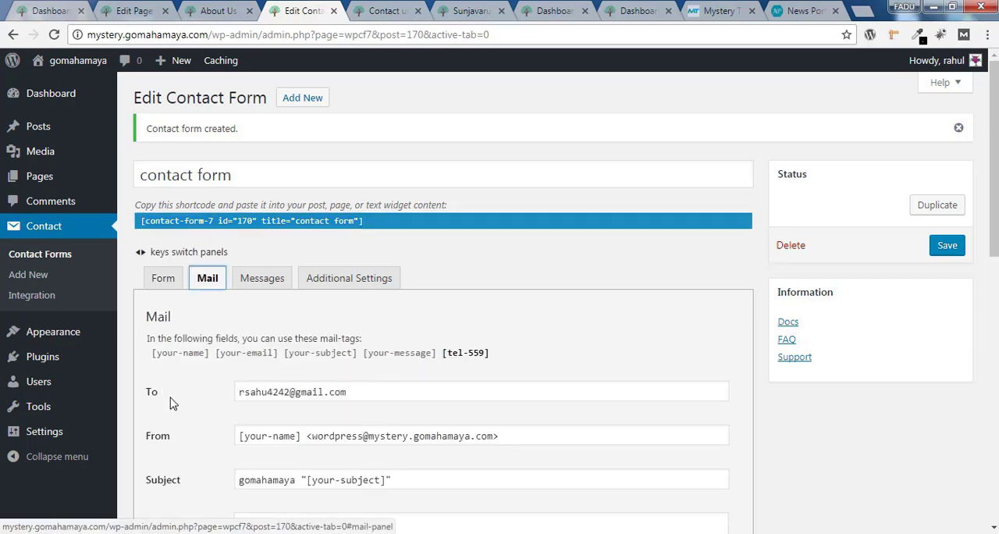
left_click_drag(385, 394, 232, 393)
left_click(582, 361)
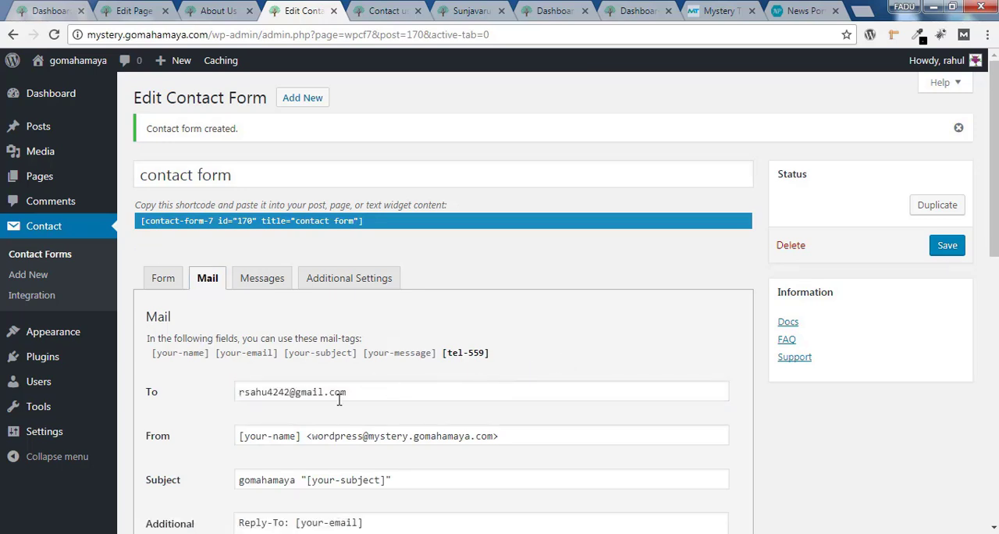
scroll(360, 406, "down", 4)
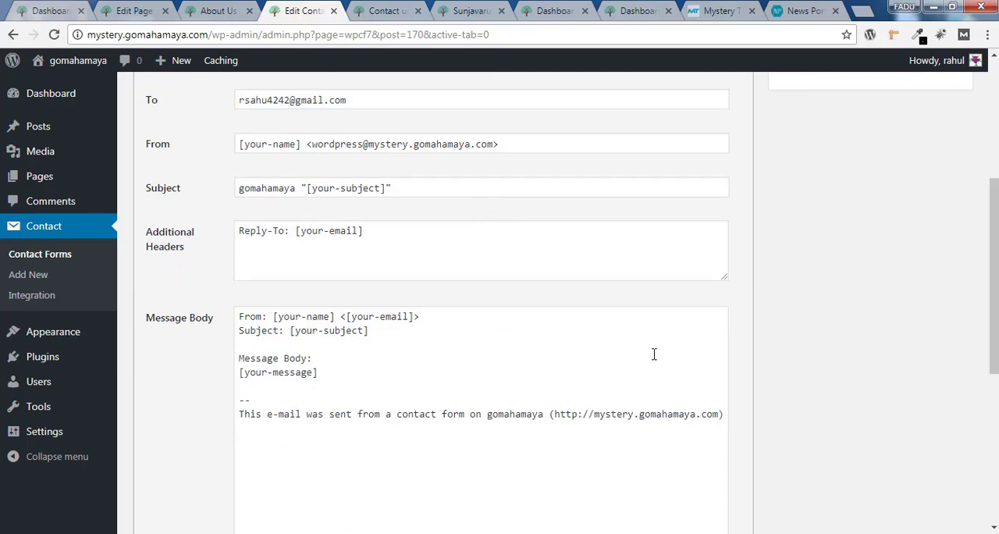
scroll(655, 354, "up", 4)
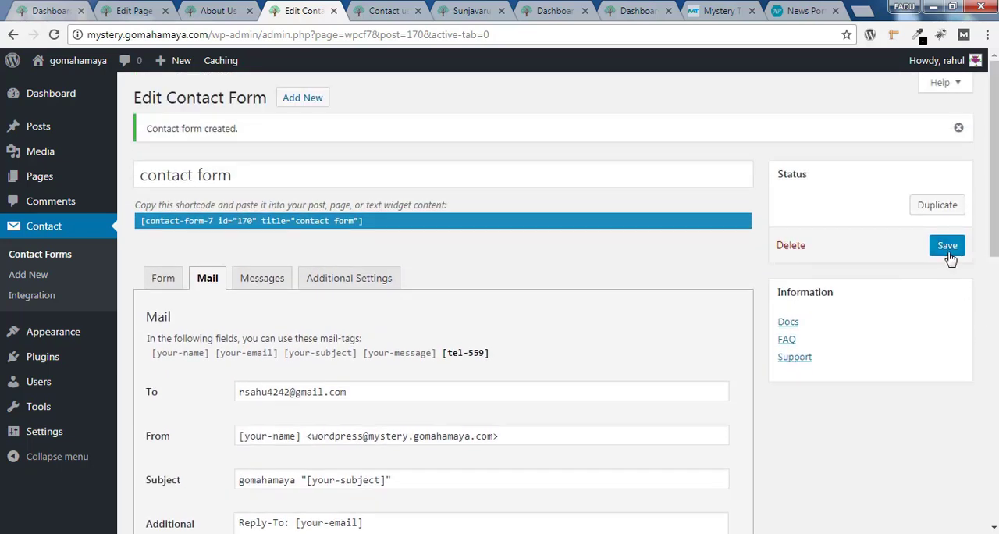
left_click(950, 248)
Paste the contact form shortcode into the content of the Contact us page and update the page
left_click(138, 11)
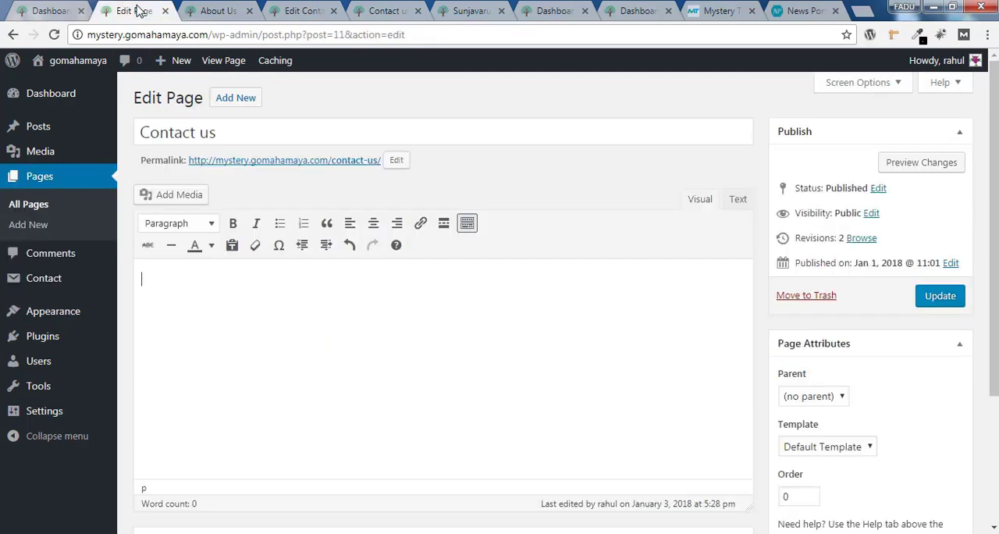
right_click(166, 280)
left_click(211, 367)
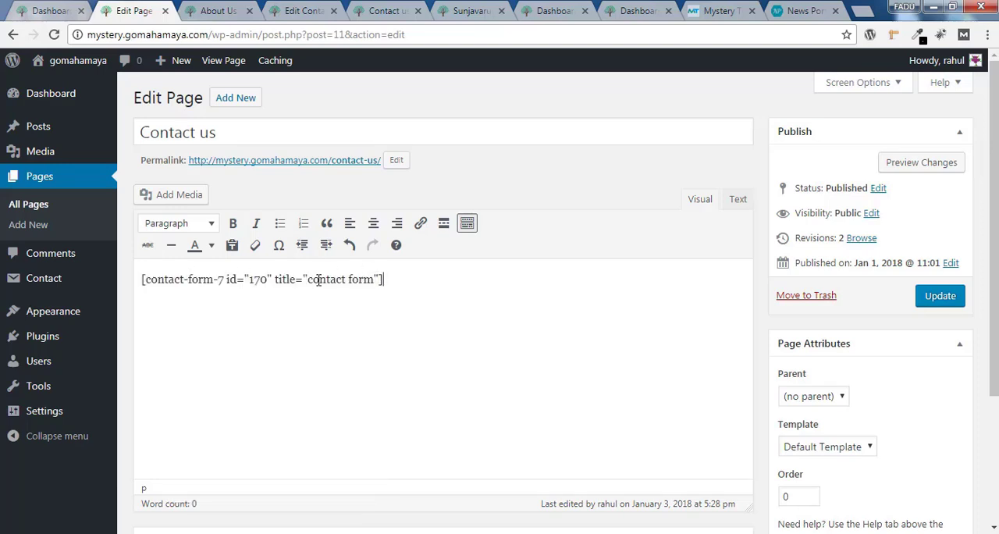
left_click(304, 11)
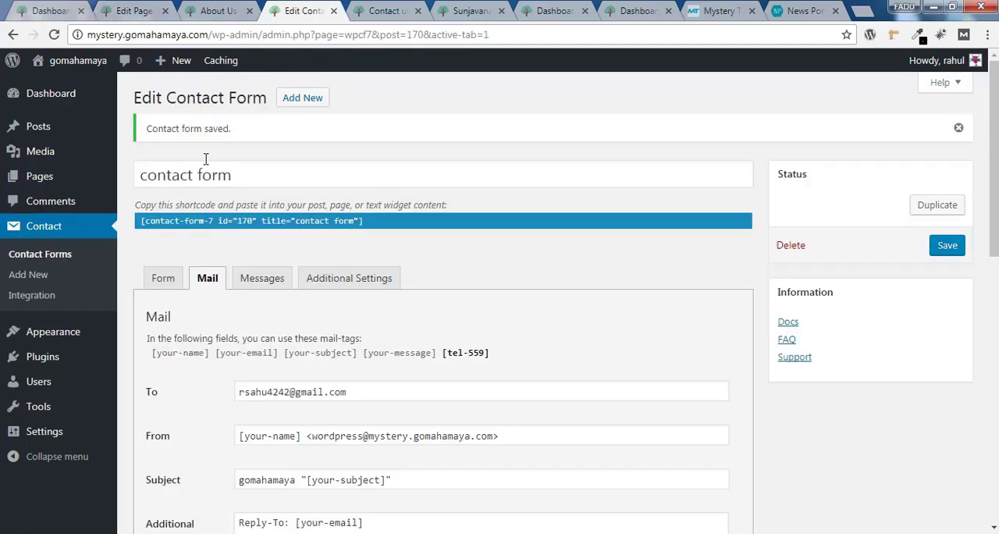
left_click(135, 10)
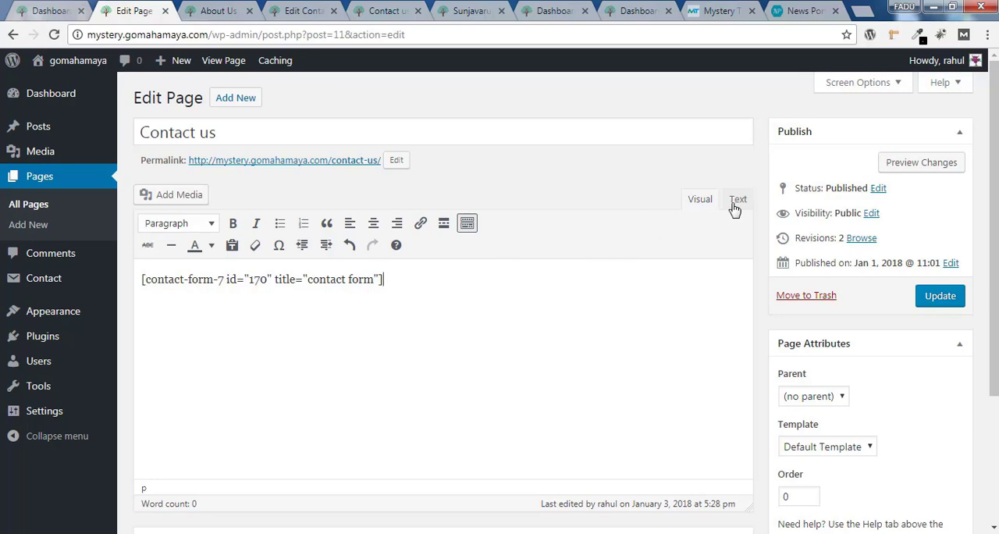
left_click(957, 301)
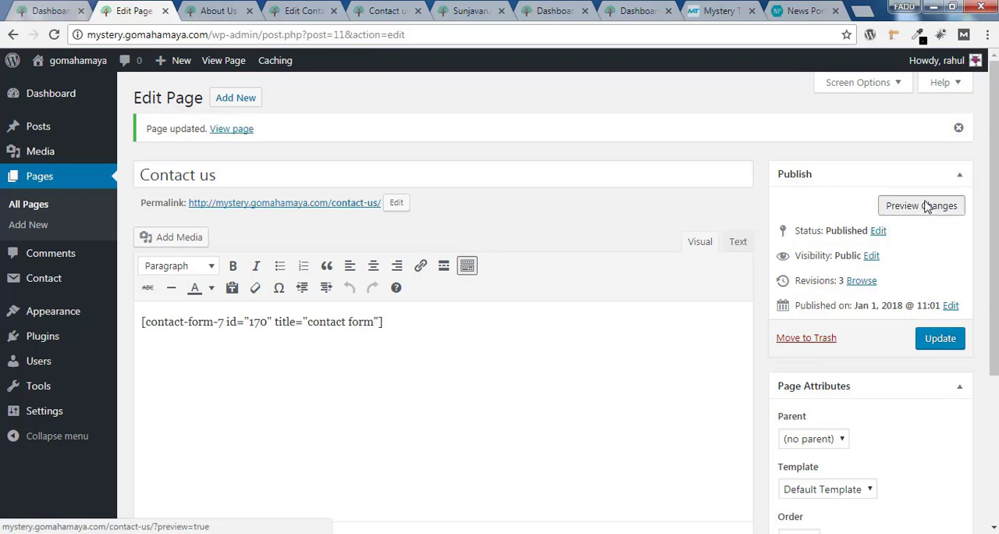
Preview the Contact us page and check the name, email, subject, message and telephone fields of the form
left_click(926, 204)
scroll(997, 257, "down", 2)
scroll(997, 258, "down", 1)
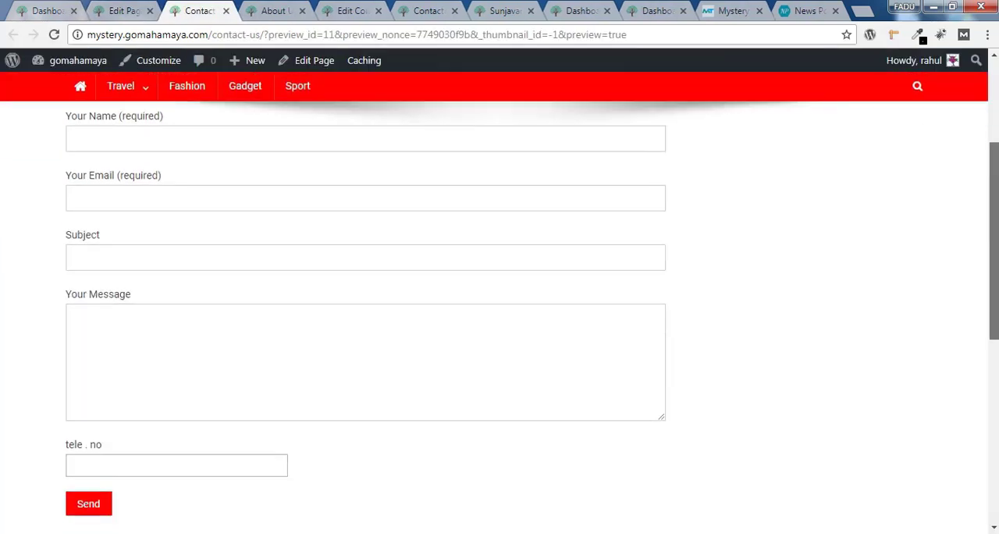
left_click(96, 179)
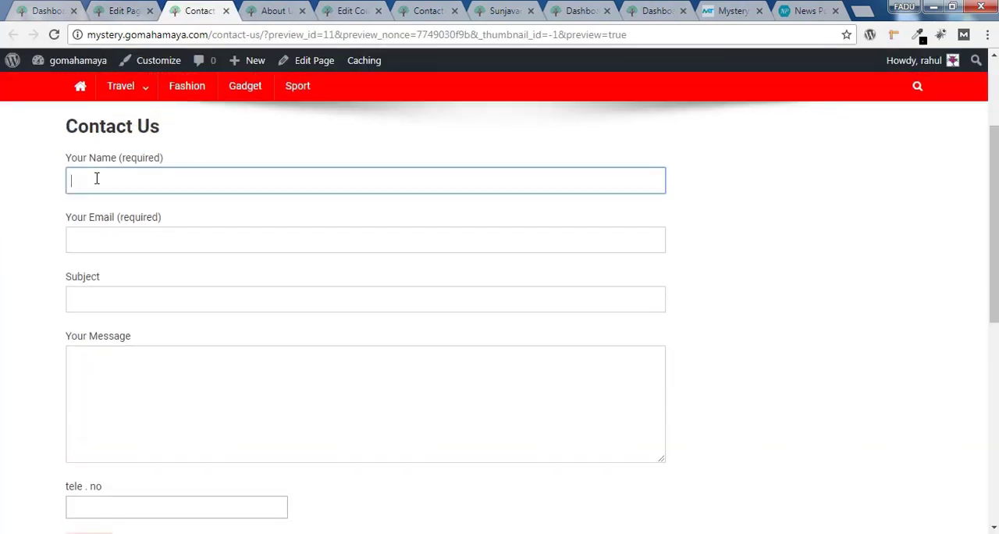
left_click(121, 250)
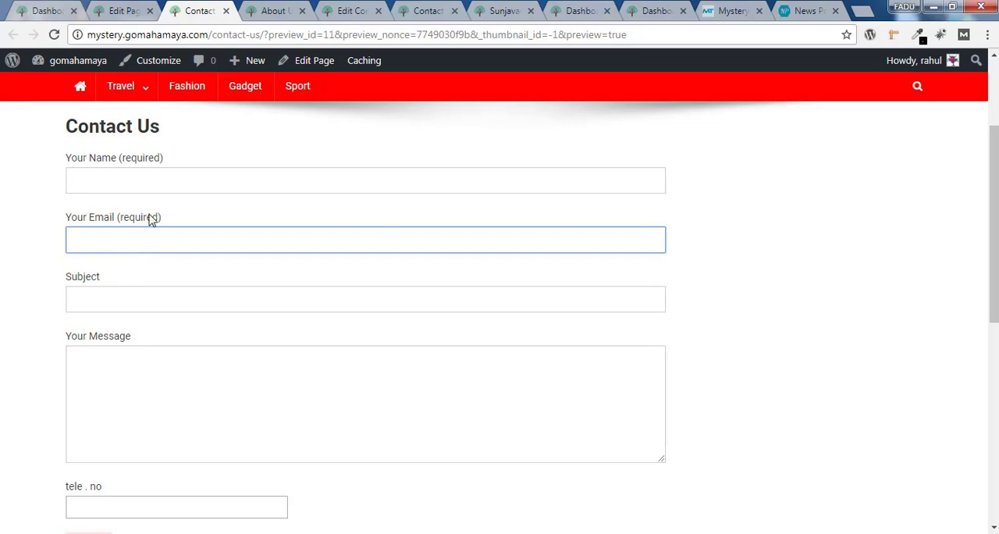
left_click(125, 302)
left_click(134, 403)
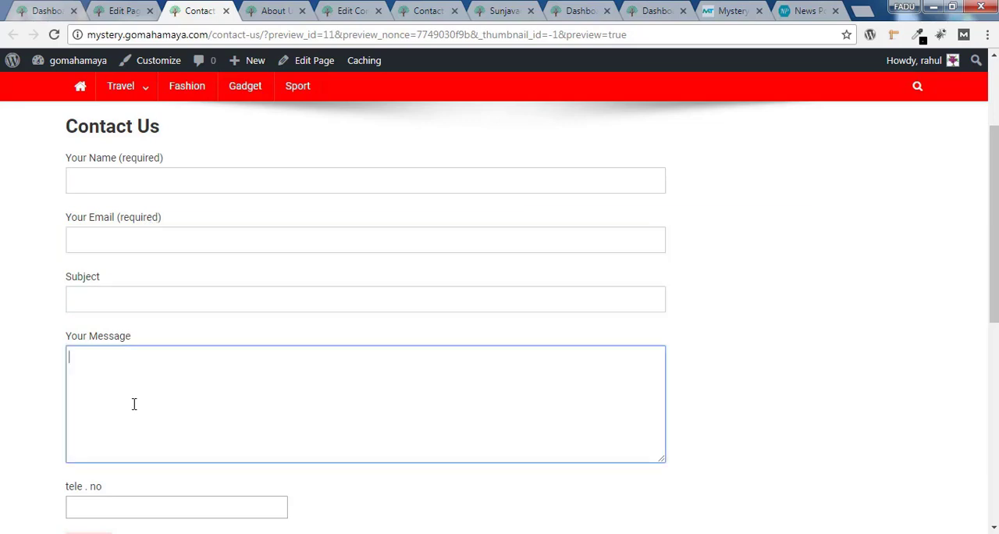
left_click(132, 515)
scroll(393, 450, "down", 1)
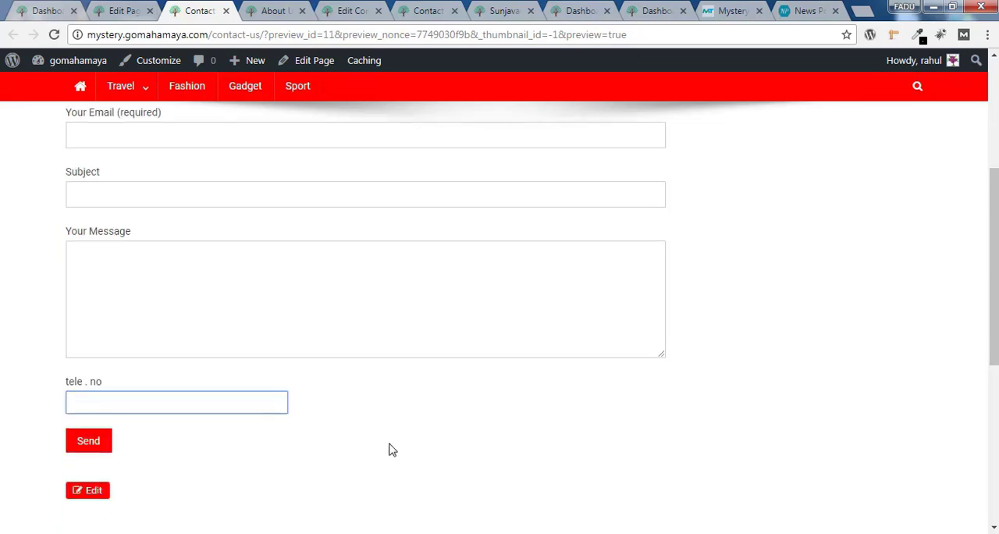